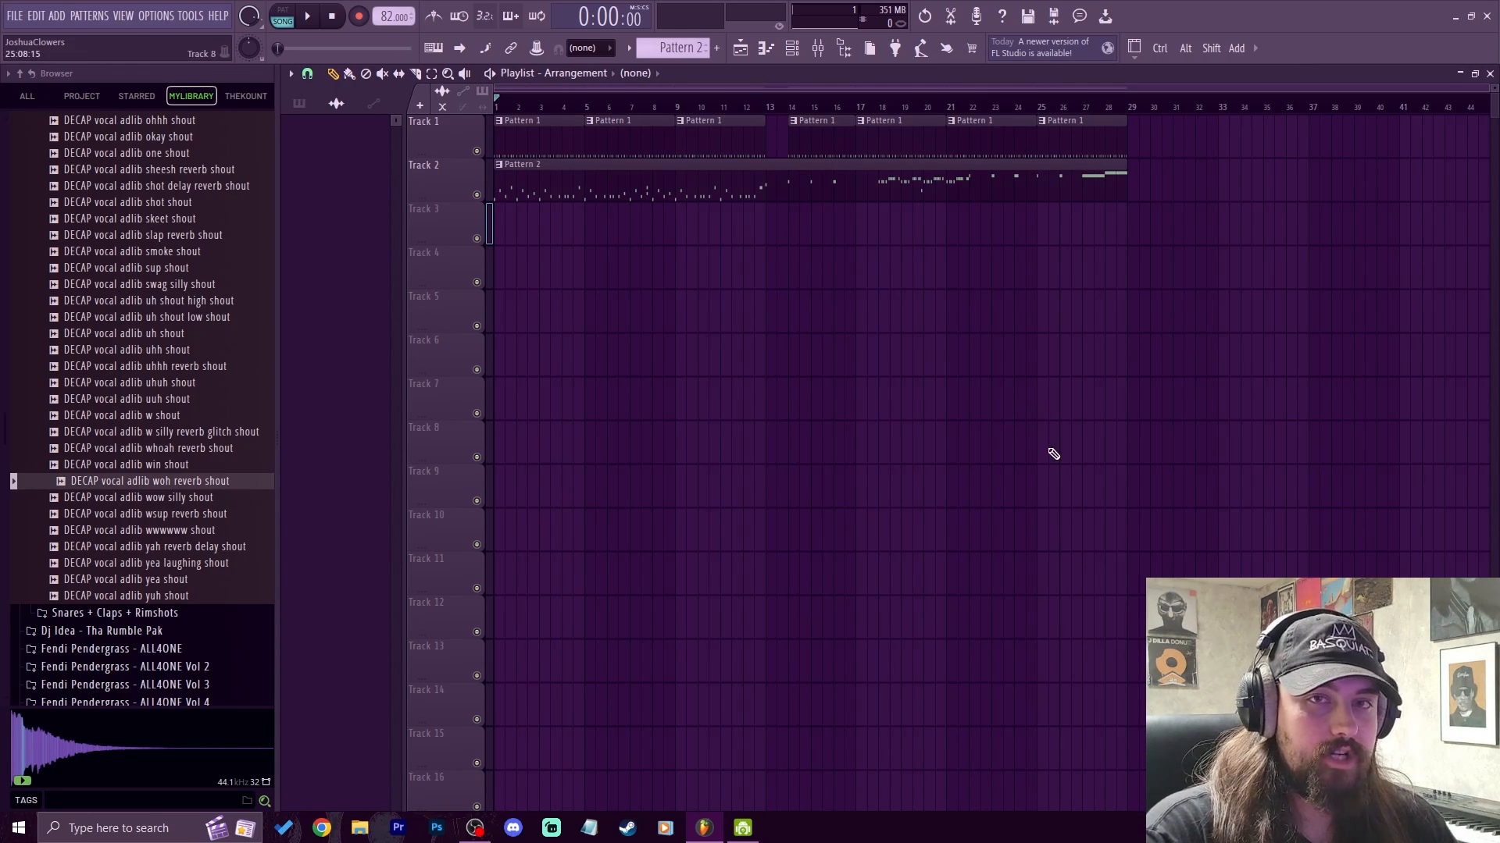
# Step: Play the arrangement while examining the Serato Sample #2 chops and Pattern 1's drum steps in the channel rack
pyautogui.press('F6')
pyautogui.press('space')
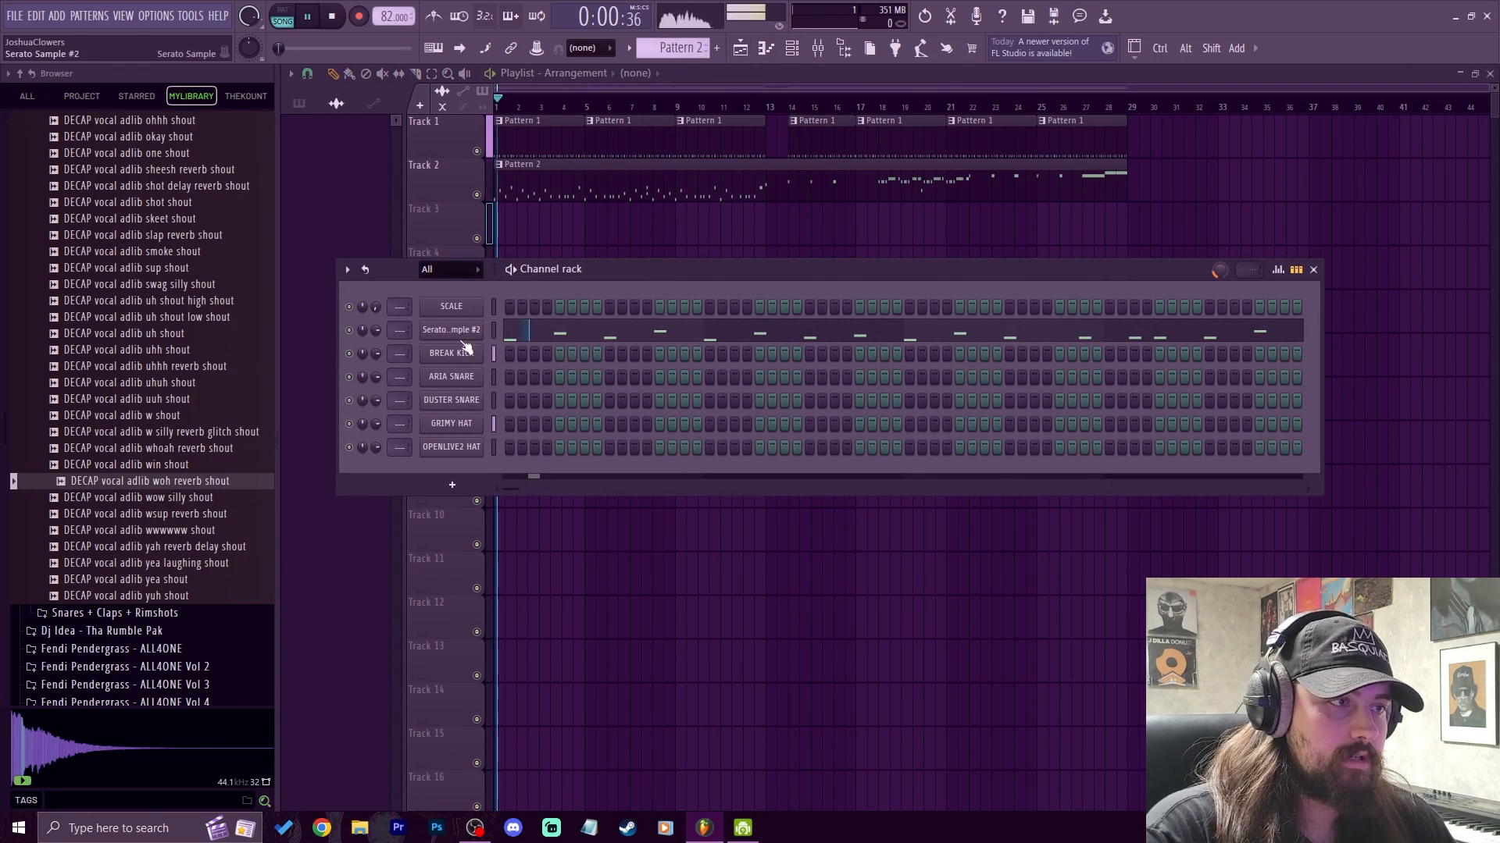
pyautogui.click(458, 331)
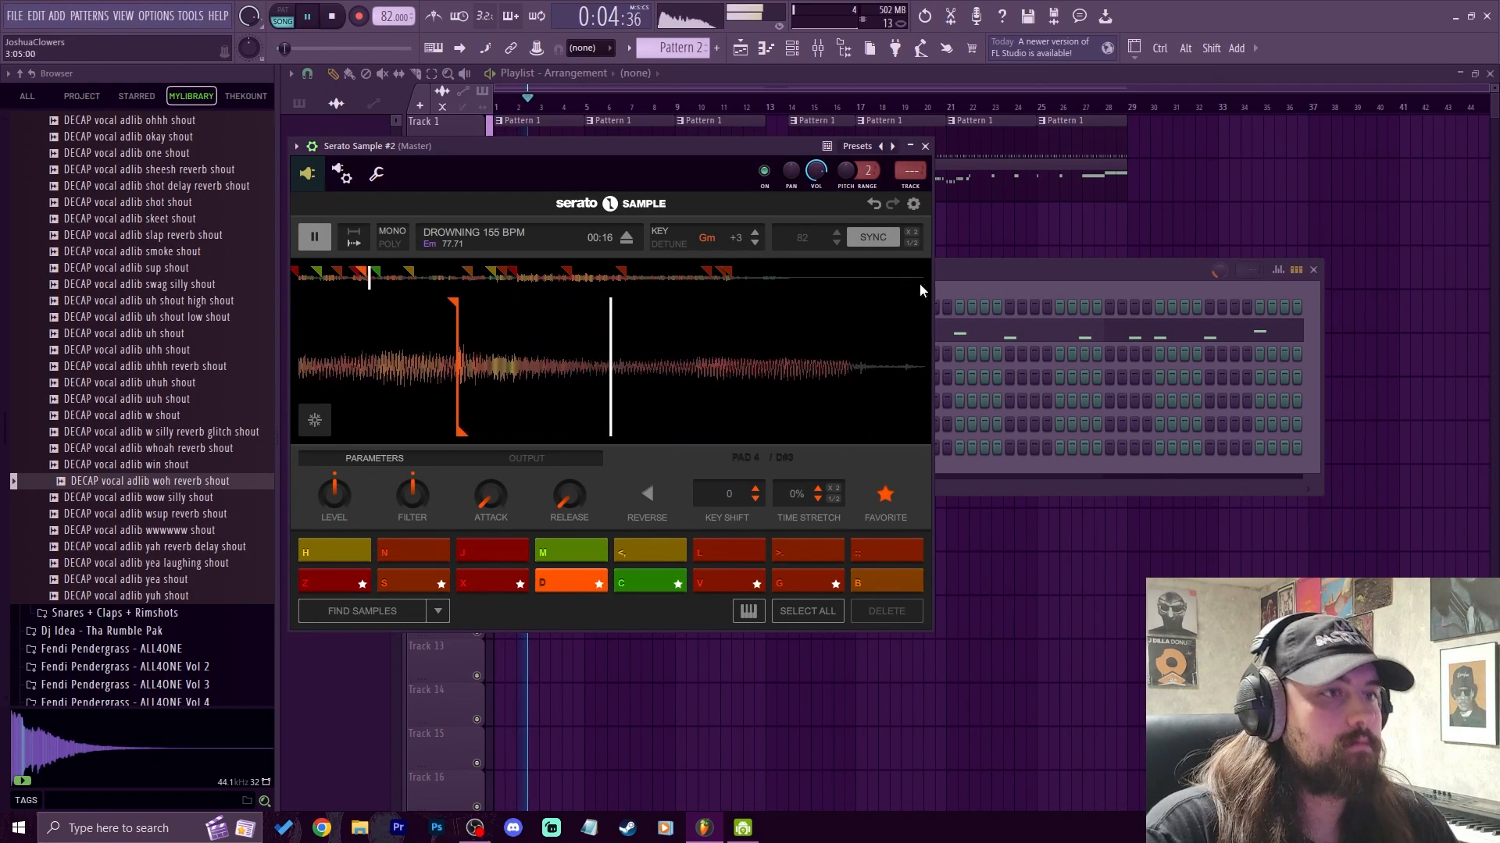
pyautogui.moveTo(673, 148); pyautogui.dragTo(877, 448)
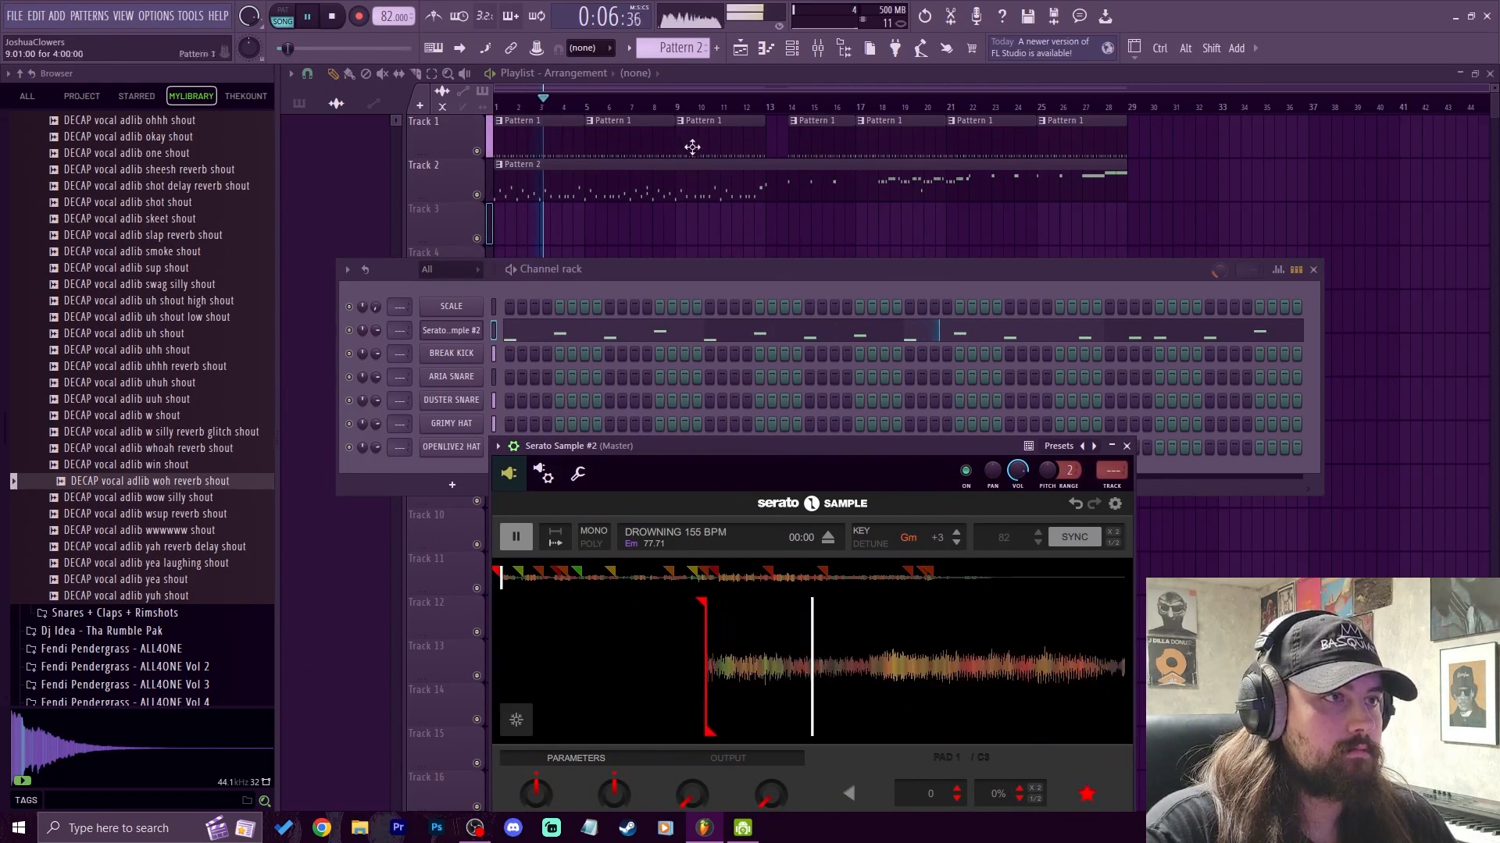
pyautogui.click(692, 147)
pyautogui.moveTo(761, 271); pyautogui.dragTo(766, 200)
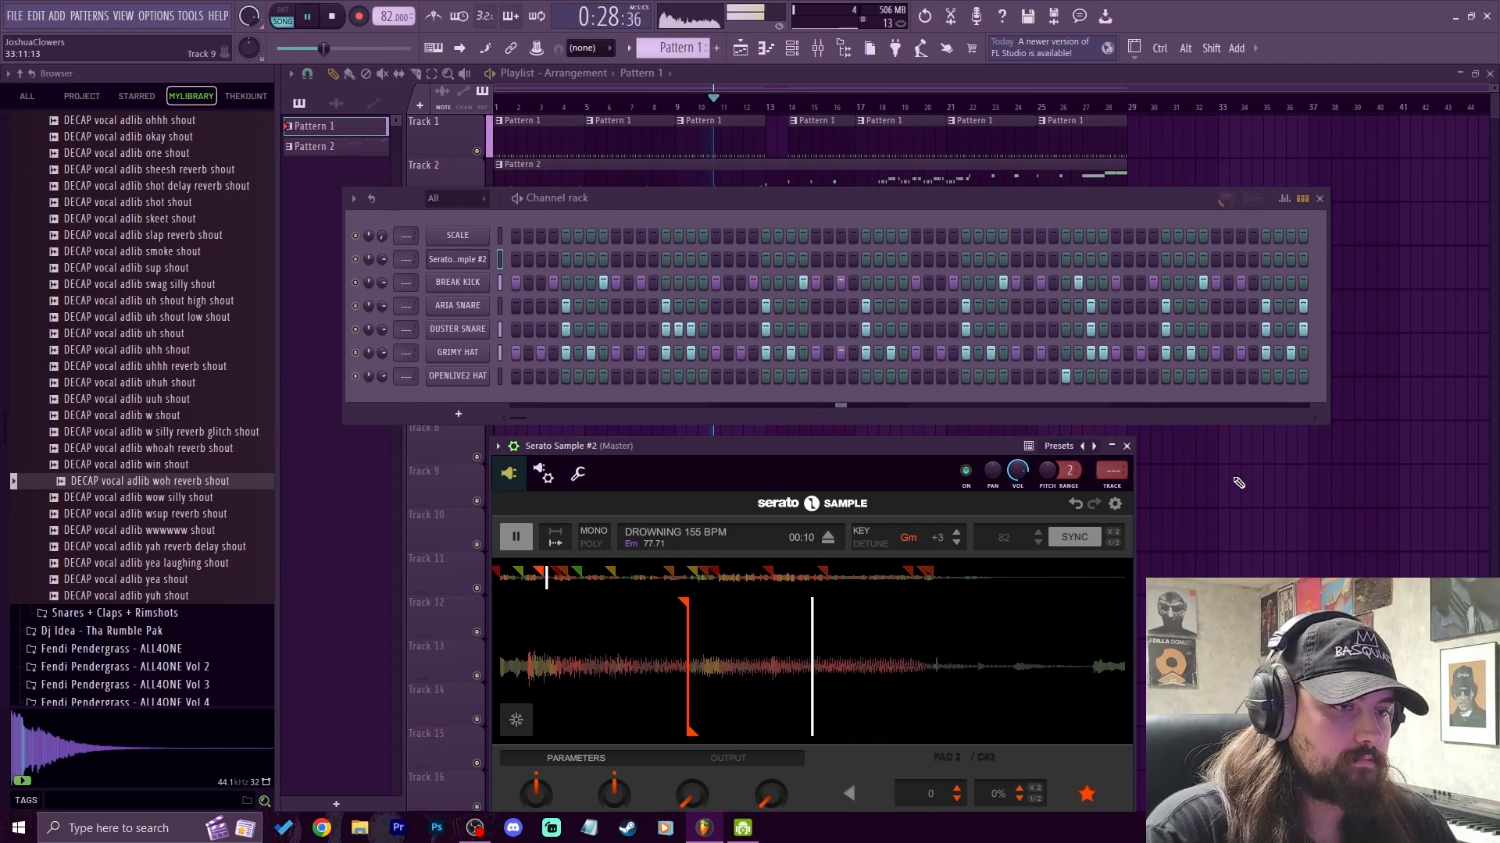
pyautogui.press('space')
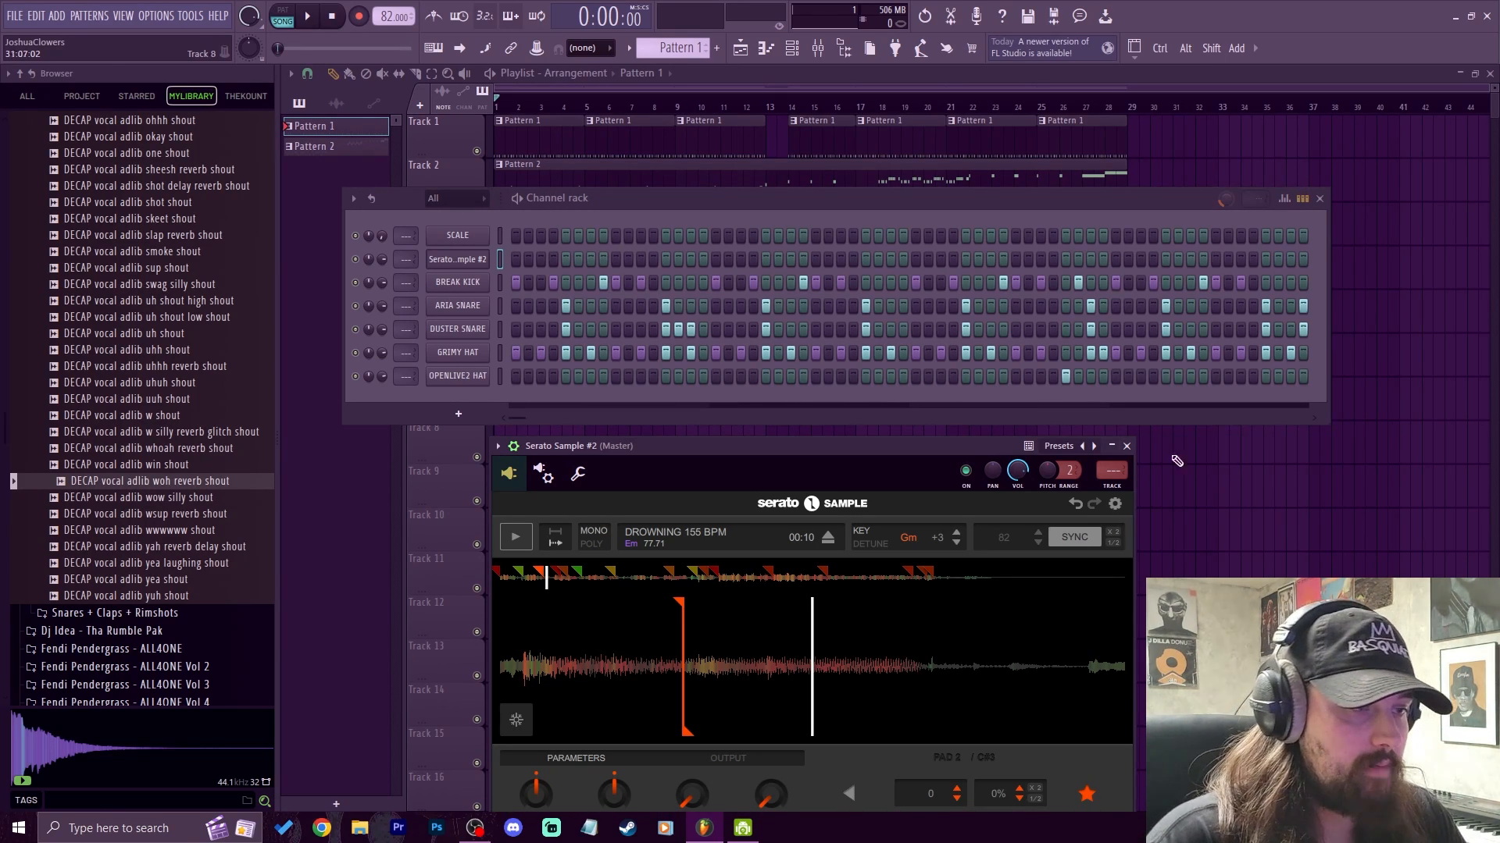
# Step: Undo the last playlist clip move and consolidate Track 2 into an audio clip
pyautogui.hotkey('ctrl', 'z')
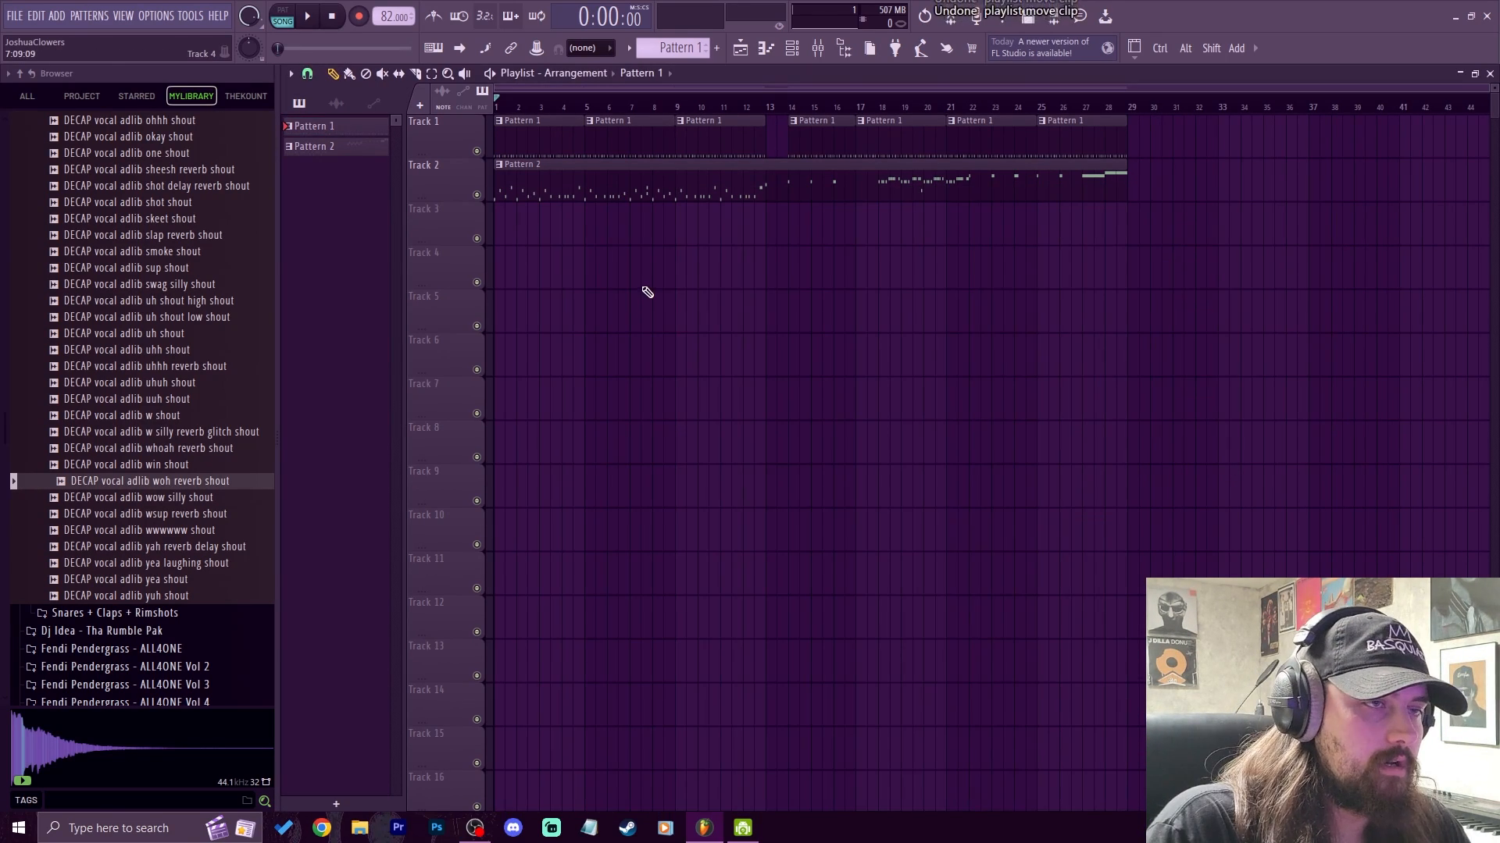
pyautogui.rightClick(435, 185)
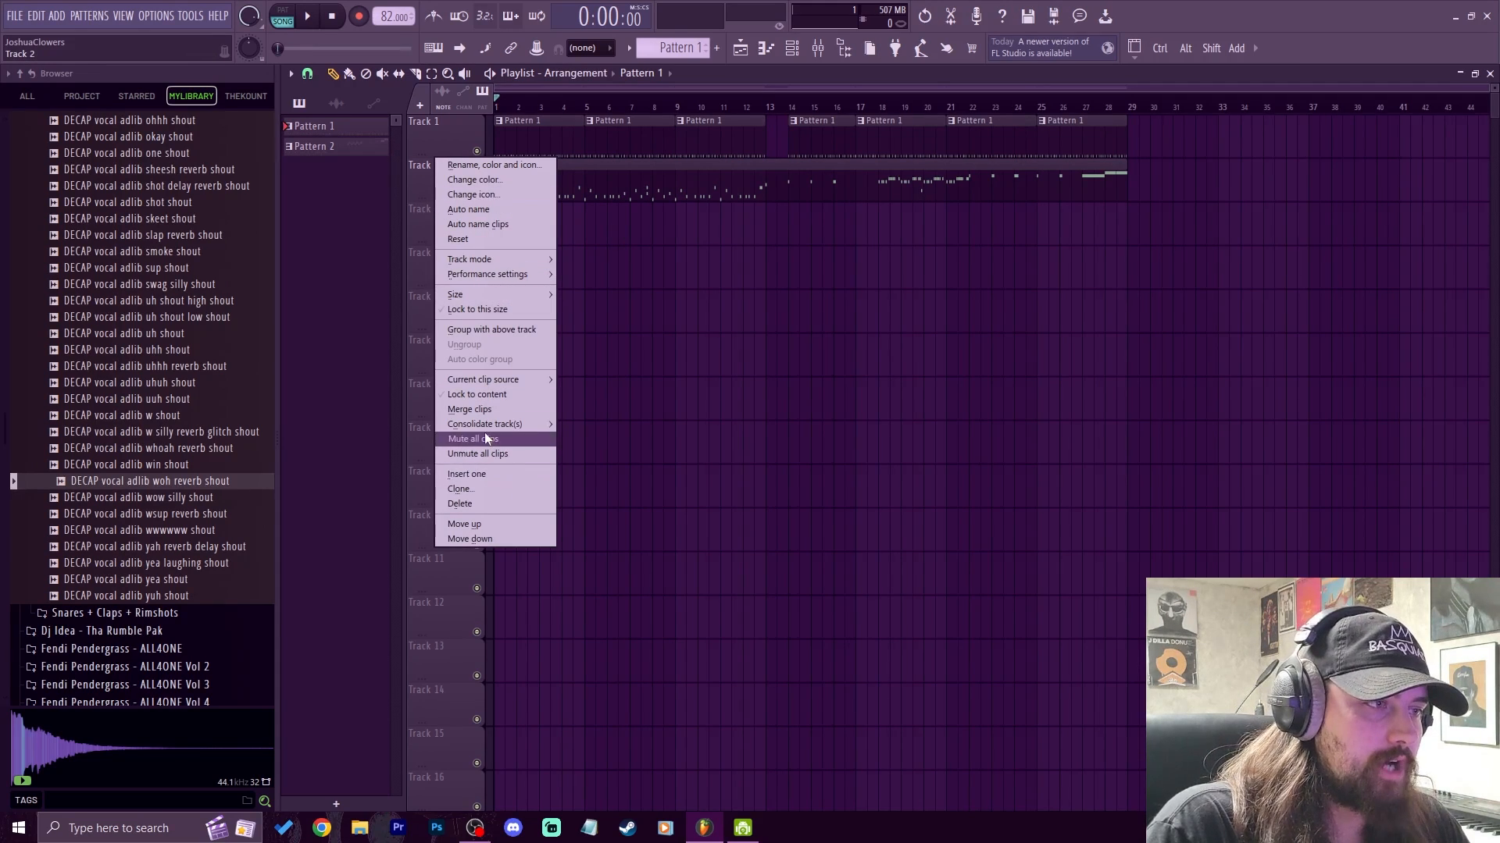
pyautogui.moveTo(487, 424)
pyautogui.click(600, 424)
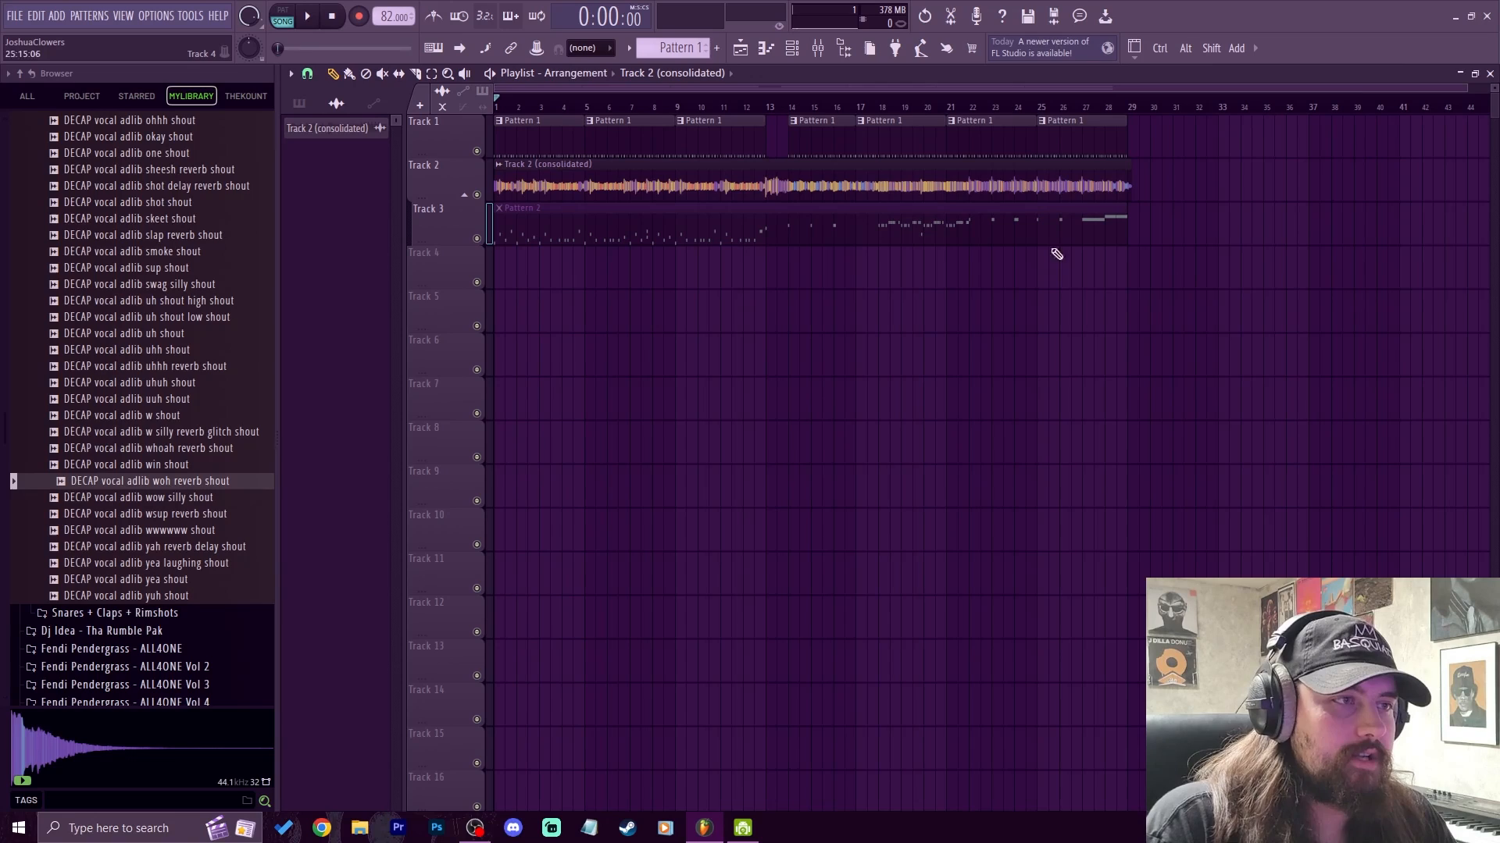
# Step: Delete the muted Pattern 2 clip from Track 3 and ungroup that track
pyautogui.rightClick(816, 241)
pyautogui.rightClick(453, 205)
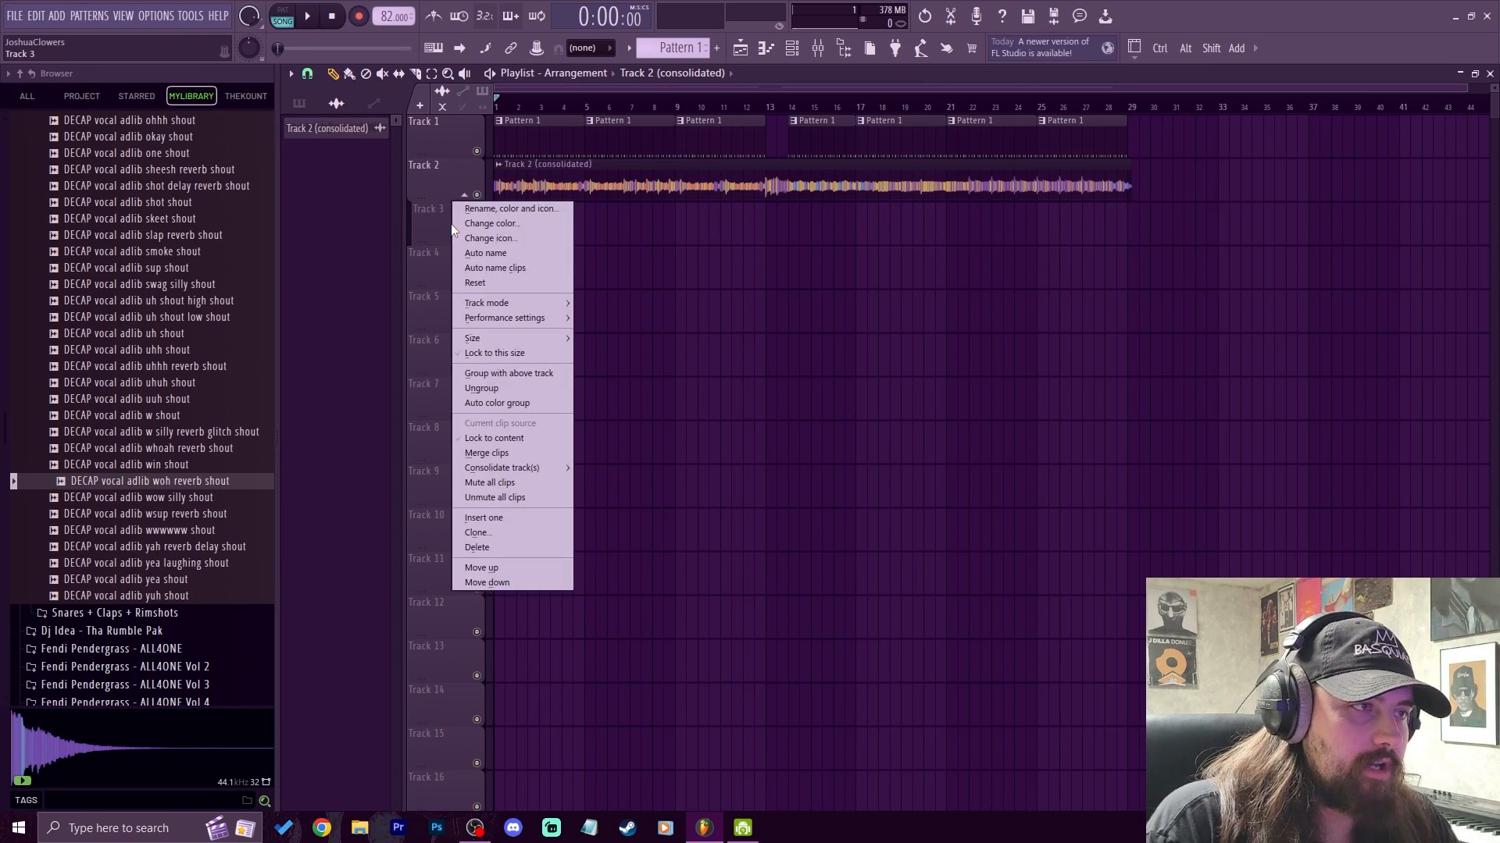
pyautogui.click(497, 388)
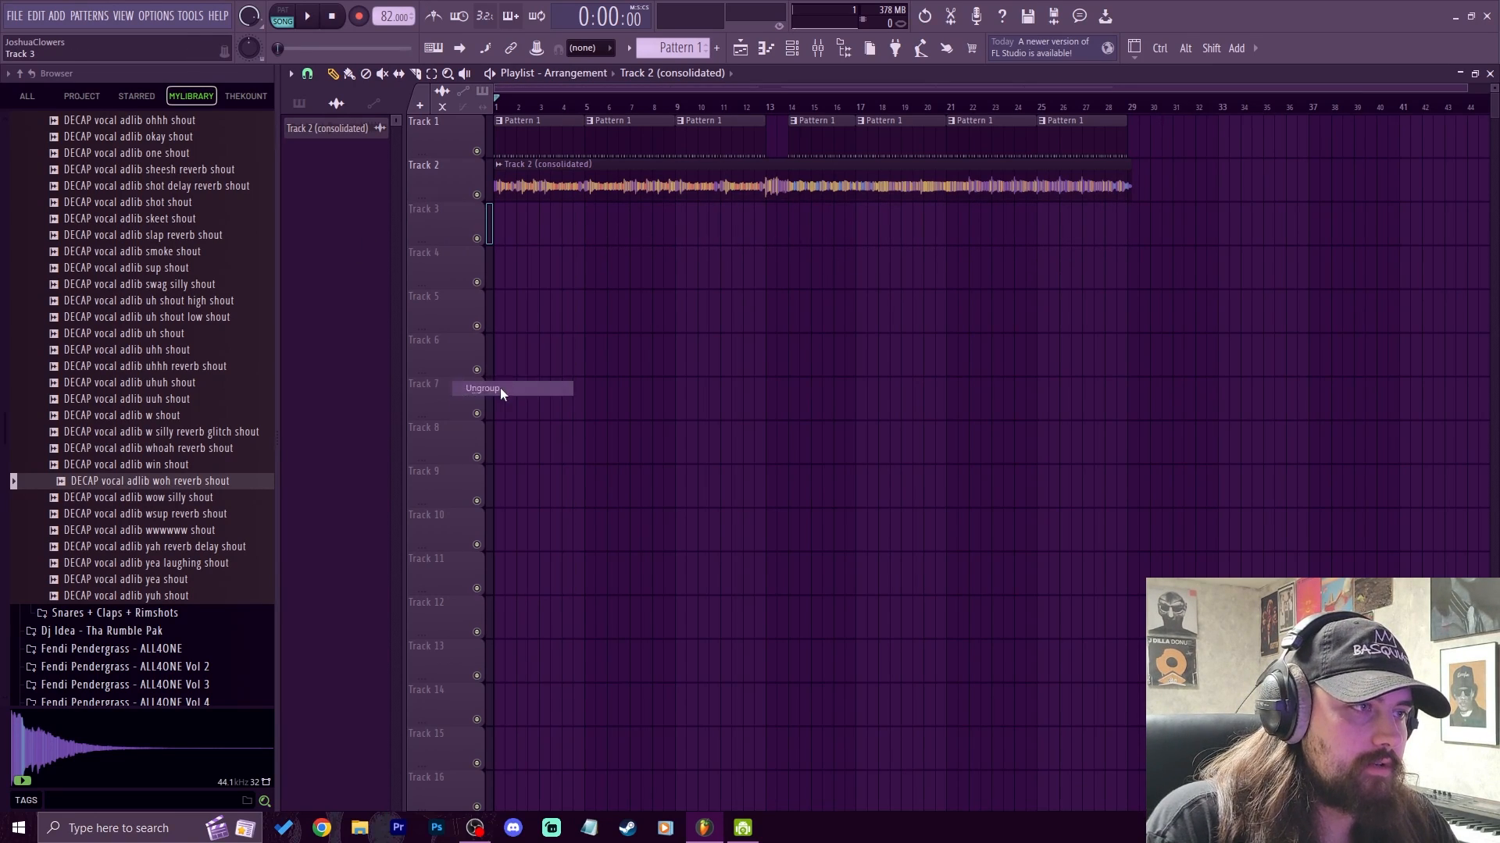
# Step: Extract drums, bass, instruments and vocals stems from the Track 2 (consolidated) clip, muting the source track when done
pyautogui.click(499, 164)
pyautogui.click(624, 251)
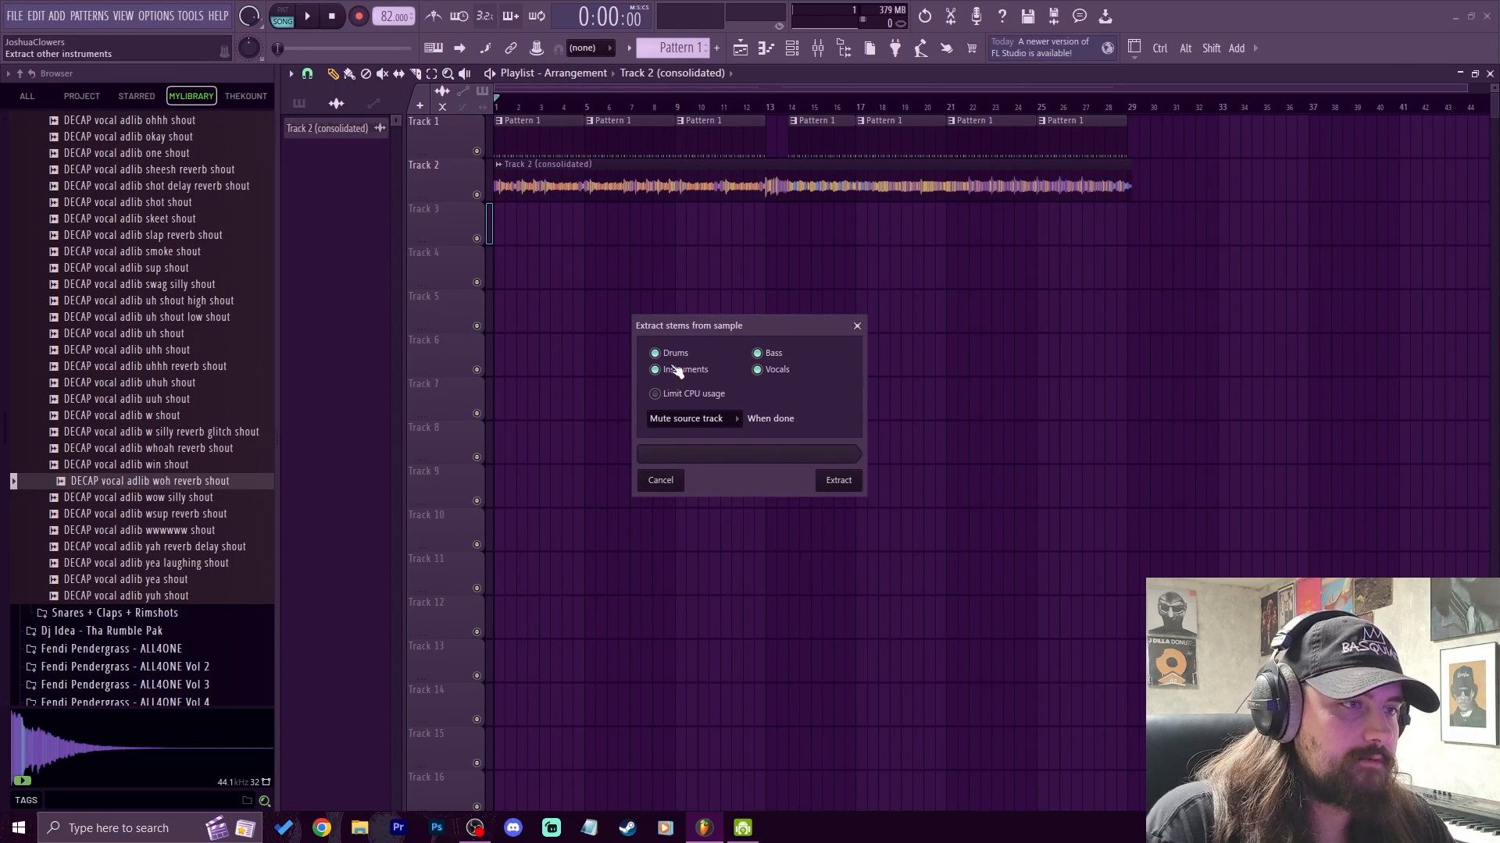
pyautogui.click(845, 484)
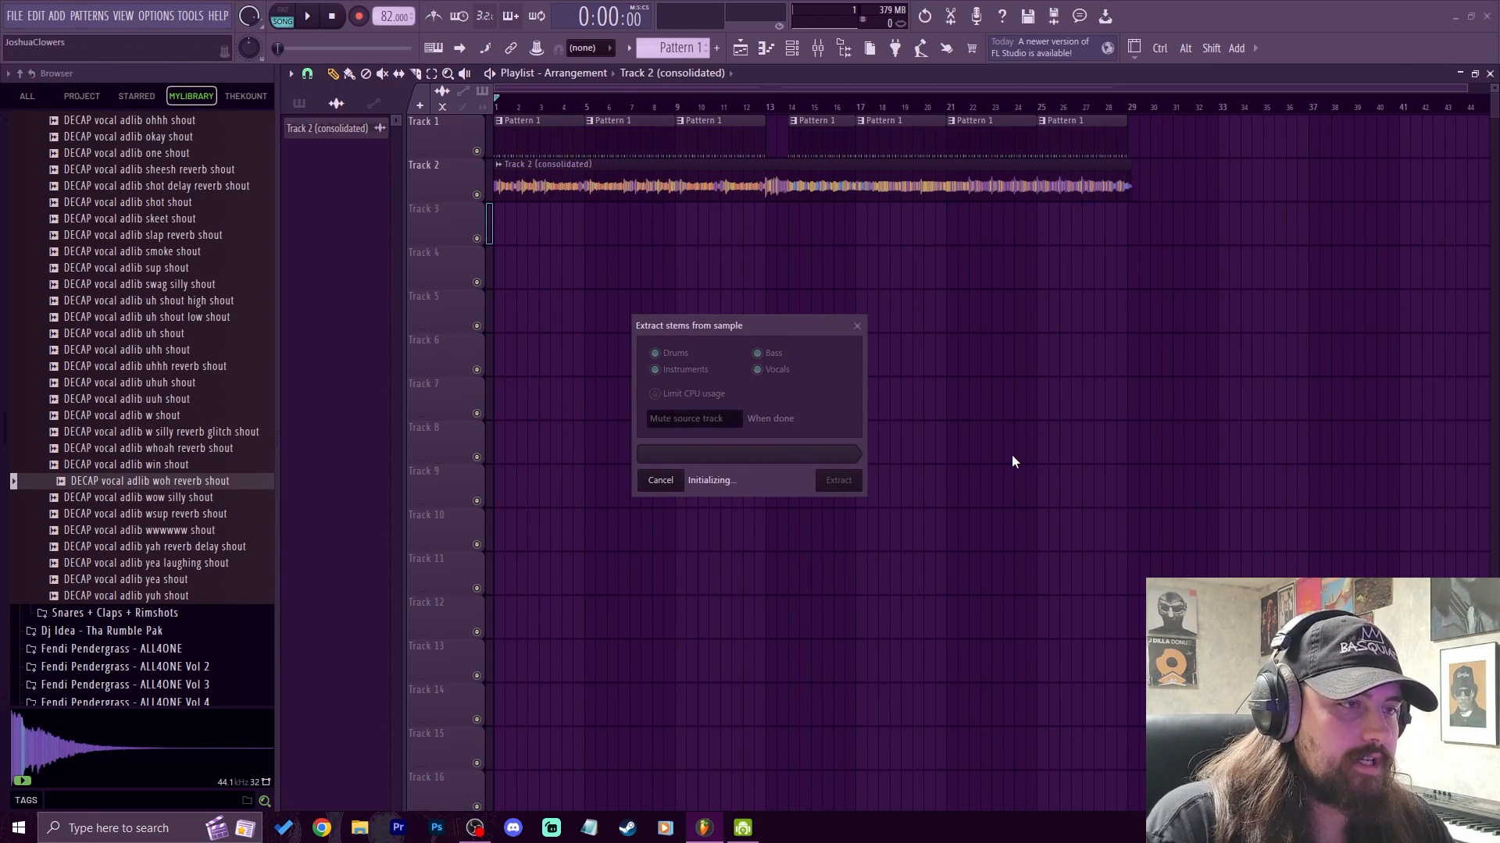
# Step: Slice the four stem clips at bar 29, where the pattern ends, and delete the leftover tails
pyautogui.press('c')
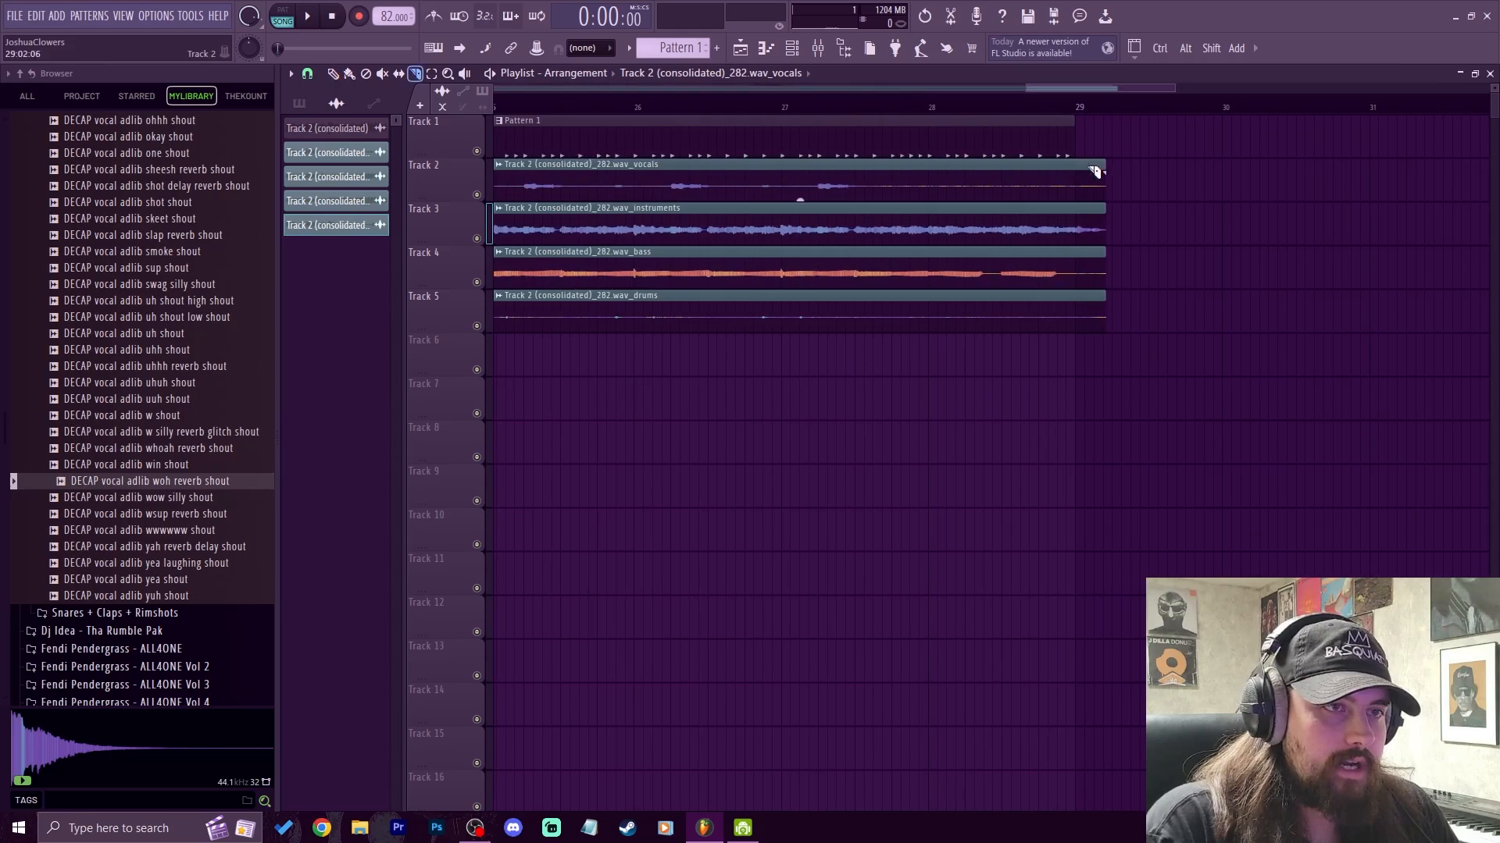
pyautogui.moveTo(1073, 131); pyautogui.dragTo(1078, 412)
pyautogui.press('p')
pyautogui.moveTo(1095, 159); pyautogui.dragTo(1089, 368)
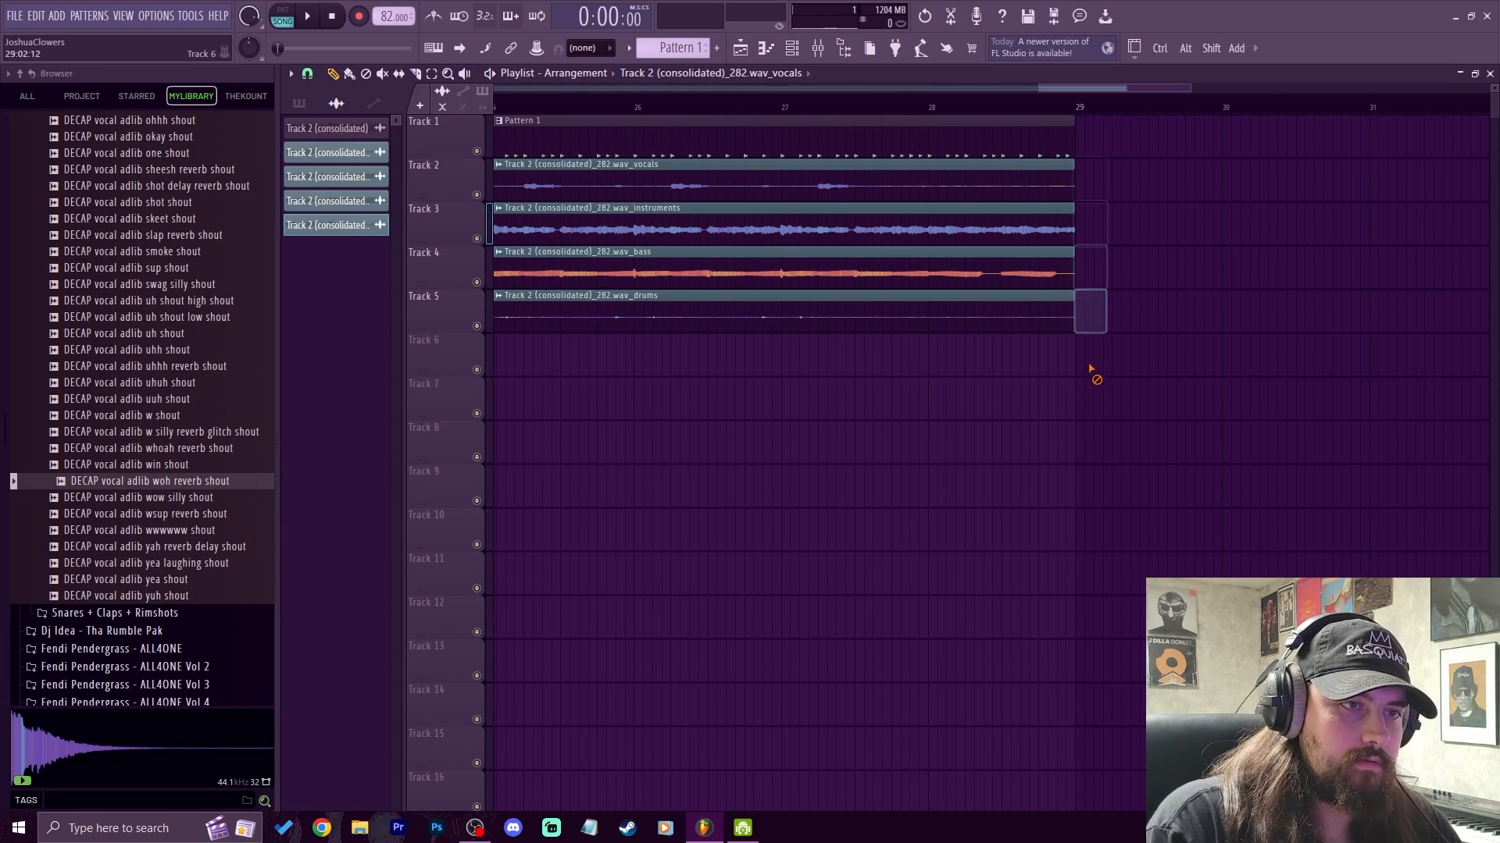
pyautogui.scroll(-7, 1084, 96)
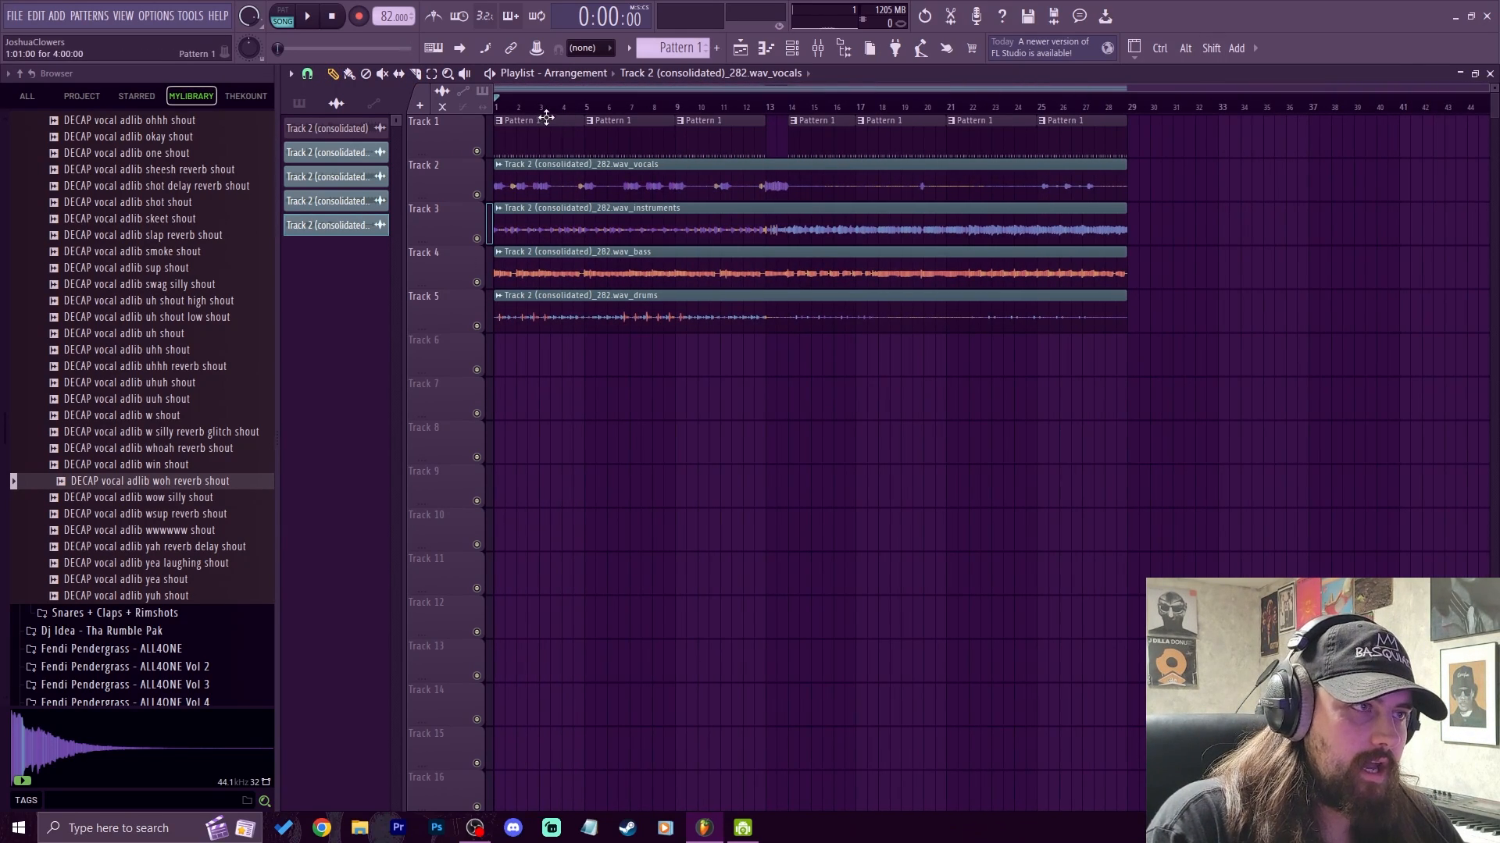
# Step: Rename the stem channels drums, bass, instruments and vocals, and delete the Track 2 (consolidated) channel
pyautogui.click(799, 47)
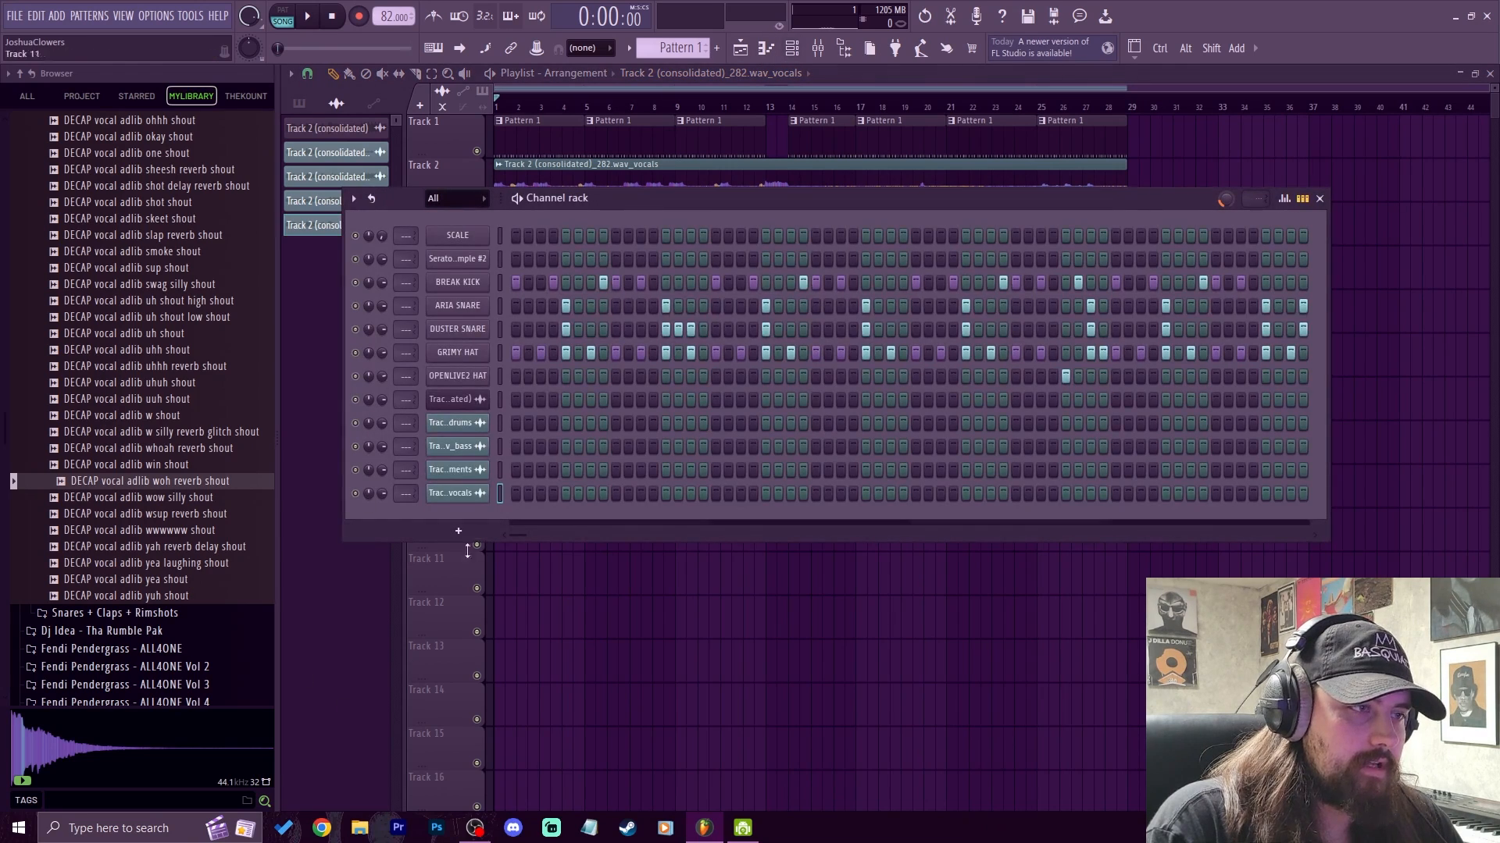
pyautogui.rightClick(484, 422)
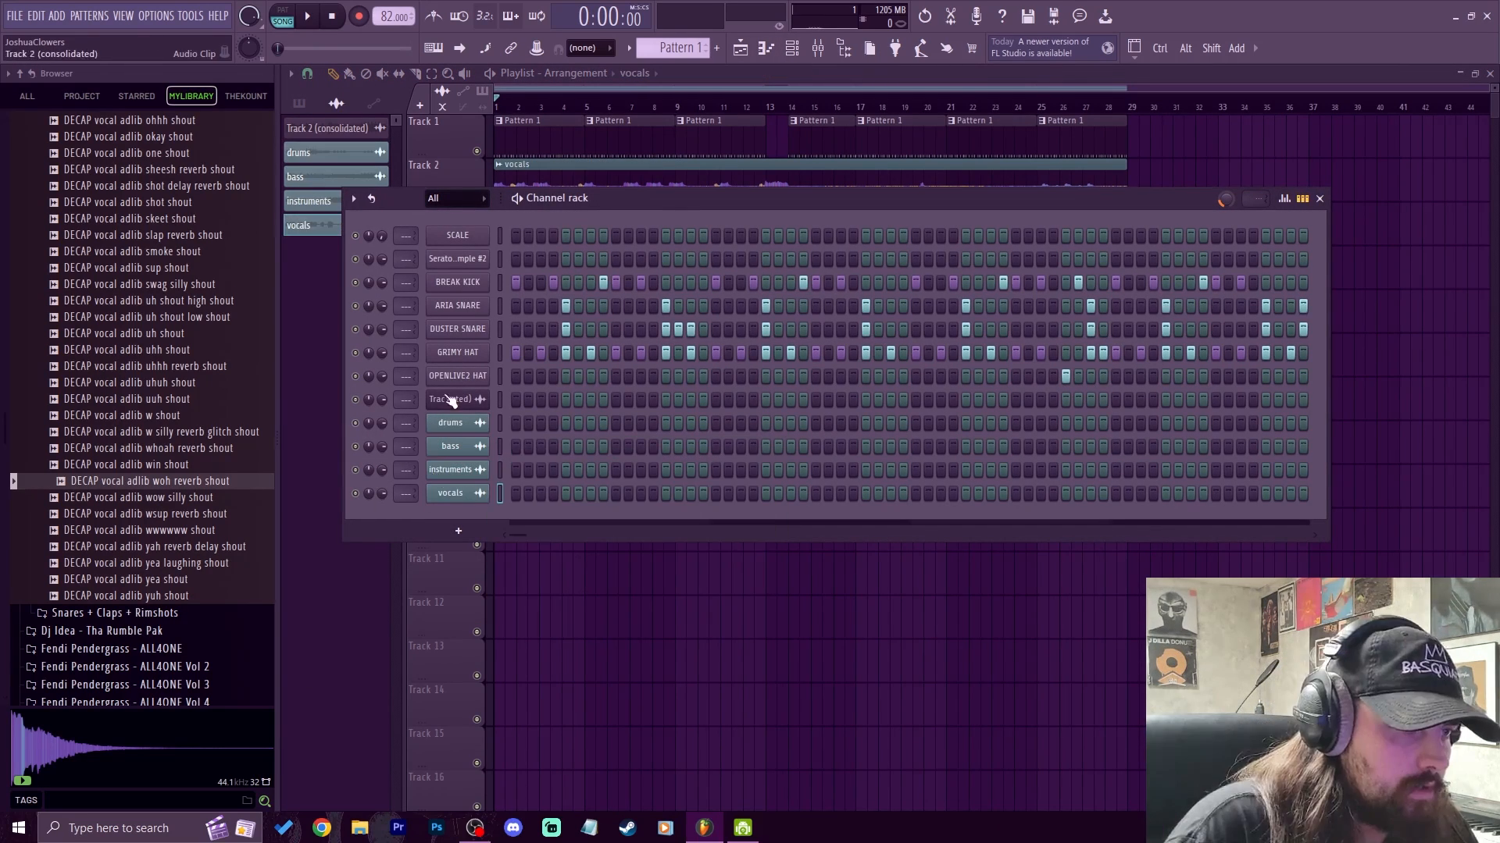
pyautogui.rightClick(450, 400)
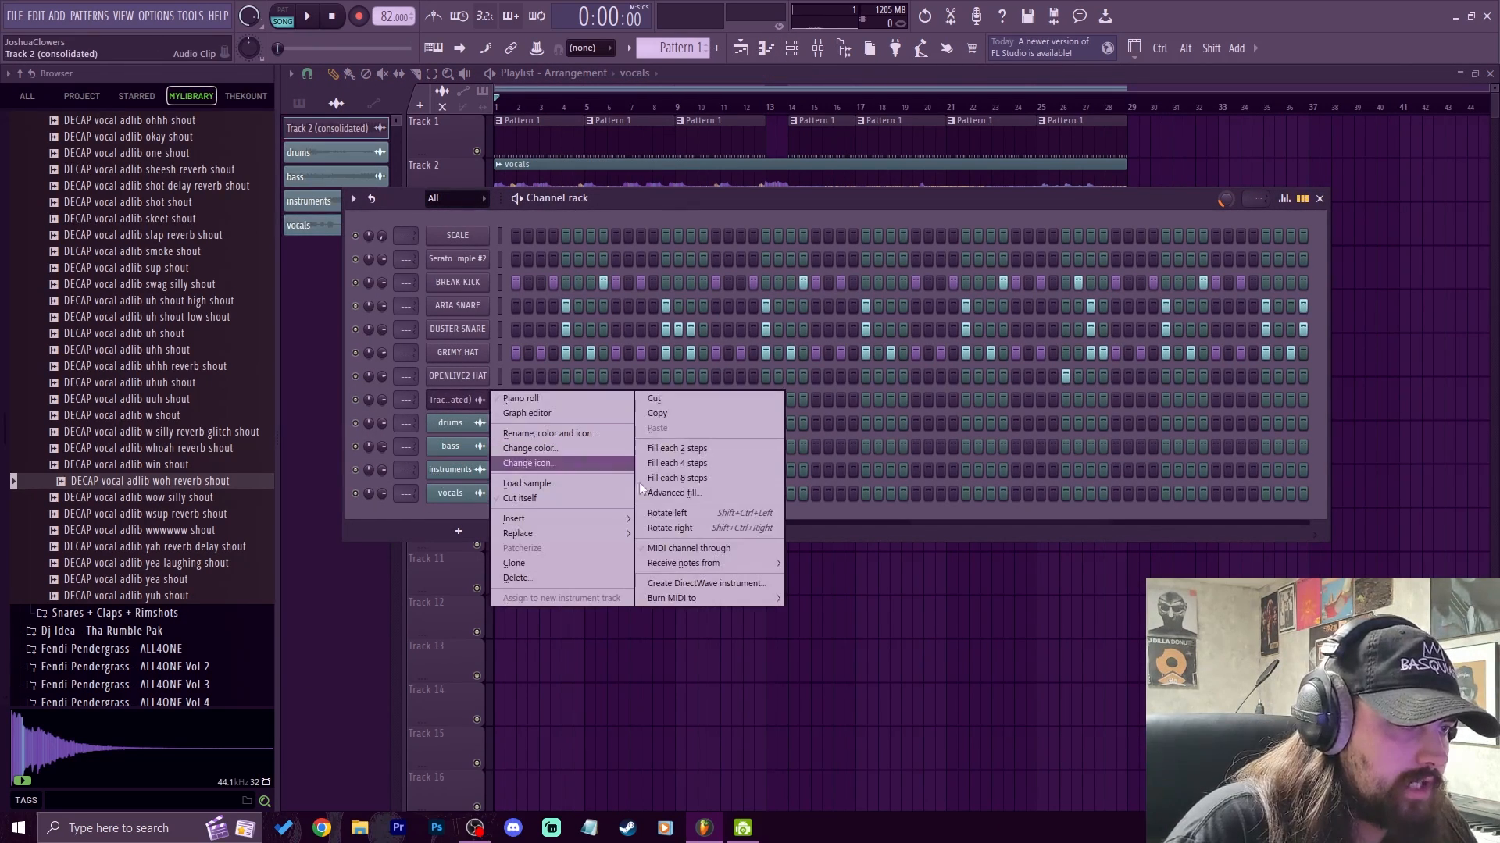
pyautogui.click(565, 577)
pyautogui.click(805, 466)
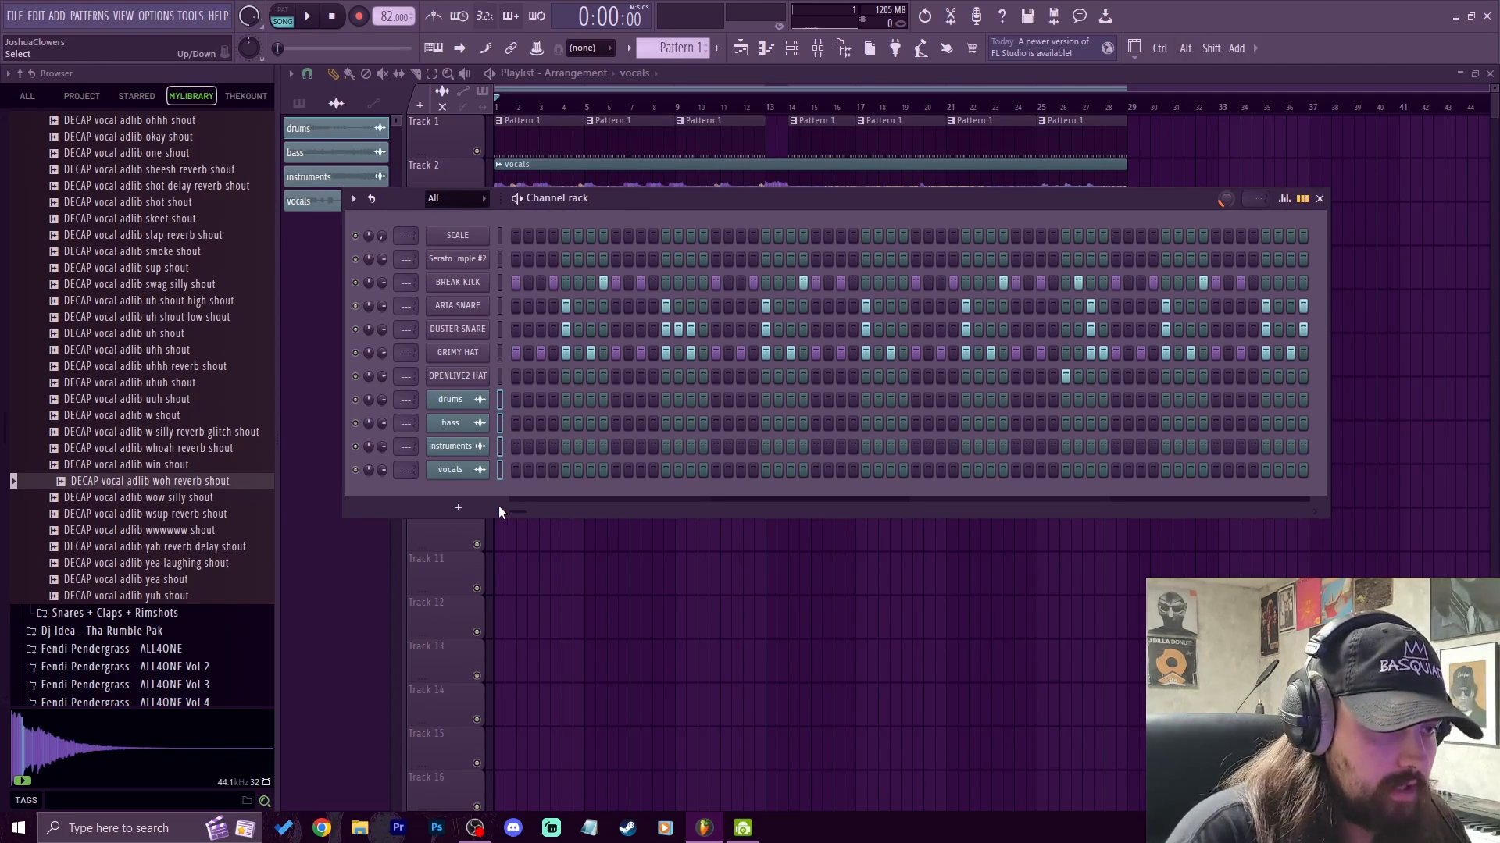
# Step: Select the four stem channels and move them up directly below Serato Sample #2, above BREAK KICK
pyautogui.click(498, 398)
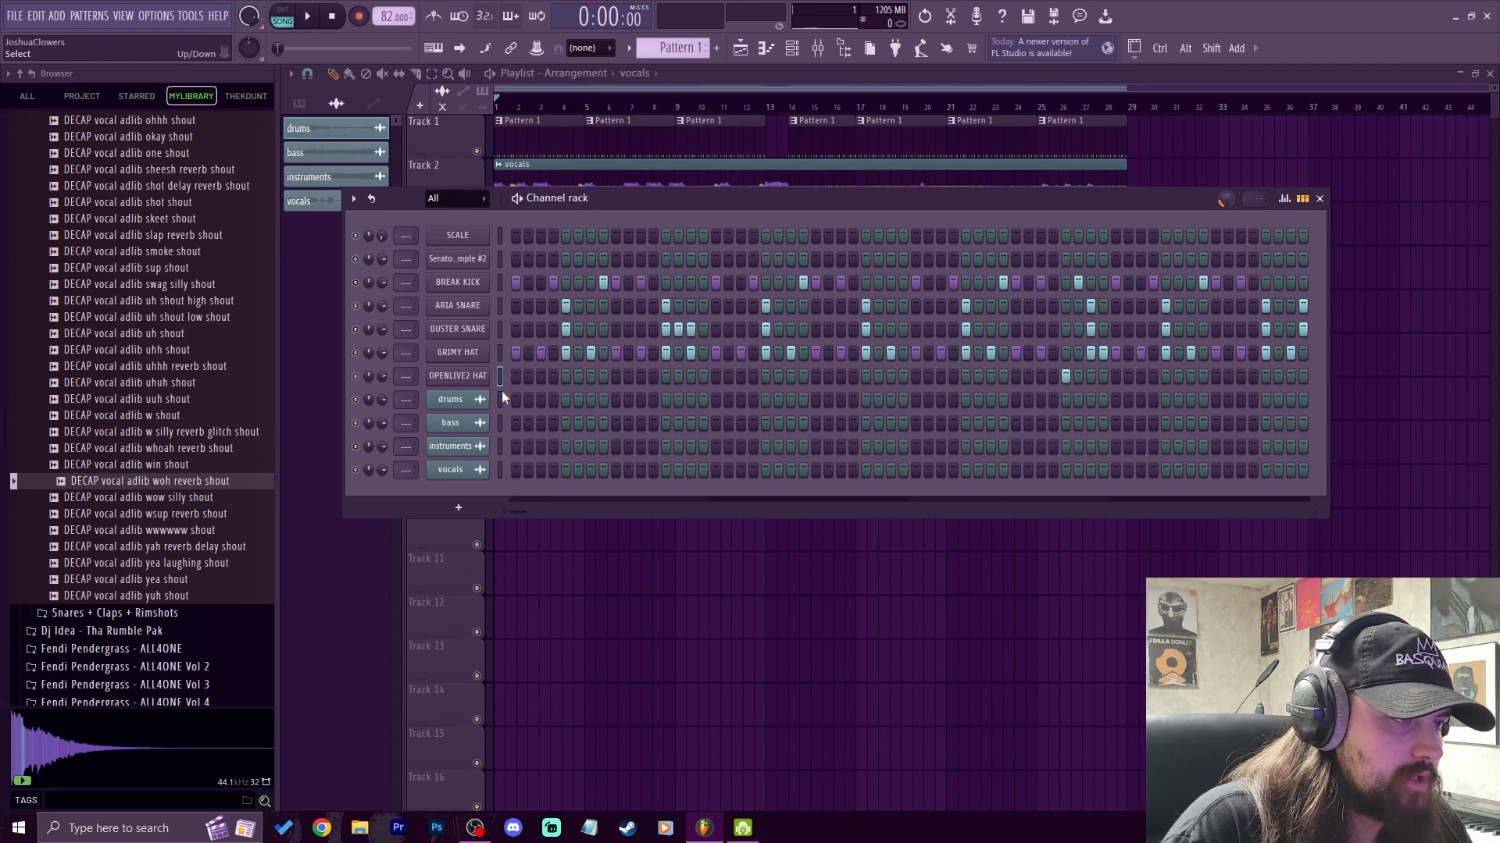
pyautogui.moveTo(501, 393); pyautogui.dragTo(499, 445)
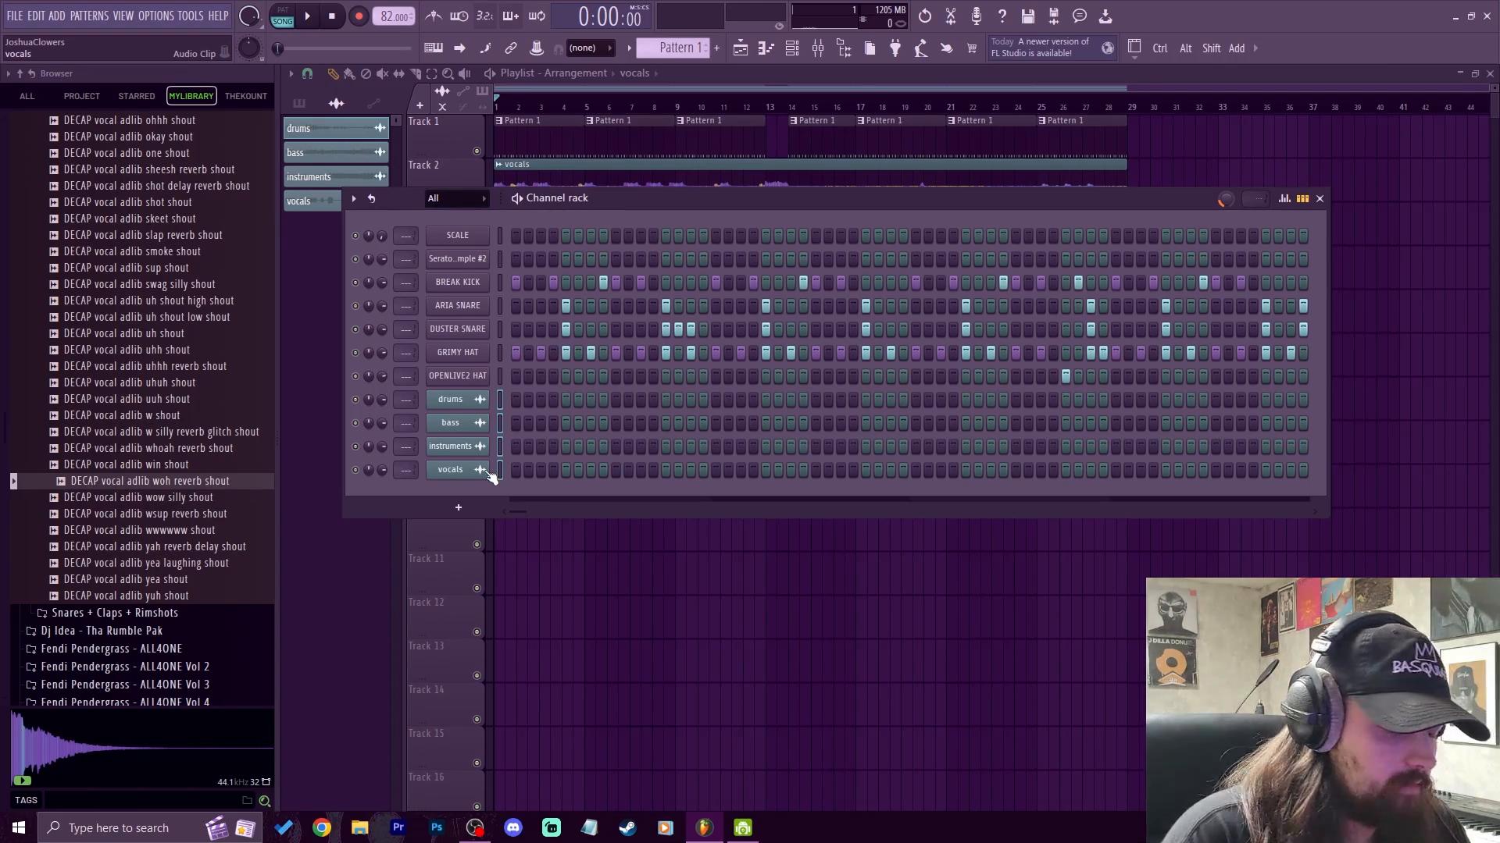
pyautogui.hotkey('alt', 'Up')
pyautogui.hotkey('alt', 'Up')
pyautogui.hotkey('alt', 'Up')
pyautogui.hotkey('alt', 'Up')
pyautogui.hotkey('alt', 'Up')
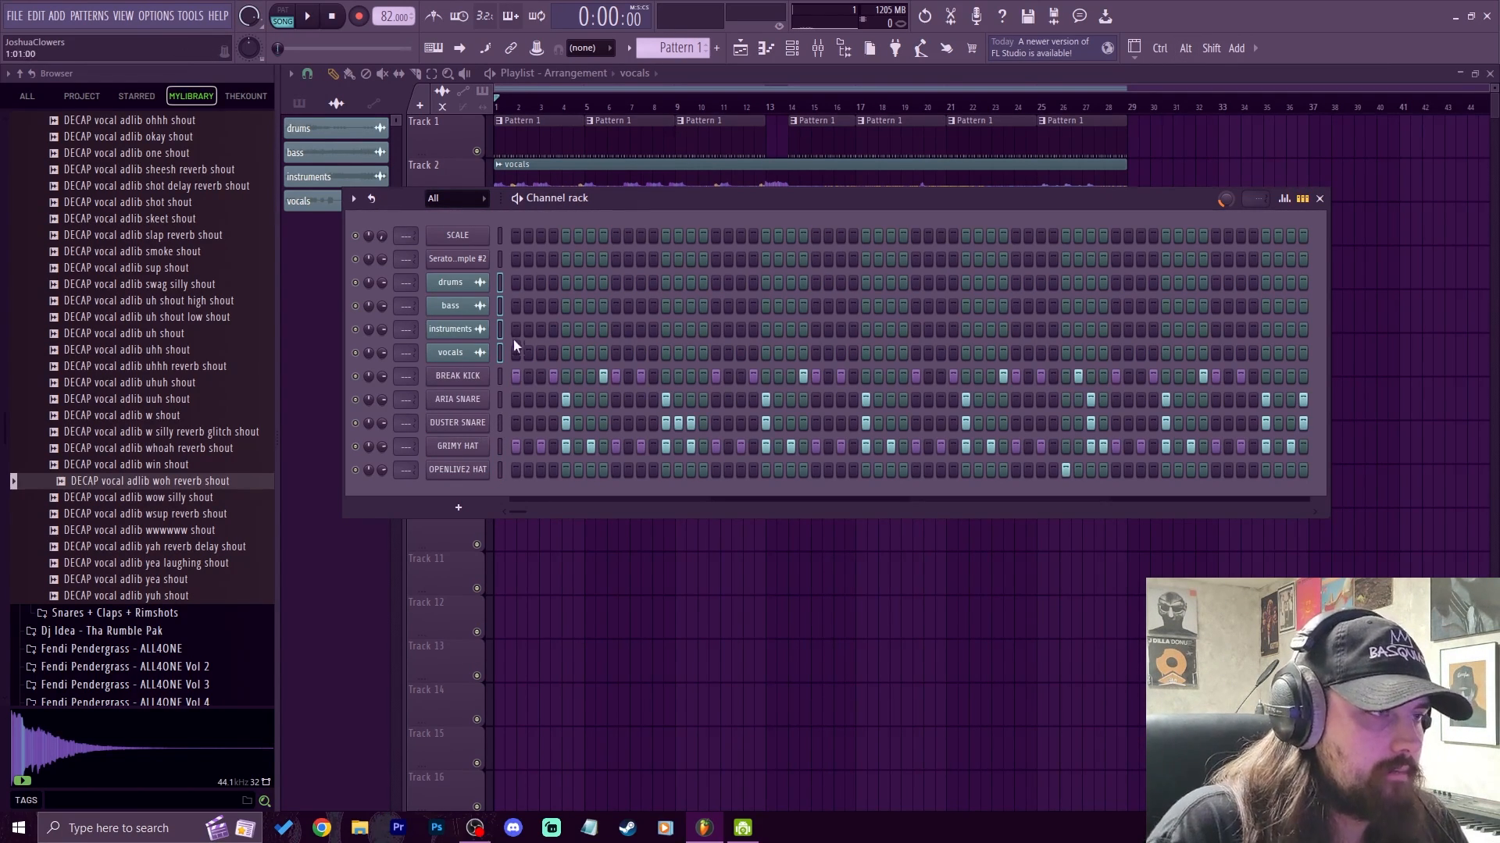
# Step: Reorder the stem channels to instruments, vocals, bass, drums
pyautogui.click(500, 283)
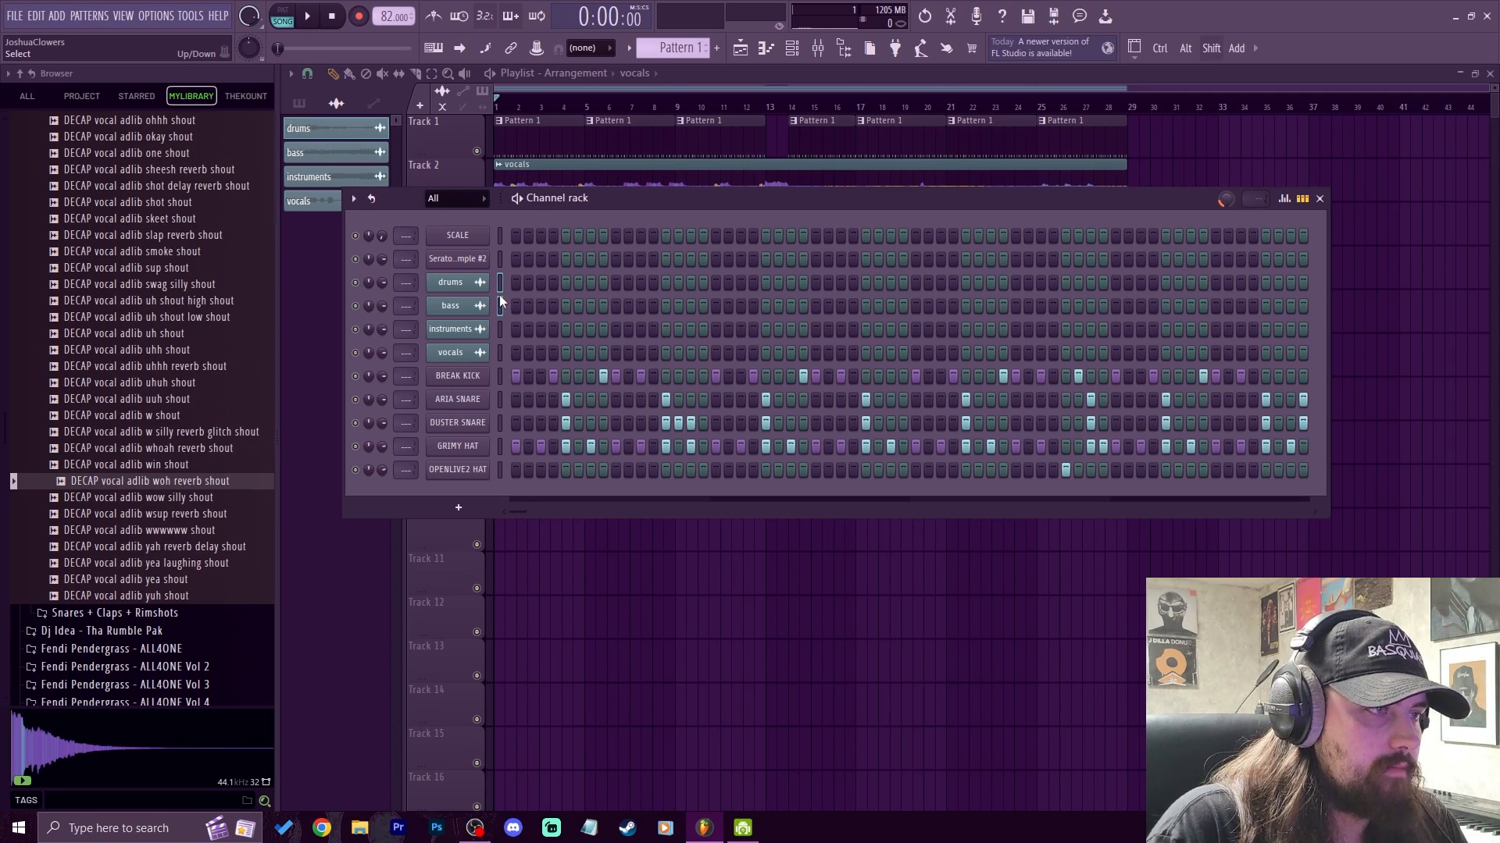
pyautogui.hotkey('alt', 'Down')
pyautogui.hotkey('alt', 'Down')
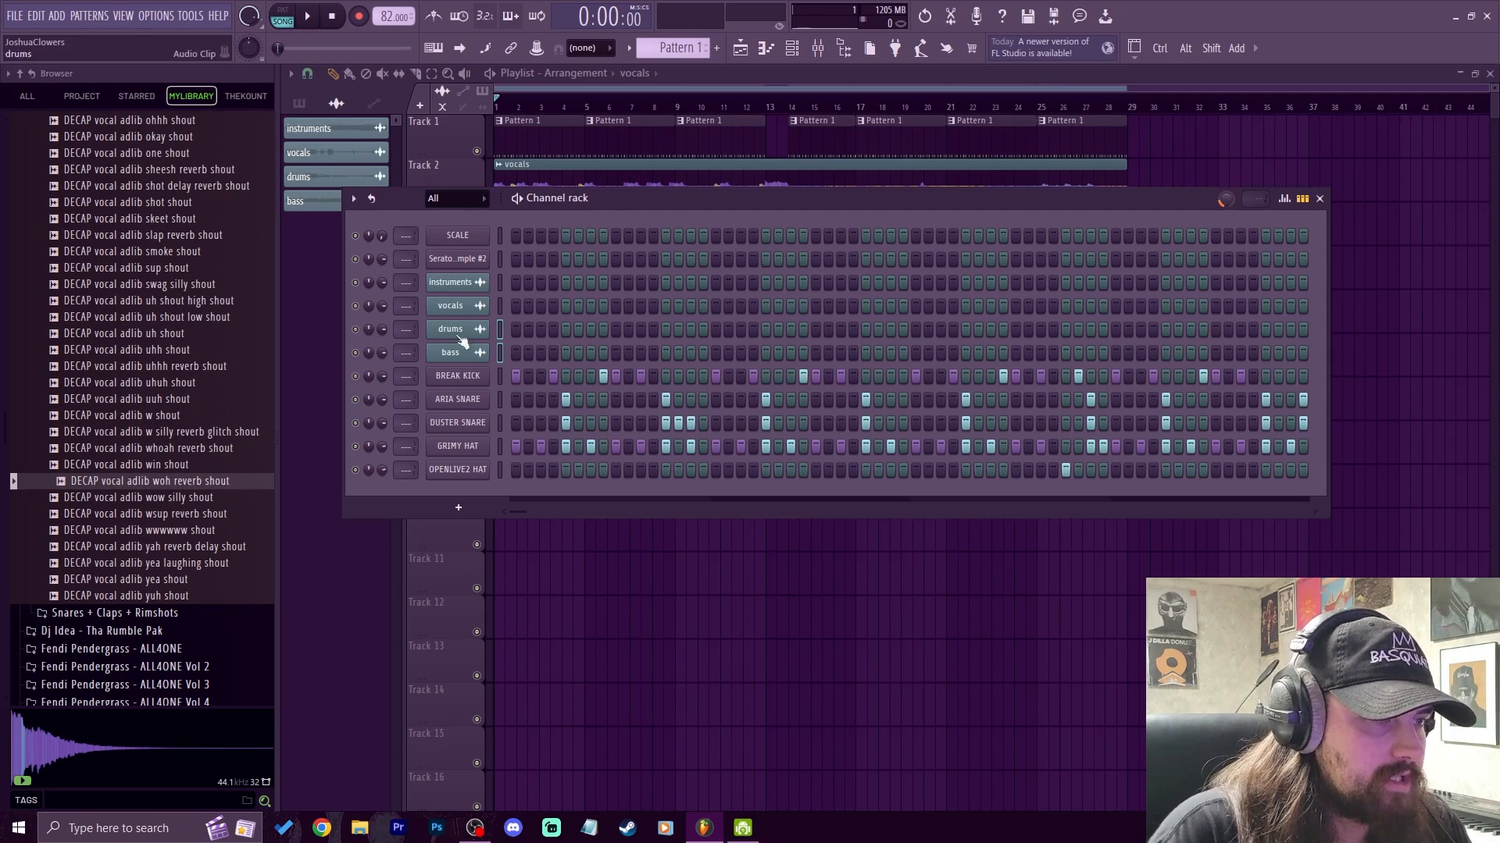
pyautogui.click(499, 329)
pyautogui.hotkey('alt', 'Down')
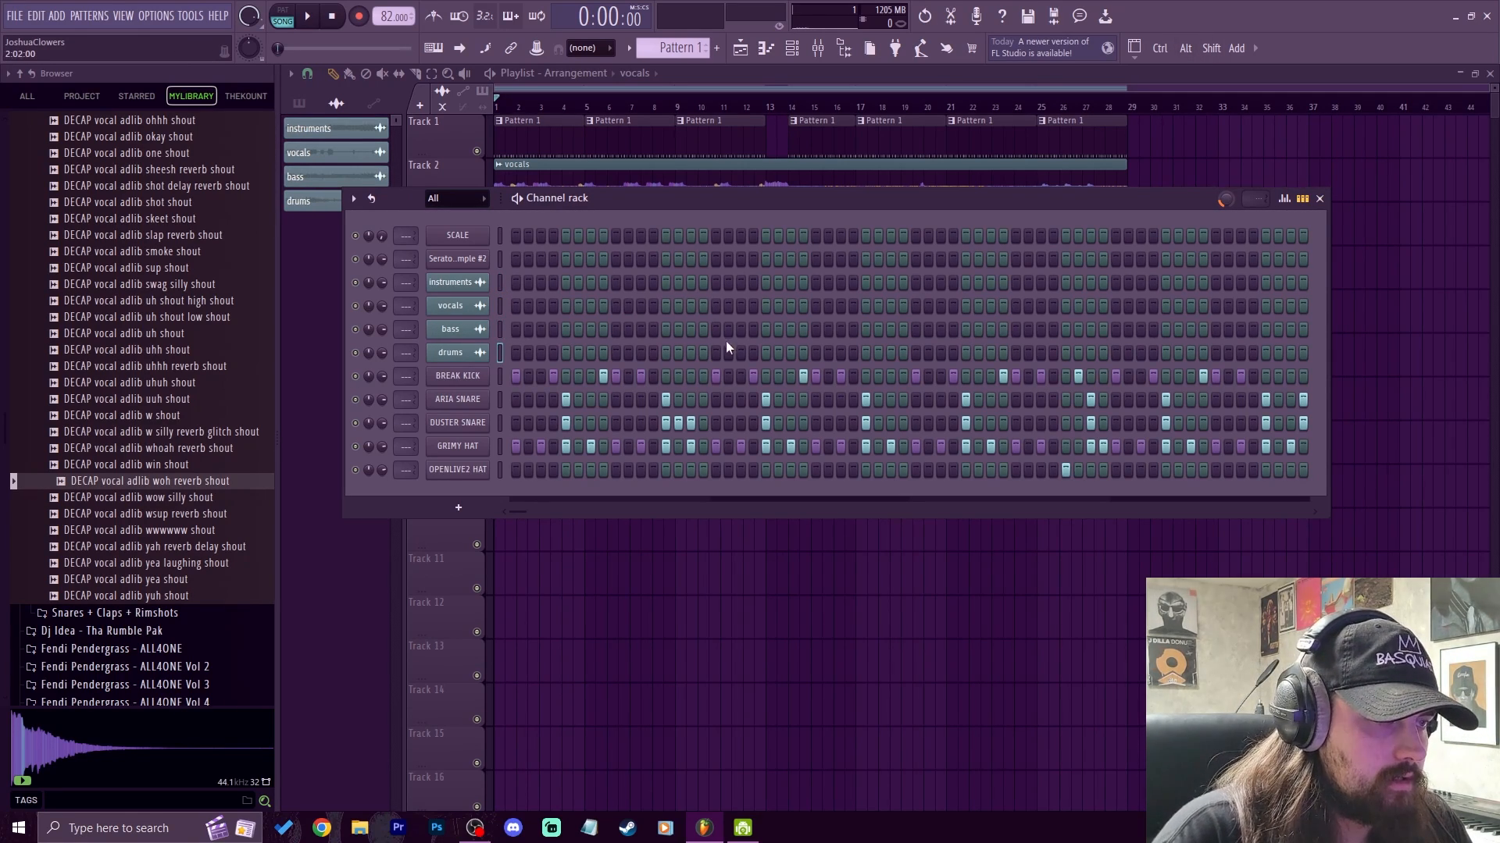
# Step: Route the channels from instruments down through OPENLIVE2 HAT to consecutive mixer tracks starting at Insert 1
pyautogui.click(501, 283)
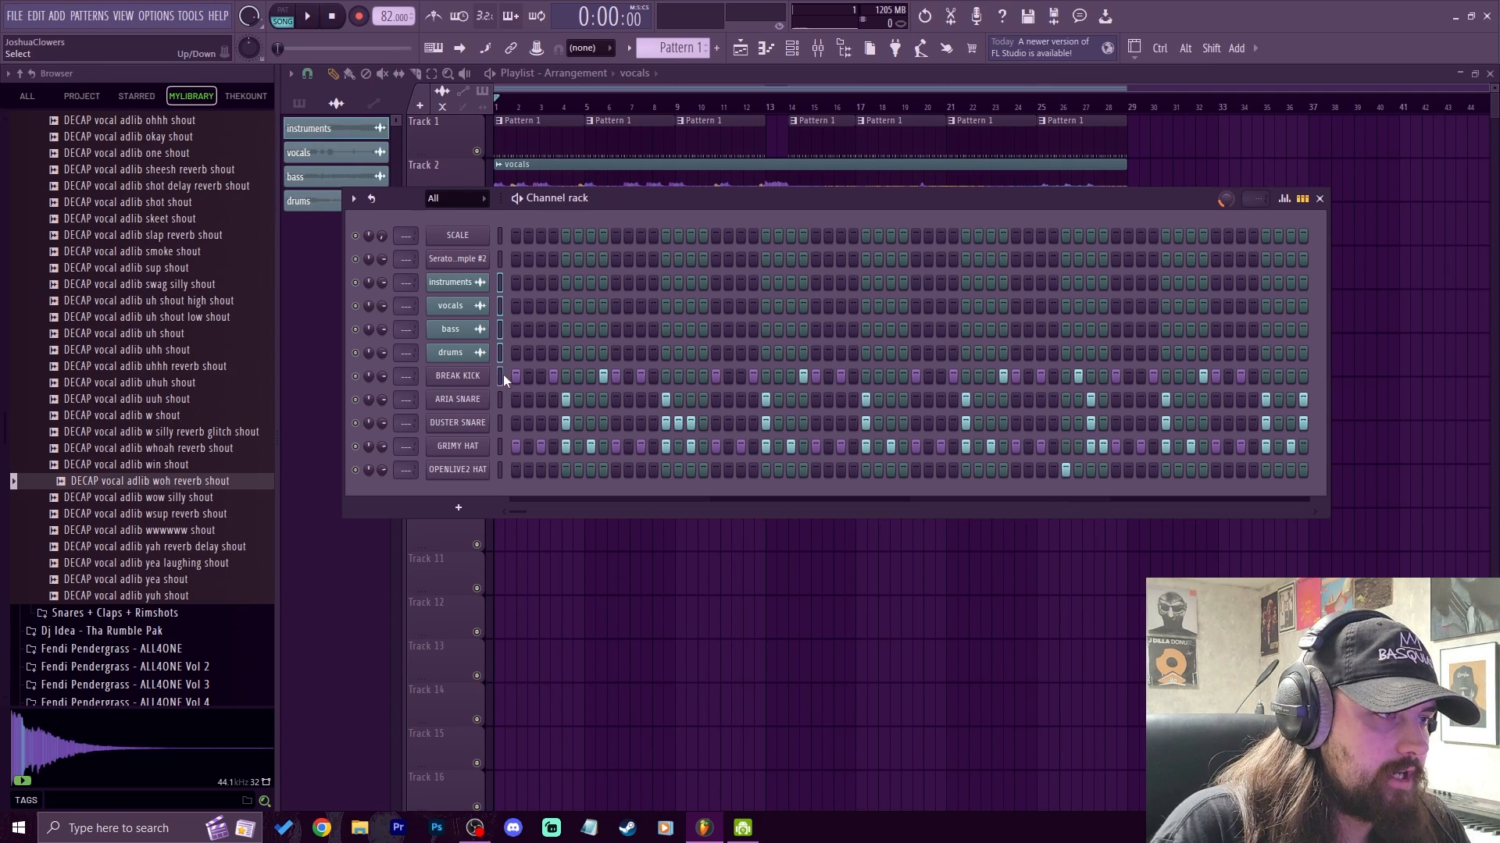
pyautogui.click(817, 47)
pyautogui.moveTo(597, 465); pyautogui.dragTo(621, 284)
pyautogui.click(586, 414)
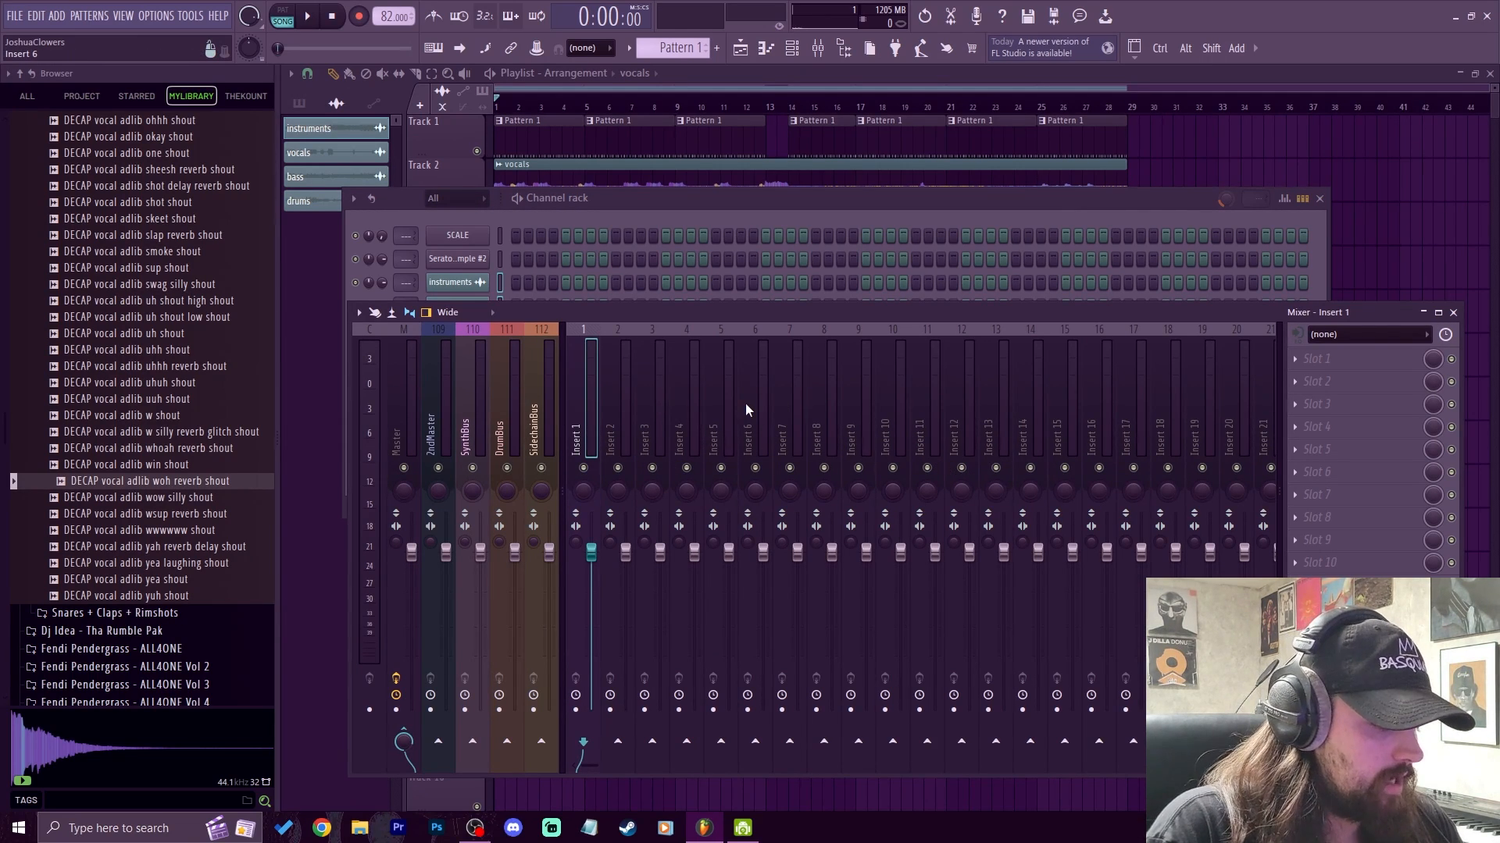
pyautogui.hotkey('ctrl', 'l')
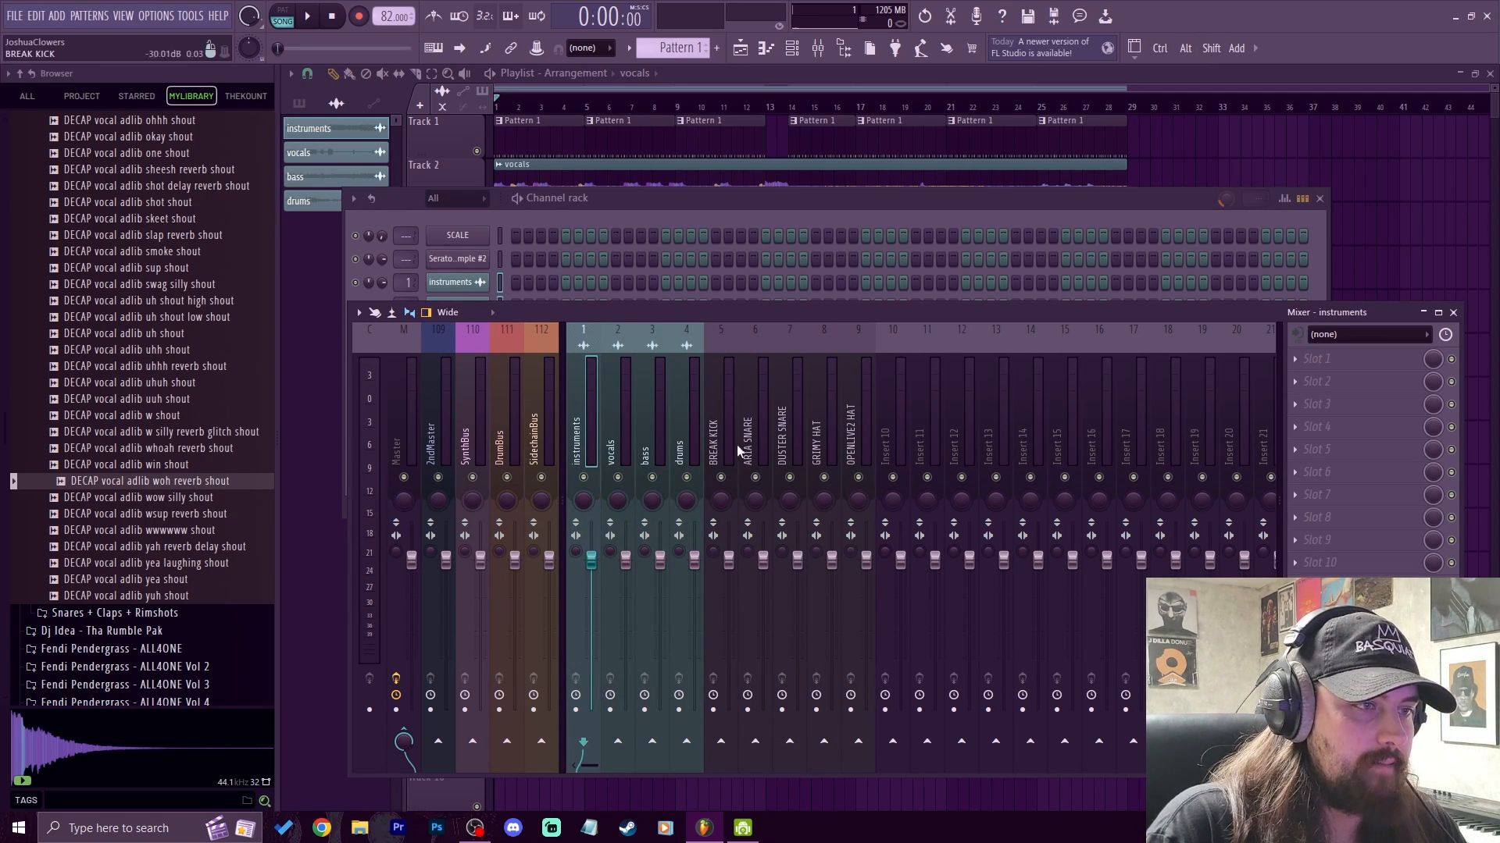
# Step: Move the drums mixer track past the individual drum tracks to position 9, after OPENLIVE2 HAT
pyautogui.moveTo(791, 321); pyautogui.dragTo(751, 240)
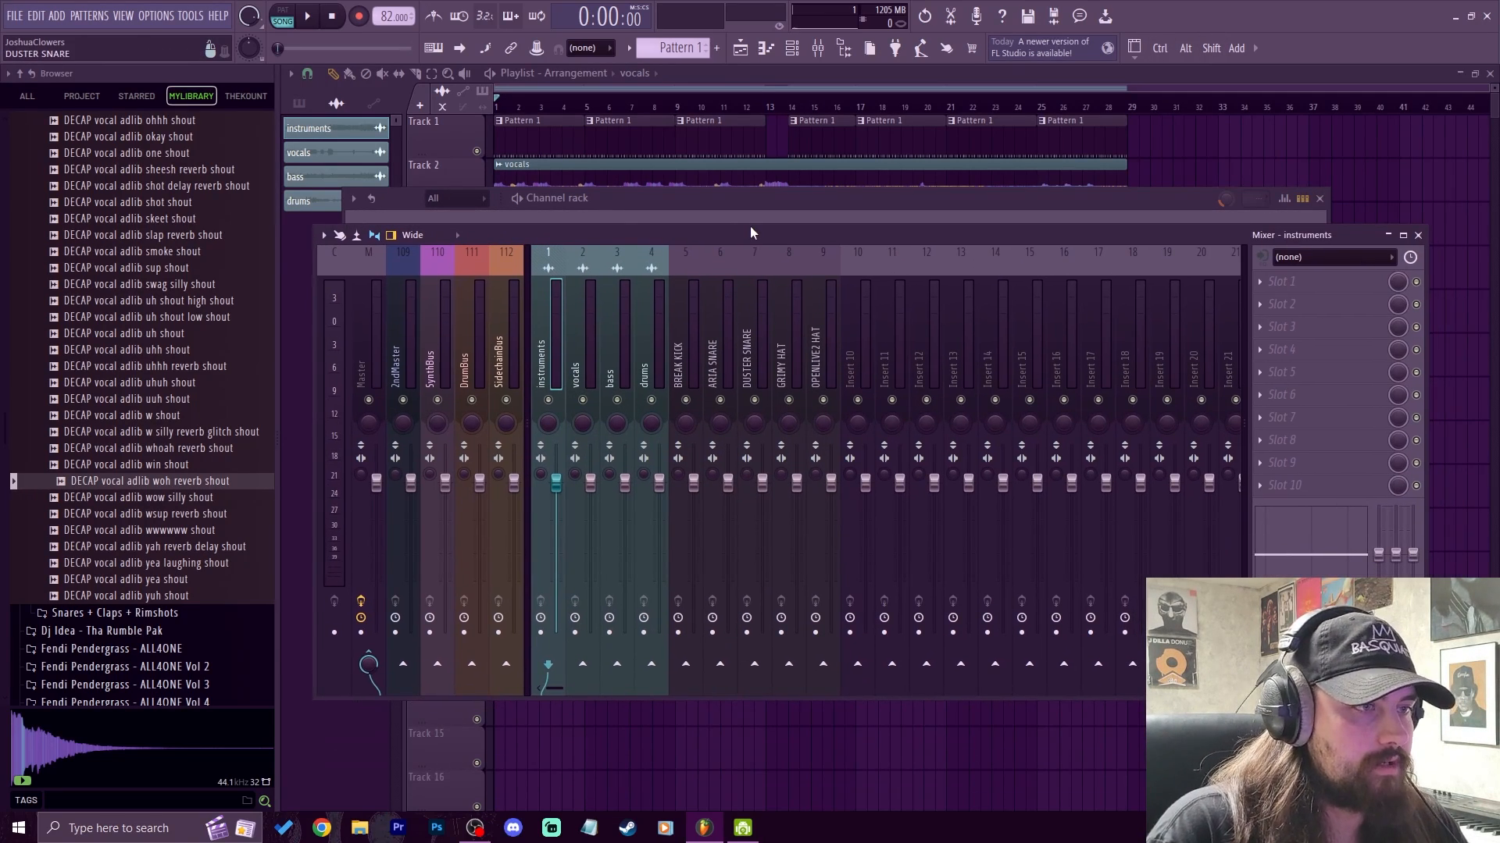
pyautogui.click(680, 334)
pyautogui.click(636, 346)
pyautogui.hotkey('alt', 'Right')
pyautogui.hotkey('alt', 'Right')
pyautogui.hotkey('alt', 'Right')
pyautogui.hotkey('alt', 'Right')
pyautogui.hotkey('alt', 'Right')
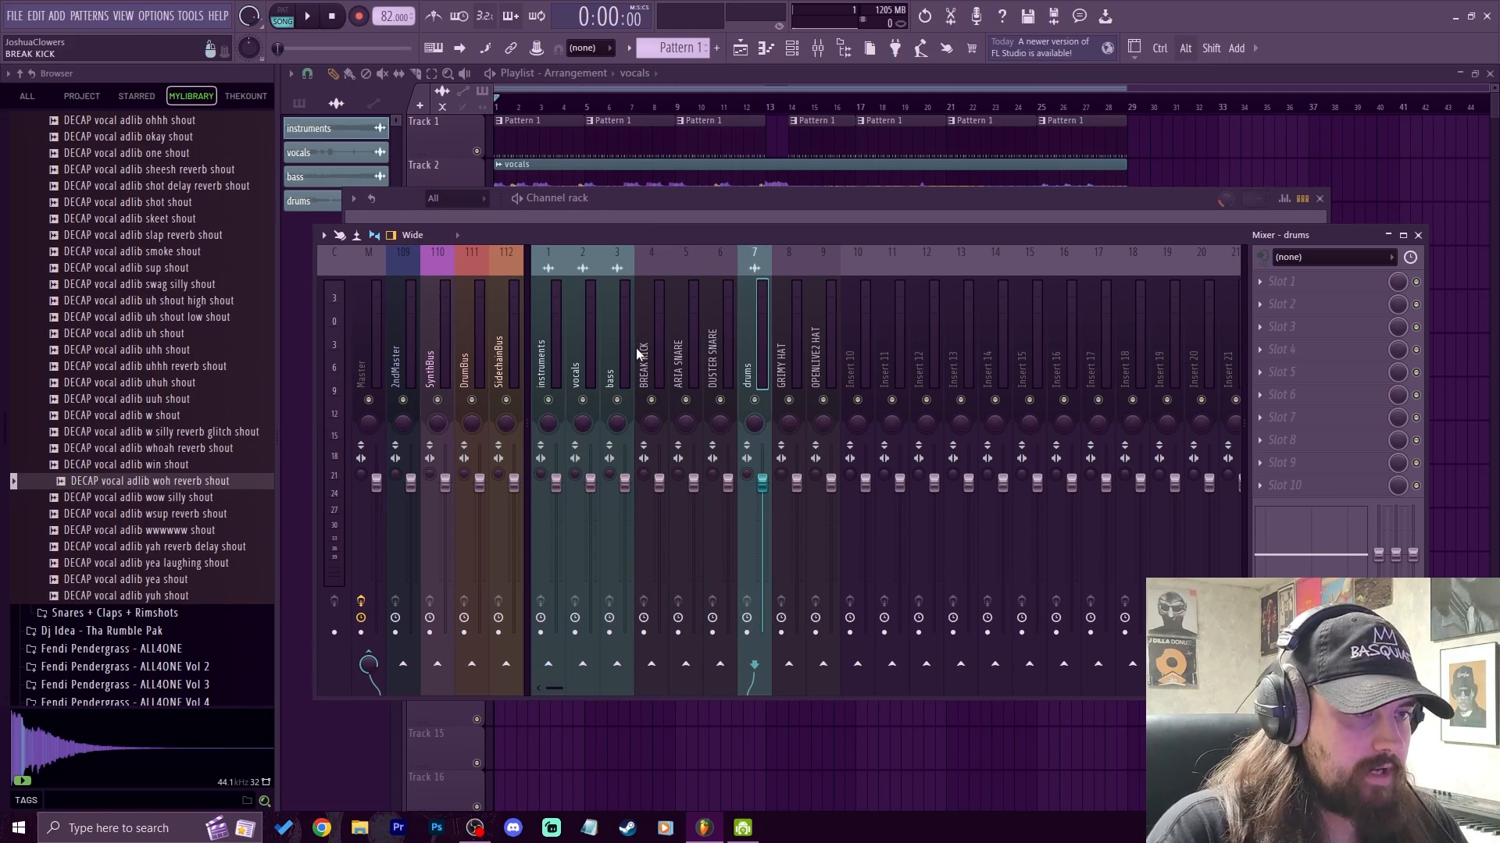
pyautogui.click(631, 345)
pyautogui.click(647, 339)
pyautogui.moveTo(645, 339); pyautogui.dragTo(824, 343)
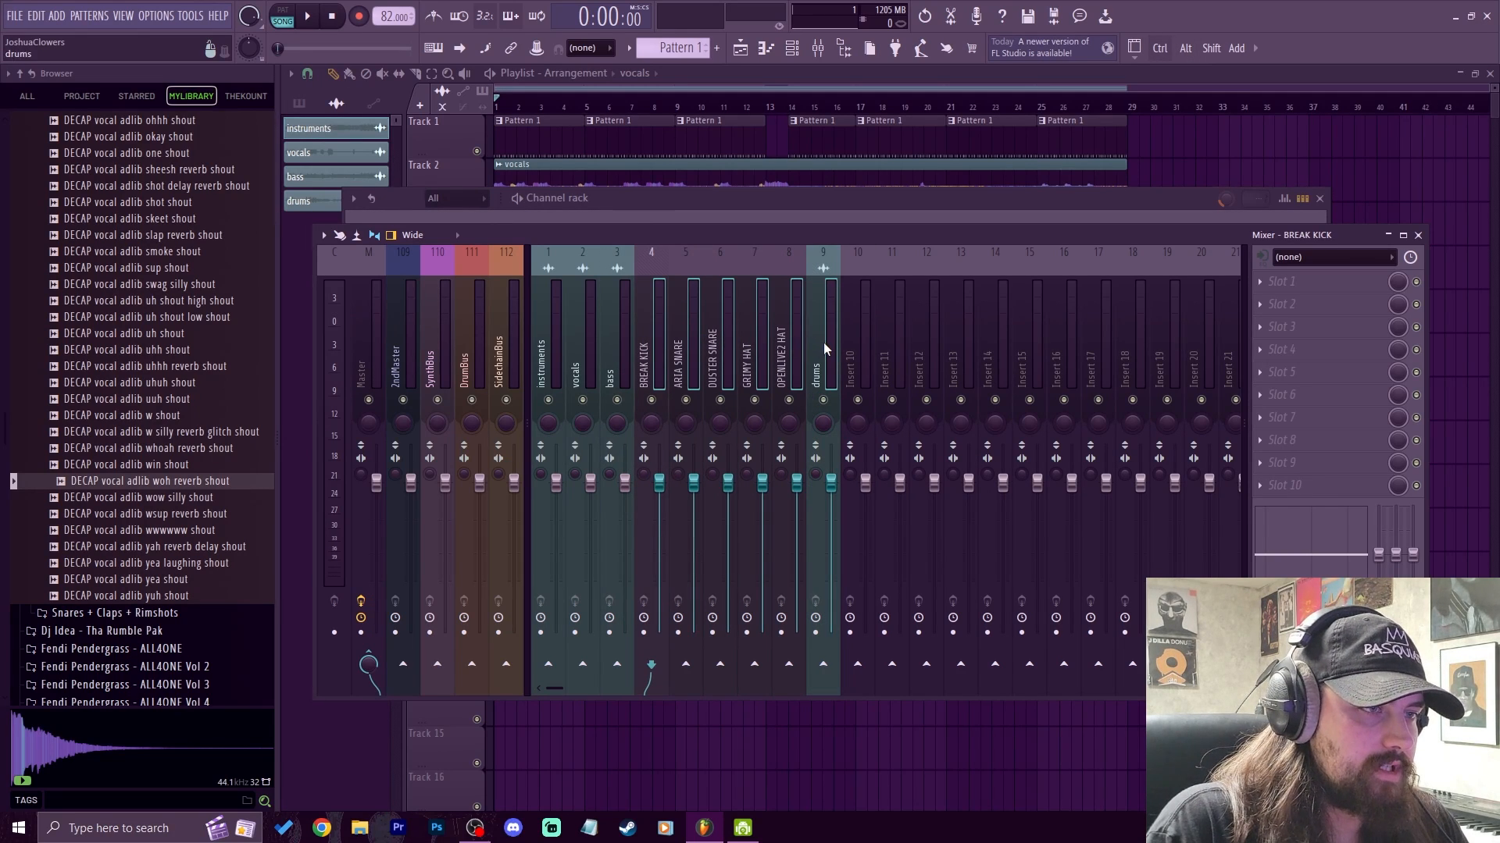
pyautogui.rightClick(823, 342)
pyautogui.click(754, 324)
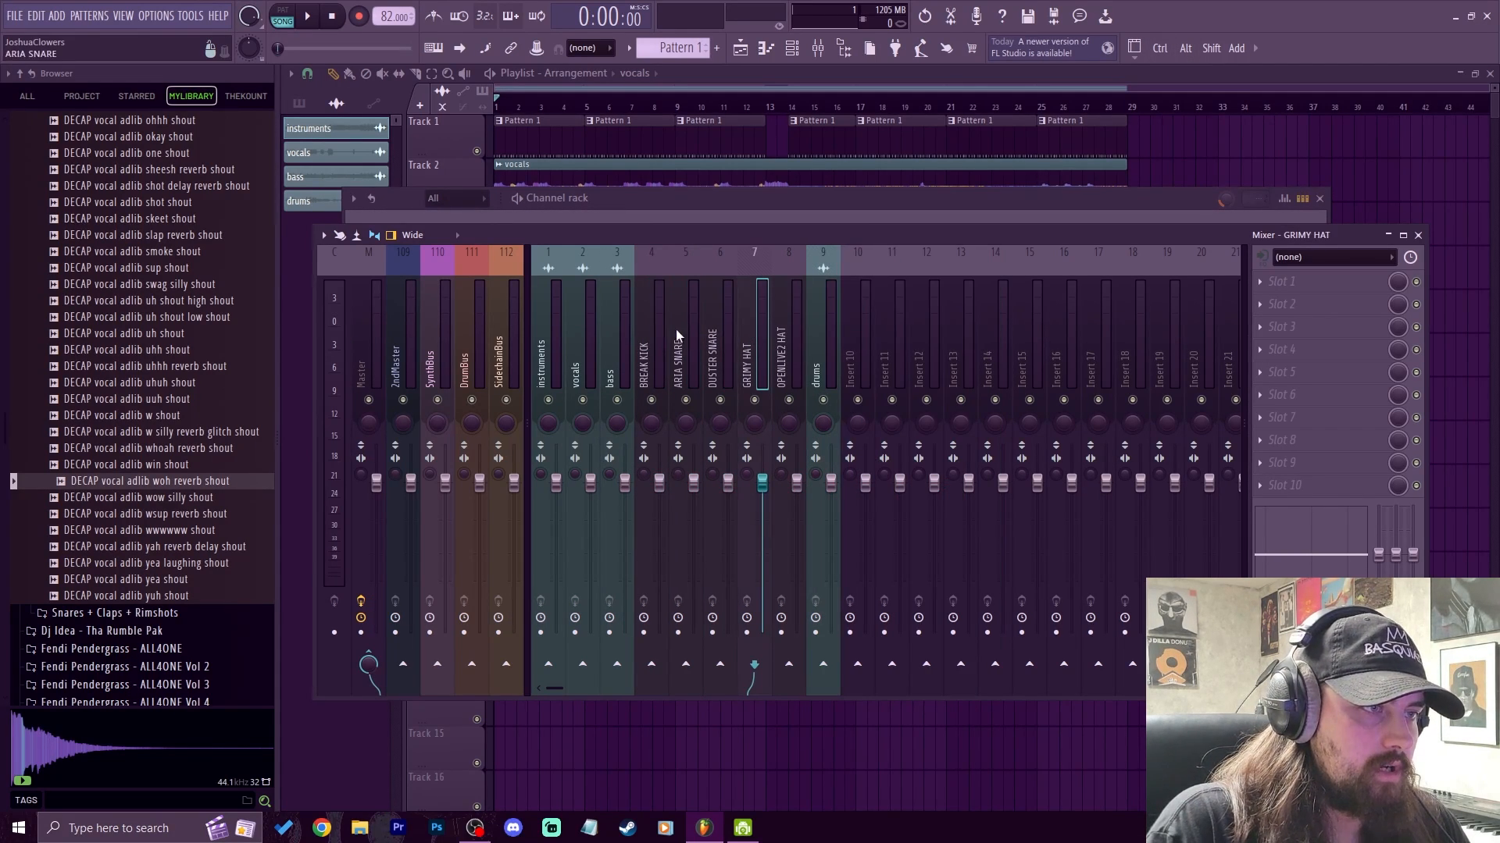
# Step: Select the mixer tracks from BREAK KICK through drums and recolor them orange-red
pyautogui.click(644, 339)
pyautogui.moveTo(644, 339); pyautogui.dragTo(827, 350)
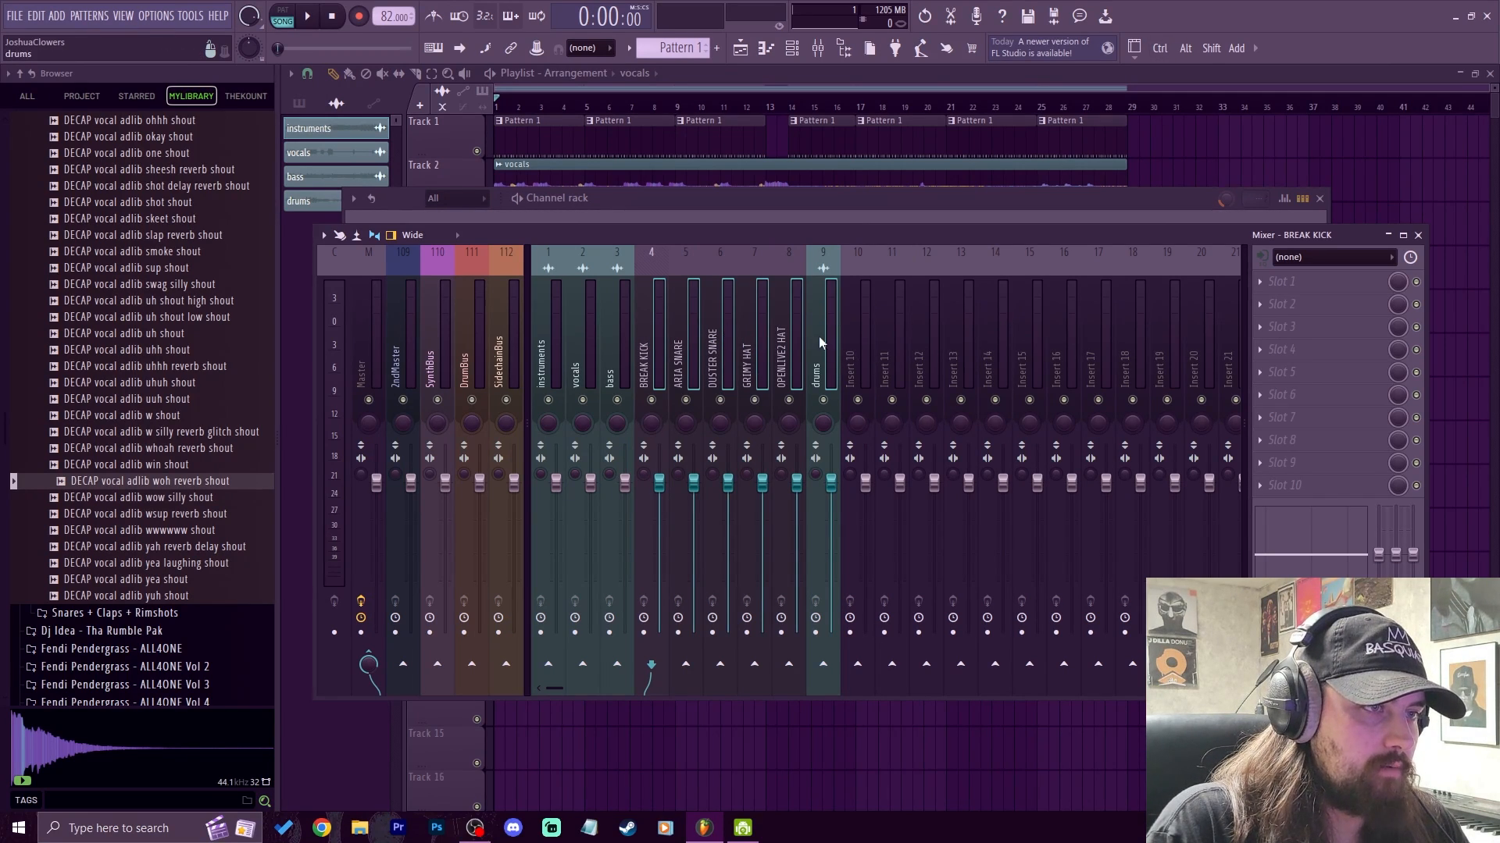
pyautogui.rightClick(820, 341)
pyautogui.click(886, 281)
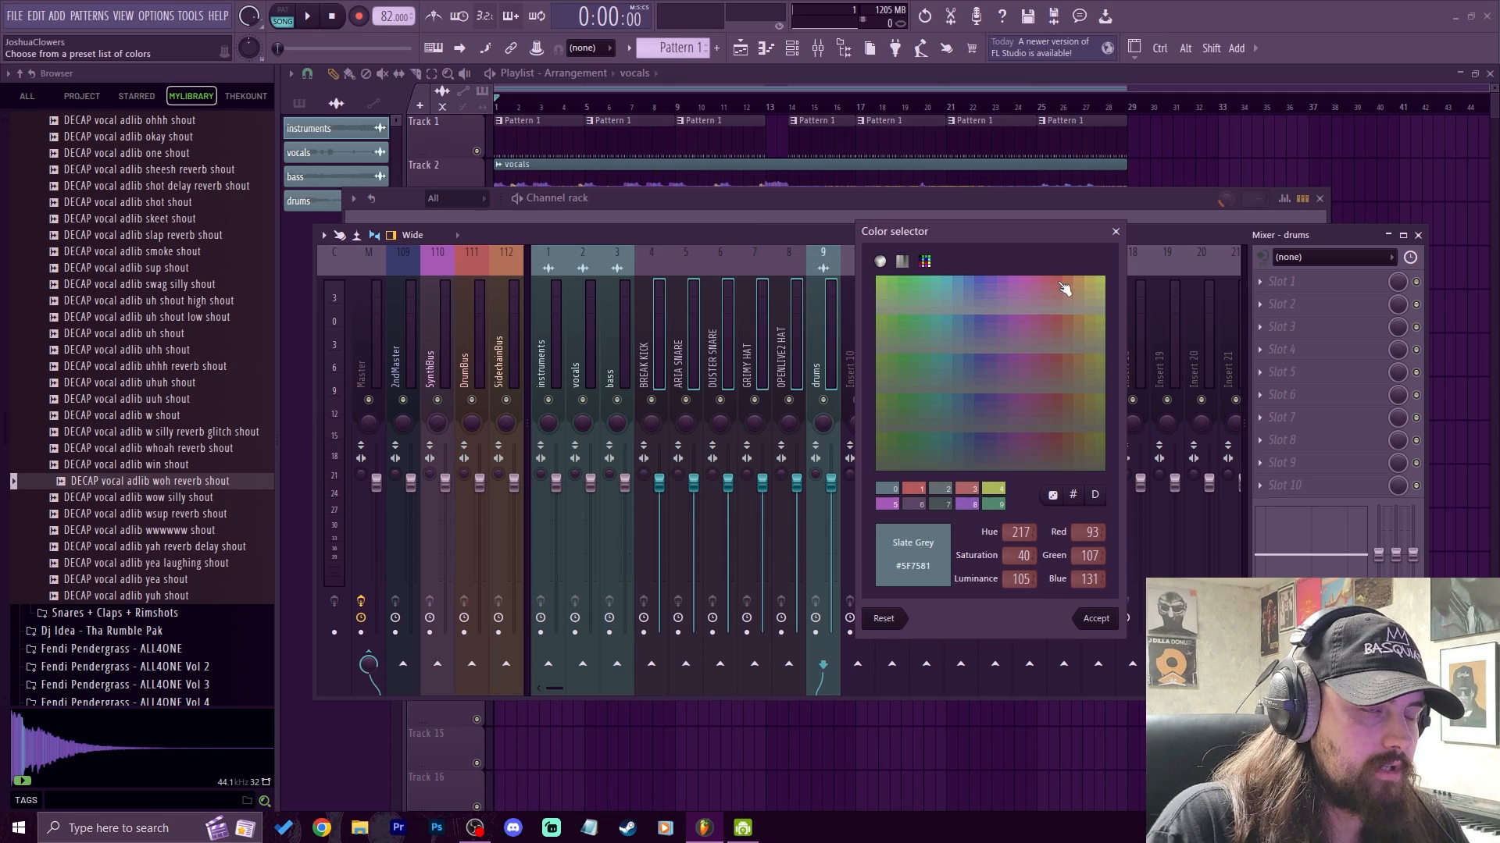
pyautogui.click(1064, 289)
pyautogui.click(1096, 618)
# Step: Recolor the bass mixer track Dark Khaki (#AAB559)
pyautogui.rightClick(629, 364)
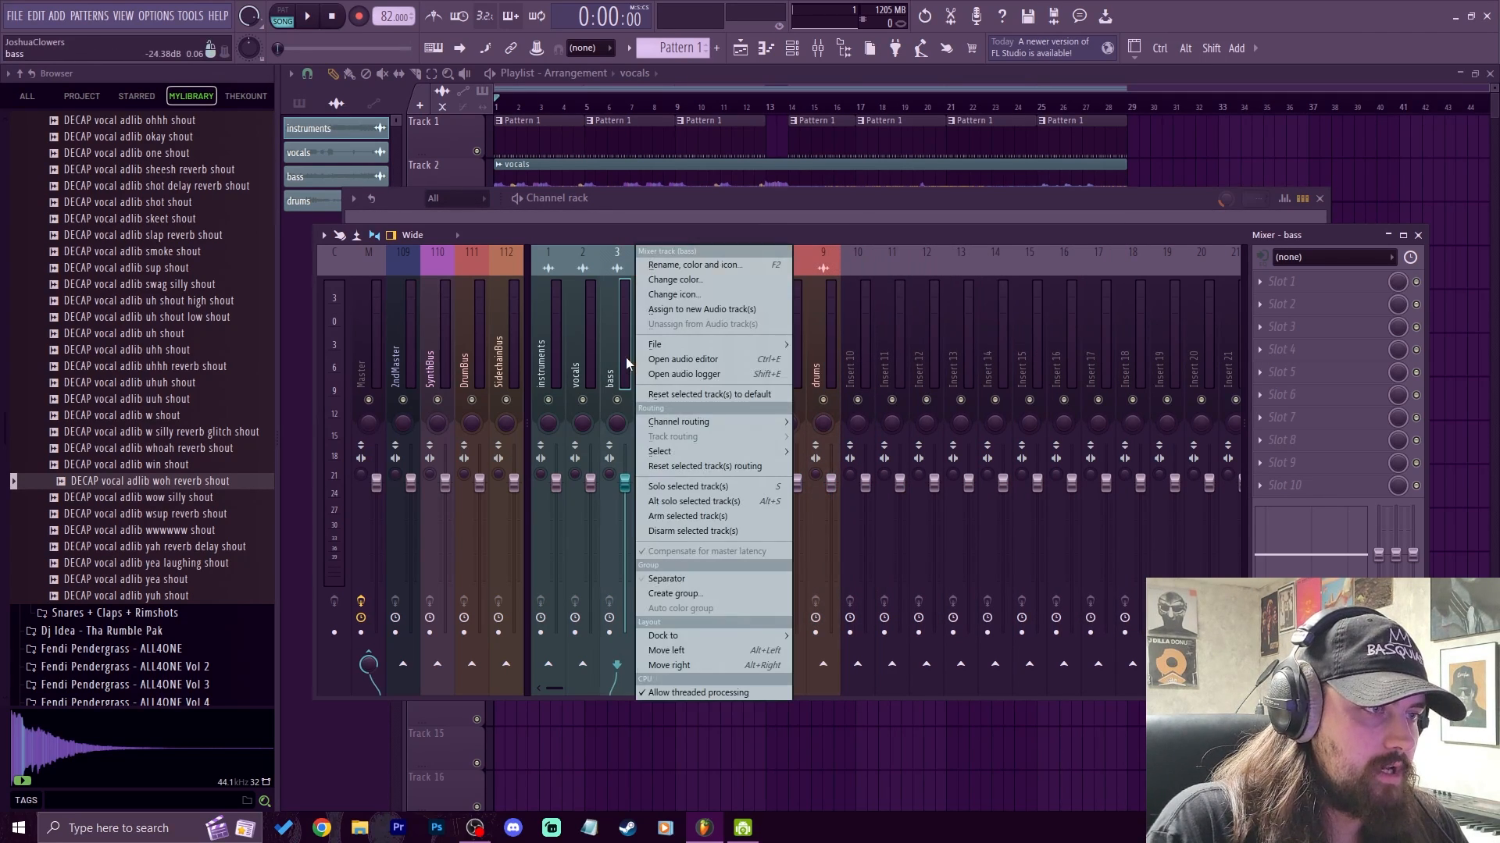
pyautogui.click(687, 279)
pyautogui.click(899, 284)
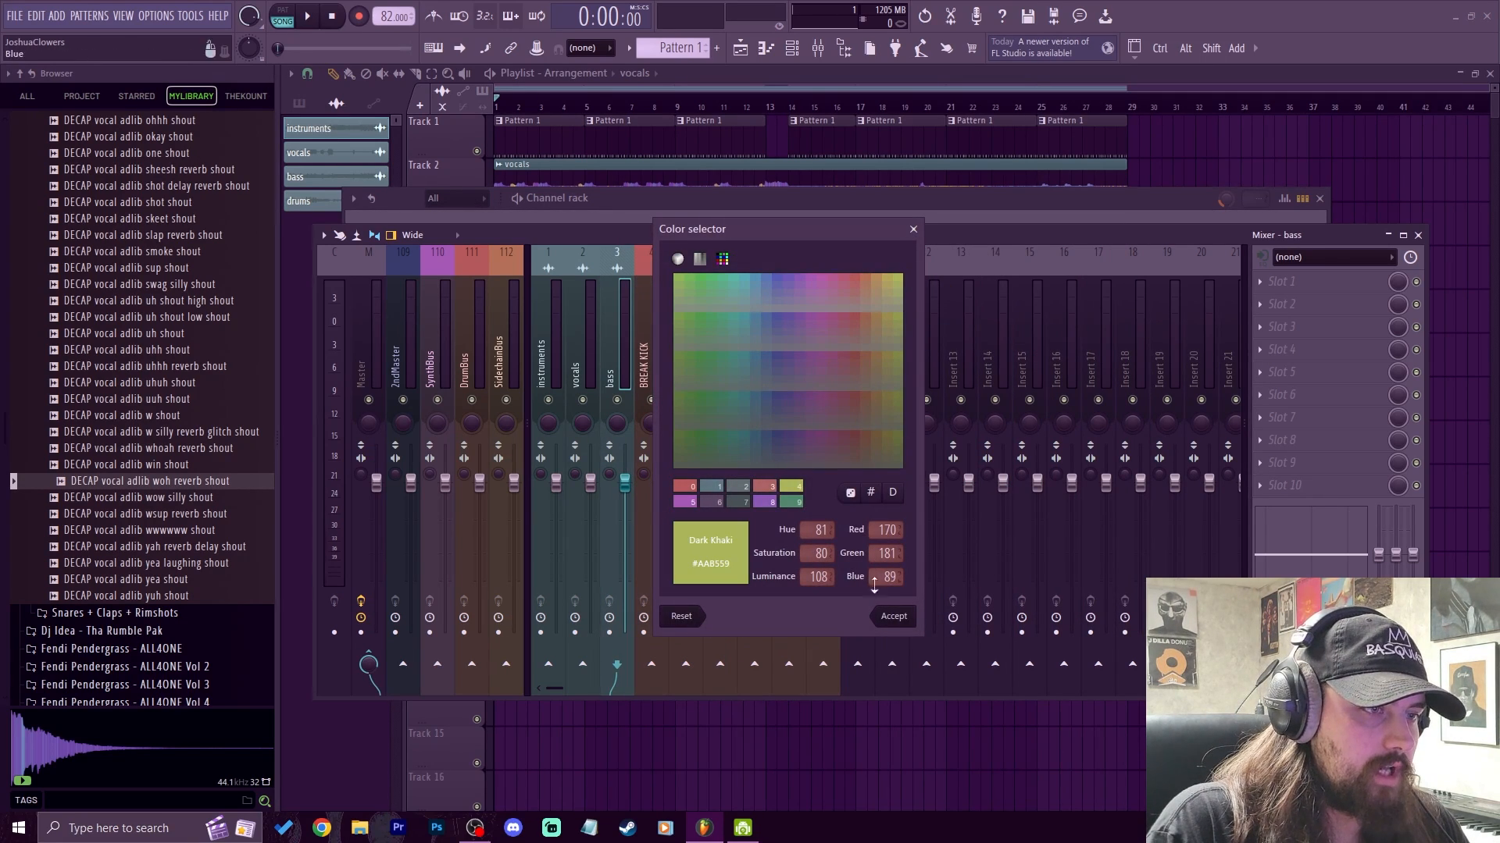
pyautogui.click(893, 616)
pyautogui.press('Left')
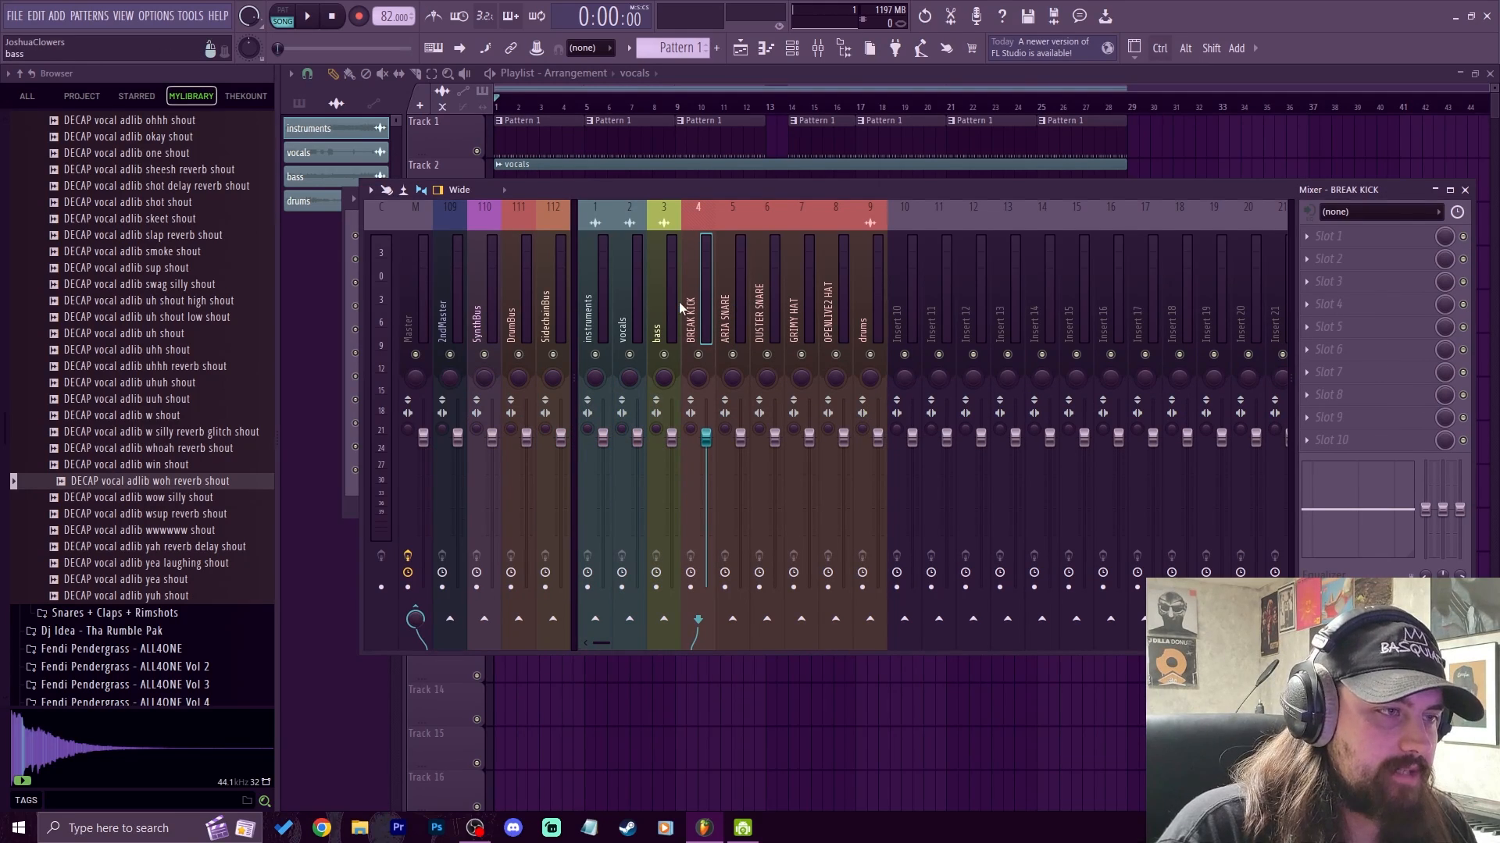
# Step: Select the mixer tracks from BREAK KICK through drums and route them only to DrumBus
pyautogui.moveTo(696, 301); pyautogui.dragTo(857, 321)
pyautogui.click(731, 303)
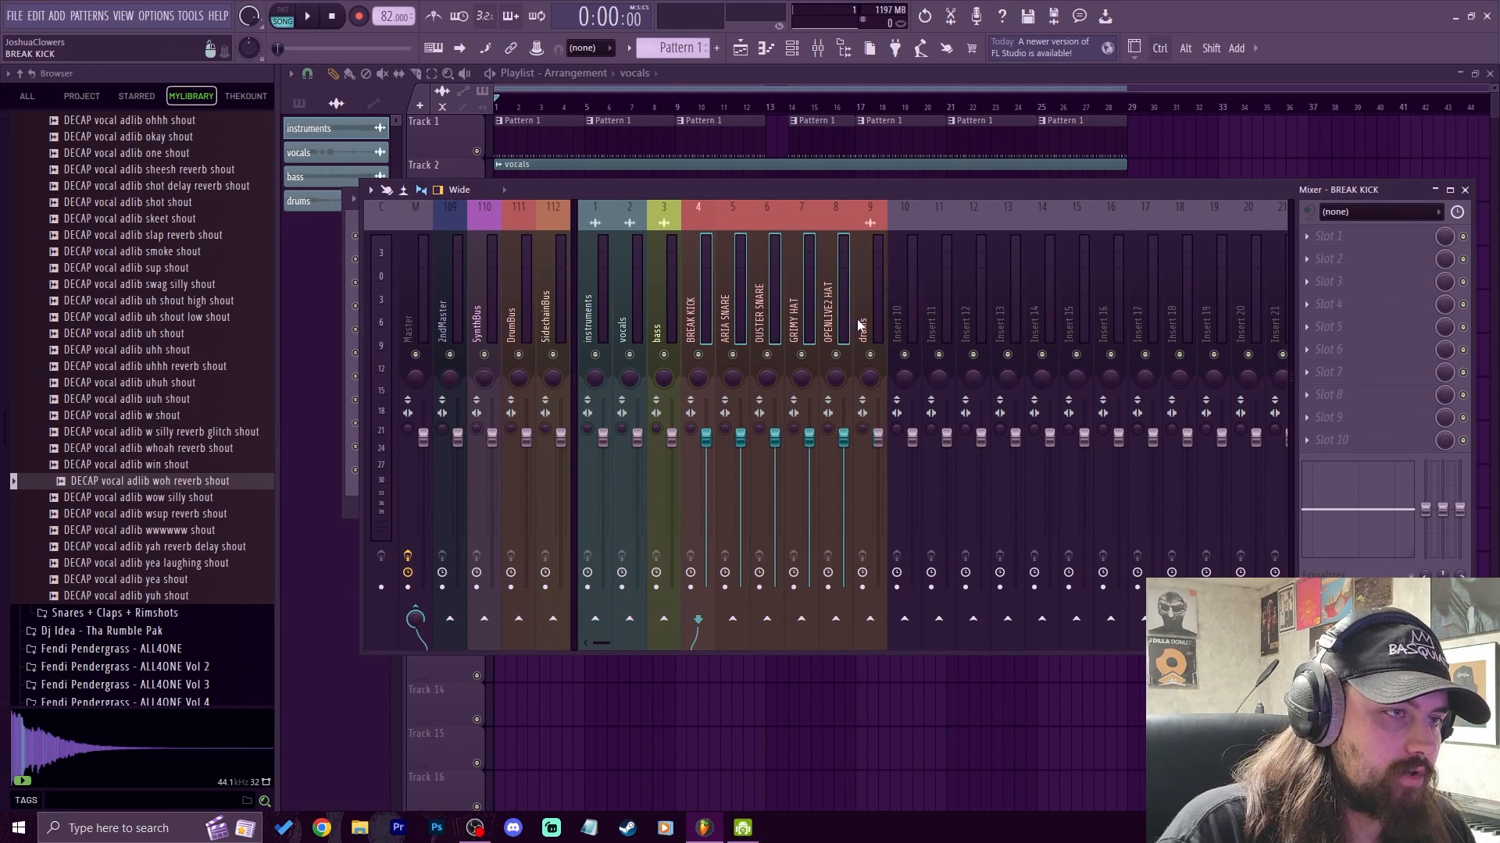
pyautogui.rightClick(518, 618)
pyautogui.click(629, 651)
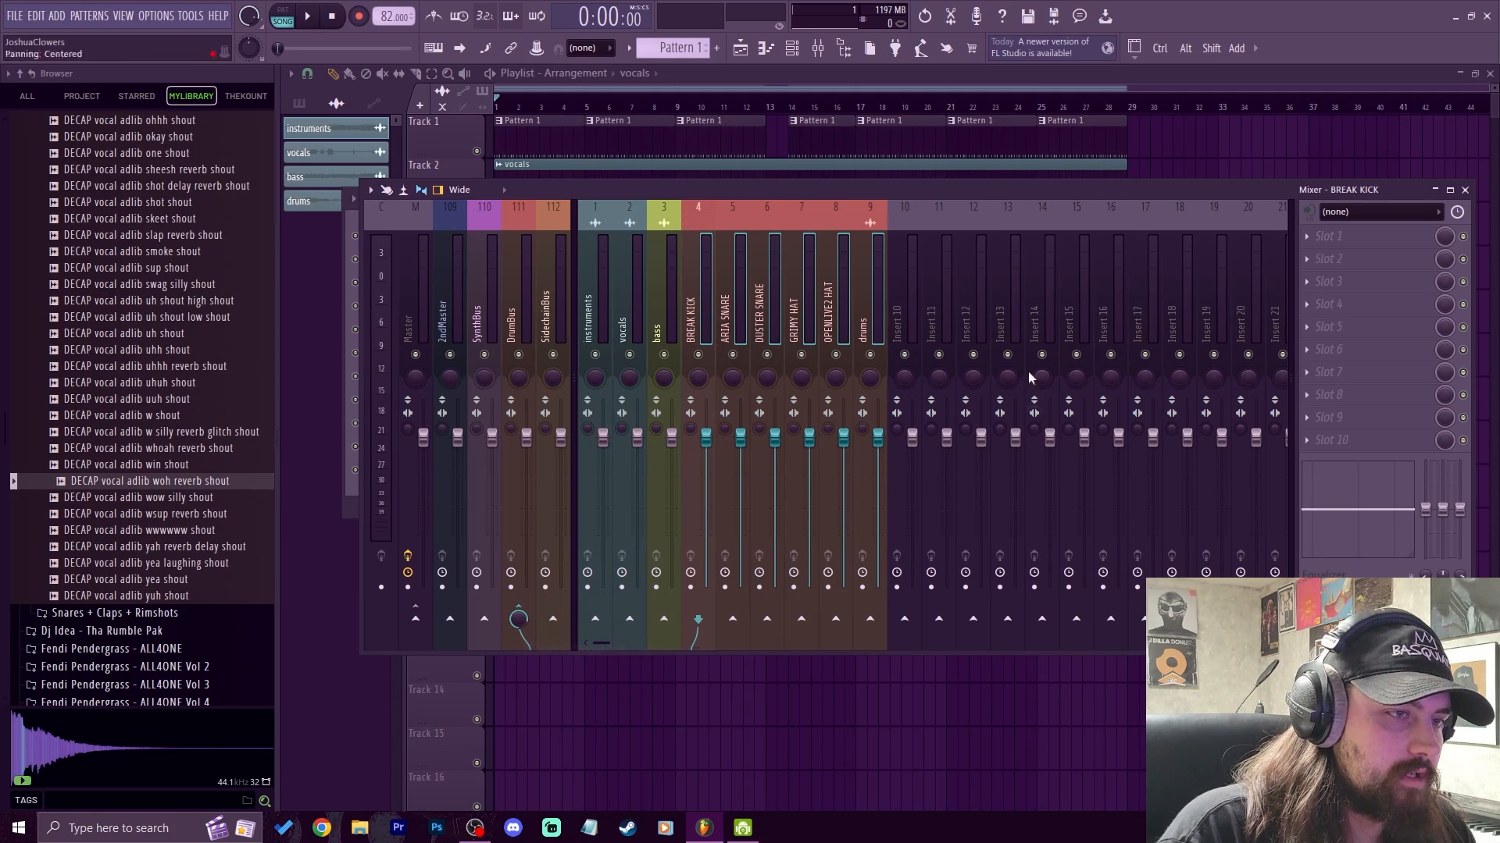
# Step: Examine the docking options available for the Insert 14 mixer track
pyautogui.click(1044, 336)
pyautogui.moveTo(928, 188); pyautogui.dragTo(548, 199)
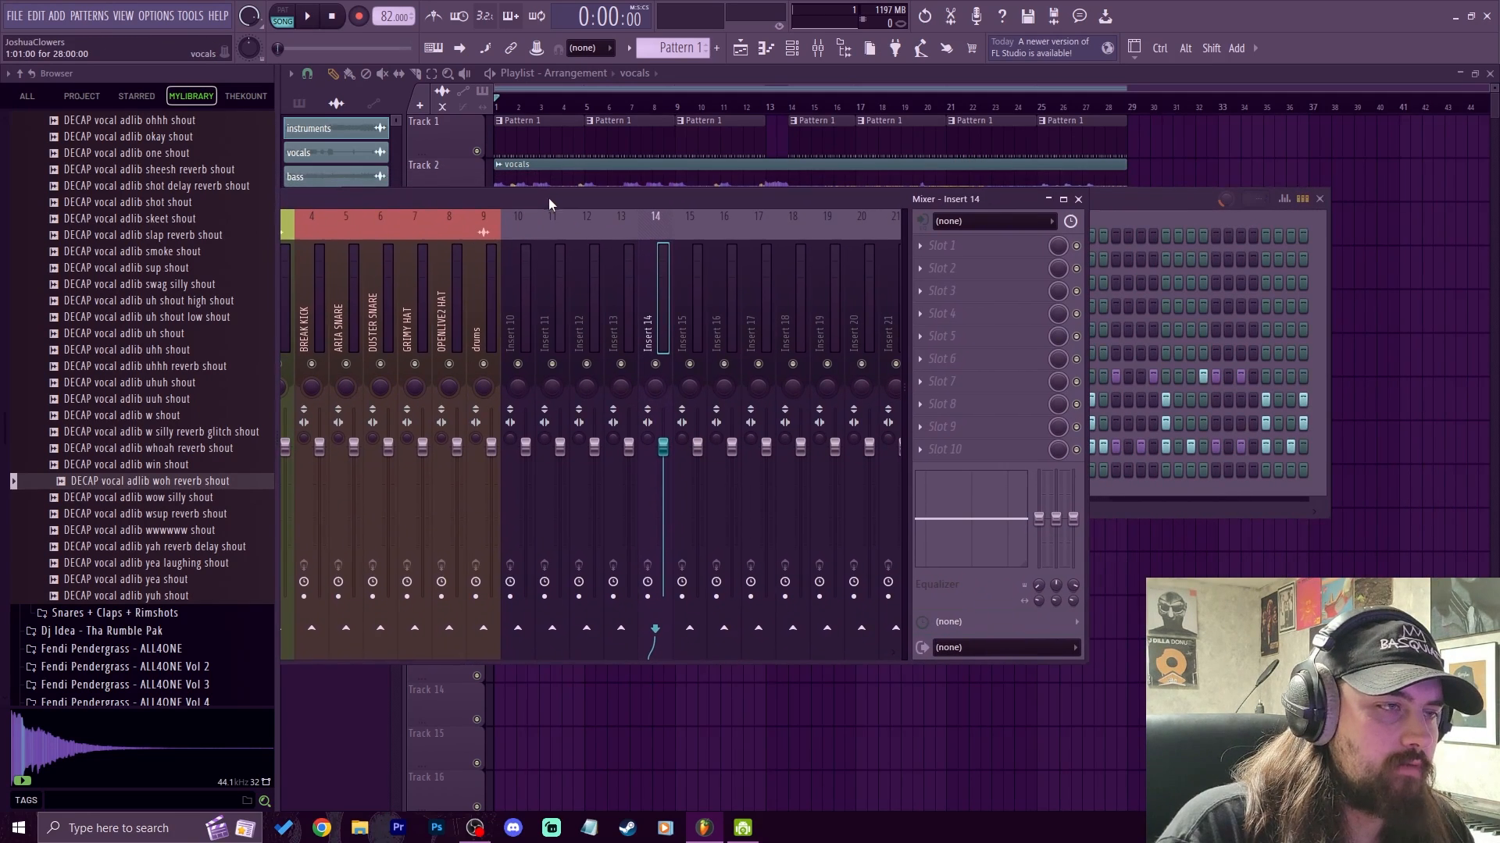
pyautogui.rightClick(653, 317)
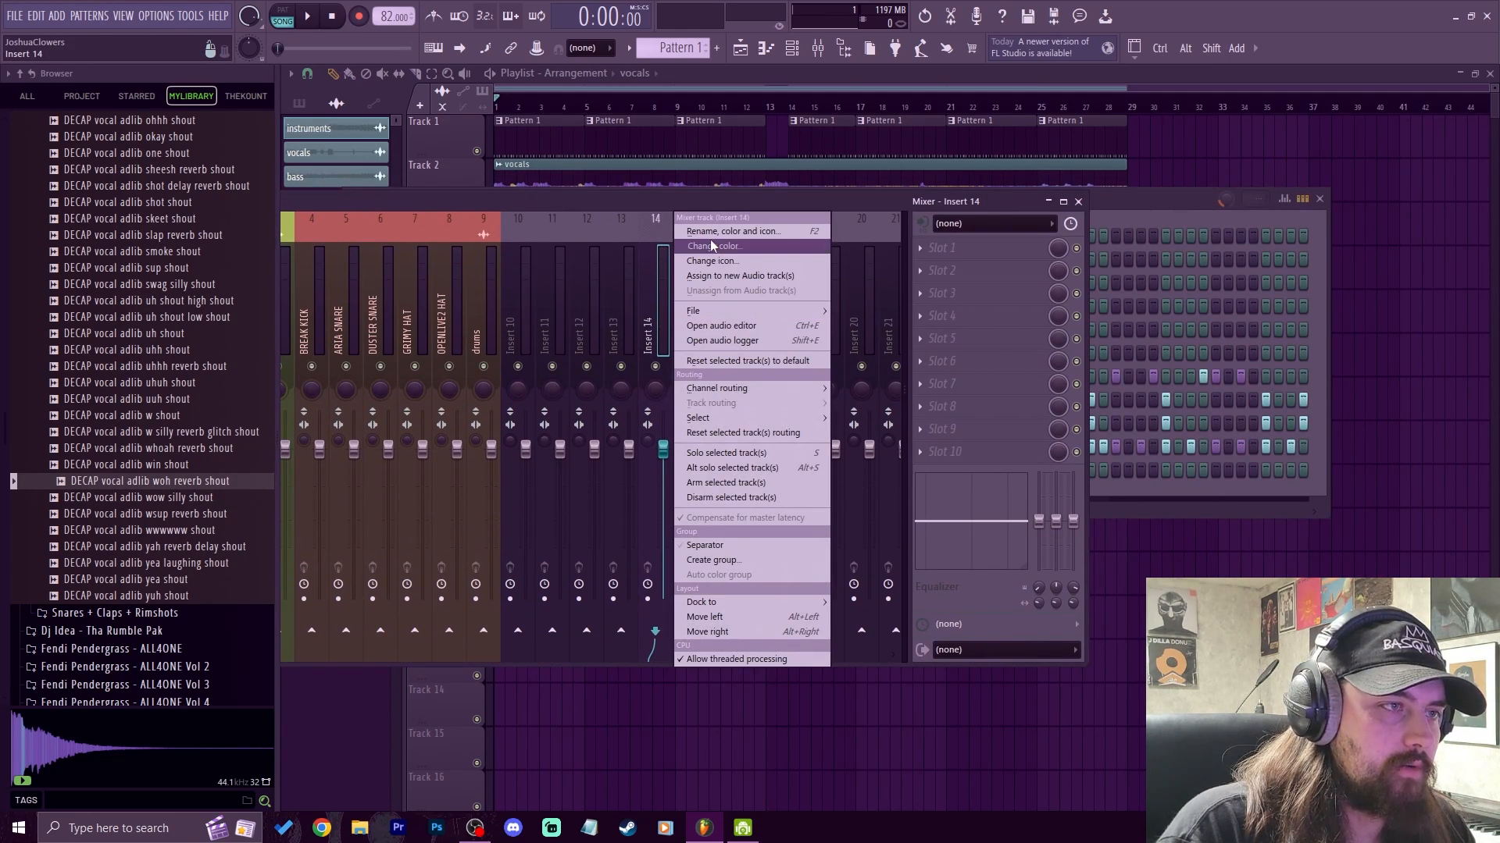
pyautogui.click(644, 332)
pyautogui.rightClick(644, 334)
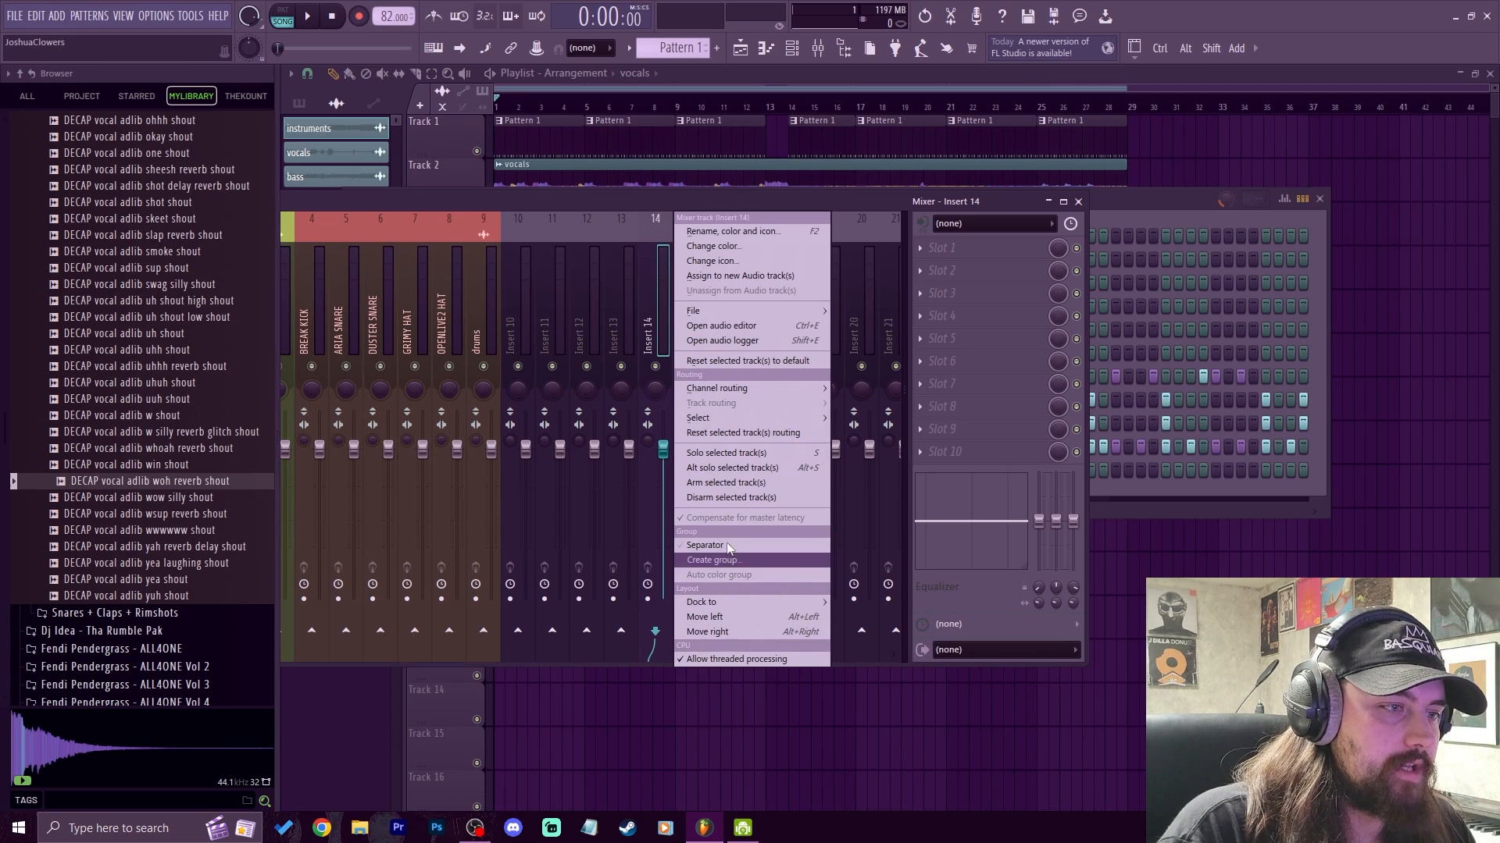
pyautogui.moveTo(748, 602)
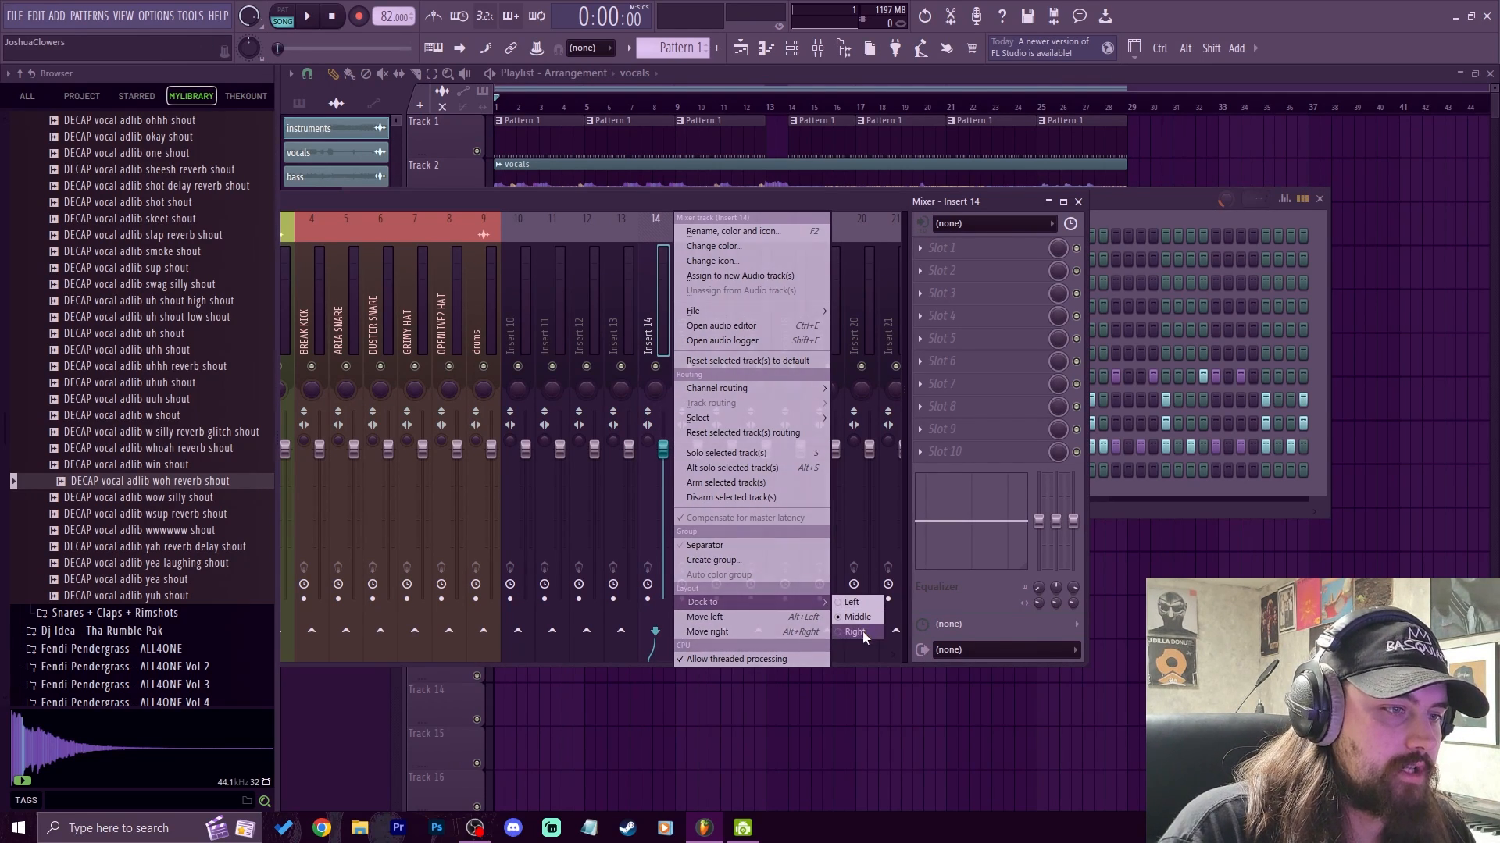
pyautogui.click(572, 236)
pyautogui.moveTo(600, 200); pyautogui.dragTo(971, 184)
# Step: Load Distructor in DrumBus's first effect slot and turn off its filter, chorus and speaker modules during playback
pyautogui.click(505, 289)
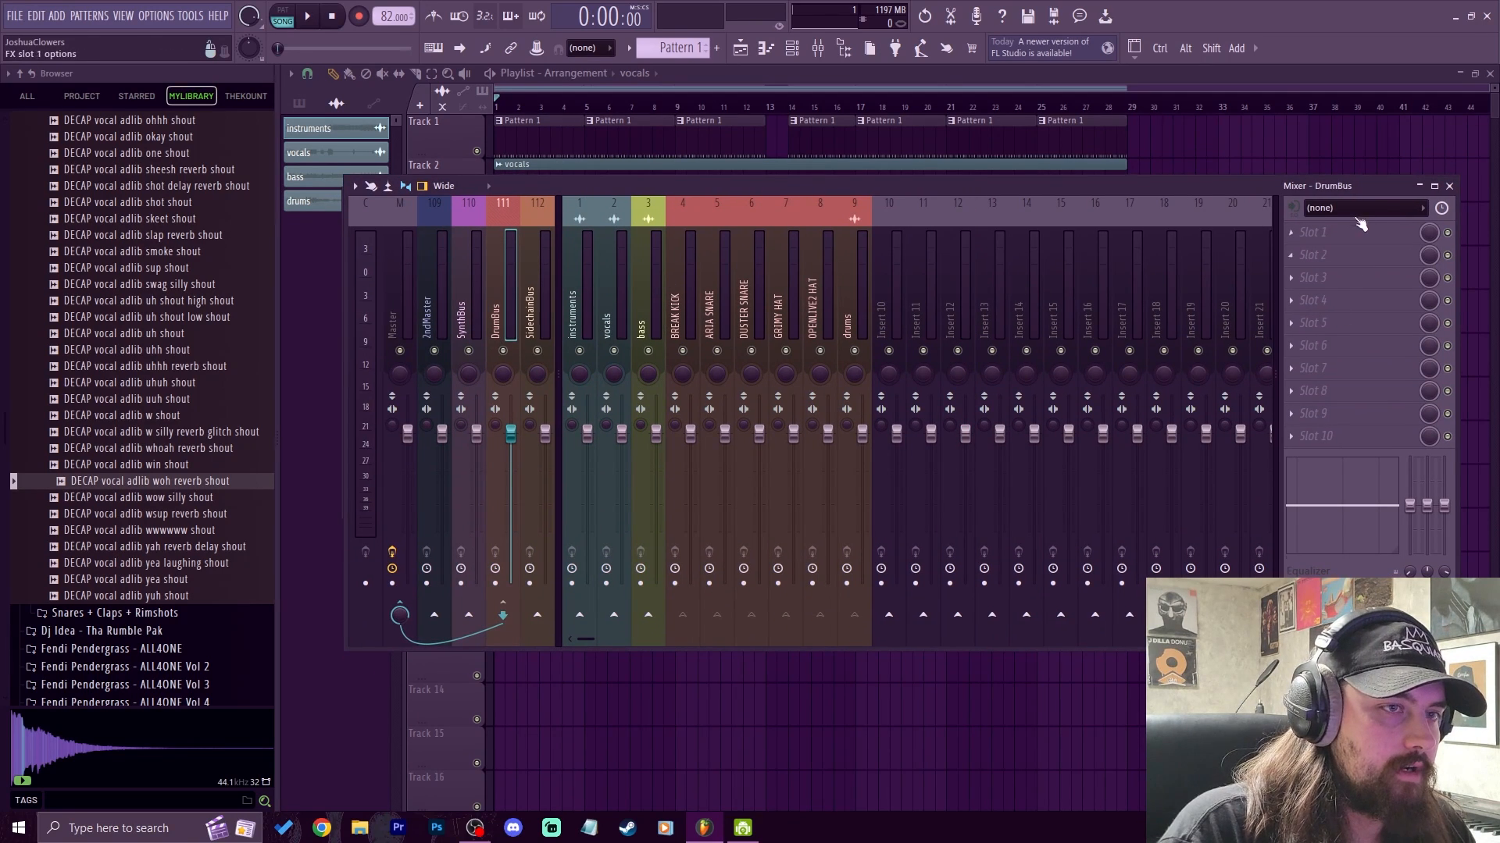
pyautogui.click(1332, 238)
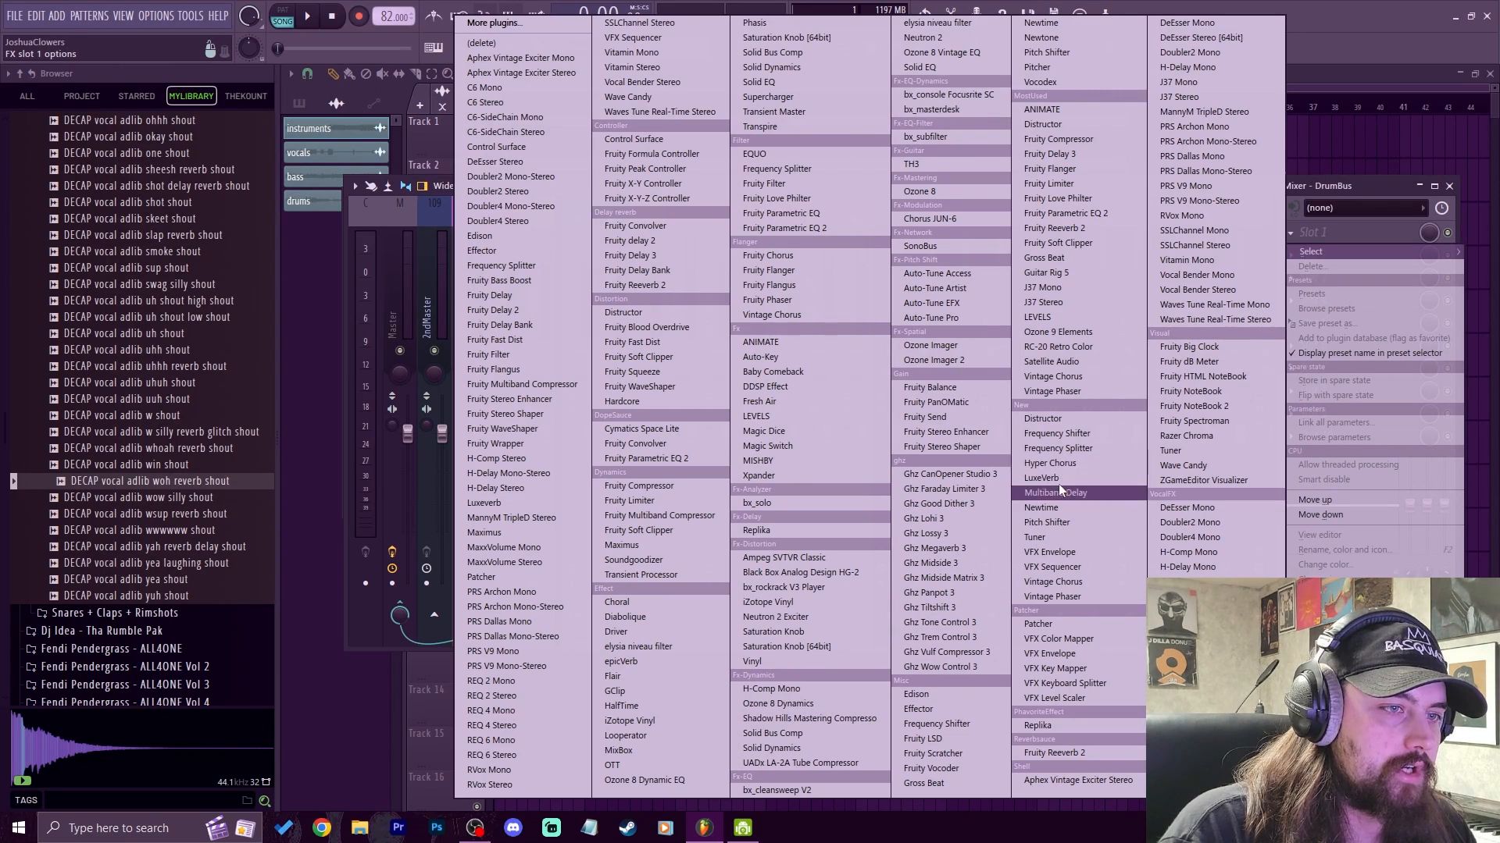
pyautogui.click(1048, 420)
pyautogui.press('space')
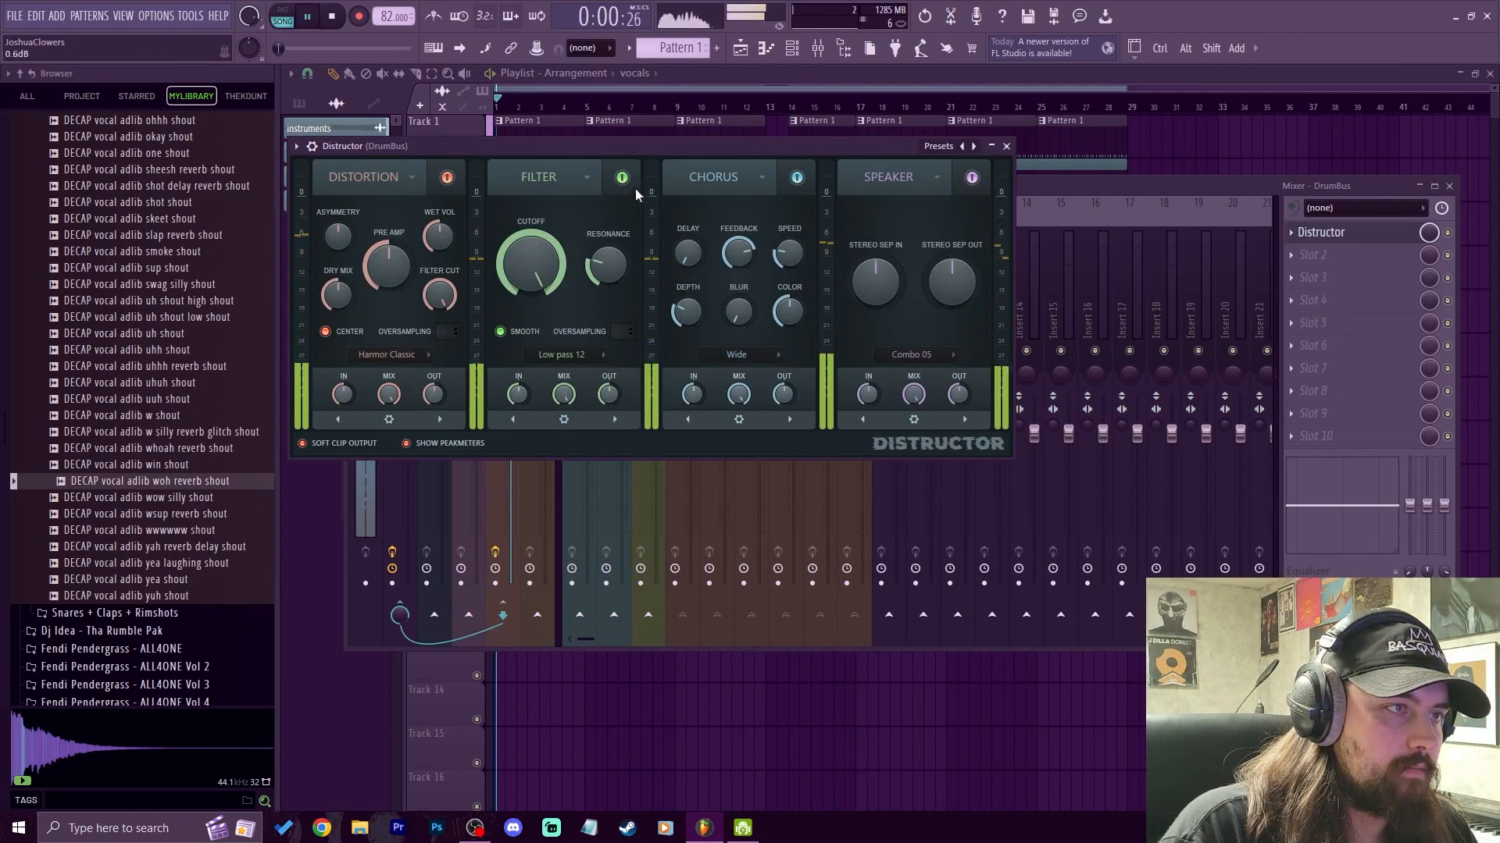
pyautogui.click(797, 177)
pyautogui.click(971, 177)
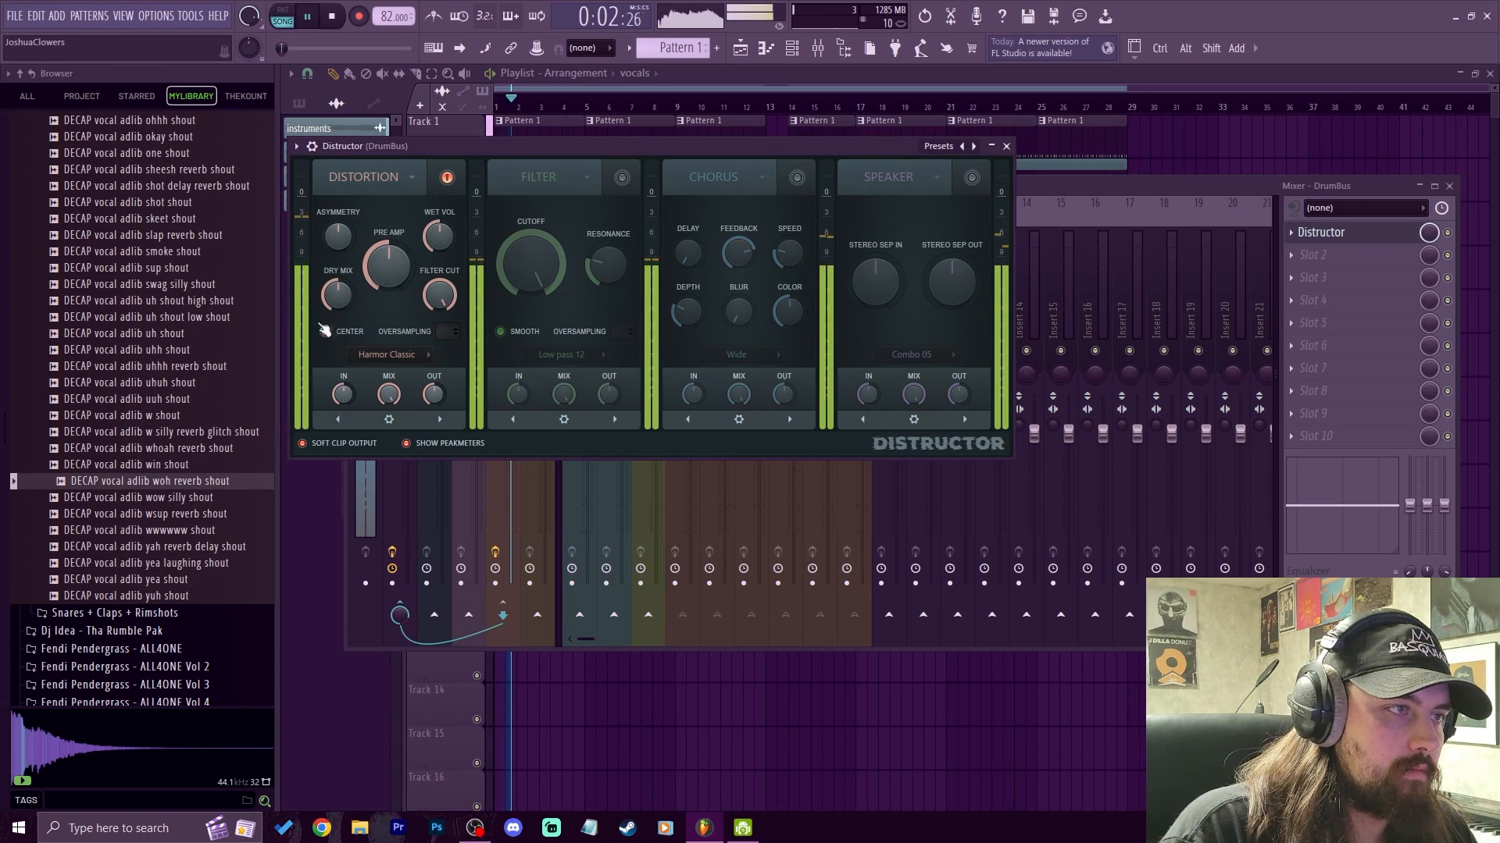
# Step: Audition Distructor's pre amp control on the drums and review the available distortion algorithms
pyautogui.moveTo(390, 267); pyautogui.dragTo(440, 297)
pyautogui.press('space')
pyautogui.moveTo(473, 140); pyautogui.dragTo(752, 200)
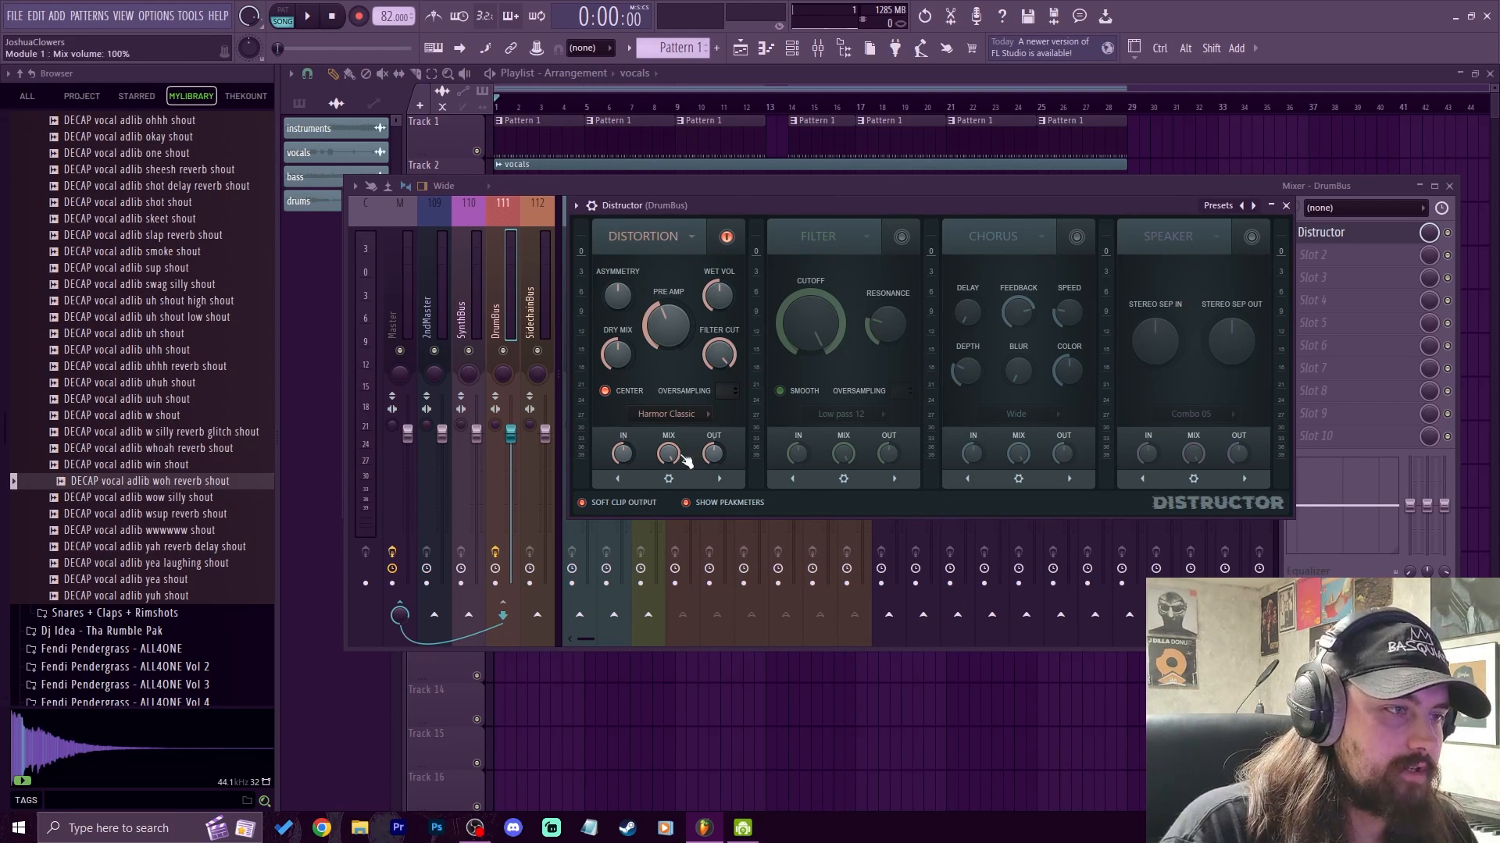
pyautogui.click(685, 416)
pyautogui.click(612, 426)
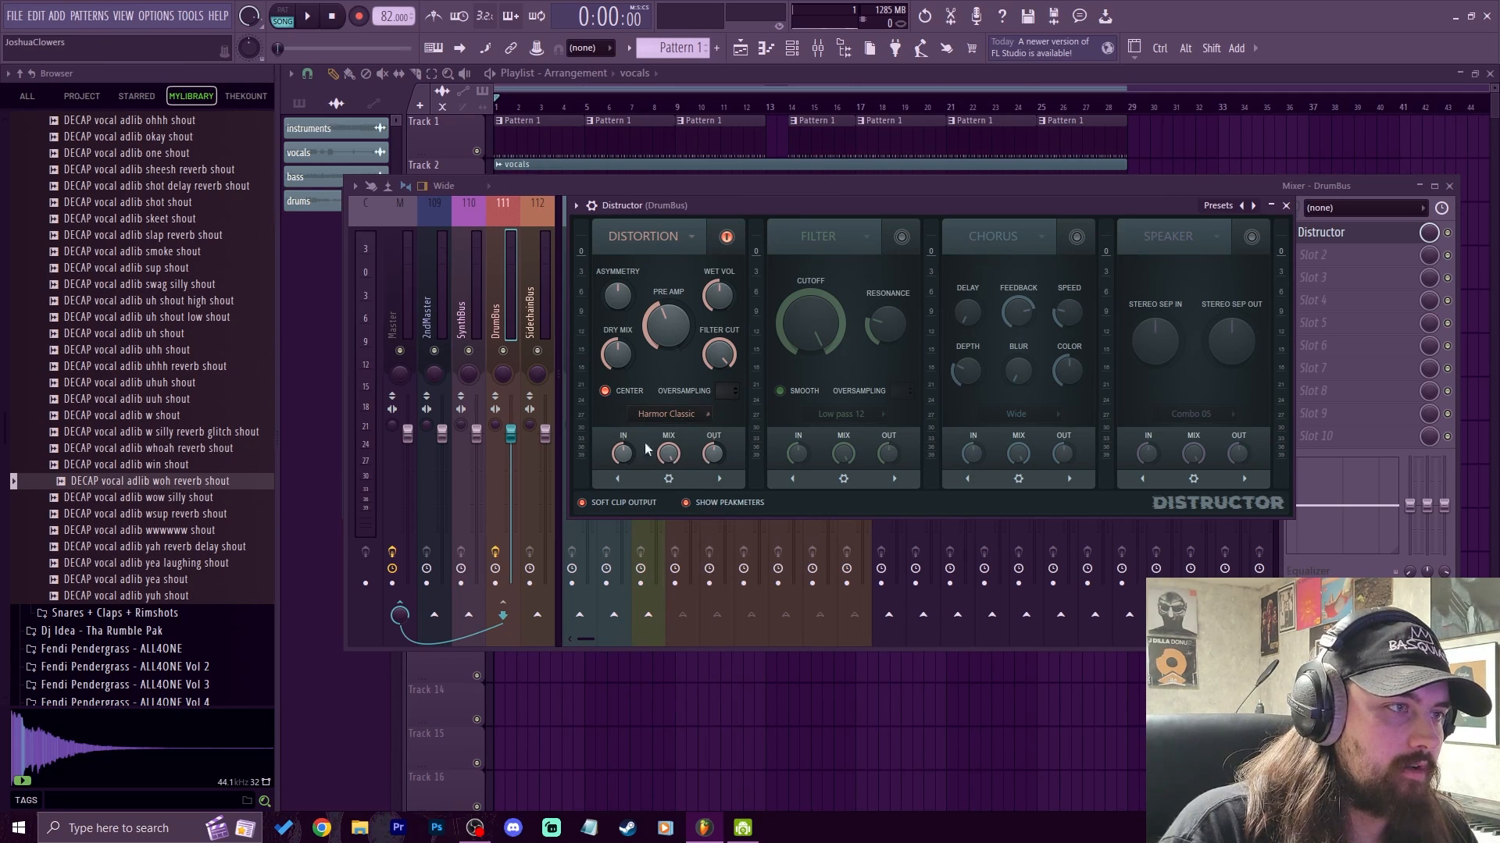
pyautogui.click(686, 414)
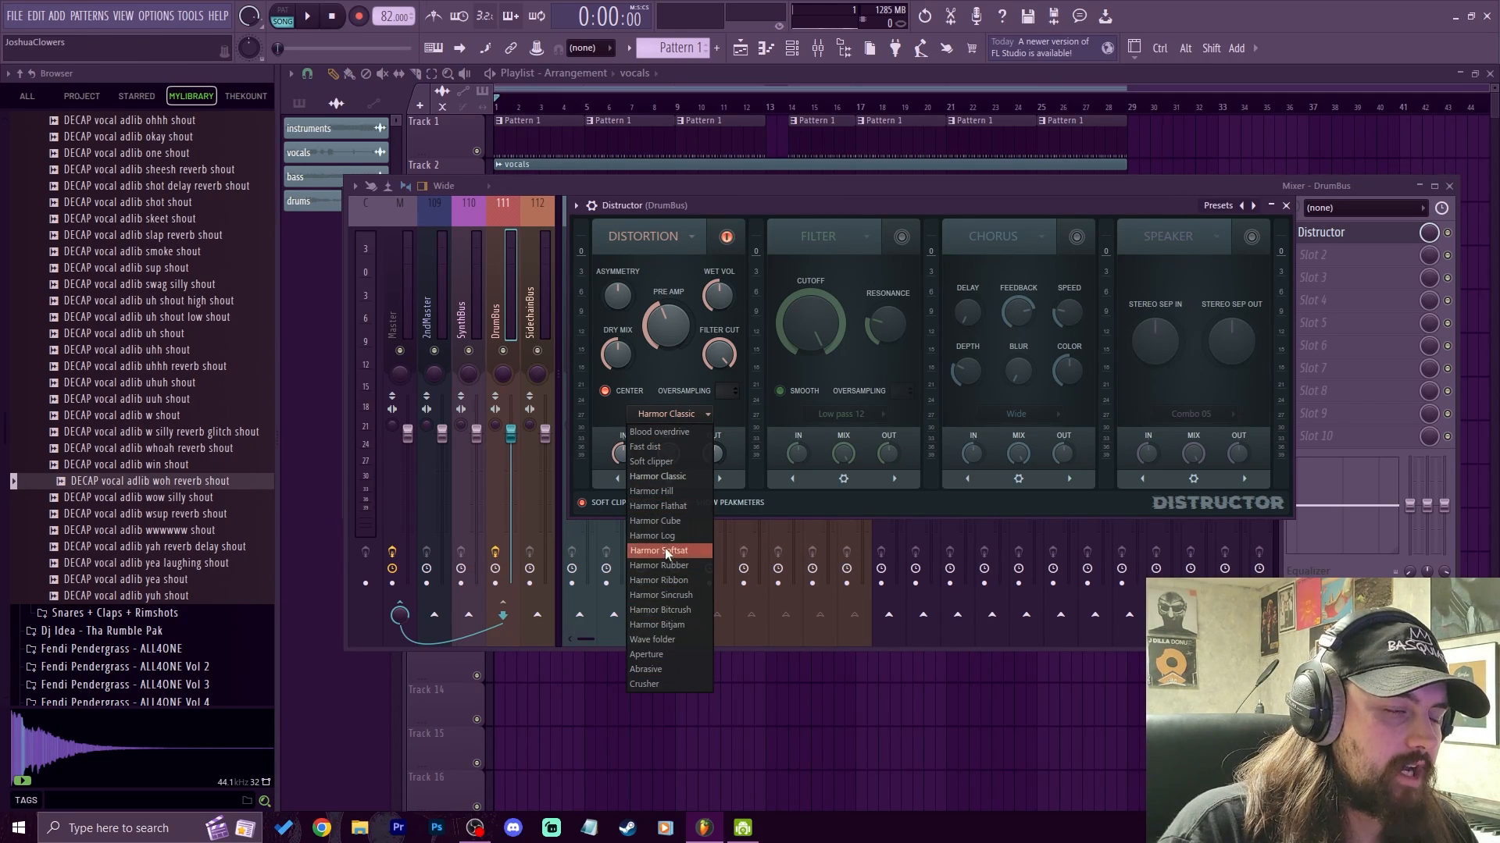
pyautogui.click(740, 411)
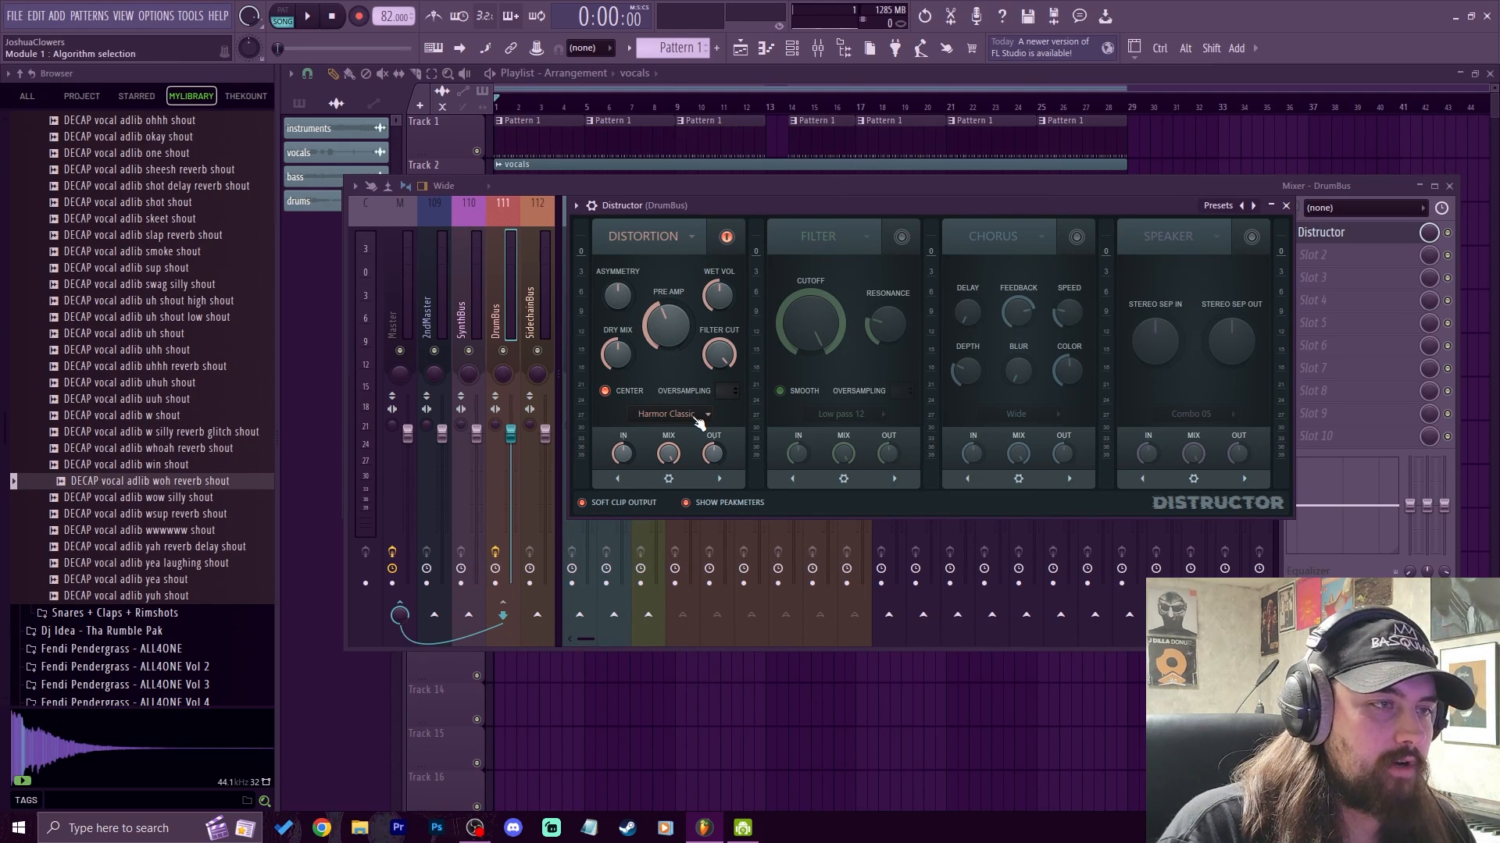
pyautogui.moveTo(668, 325); pyautogui.dragTo(668, 333)
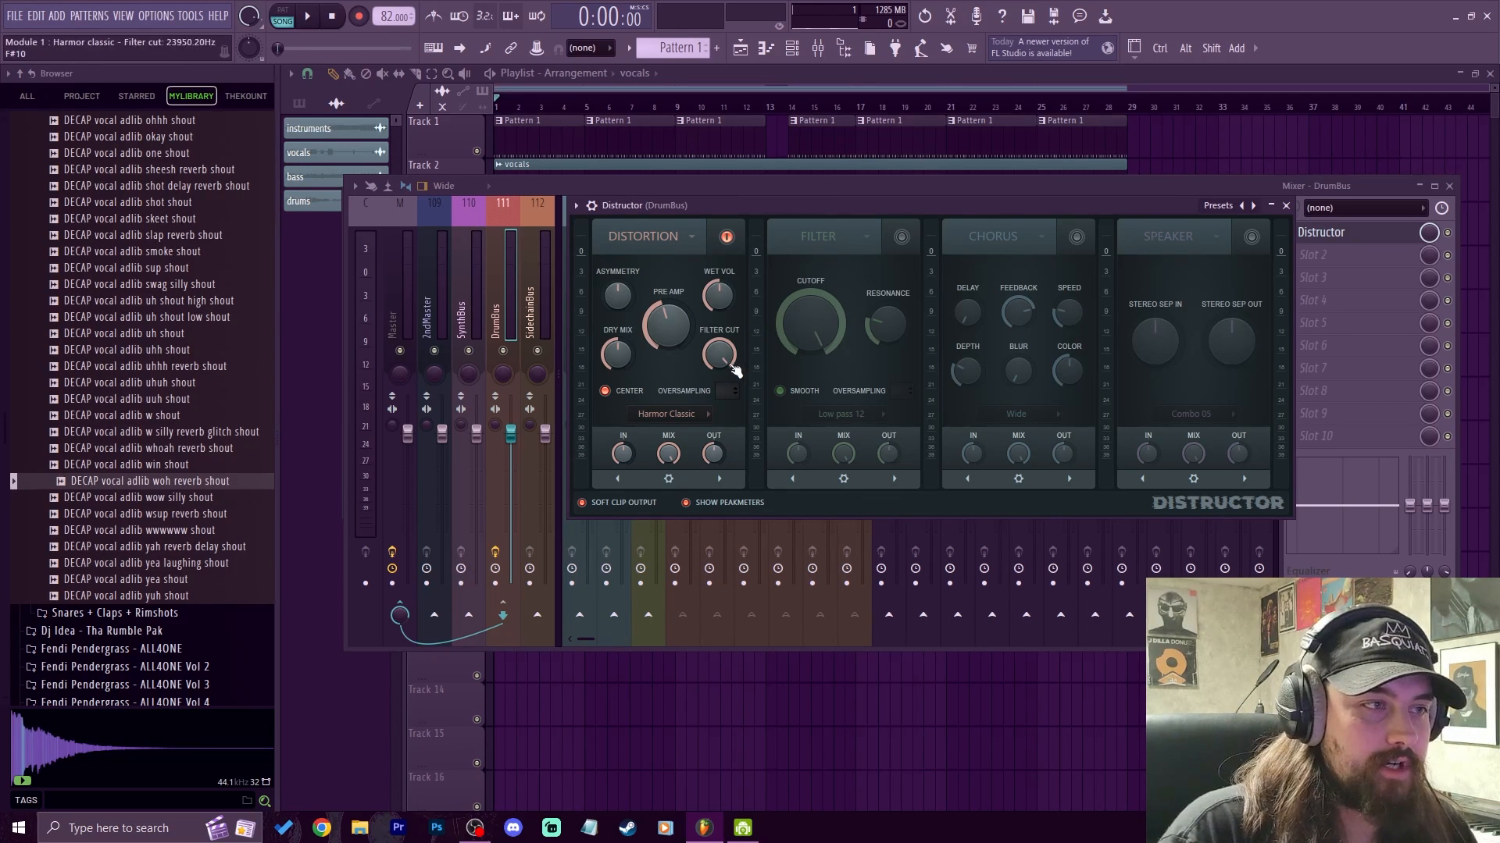
# Step: Try lower filter cut frequencies on Distructor's distortion during playback, return the filter cut to fully open and close the plugin
pyautogui.moveTo(717, 355); pyautogui.dragTo(717, 360)
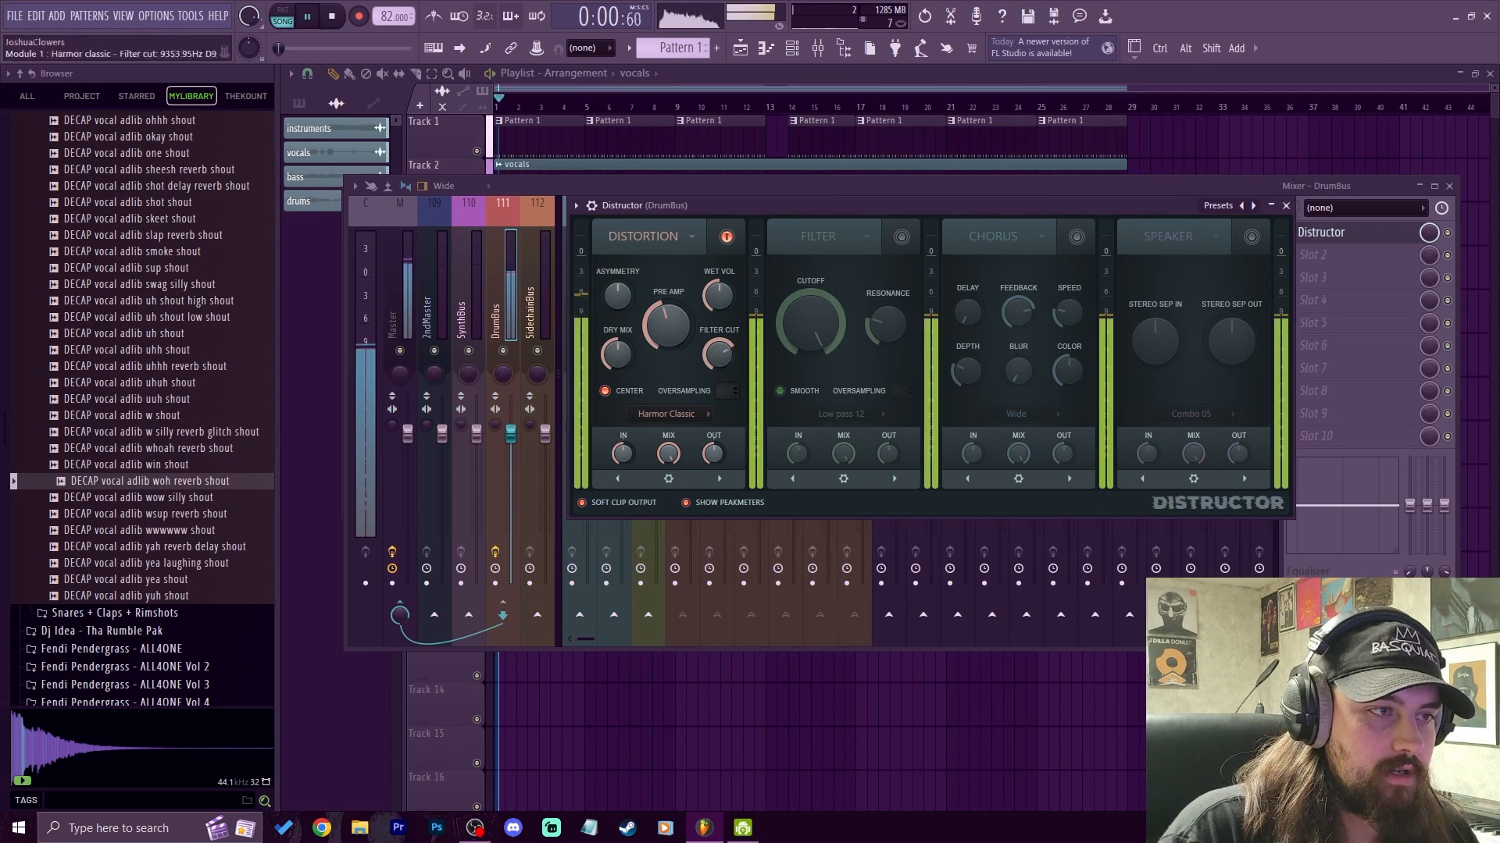
pyautogui.moveTo(718, 355); pyautogui.dragTo(718, 434)
pyautogui.press('space')
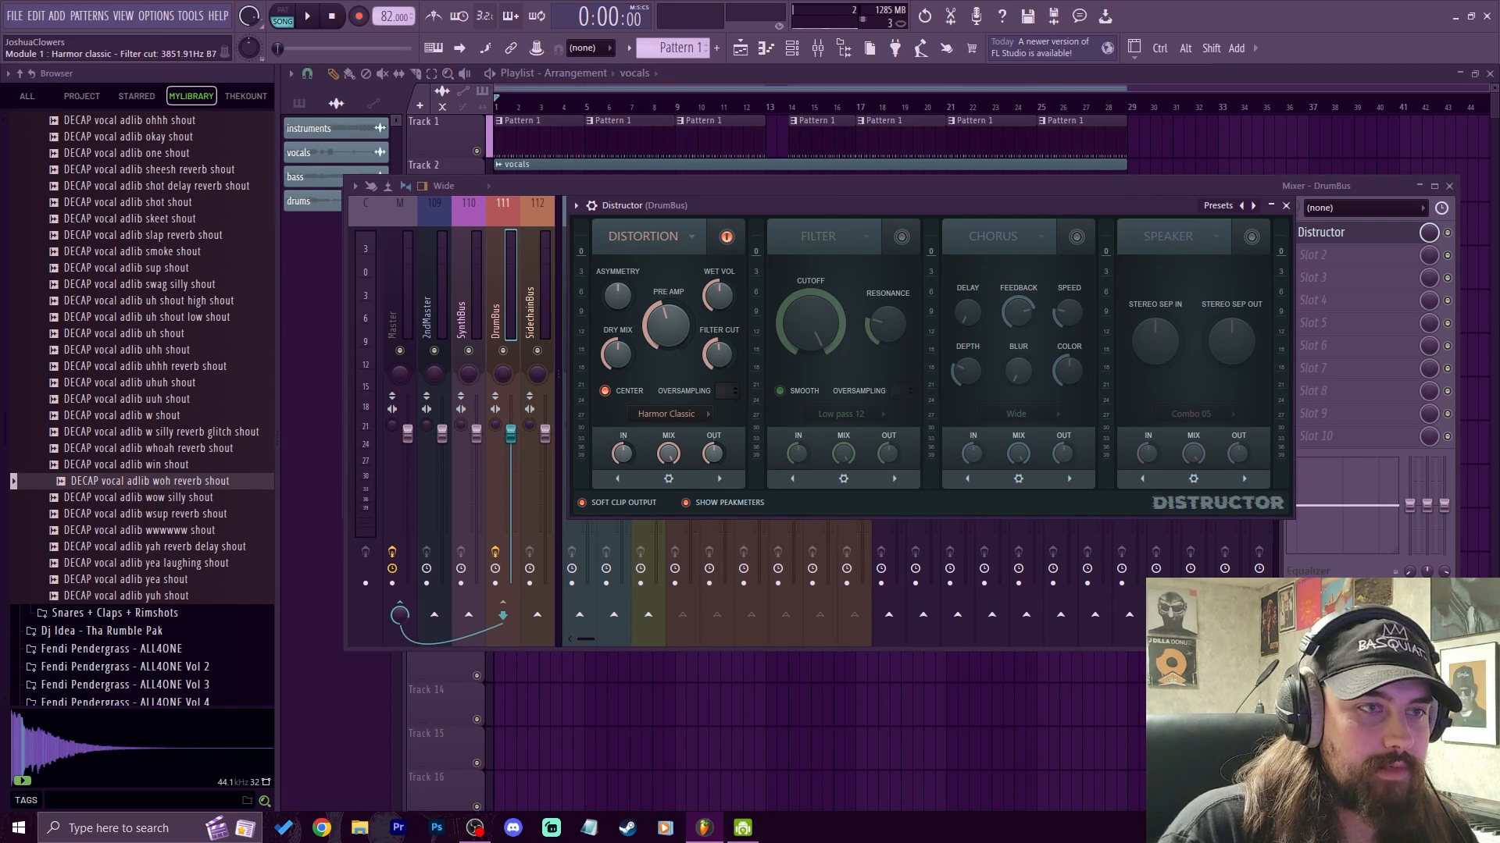
pyautogui.press('space')
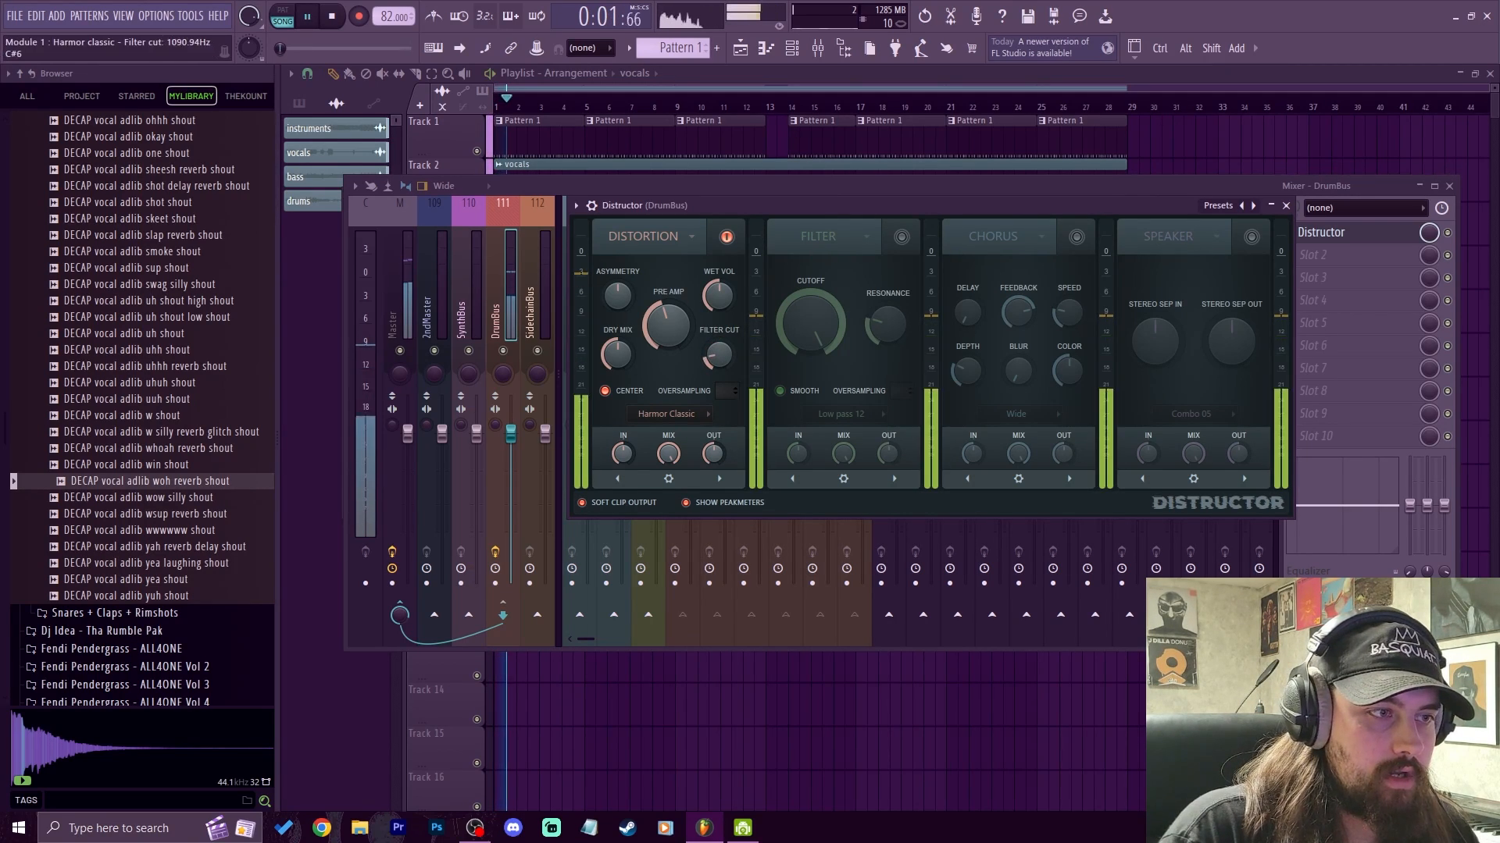
pyautogui.moveTo(719, 354); pyautogui.dragTo(718, 304)
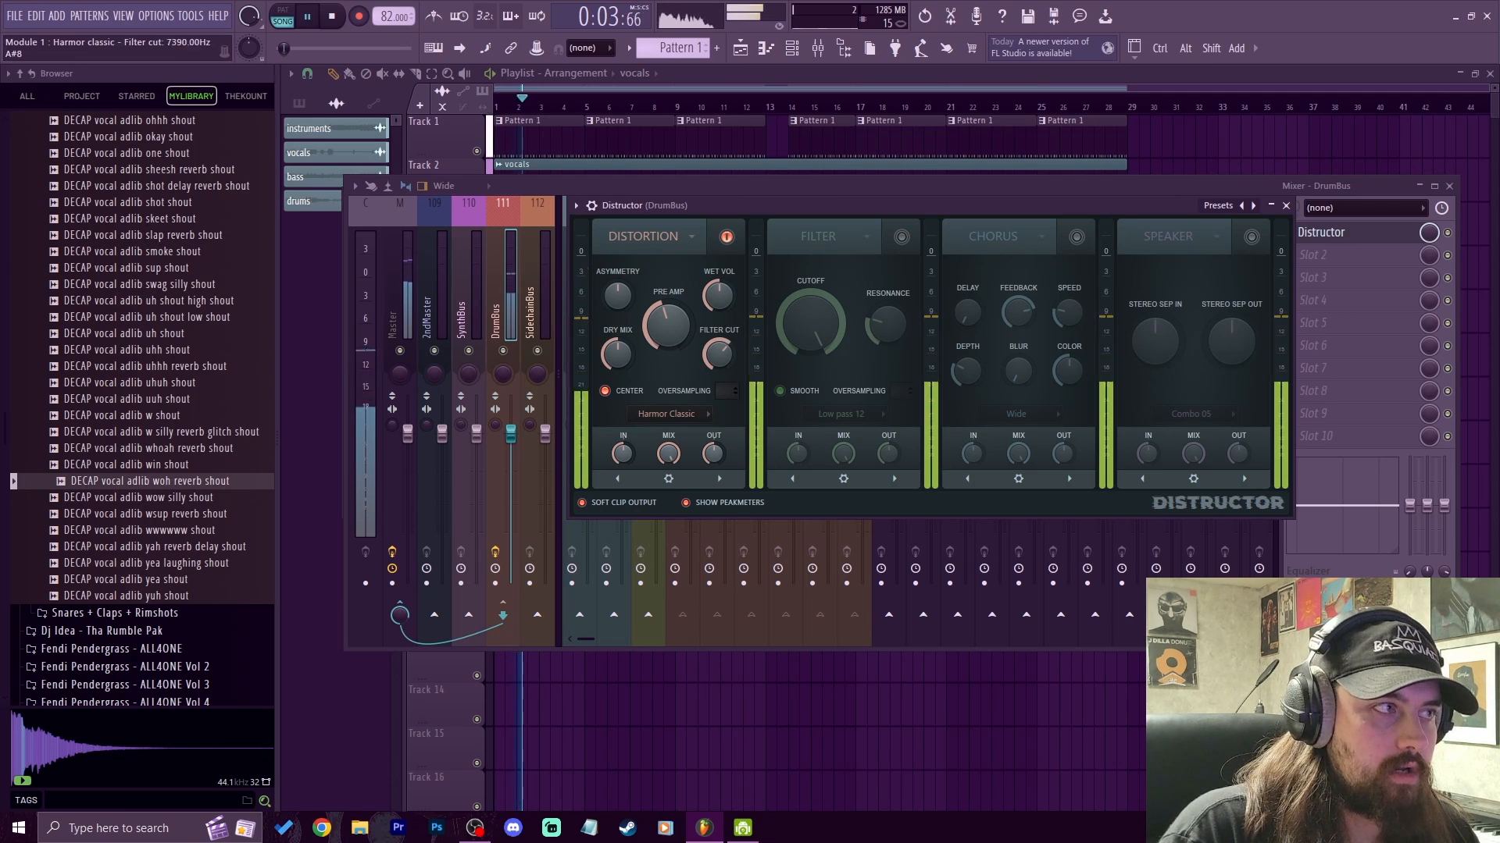
pyautogui.press('space')
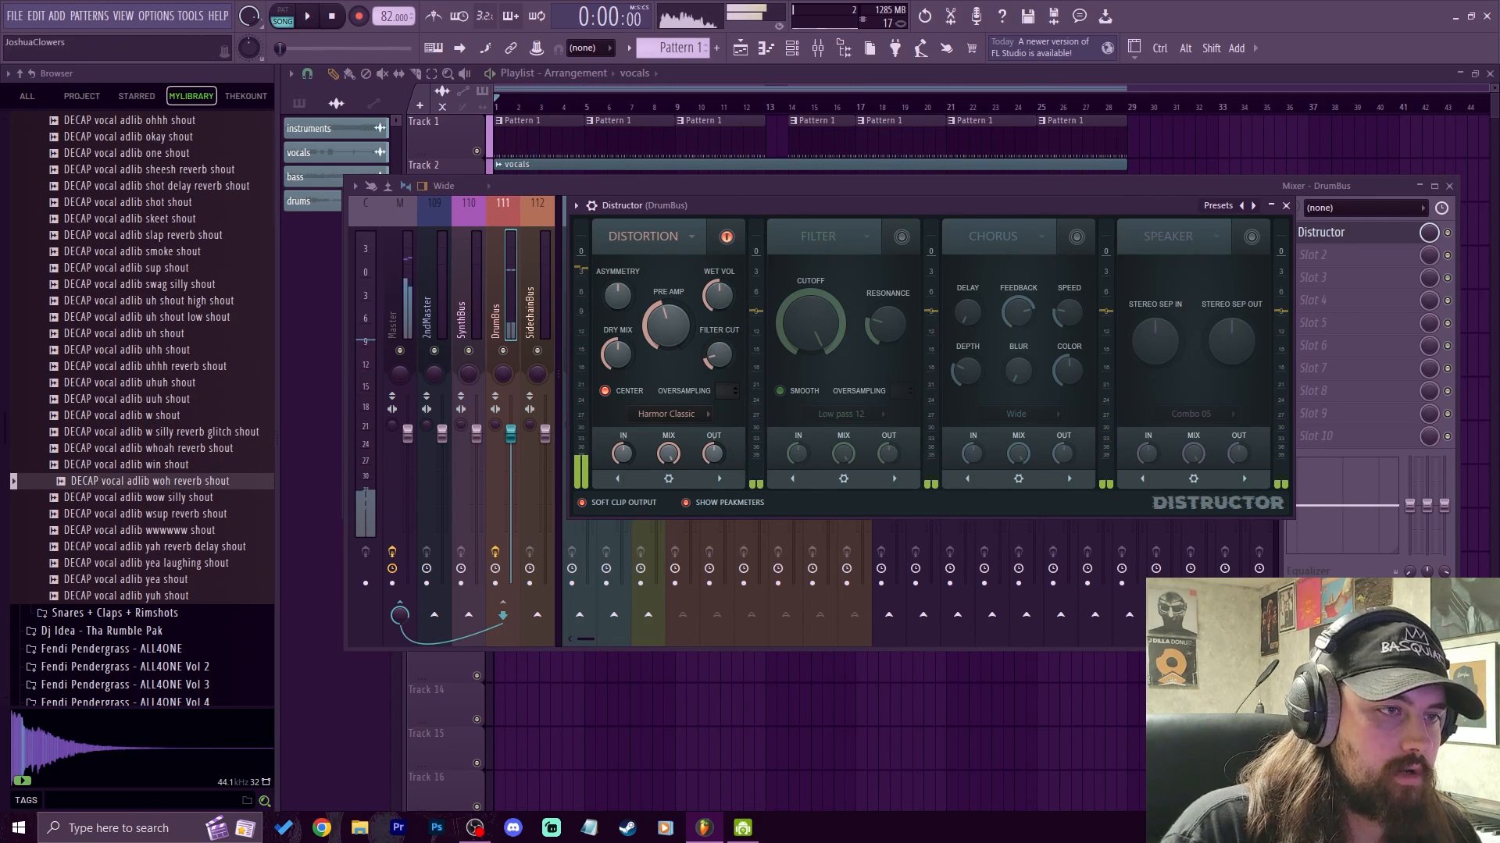
pyautogui.moveTo(719, 354); pyautogui.dragTo(718, 339)
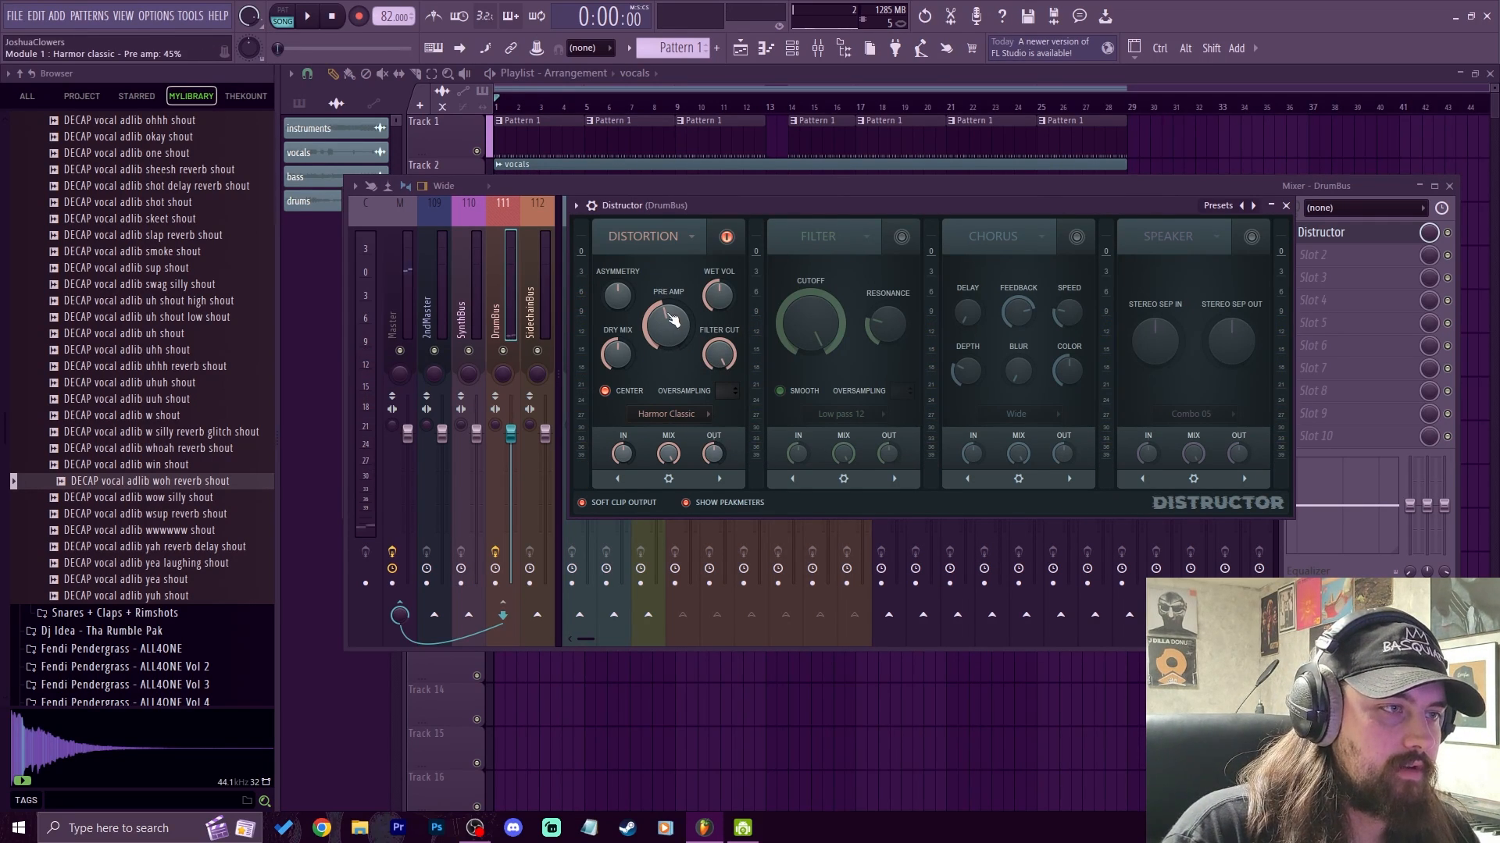
pyautogui.click(1288, 205)
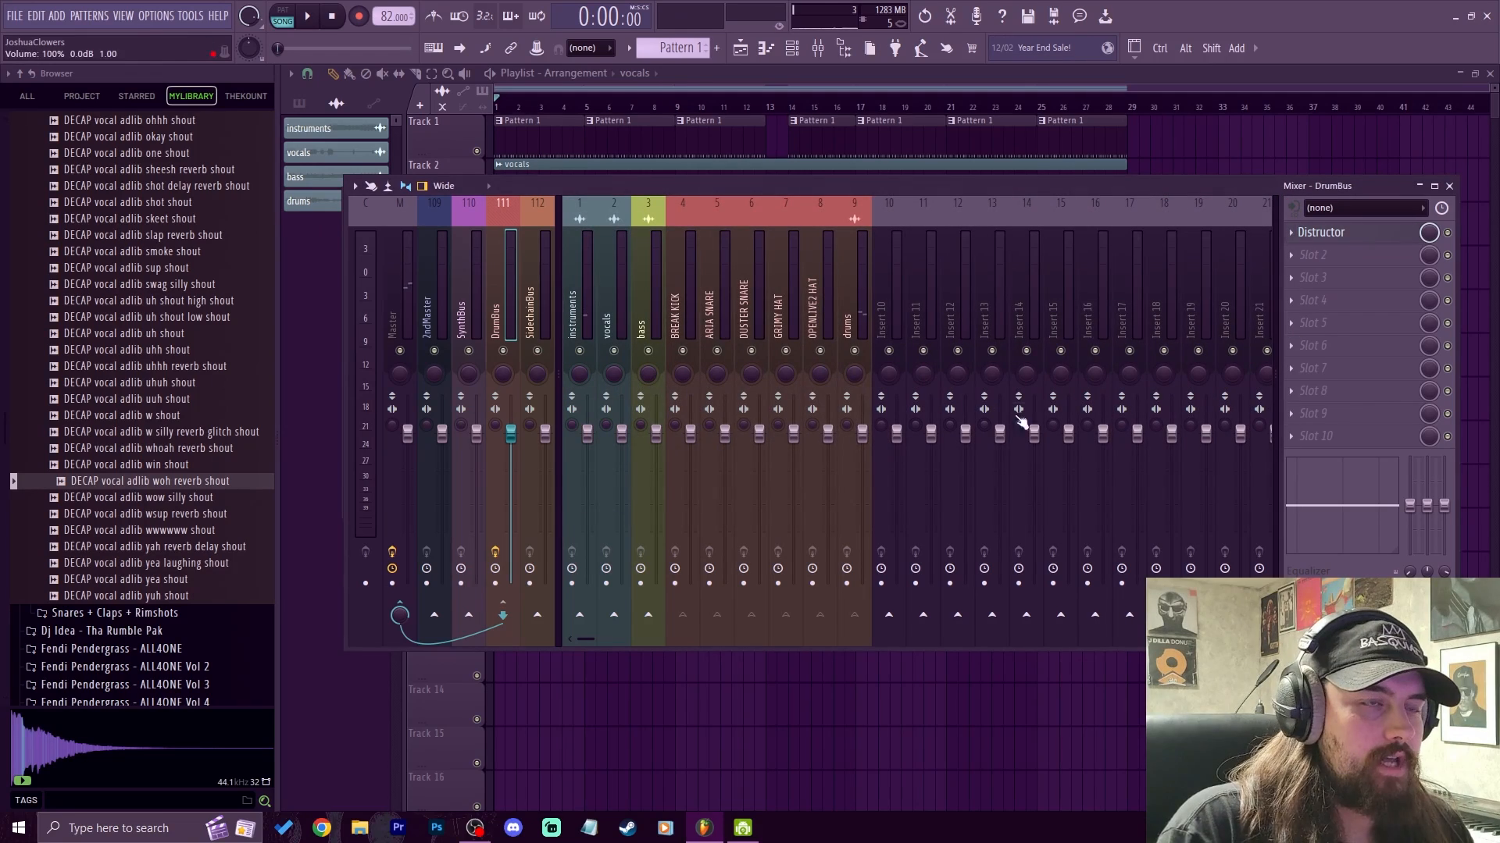
# Step: Load LuxeVerb in DrumBus's second effect slot and apply its Drum Plate preset
pyautogui.click(1338, 263)
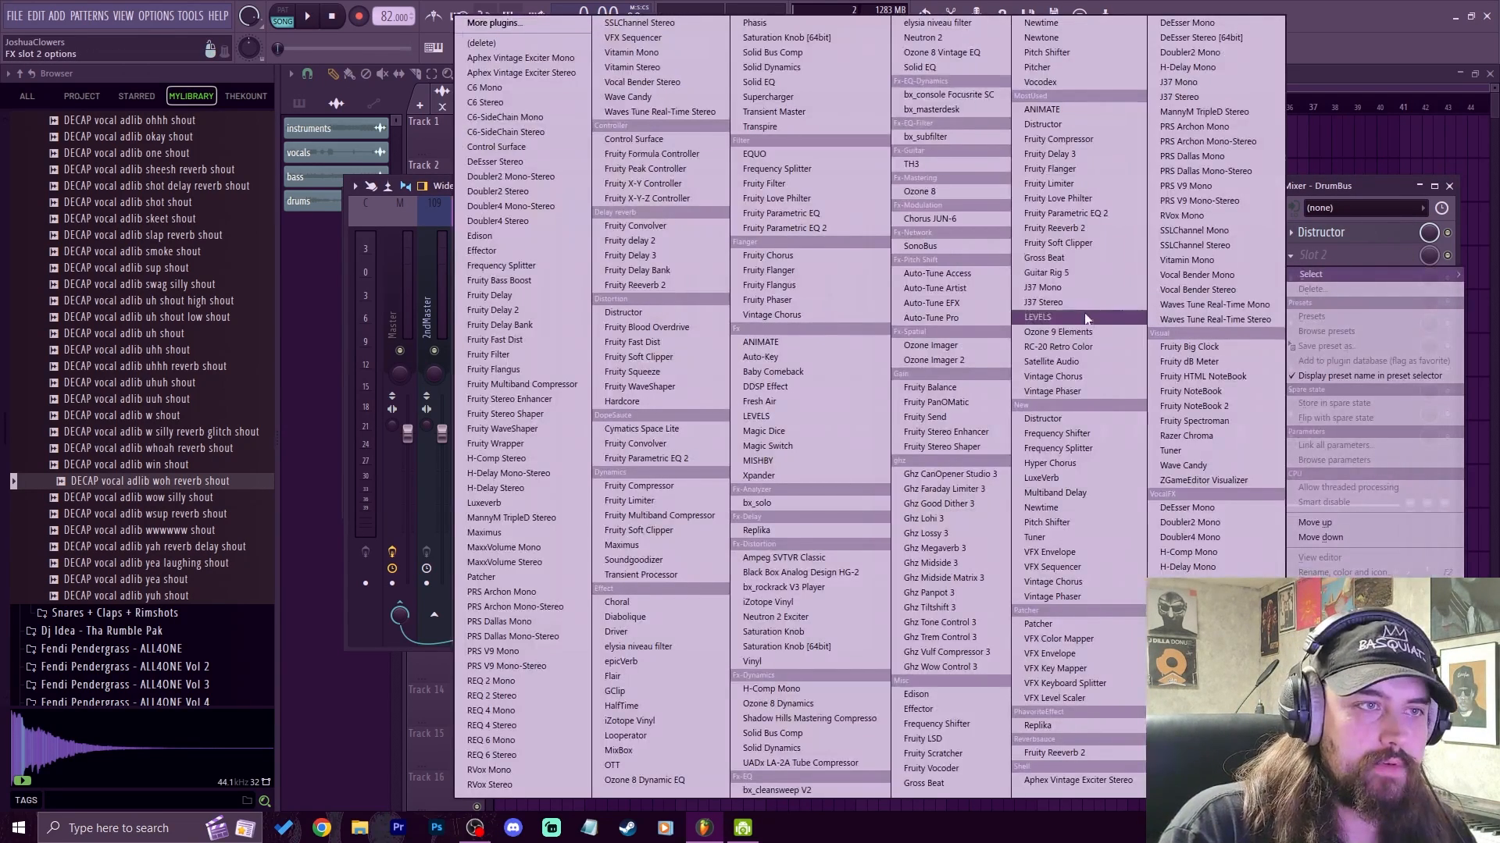
pyautogui.click(1092, 478)
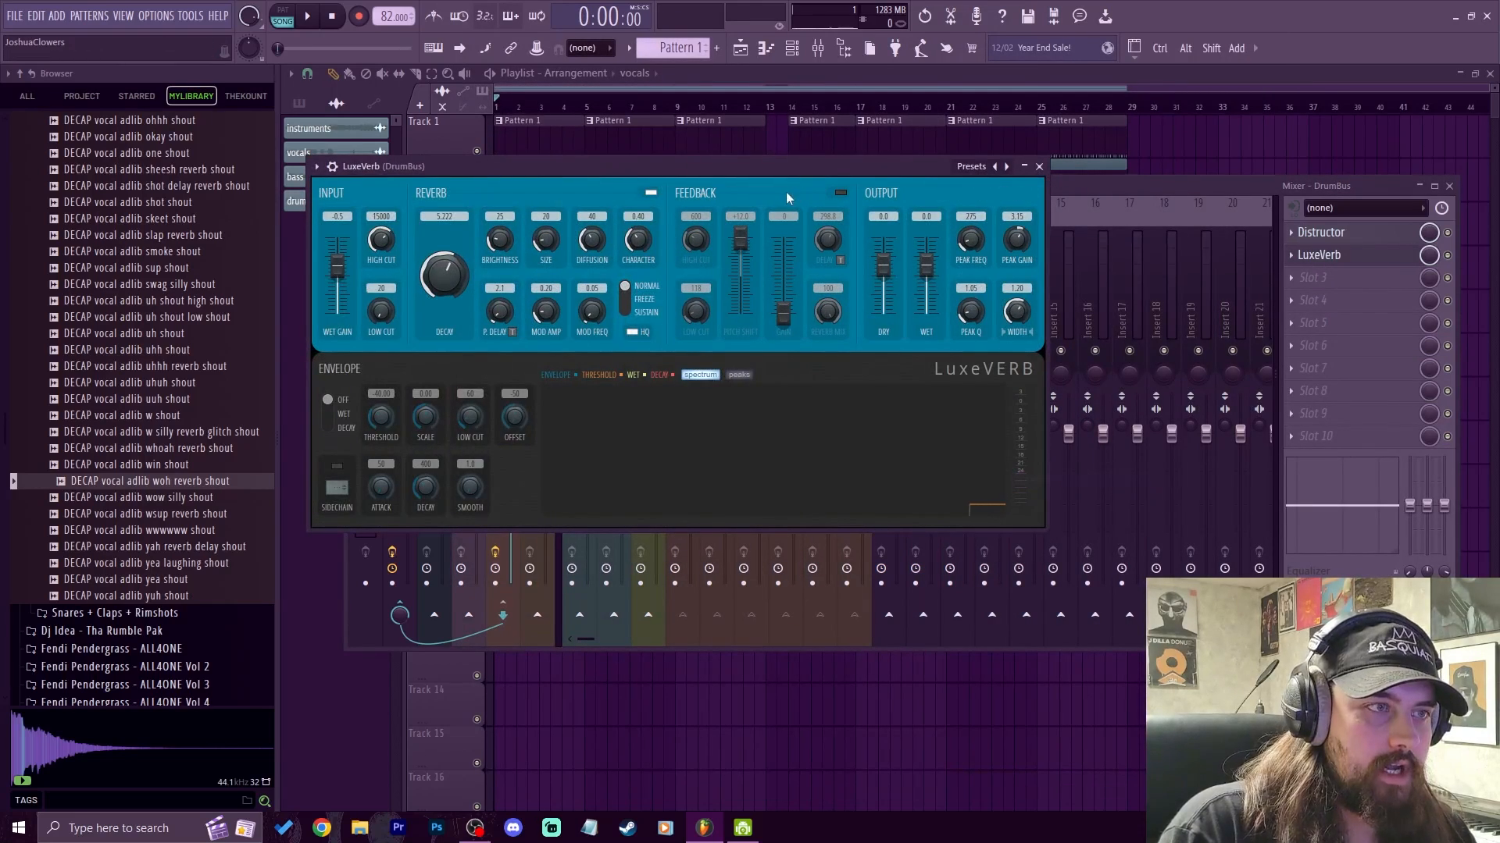
pyautogui.moveTo(743, 167); pyautogui.dragTo(843, 115)
pyautogui.click(1072, 115)
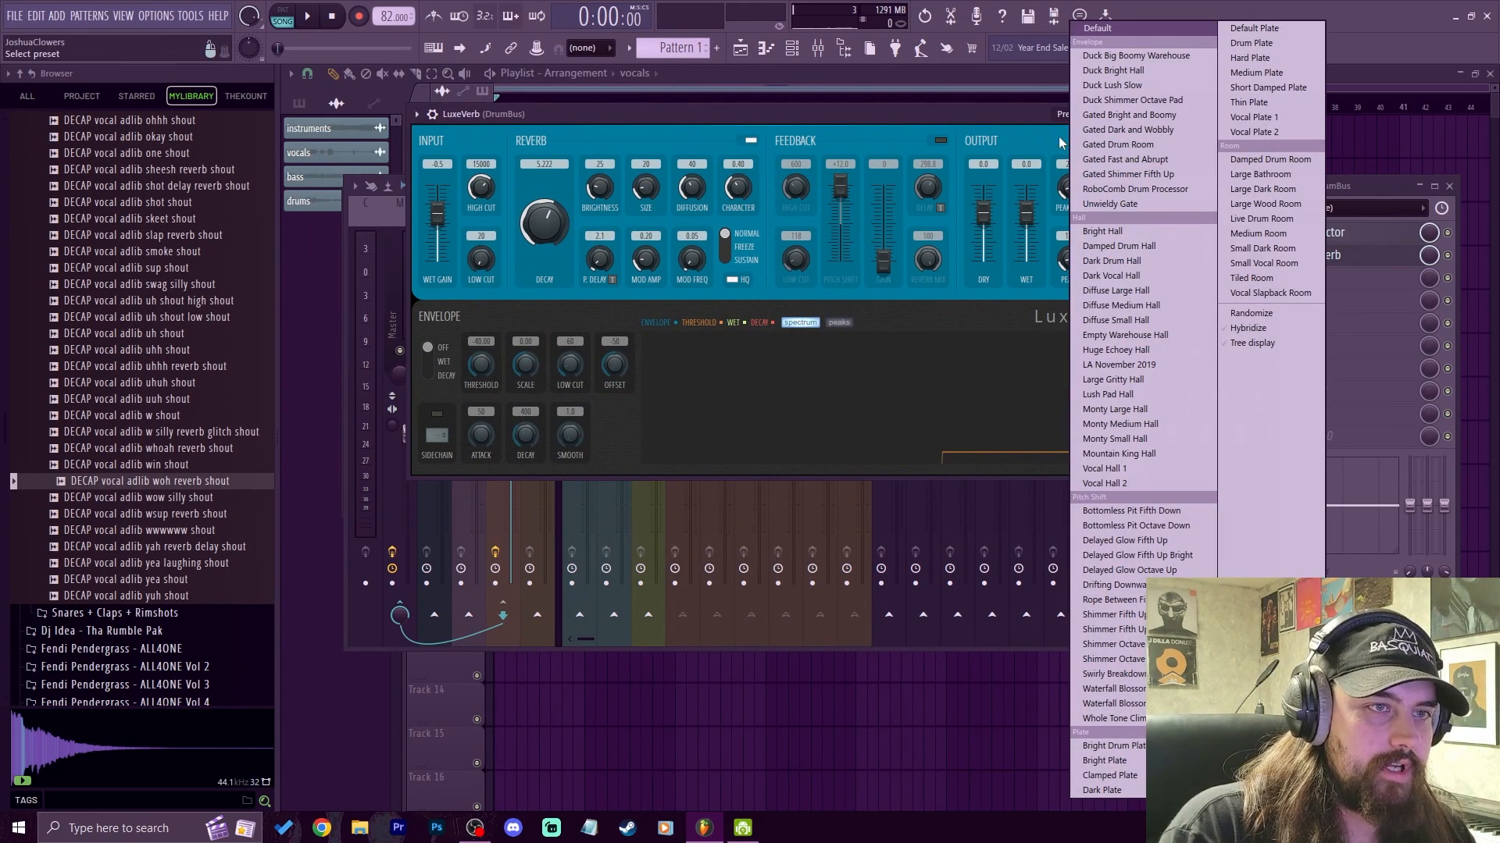
pyautogui.click(1250, 43)
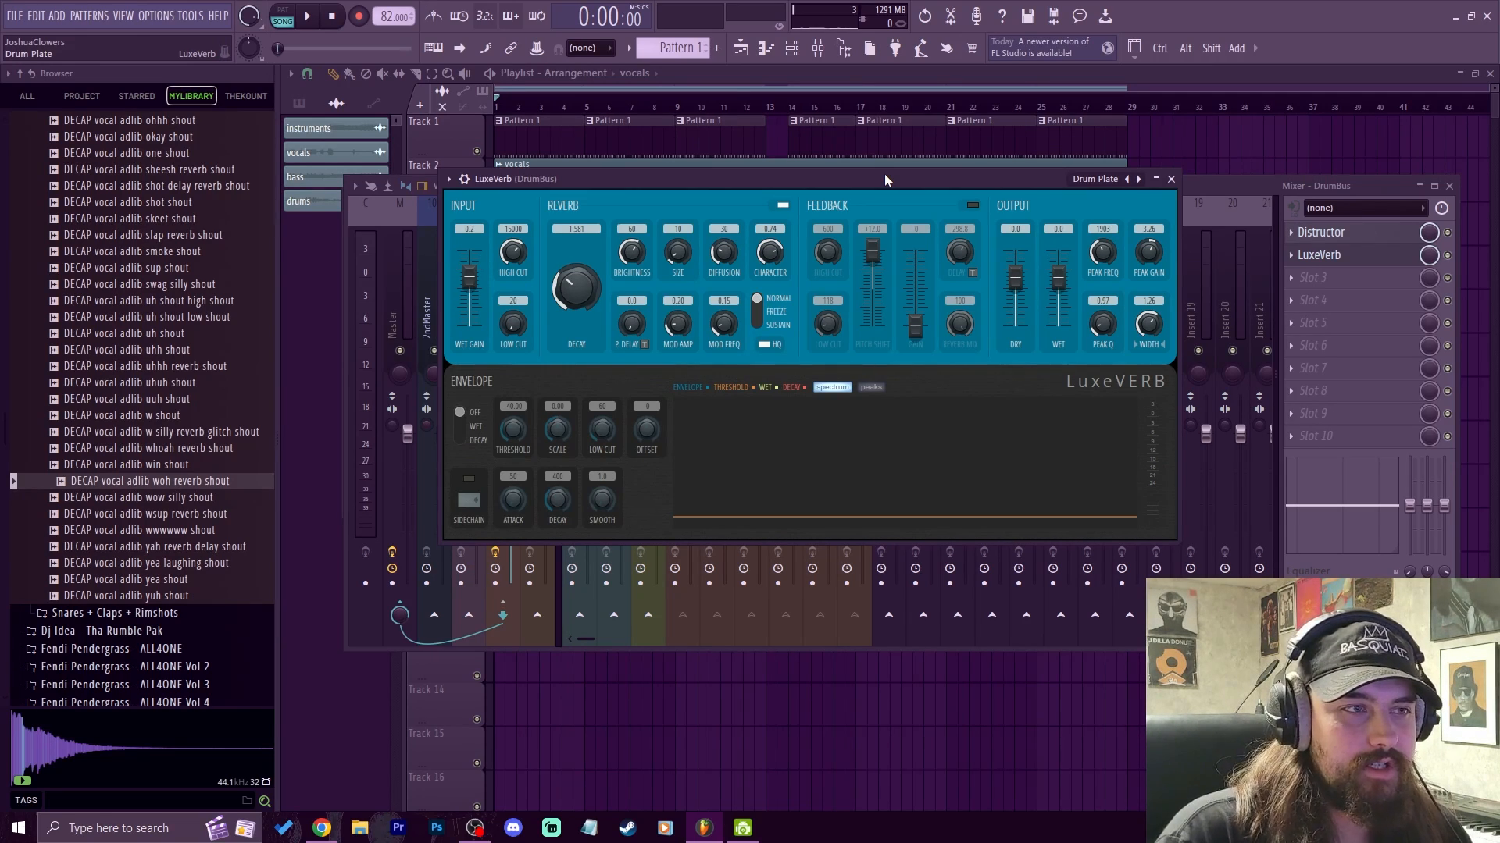
pyautogui.moveTo(884, 173)
pyautogui.mouseDown()
pyautogui.moveTo(859, 159)
pyautogui.moveTo(883, 152)
pyautogui.moveTo(872, 147)
pyautogui.mouseUp()
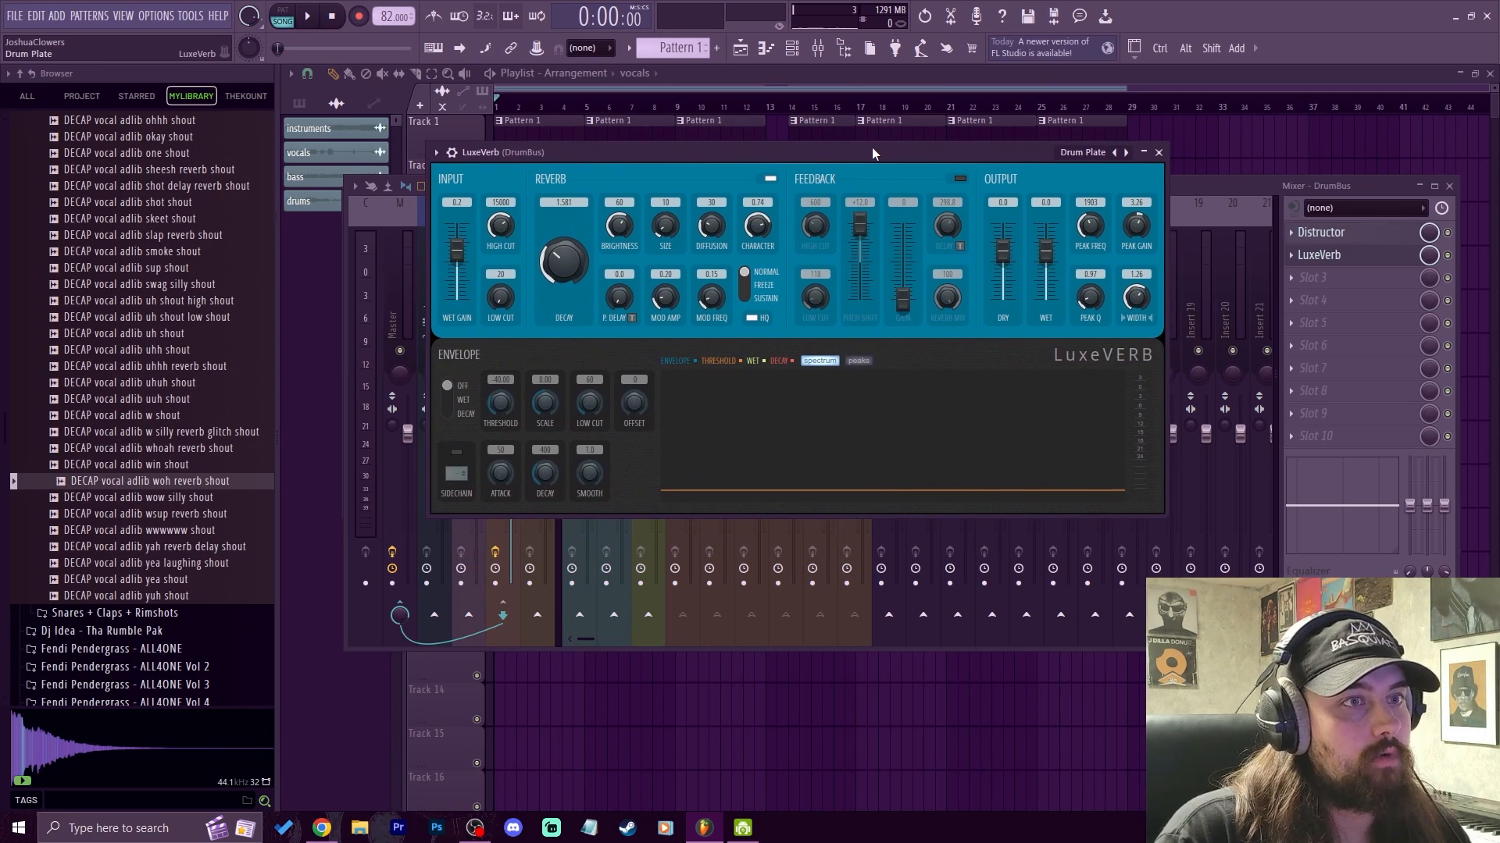
pyautogui.click(1090, 150)
pyautogui.click(1266, 43)
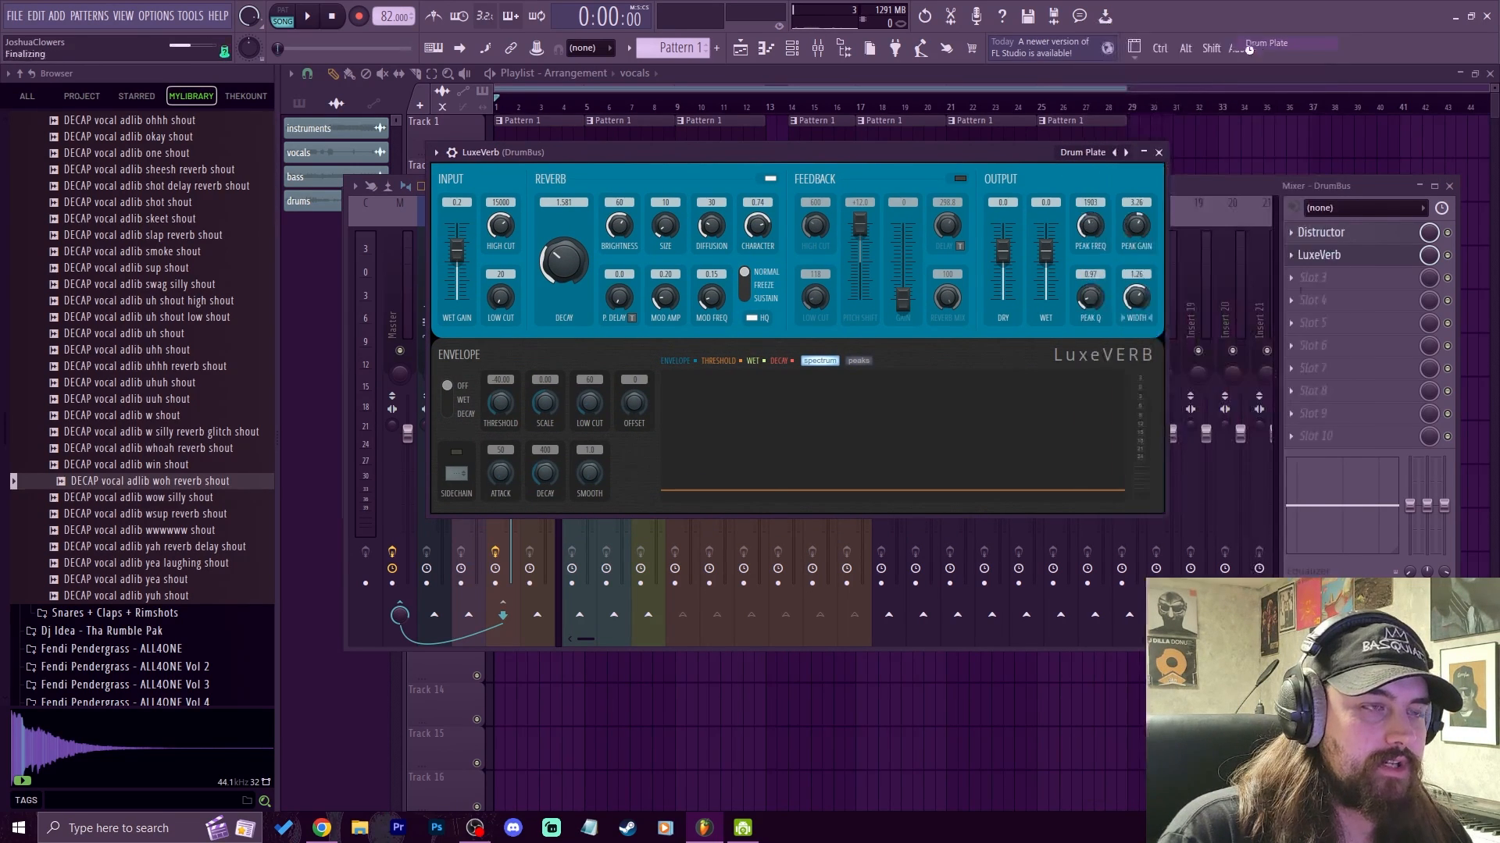
pyautogui.moveTo(903, 145); pyautogui.dragTo(950, 156)
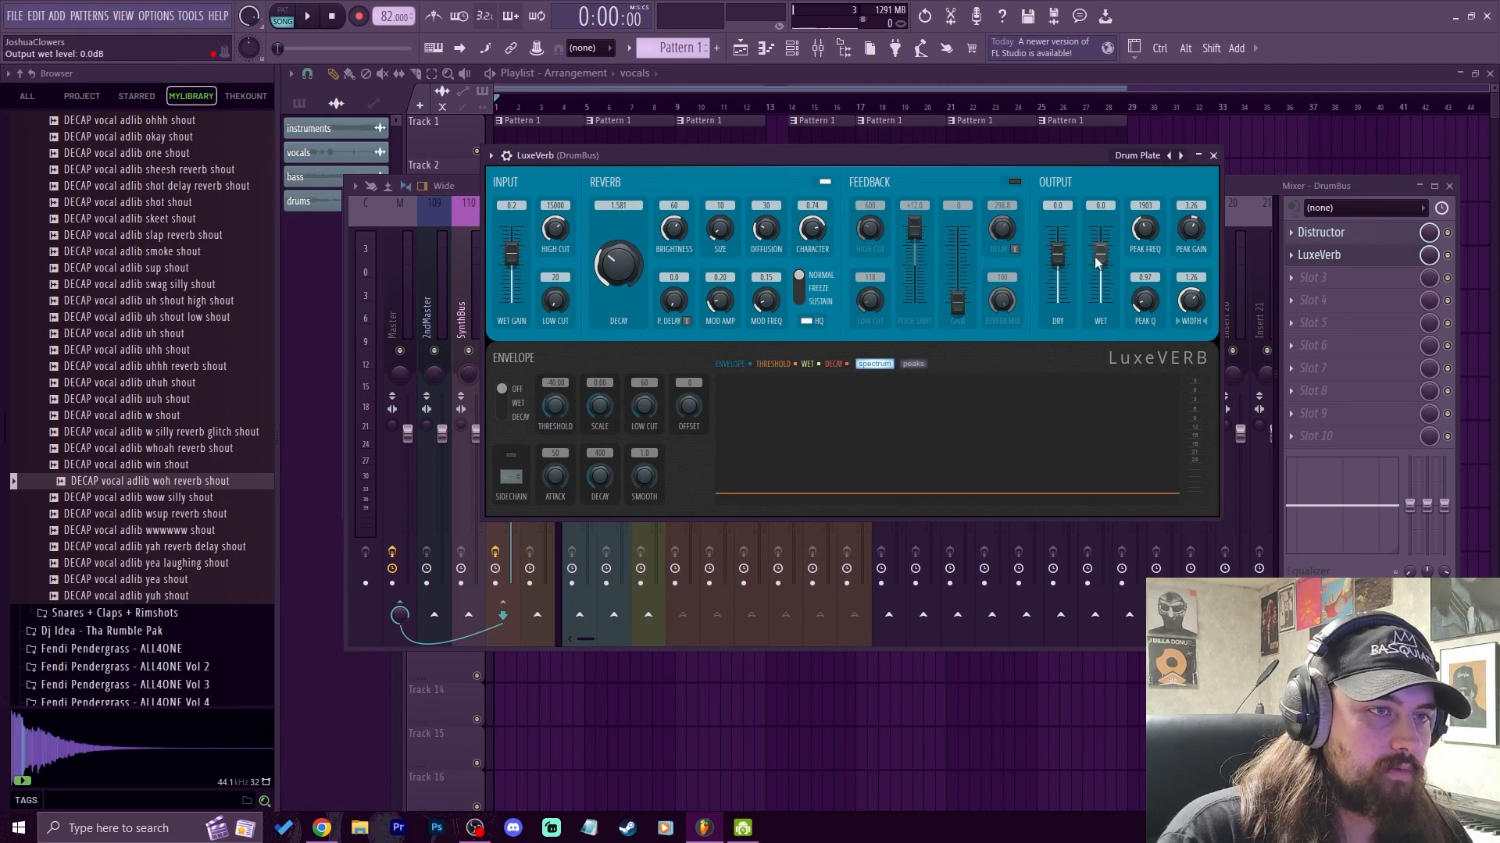
# Step: During playback, shorten LuxeVerb's decay to 0.513 and set its brightness to 23 and character to 0.64
pyautogui.press('space')
pyautogui.moveTo(623, 269); pyautogui.dragTo(623, 302)
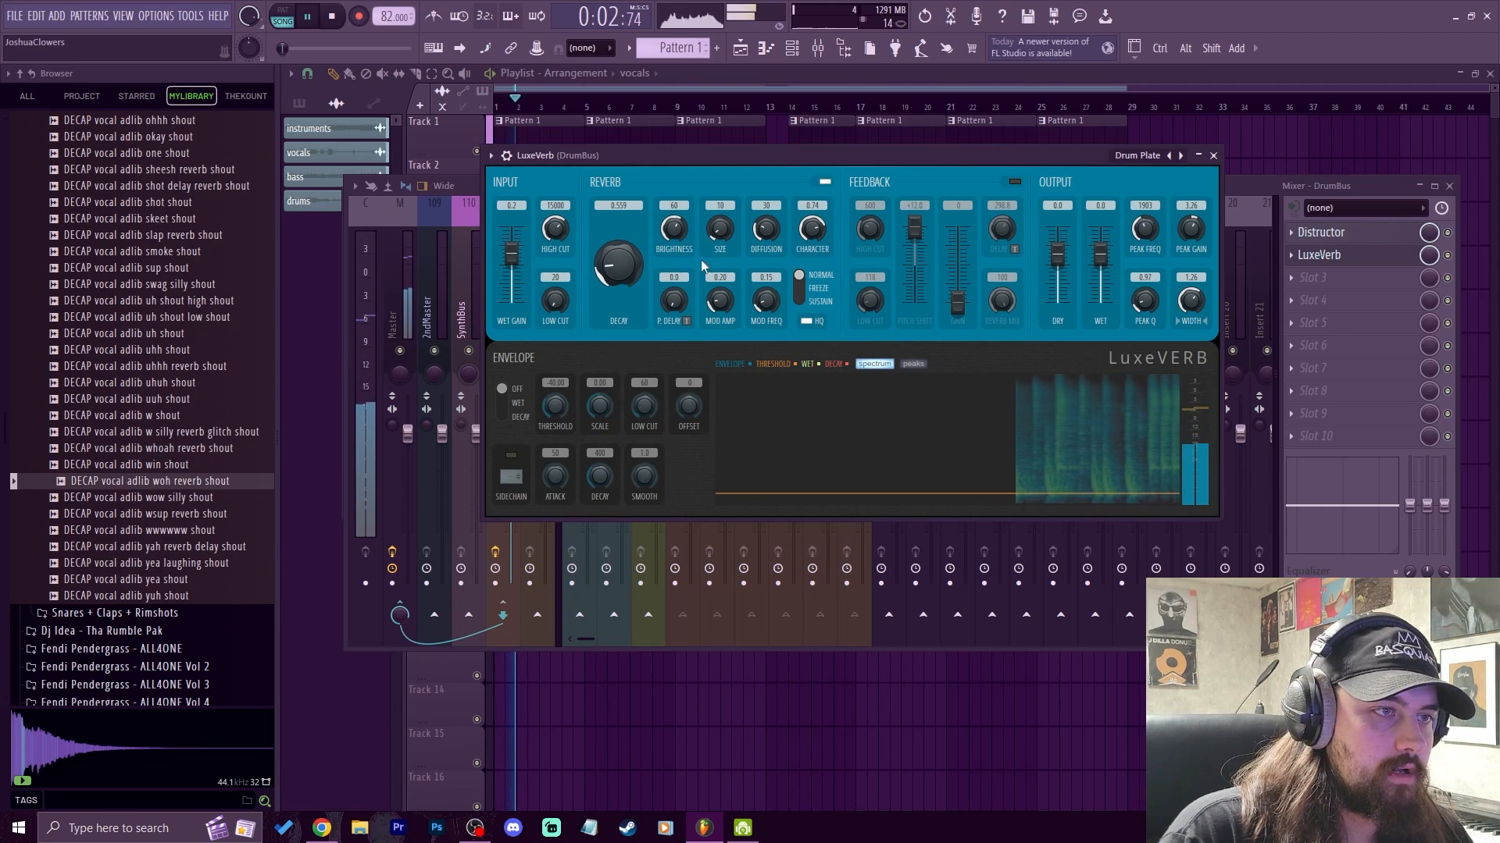
pyautogui.moveTo(674, 247); pyautogui.dragTo(621, 274)
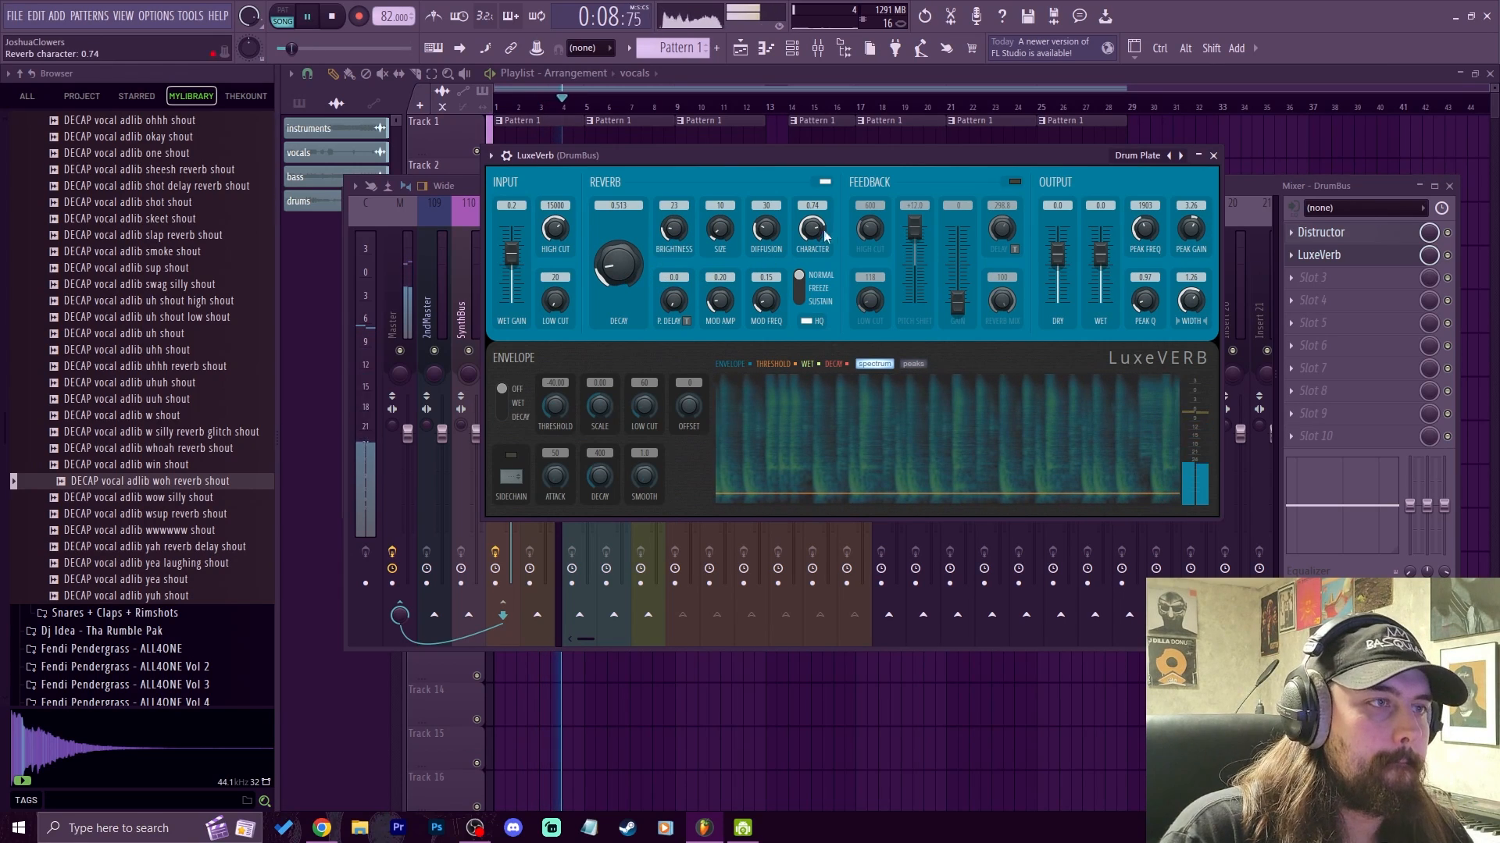
pyautogui.moveTo(814, 232); pyautogui.dragTo(814, 241)
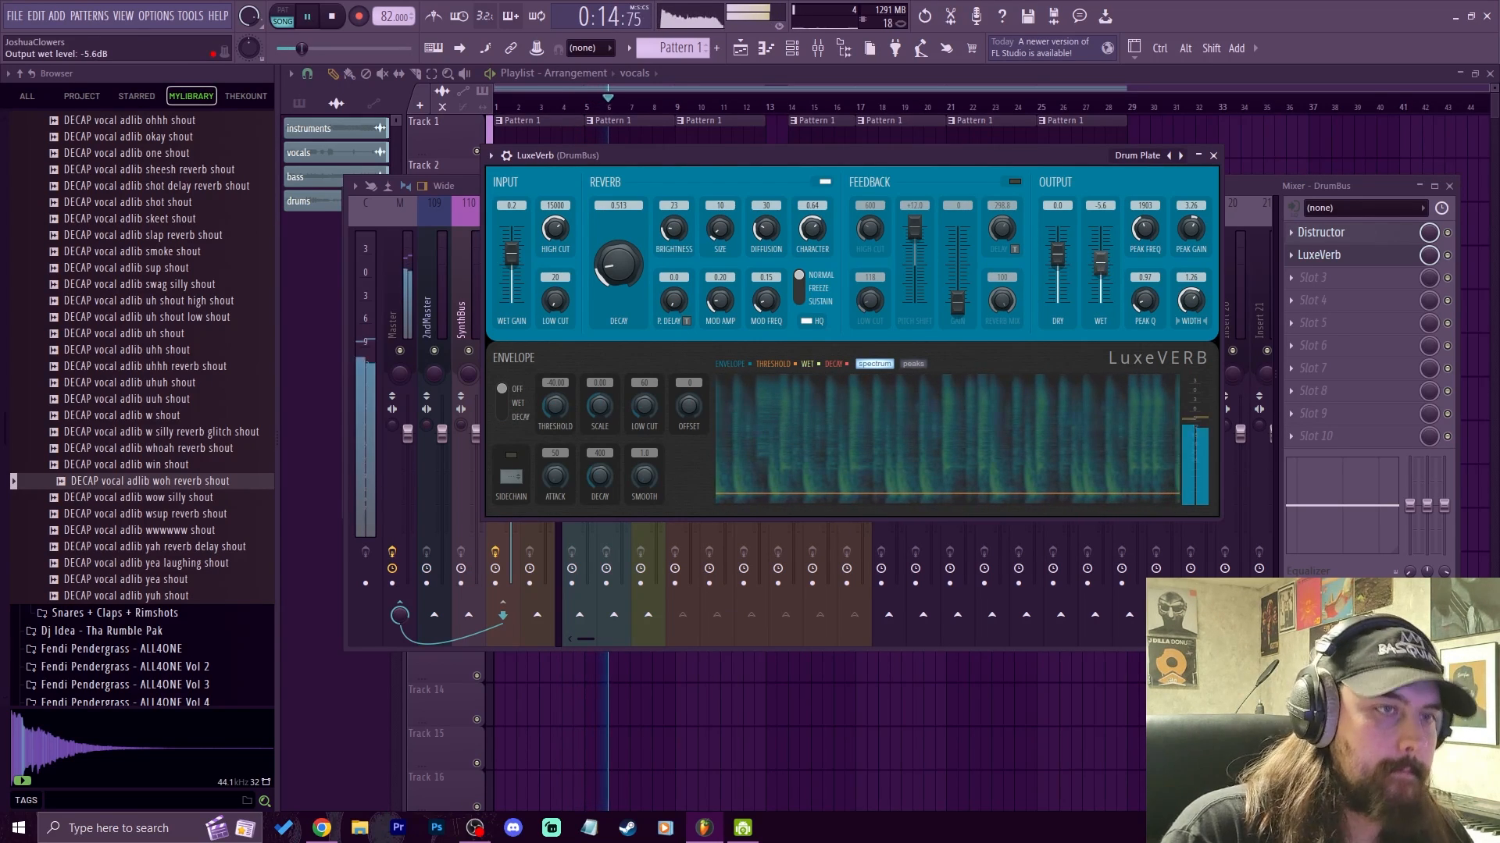
# Step: Lower LuxeVerb's wet level to -7.9 dB, set its decay to 0.963, close the plugin and stop playback
pyautogui.moveTo(1100, 263); pyautogui.dragTo(1100, 261)
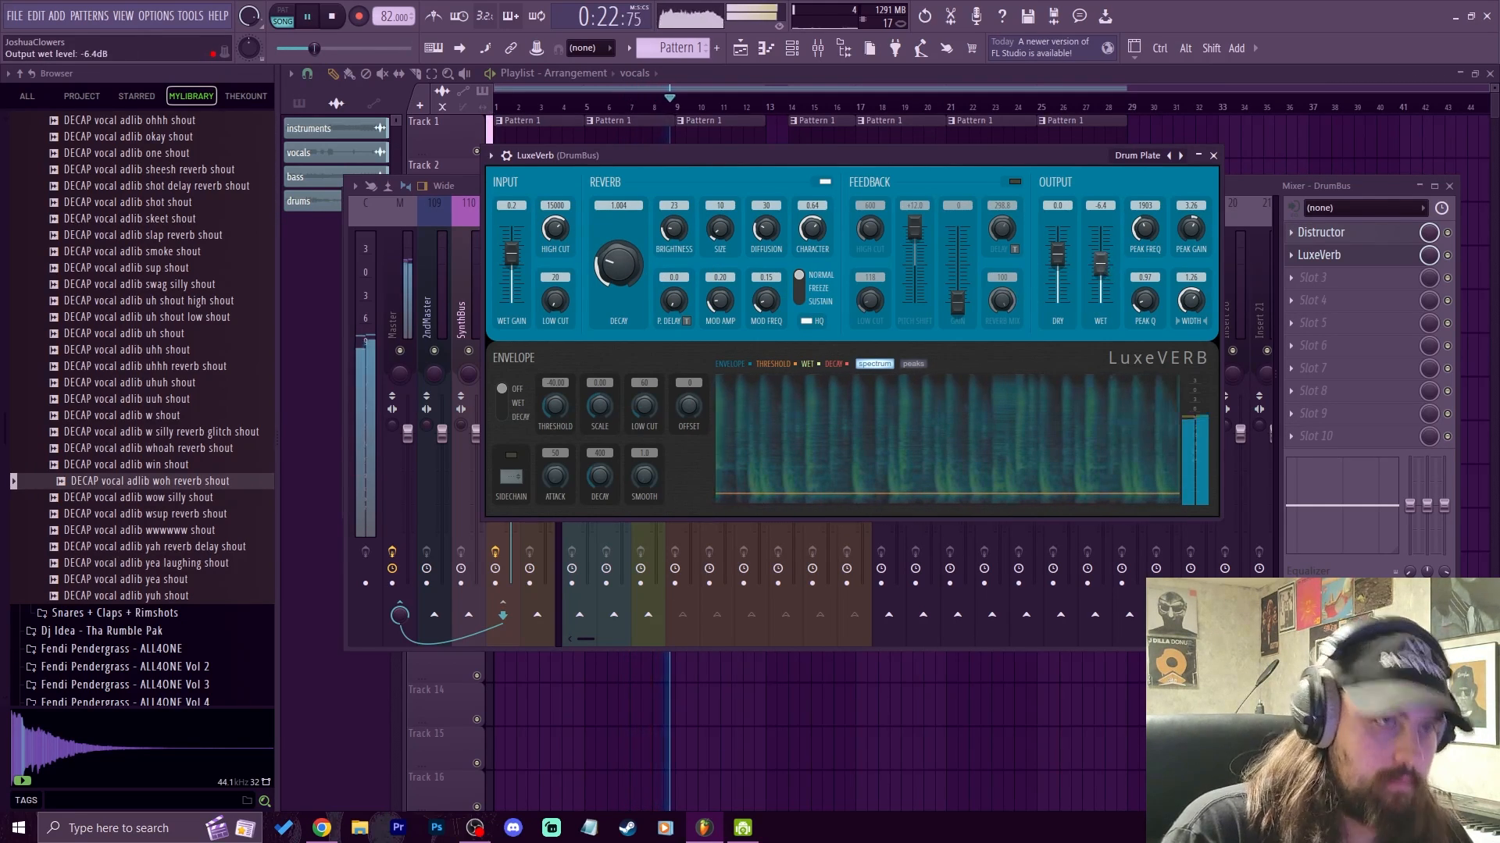
pyautogui.moveTo(1100, 263); pyautogui.dragTo(1099, 269)
pyautogui.moveTo(619, 264); pyautogui.dragTo(619, 270)
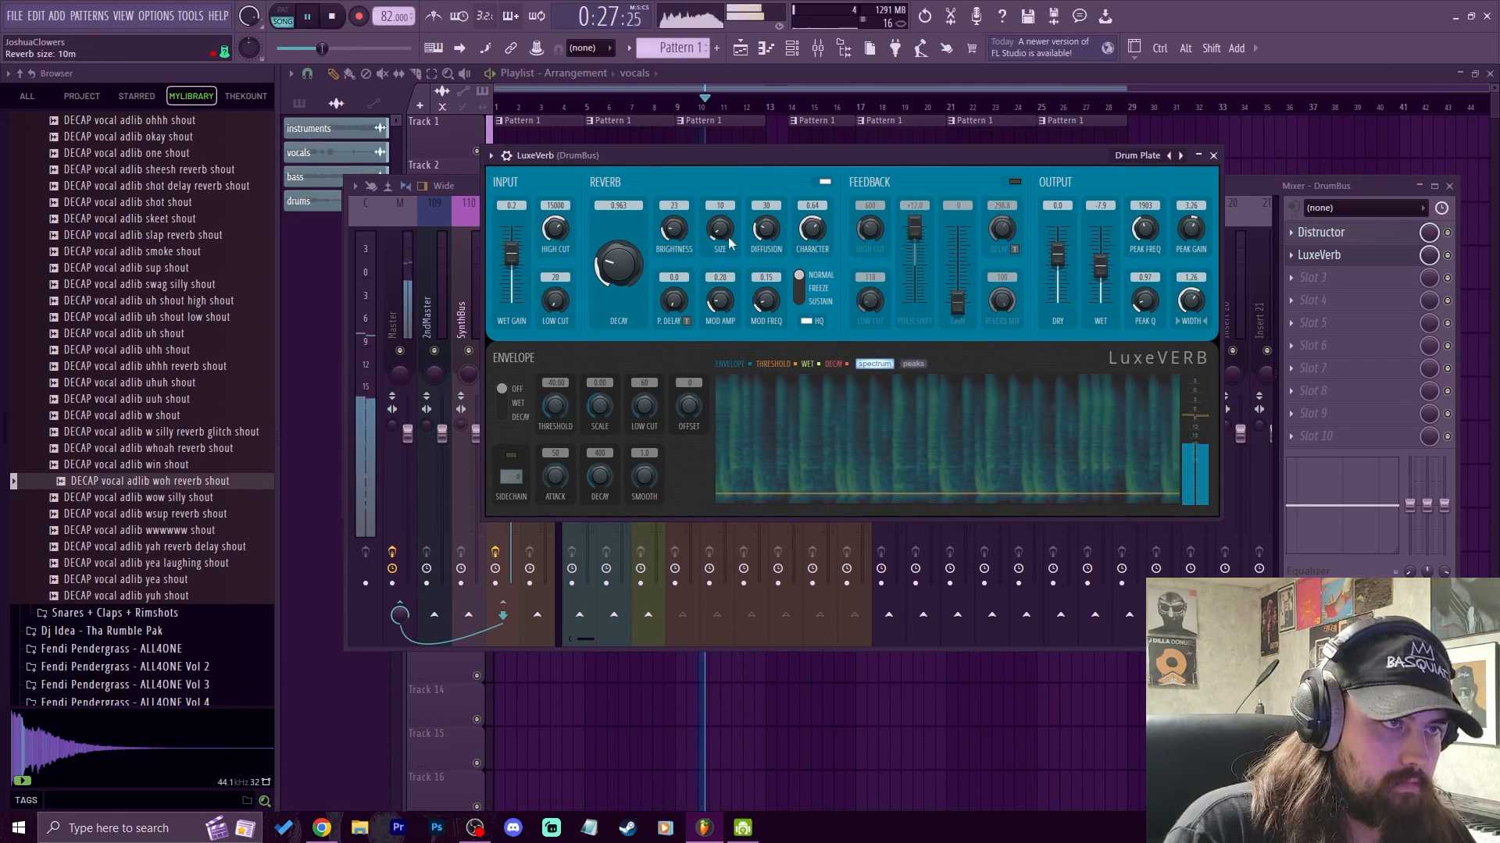
pyautogui.click(1212, 156)
pyautogui.press('space')
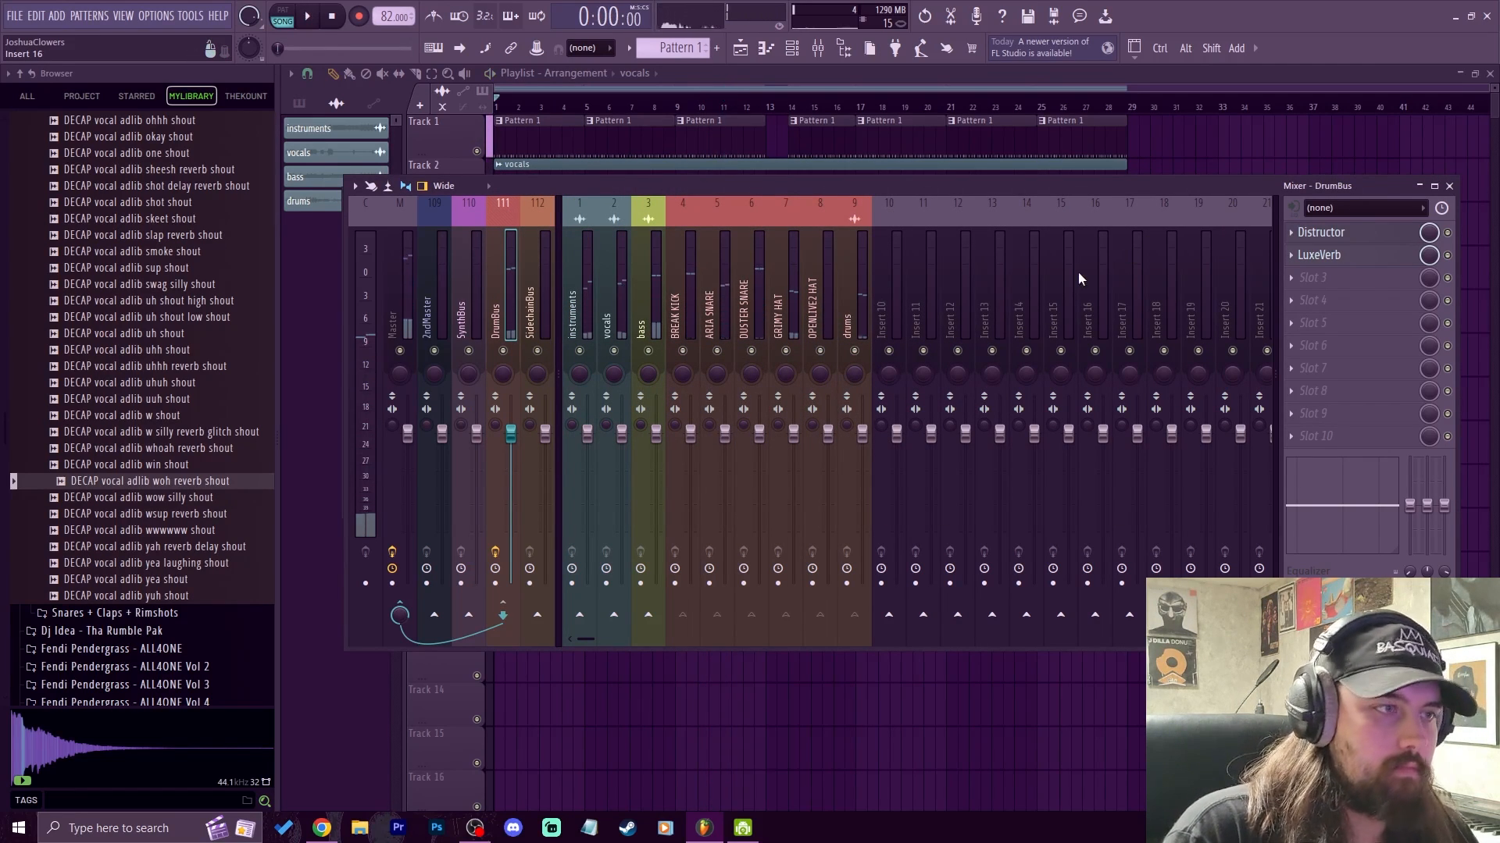
# Step: Route the instruments and vocals mixer tracks to SynthBus
pyautogui.click(580, 300)
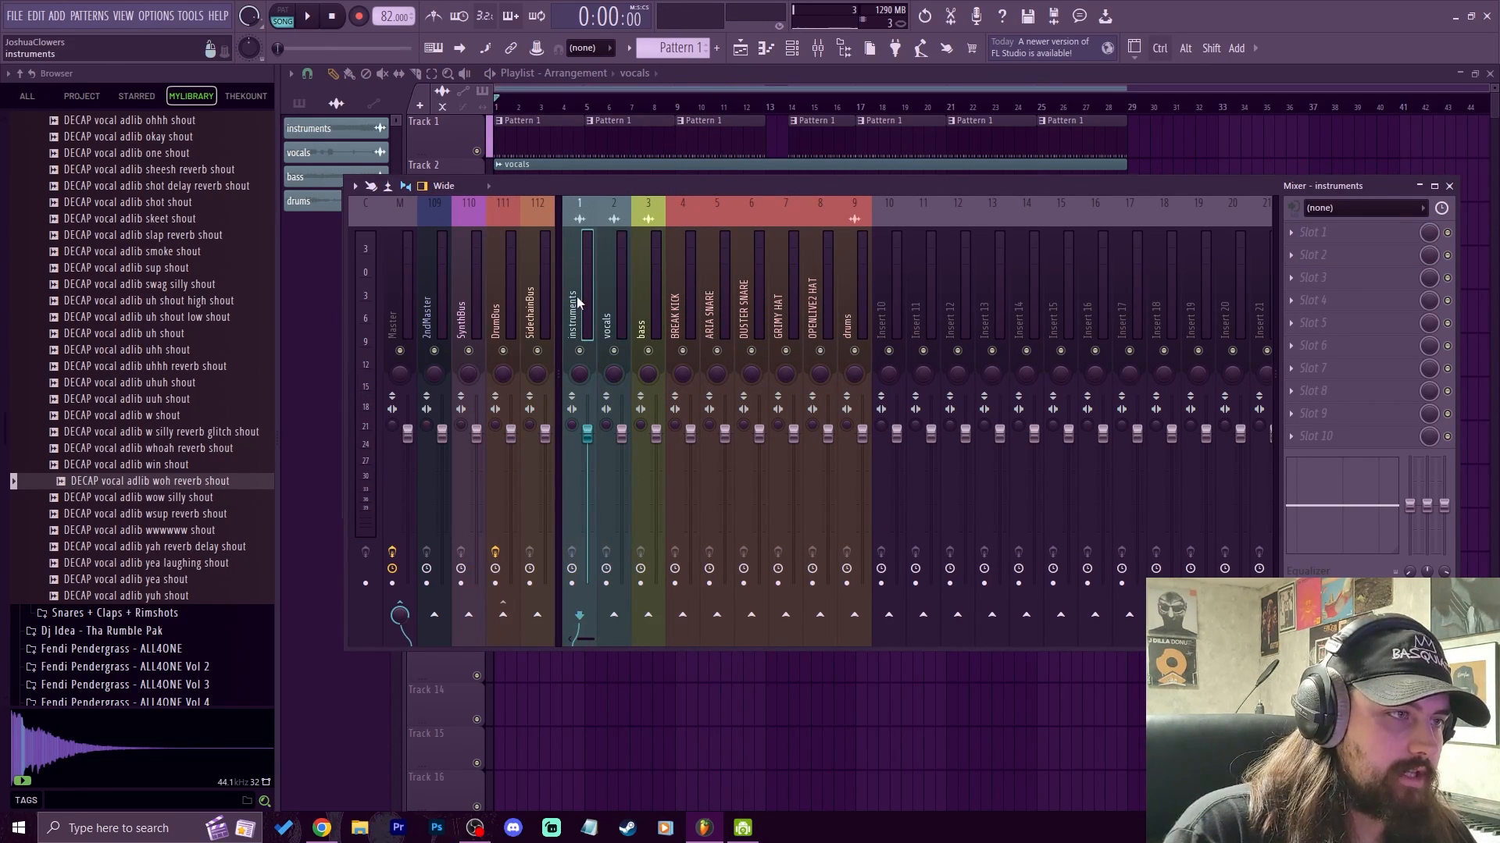
pyautogui.rightClick(473, 622)
pyautogui.click(511, 639)
# Step: Load Distructor in SynthBus's first effect slot and turn off its speaker, filter and chorus modules
pyautogui.click(472, 313)
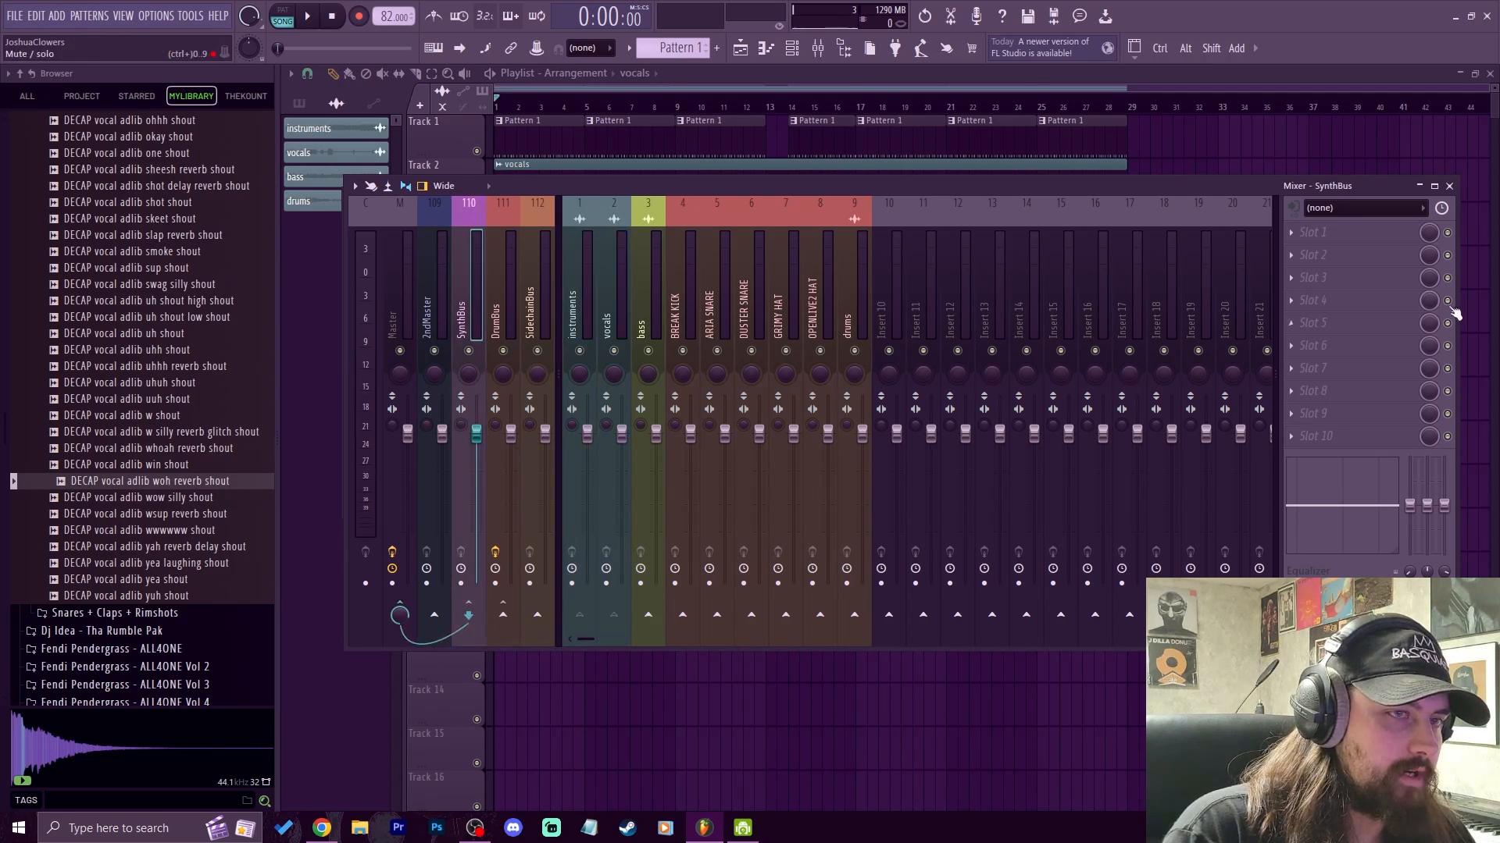
pyautogui.click(1334, 234)
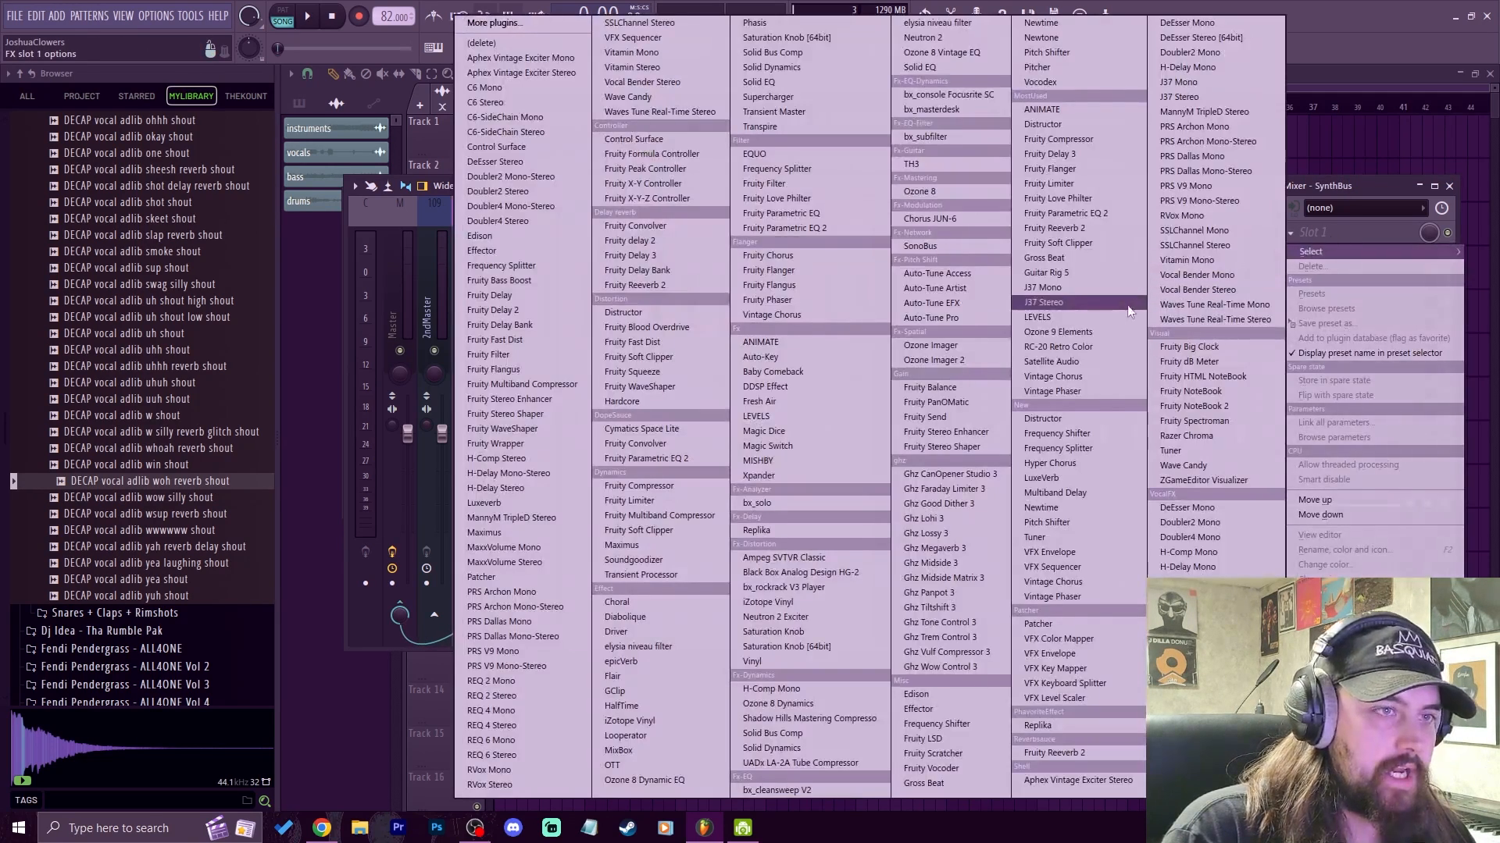
pyautogui.click(1059, 419)
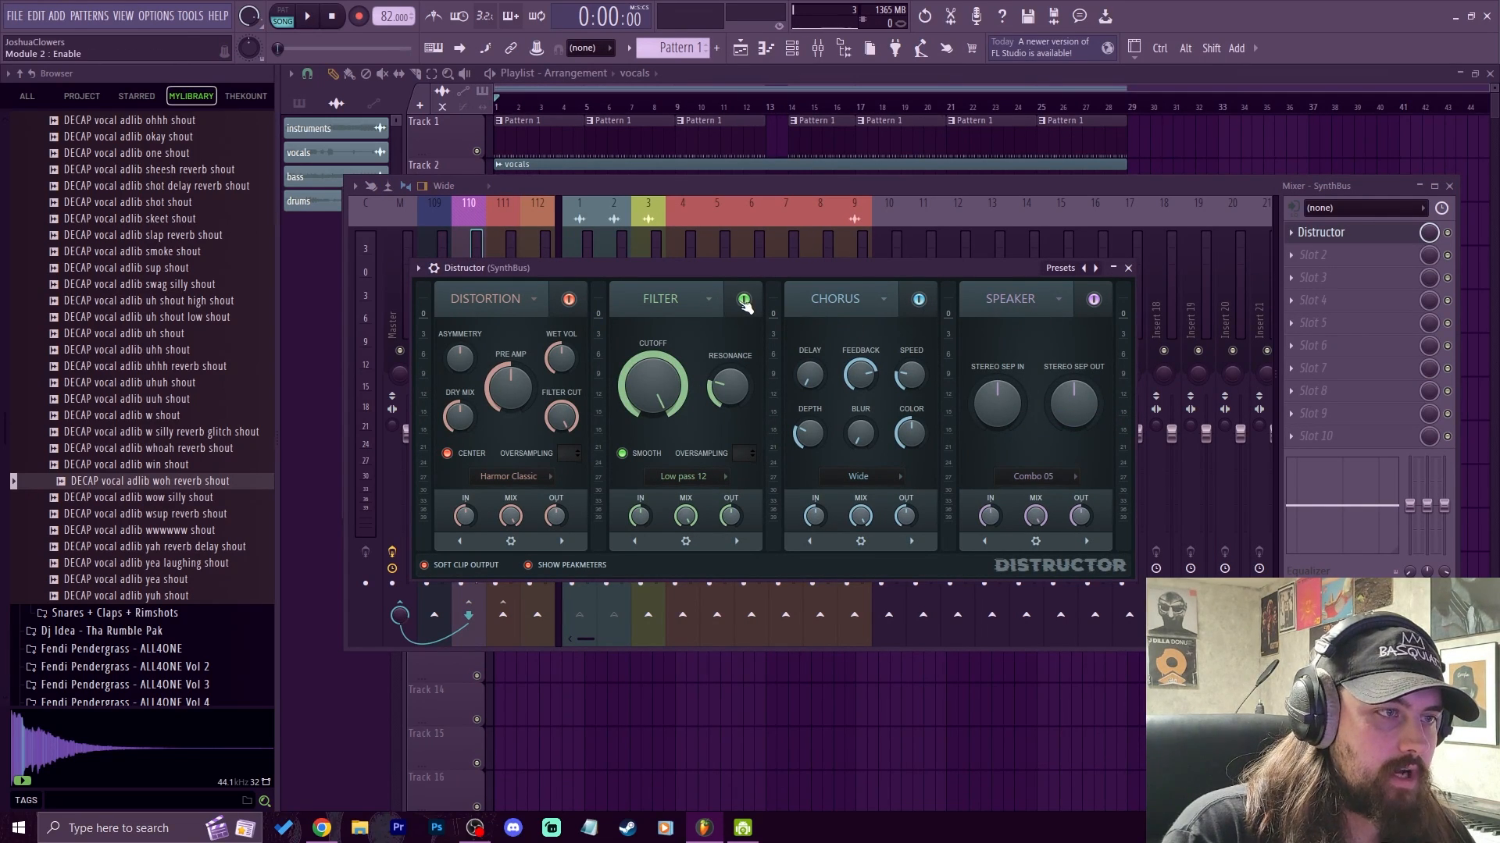
pyautogui.click(1095, 302)
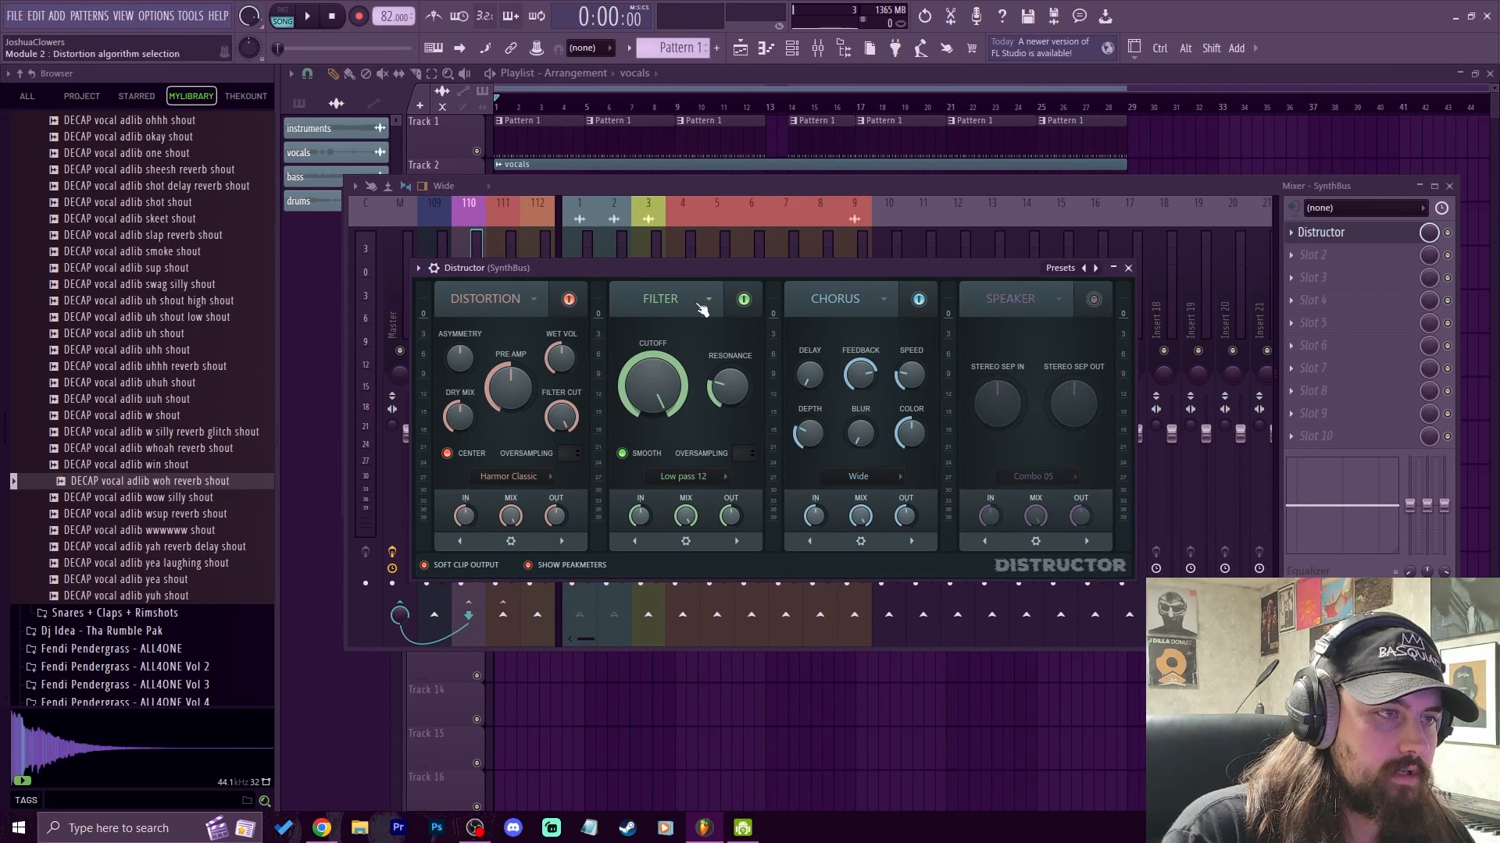
pyautogui.click(745, 300)
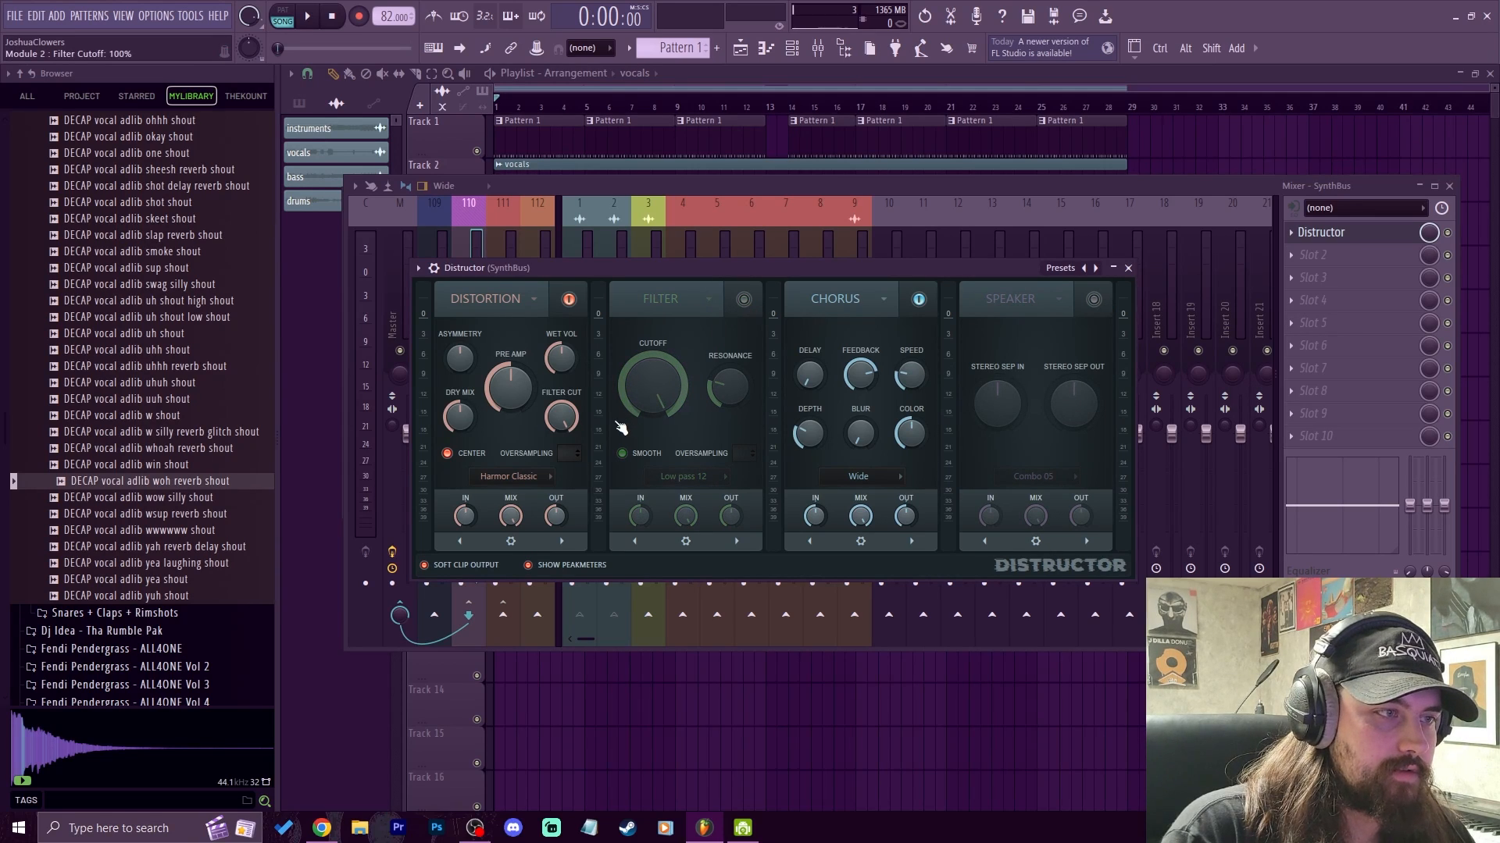
pyautogui.click(918, 299)
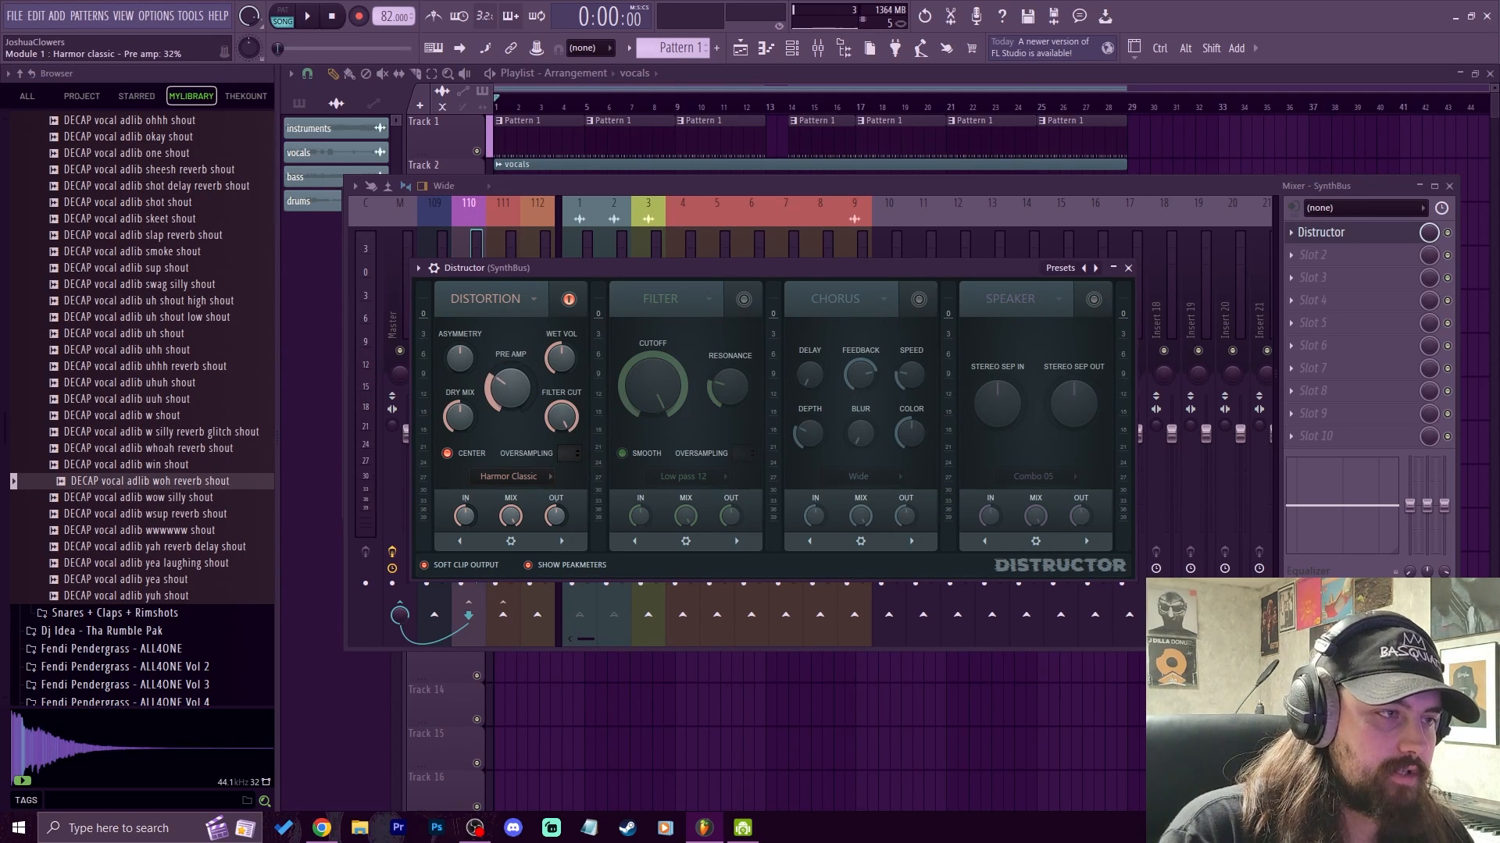
# Step: Choose the Harmor Softsat distortion and, during playback, raise its dry mix to full, wet volume to 45% and pre amp to about 68%
pyautogui.click(528, 477)
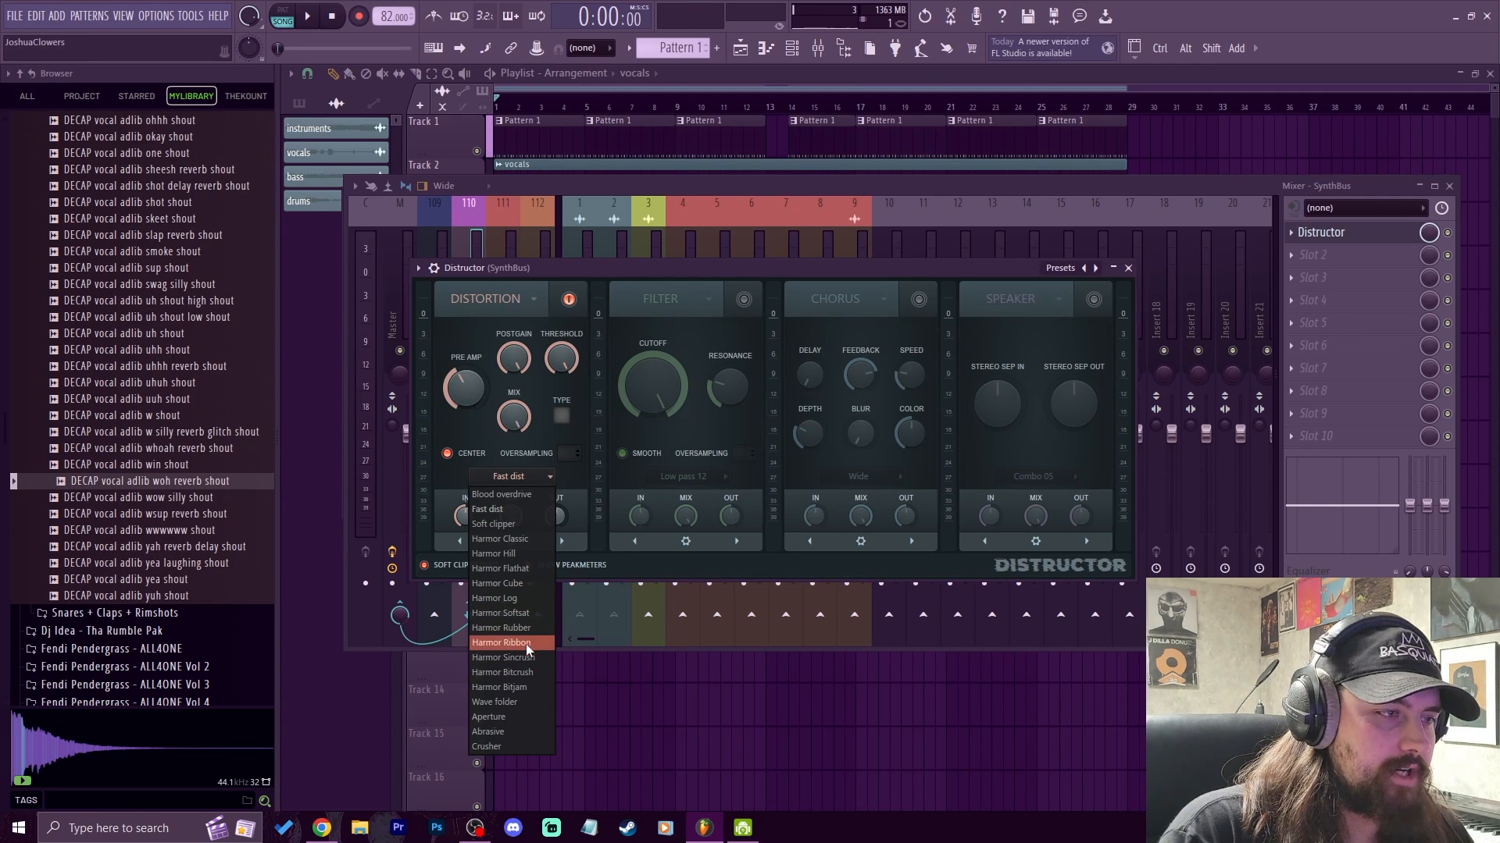
pyautogui.click(513, 615)
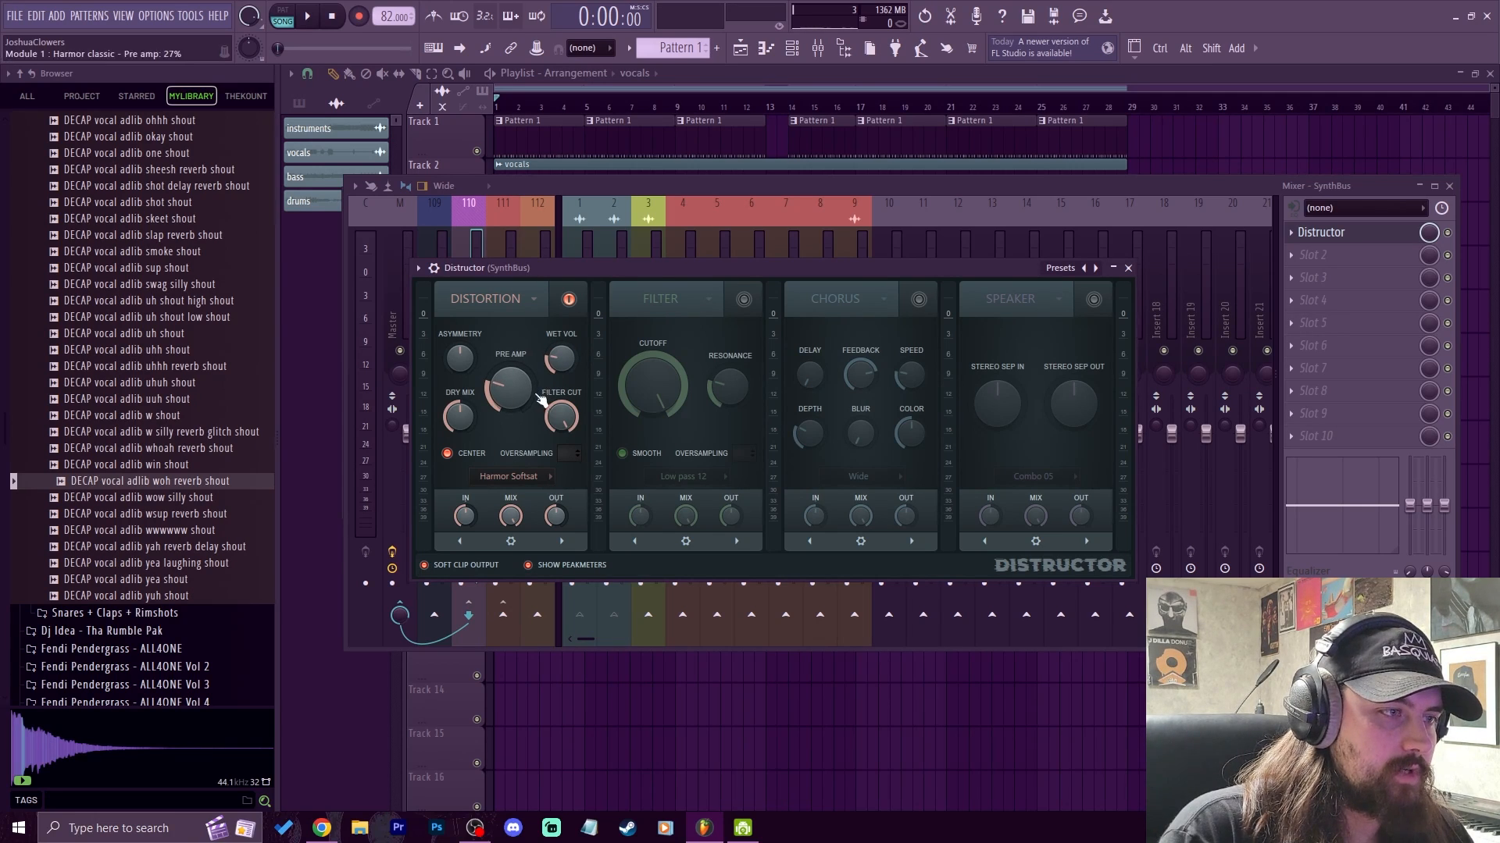
pyautogui.press('space')
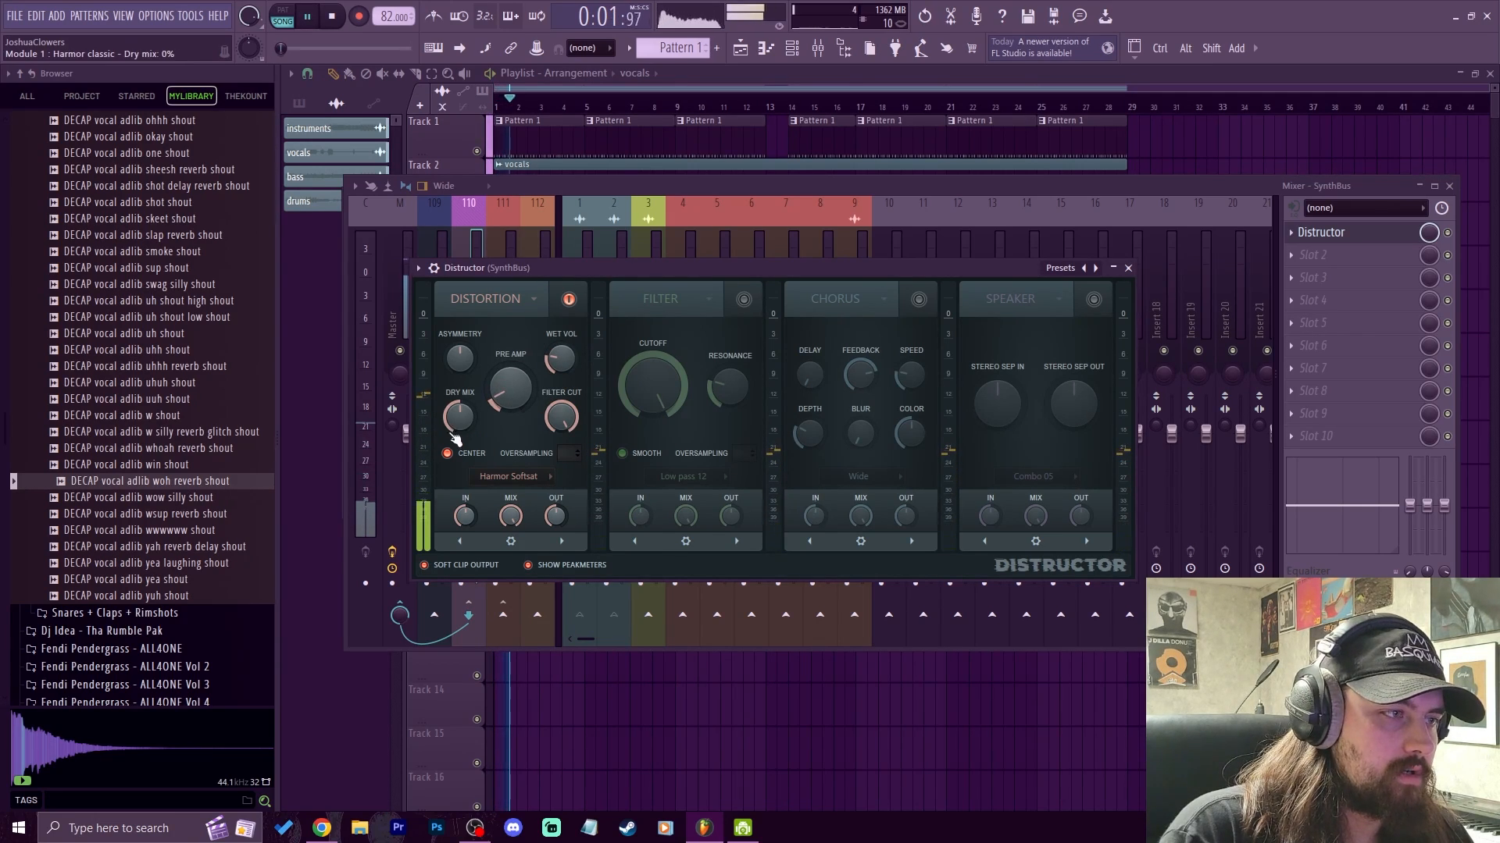
pyautogui.moveTo(461, 422); pyautogui.dragTo(460, 351)
pyautogui.moveTo(558, 364); pyautogui.dragTo(557, 340)
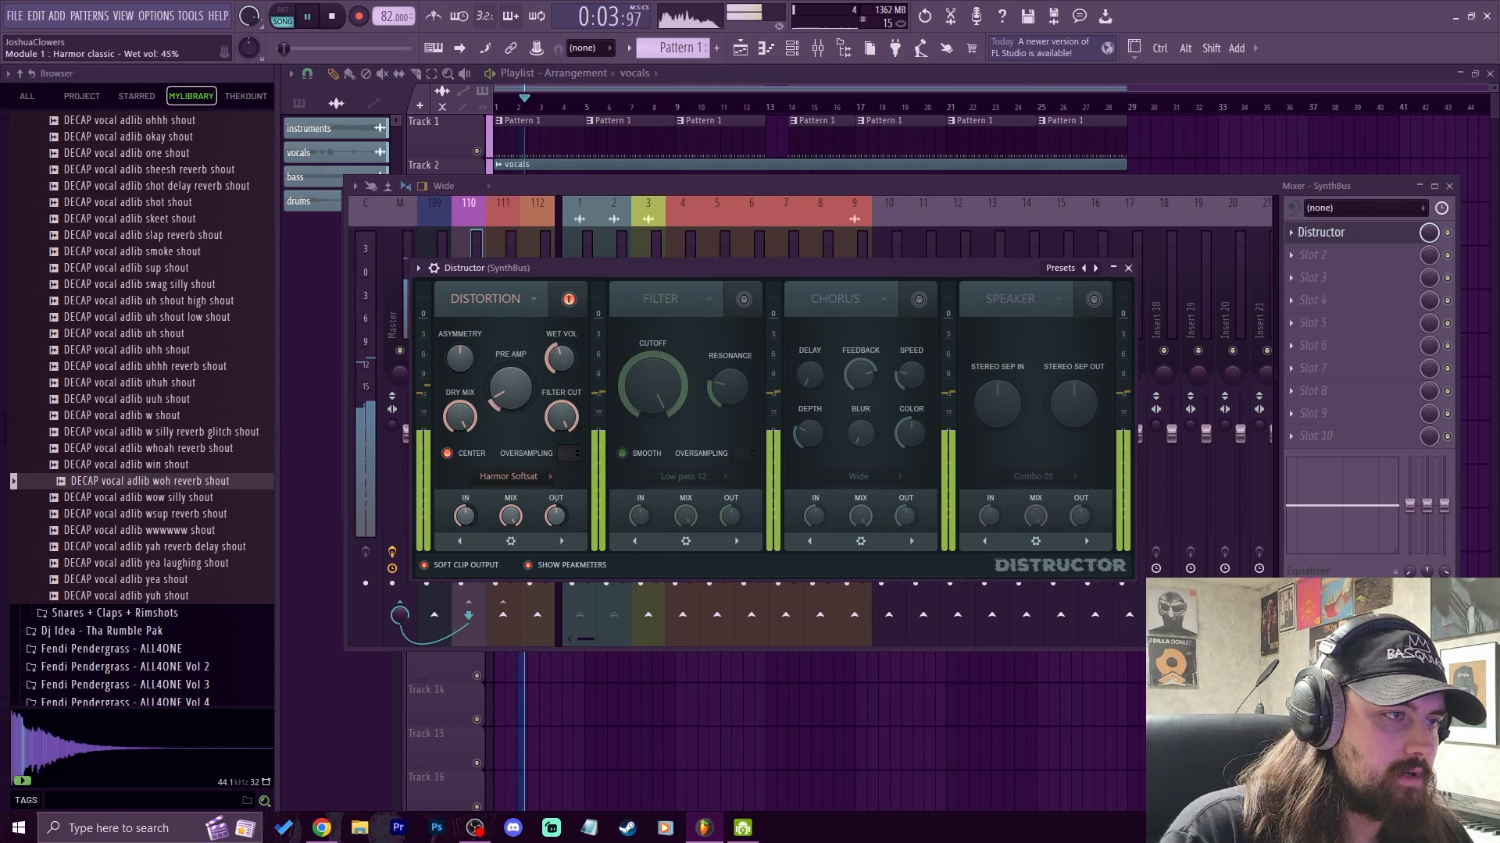
pyautogui.moveTo(510, 406); pyautogui.dragTo(509, 359)
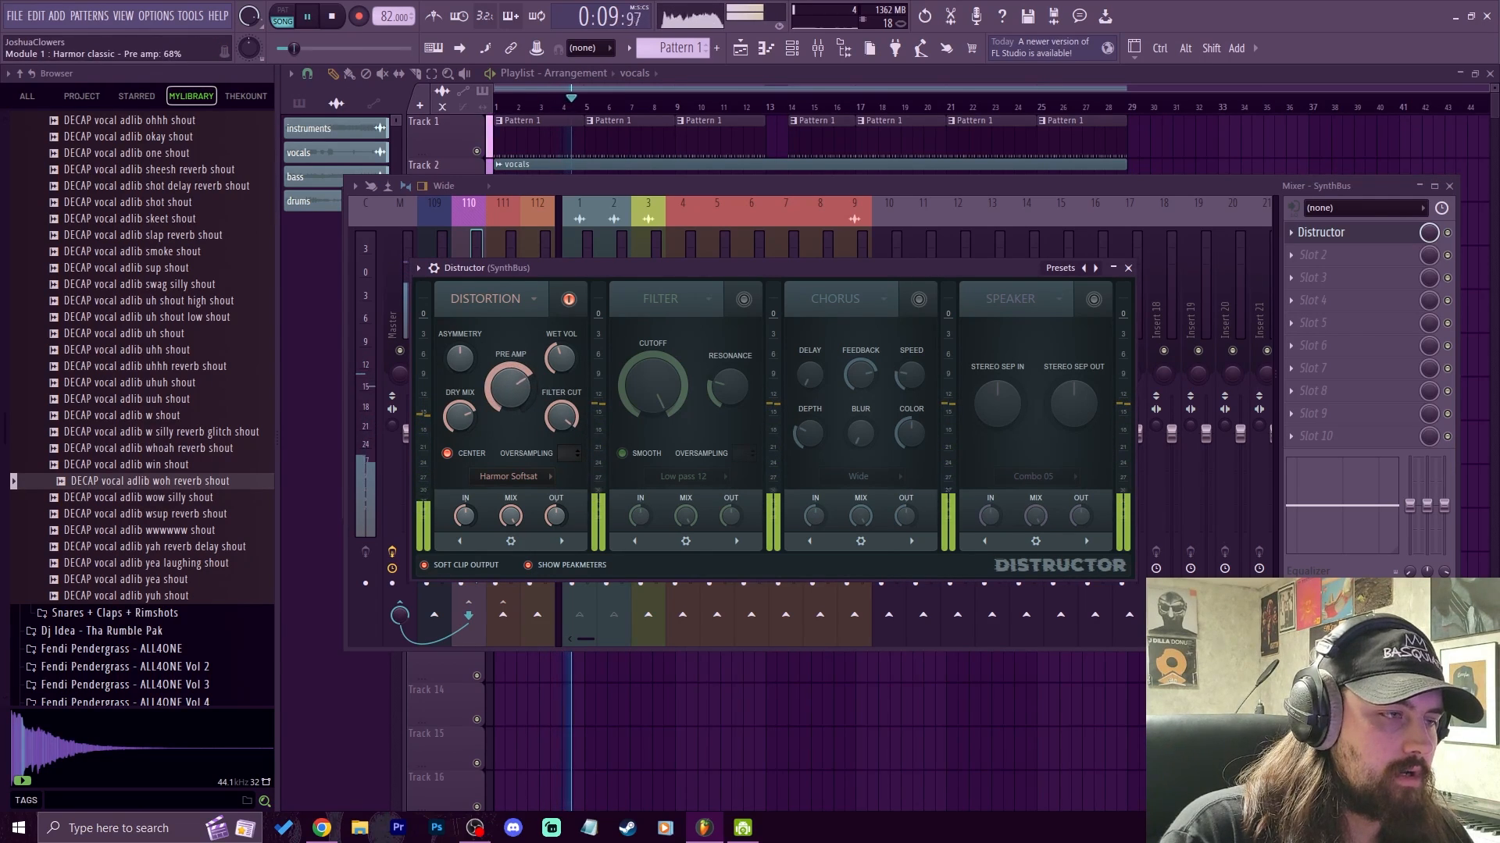
# Step: Lower the distortion's filter cut slightly and refine its wet volume to about 41% and pre amp to about 48%
pyautogui.moveTo(561, 417); pyautogui.dragTo(560, 434)
pyautogui.moveTo(459, 418); pyautogui.dragTo(459, 425)
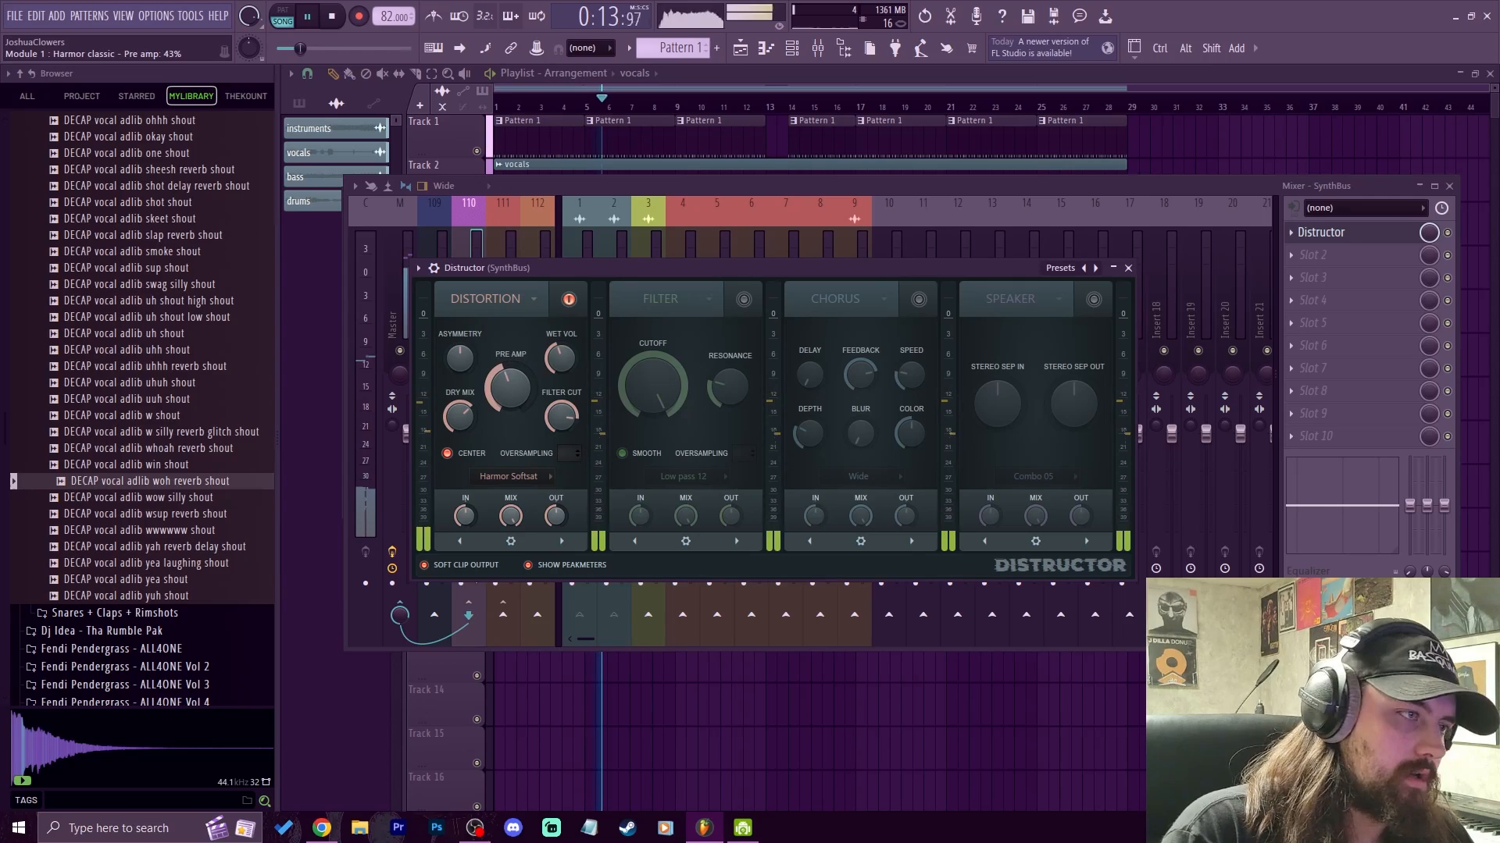
pyautogui.moveTo(530, 397); pyautogui.dragTo(480, 430)
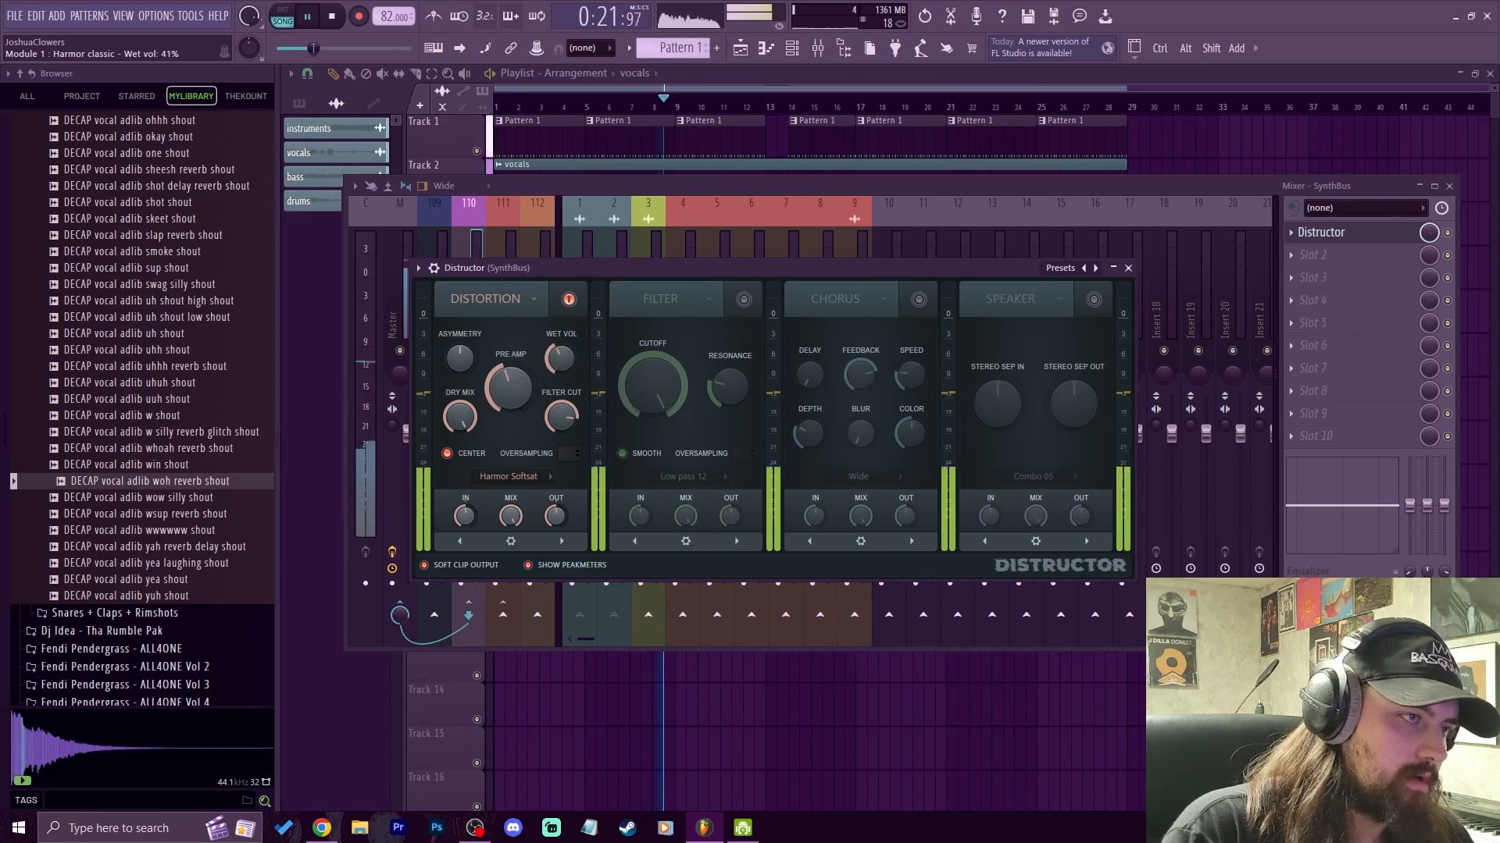
pyautogui.moveTo(504, 393); pyautogui.dragTo(504, 389)
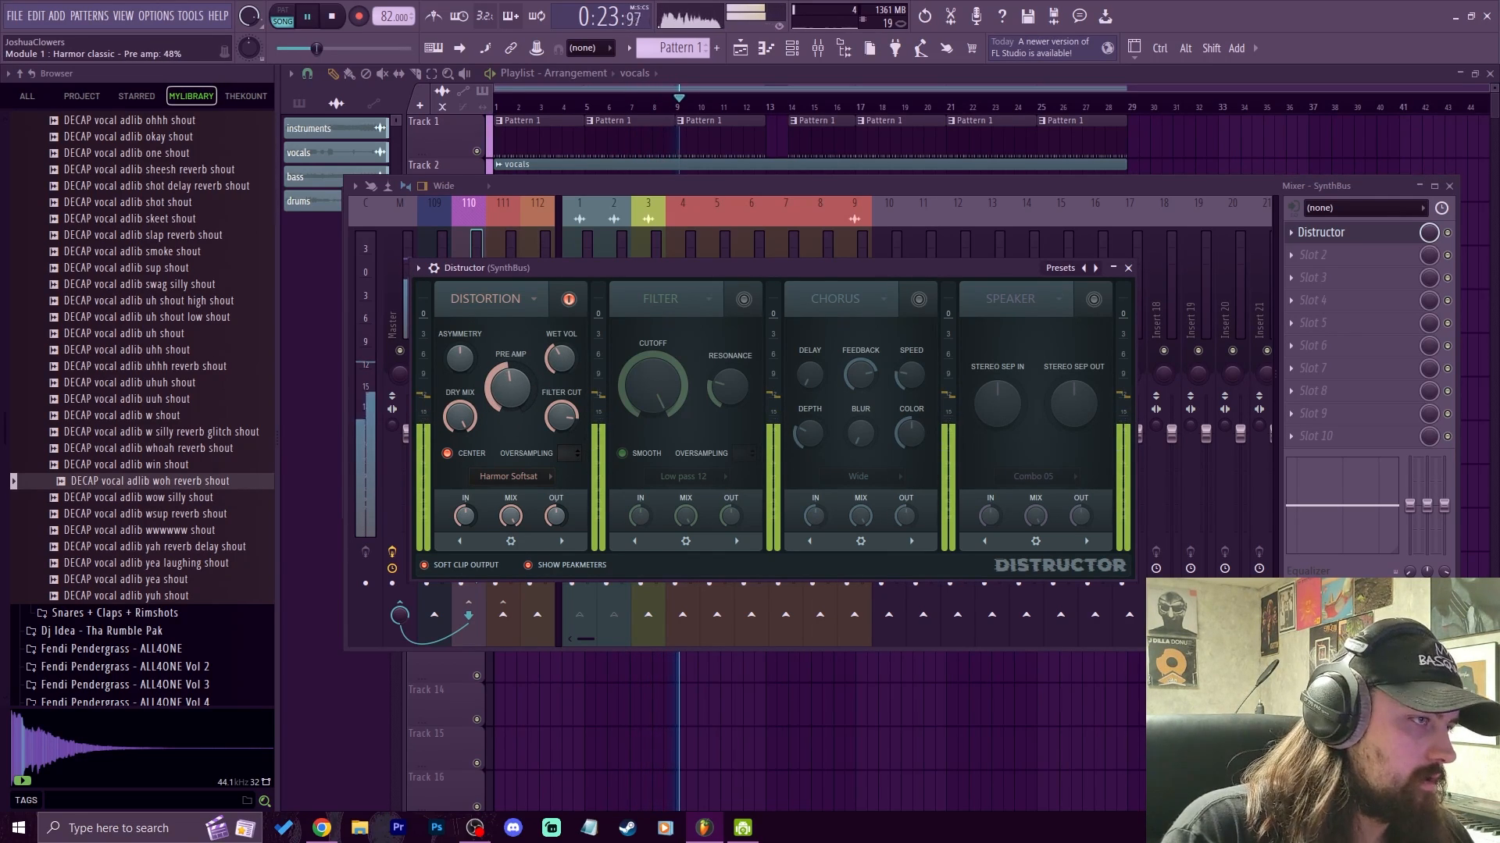
# Step: Enable Distructor's chorus on SynthBus with the Stereo algorithm, speed 0.1 Hz and depth about 29.1%, and stop playback
pyautogui.click(918, 299)
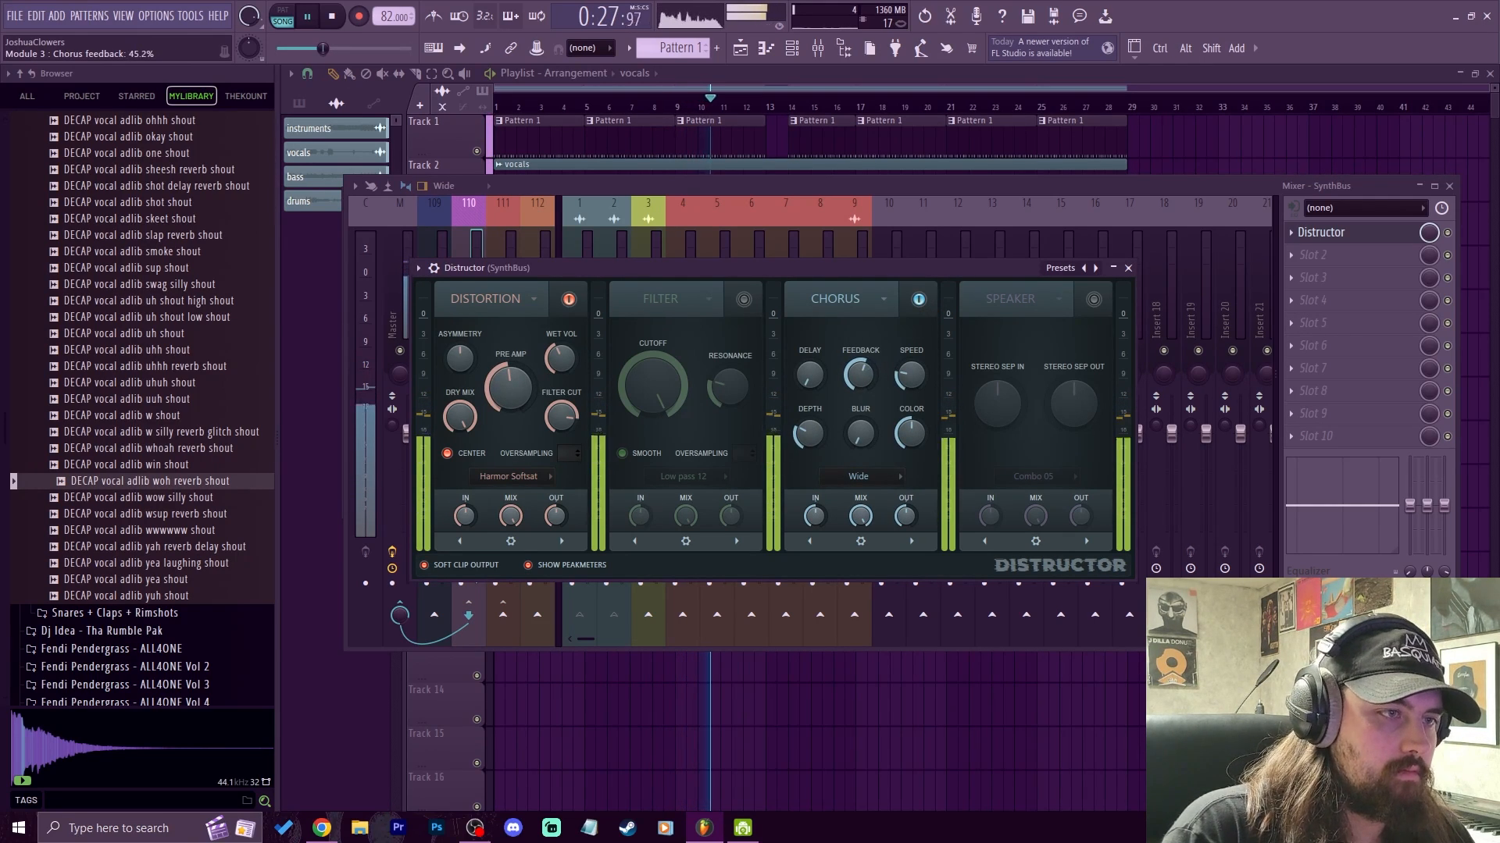
pyautogui.moveTo(911, 375); pyautogui.dragTo(911, 382)
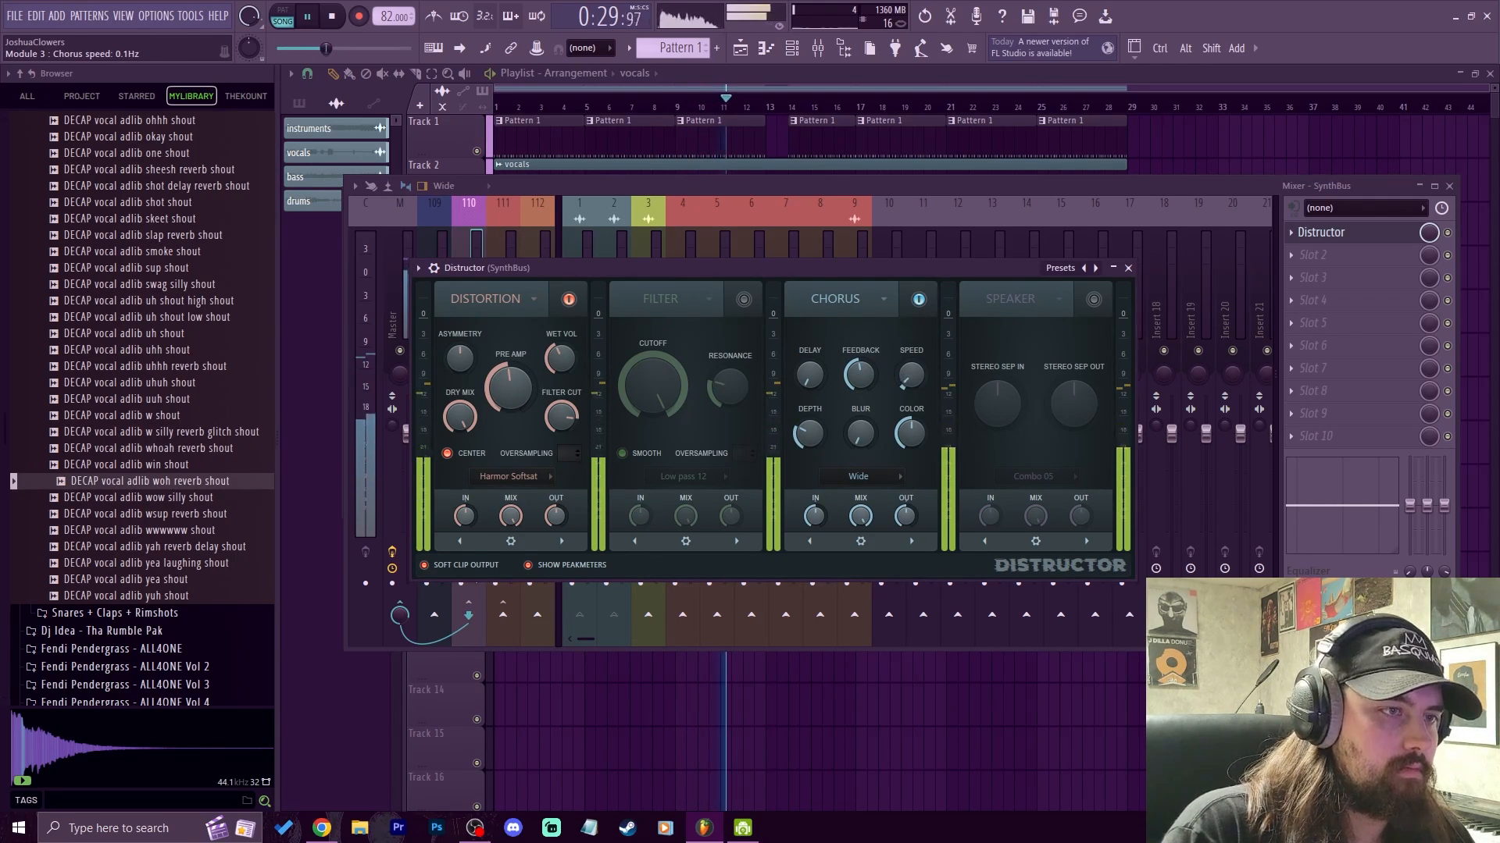
pyautogui.click(879, 475)
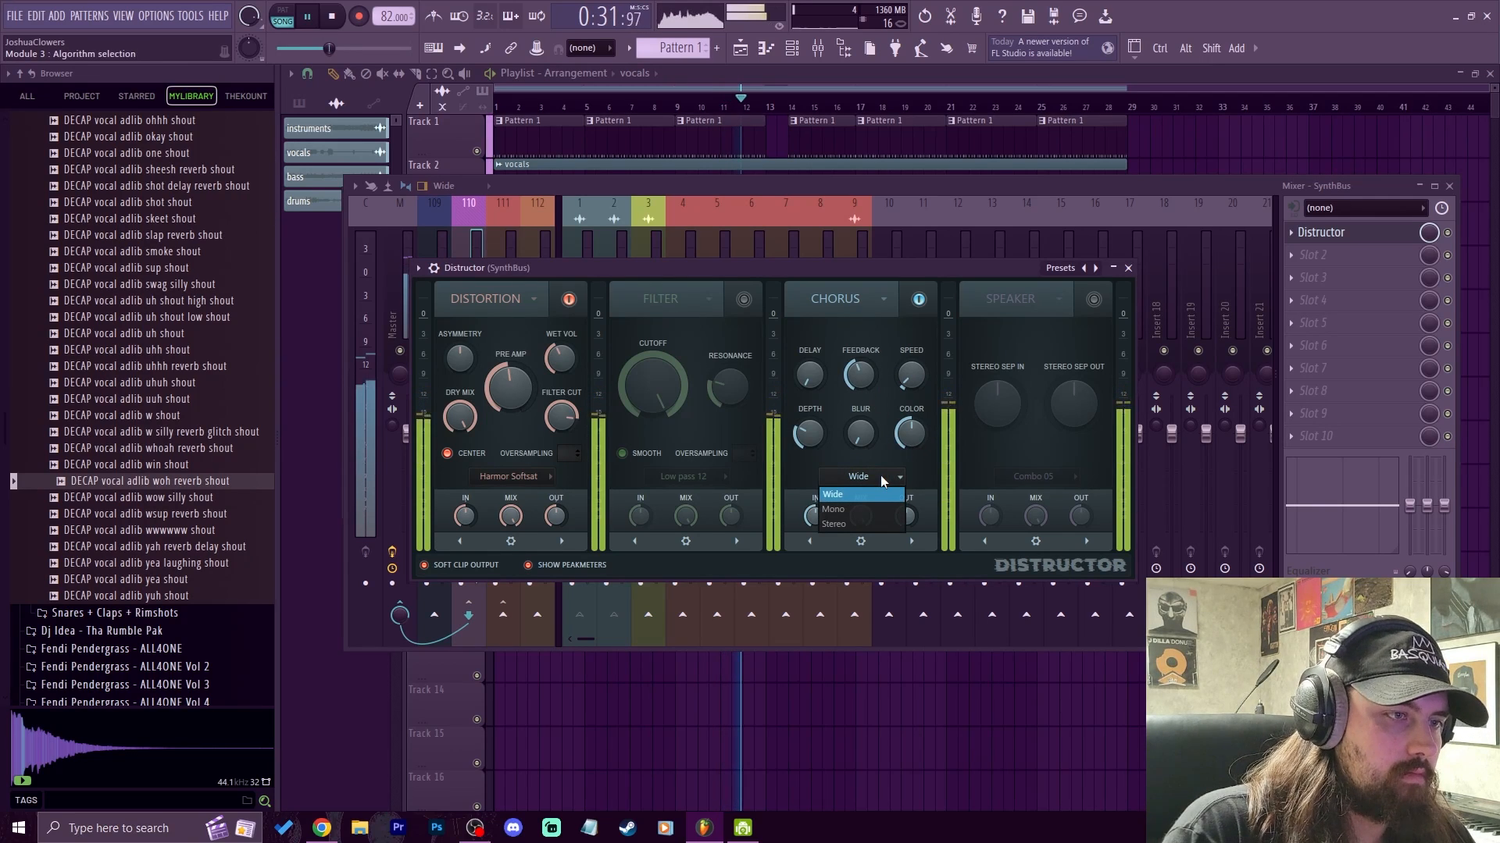
pyautogui.click(840, 524)
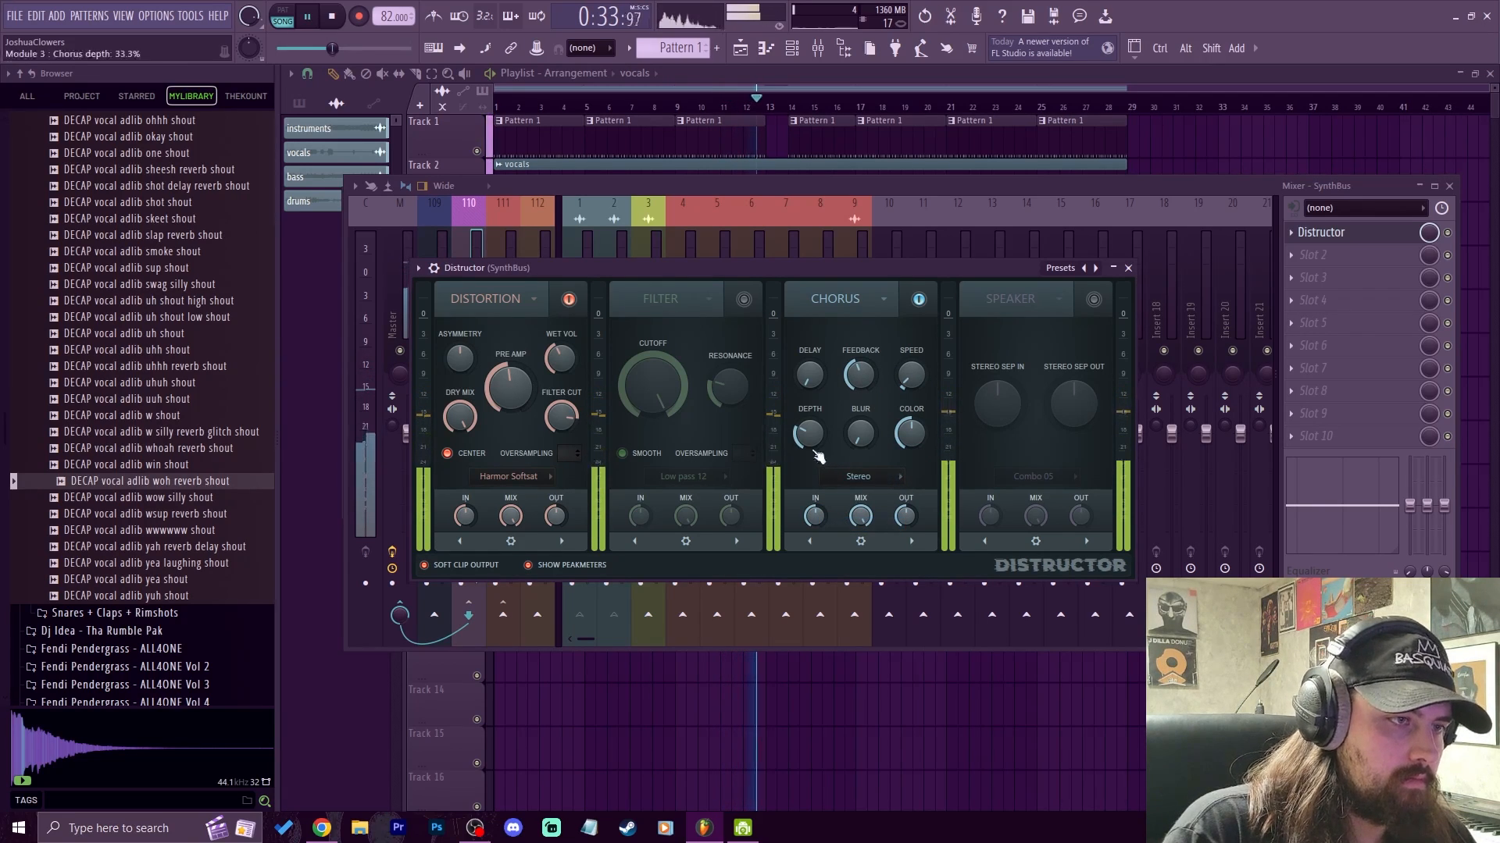
pyautogui.moveTo(814, 435); pyautogui.dragTo(814, 443)
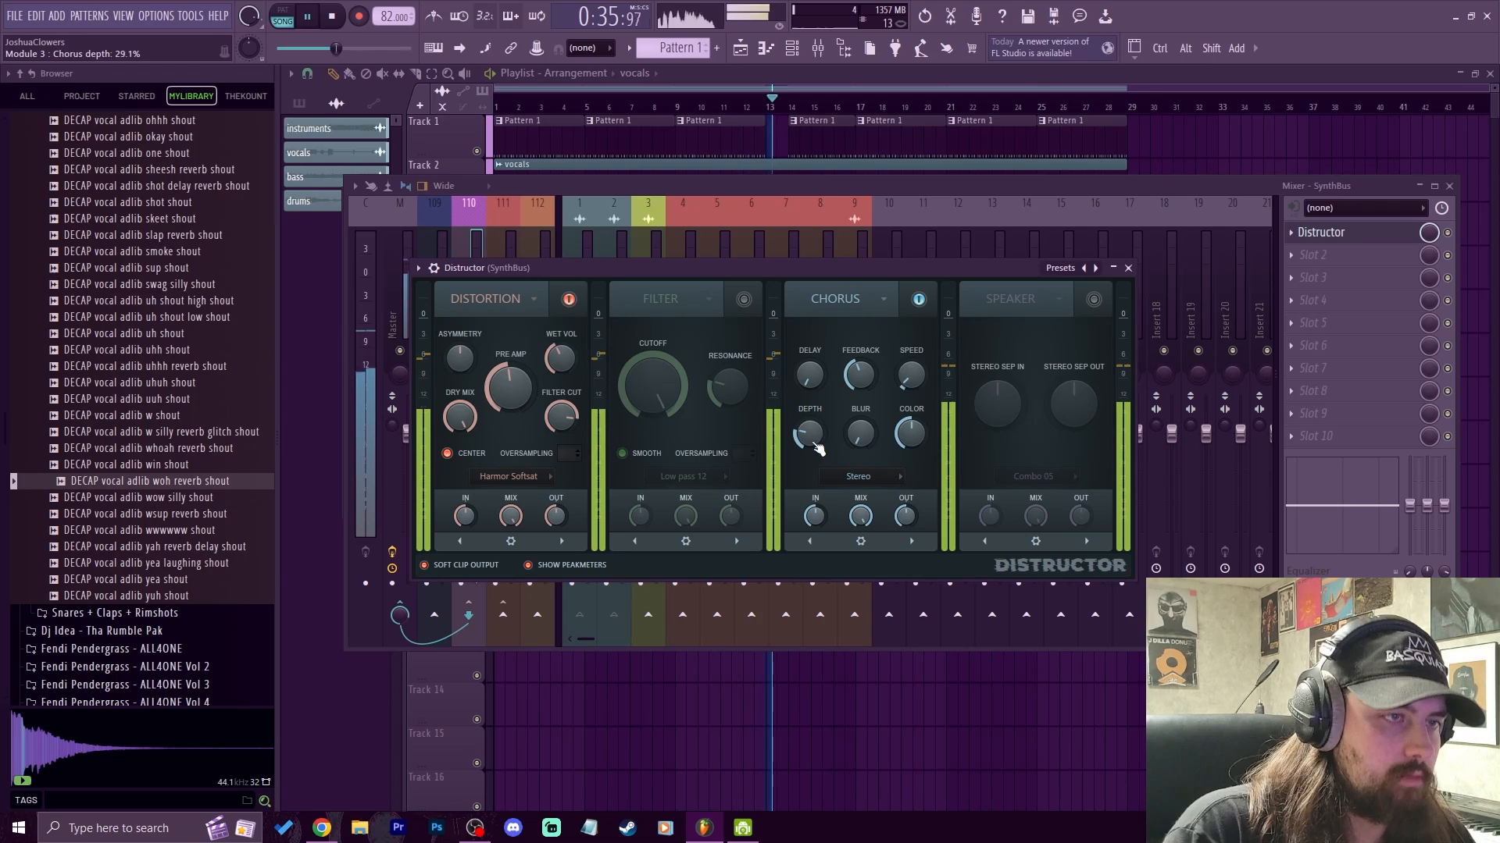
pyautogui.press('space')
pyautogui.click(867, 485)
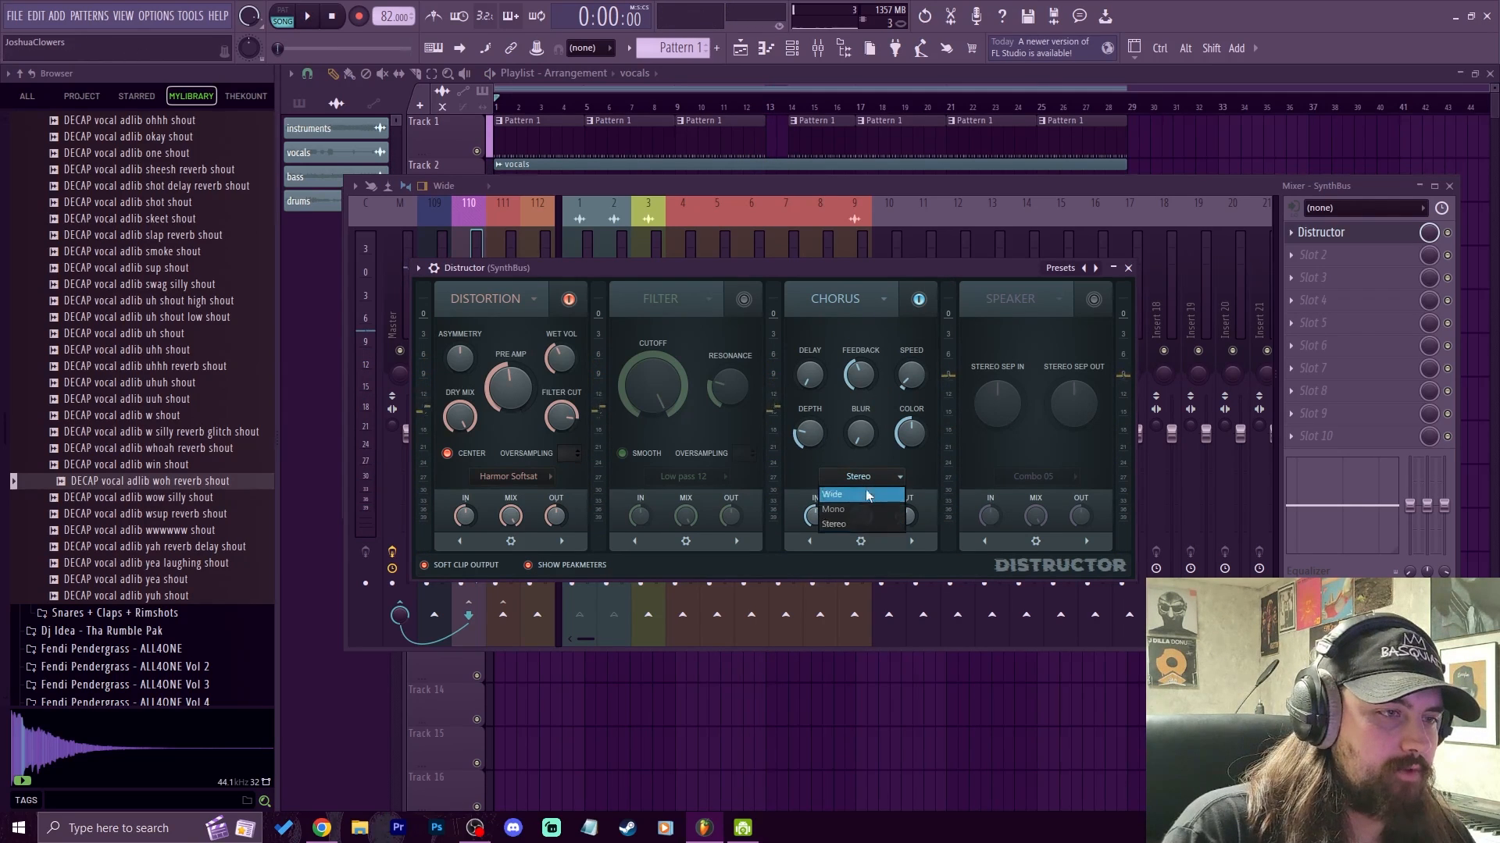
pyautogui.click(958, 477)
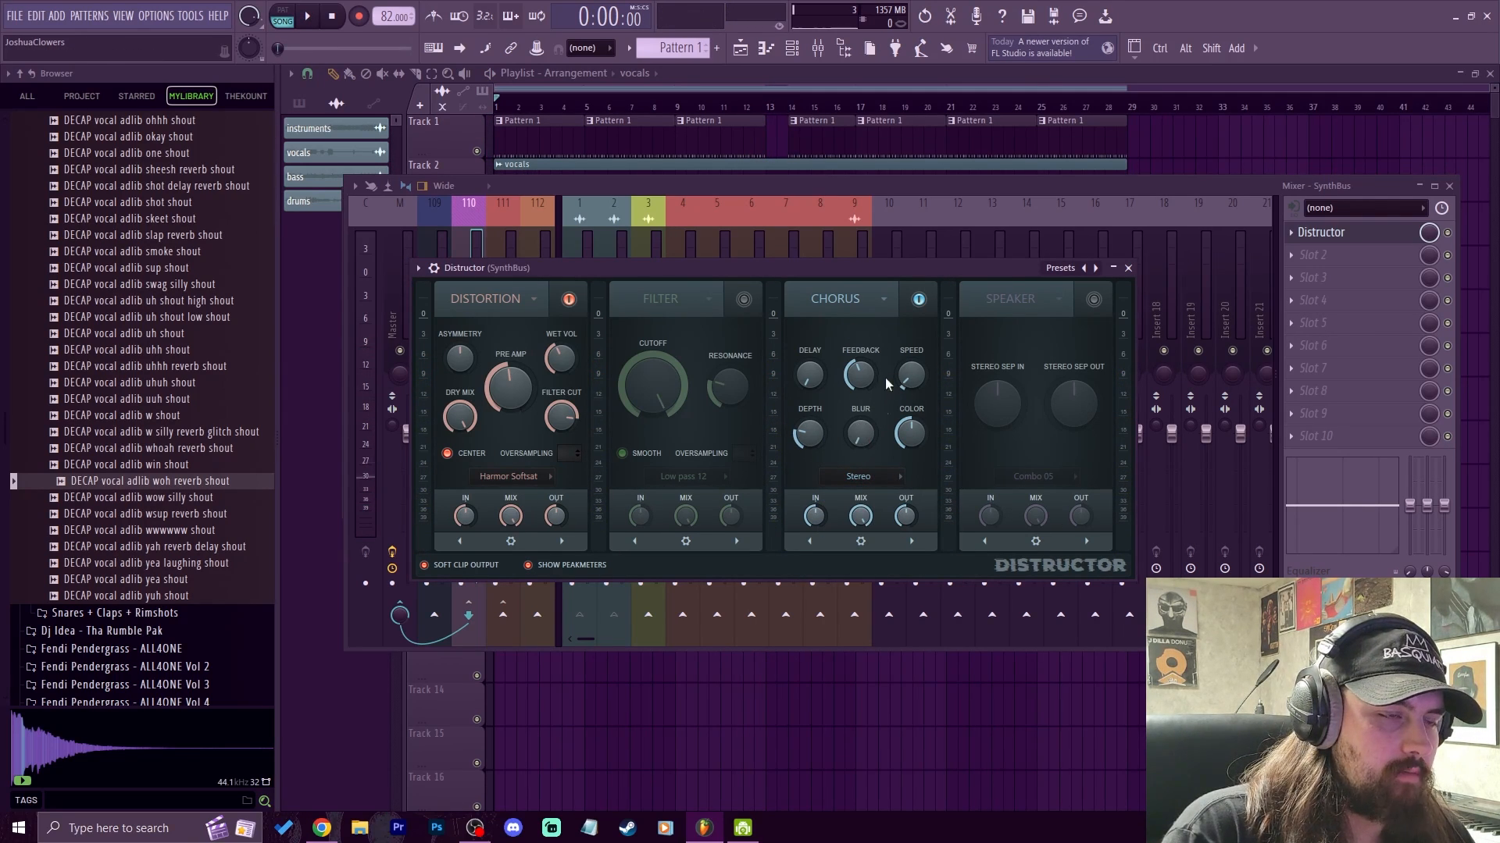
# Step: During playback, reduce the chorus feedback and raise its blur, setting the speed to 0.2 Hz and the mix volume to about 91%
pyautogui.press('space')
pyautogui.moveTo(869, 442); pyautogui.dragTo(869, 431)
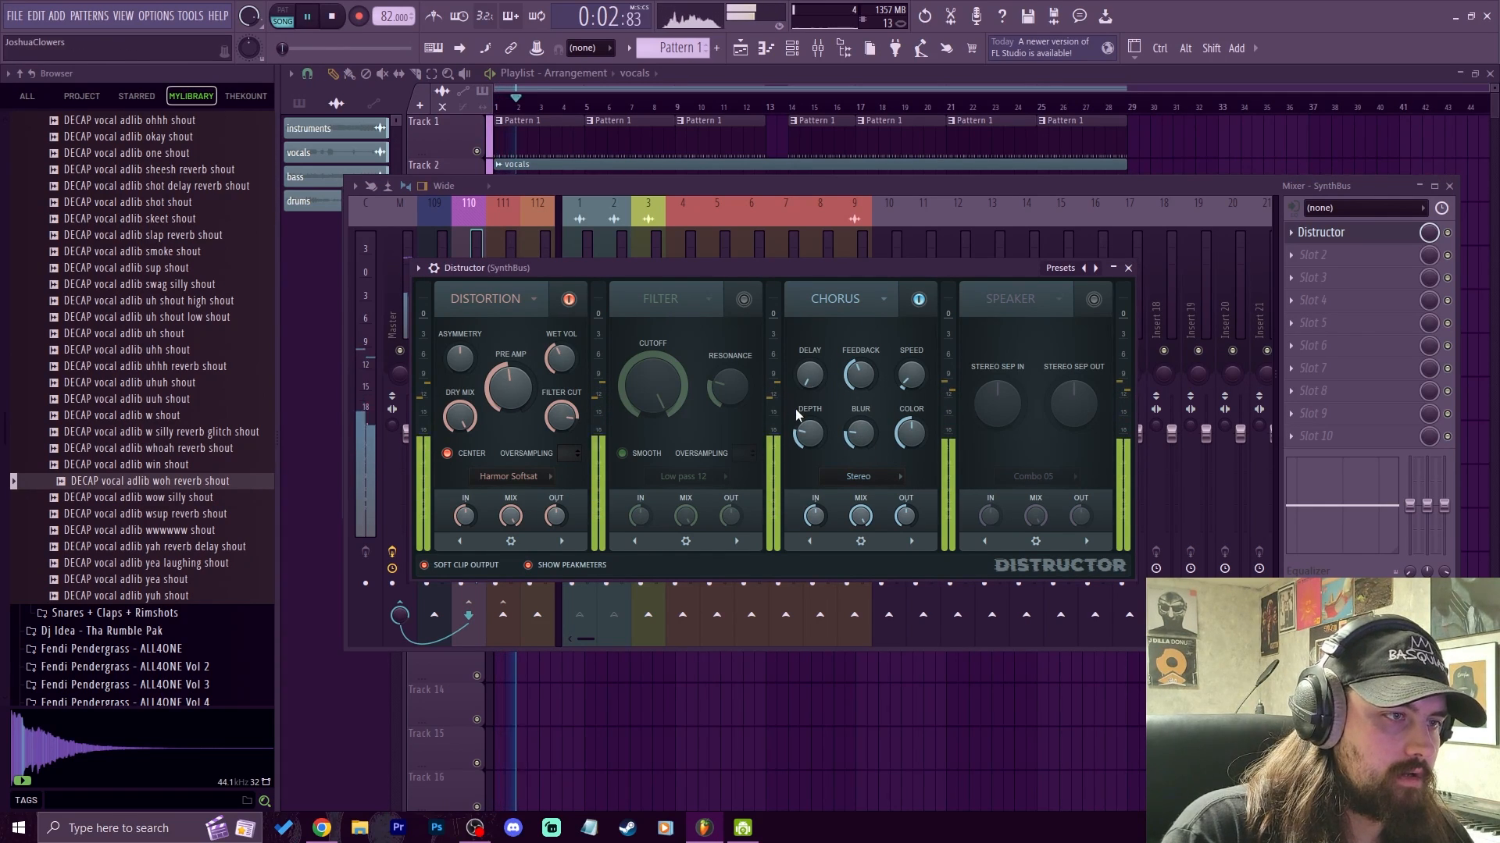
pyautogui.moveTo(812, 379); pyautogui.dragTo(912, 449)
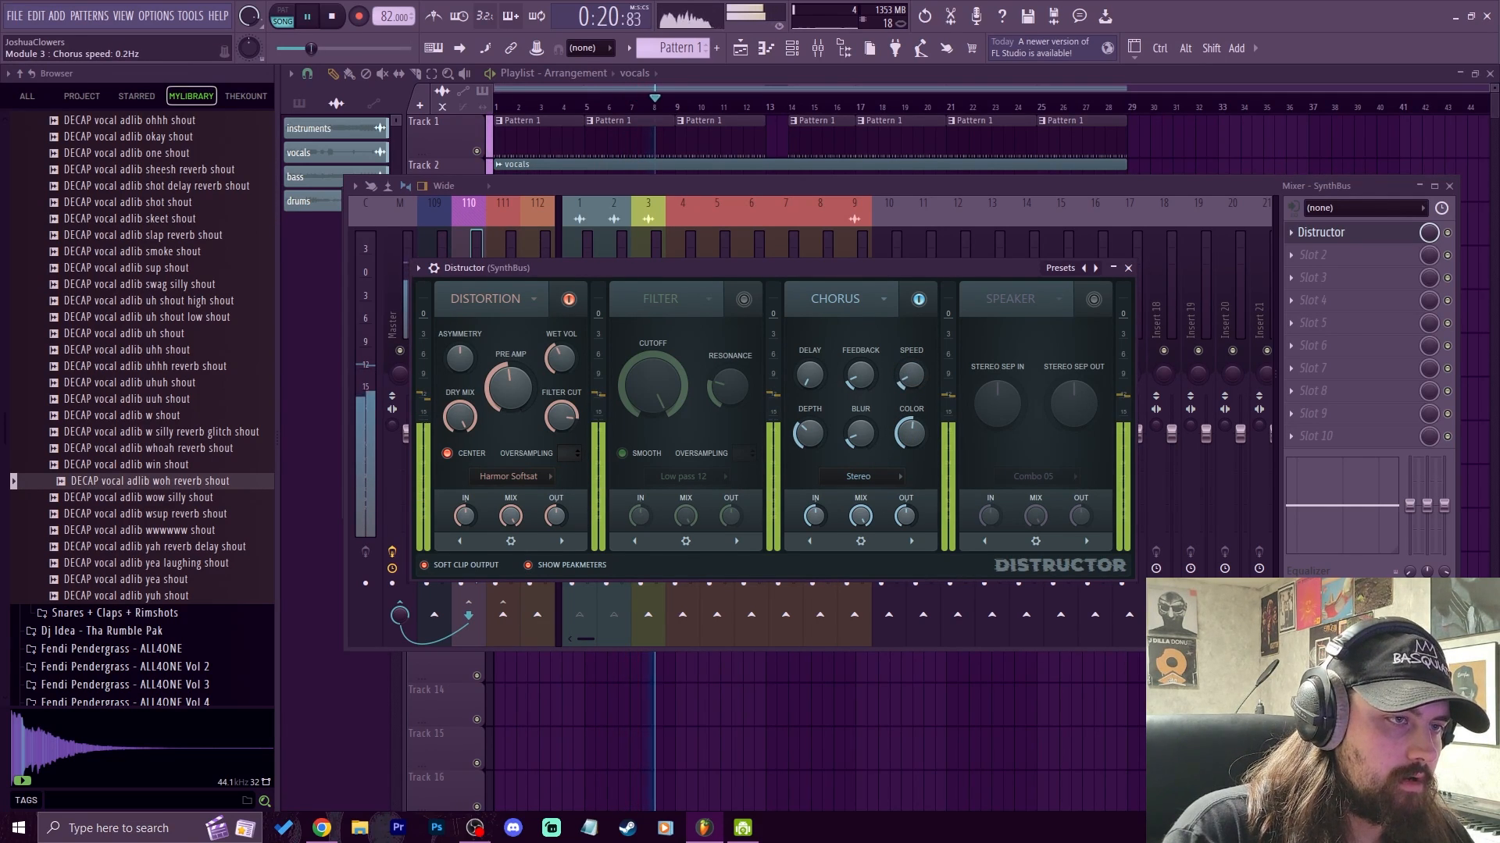
pyautogui.moveTo(861, 433); pyautogui.dragTo(860, 429)
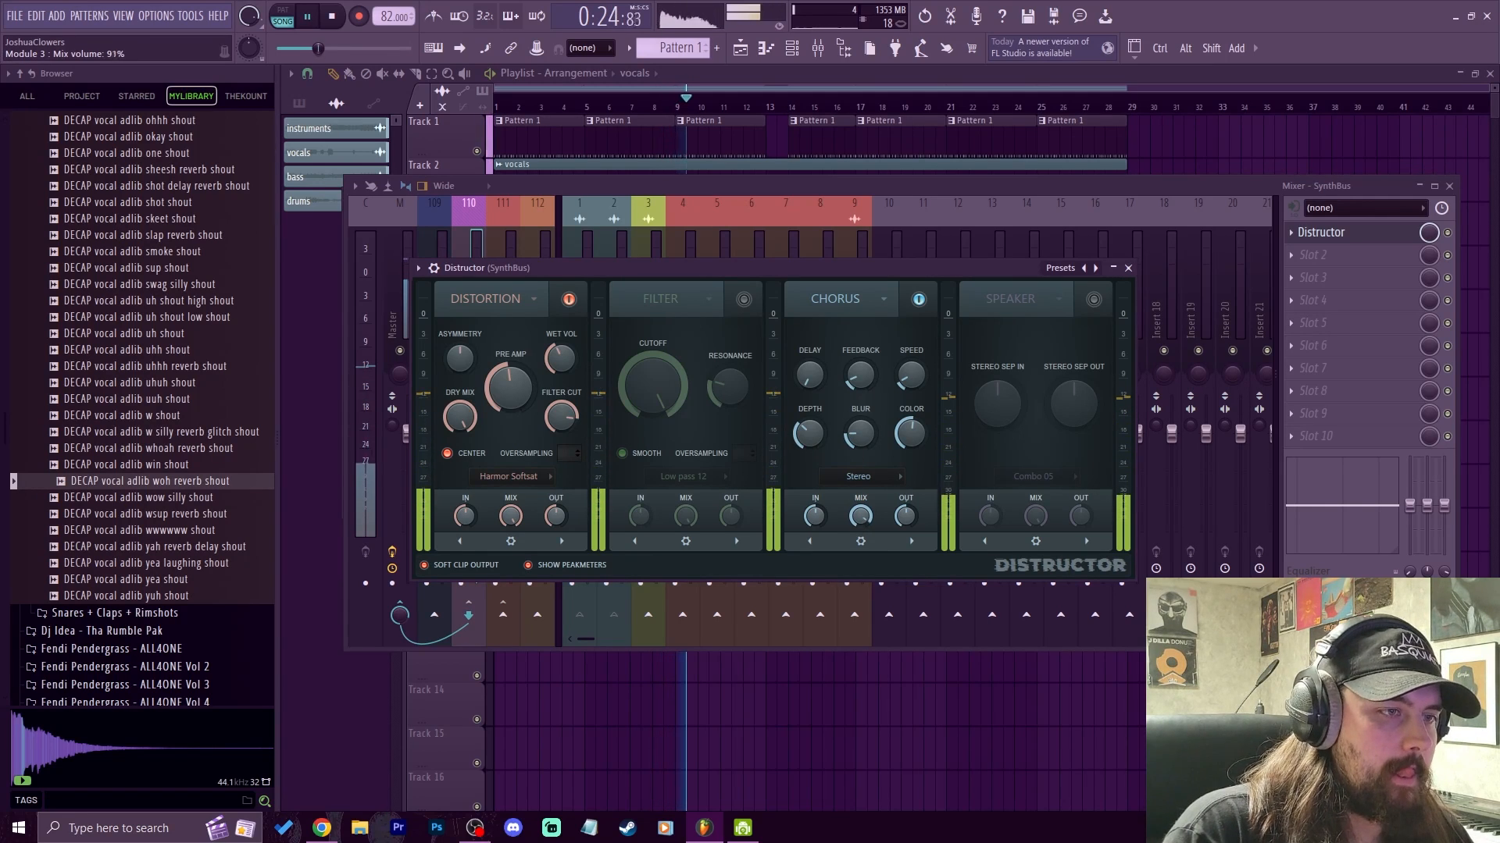
# Step: Try the chorus module ahead of the filter, return it to its original place and lower its input volume to about 1.1 dB
pyautogui.click(810, 541)
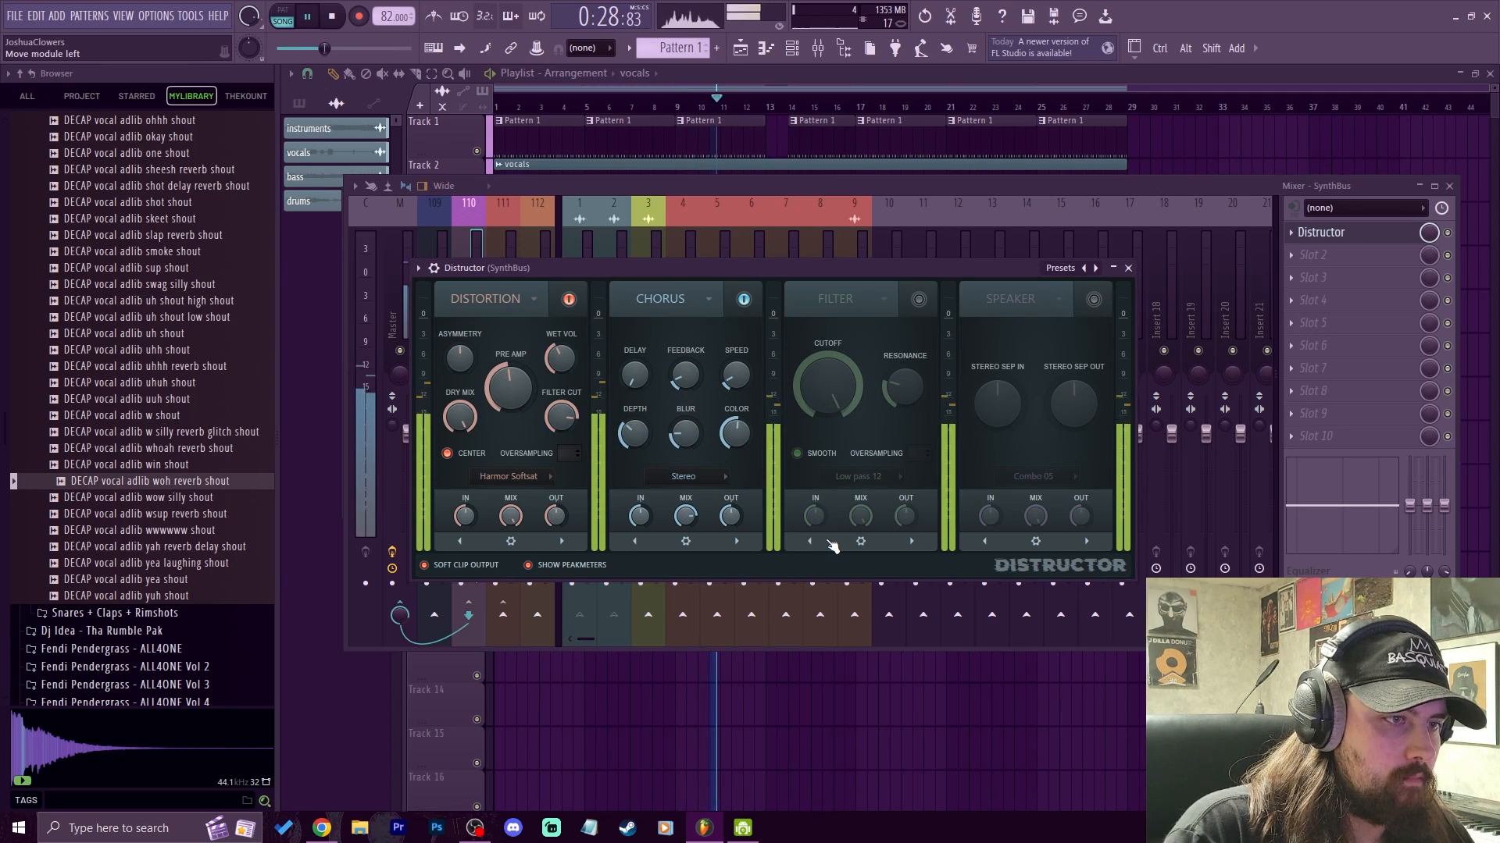
pyautogui.click(749, 545)
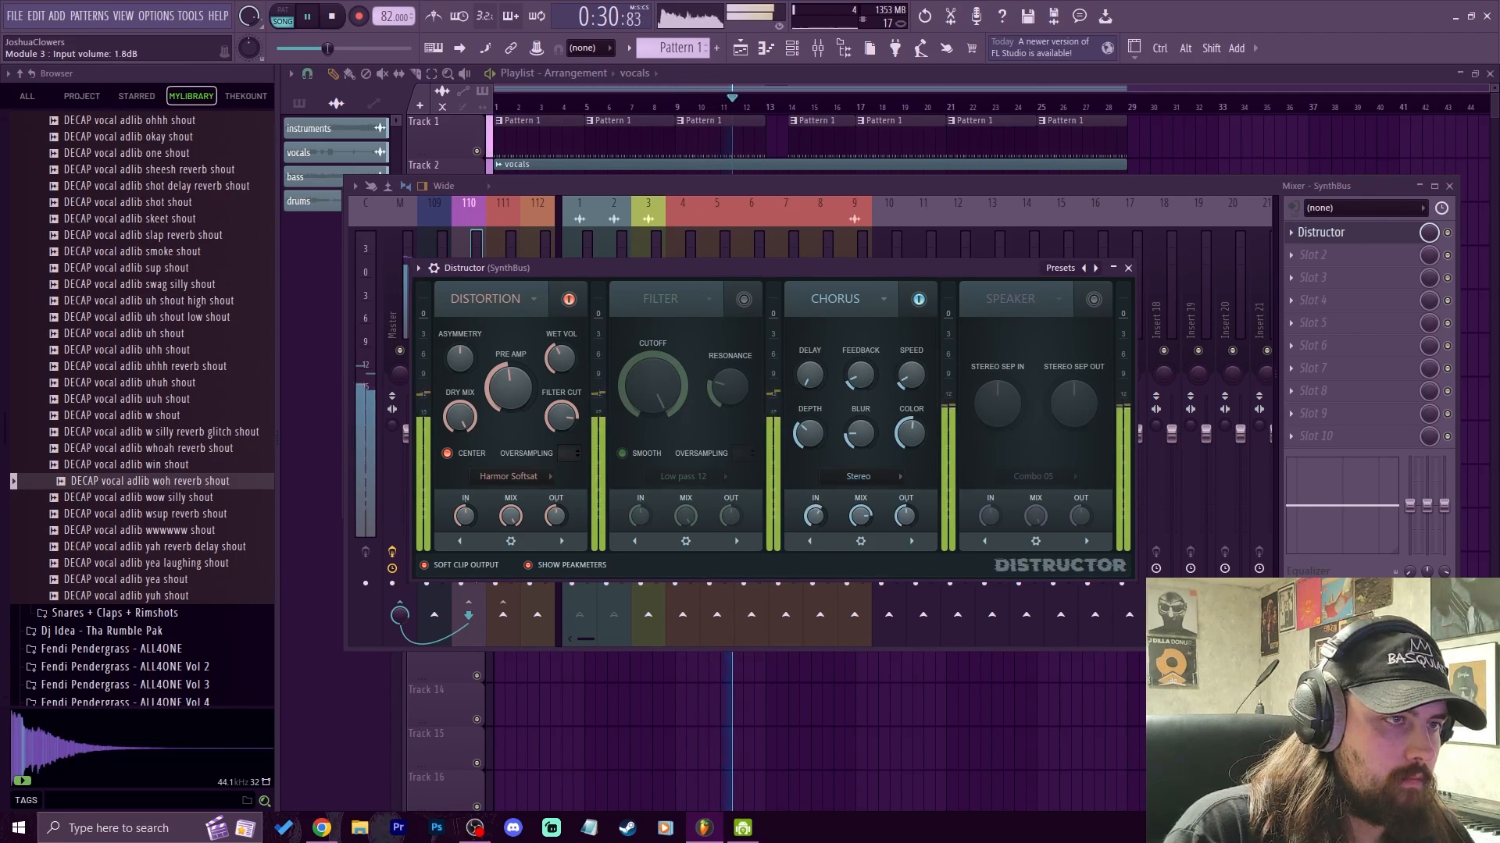
pyautogui.moveTo(815, 516); pyautogui.dragTo(814, 525)
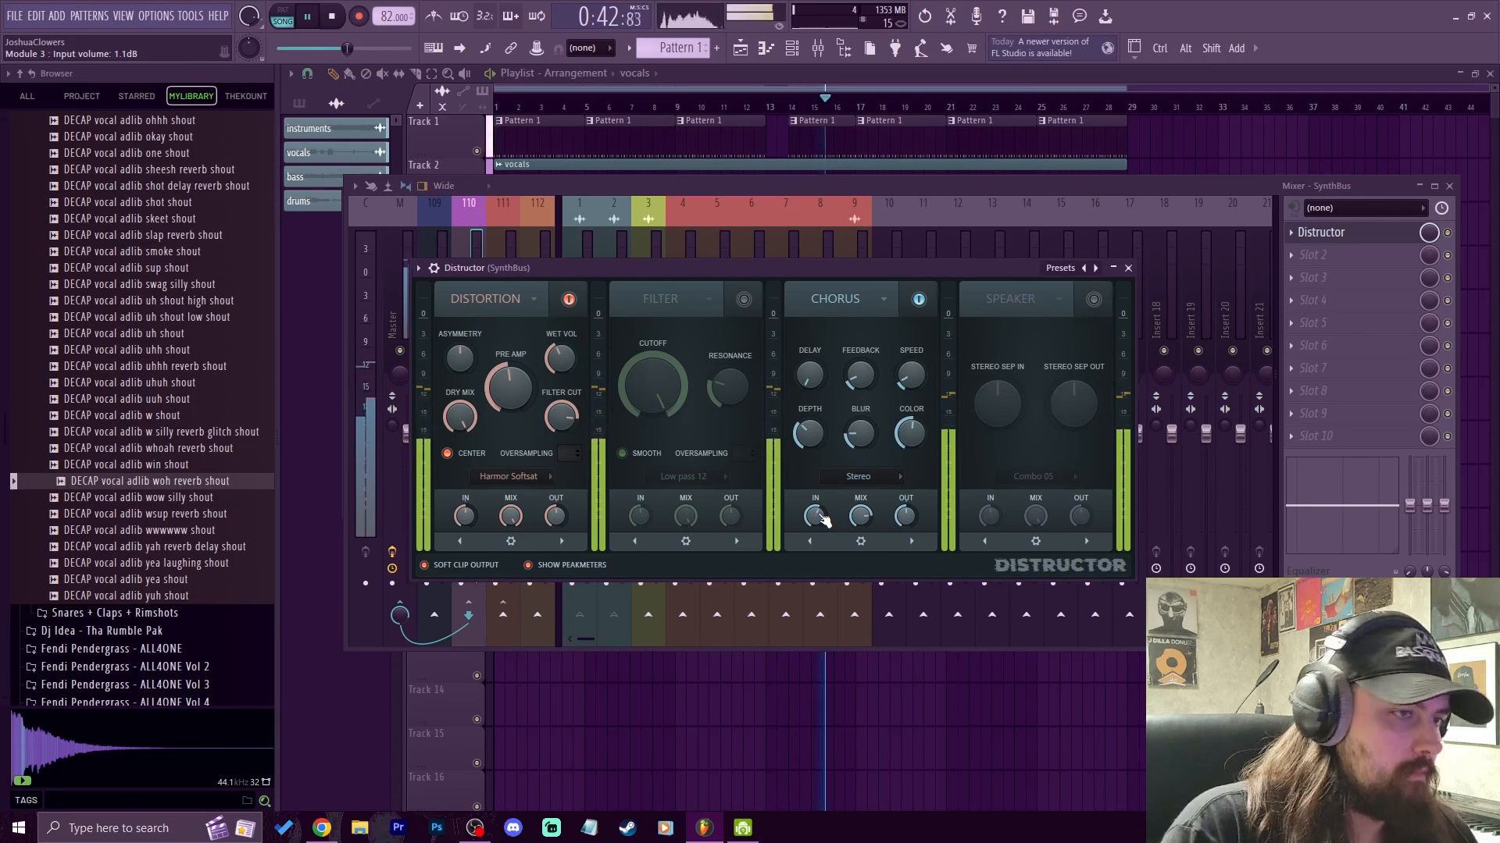
pyautogui.moveTo(817, 521); pyautogui.dragTo(817, 524)
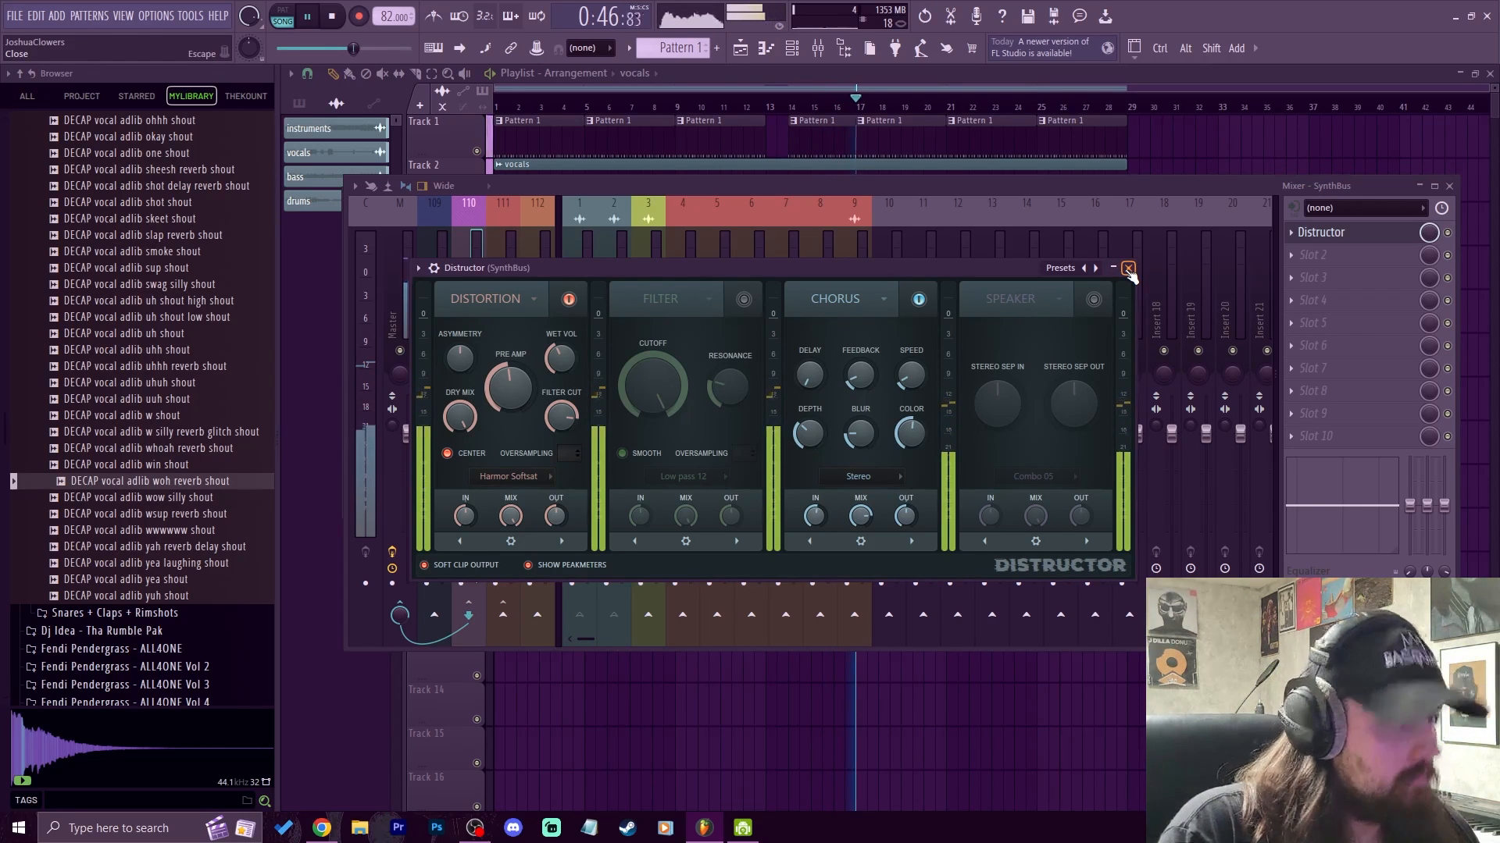
# Step: Stop playback, audition the SynthBus Distructor settings once more and close the effect
pyautogui.press('space')
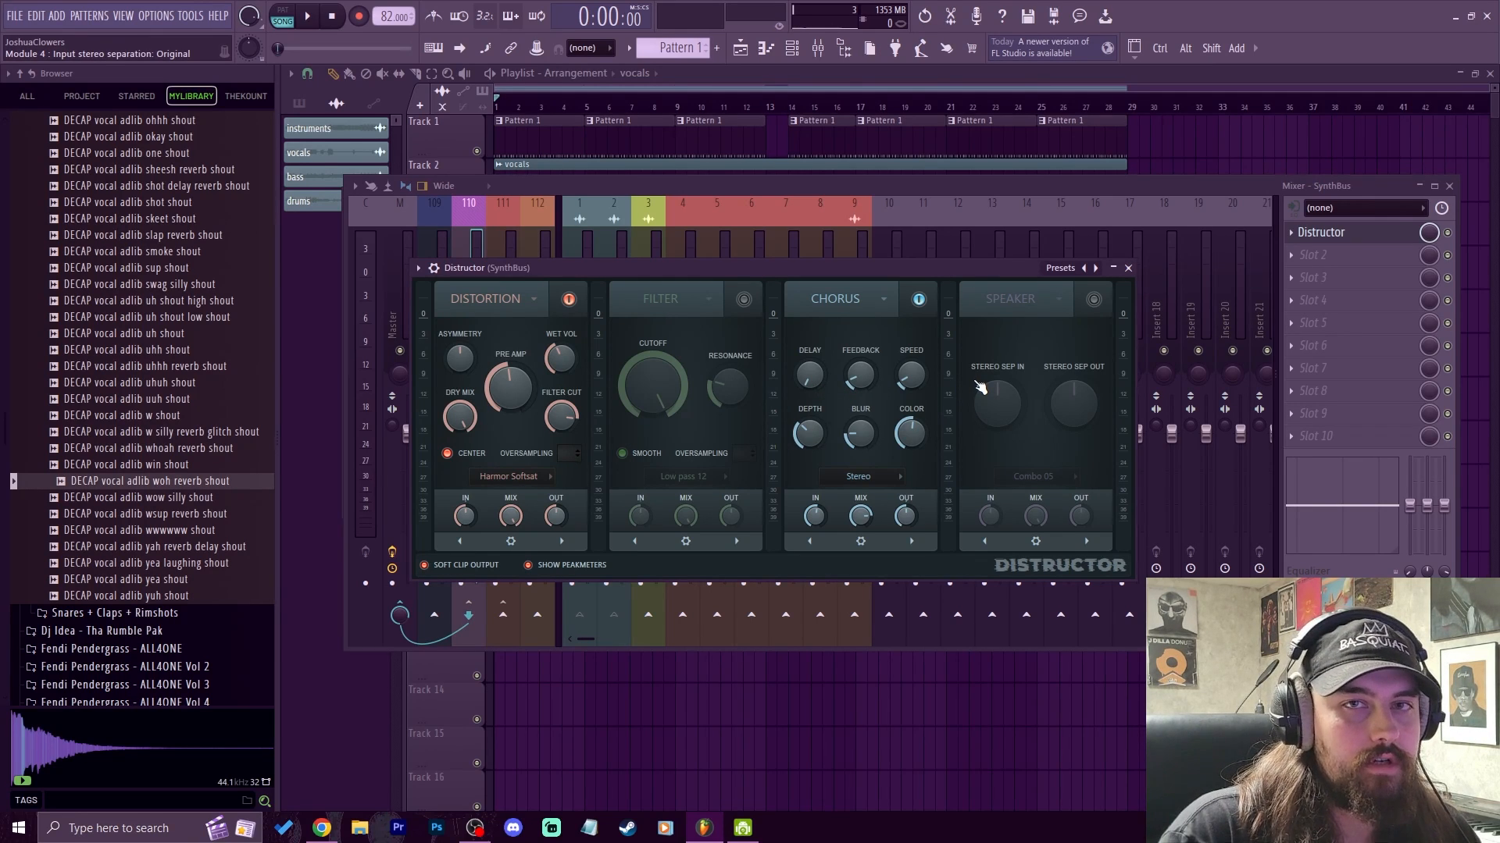
pyautogui.press('space')
pyautogui.press('space')
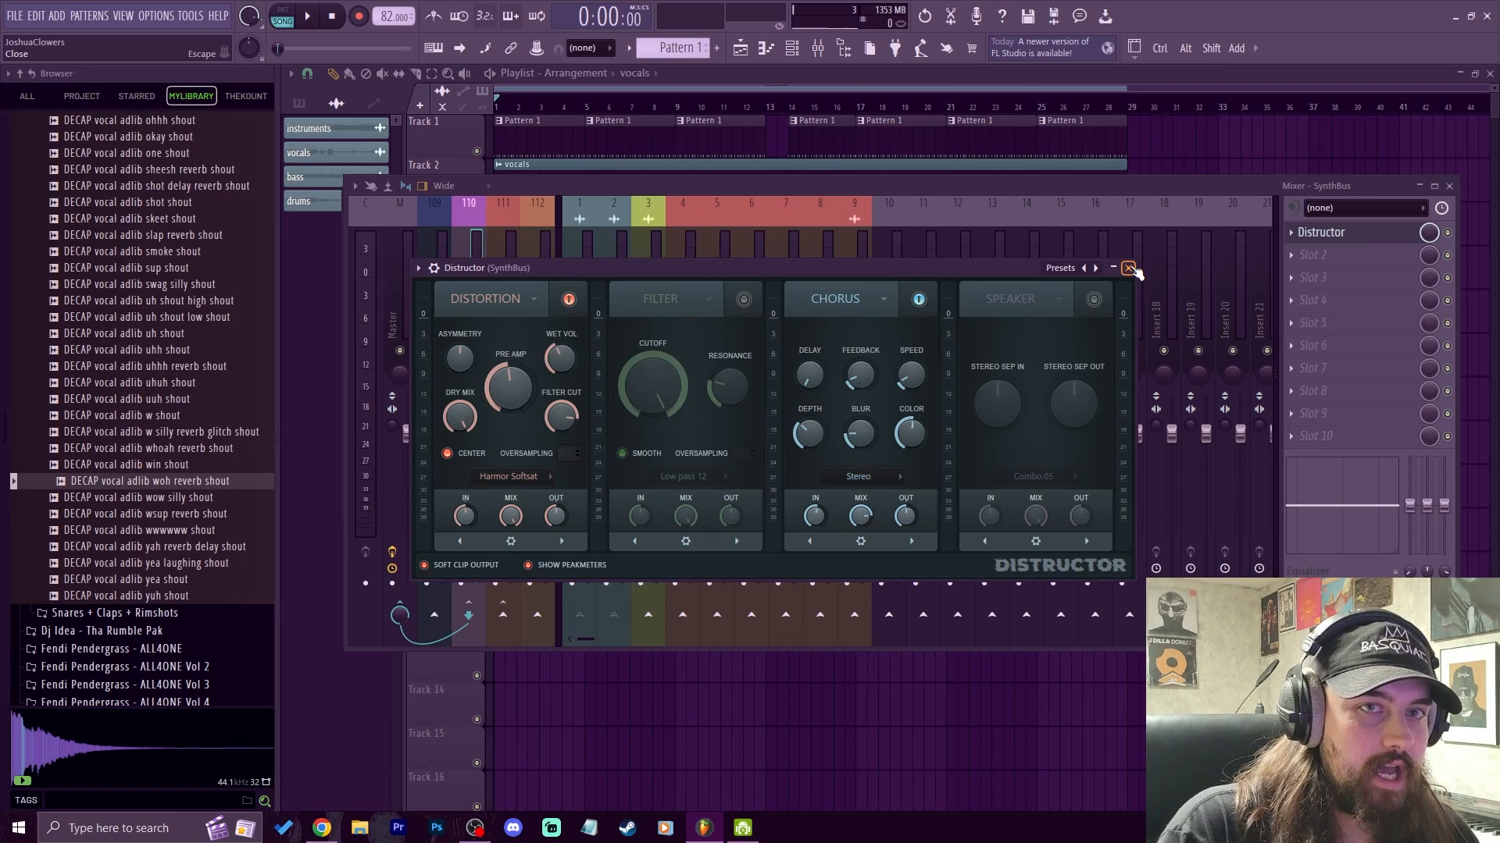
pyautogui.click(1129, 268)
# Step: Load Fruity Parametric EQ 2 in the first effect slot of the instruments track and reposition its window
pyautogui.click(1324, 233)
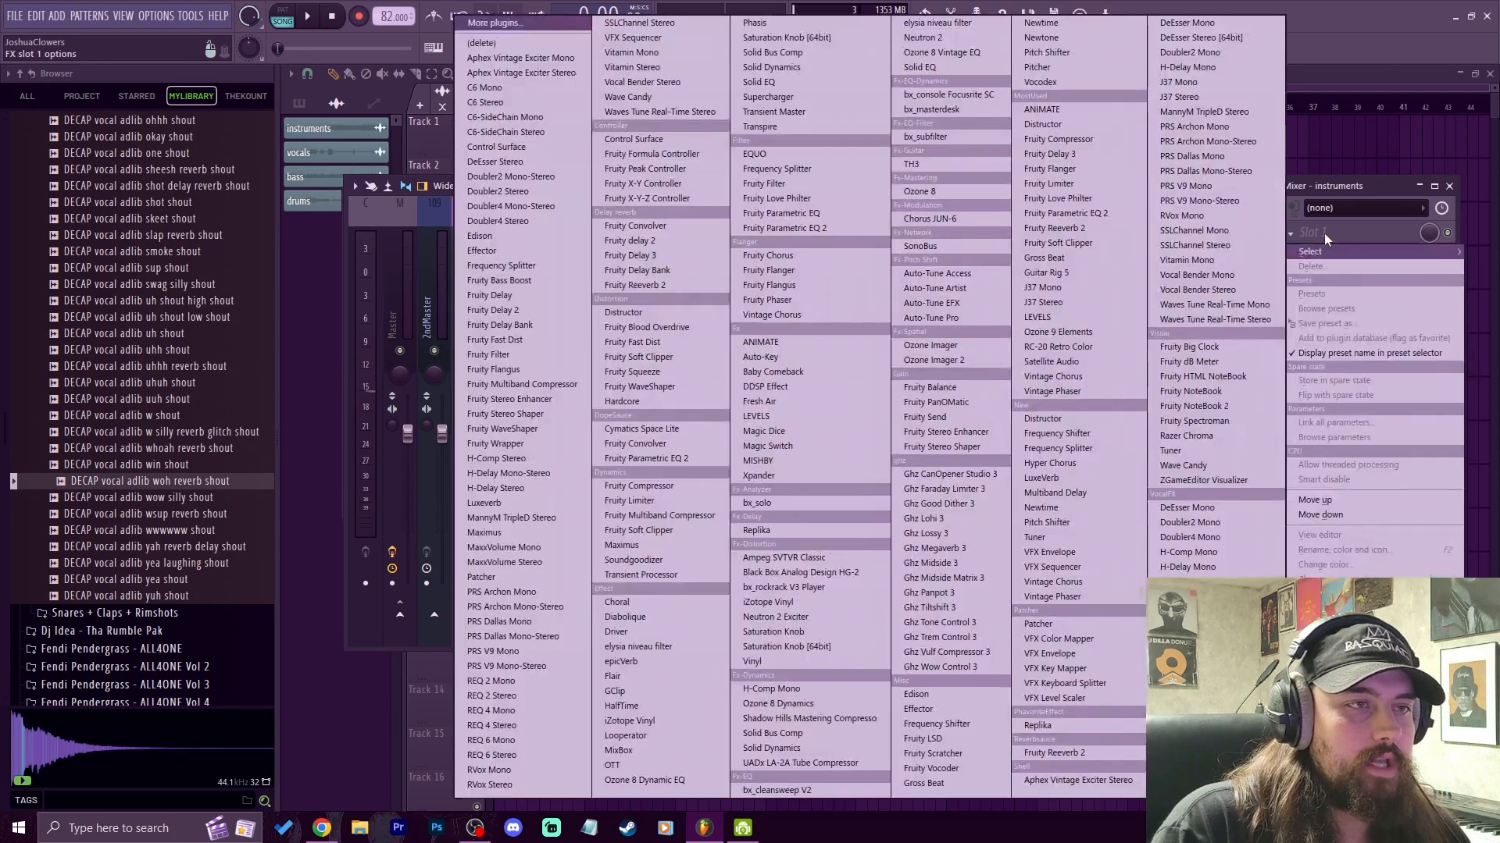
pyautogui.click(1089, 213)
pyautogui.moveTo(697, 220); pyautogui.dragTo(825, 187)
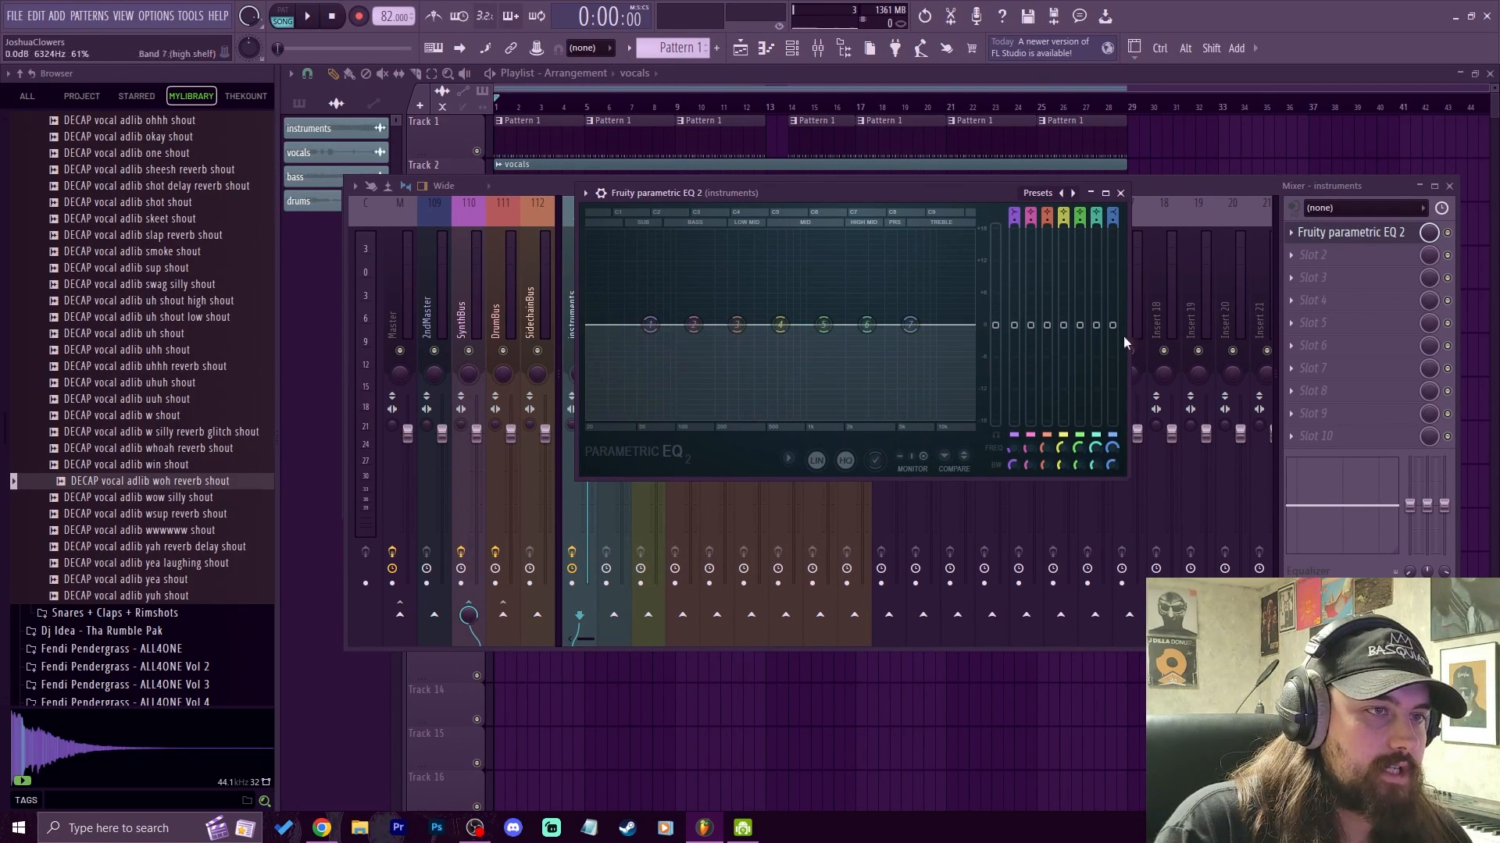
# Step: During playback, roll off the instruments' lows around 97 Hz and extreme highs, with slight boosts around 1317 Hz and in the high mids
pyautogui.press('space')
pyautogui.moveTo(650, 328); pyautogui.dragTo(675, 420)
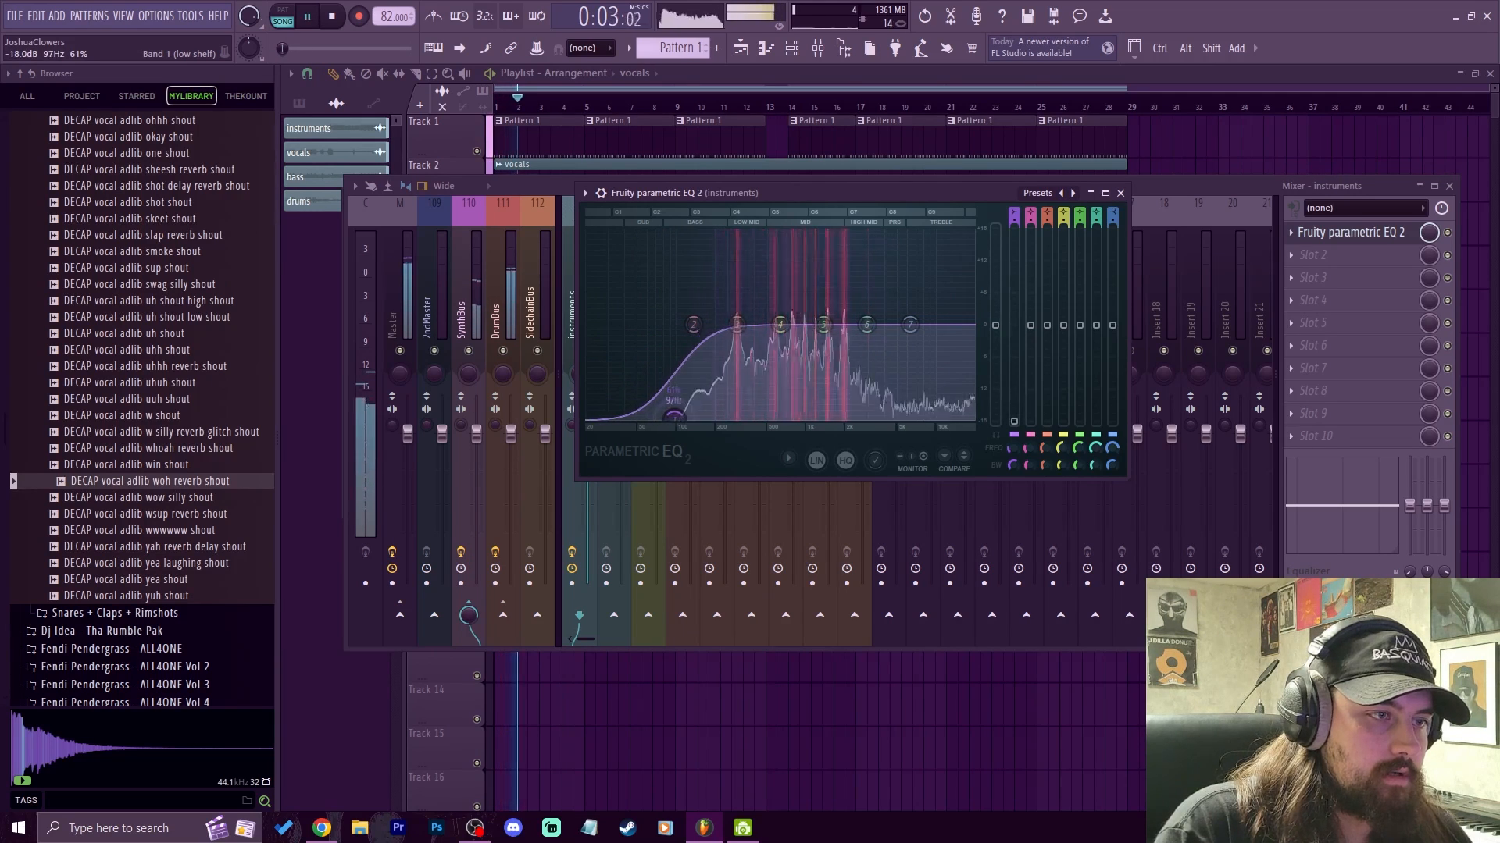
pyautogui.moveTo(779, 325)
pyautogui.mouseDown()
pyautogui.moveTo(827, 329)
pyautogui.moveTo(787, 323)
pyautogui.mouseUp()
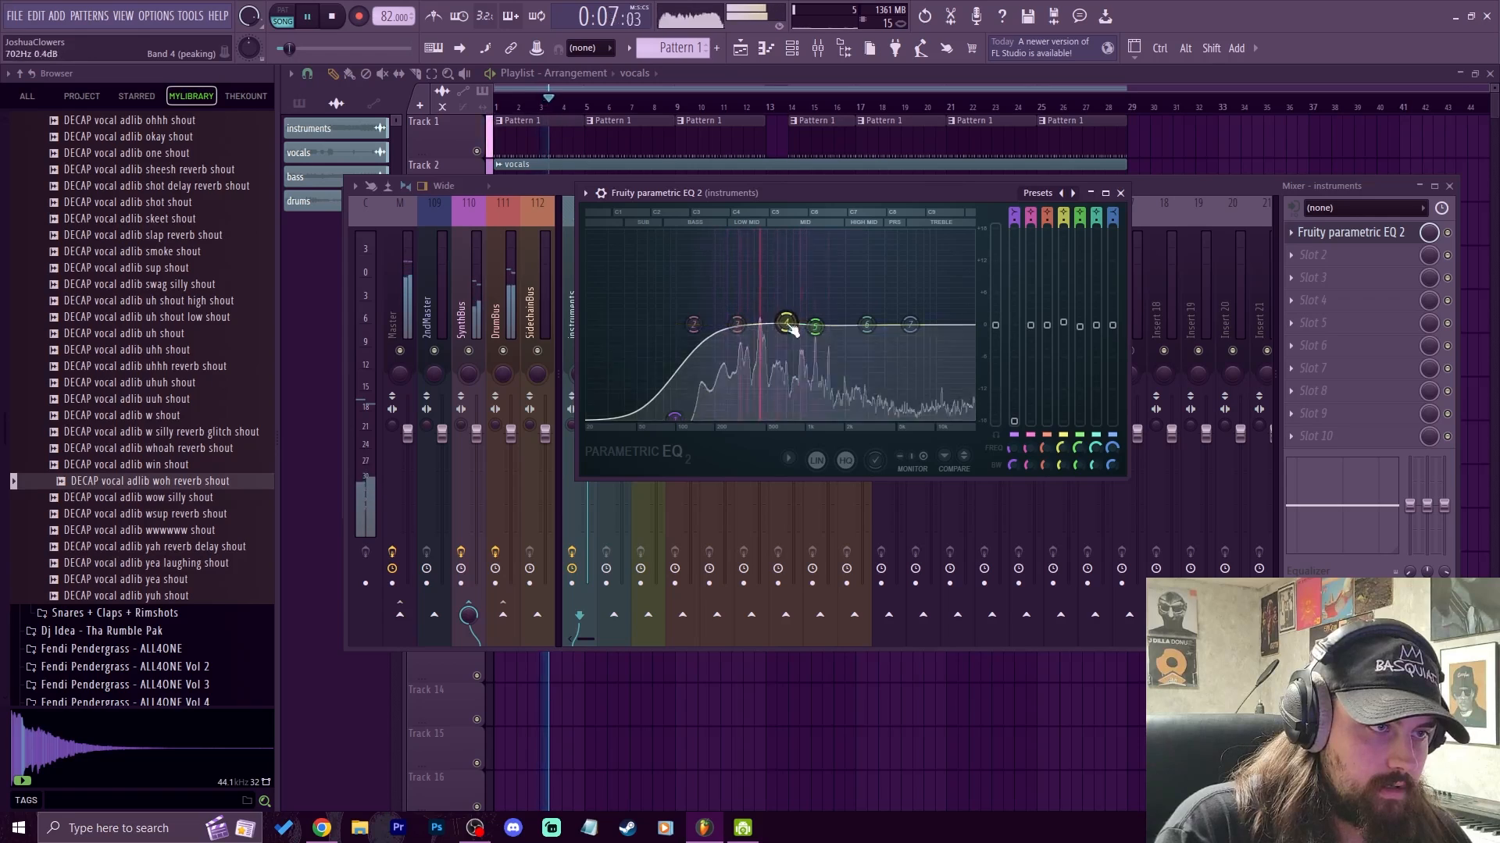
pyautogui.moveTo(910, 324); pyautogui.dragTo(968, 416)
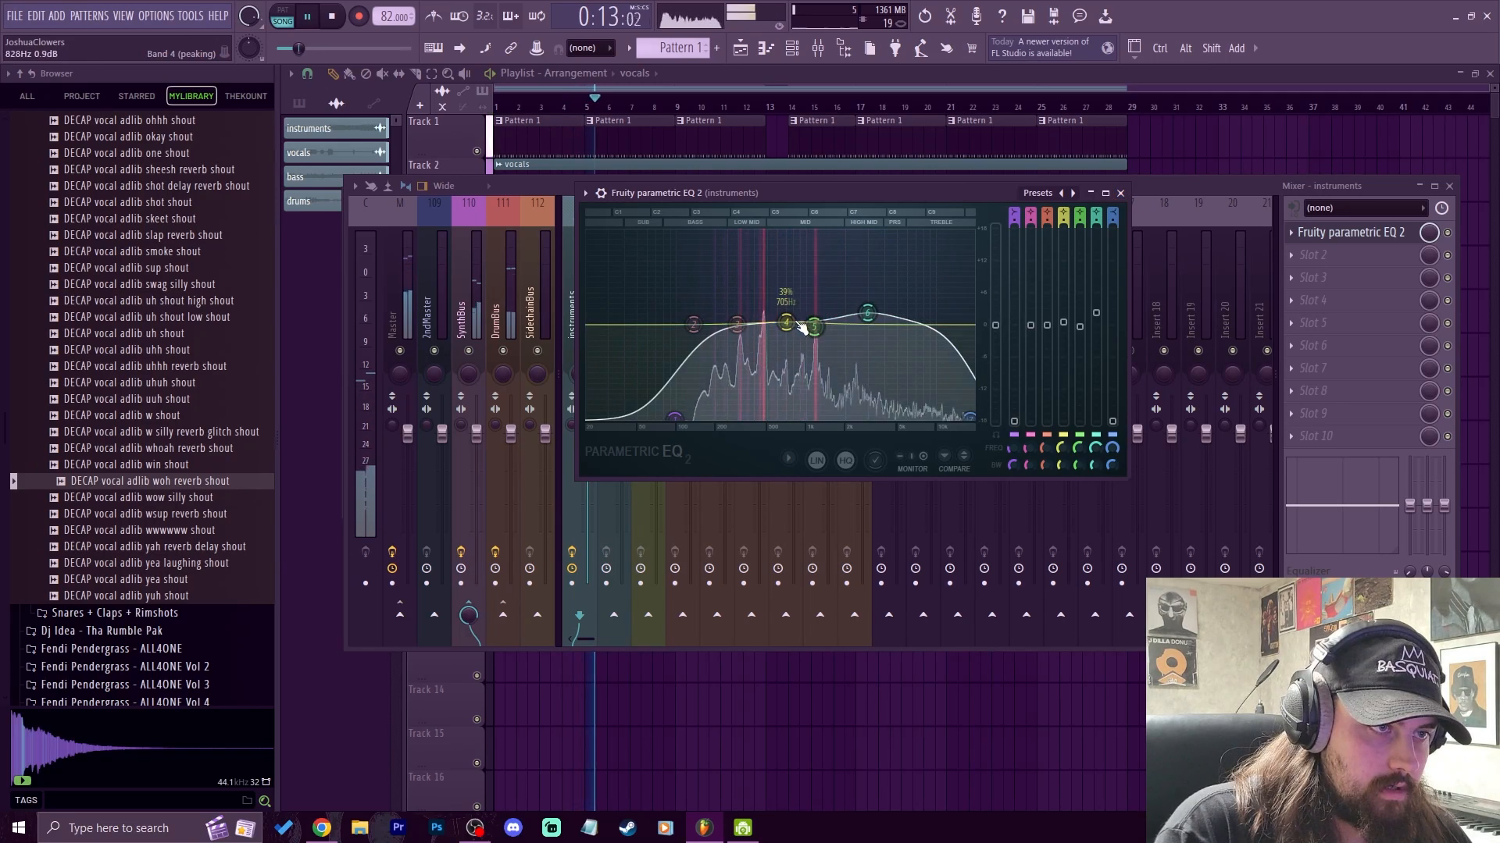
pyautogui.moveTo(789, 319); pyautogui.dragTo(823, 324)
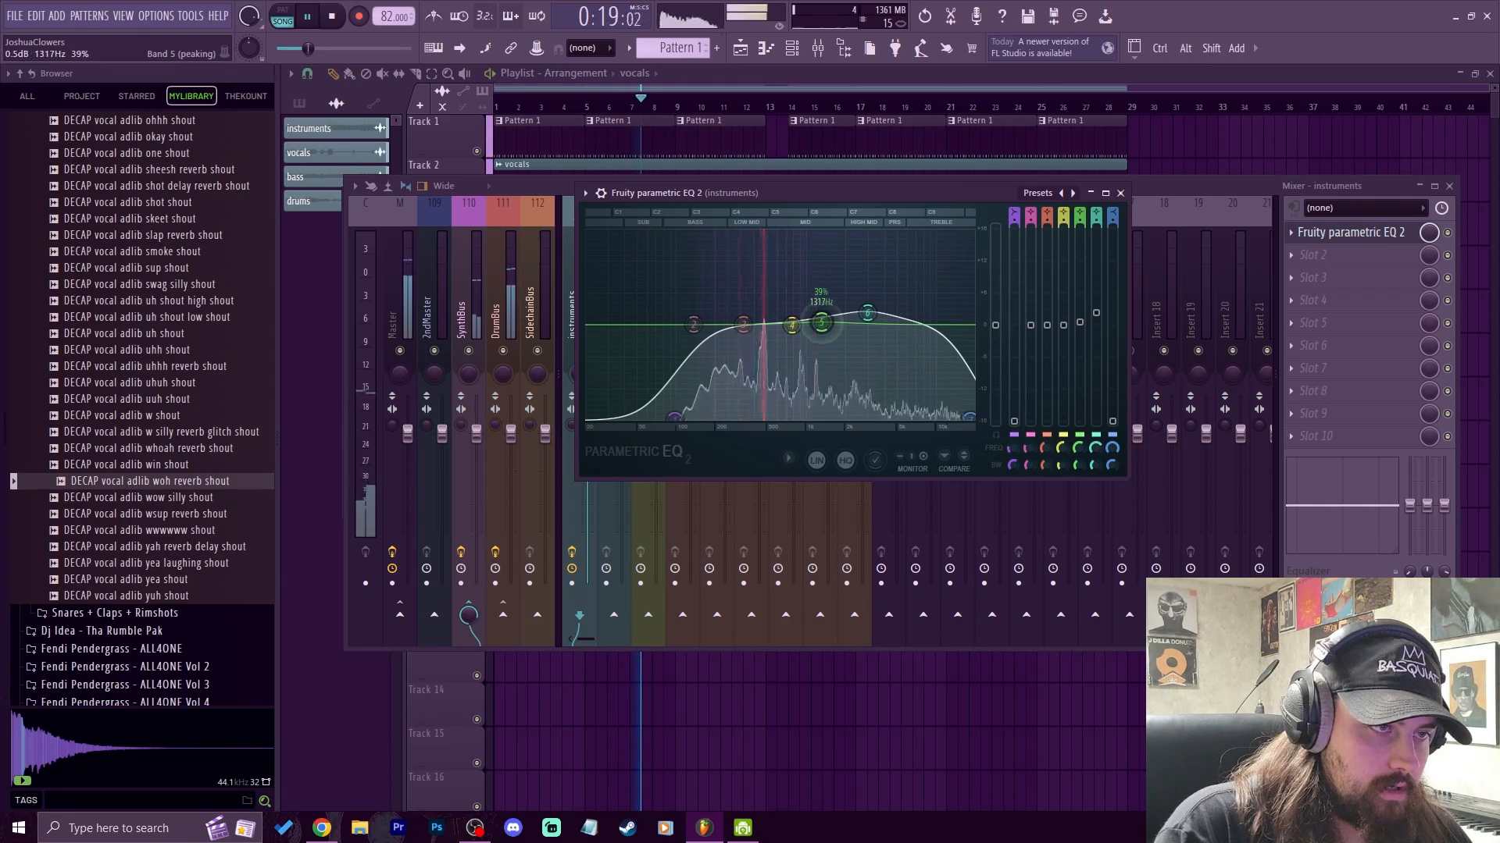
pyautogui.click(1120, 193)
# Step: Stop playback and load Fruity Parametric EQ 2 in the first effect slot of the vocals track
pyautogui.click(615, 303)
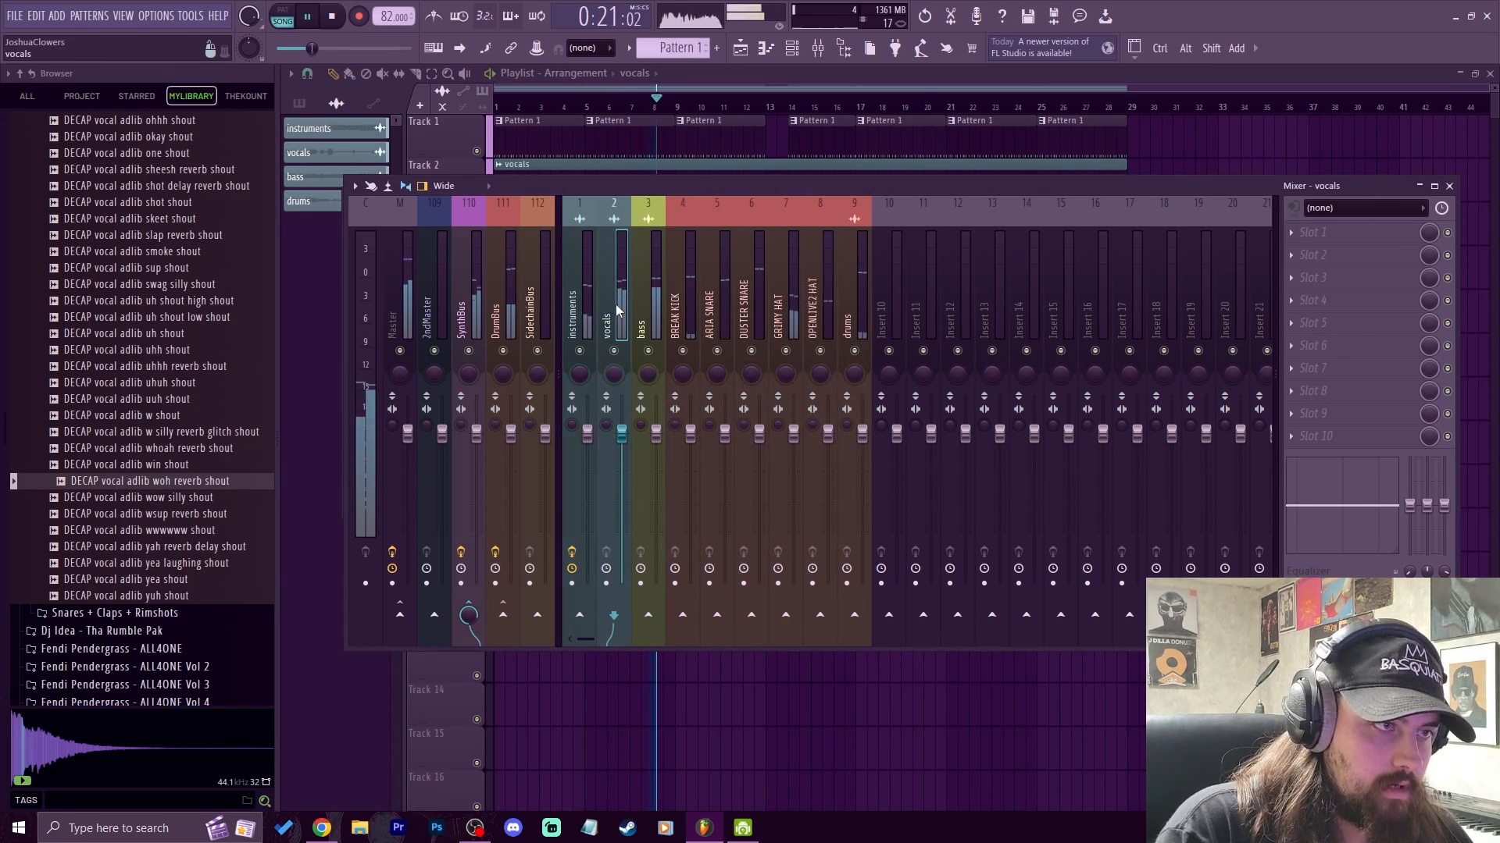
pyautogui.press('space')
pyautogui.click(1320, 233)
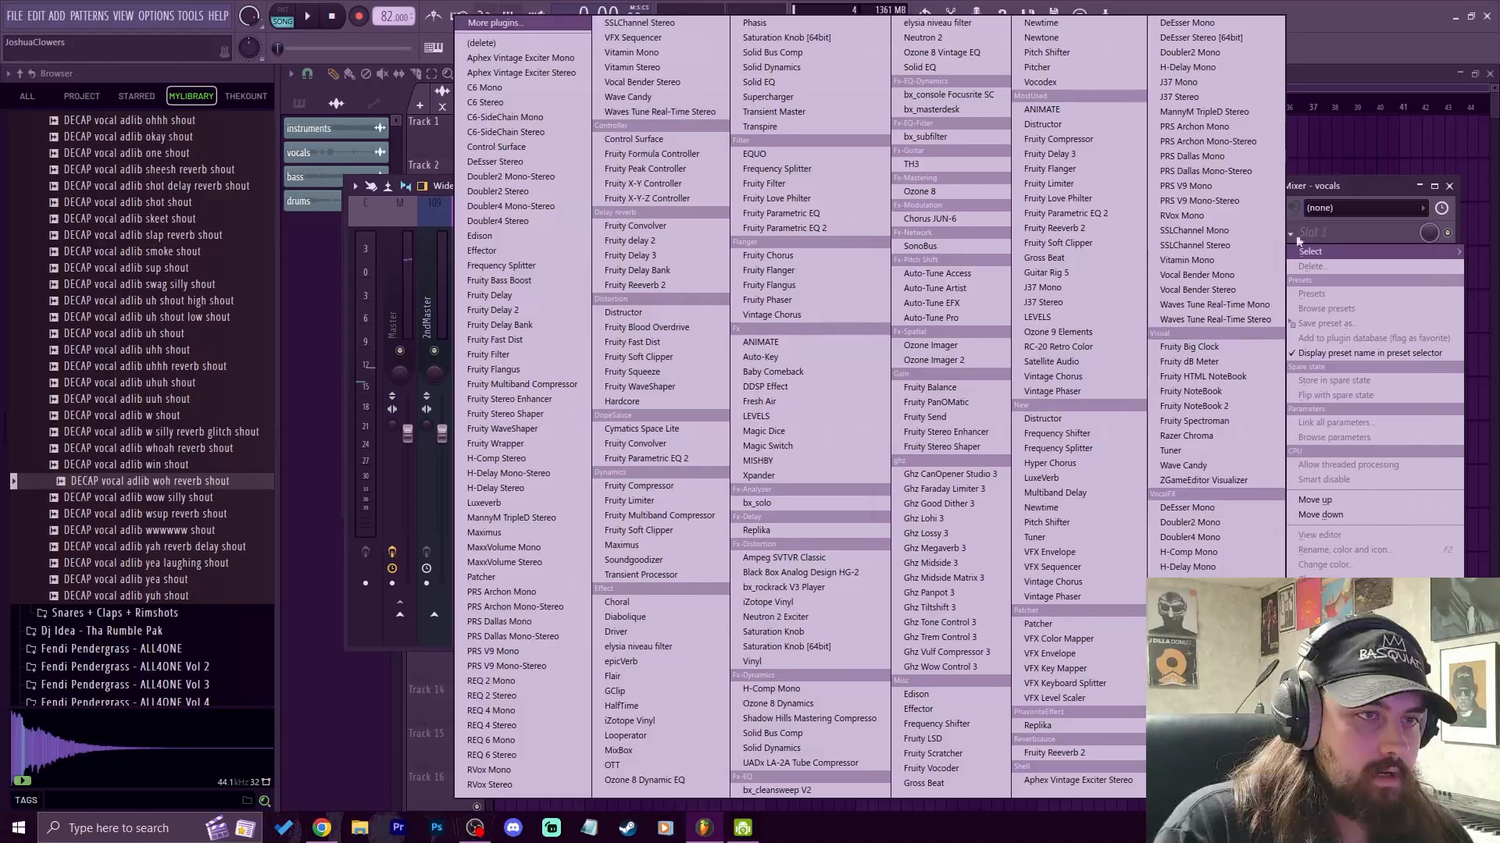
pyautogui.click(1079, 211)
pyautogui.moveTo(709, 274); pyautogui.dragTo(1058, 171)
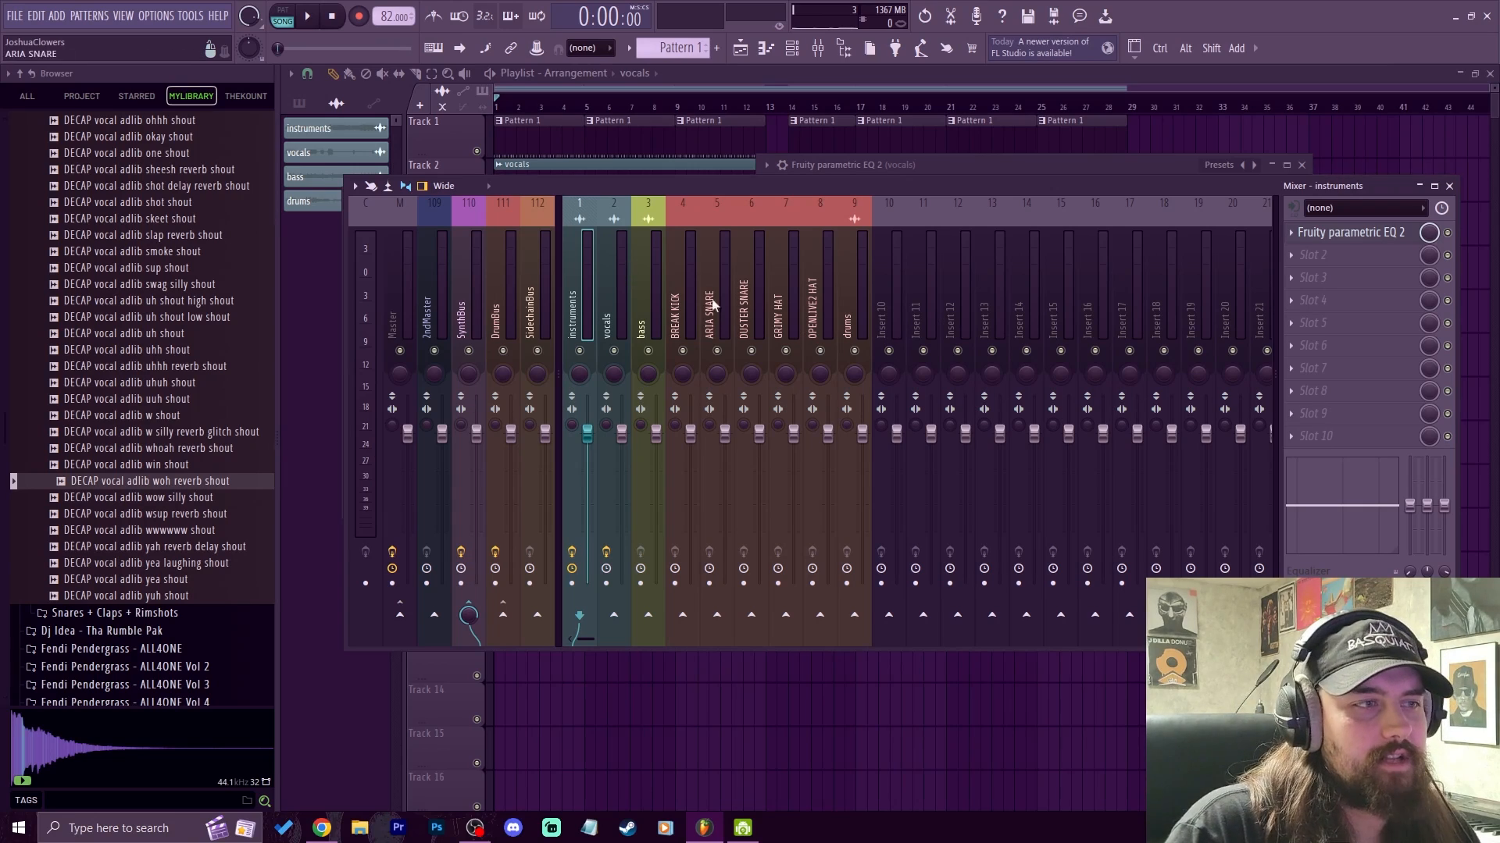
# Step: During playback, roll off the vocals' low end with EQ band 1 and dip bands 4 and 5 slightly, band 4 at about 632 Hz
pyautogui.click(615, 306)
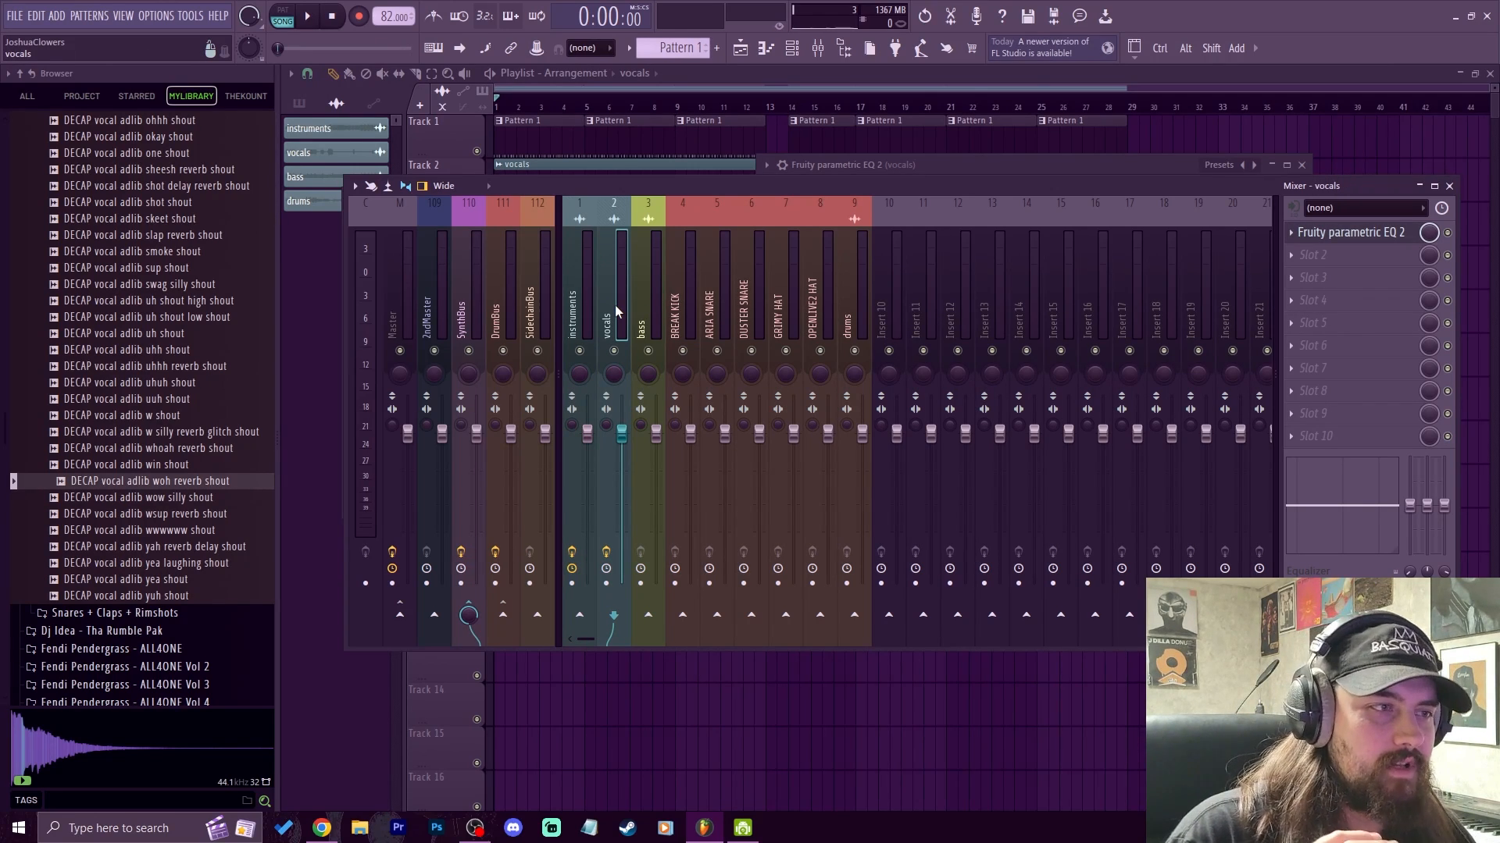
pyautogui.press('space')
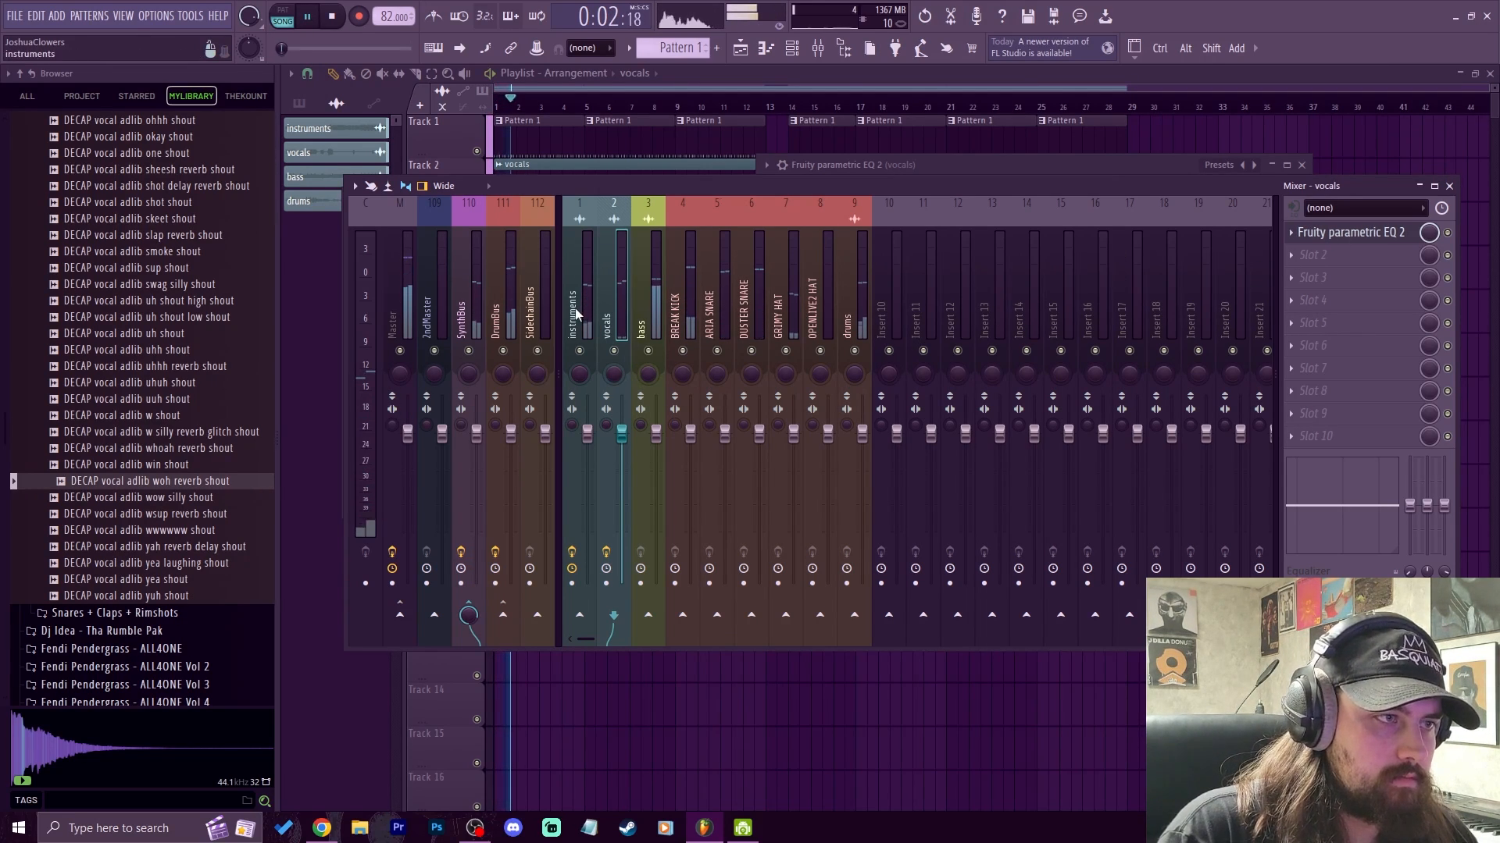
pyautogui.click(1329, 253)
pyautogui.click(1359, 235)
pyautogui.click(1362, 236)
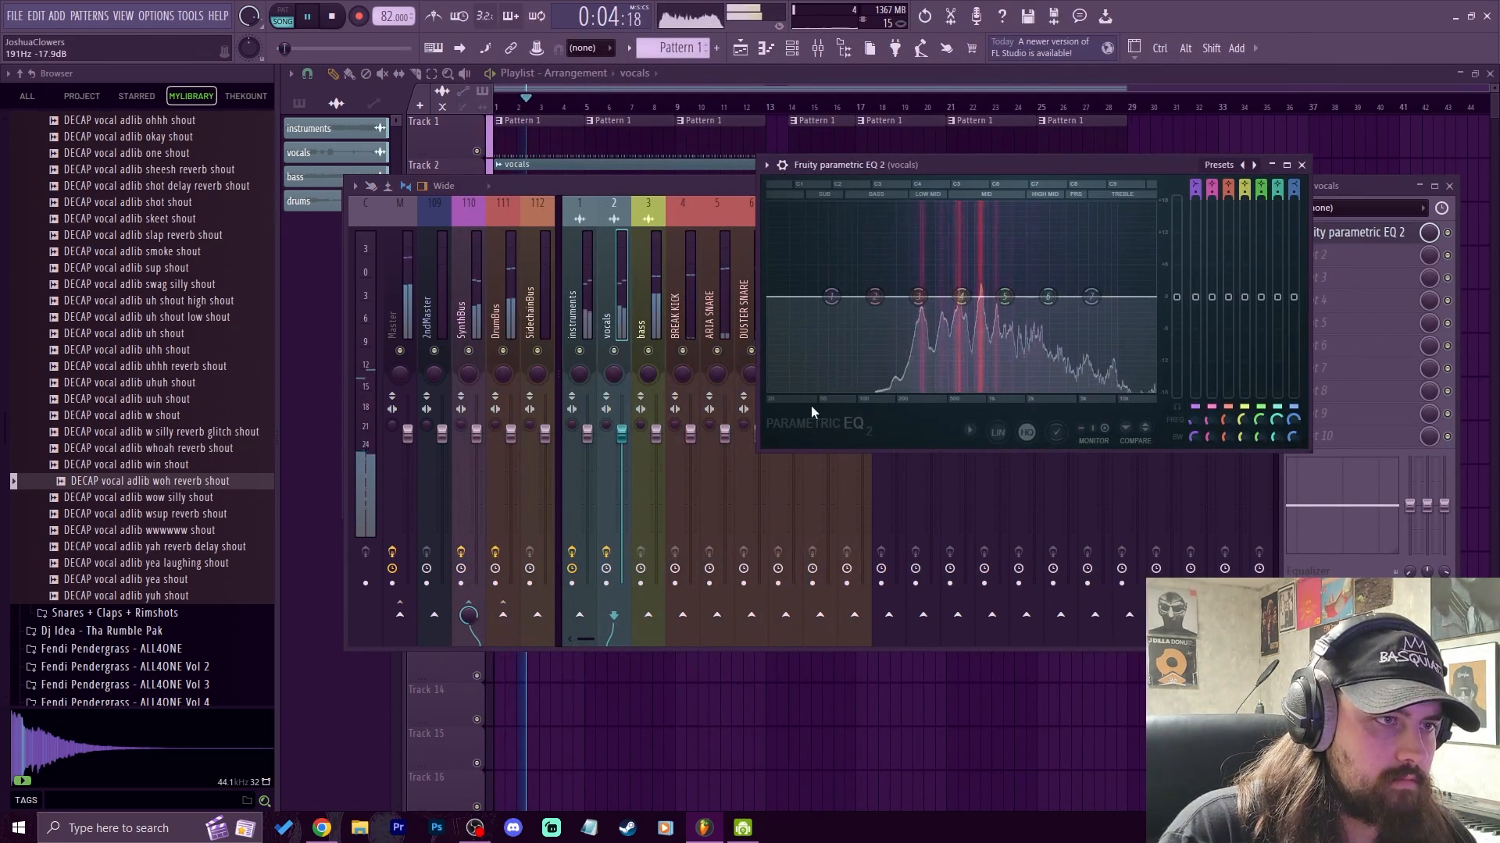
pyautogui.moveTo(831, 296); pyautogui.dragTo(856, 388)
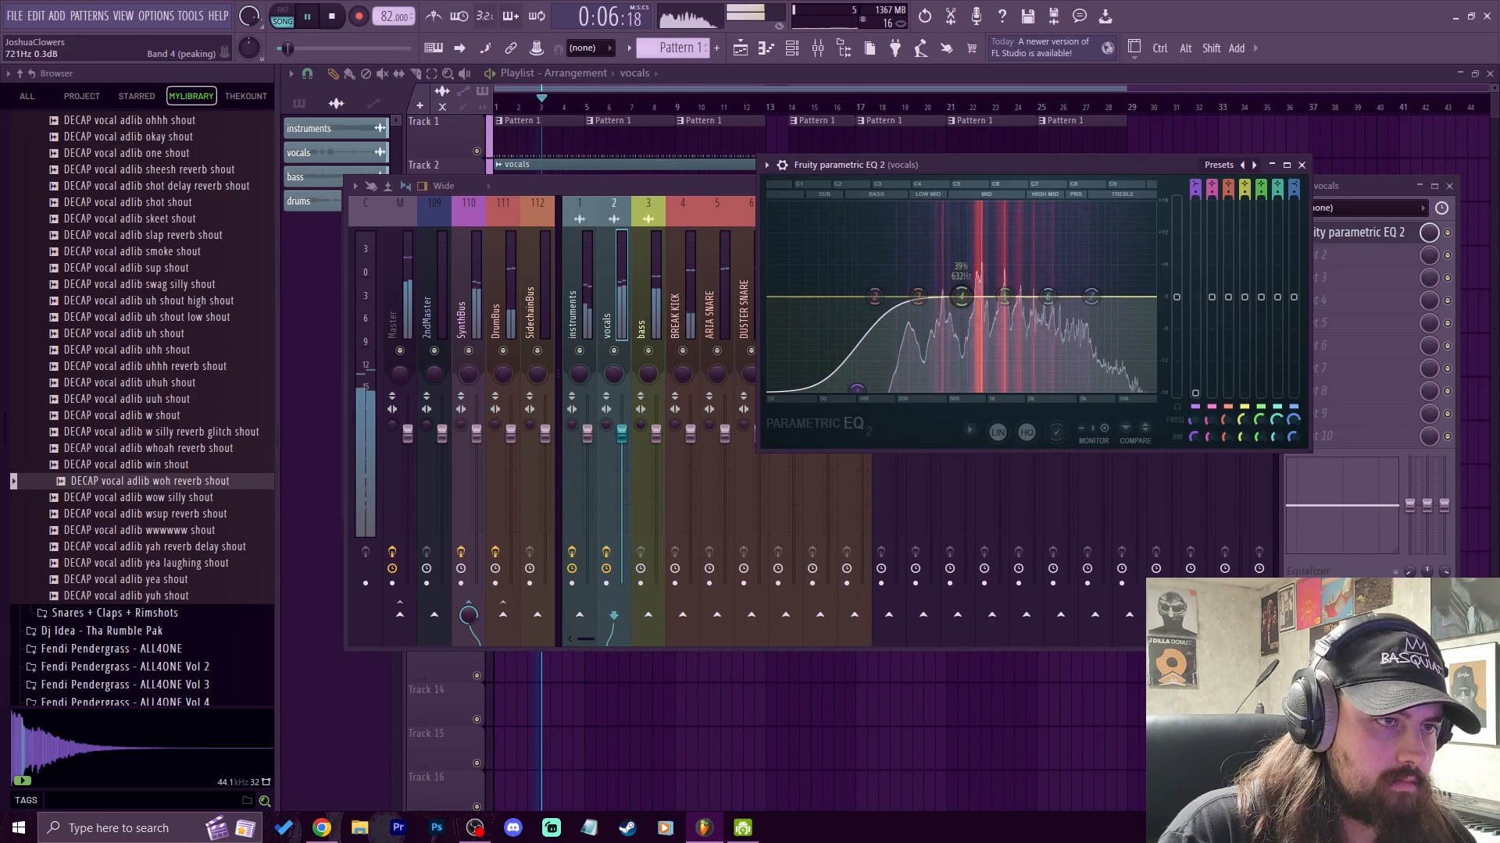
pyautogui.moveTo(962, 297); pyautogui.dragTo(1008, 301)
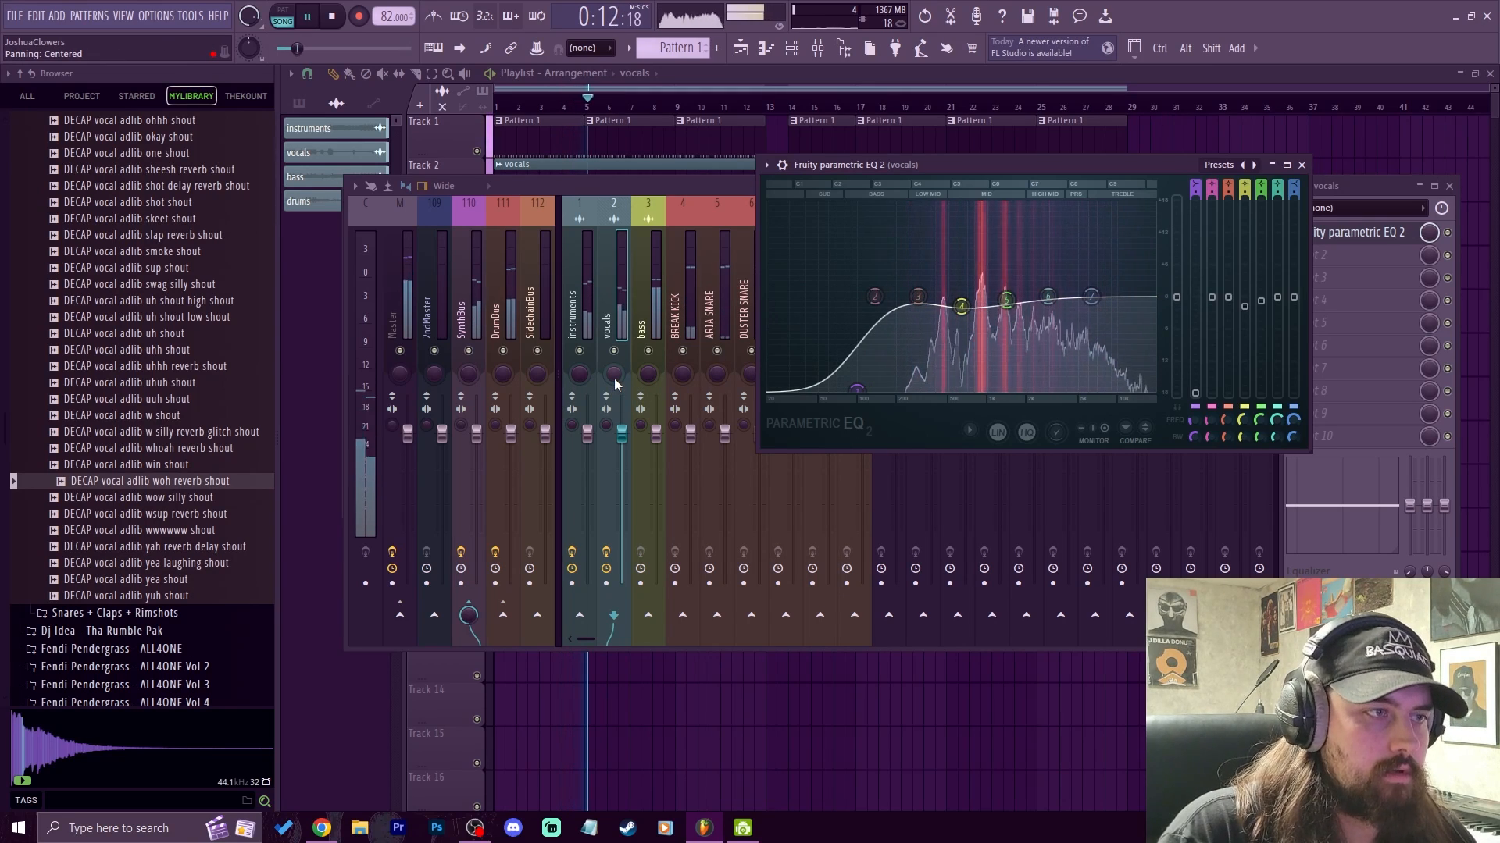
pyautogui.press('space')
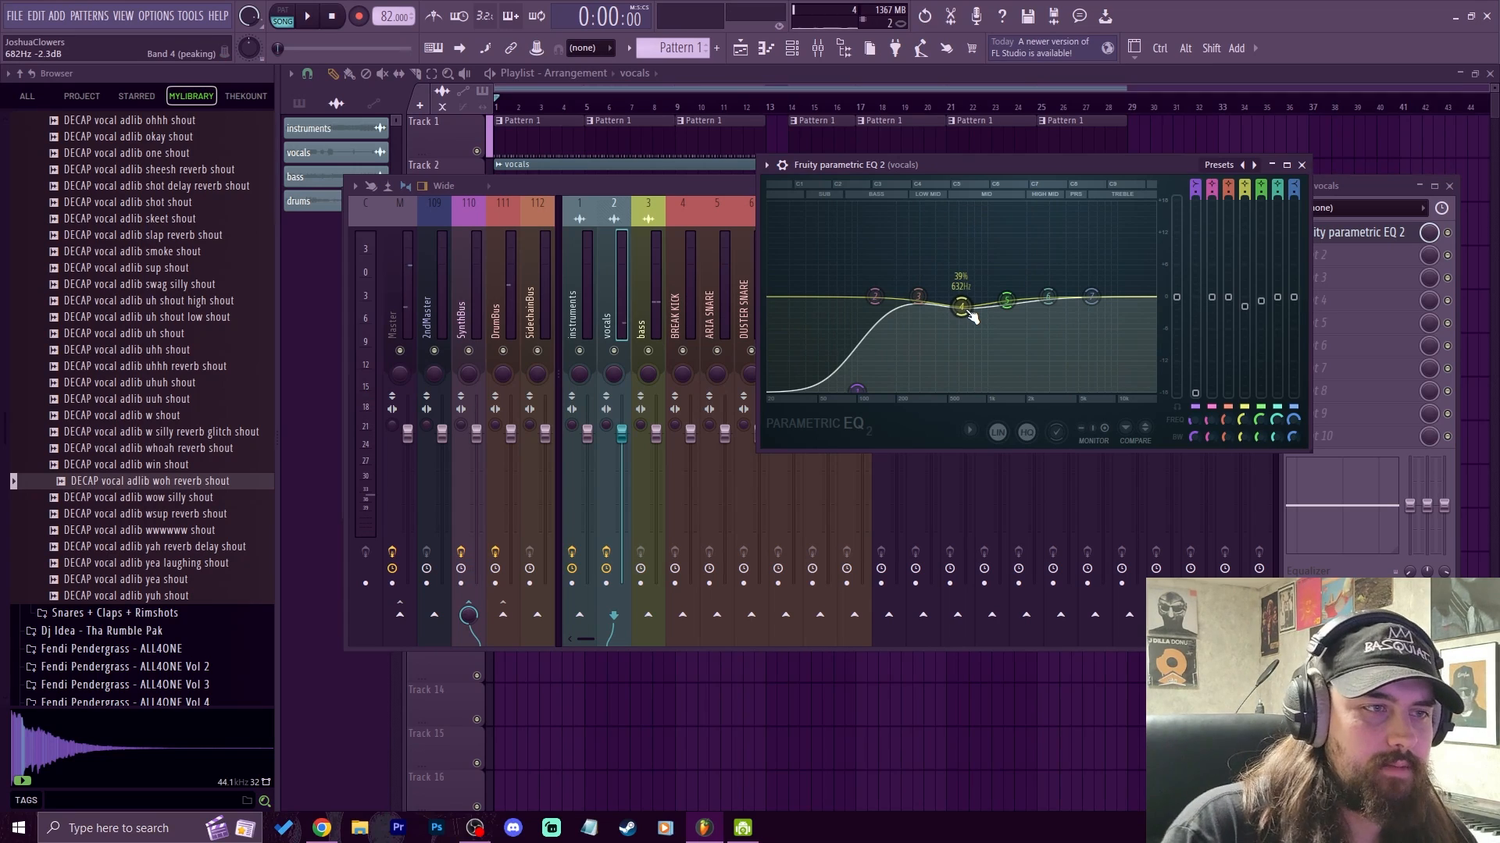
pyautogui.click(961, 310)
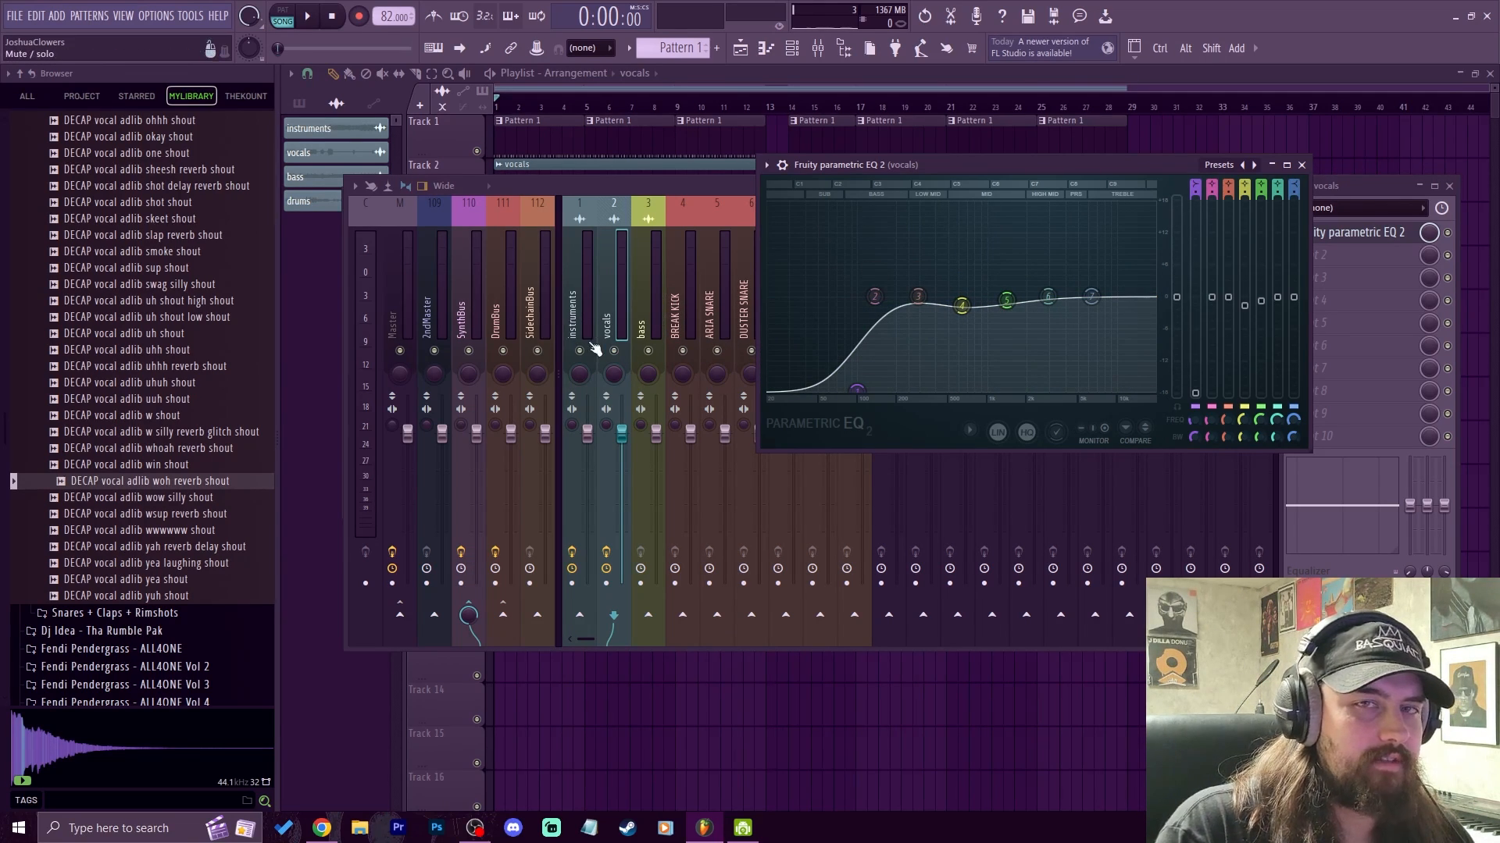
# Step: Put away the open equalizer windows and bypass Fruity Parametric EQ 2 on the vocals track
pyautogui.click(586, 322)
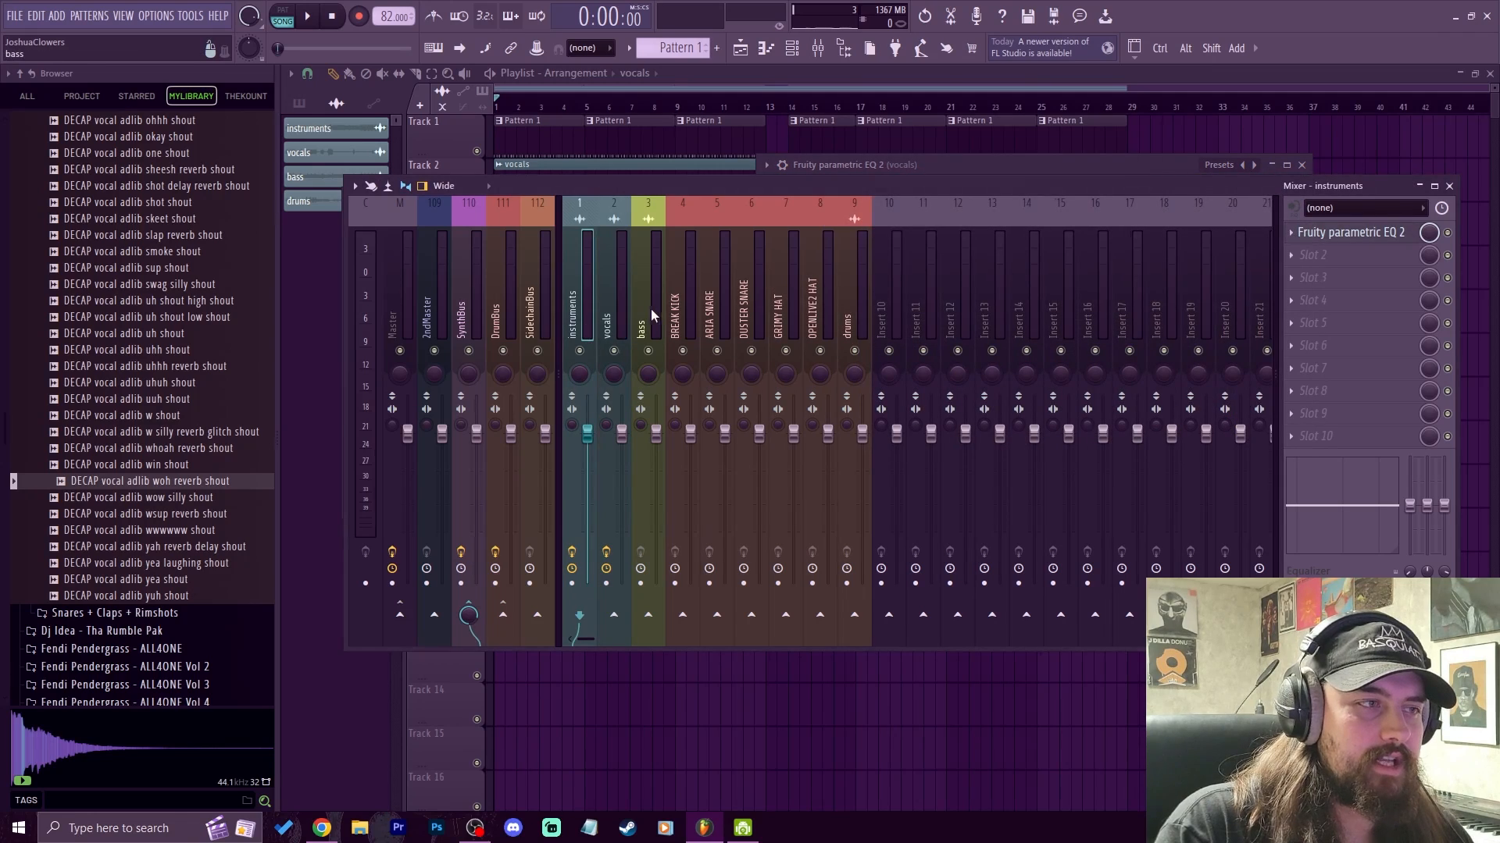
pyautogui.click(1337, 232)
pyautogui.click(1337, 232)
pyautogui.click(1359, 234)
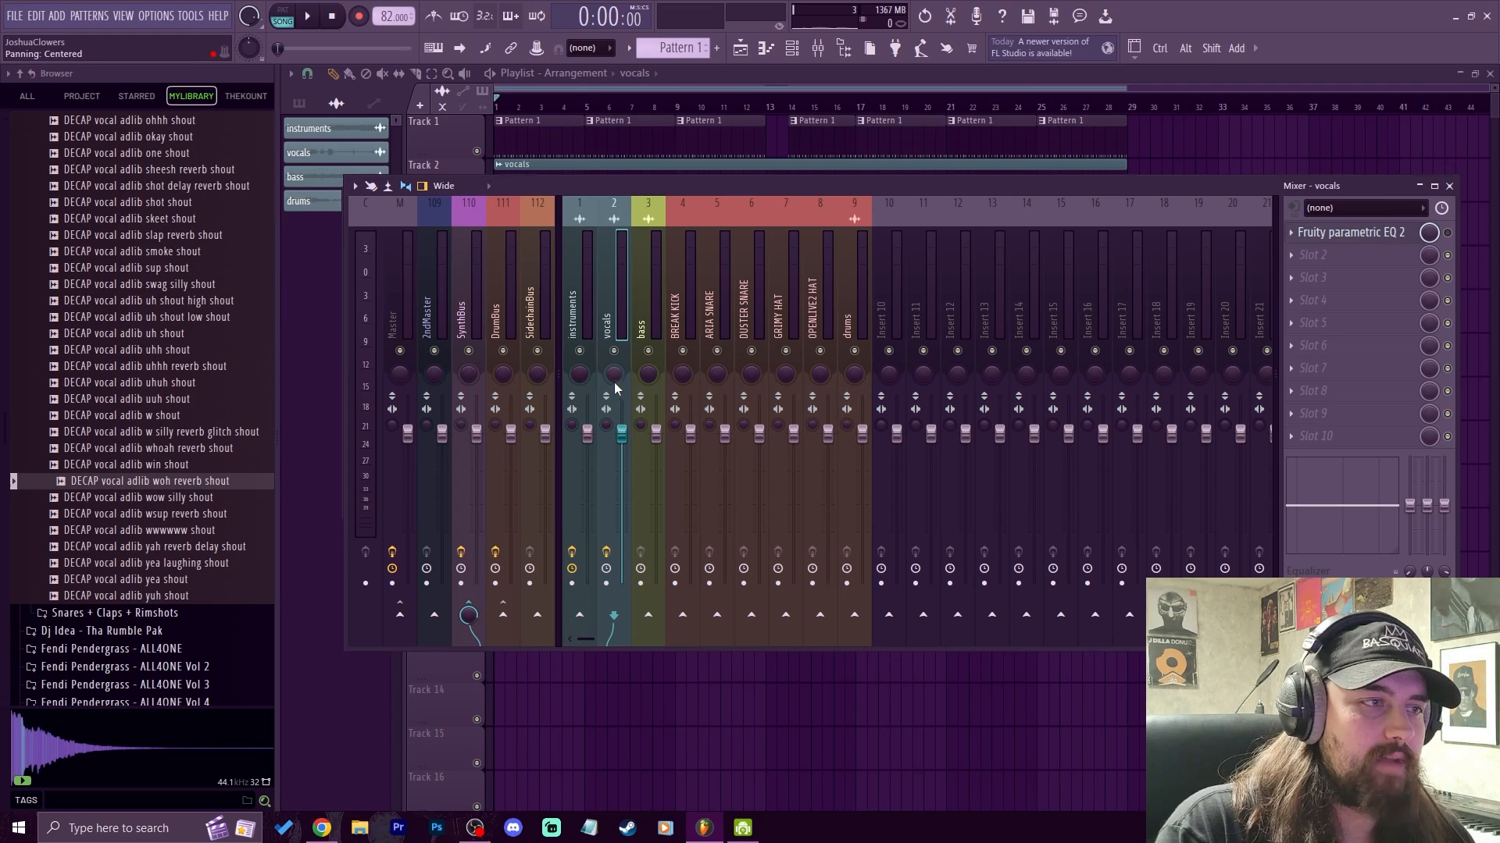
# Step: Pan the vocals track to about 45% right and audition it against the instruments track
pyautogui.click(582, 308)
pyautogui.click(608, 301)
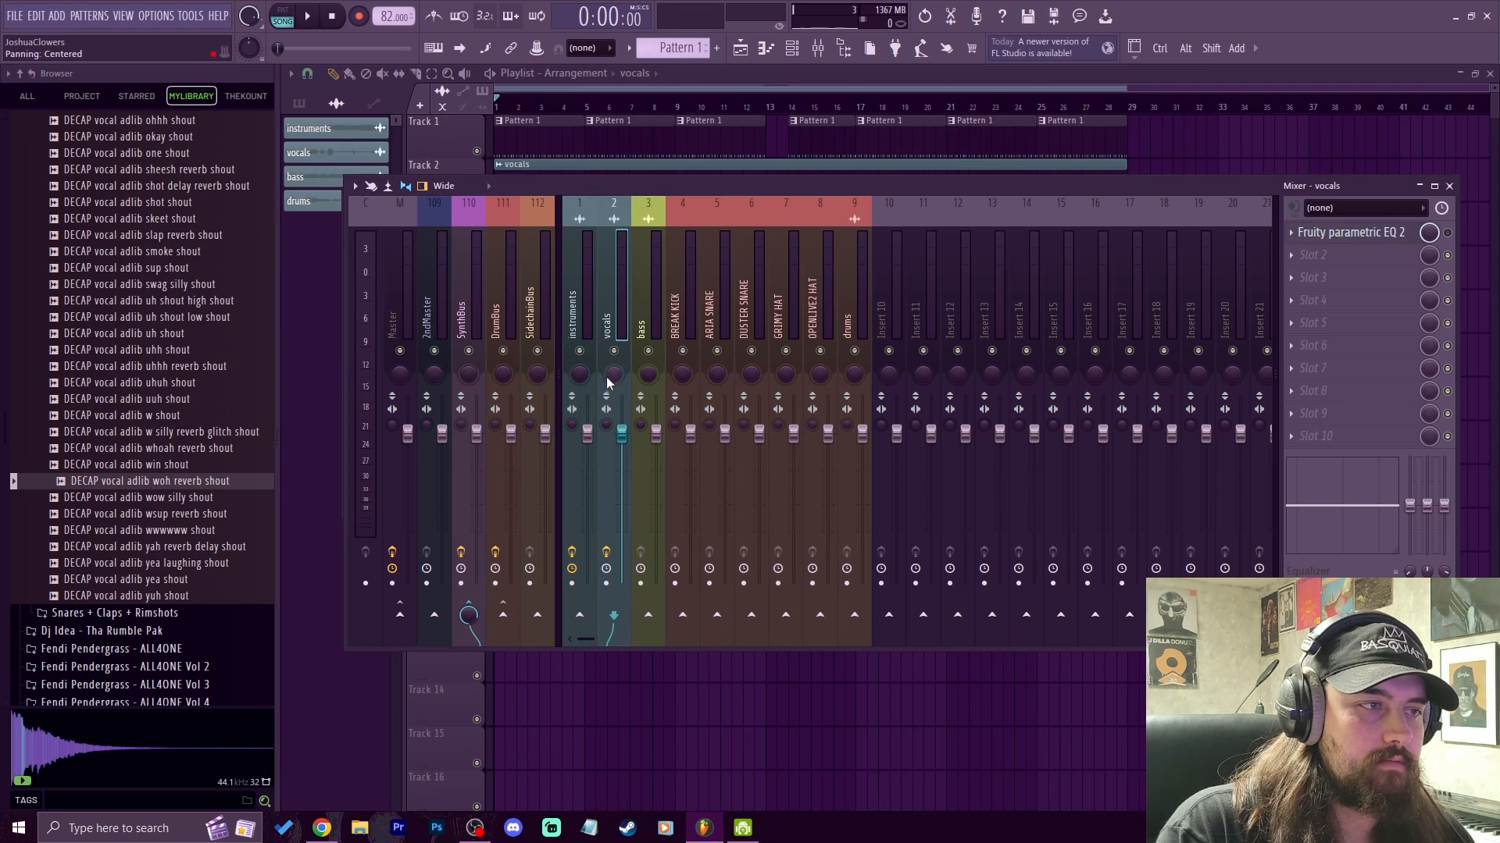
pyautogui.click(580, 312)
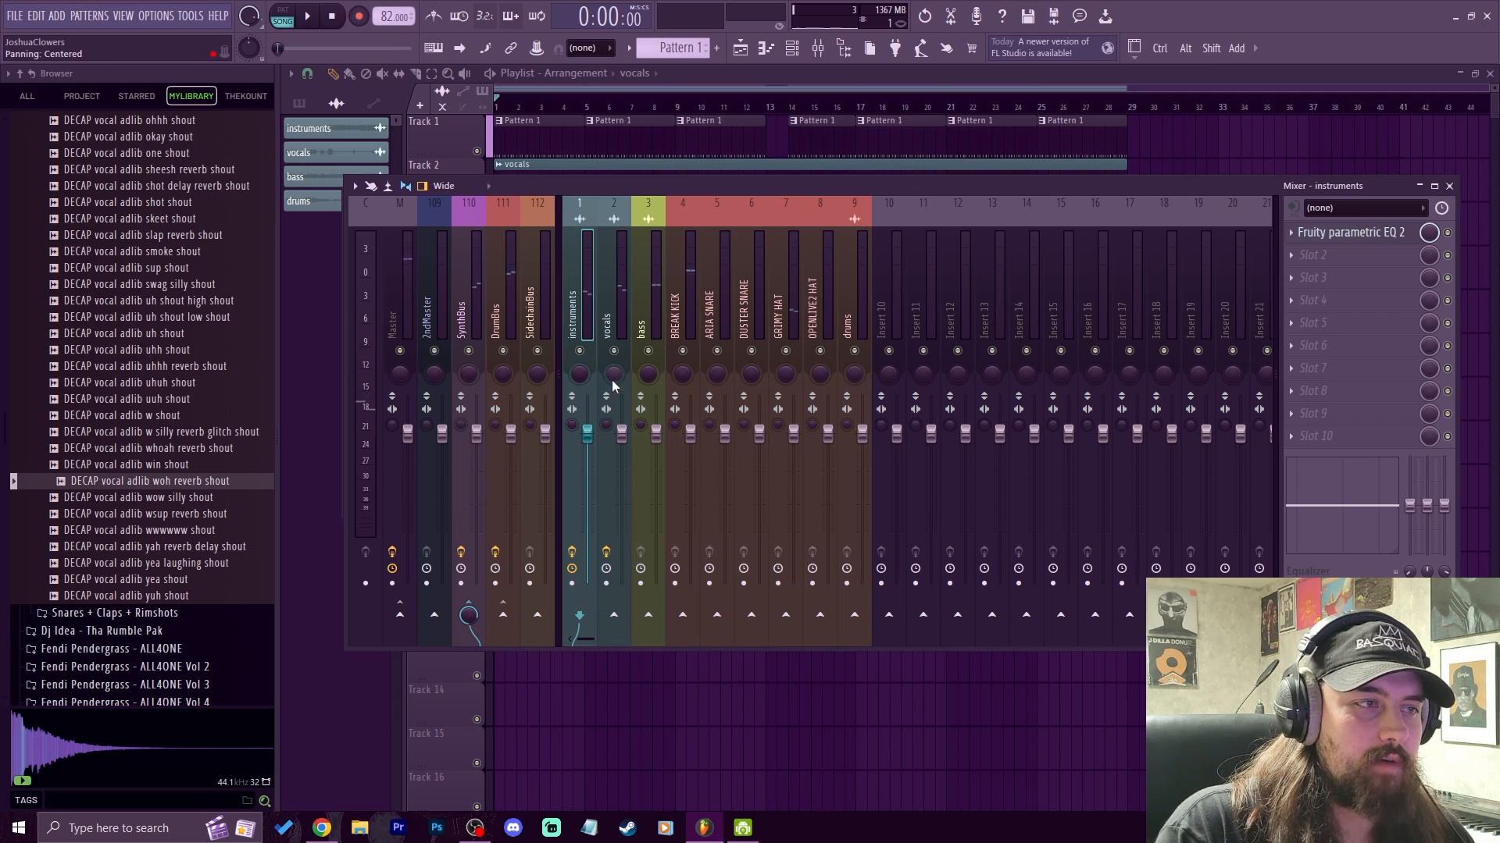
pyautogui.moveTo(621, 381); pyautogui.dragTo(621, 355)
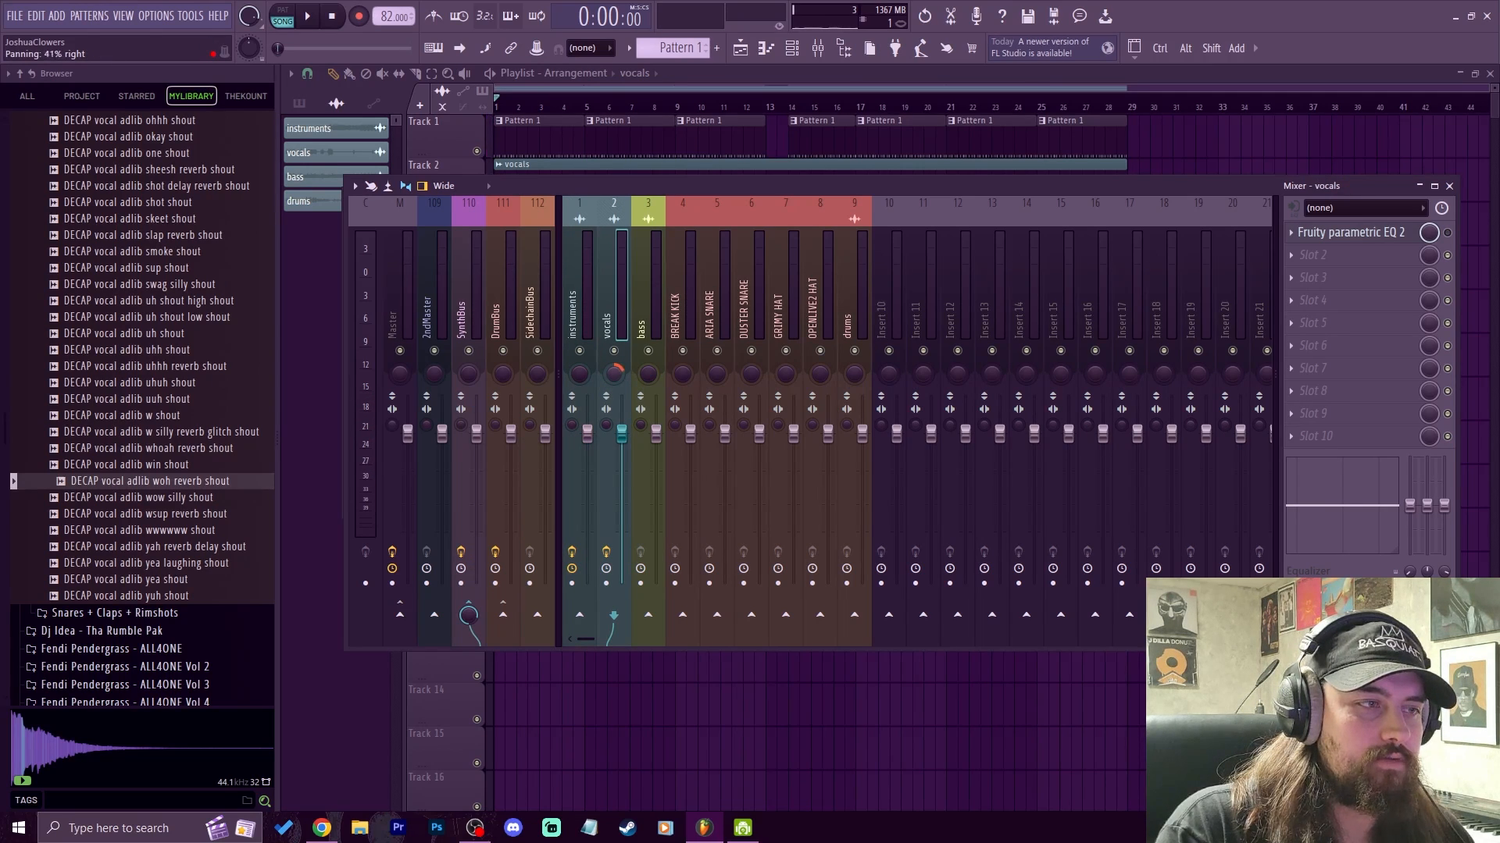
pyautogui.press('space')
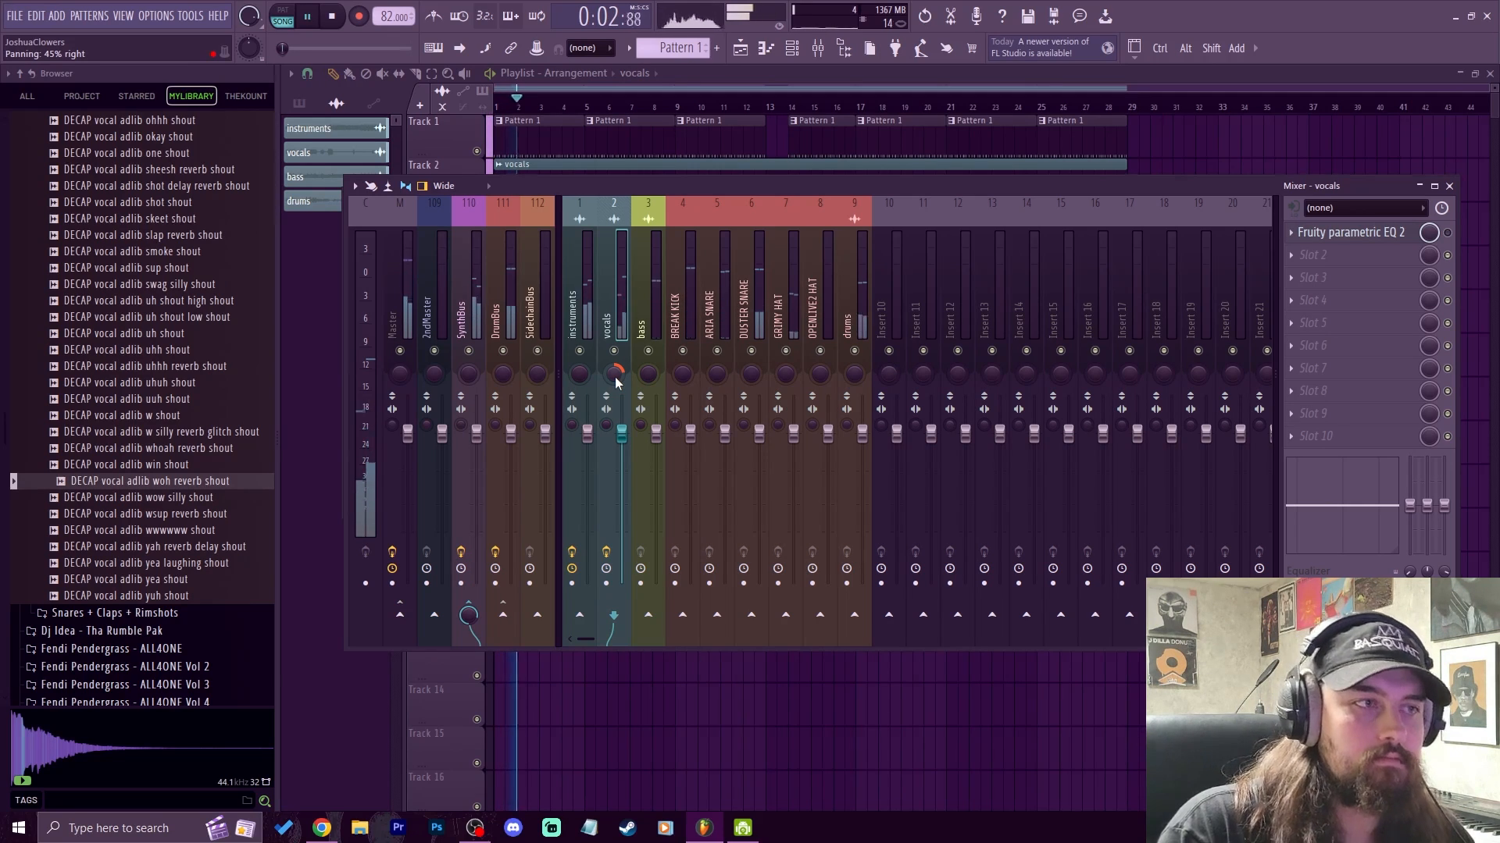
pyautogui.press('space')
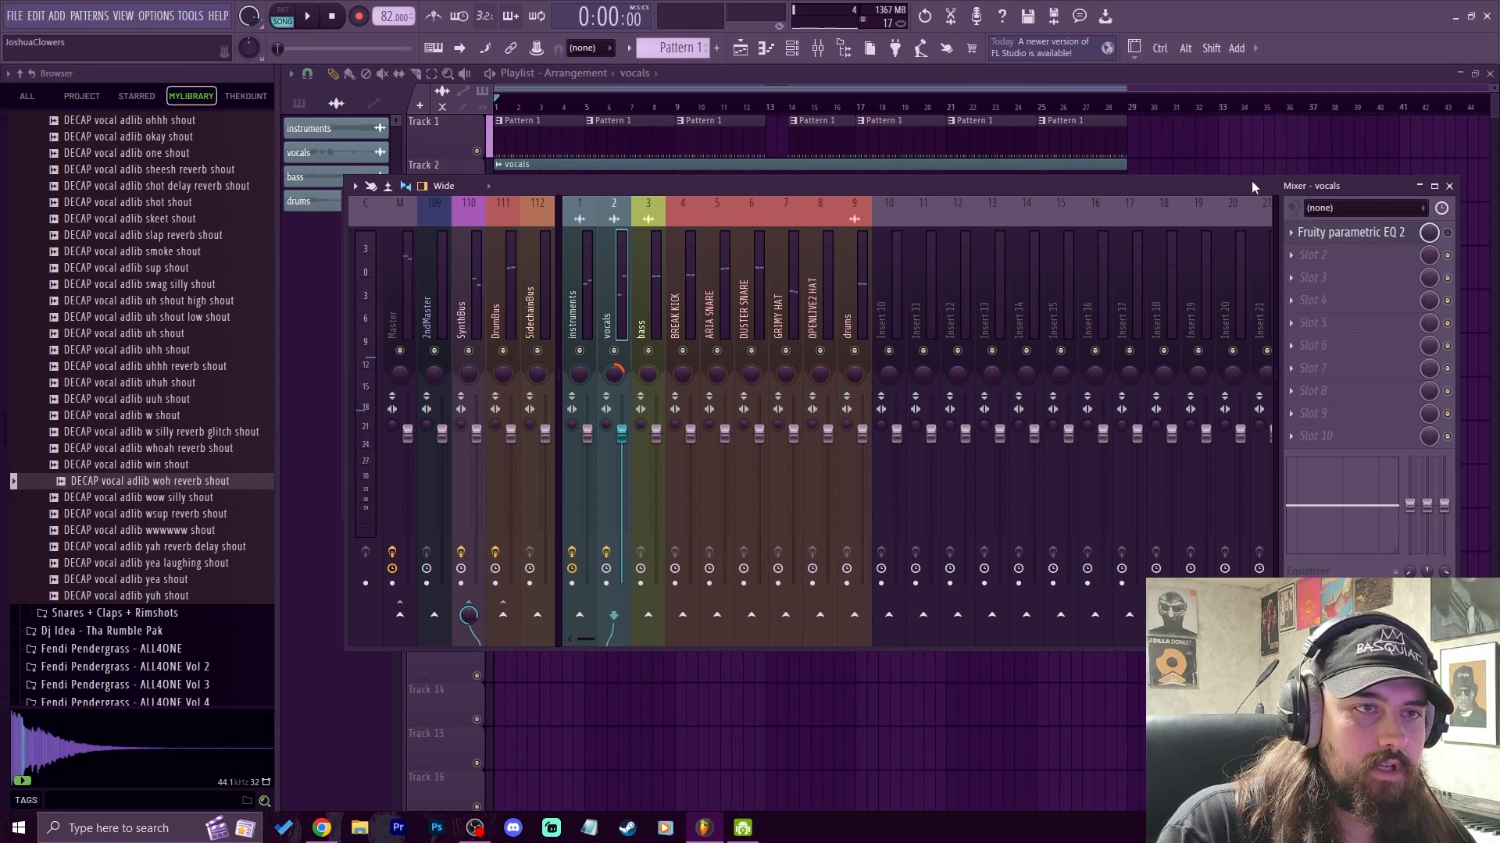
# Step: Reposition the mixer window so that the vocals track's effect slots are fully in view
pyautogui.moveTo(1253, 187); pyautogui.dragTo(1083, 193)
pyautogui.moveTo(929, 194); pyautogui.dragTo(1154, 161)
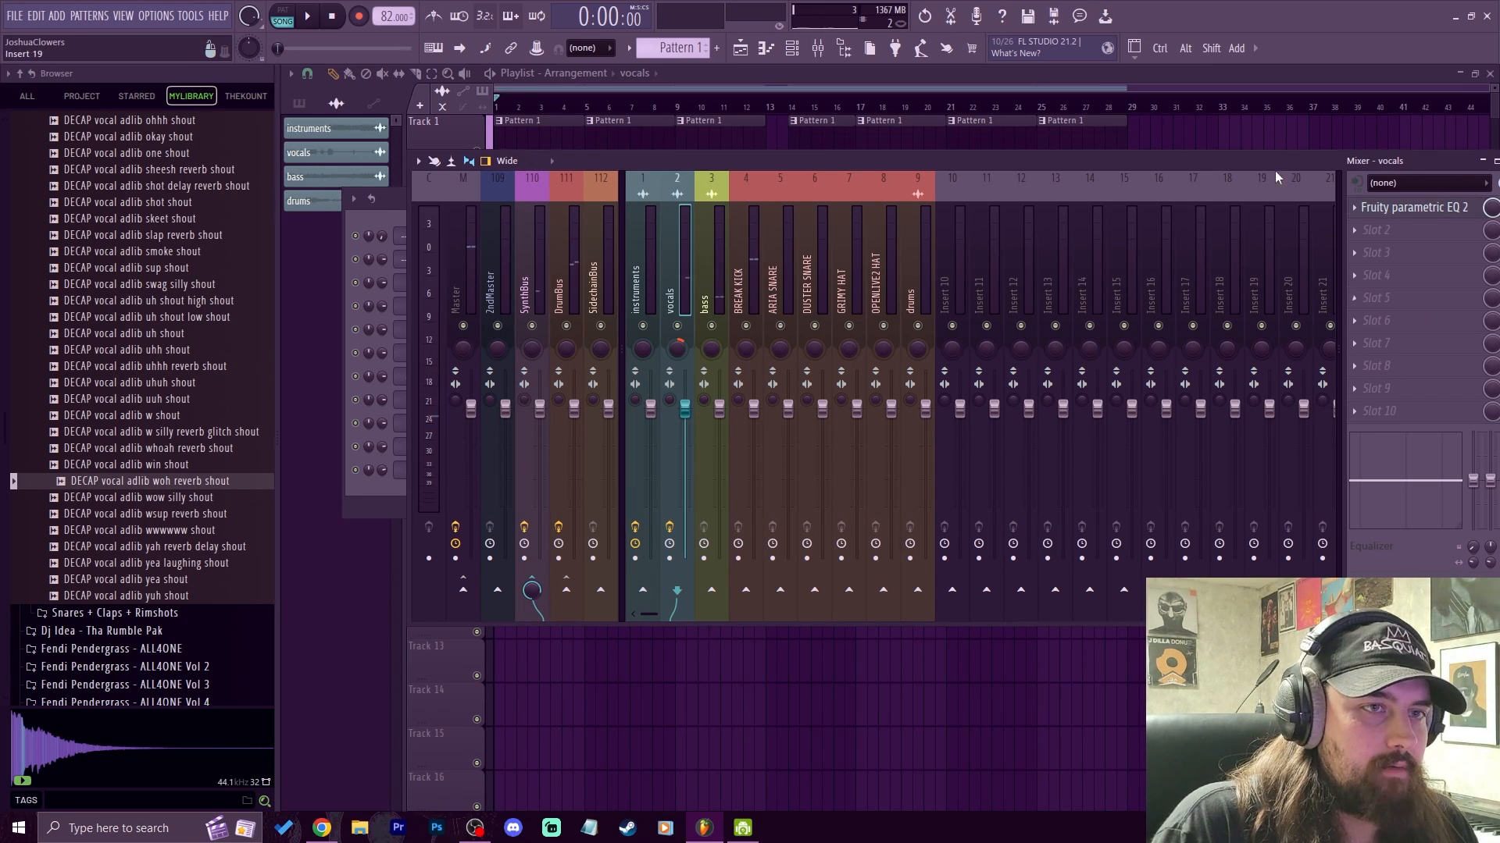
pyautogui.click(1155, 191)
pyautogui.click(670, 273)
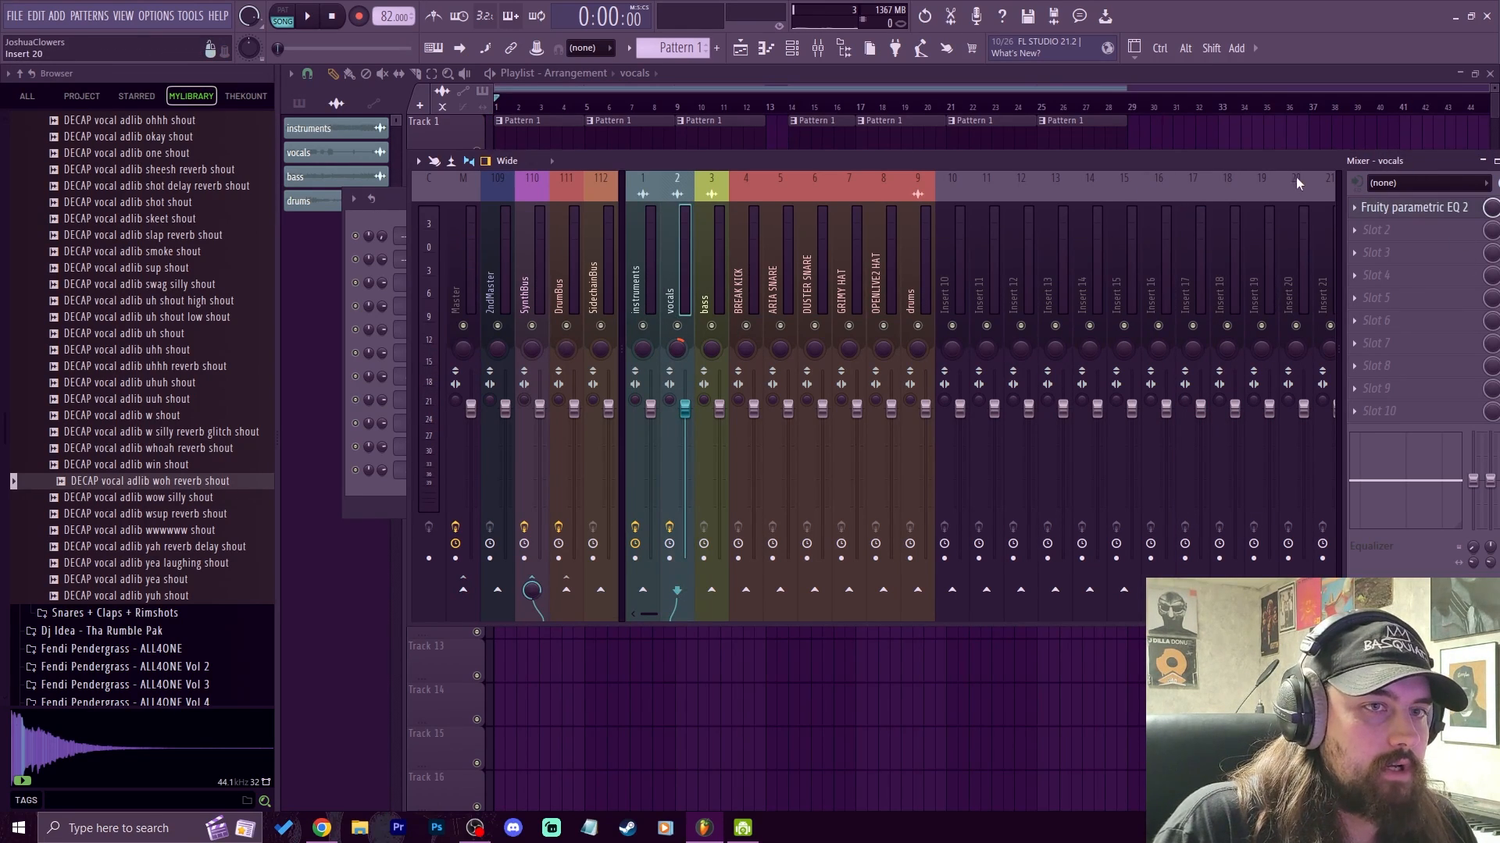
pyautogui.moveTo(1237, 161); pyautogui.dragTo(1111, 165)
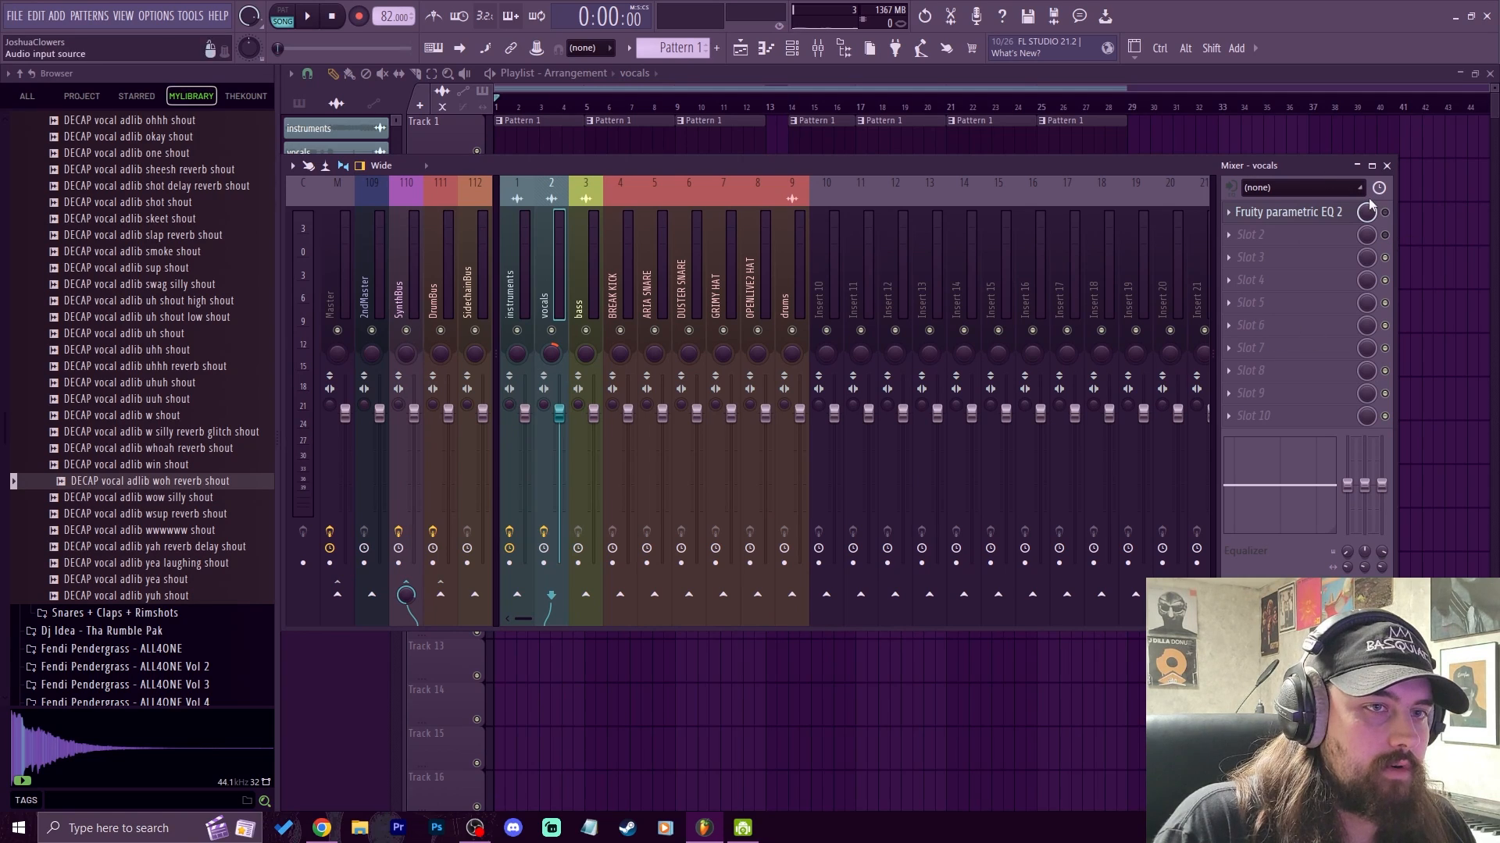
# Step: During playback, dip the vocals EQ at about 3162 Hz and lower its high shelf, easing the vocals panning to 23% right
pyautogui.click(1288, 212)
pyautogui.press('space')
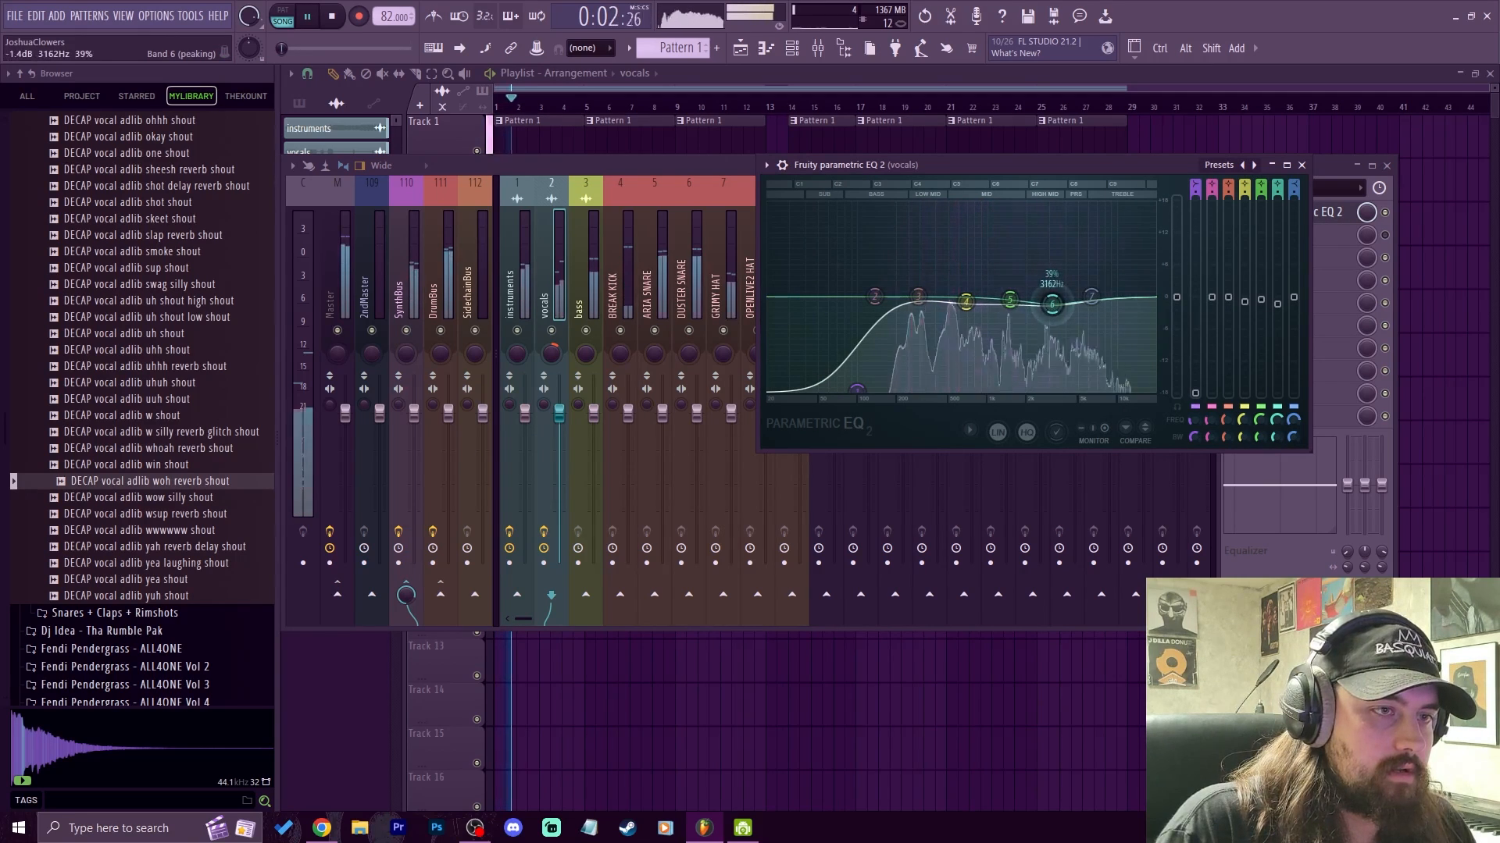
pyautogui.moveTo(1091, 297); pyautogui.dragTo(1144, 343)
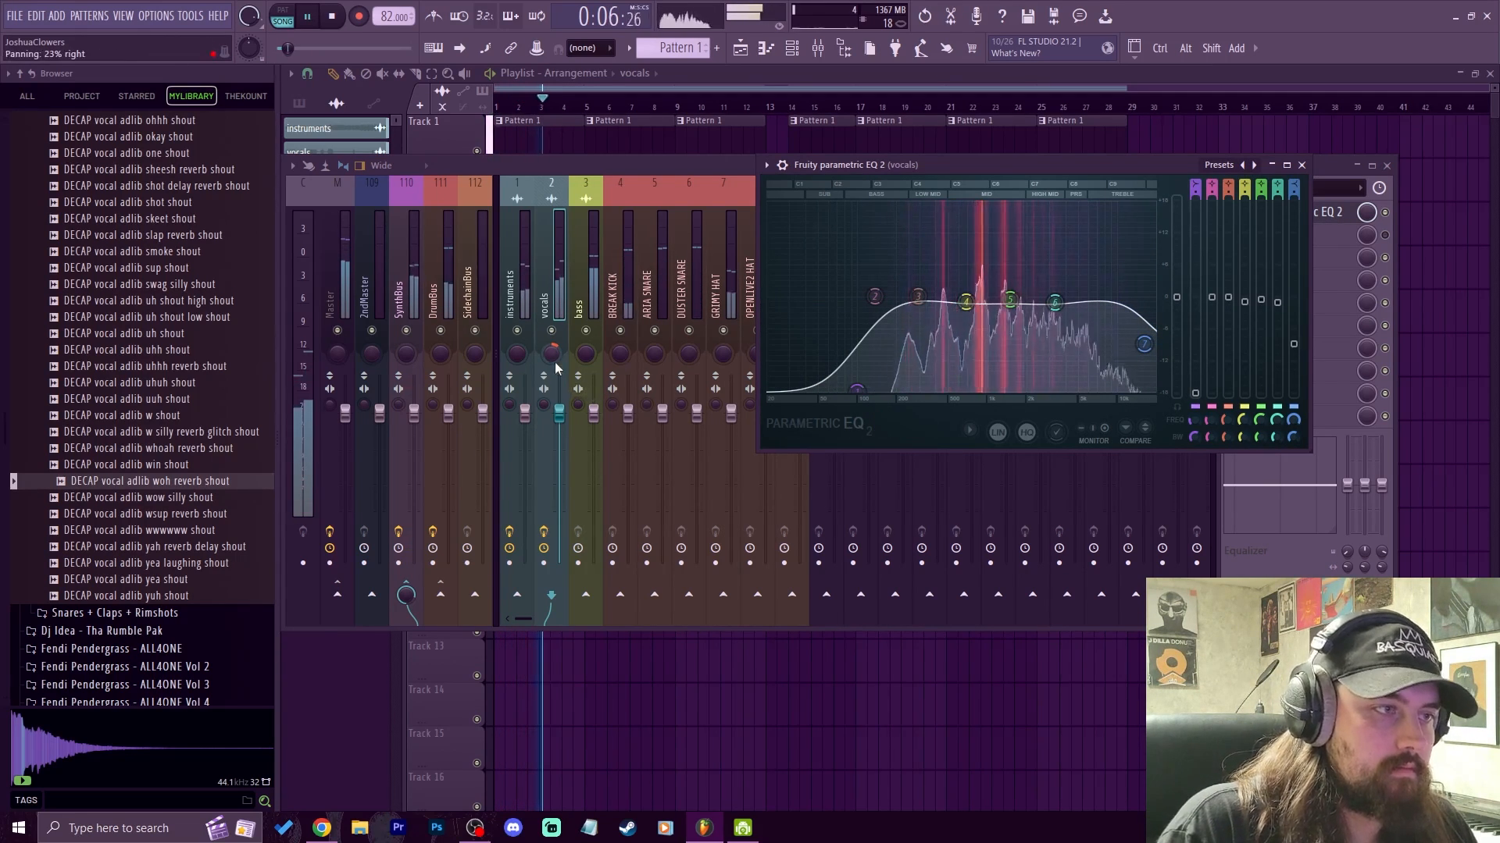
pyautogui.click(743, 411)
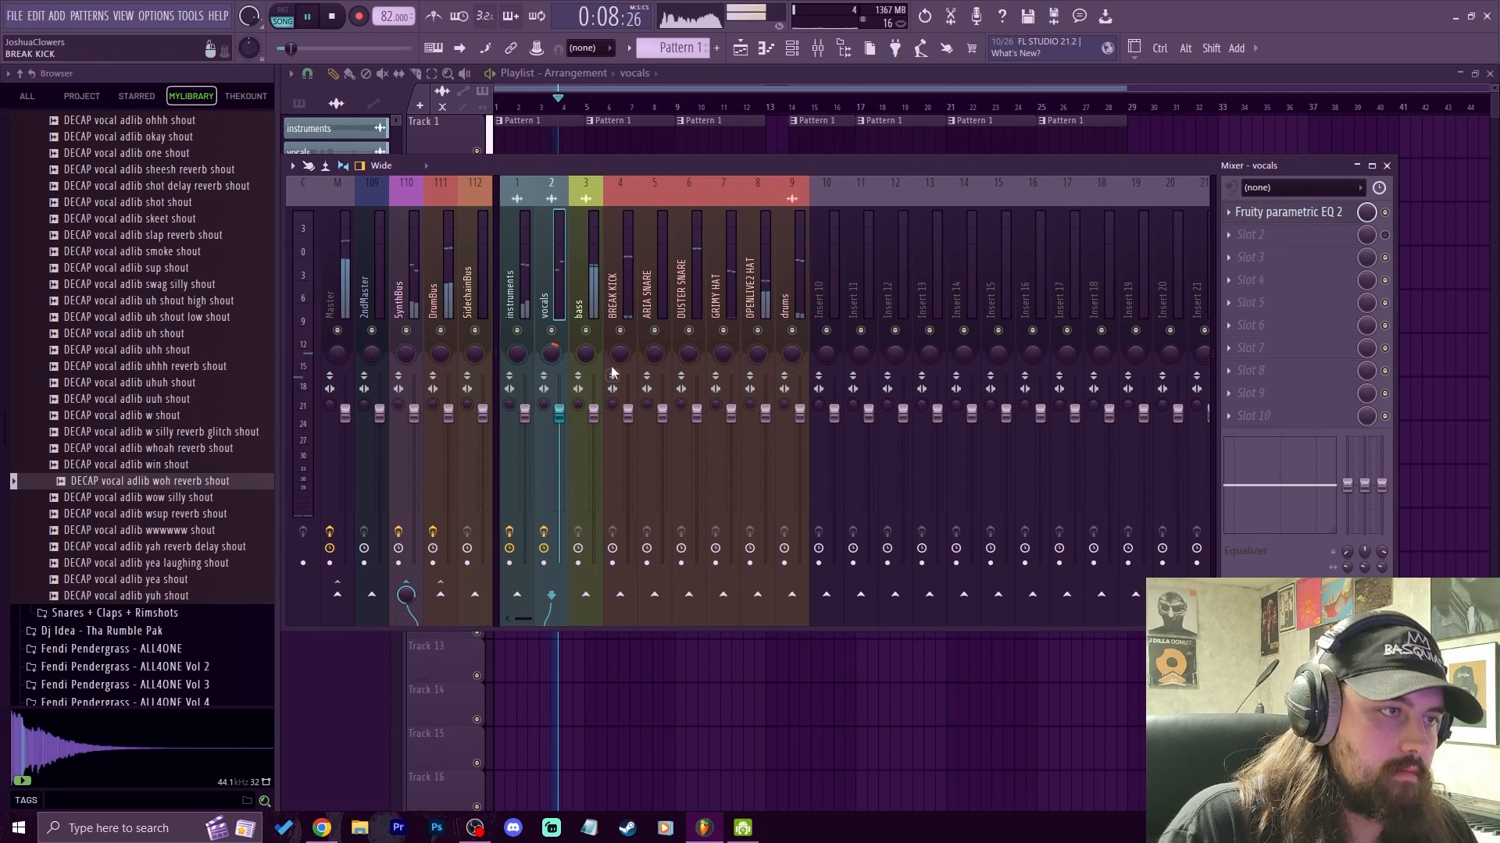
# Step: Load Fruity Parametric EQ 2 in the first effect slot of the bass track and position its window beside the bass channel
pyautogui.click(585, 320)
pyautogui.click(1288, 212)
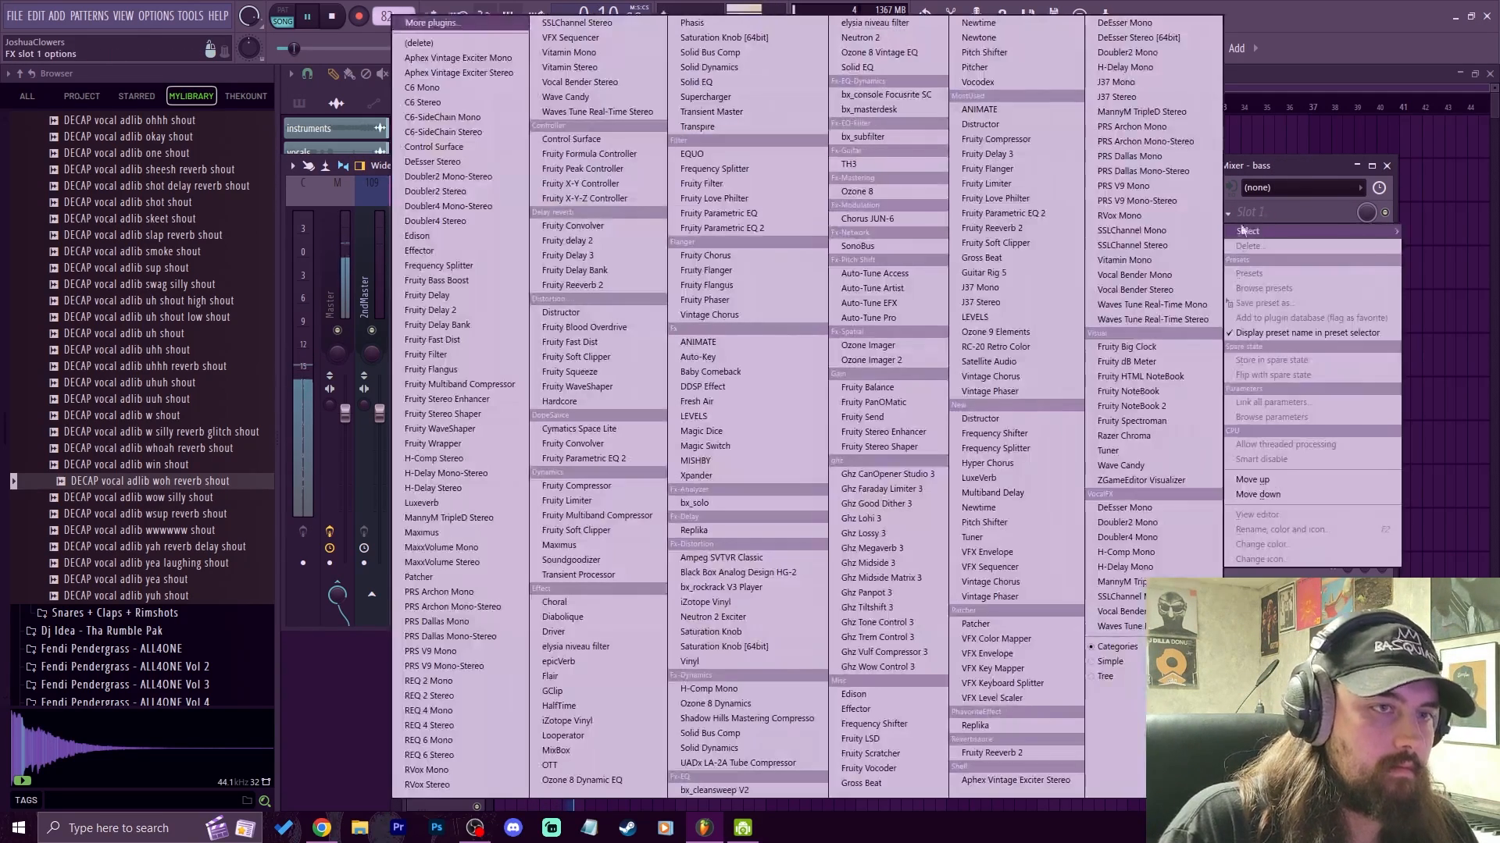
pyautogui.click(750, 218)
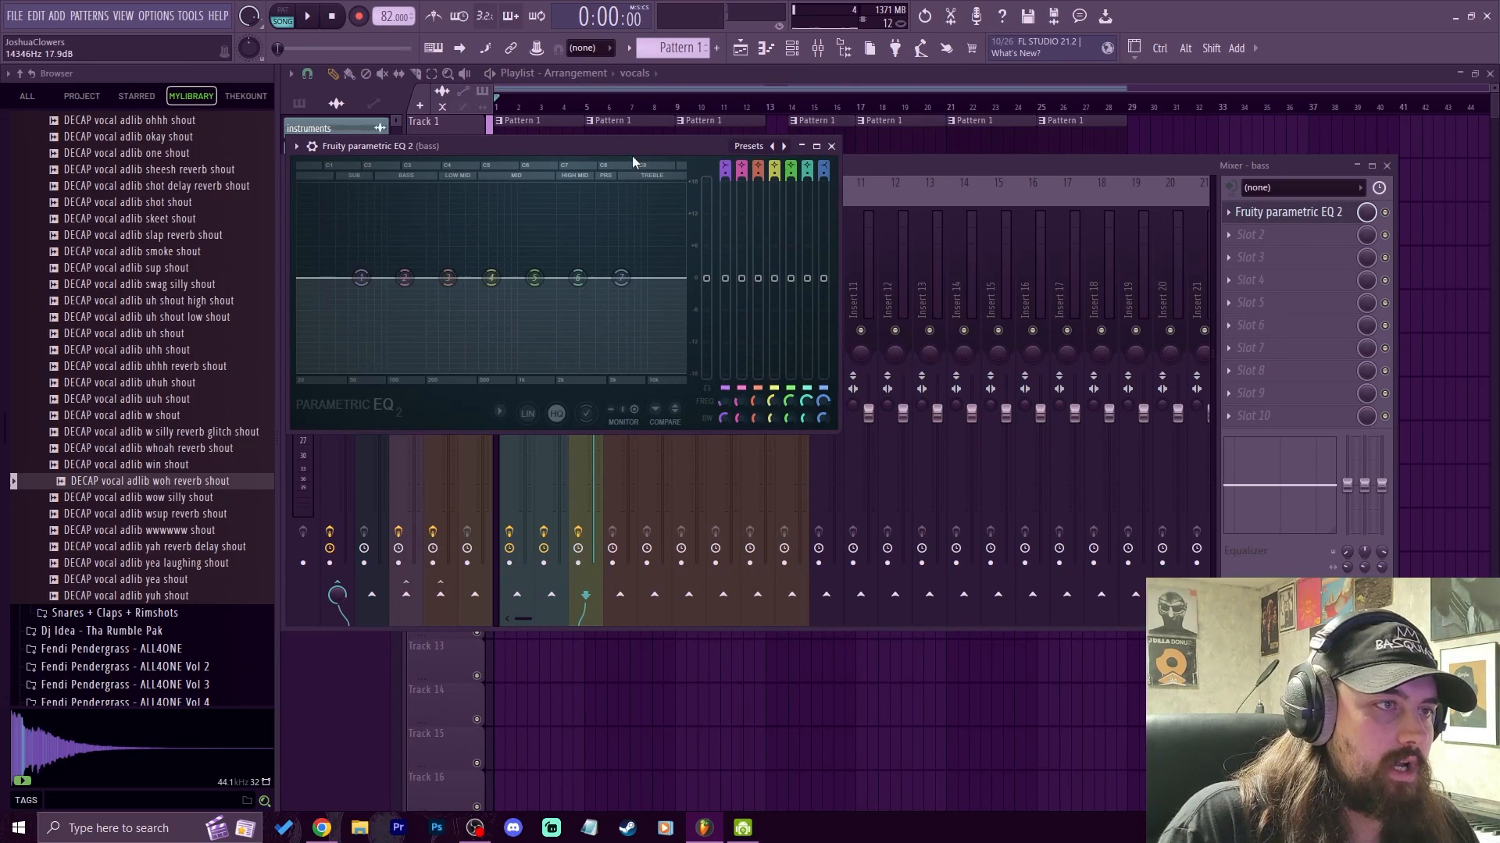
pyautogui.moveTo(625, 146); pyautogui.dragTo(879, 147)
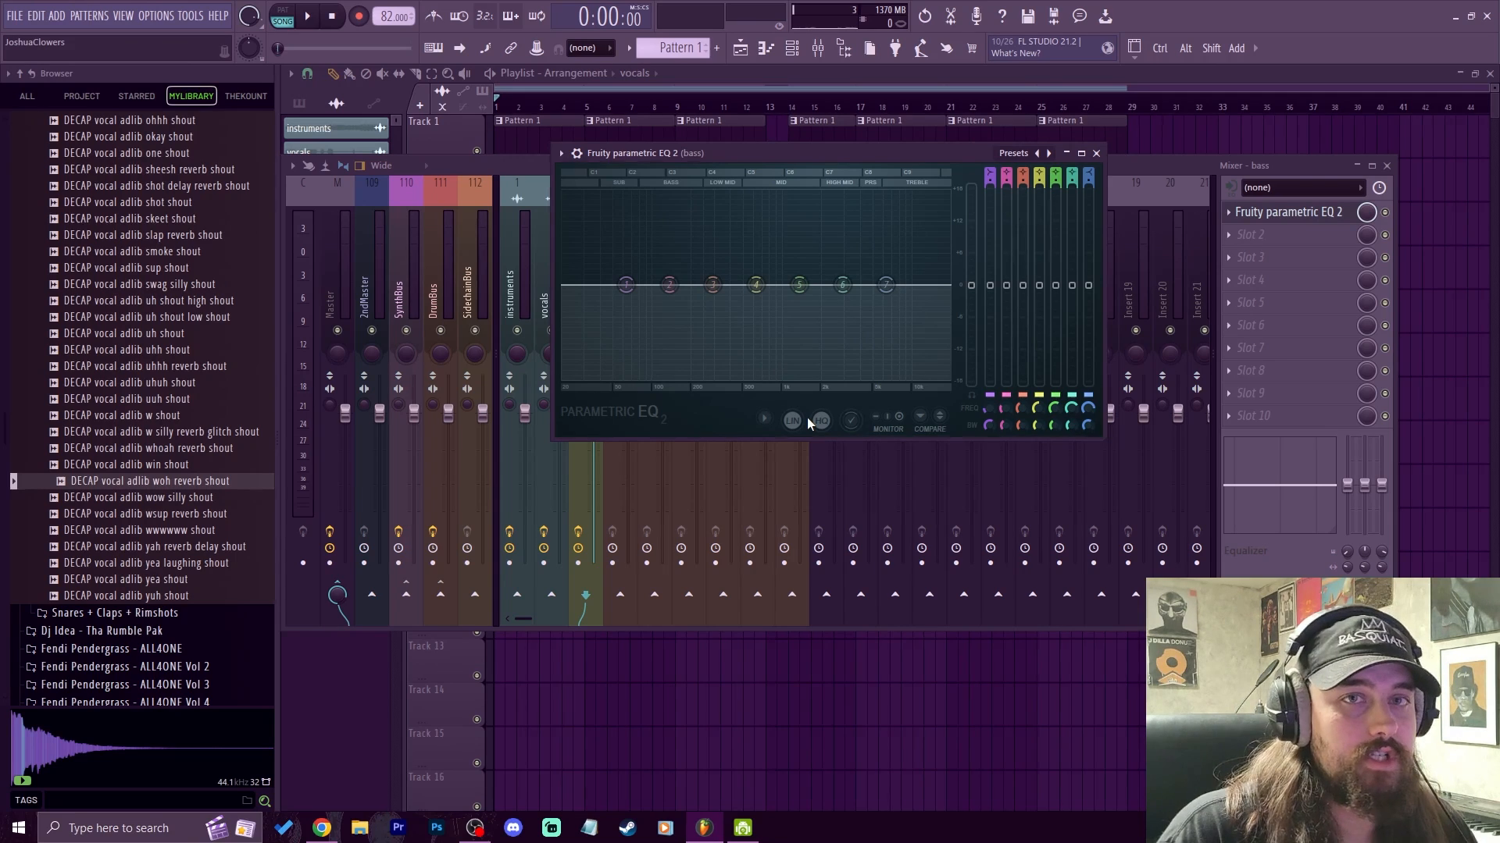
pyautogui.moveTo(774, 150); pyautogui.dragTo(1001, 267)
pyautogui.moveTo(967, 251); pyautogui.dragTo(856, 168)
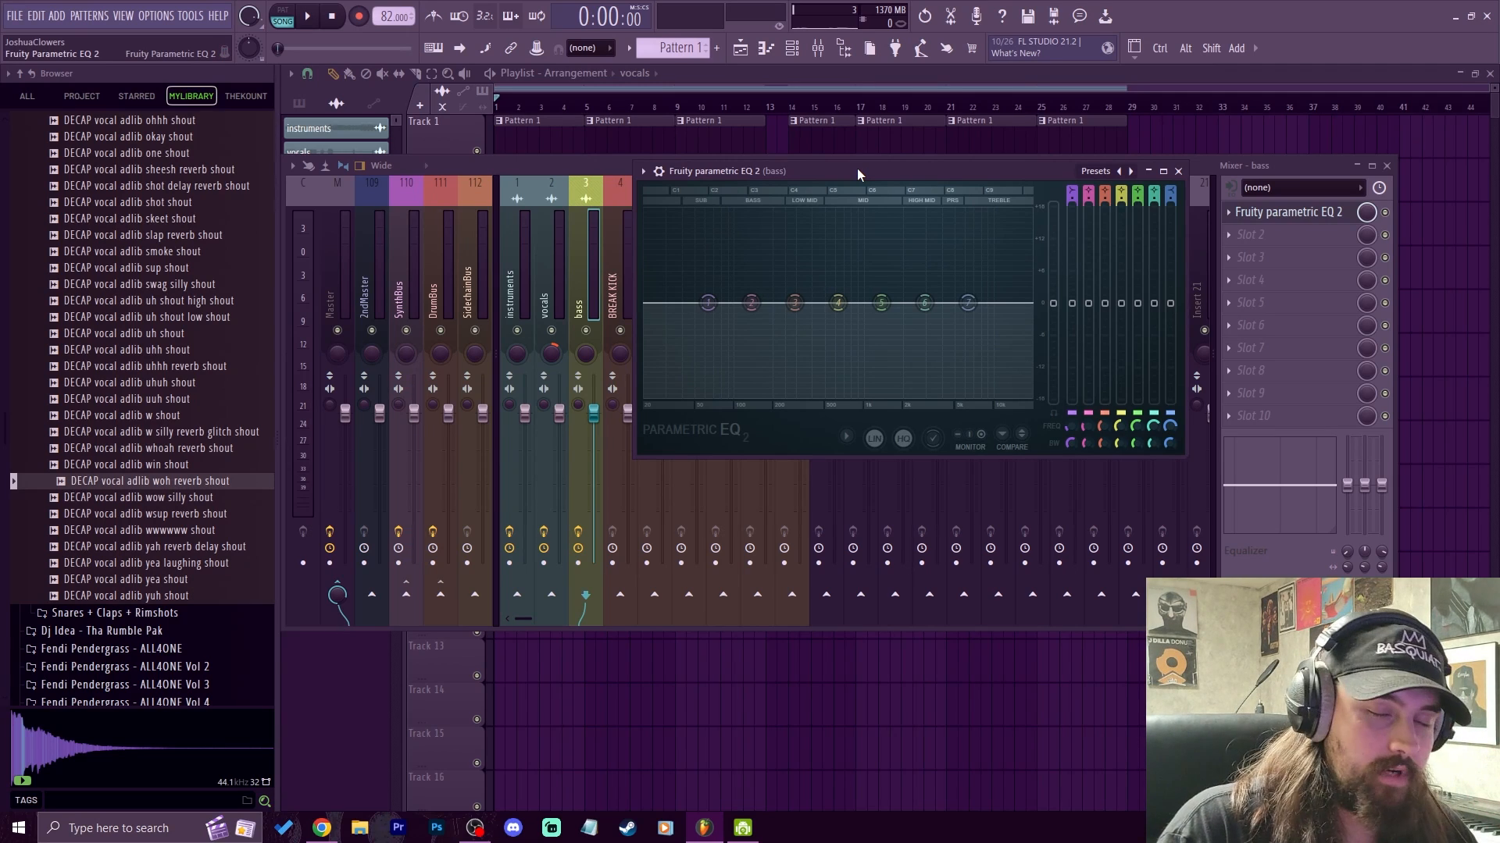
# Step: During playback, cut the bass EQ's lows at about 36 Hz, roll off its highs and lift band 3 by 0.6 dB at 245 Hz
pyautogui.press('space')
pyautogui.moveTo(968, 302); pyautogui.dragTo(930, 396)
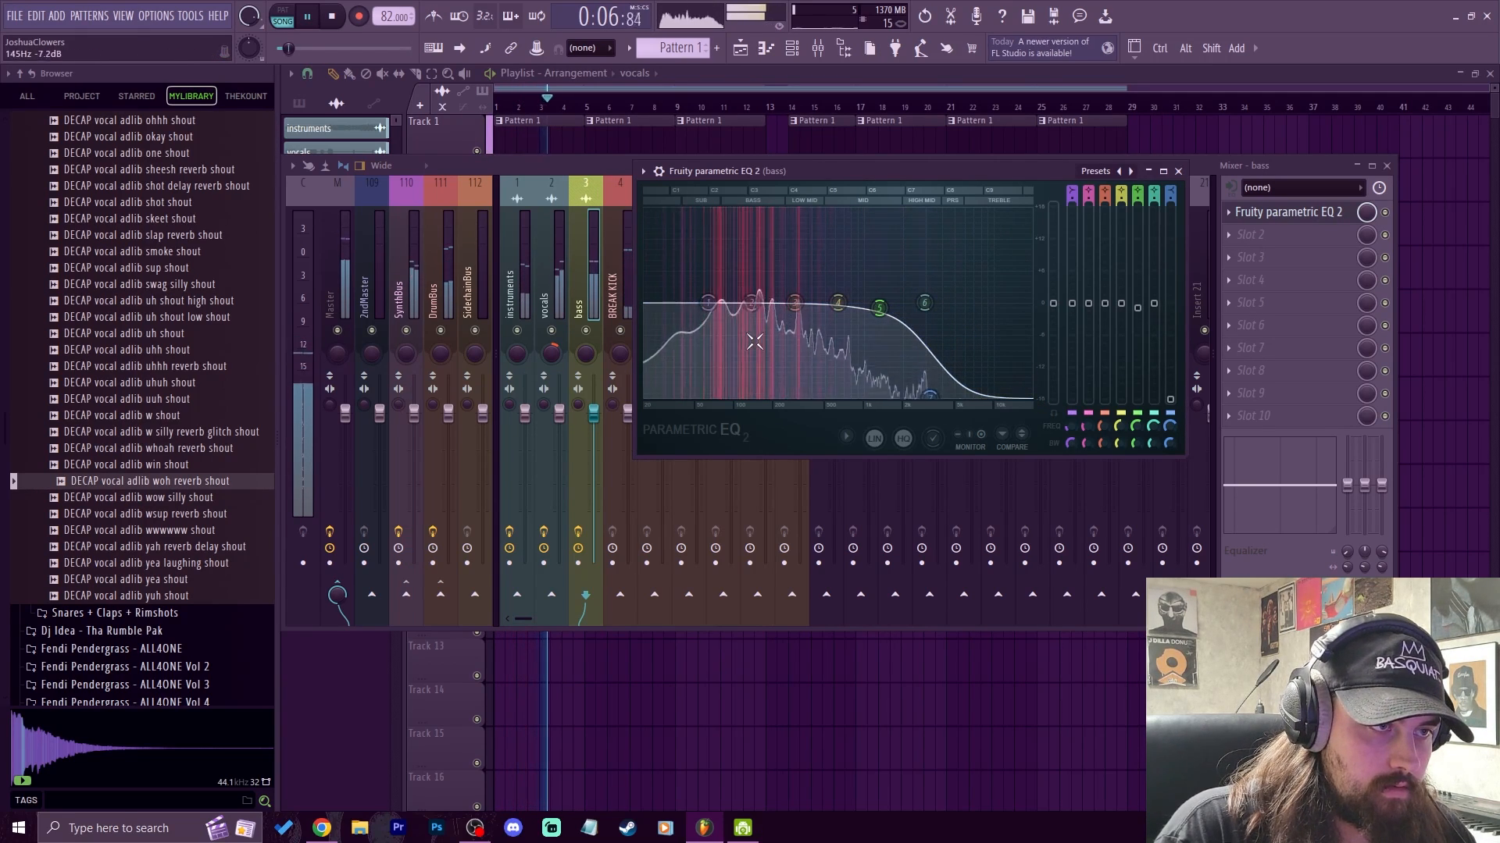
pyautogui.moveTo(707, 302); pyautogui.dragTo(666, 395)
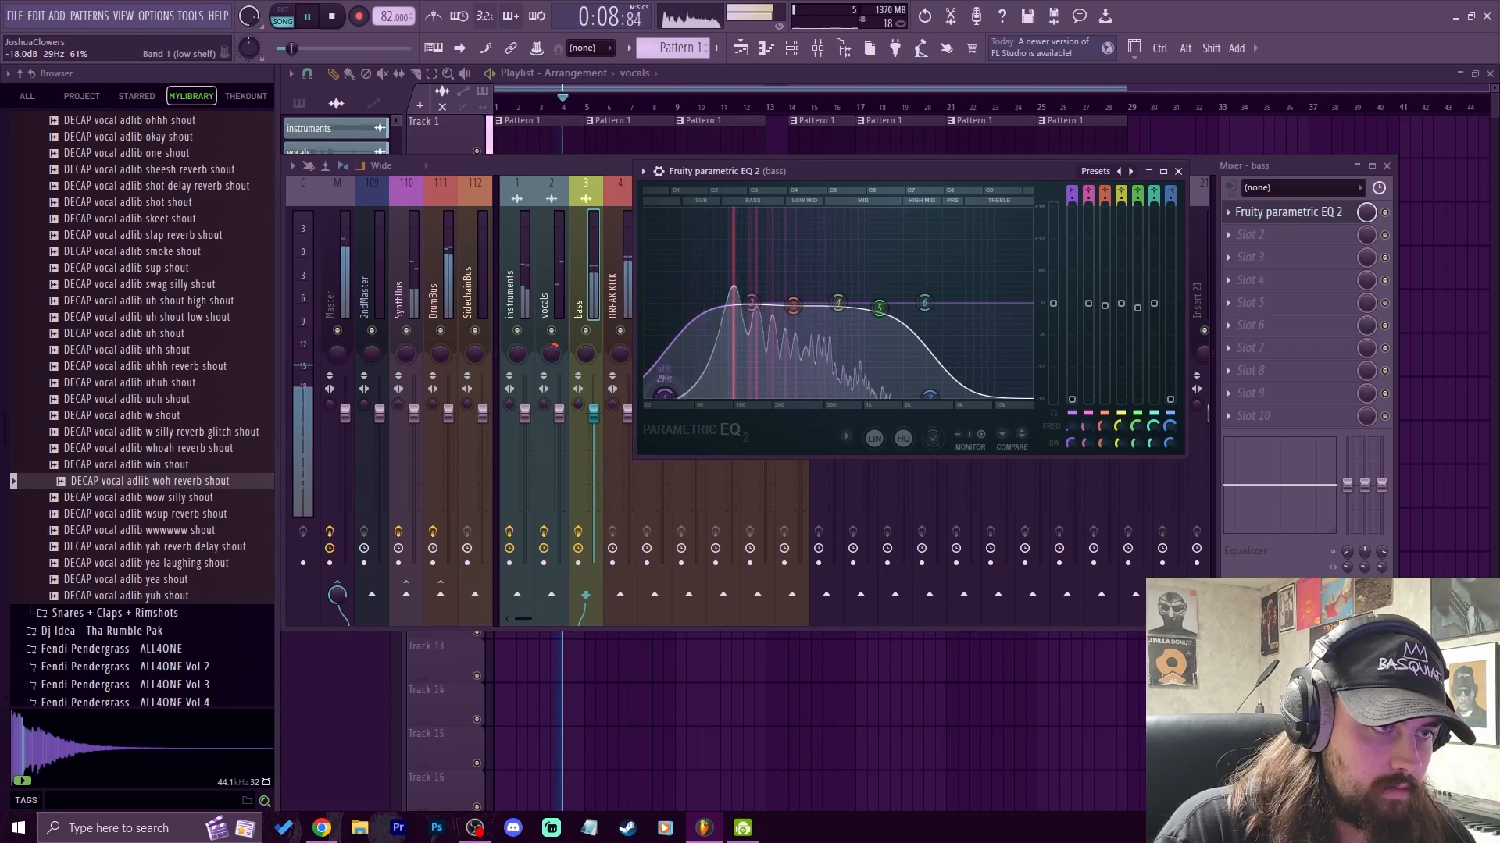
pyautogui.moveTo(1071, 202); pyautogui.dragTo(1071, 172)
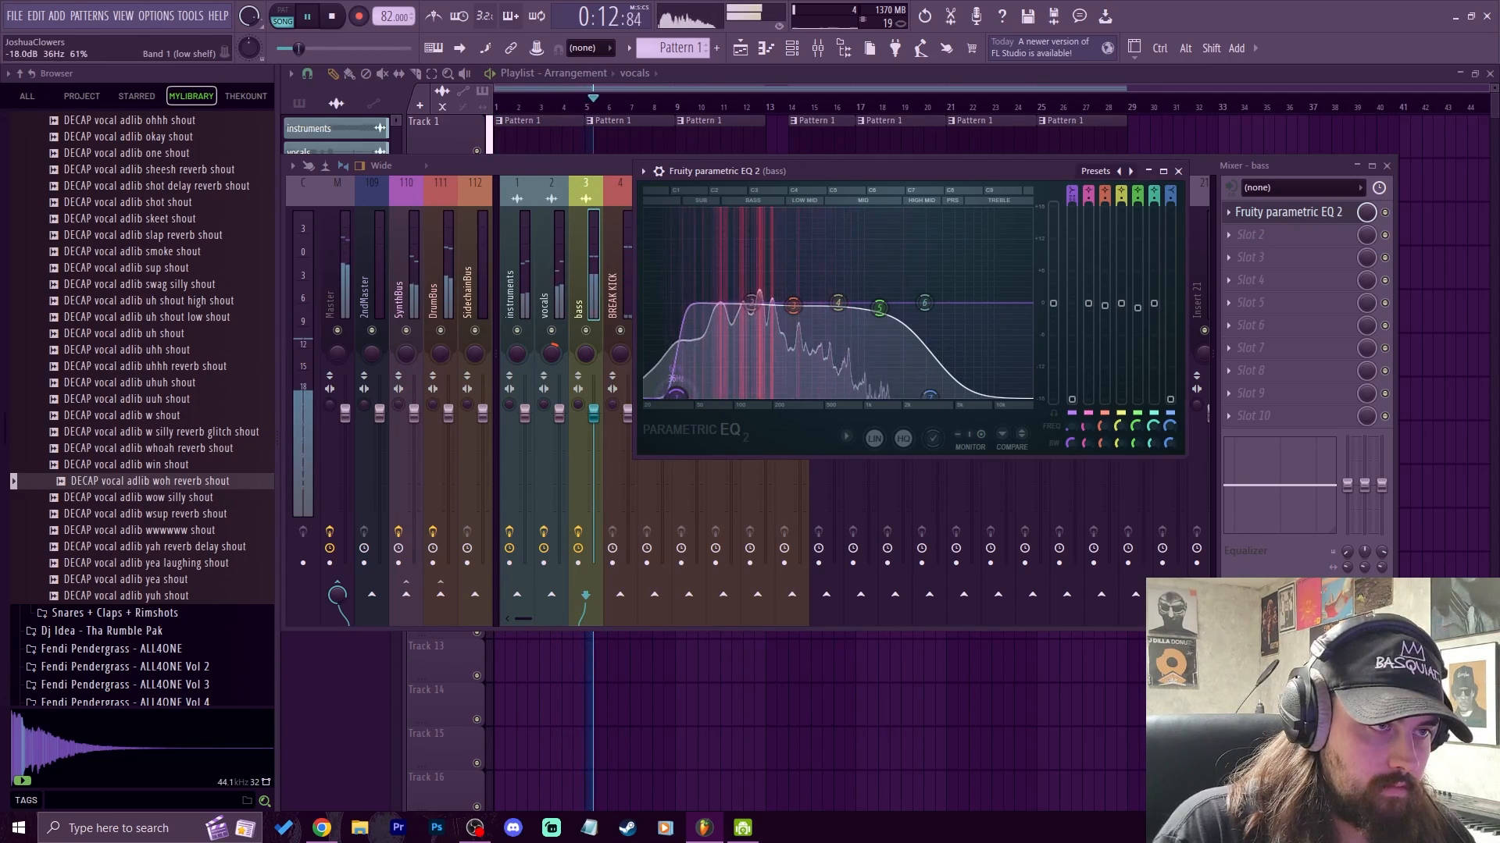
pyautogui.moveTo(752, 305); pyautogui.dragTo(747, 306)
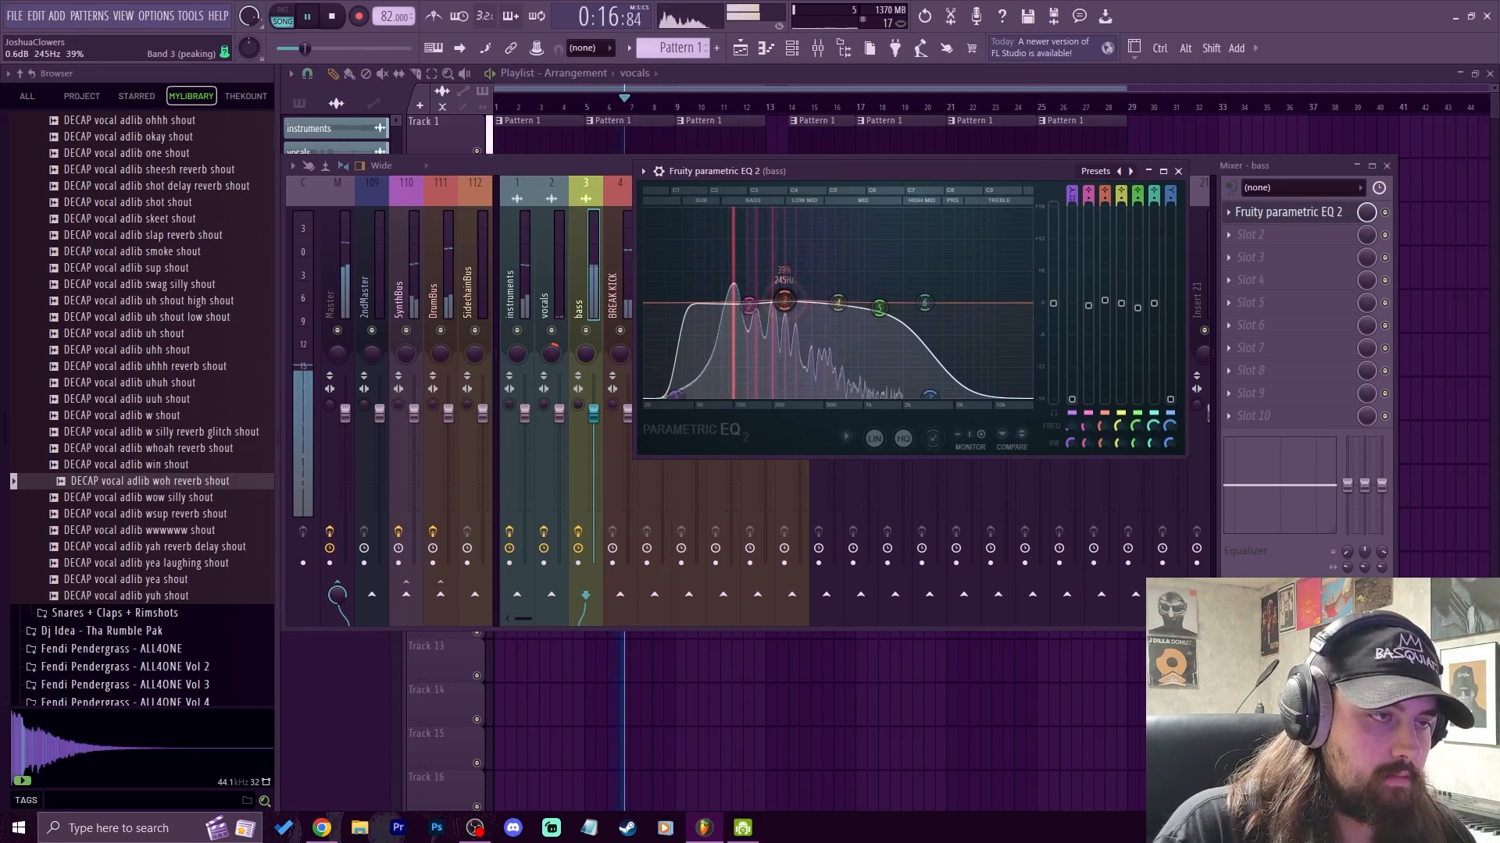
pyautogui.press('space')
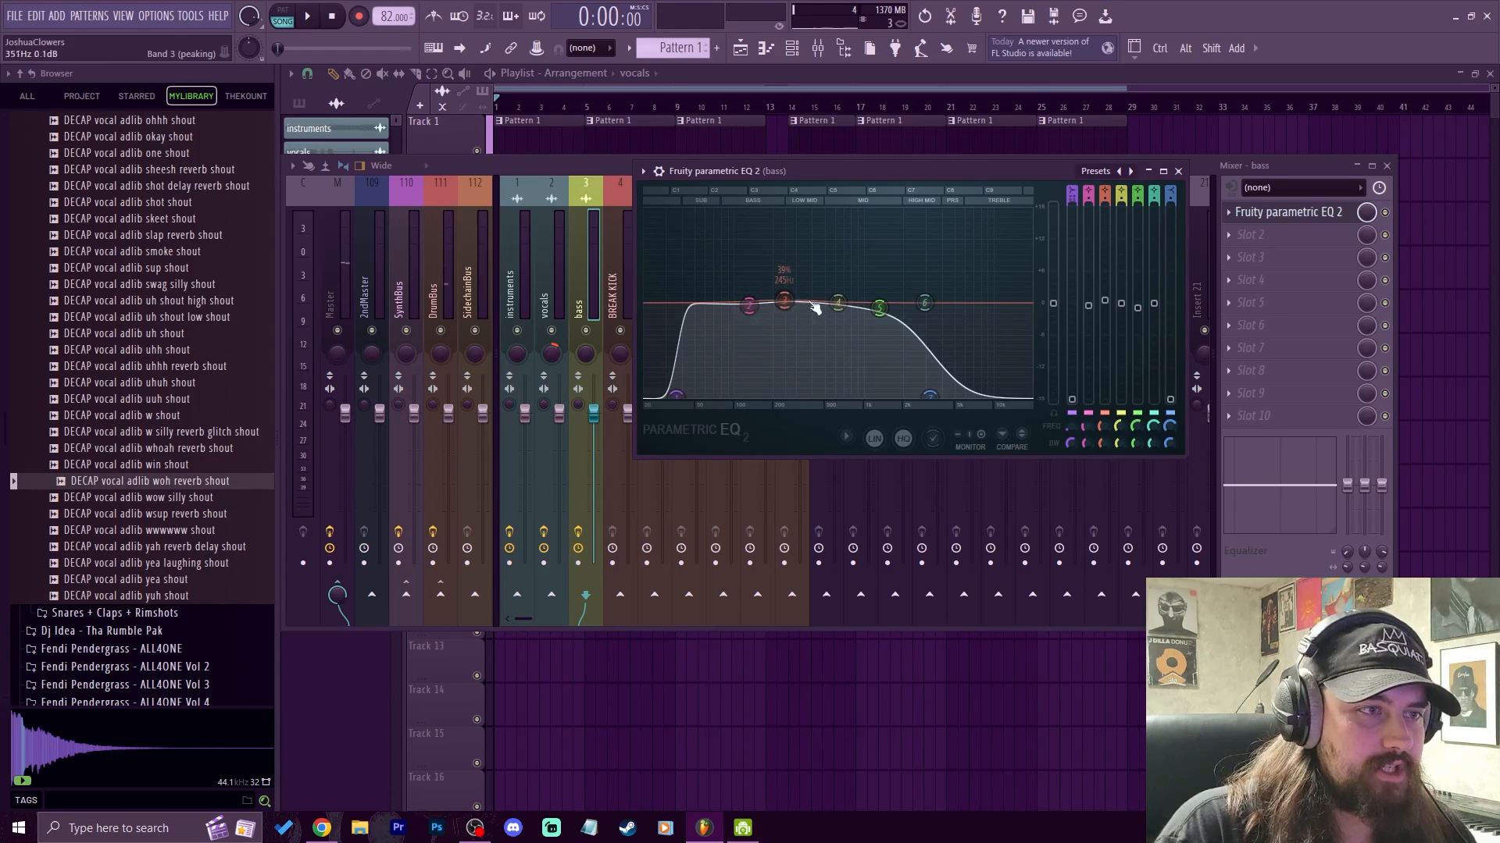
pyautogui.click(1178, 171)
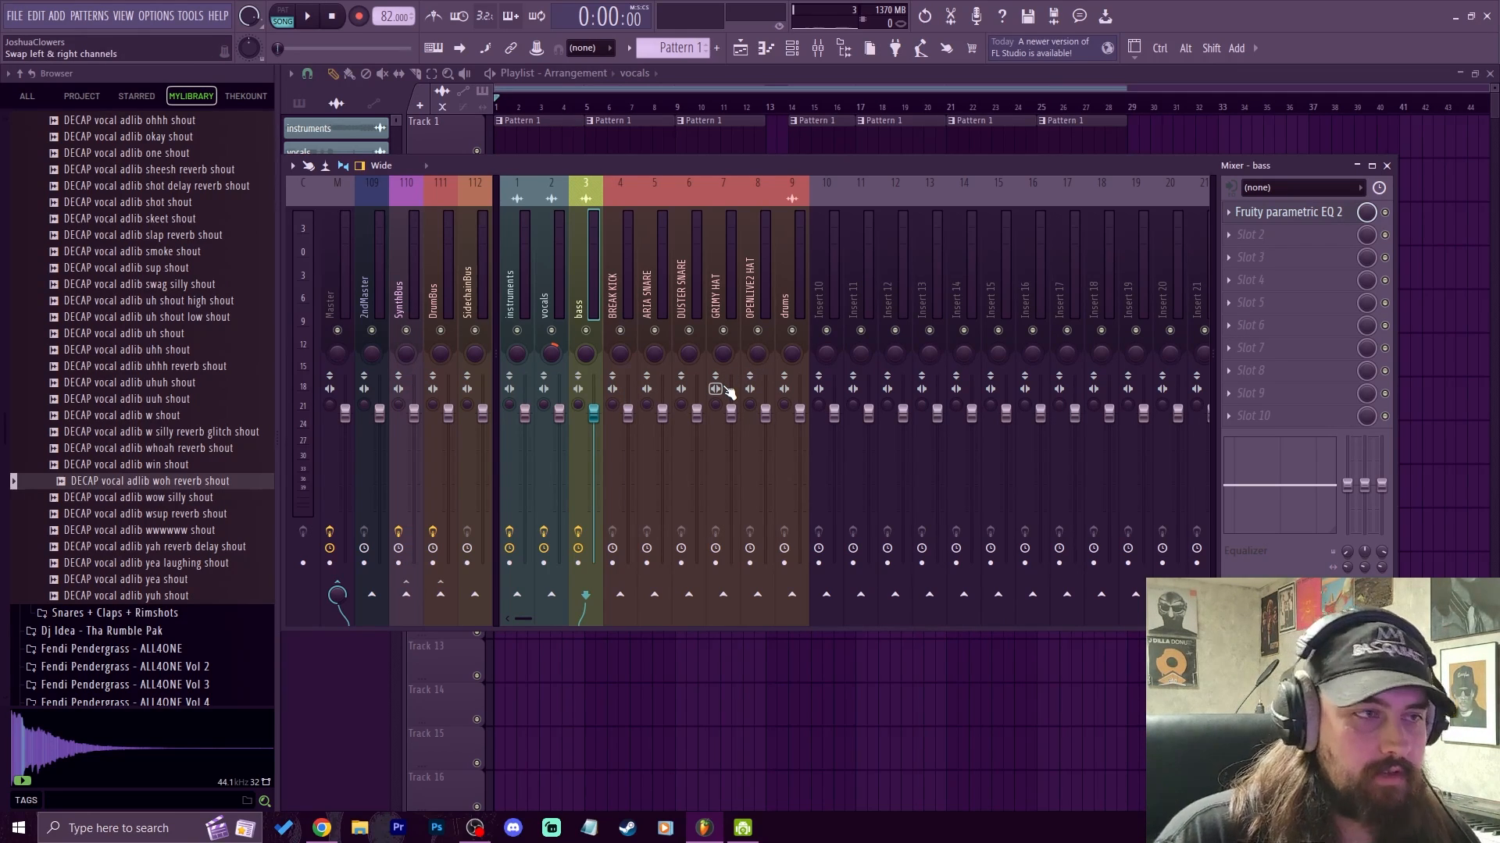
pyautogui.click(788, 293)
pyautogui.click(445, 291)
pyautogui.press('space')
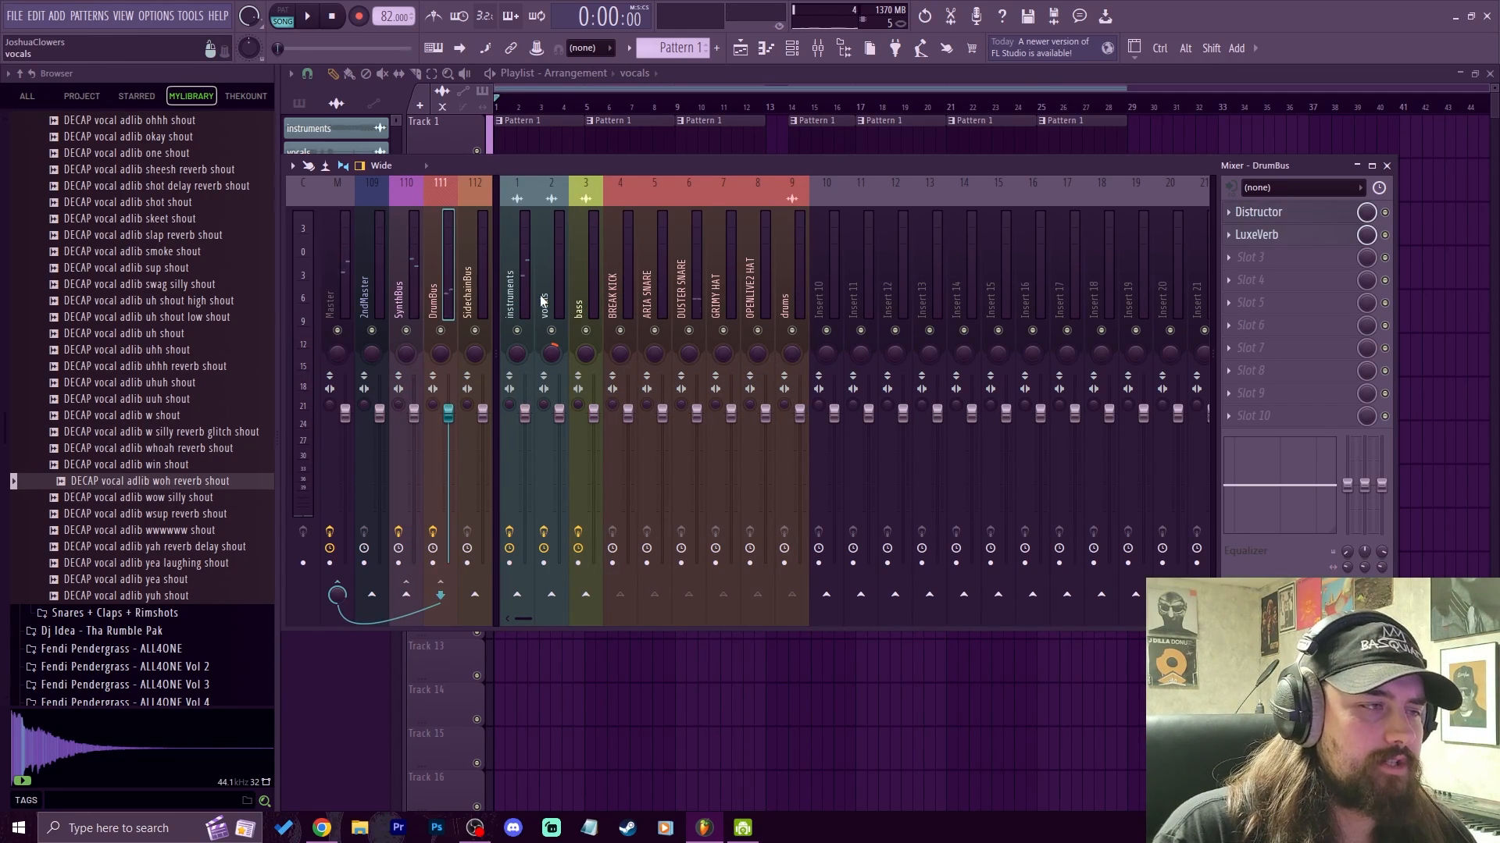
pyautogui.click(619, 309)
pyautogui.click(522, 293)
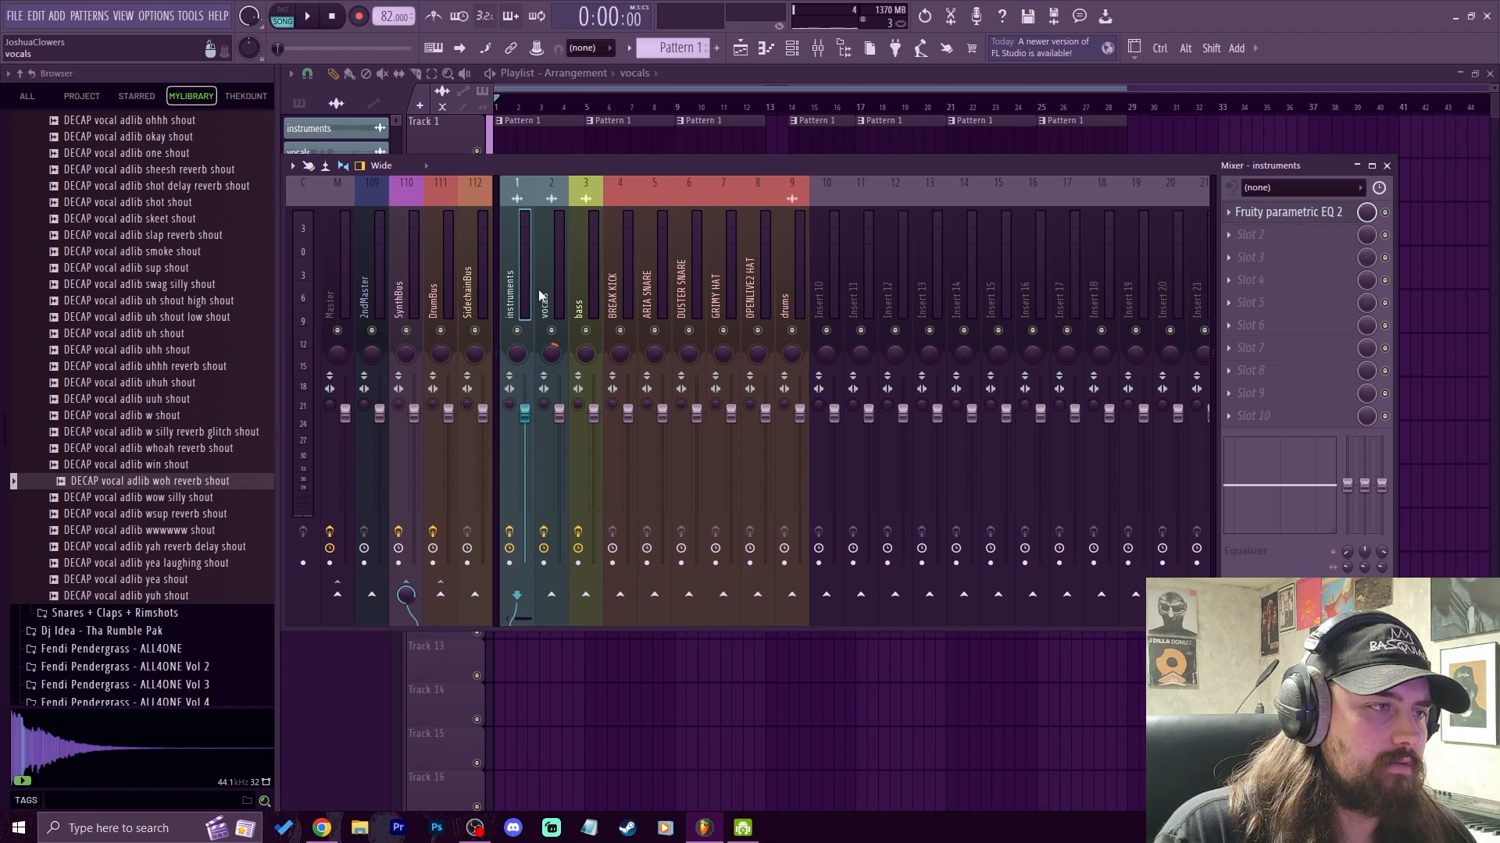
# Step: Load Fruity Love Philter in the Master track's first effect slot and move the mixer clear of the plugin window
pyautogui.click(334, 289)
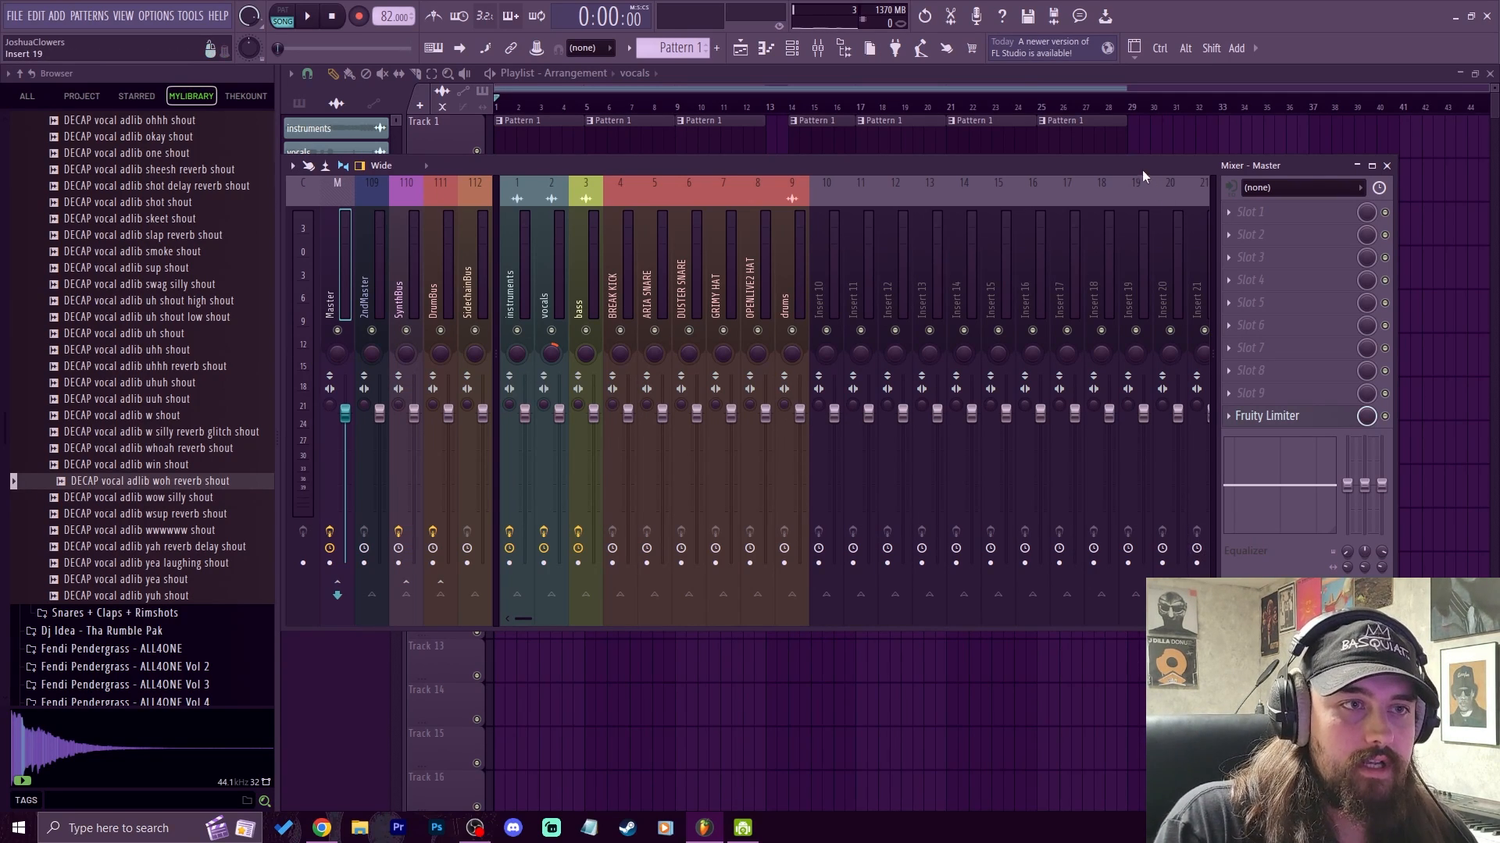
pyautogui.moveTo(1142, 170); pyautogui.dragTo(667, 202)
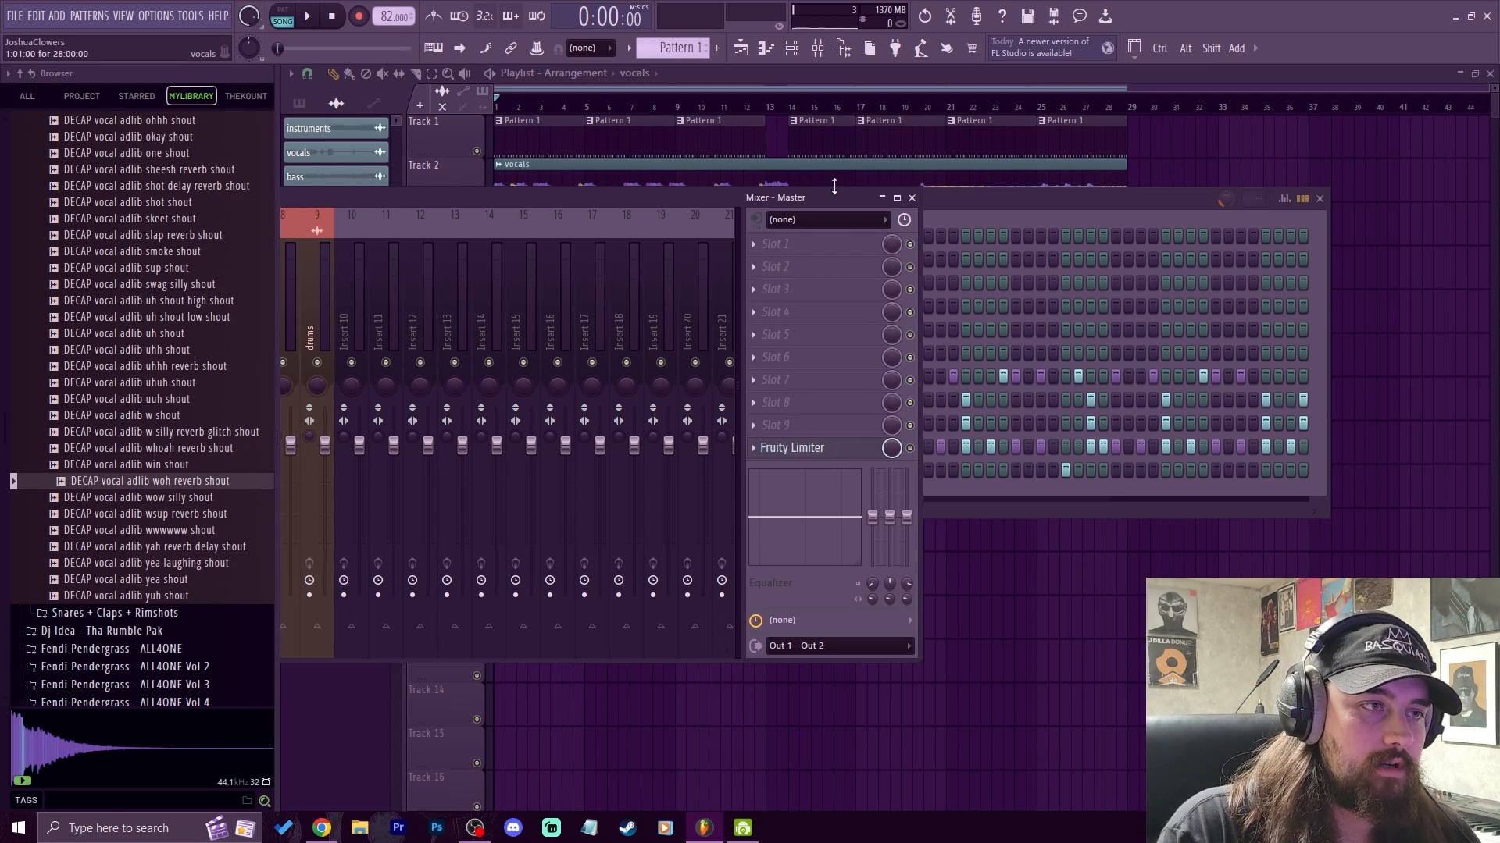
pyautogui.moveTo(840, 195); pyautogui.dragTo(1167, 406)
pyautogui.click(986, 207)
pyautogui.click(658, 189)
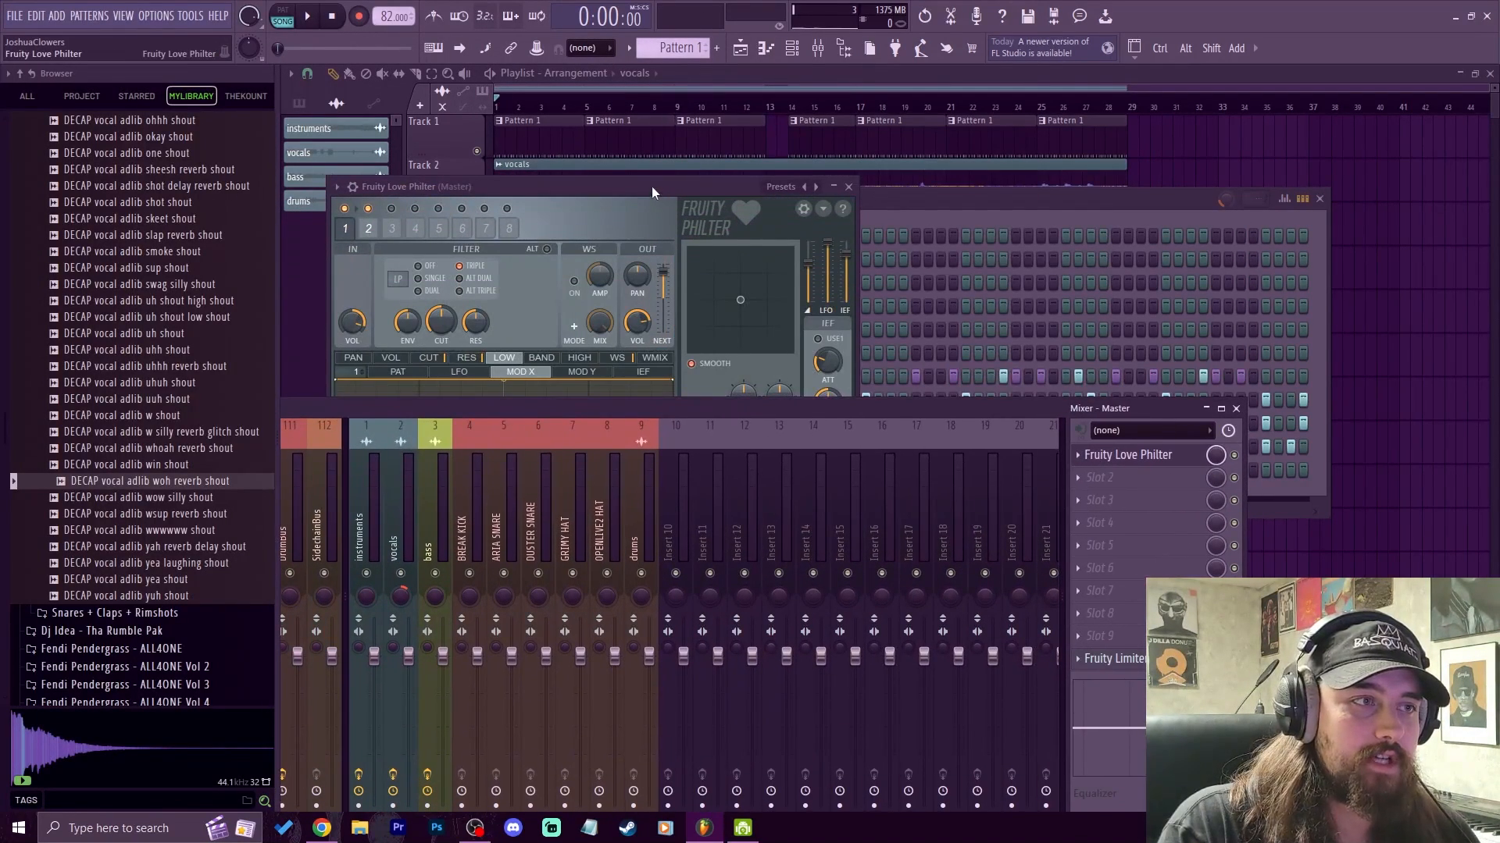
# Step: Load the PC lowpass + phaser preset in Fruity Love Philter and adjust its XY modulation point for a high cutoff
pyautogui.moveTo(651, 186); pyautogui.dragTo(968, 209)
pyautogui.click(1052, 198)
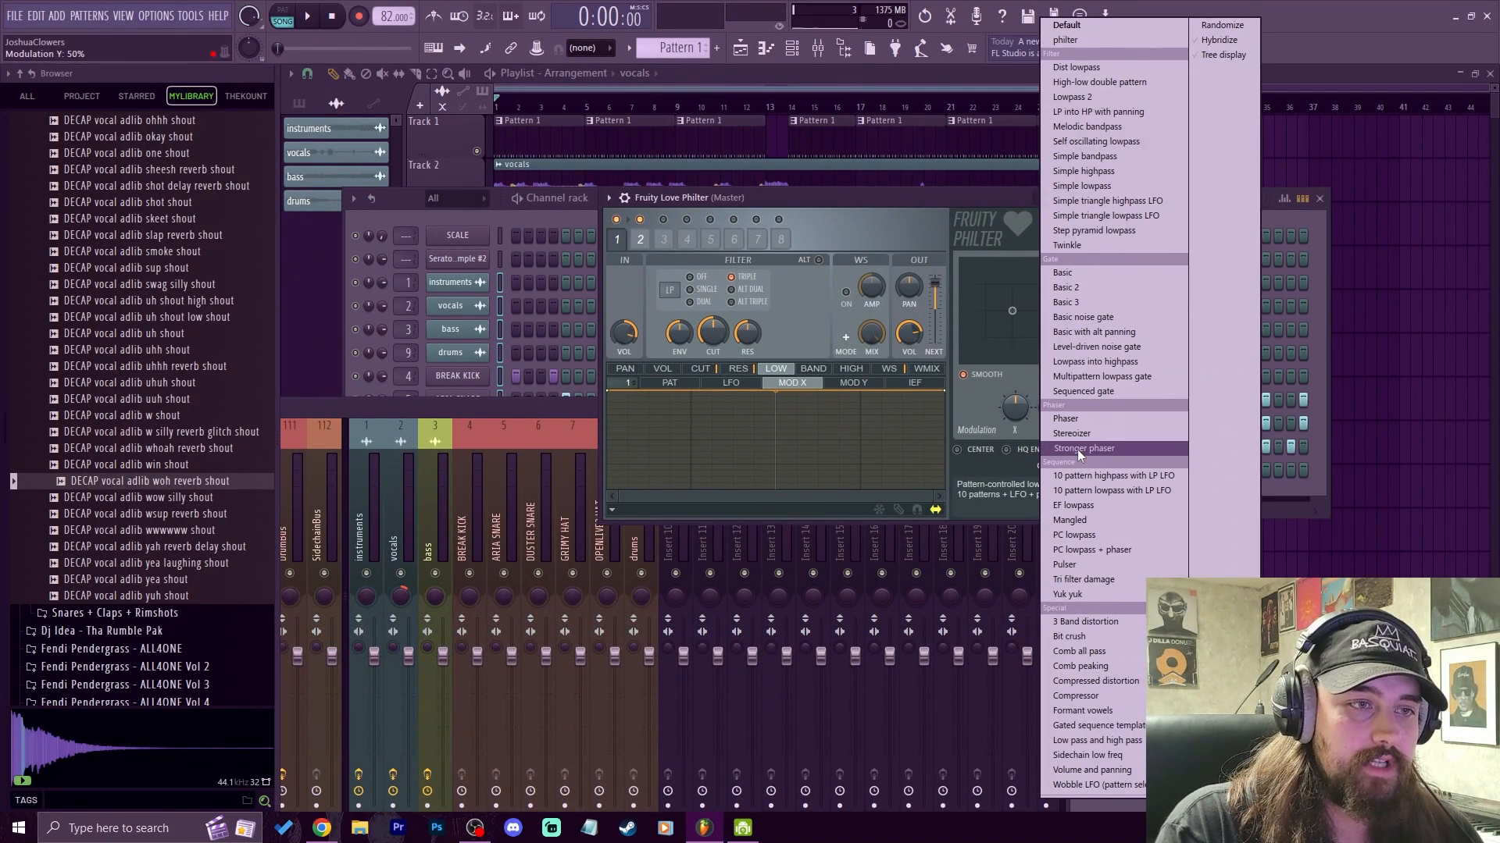
pyautogui.click(1131, 551)
pyautogui.moveTo(1039, 276)
pyautogui.mouseDown()
pyautogui.moveTo(997, 311)
pyautogui.moveTo(1042, 275)
pyautogui.mouseUp()
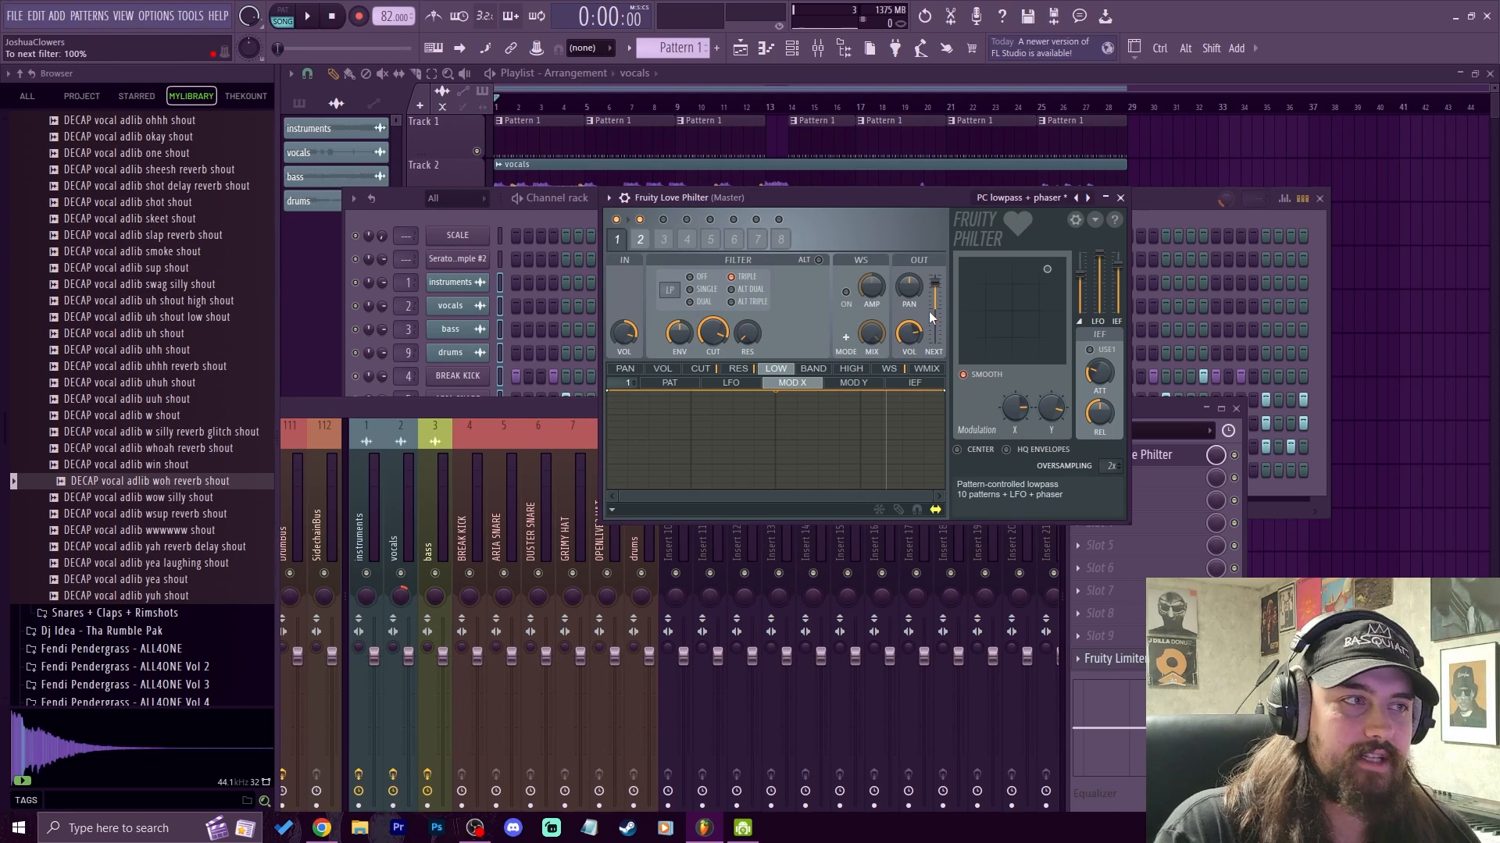
# Step: Audition the master filter during playback, set its cutoff frequency to about 89% and close the plugin window
pyautogui.press('space')
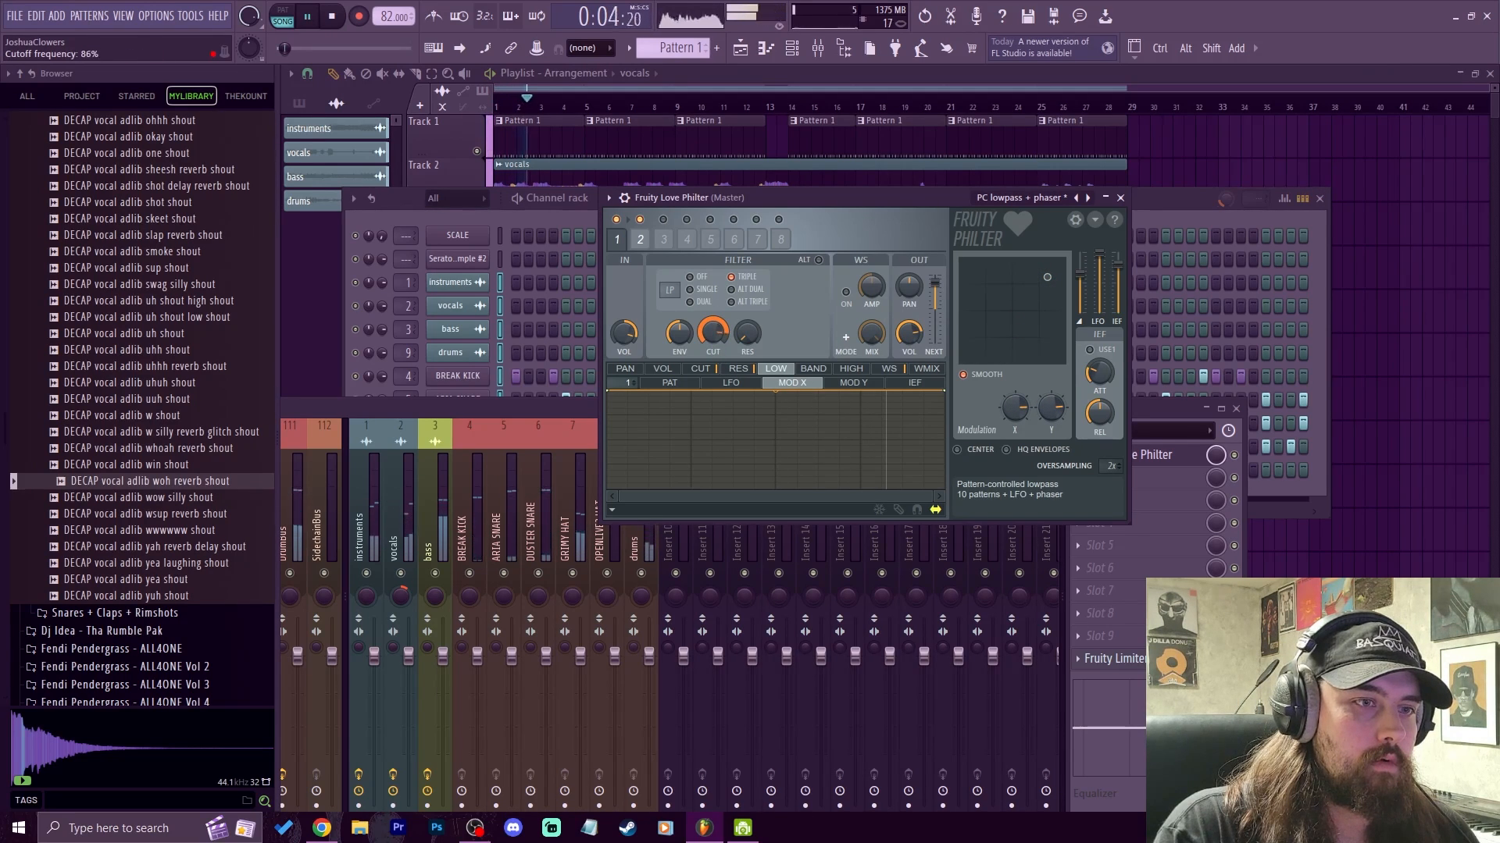
pyautogui.moveTo(464, 413); pyautogui.dragTo(576, 314)
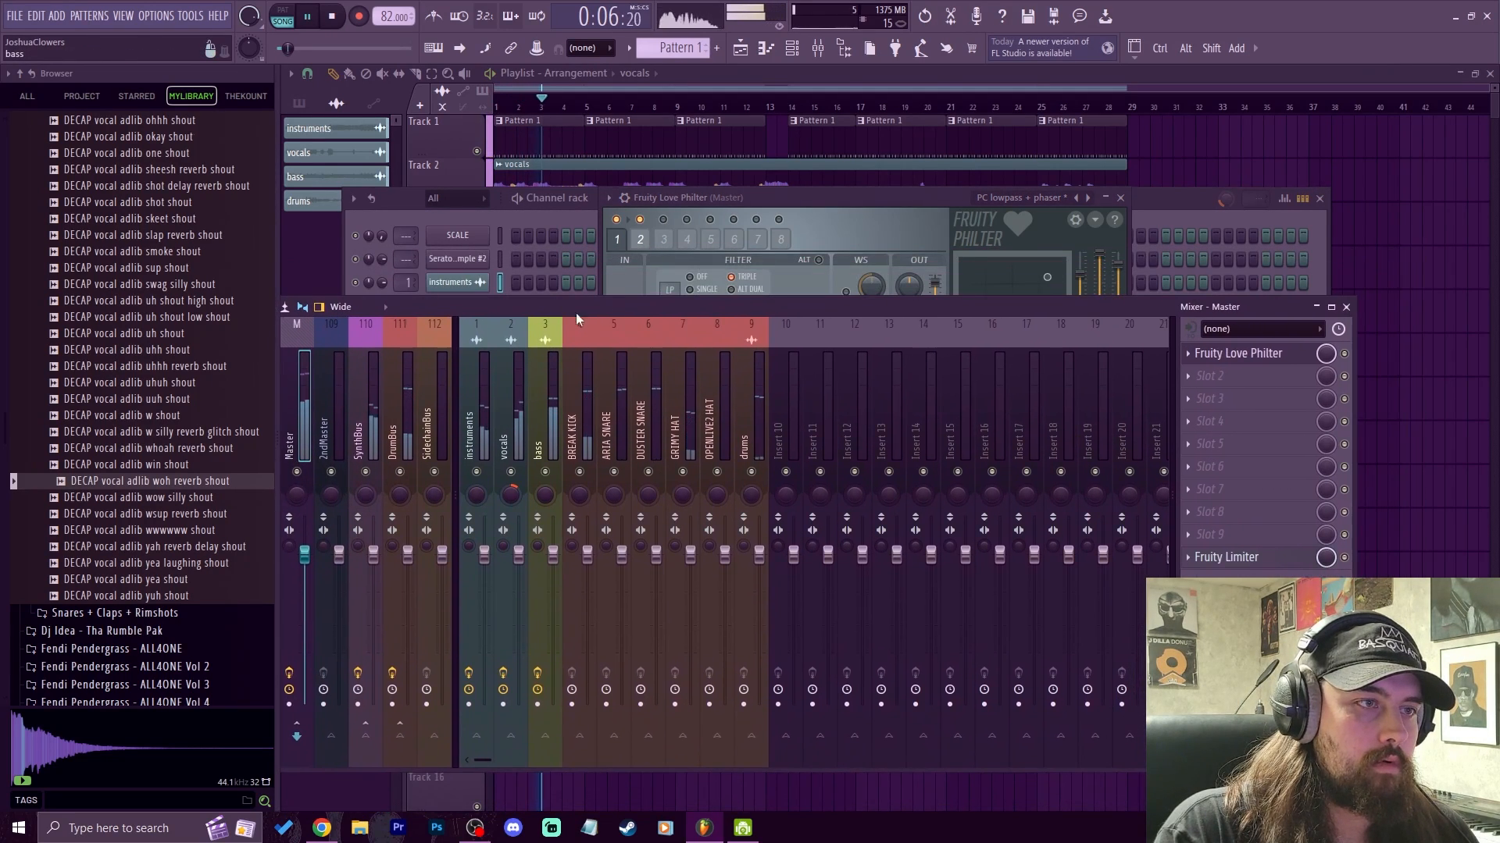
pyautogui.click(827, 222)
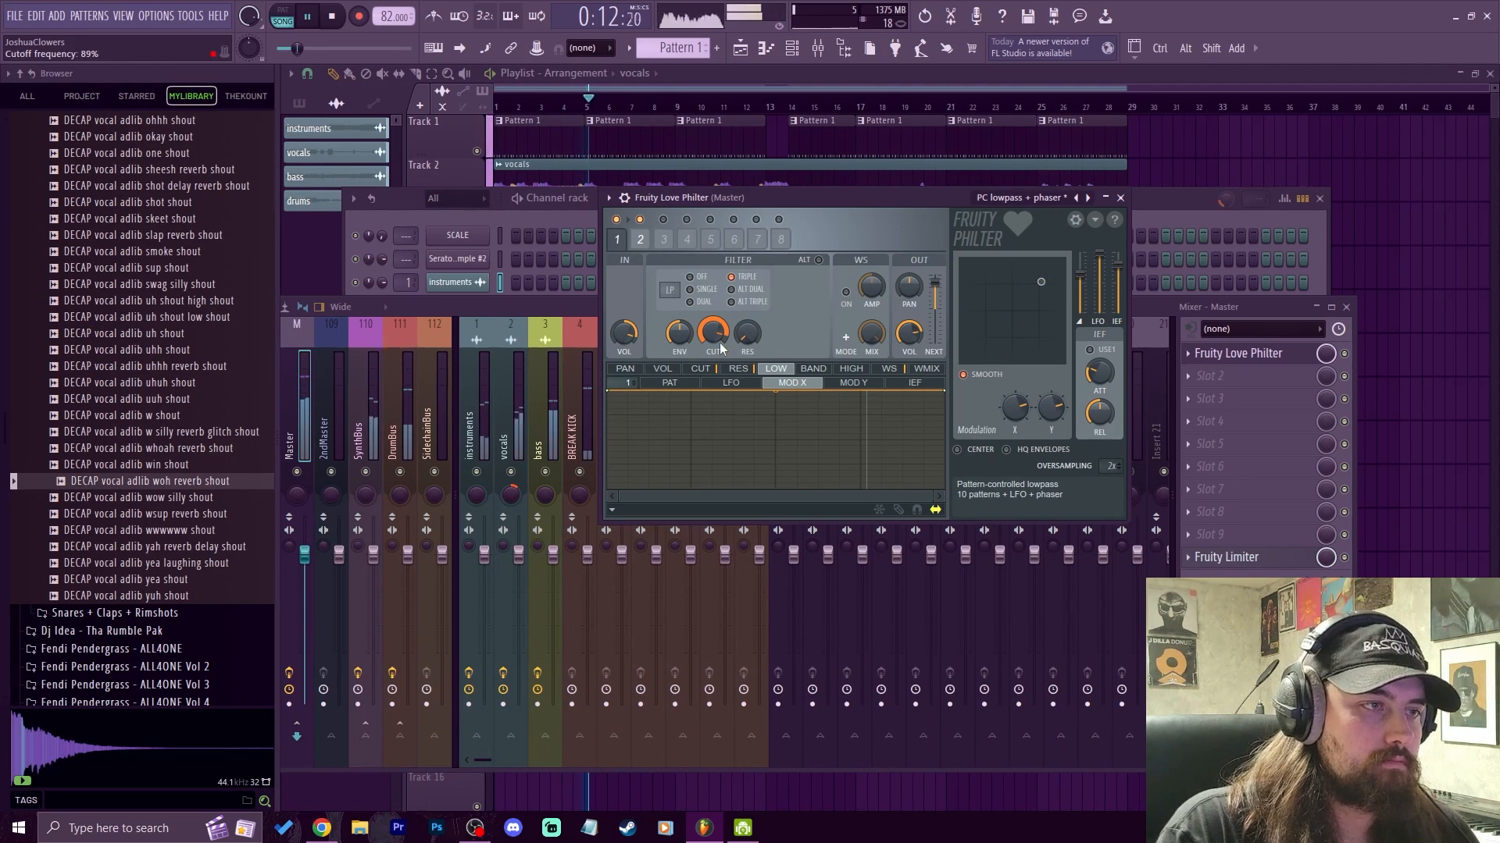
pyautogui.click(1120, 199)
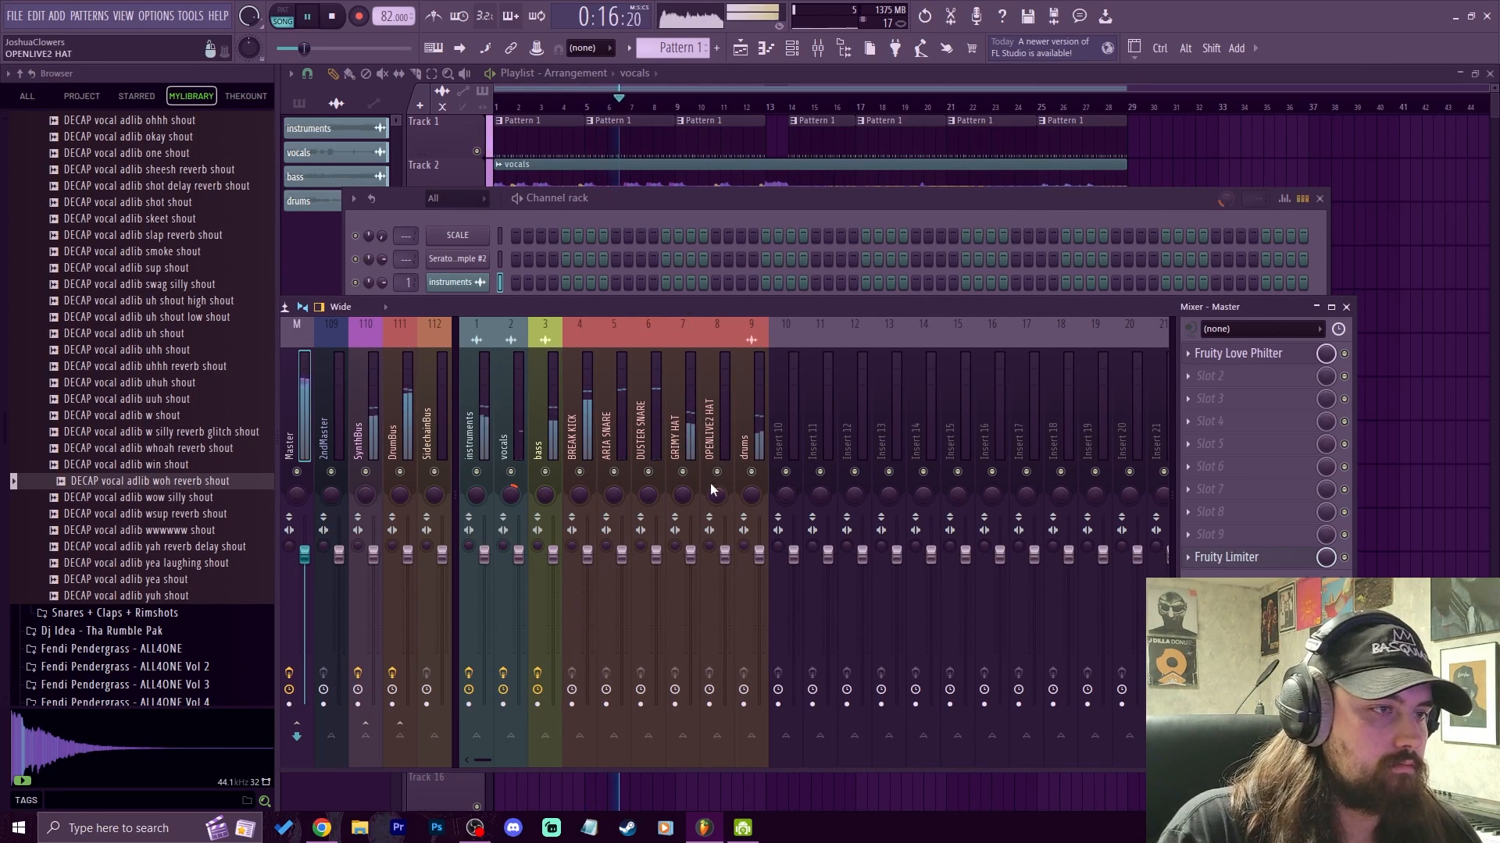
# Step: Lower the GRIMY HAT track's volume to 92% and move the channel rack out of the mixer's way
pyautogui.click(691, 561)
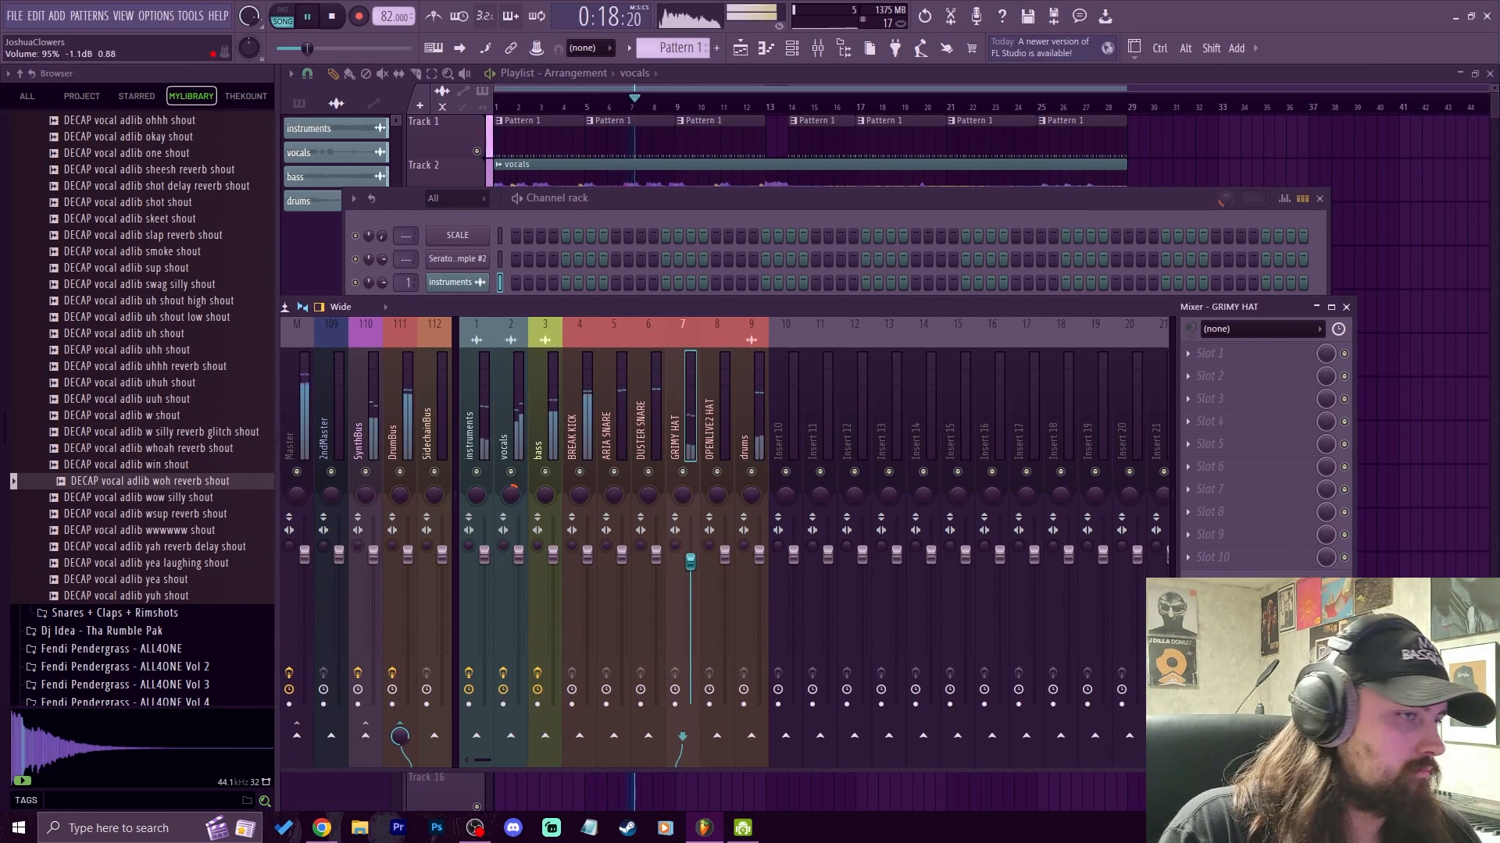
pyautogui.moveTo(690, 562); pyautogui.dragTo(691, 565)
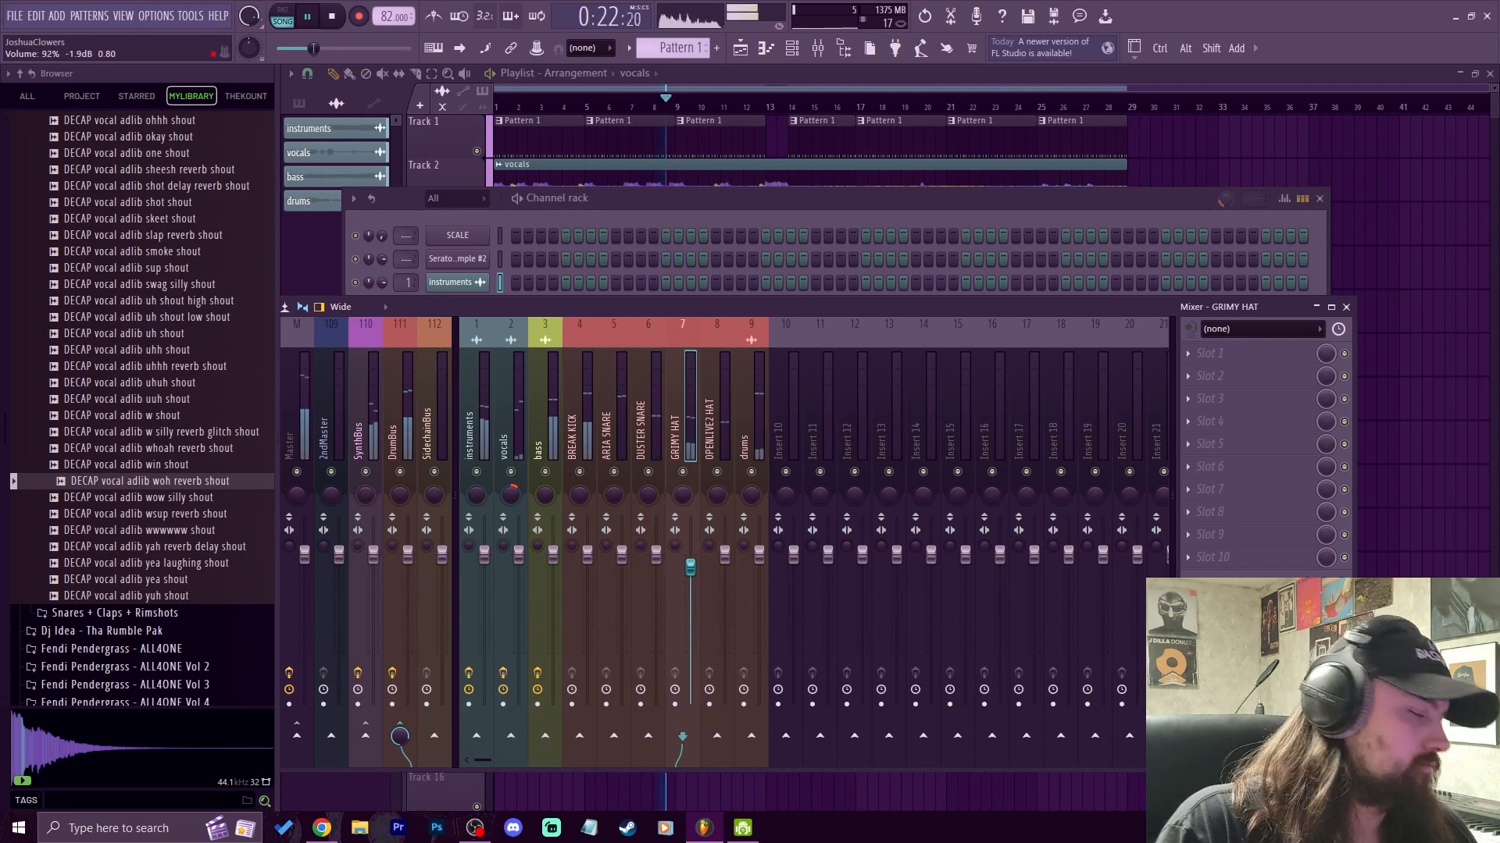
pyautogui.click(701, 198)
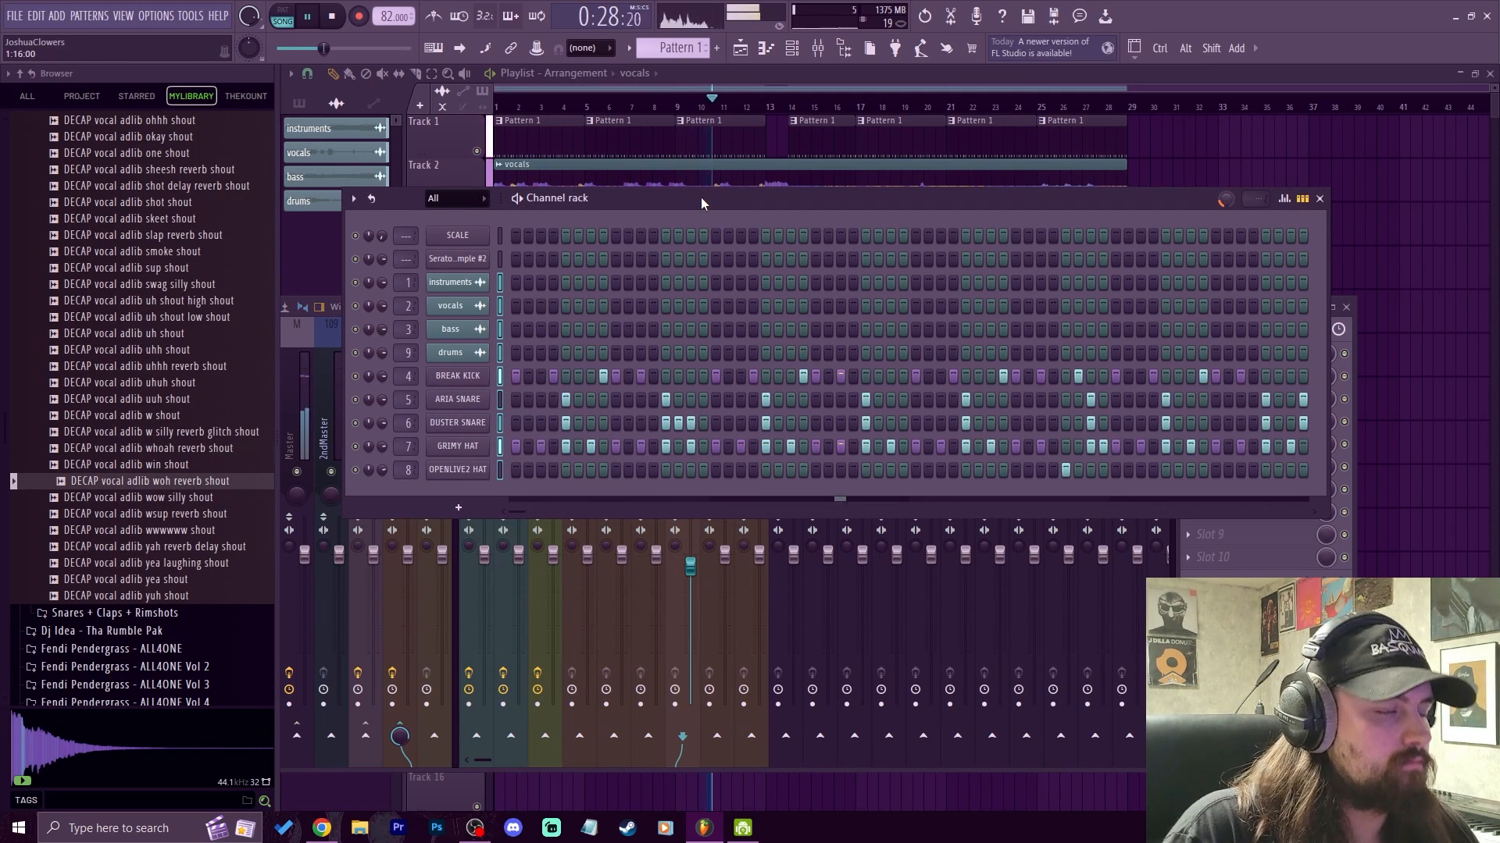
pyautogui.moveTo(701, 197); pyautogui.dragTo(906, 62)
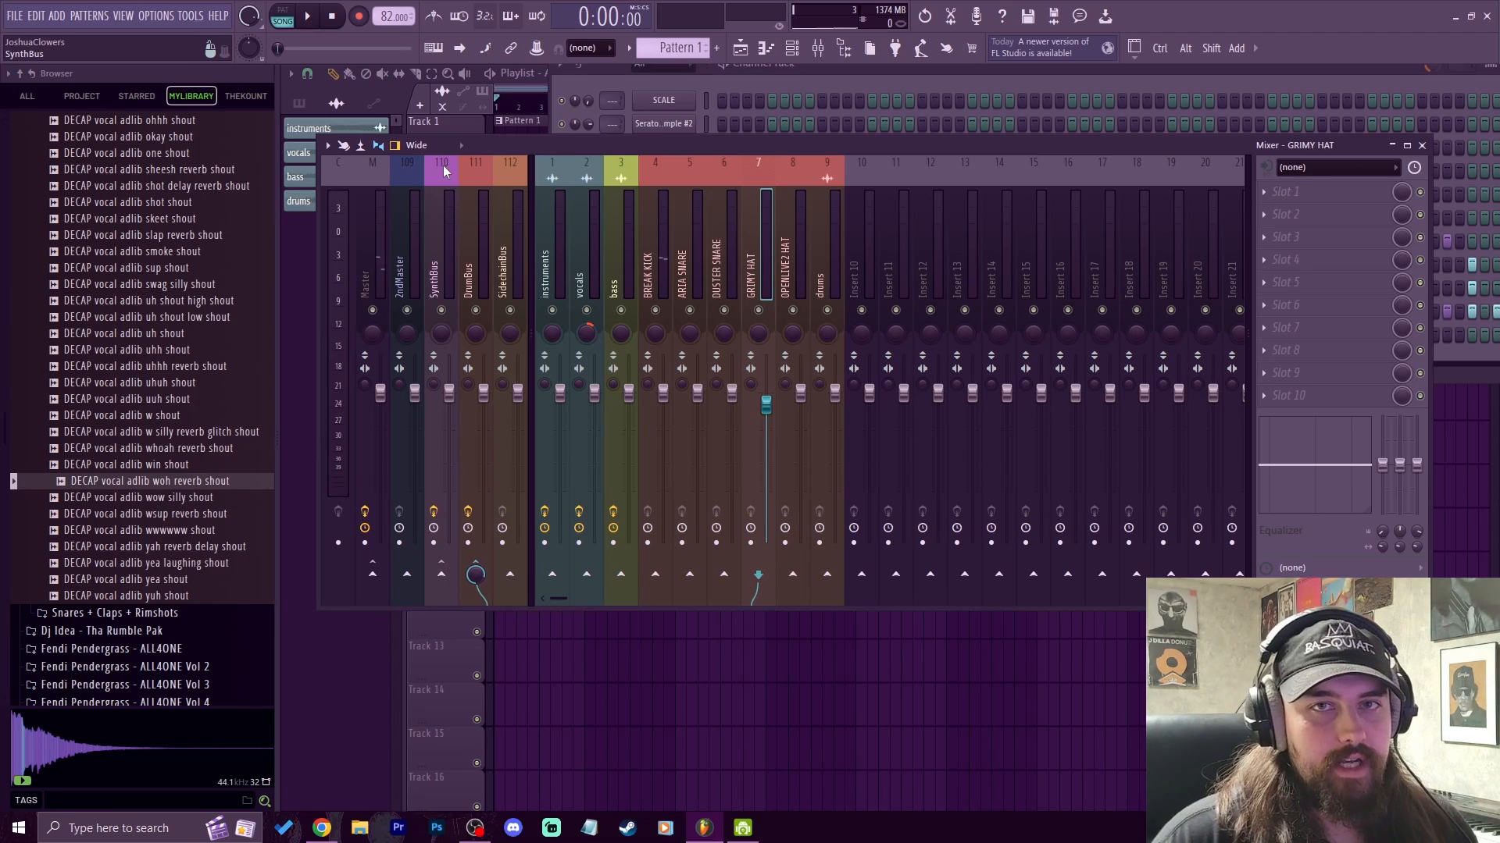
# Step: Pull the volume faders of all tracks from instruments to drums down to 0%
pyautogui.moveTo(559, 259); pyautogui.dragTo(813, 269)
pyautogui.moveTo(693, 408); pyautogui.dragTo(720, 429)
pyautogui.click(626, 244)
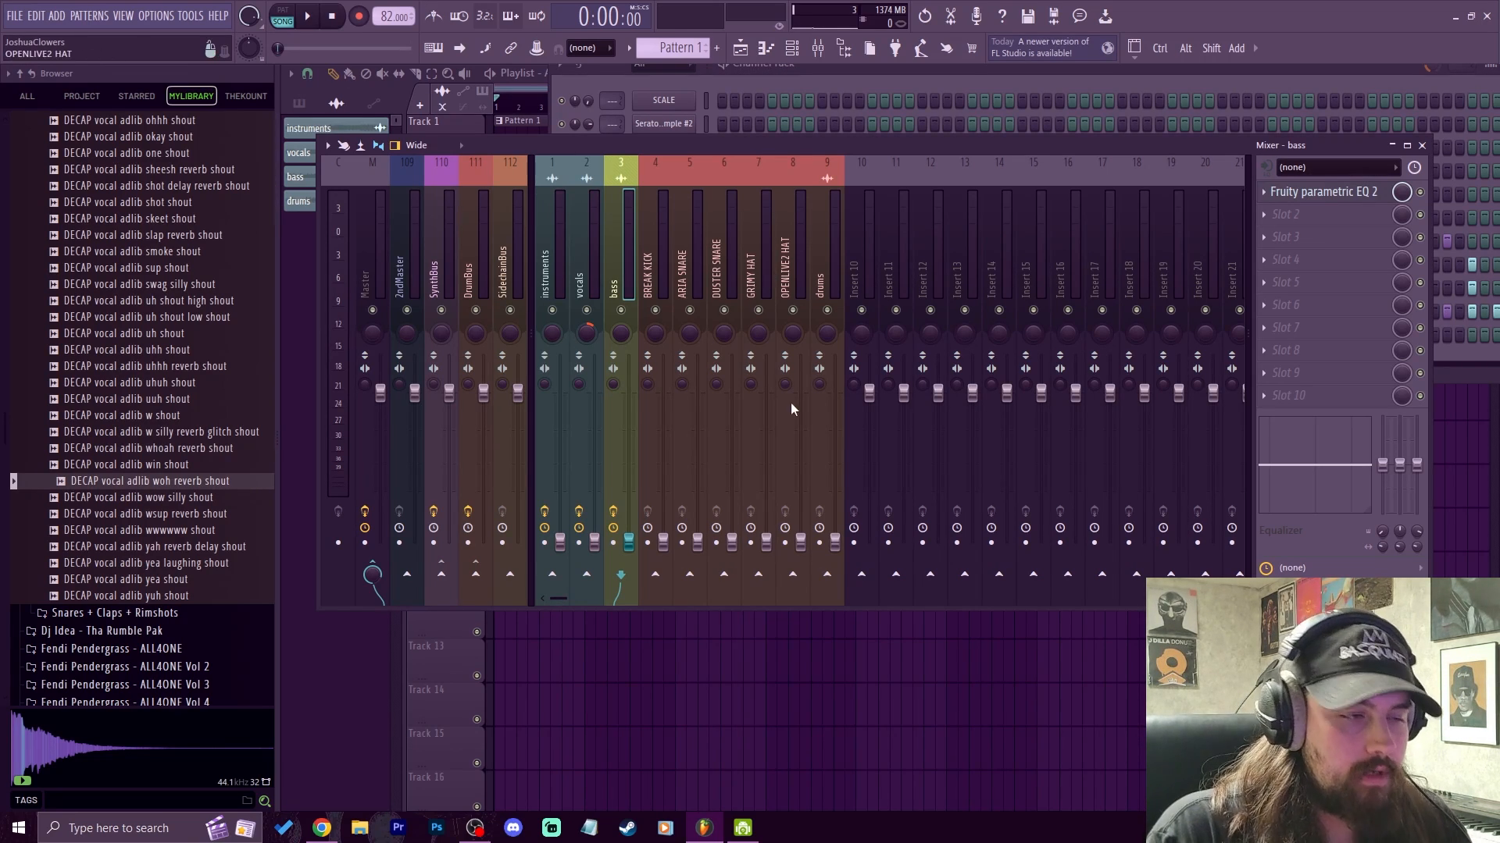
# Step: During playback, raise the BREAK KICK fader and bring the ARIA SNARE and DUSTER SNARE faders up slightly below it
pyautogui.click(658, 278)
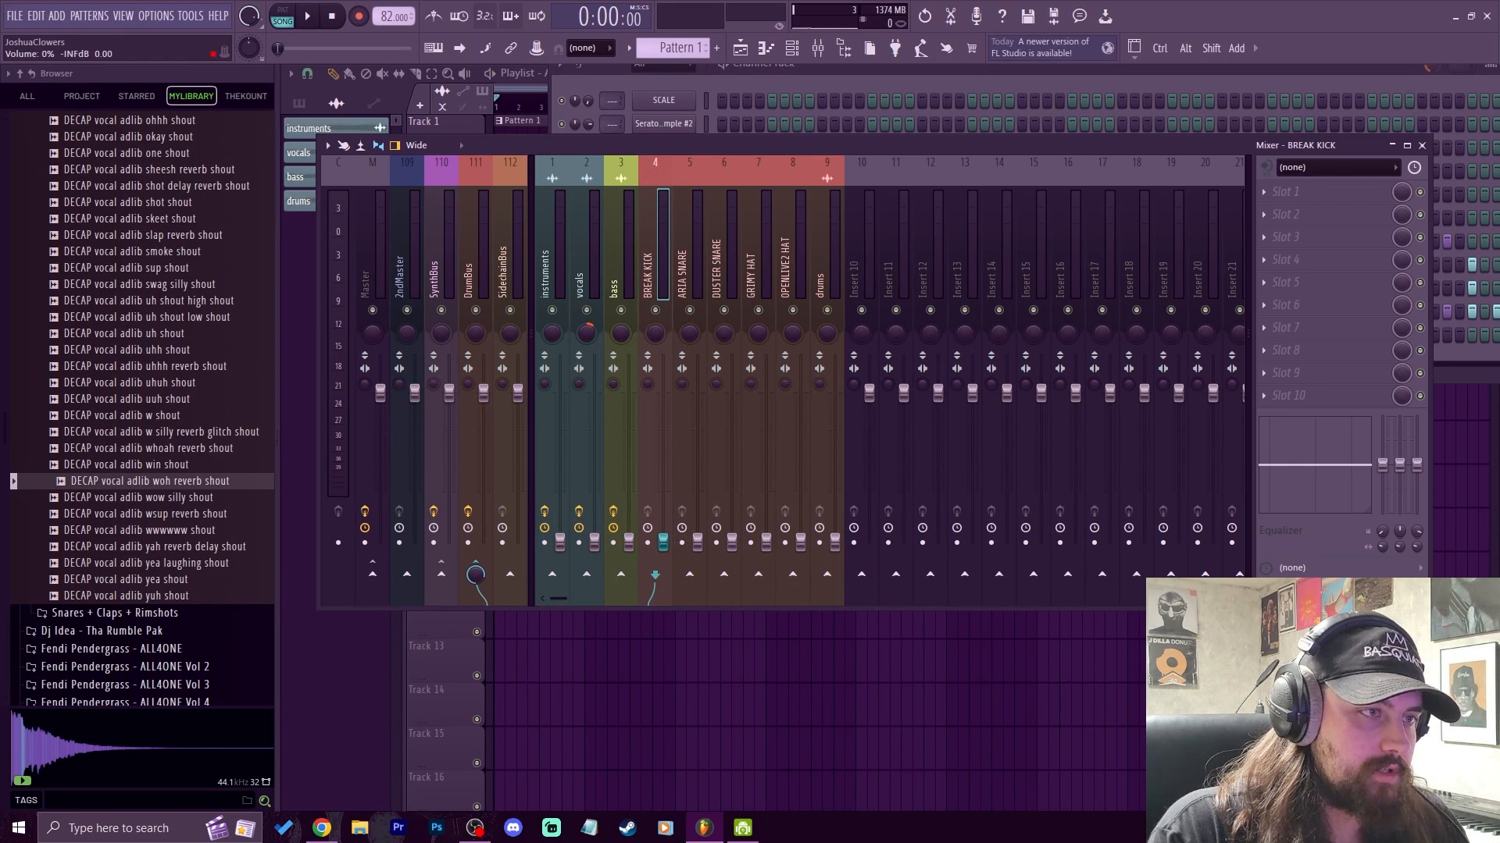
pyautogui.press('space')
pyautogui.moveTo(663, 543); pyautogui.dragTo(663, 447)
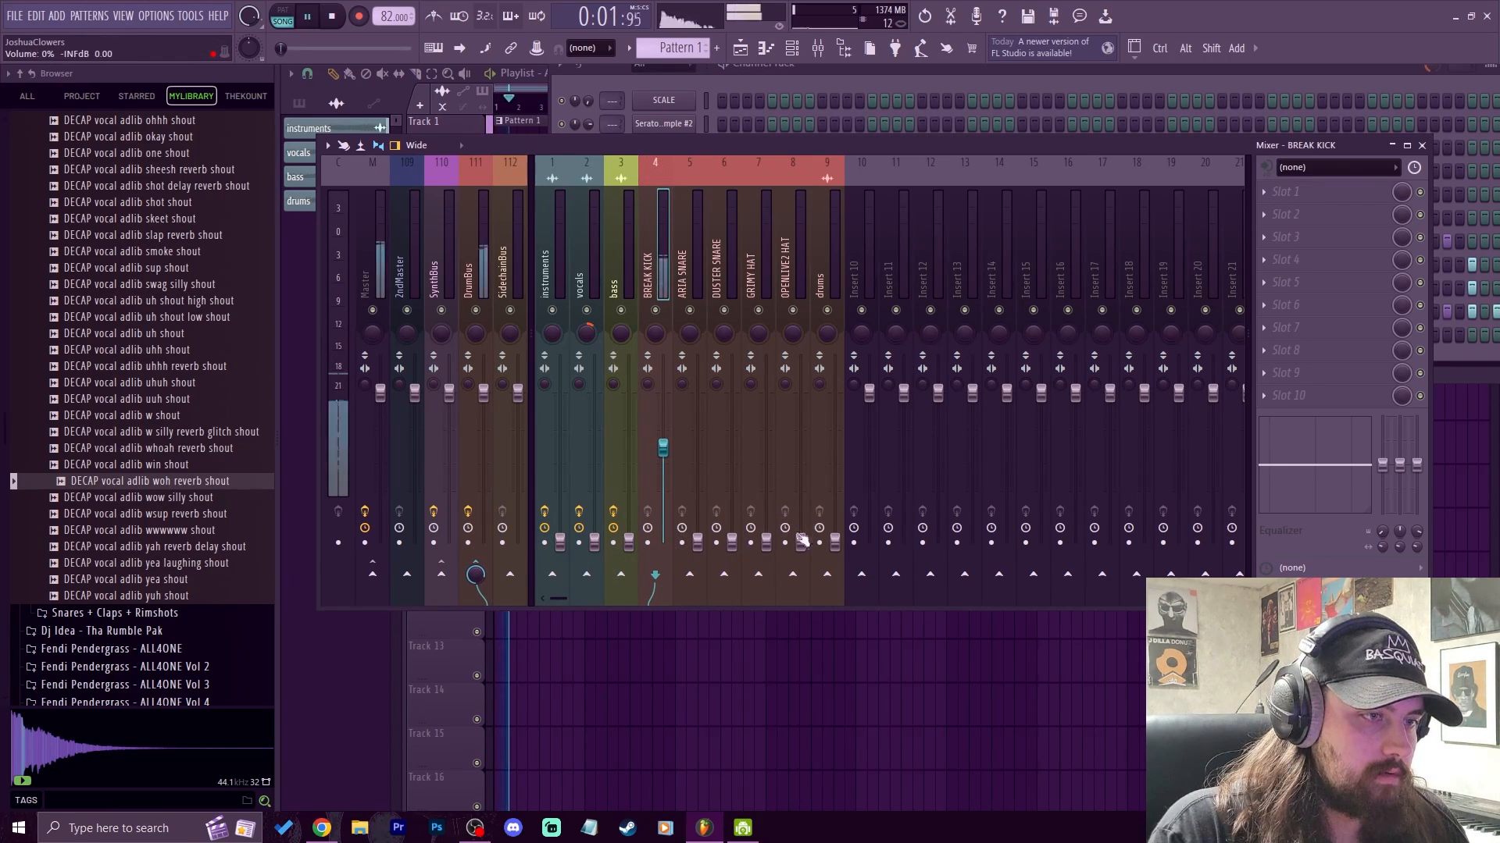
pyautogui.moveTo(697, 542); pyautogui.dragTo(697, 451)
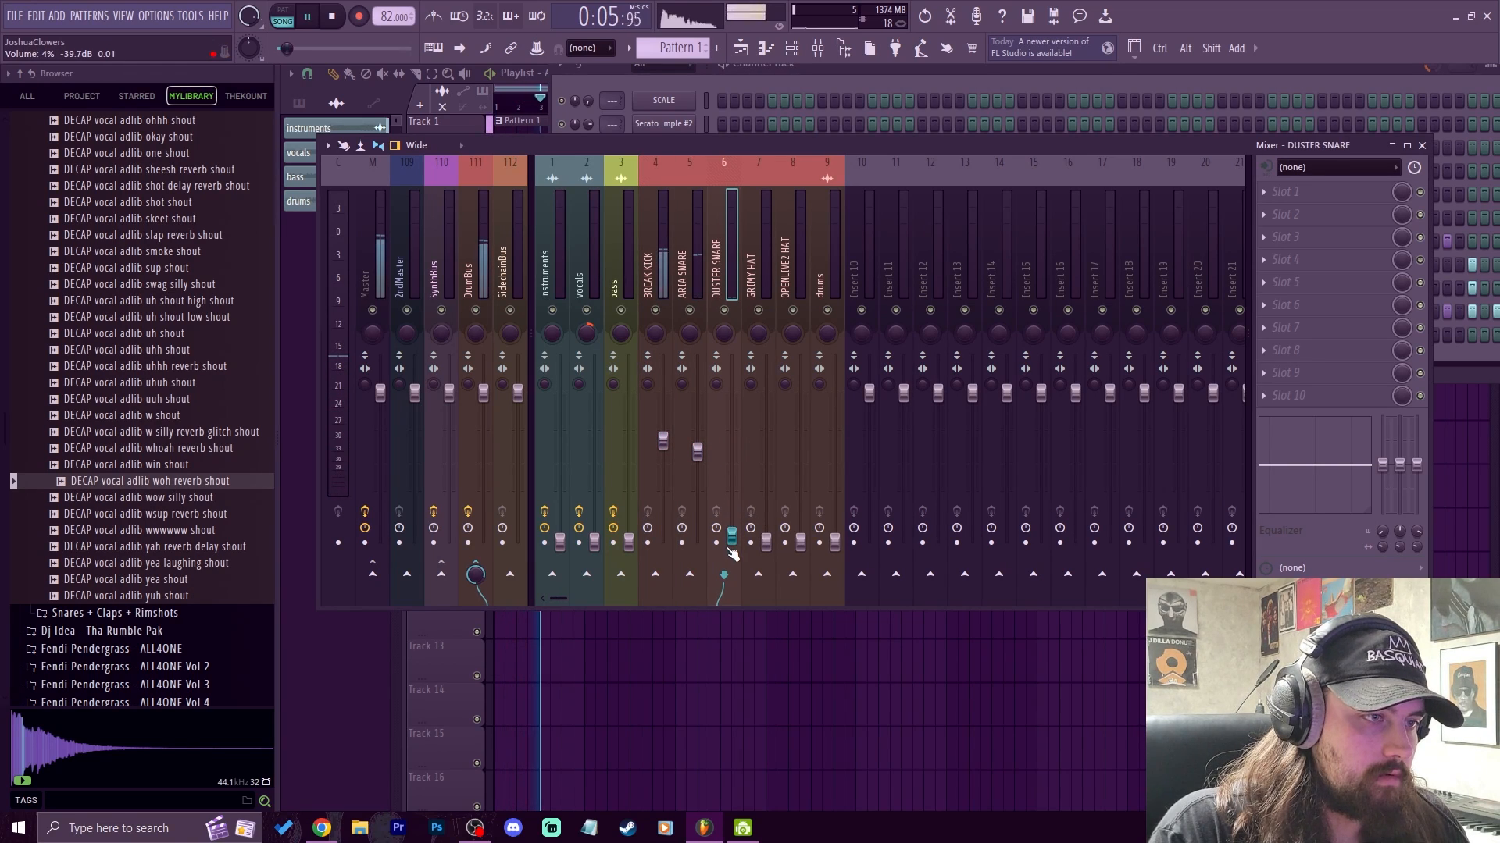
pyautogui.moveTo(731, 470); pyautogui.dragTo(731, 449)
# Step: Raise the GRIMY HAT and OPENLIVE2 HAT faders to balance the snares and set the drums track to about 62%
pyautogui.moveTo(766, 543); pyautogui.dragTo(766, 450)
pyautogui.moveTo(800, 542); pyautogui.dragTo(801, 456)
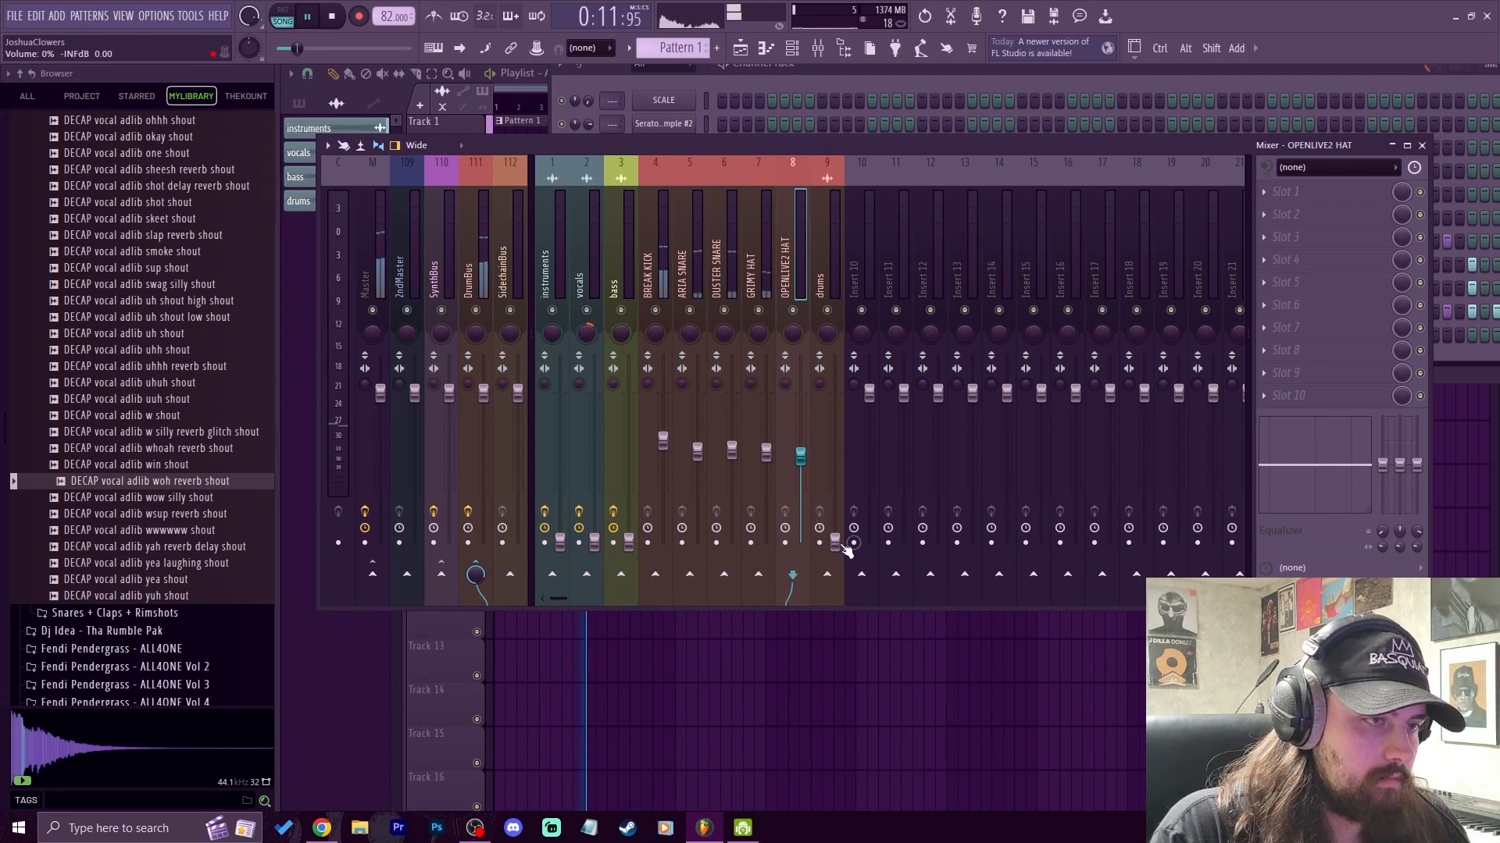
pyautogui.moveTo(836, 543); pyautogui.dragTo(835, 452)
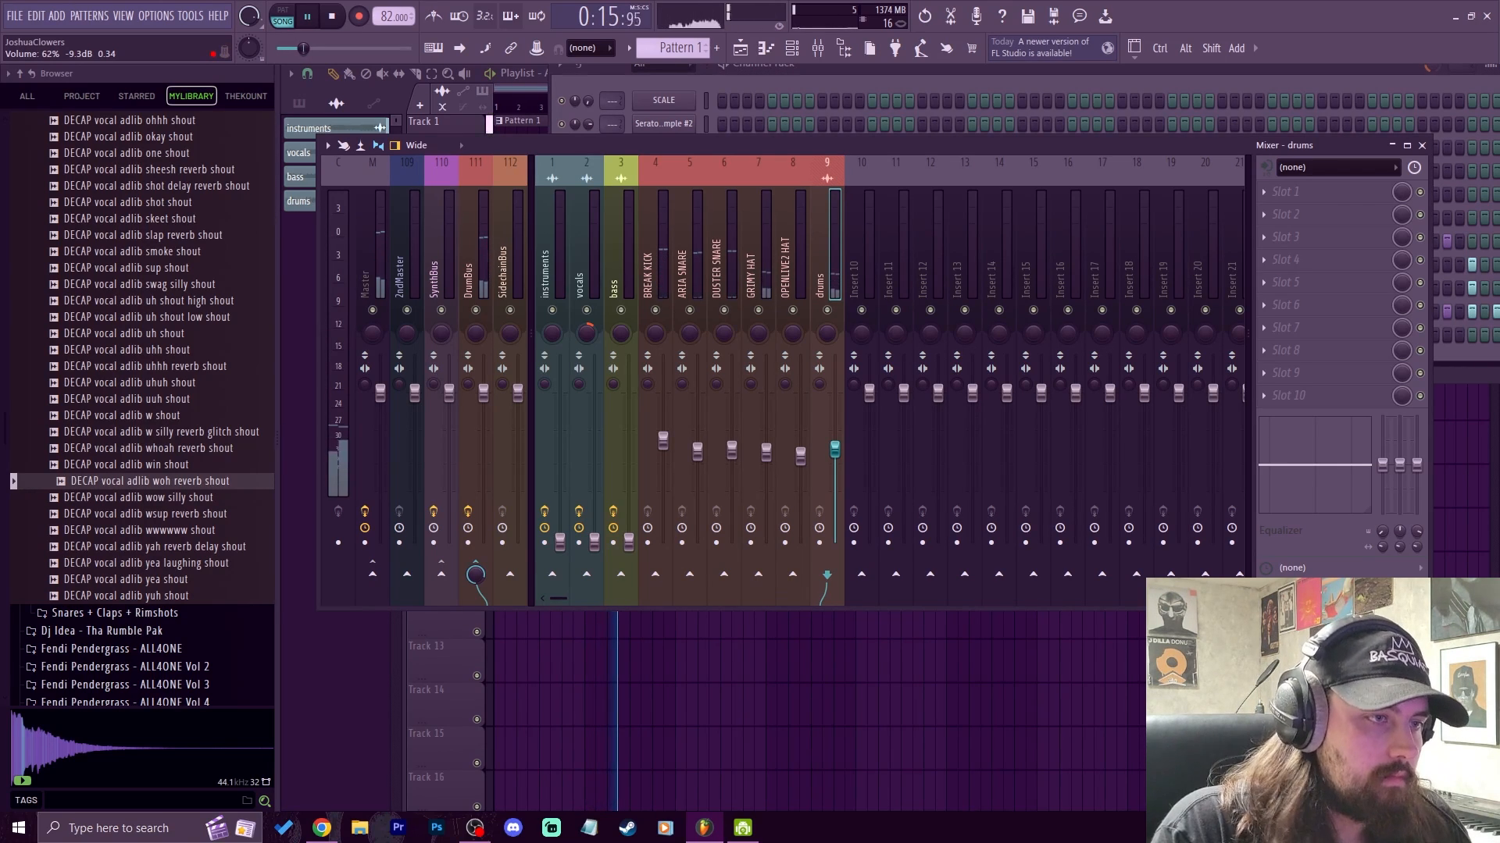
# Step: Raise the bass fader to the drums' level, the instruments fader to about 83% and the vocals fader just below the instruments
pyautogui.moveTo(629, 543); pyautogui.dragTo(629, 455)
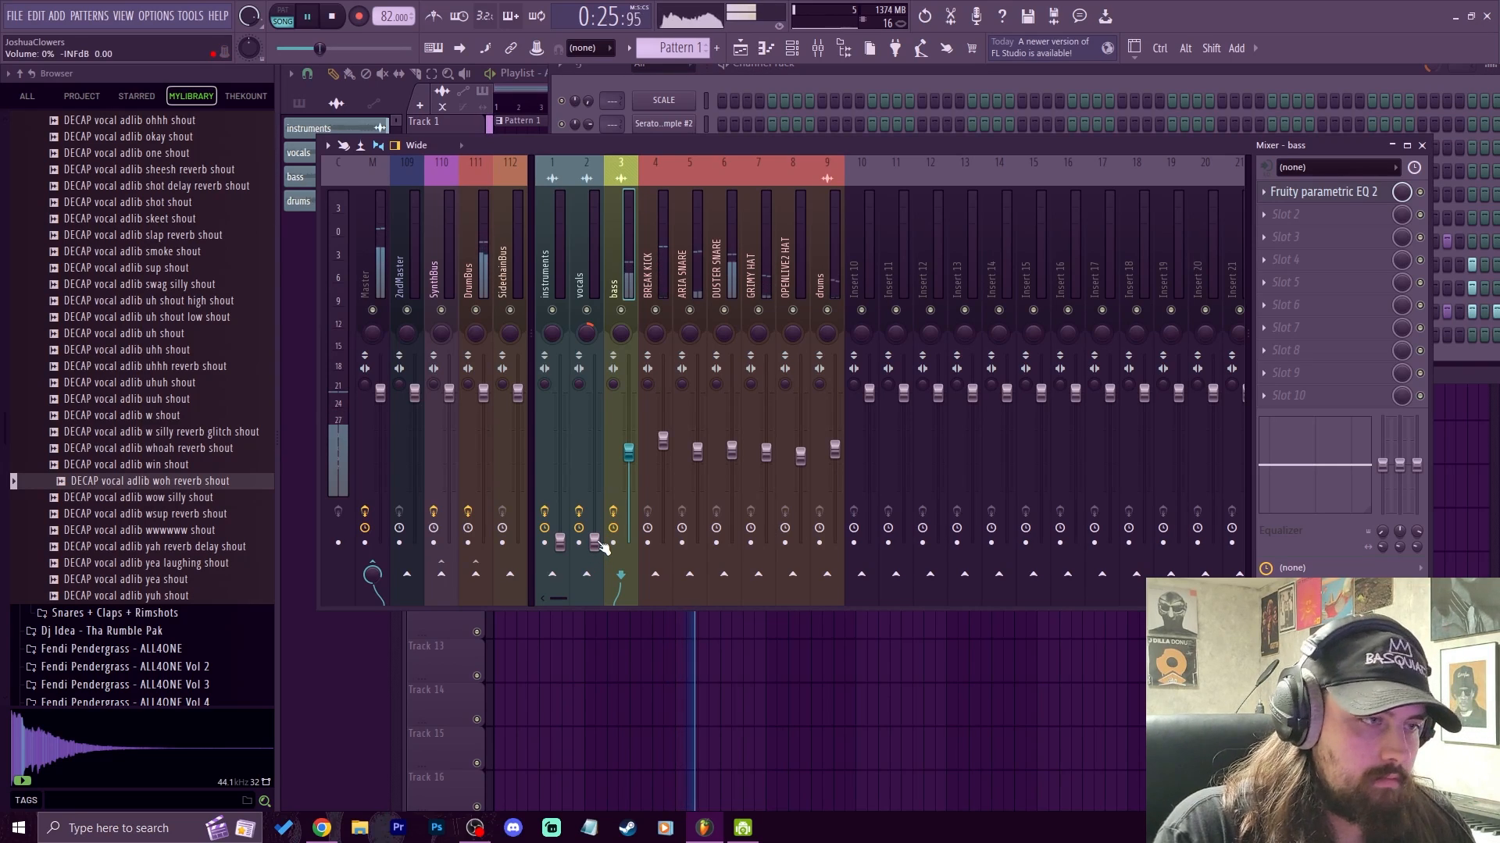
pyautogui.press('space')
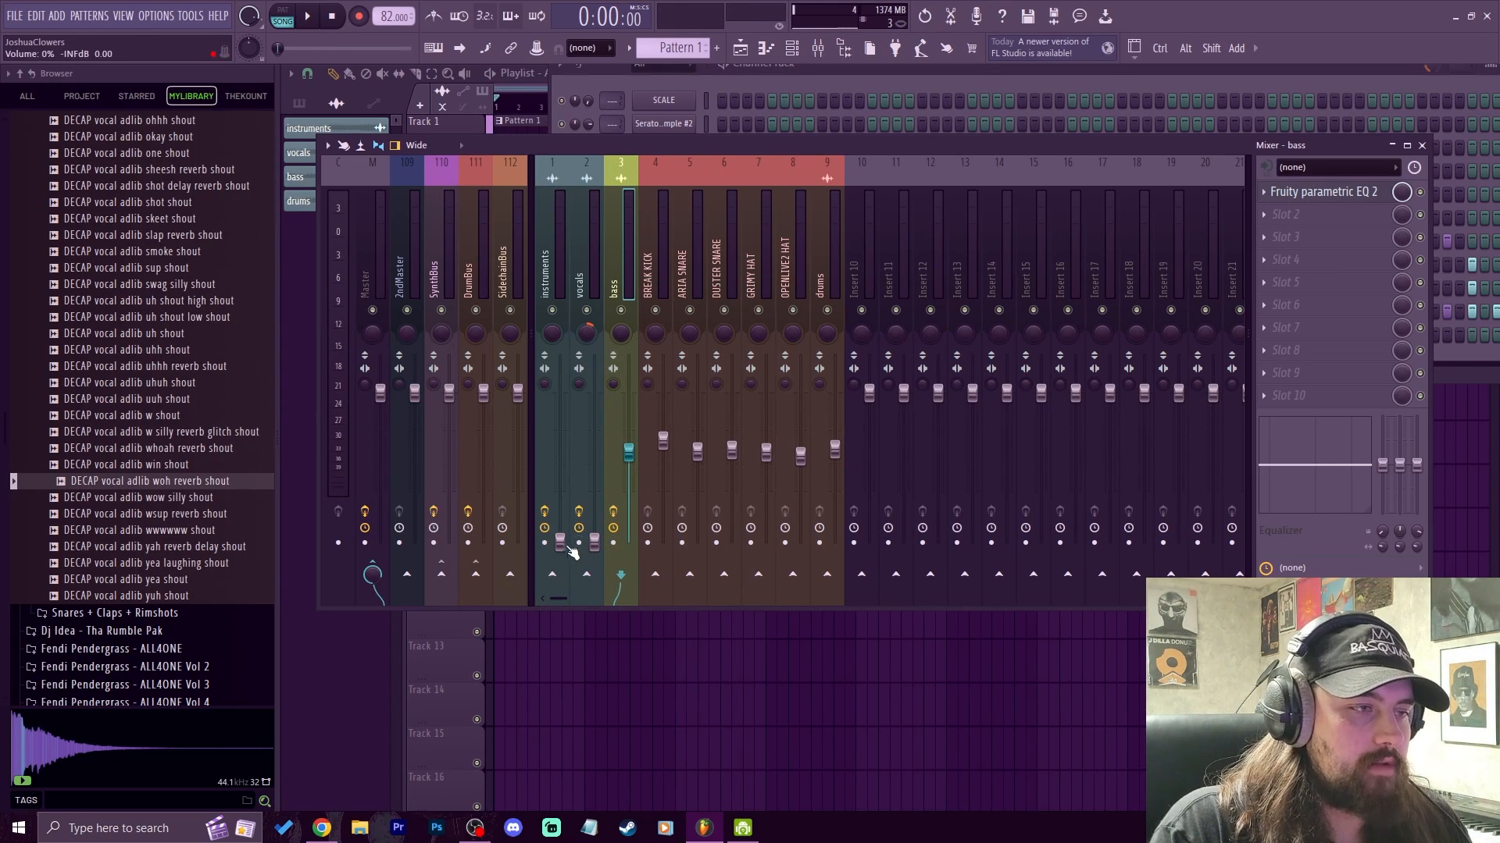
pyautogui.moveTo(561, 541); pyautogui.dragTo(560, 424)
pyautogui.press('space')
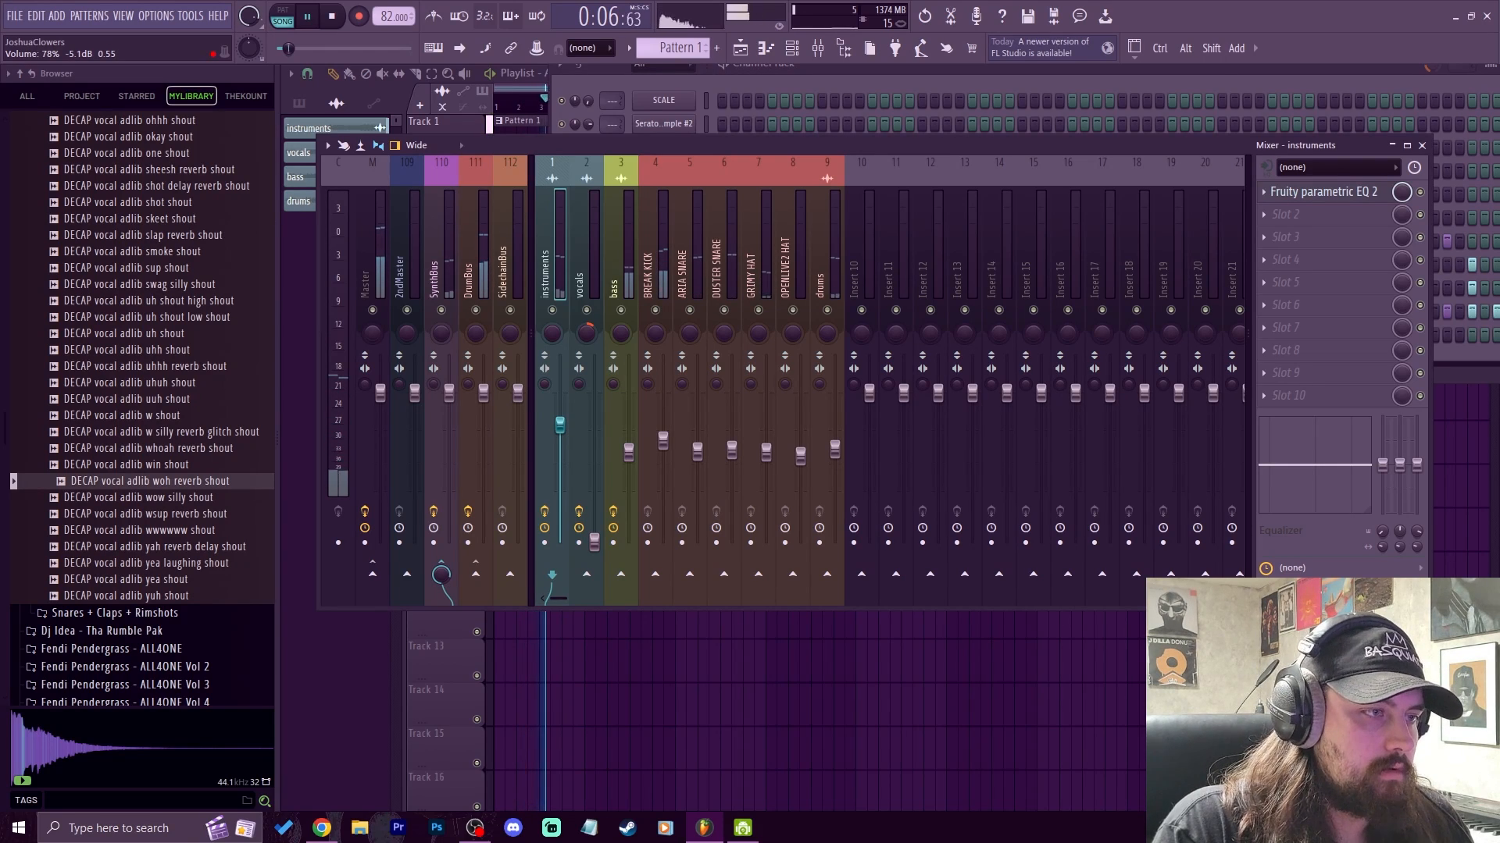
pyautogui.moveTo(560, 423); pyautogui.dragTo(560, 420)
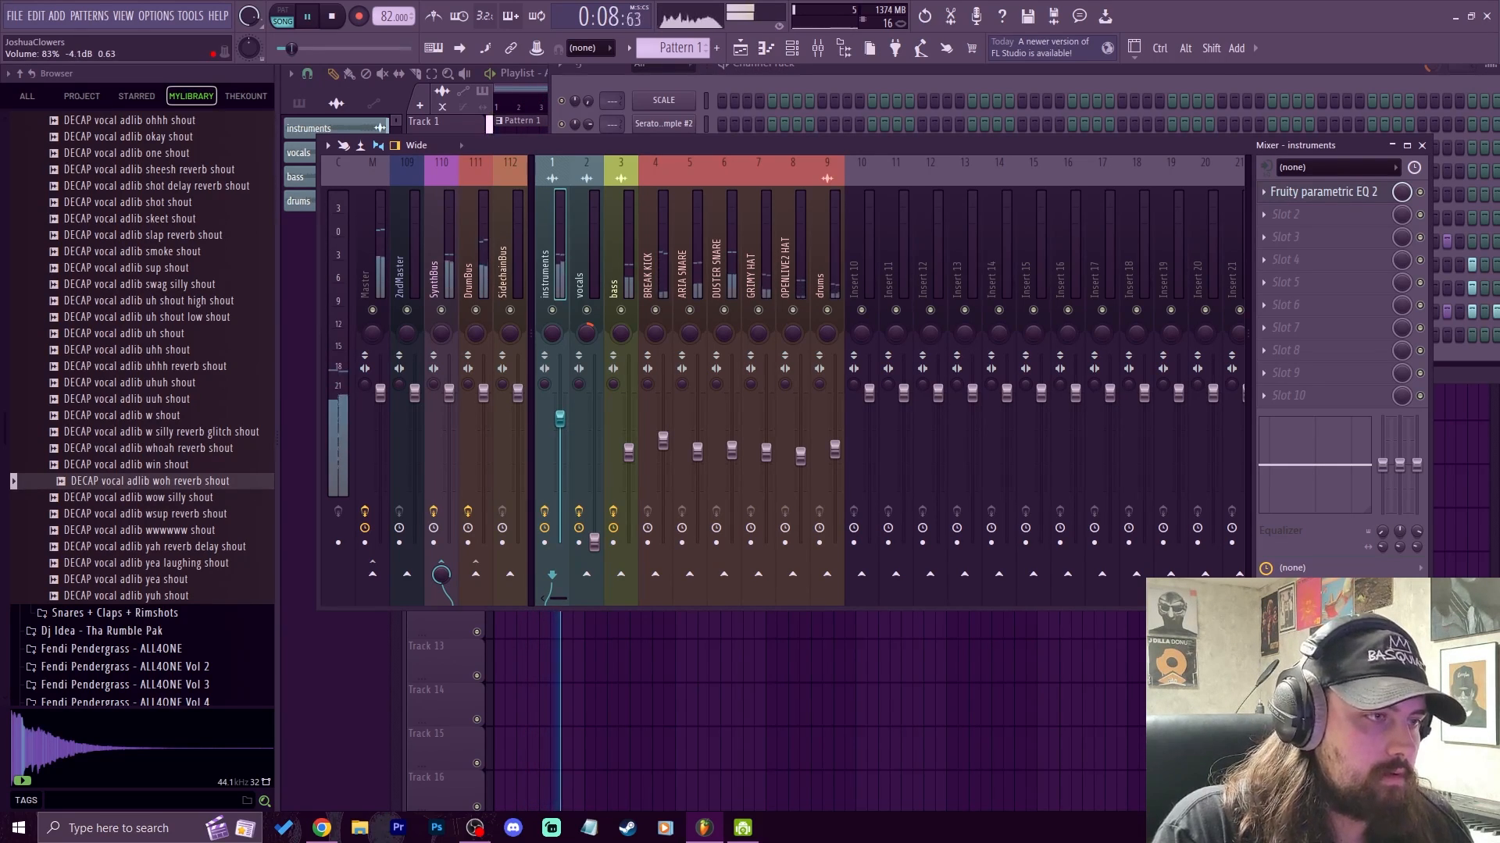
pyautogui.moveTo(595, 541); pyautogui.dragTo(595, 427)
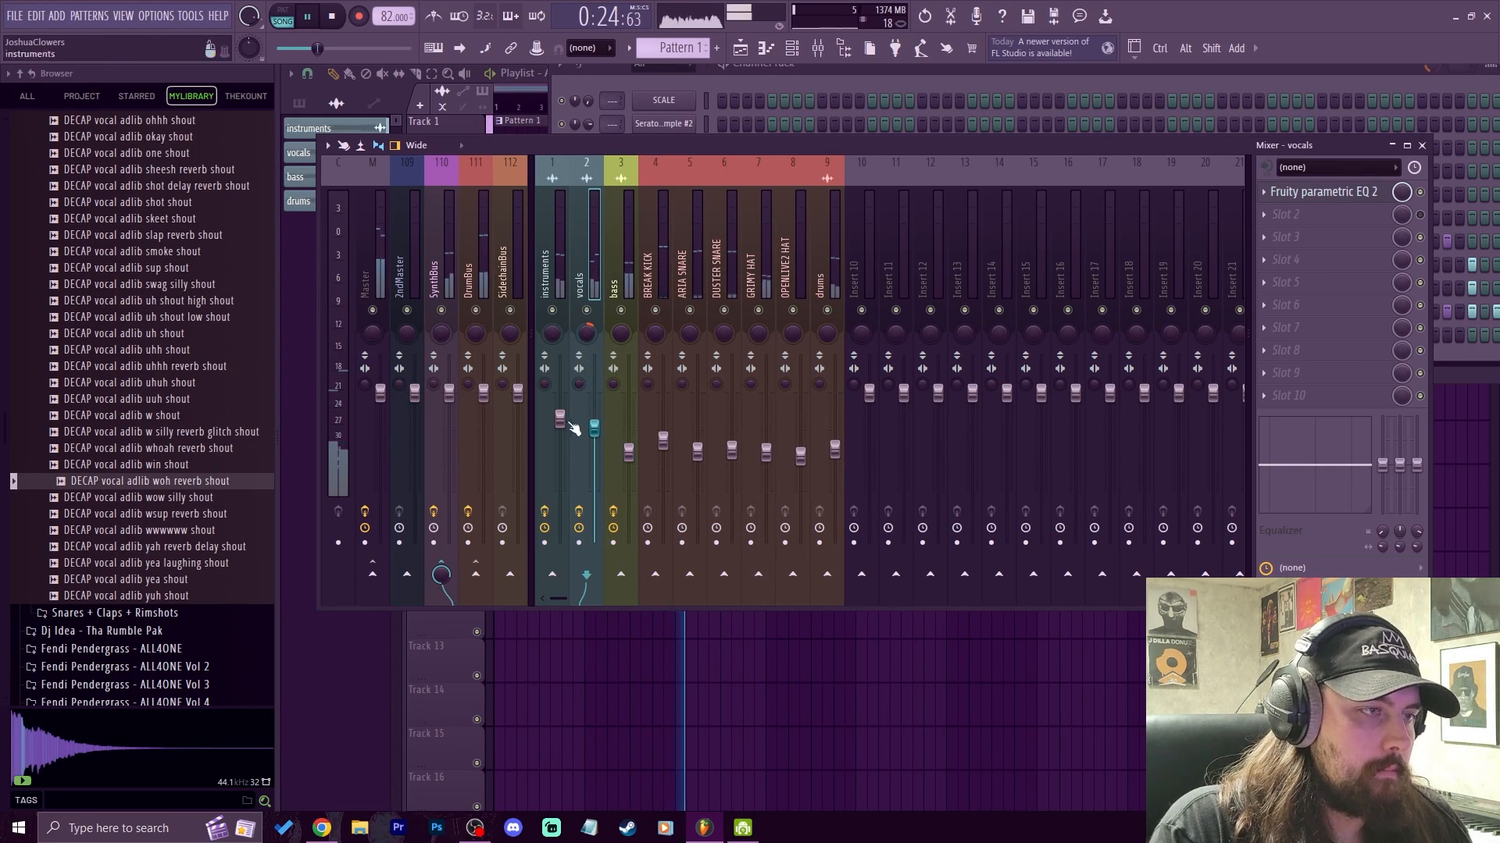
pyautogui.moveTo(559, 420); pyautogui.dragTo(559, 418)
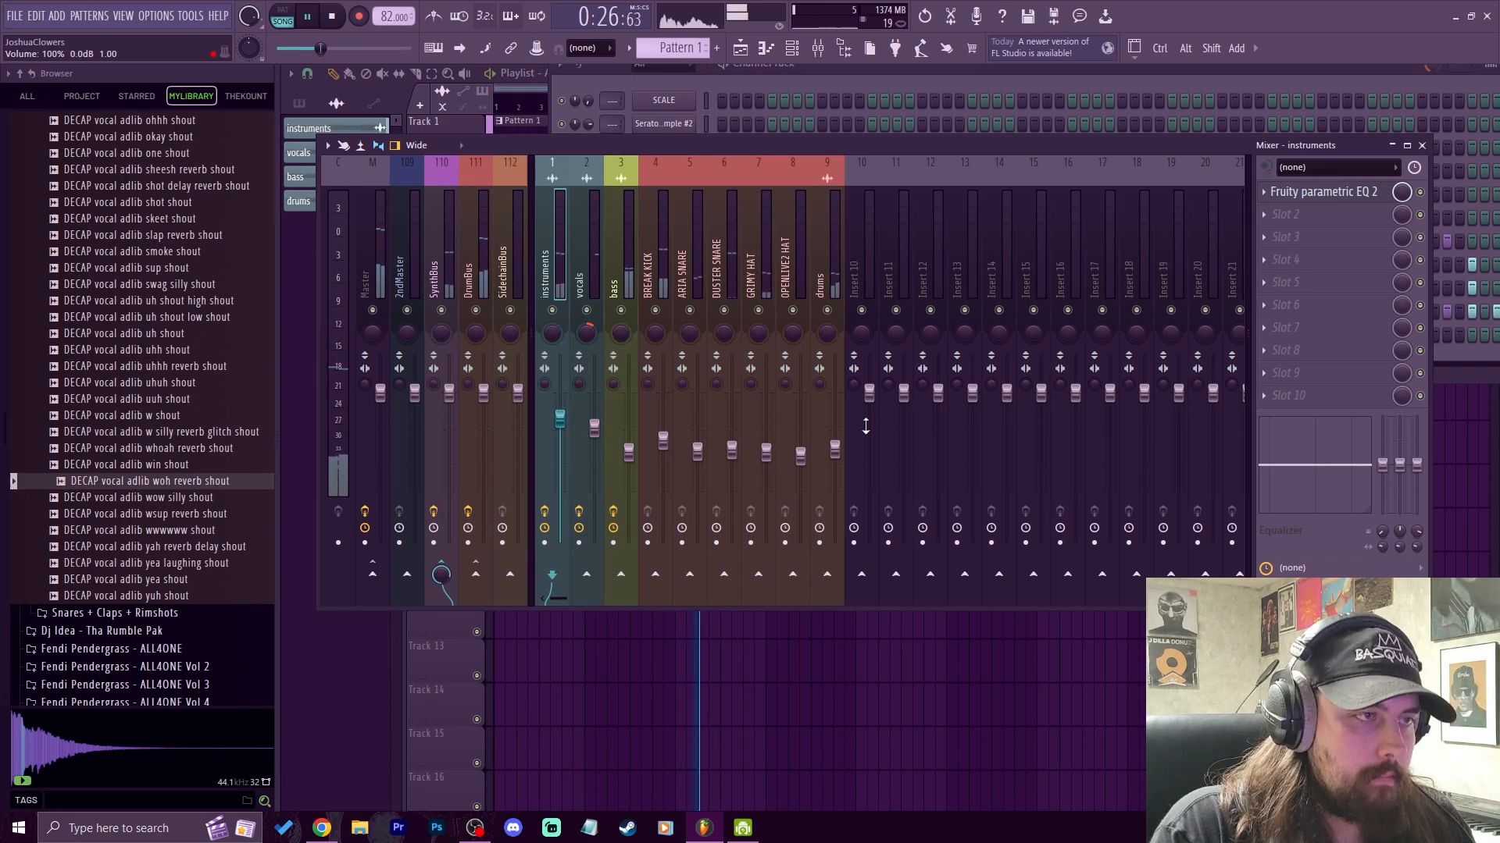
# Step: Reshape the instruments track's EQ: cut band 3 to about -1.5 dB at 420 Hz and move band 1 to about 92 Hz
pyautogui.click(1347, 191)
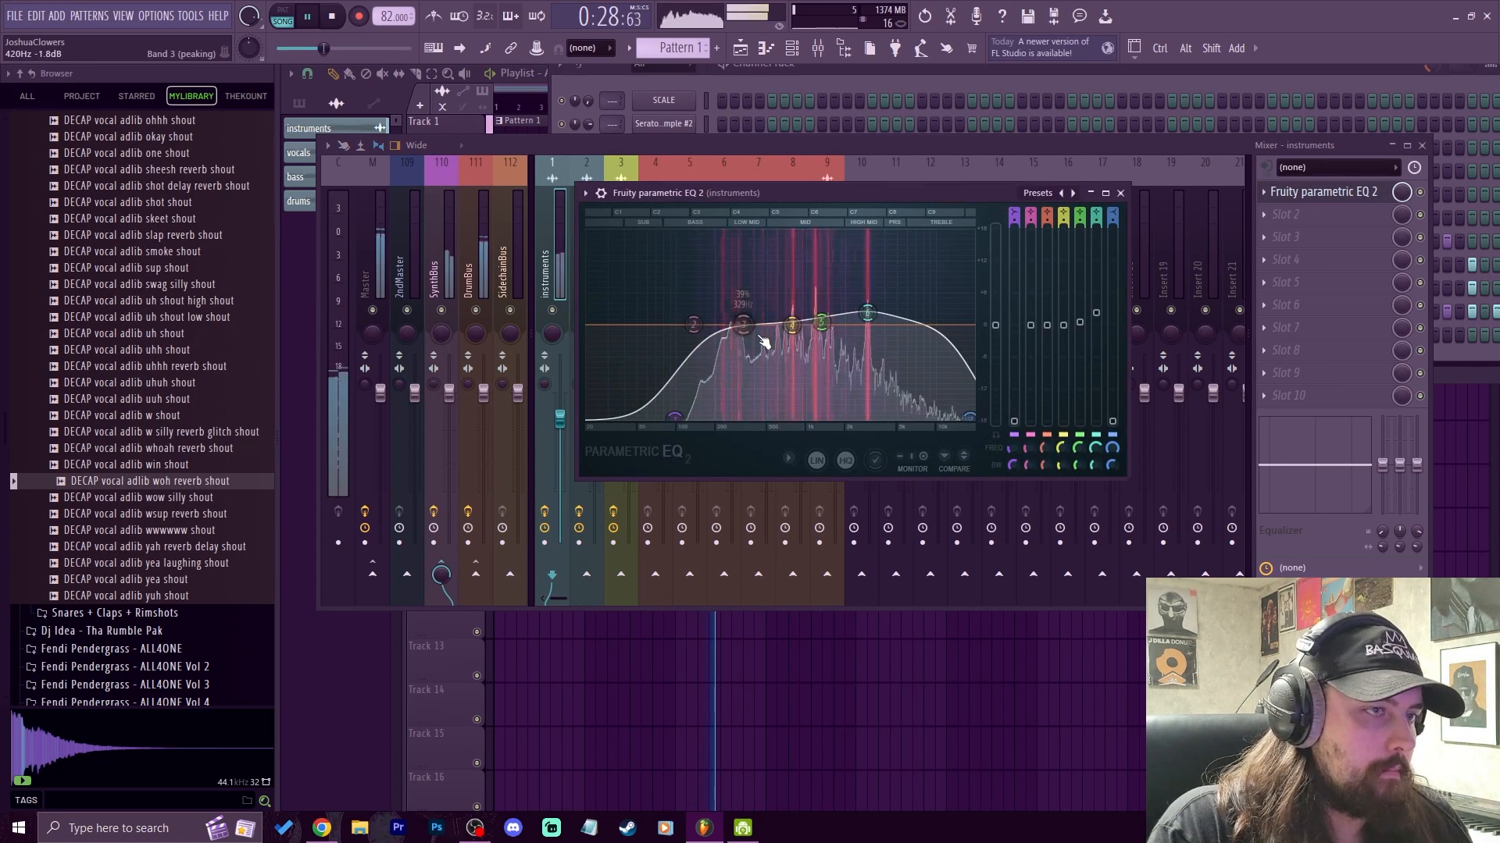
pyautogui.moveTo(764, 341); pyautogui.dragTo(764, 352)
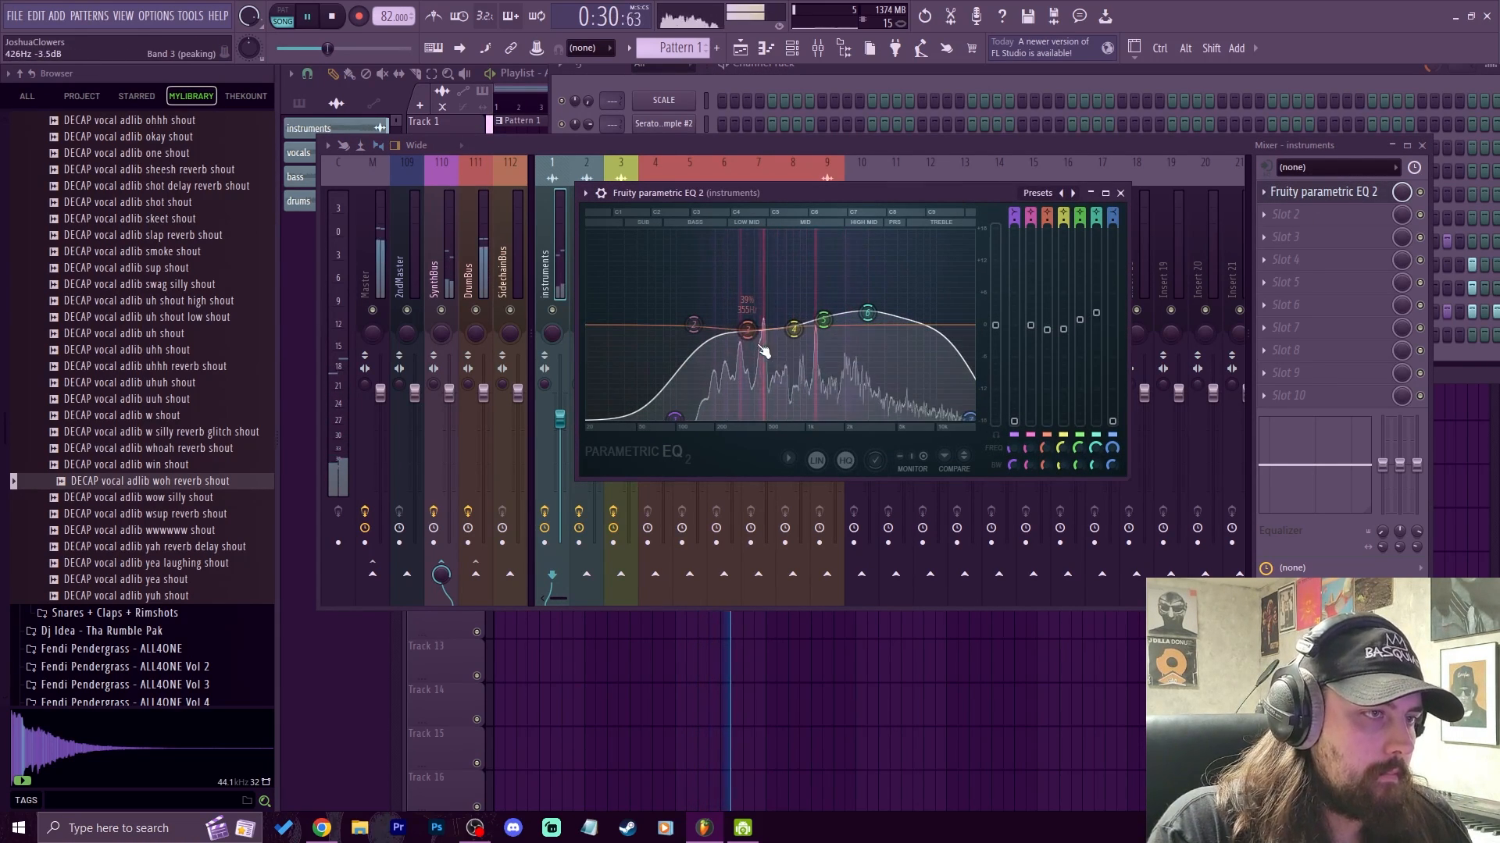
pyautogui.moveTo(674, 418); pyautogui.dragTo(672, 418)
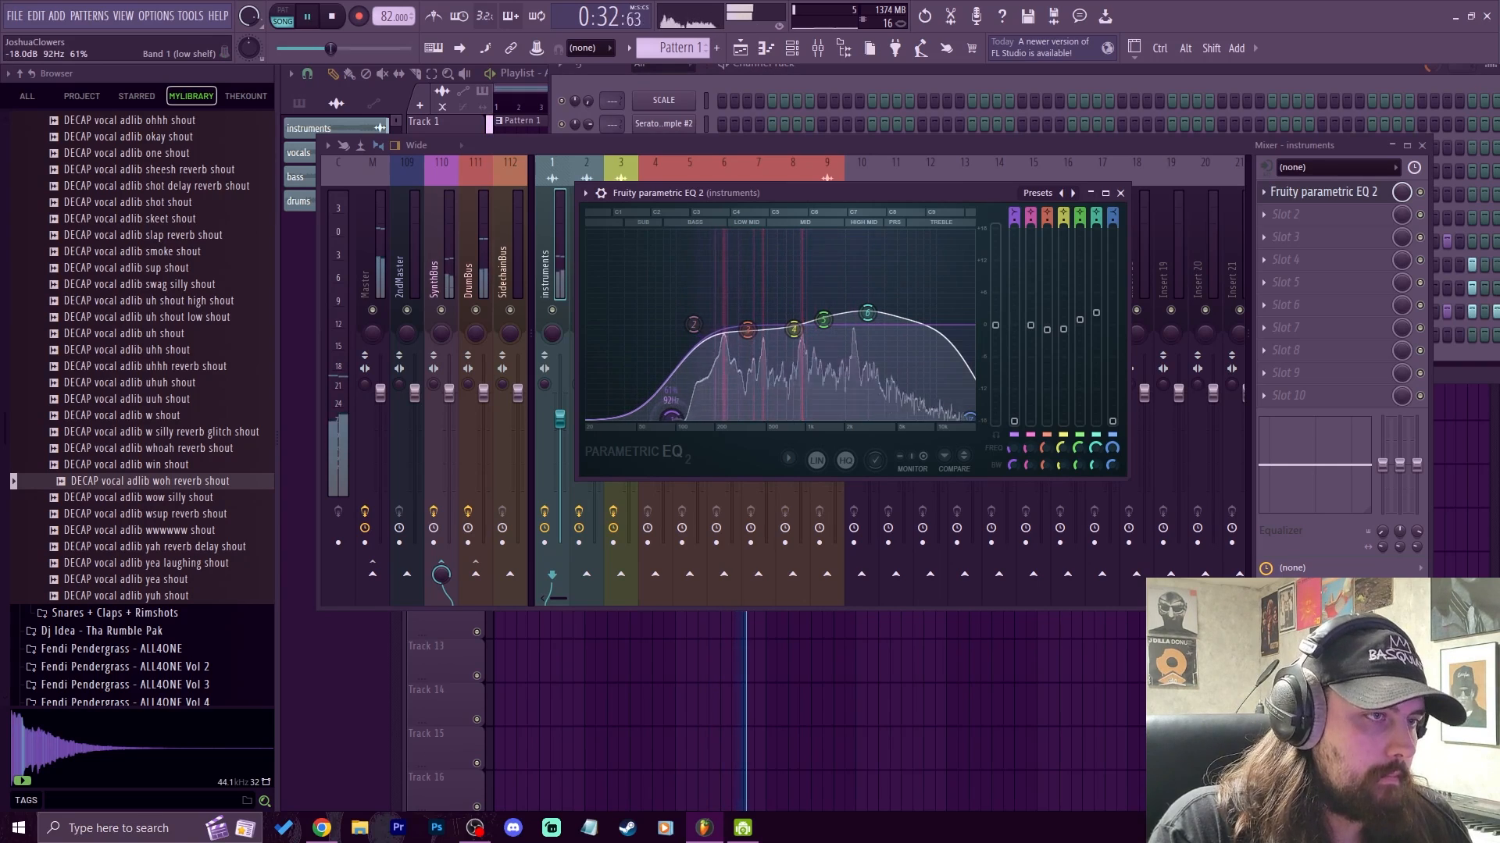
pyautogui.moveTo(823, 322); pyautogui.dragTo(758, 333)
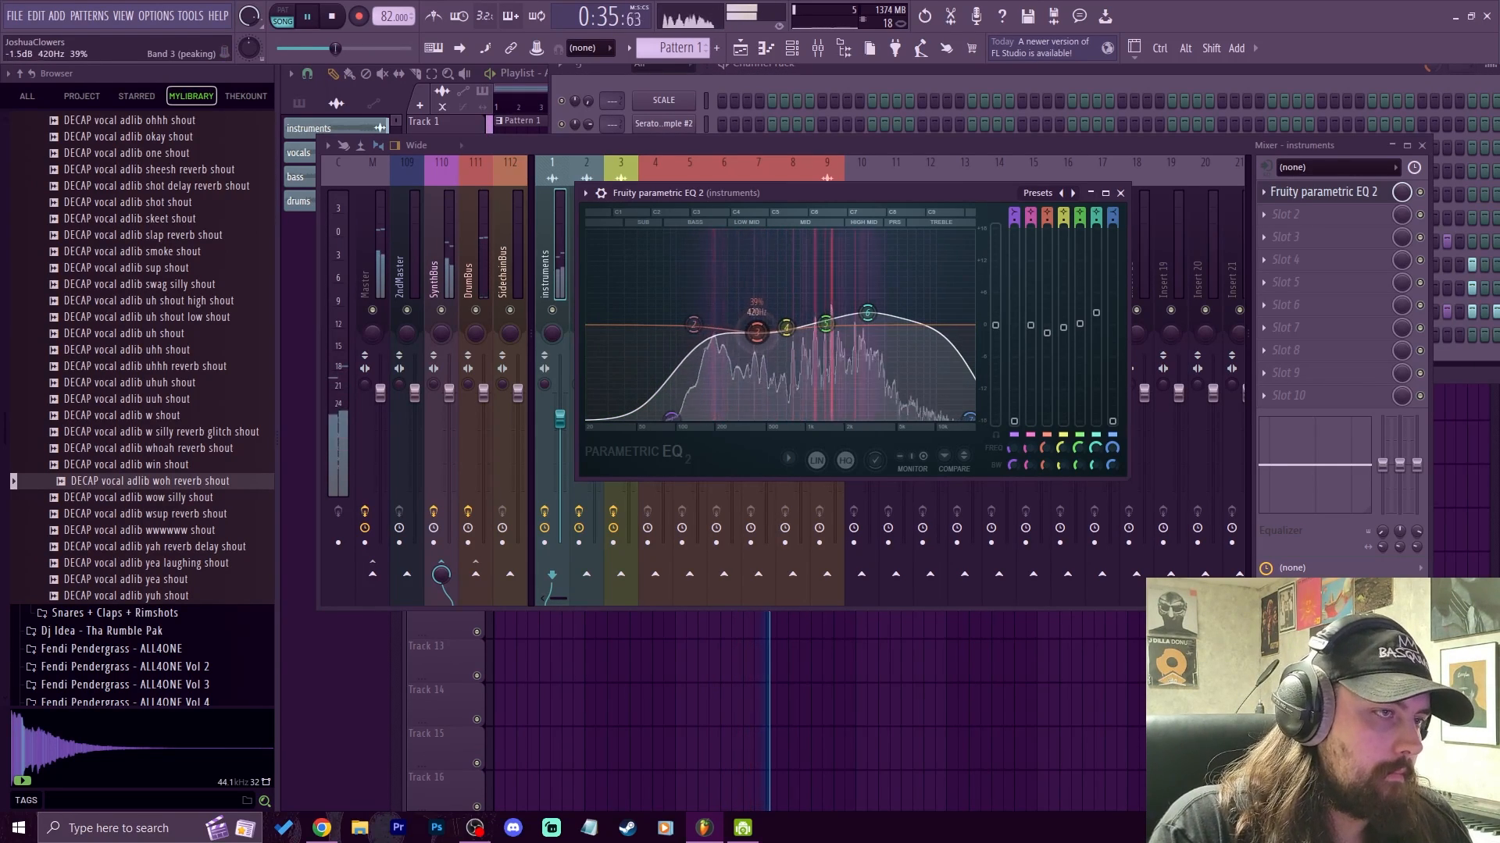
pyautogui.click(1119, 193)
# Step: Lower the instruments fader to about 81%, reduce band 6 in its EQ and cut band 5 around 1.9 kHz
pyautogui.click(593, 431)
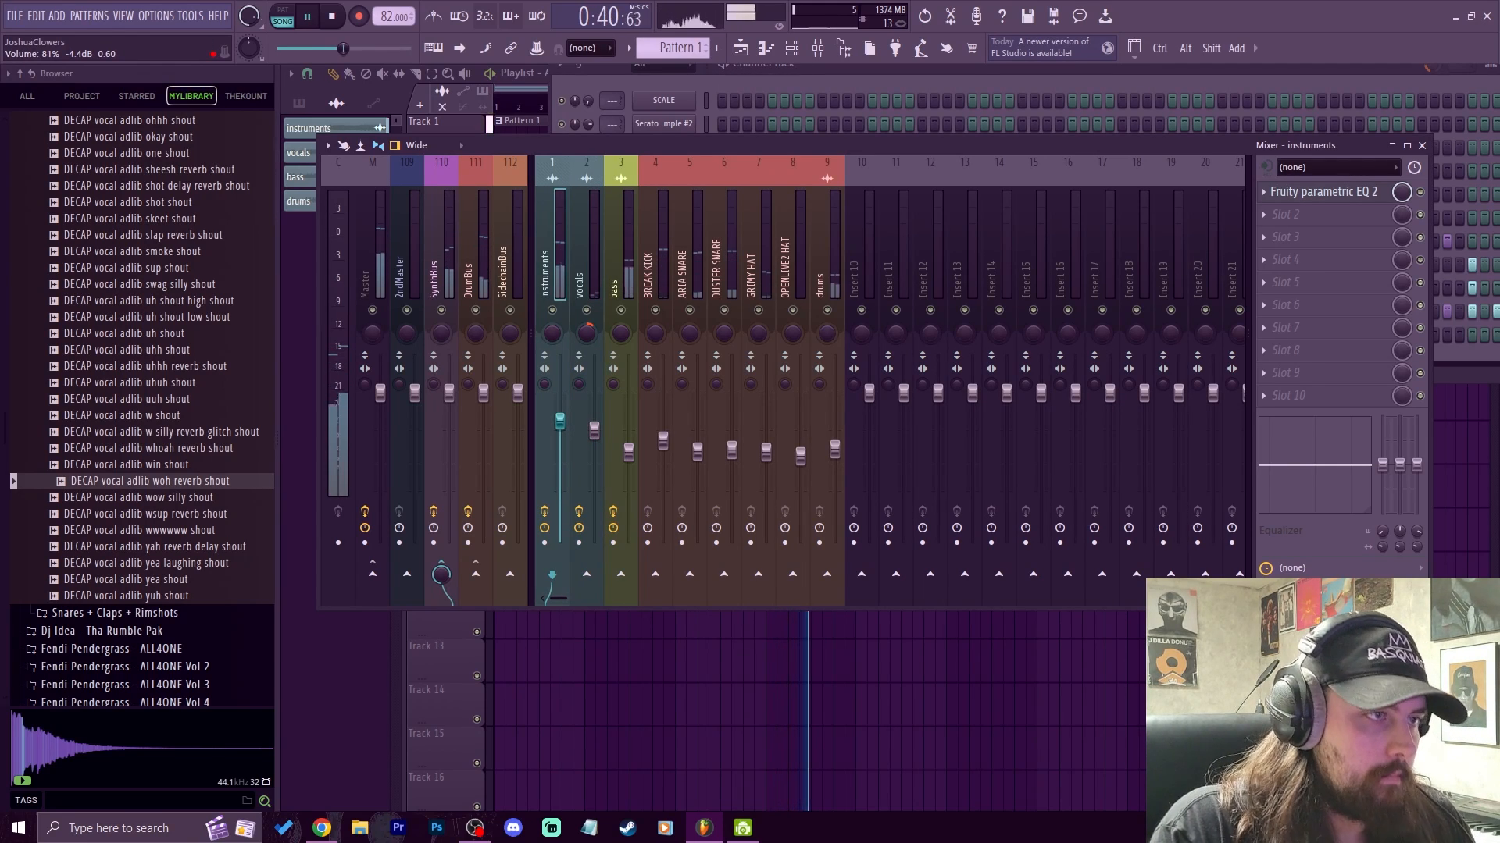
pyautogui.moveTo(560, 426); pyautogui.dragTo(561, 430)
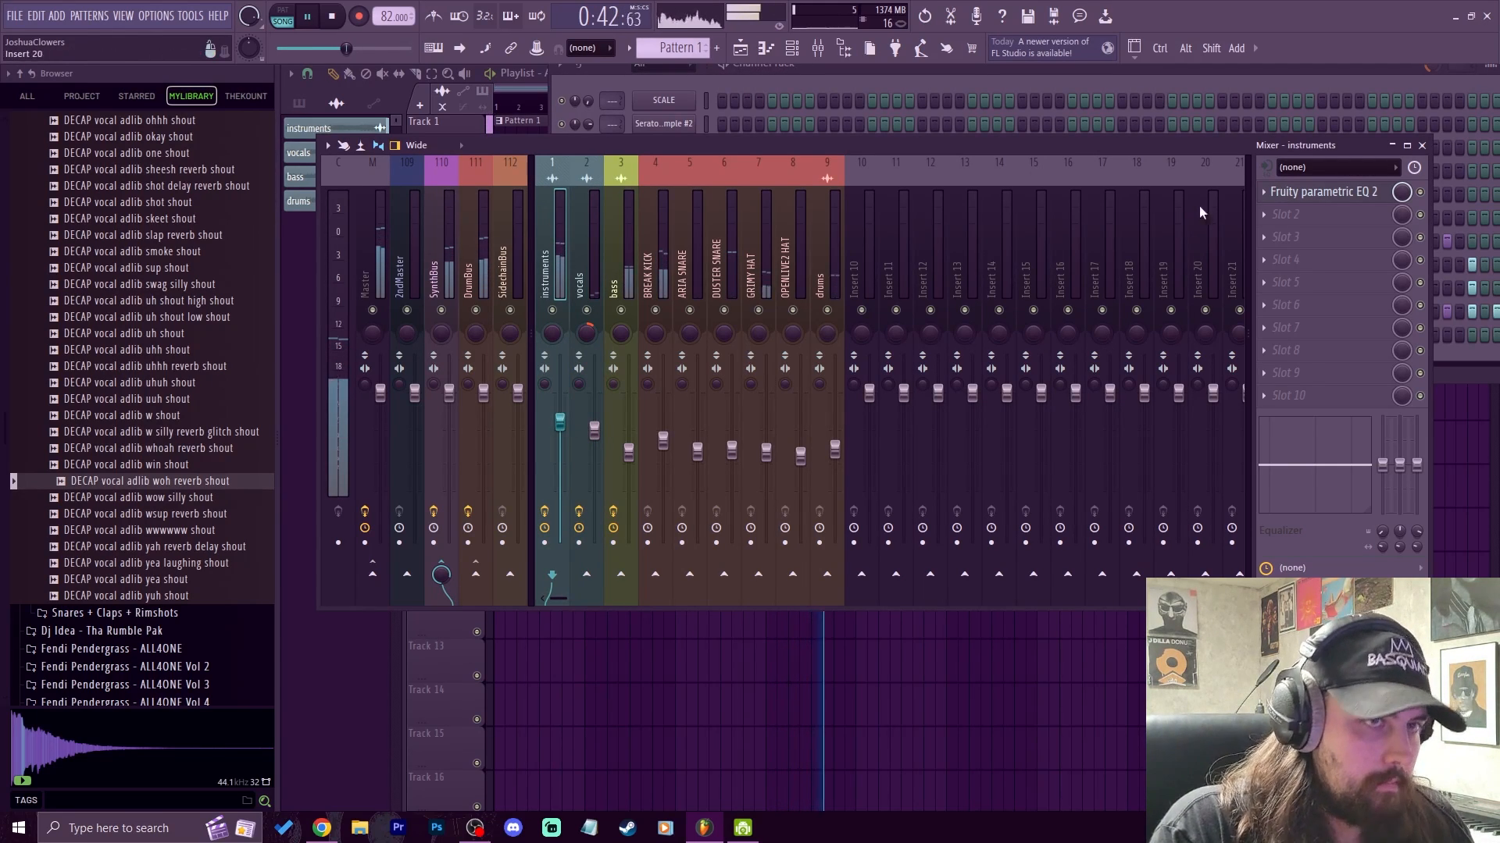
pyautogui.click(1328, 191)
pyautogui.moveTo(827, 324); pyautogui.dragTo(876, 318)
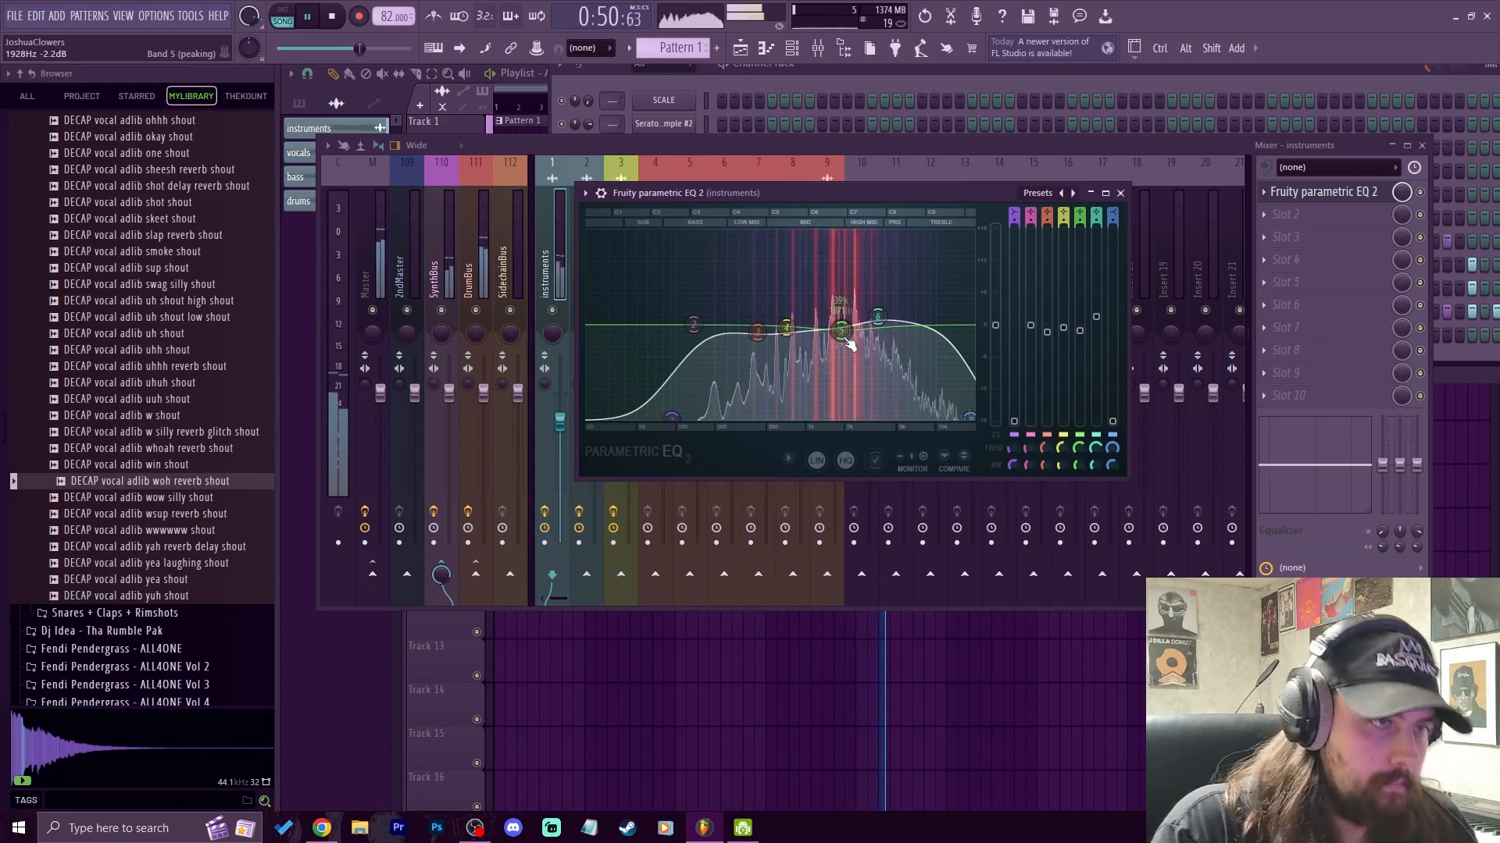
pyautogui.moveTo(847, 338)
pyautogui.mouseDown()
pyautogui.moveTo(790, 328)
pyautogui.moveTo(843, 338)
pyautogui.mouseUp()
pyautogui.scroll(-3, 844, 335)
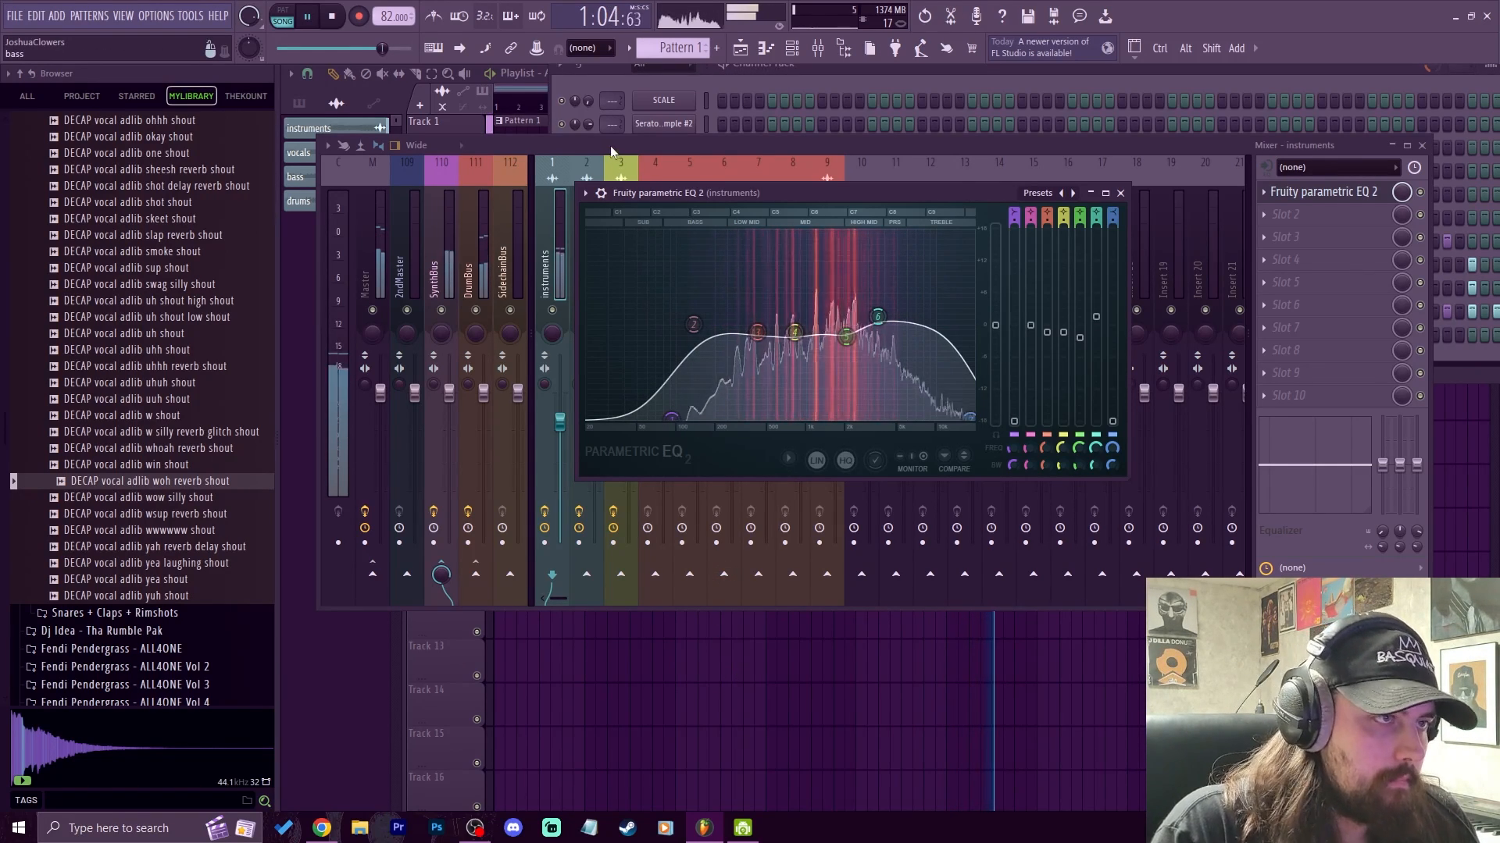
# Step: Close the EQ, lower the instruments fader just below the vocals and set the bass fader to about 61%
pyautogui.click(551, 438)
pyautogui.moveTo(560, 422); pyautogui.dragTo(560, 432)
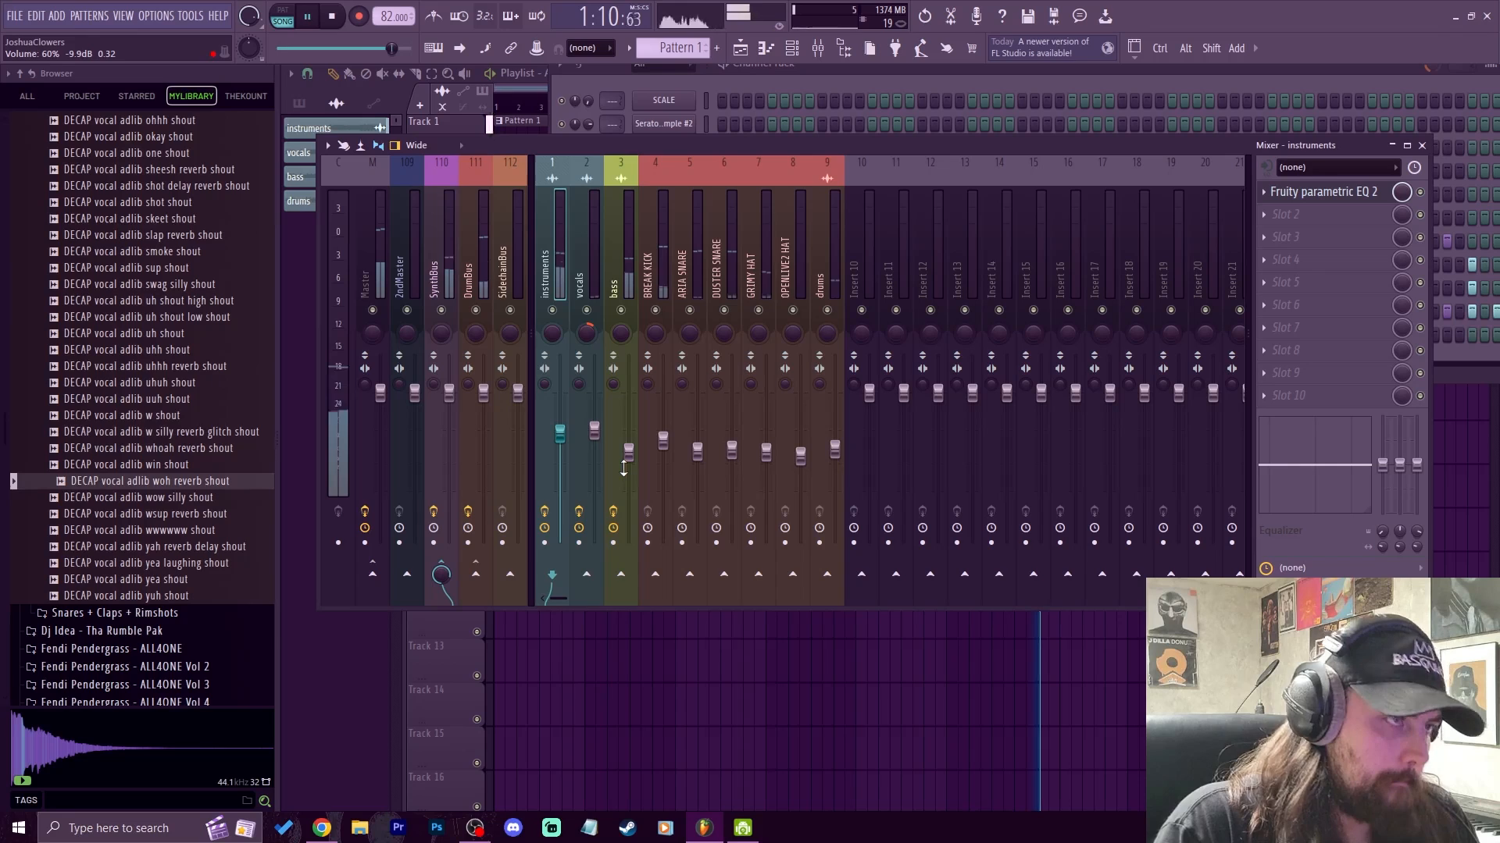
pyautogui.click(598, 281)
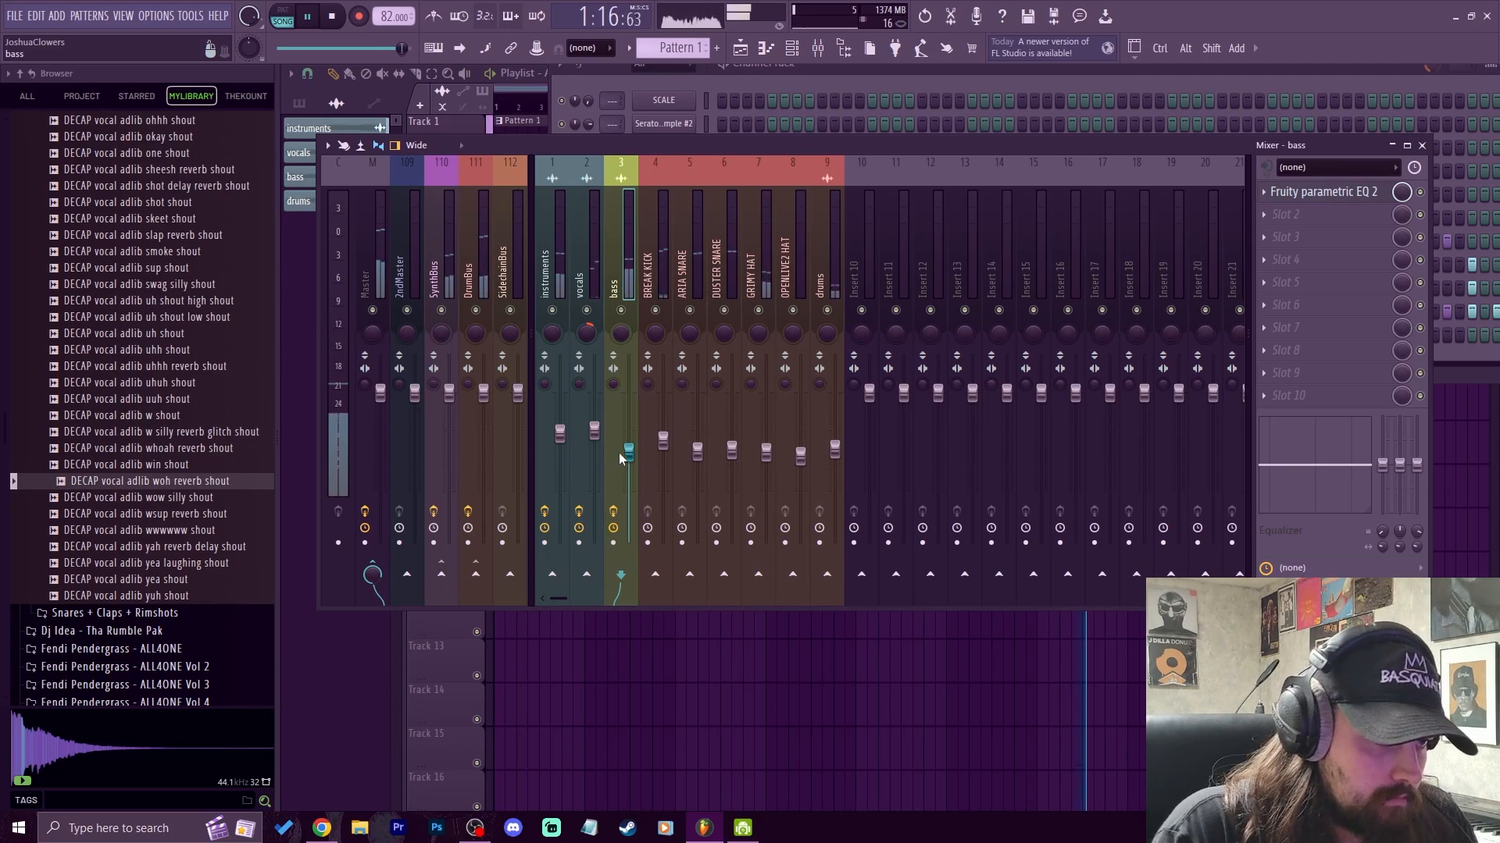
pyautogui.moveTo(628, 452); pyautogui.dragTo(629, 451)
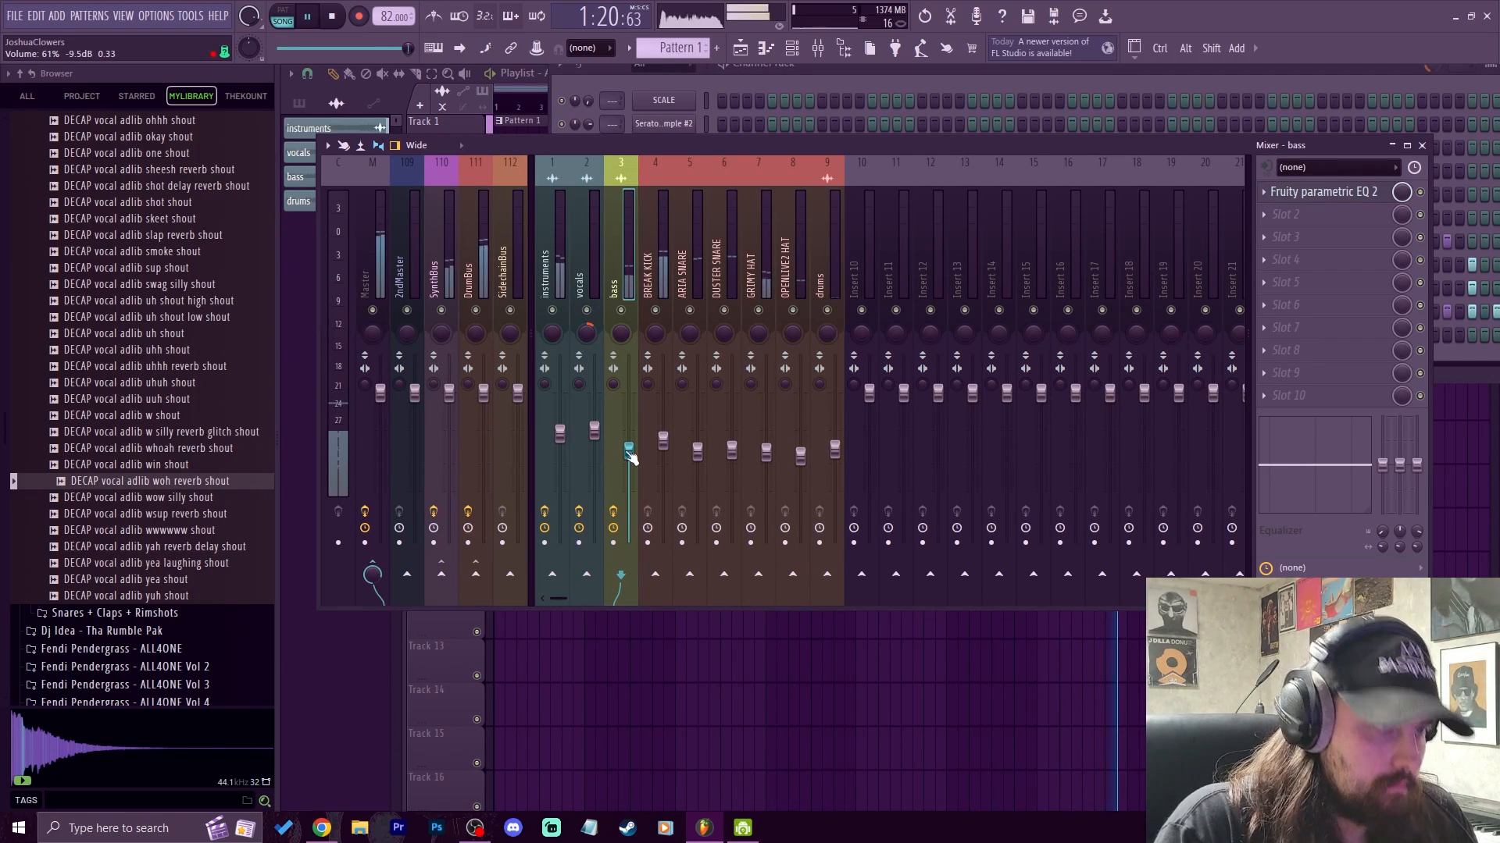
# Step: Move the playlist's playback position to bar 14 and select the time range from bar 14 to bar 29
pyautogui.press('F9')
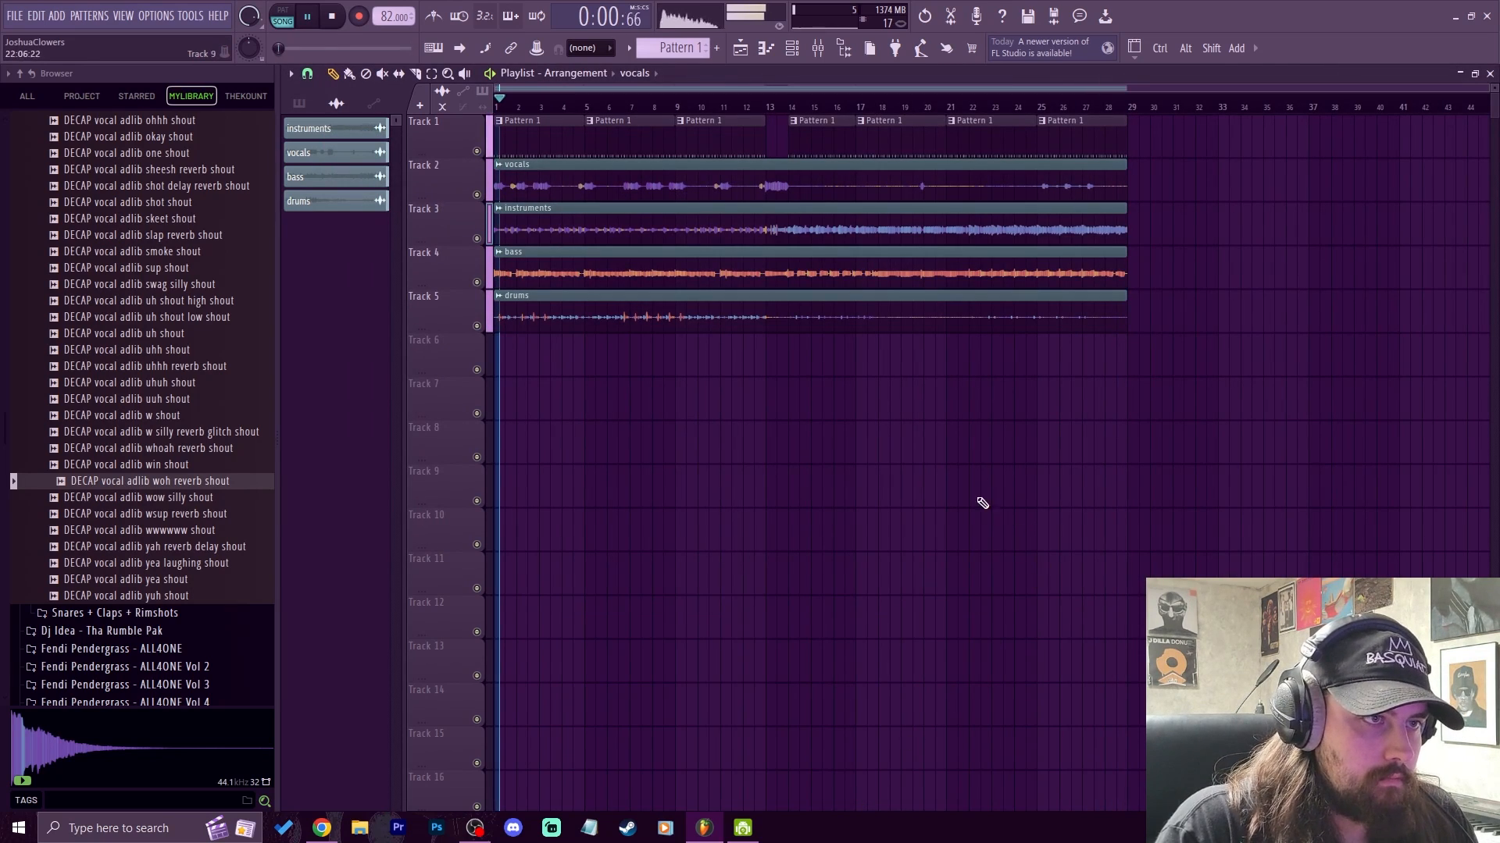
pyautogui.click(789, 104)
pyautogui.click(777, 104)
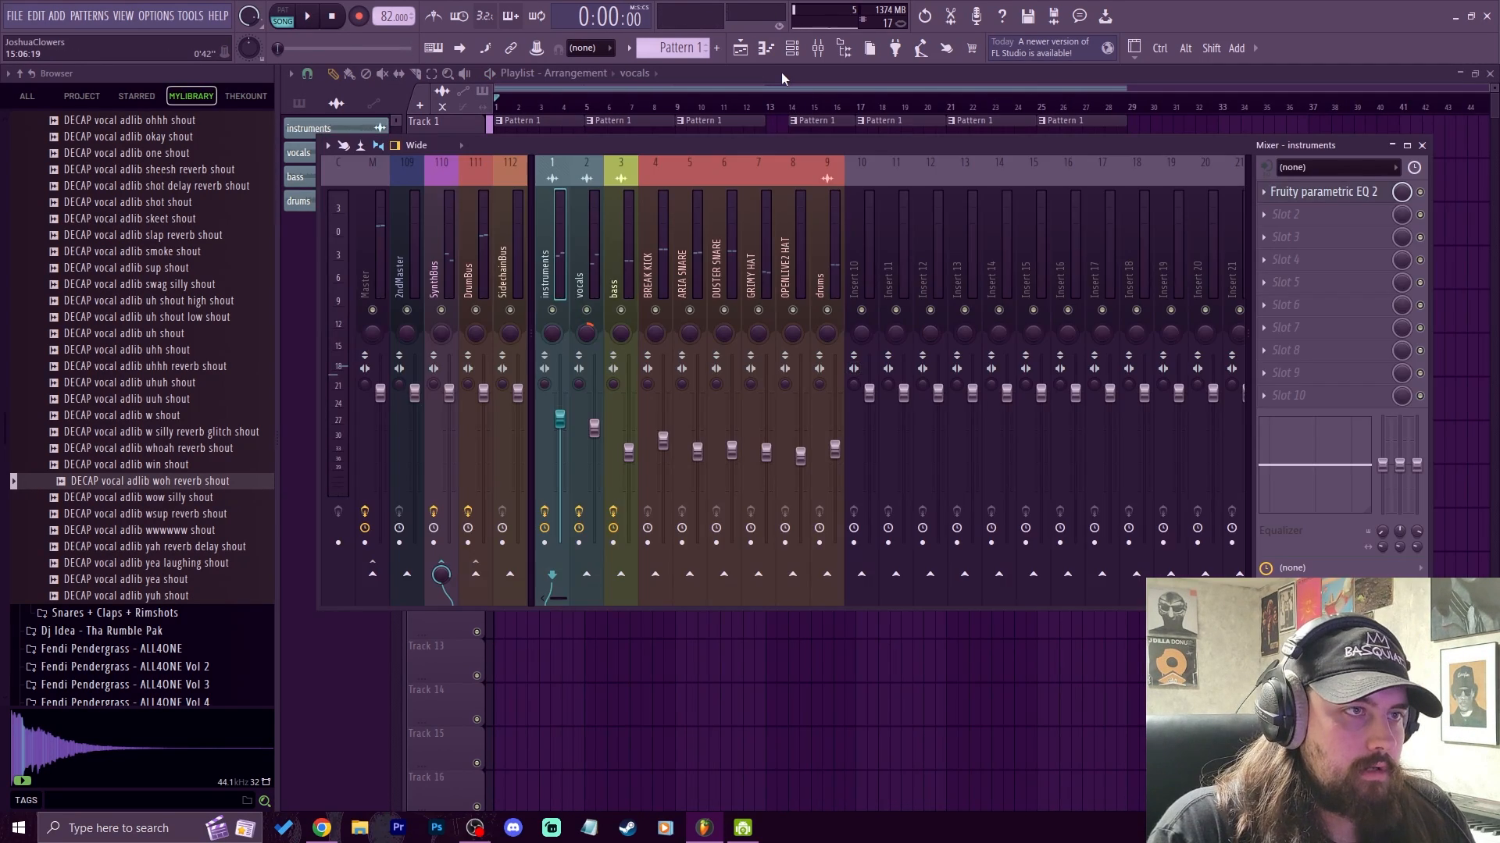
pyautogui.press('F9')
pyautogui.click(789, 107)
pyautogui.scroll(2, 795, 109)
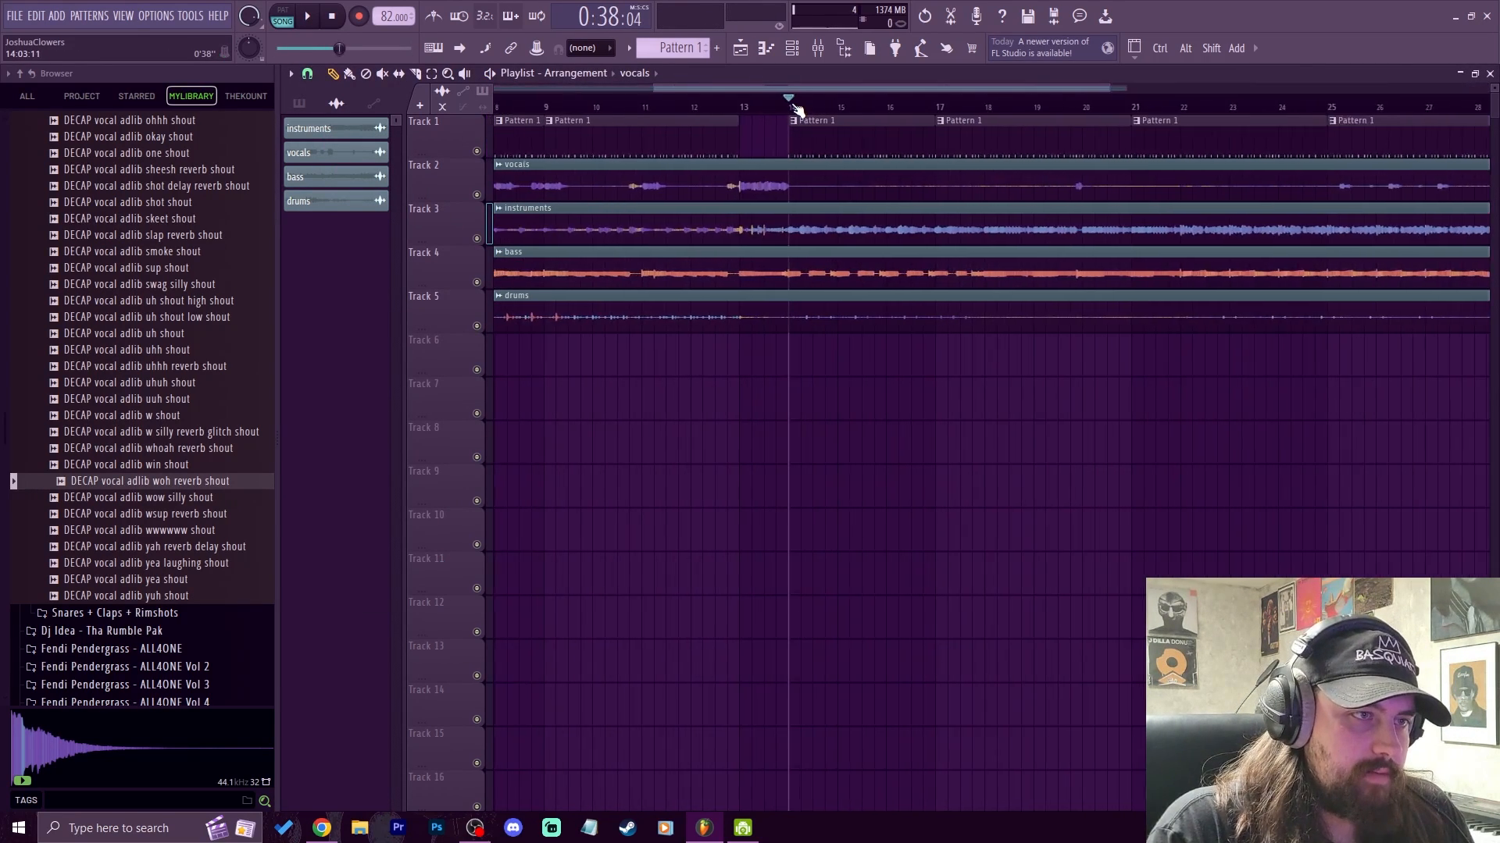
pyautogui.moveTo(792, 105); pyautogui.dragTo(1185, 158)
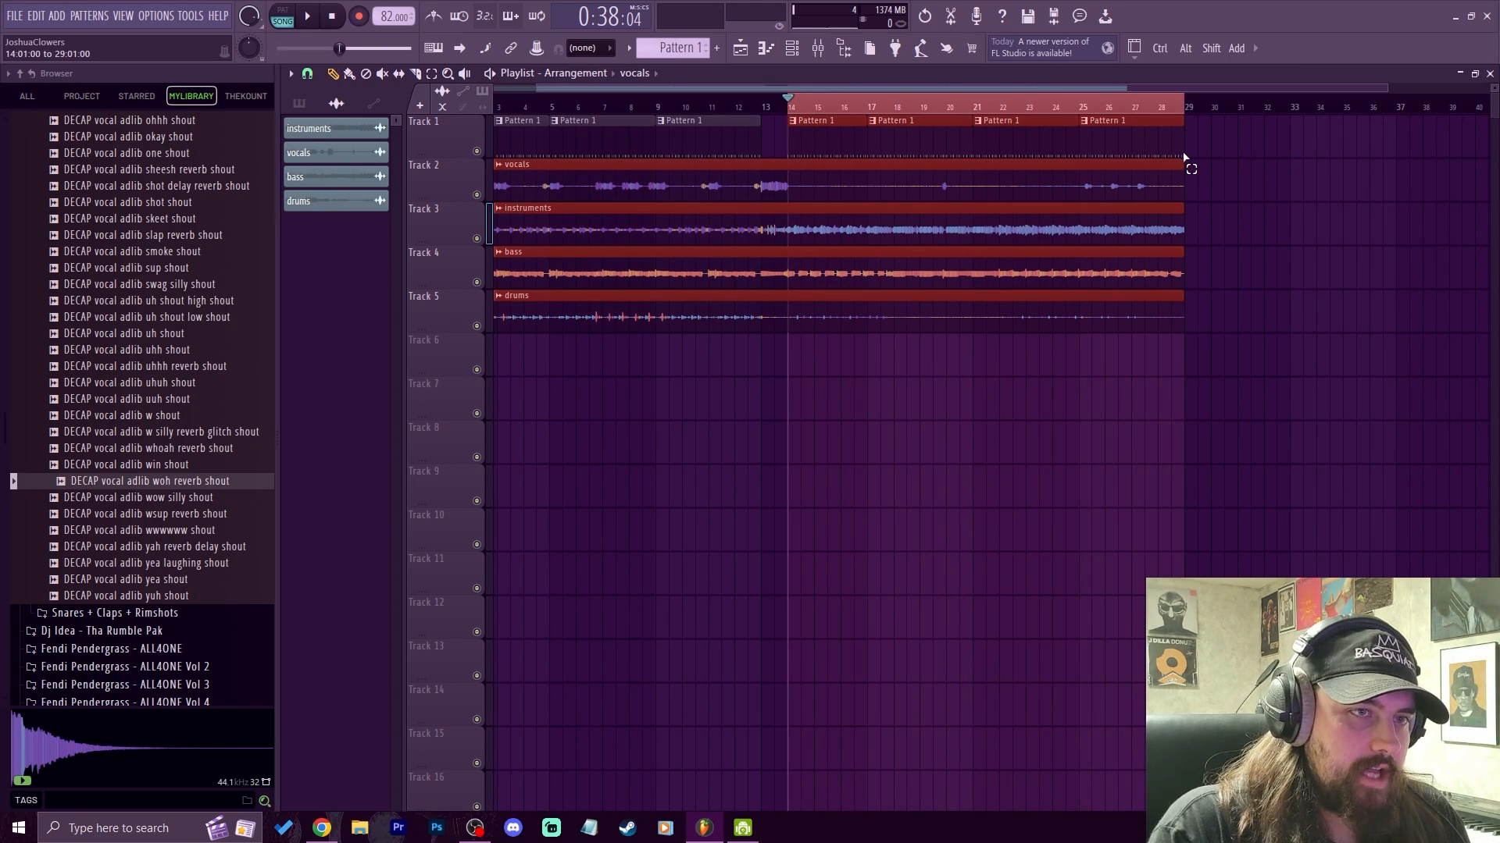
# Step: Add Fruity Love Philter to slot 2 of the instruments track and load its Simple lowpass preset
pyautogui.press('F9')
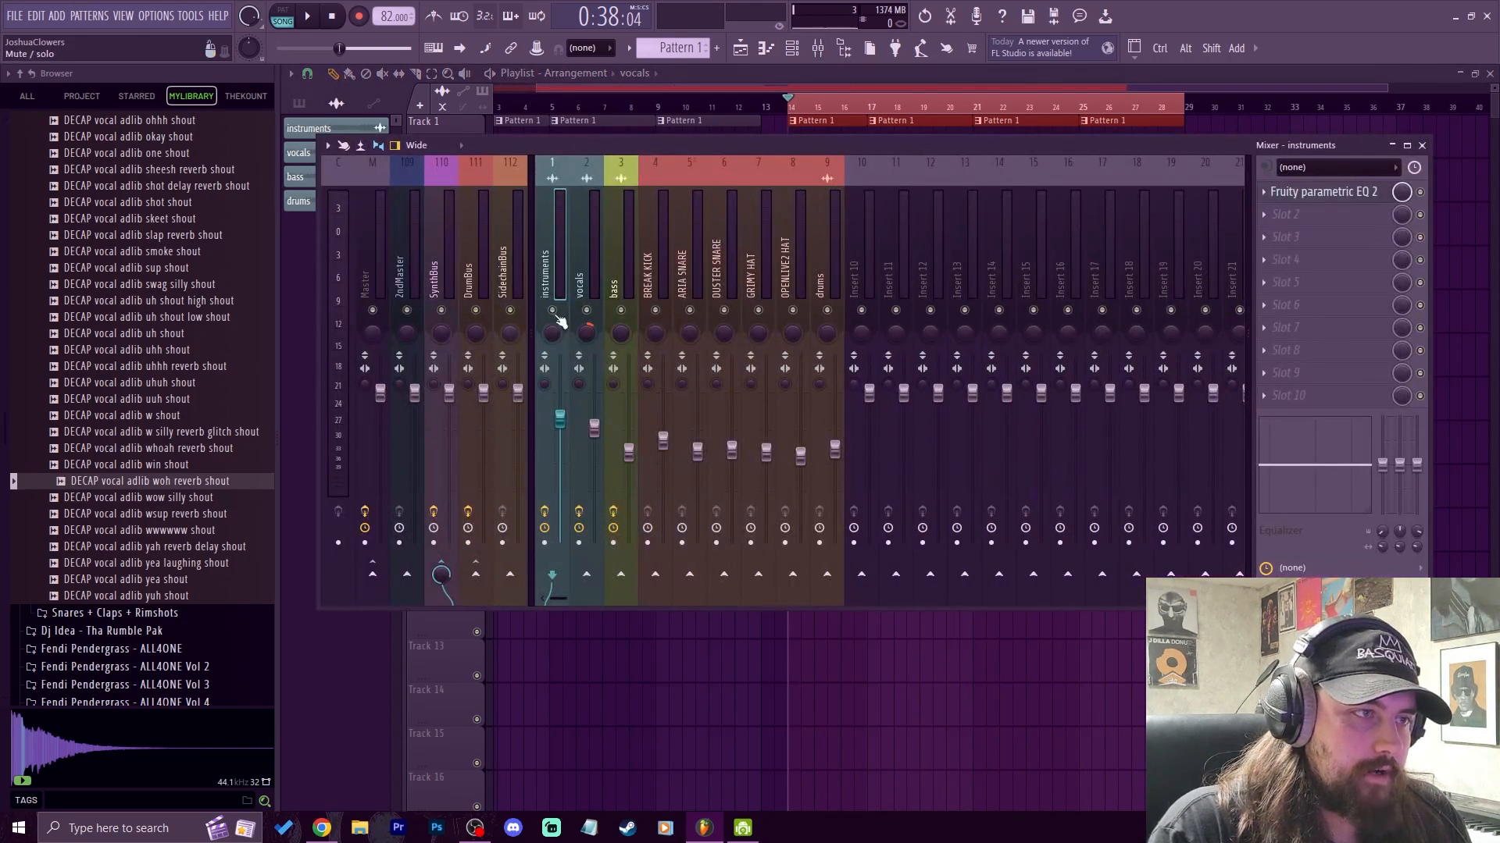
pyautogui.click(1297, 214)
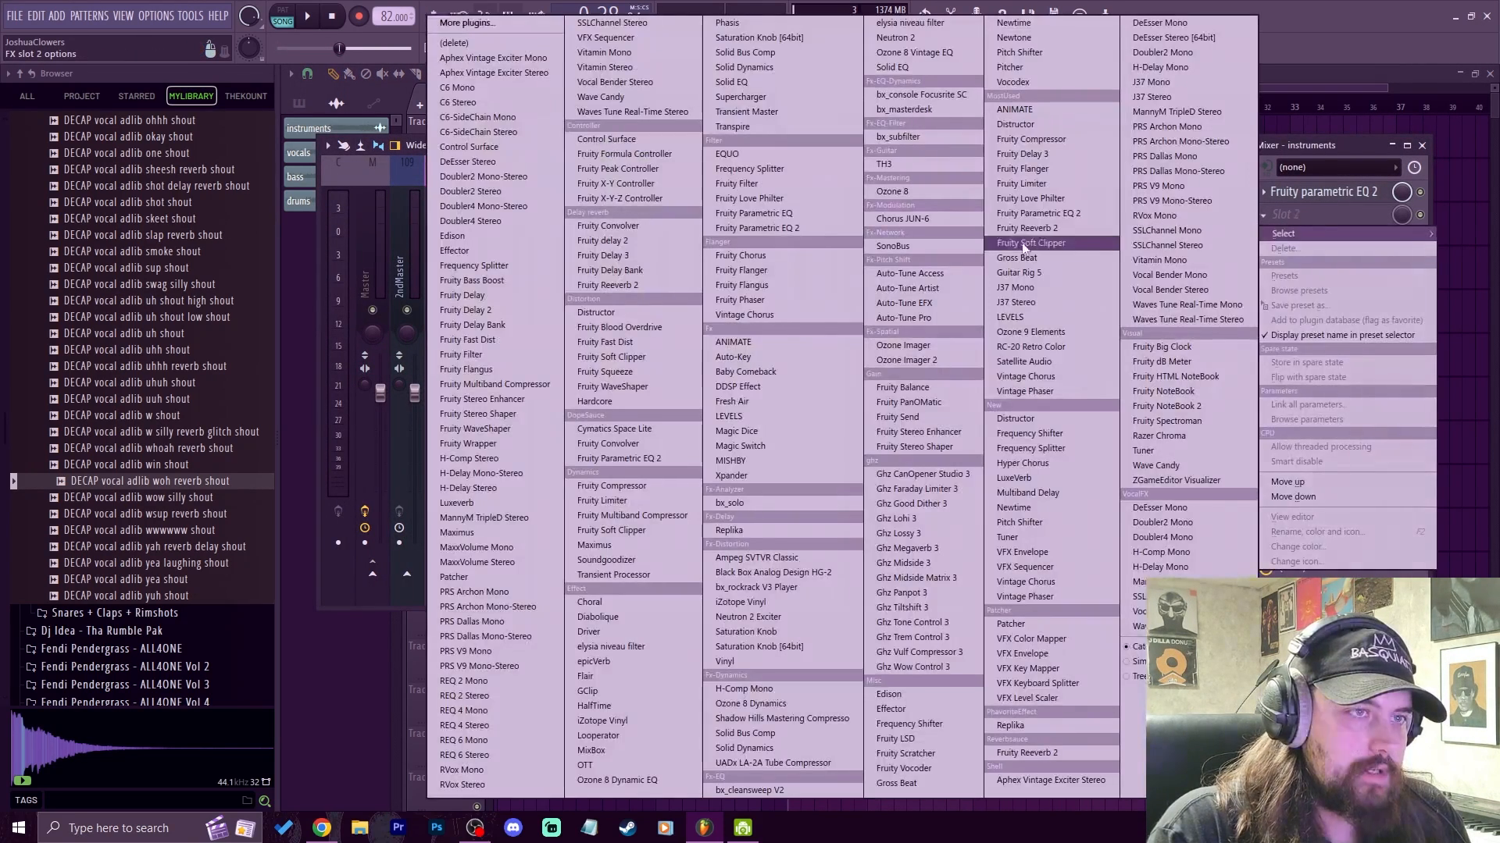
pyautogui.click(1057, 200)
pyautogui.click(842, 247)
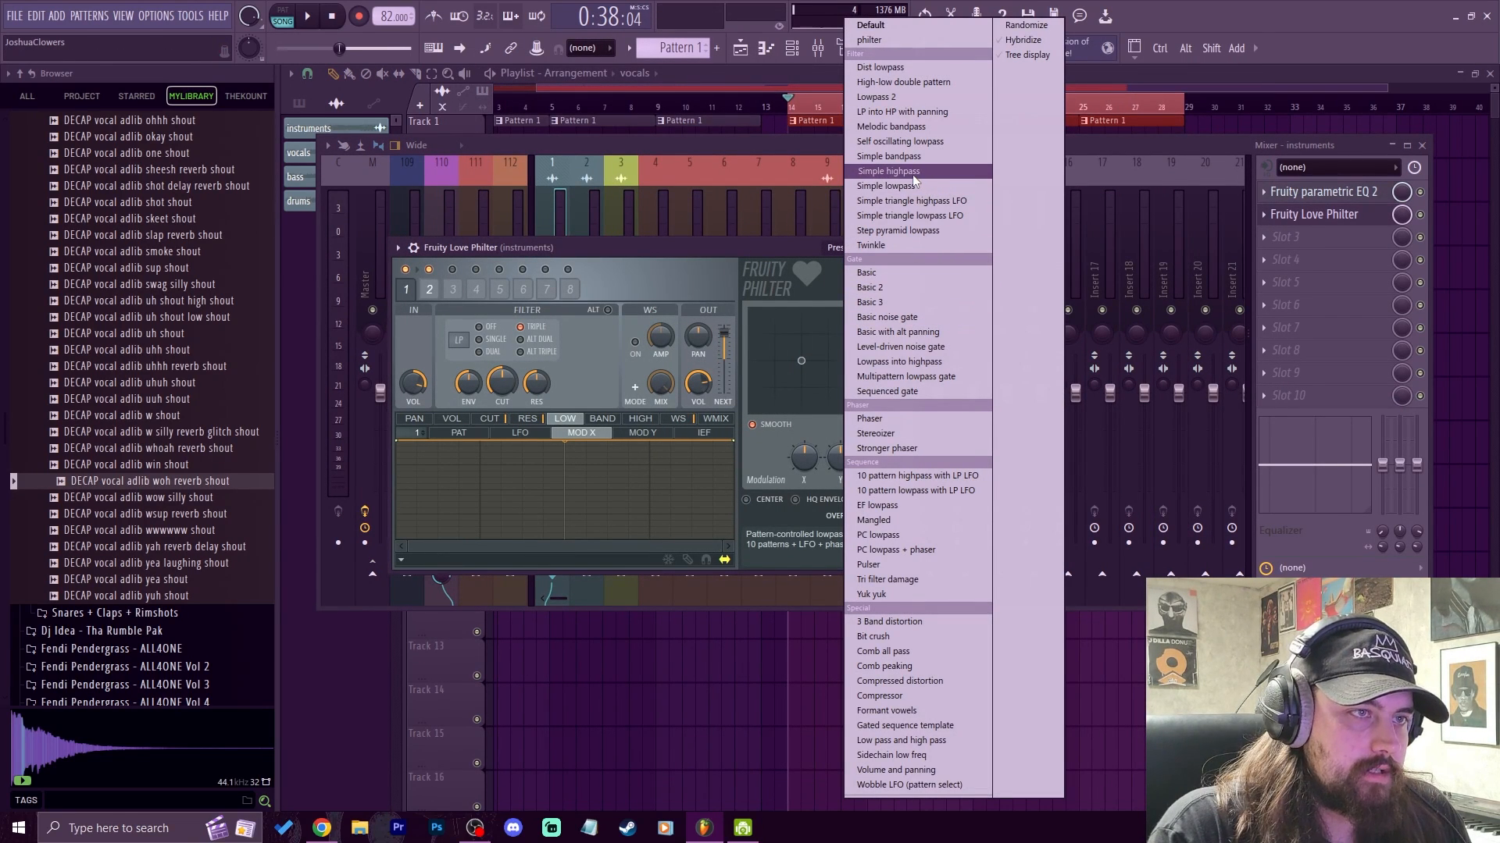
pyautogui.click(881, 187)
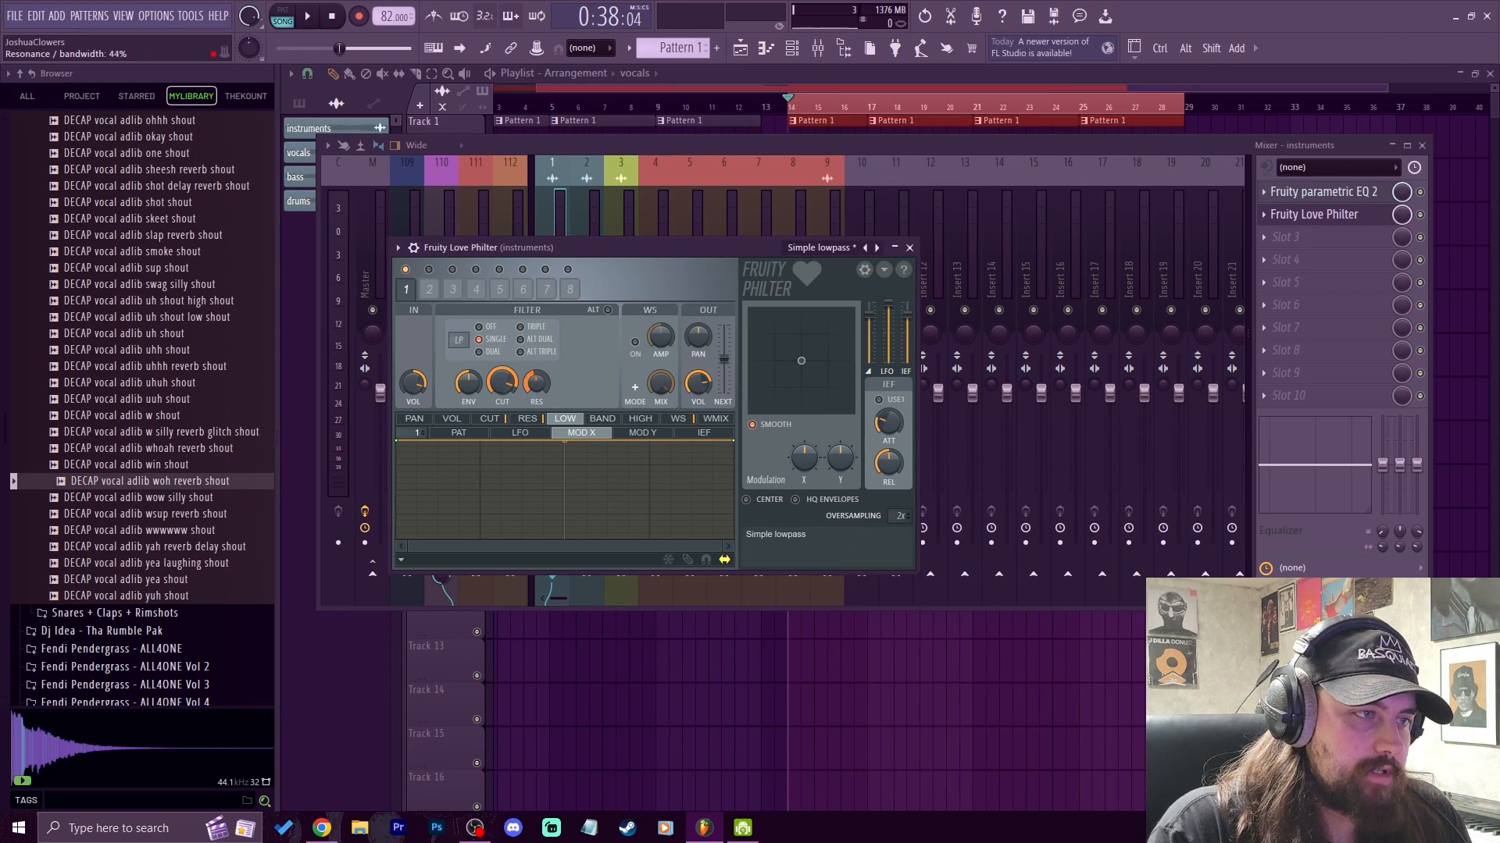
pyautogui.moveTo(579, 248); pyautogui.dragTo(614, 232)
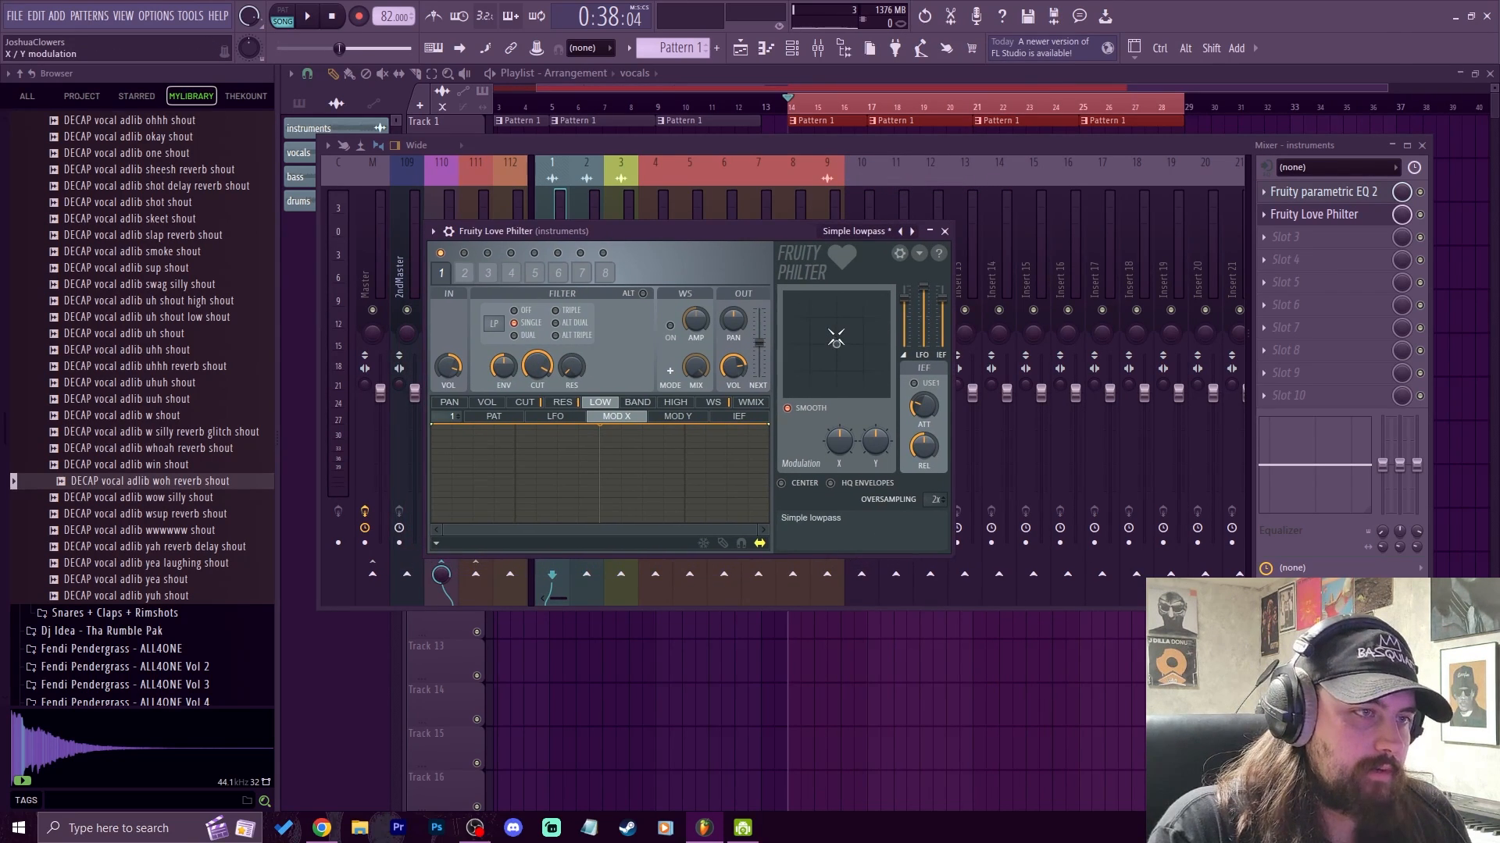
# Step: Adjust the filter's X/Y modulation and cutoff while the selected range plays, settling the cutoff at about 55%
pyautogui.press('space')
pyautogui.moveTo(836, 339); pyautogui.dragTo(818, 364)
pyautogui.moveTo(537, 366); pyautogui.dragTo(537, 422)
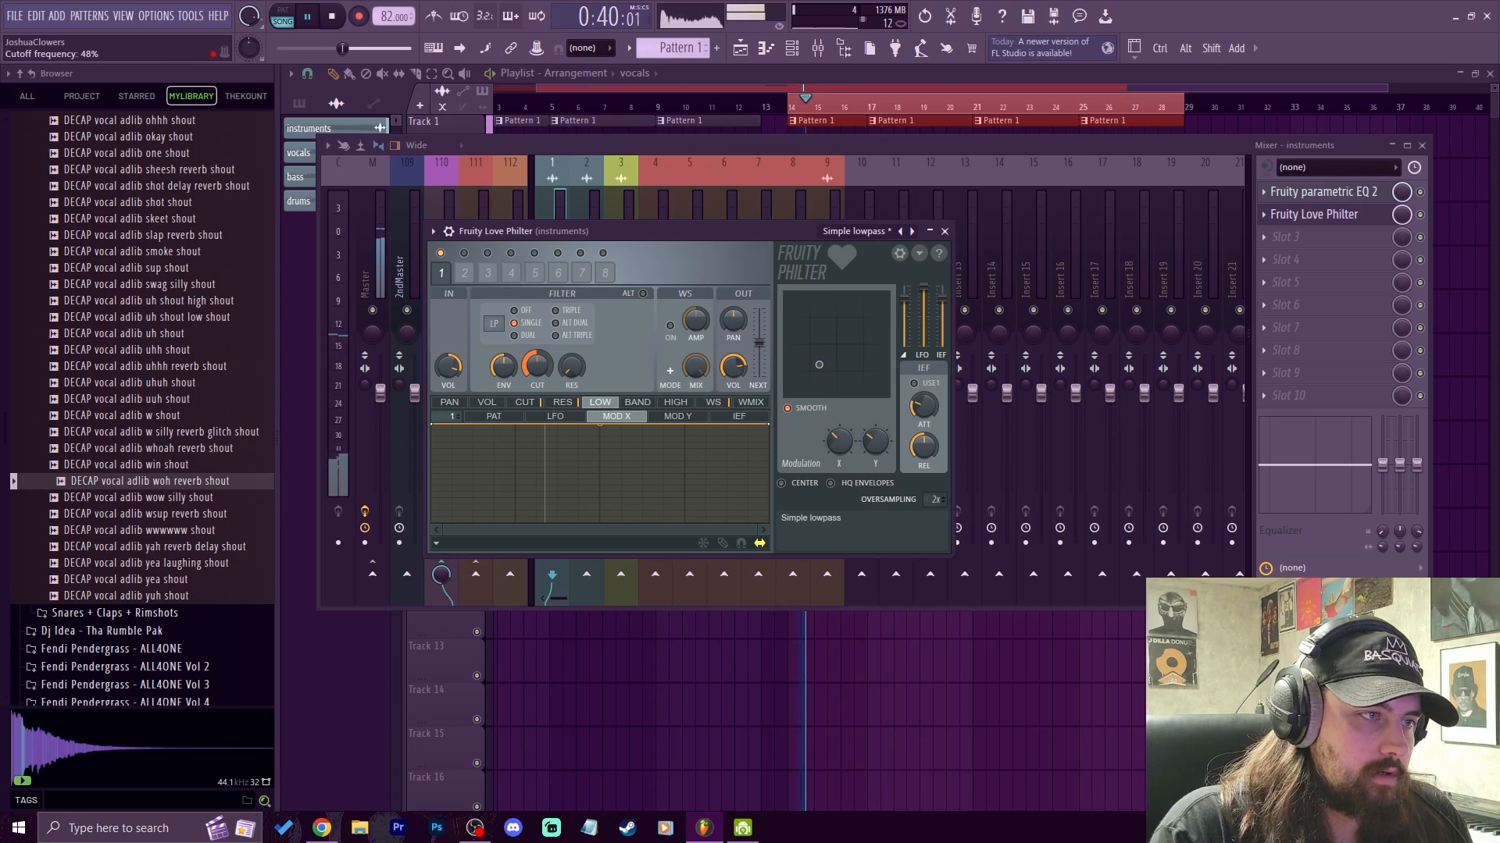
pyautogui.press('space')
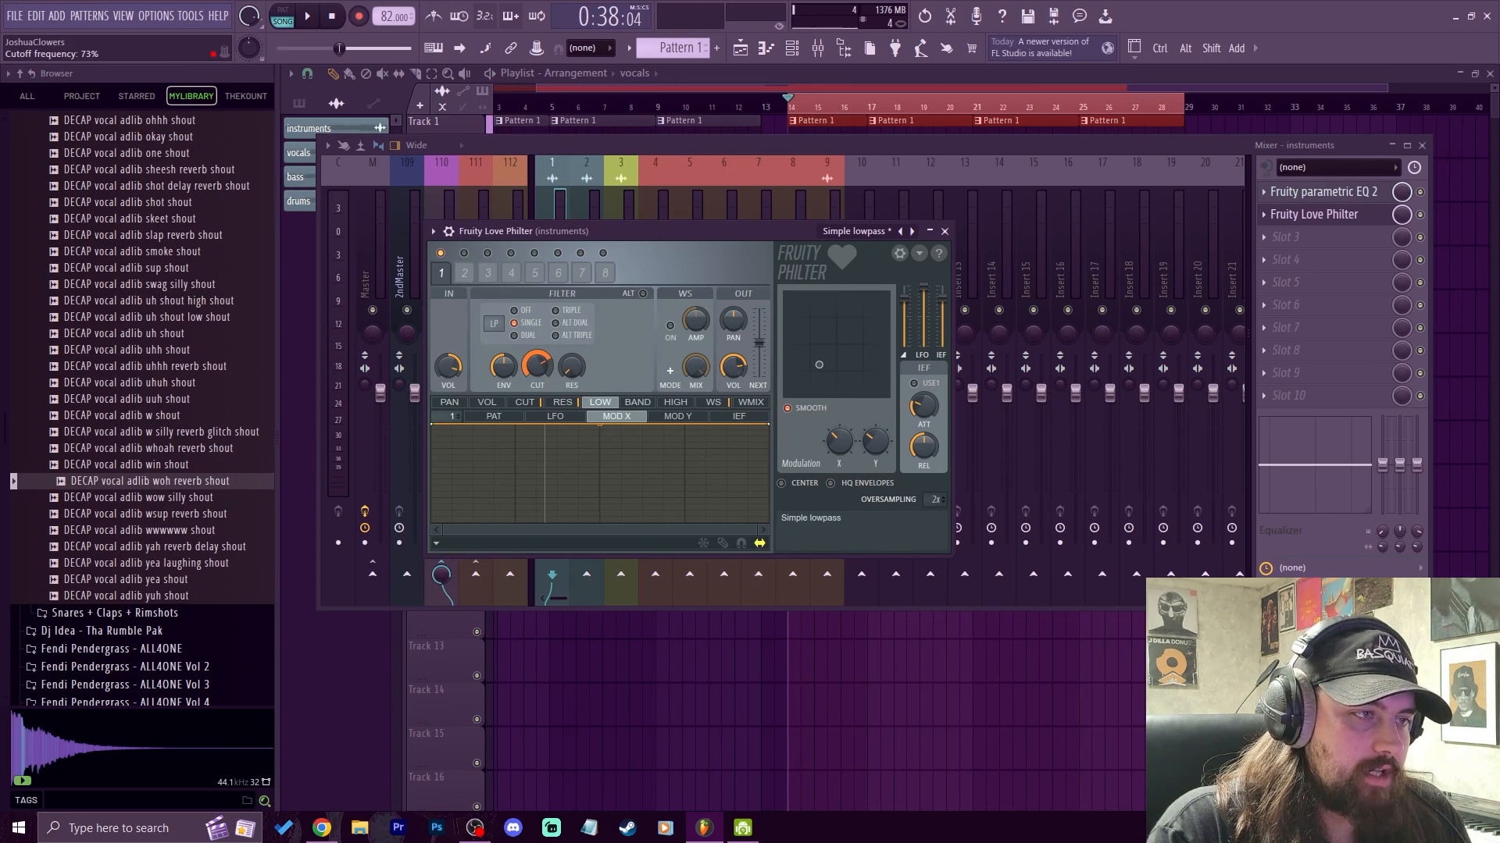
pyautogui.press('space')
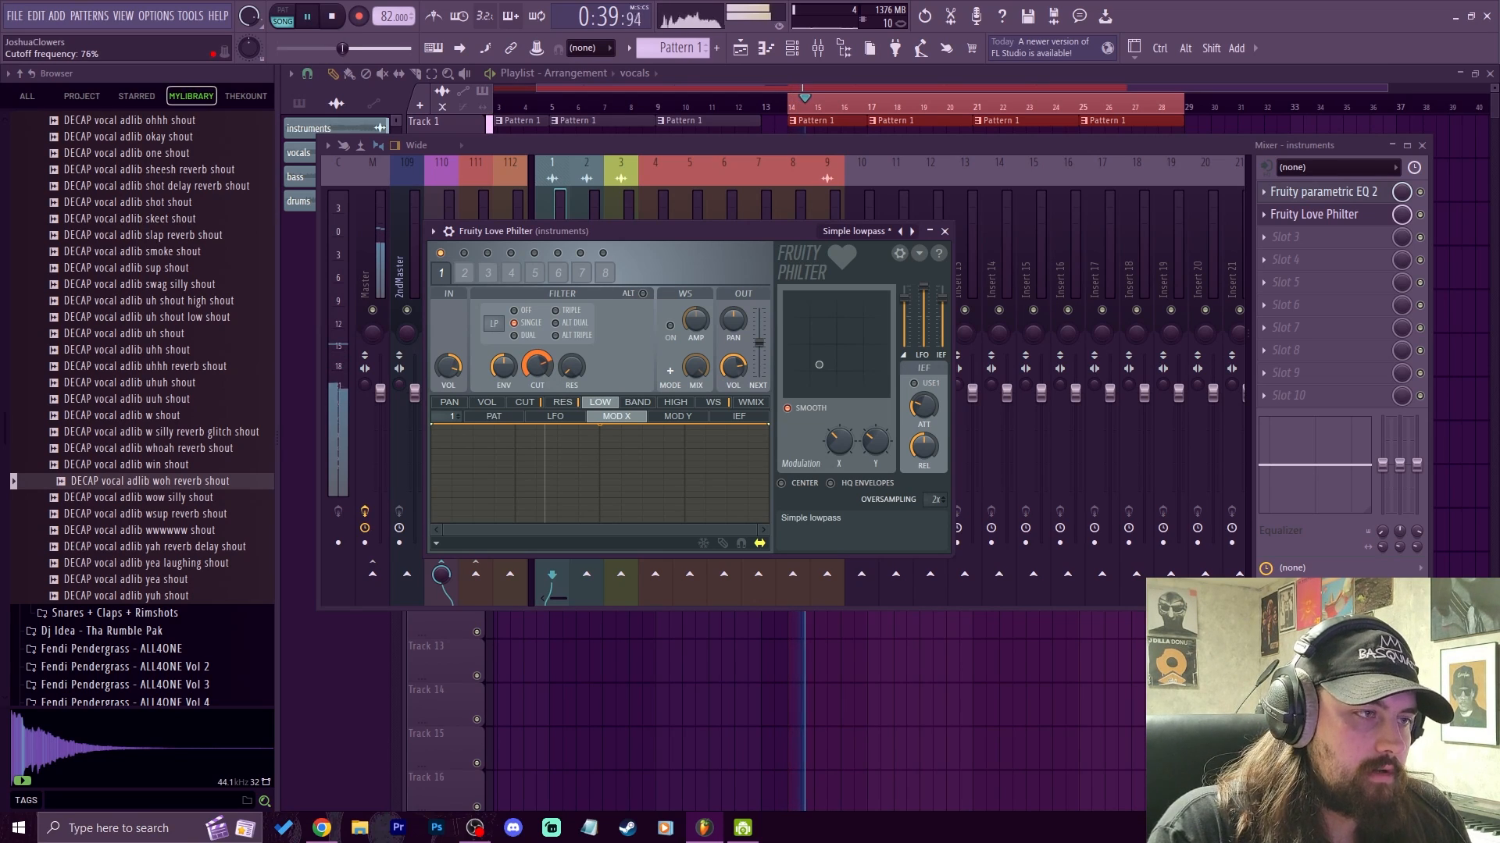
pyautogui.moveTo(819, 365); pyautogui.dragTo(860, 344)
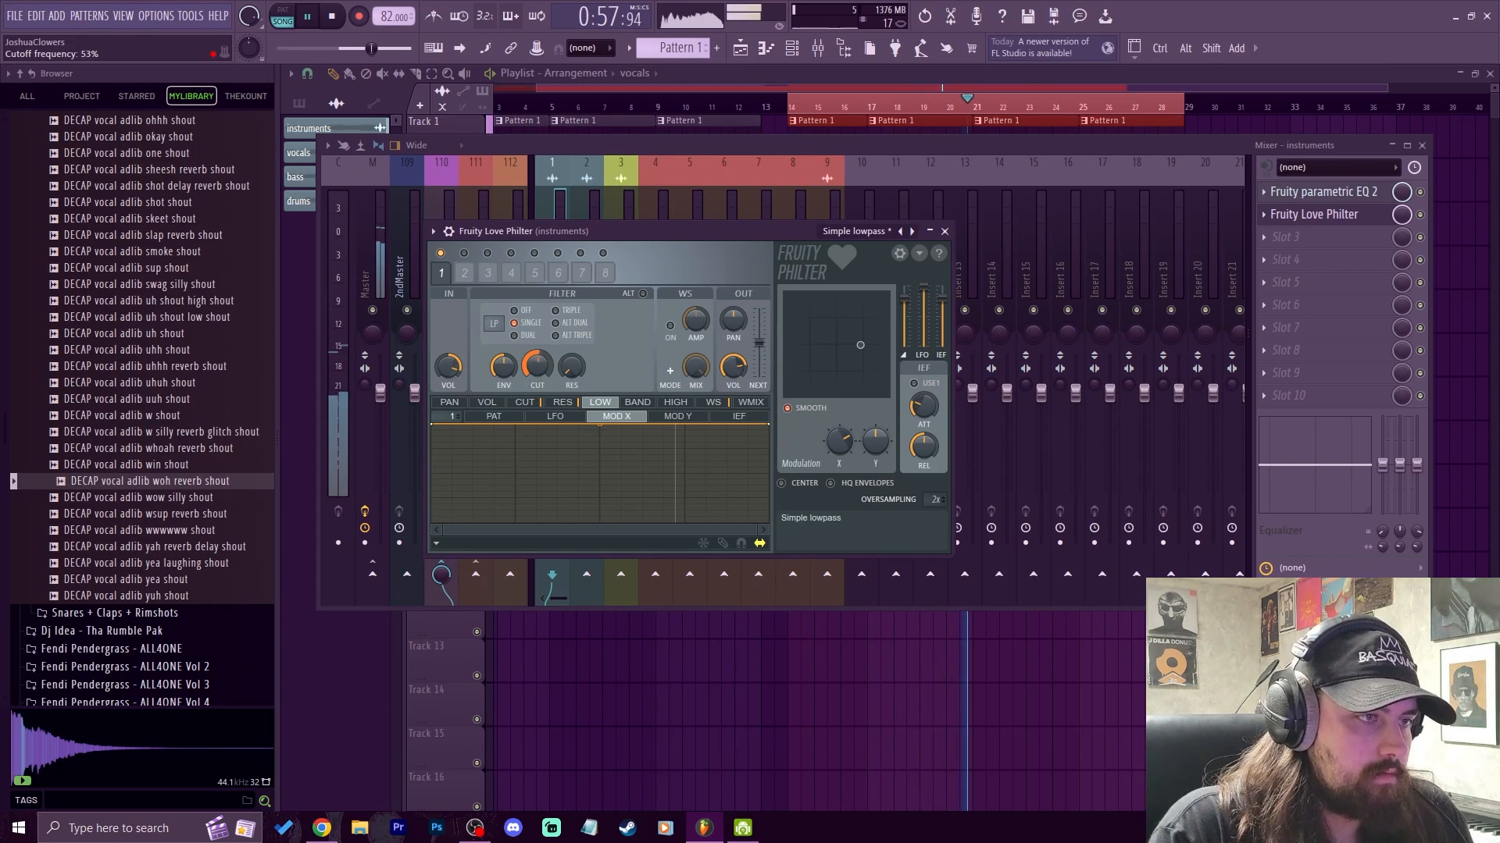
pyautogui.moveTo(860, 344)
pyautogui.mouseDown()
pyautogui.moveTo(820, 335)
pyautogui.moveTo(864, 327)
pyautogui.mouseUp()
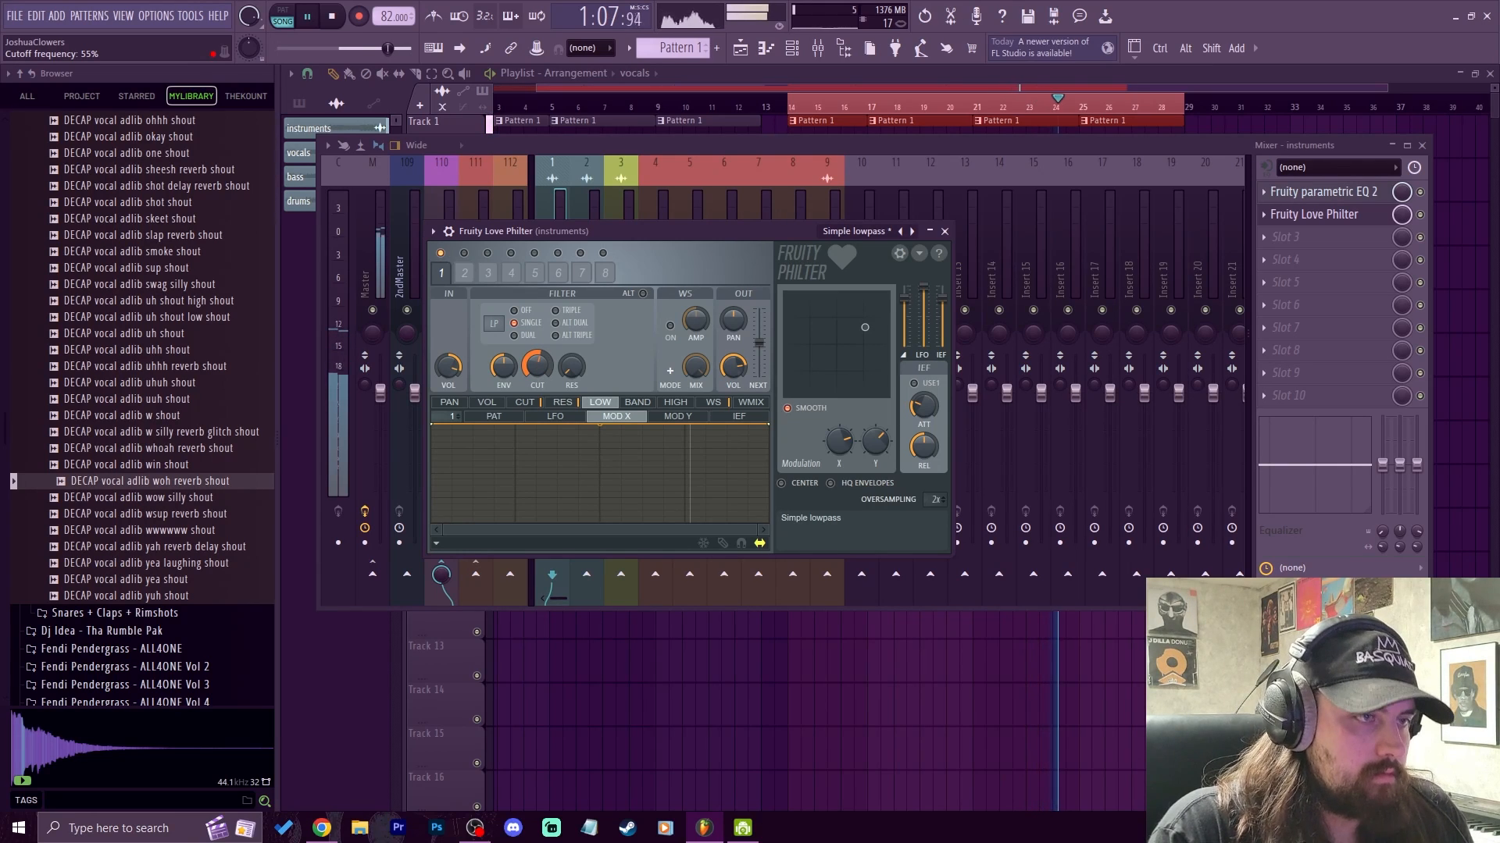
pyautogui.press('space')
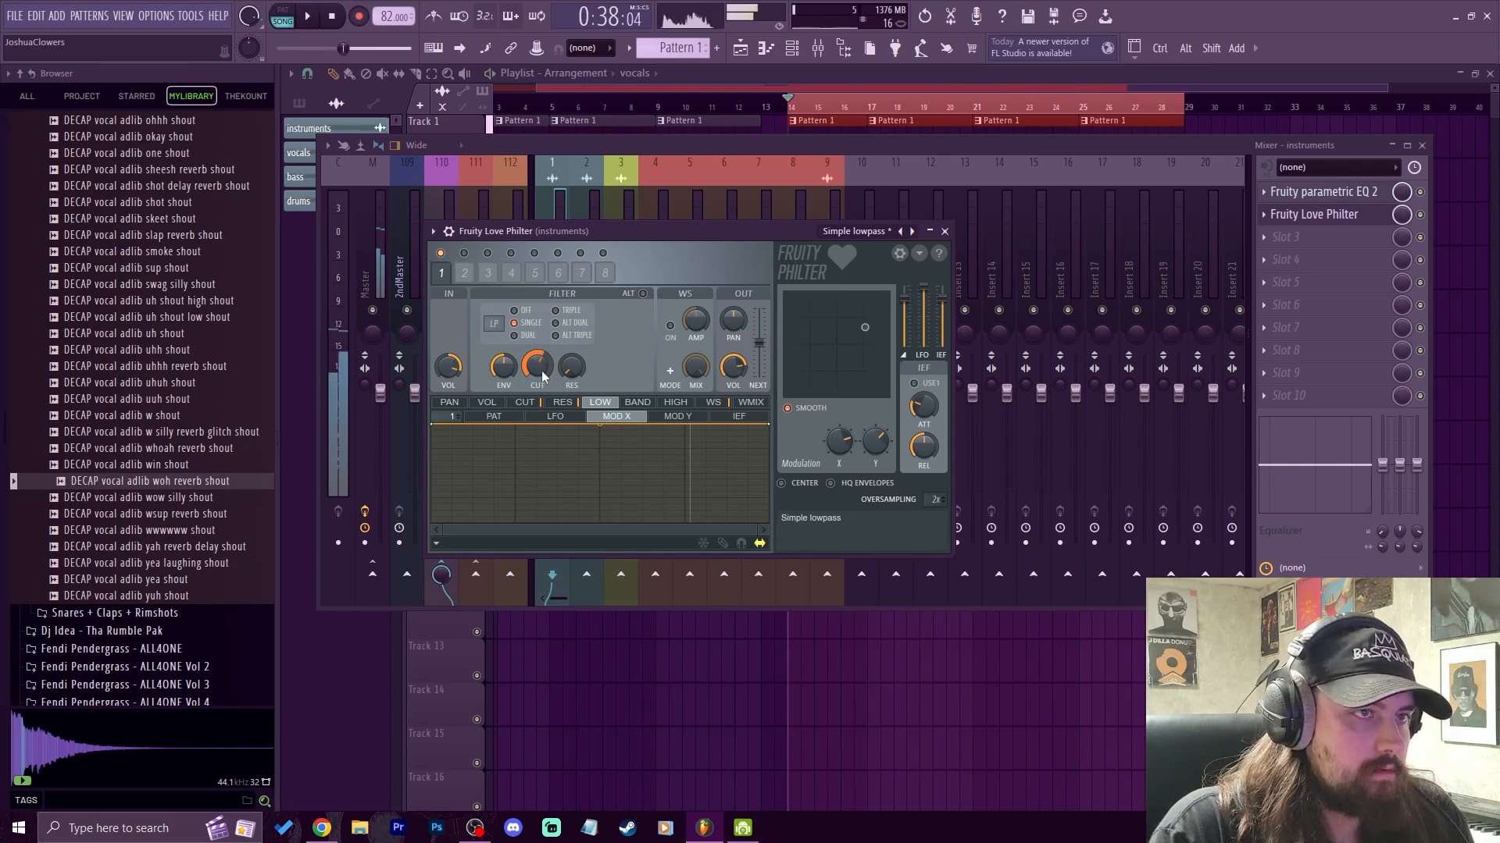
pyautogui.click(945, 232)
# Step: Add Fruity parametric EQ 2 to slot 3 of the instruments track, roll off its highs and dip the upper mids
pyautogui.click(1293, 238)
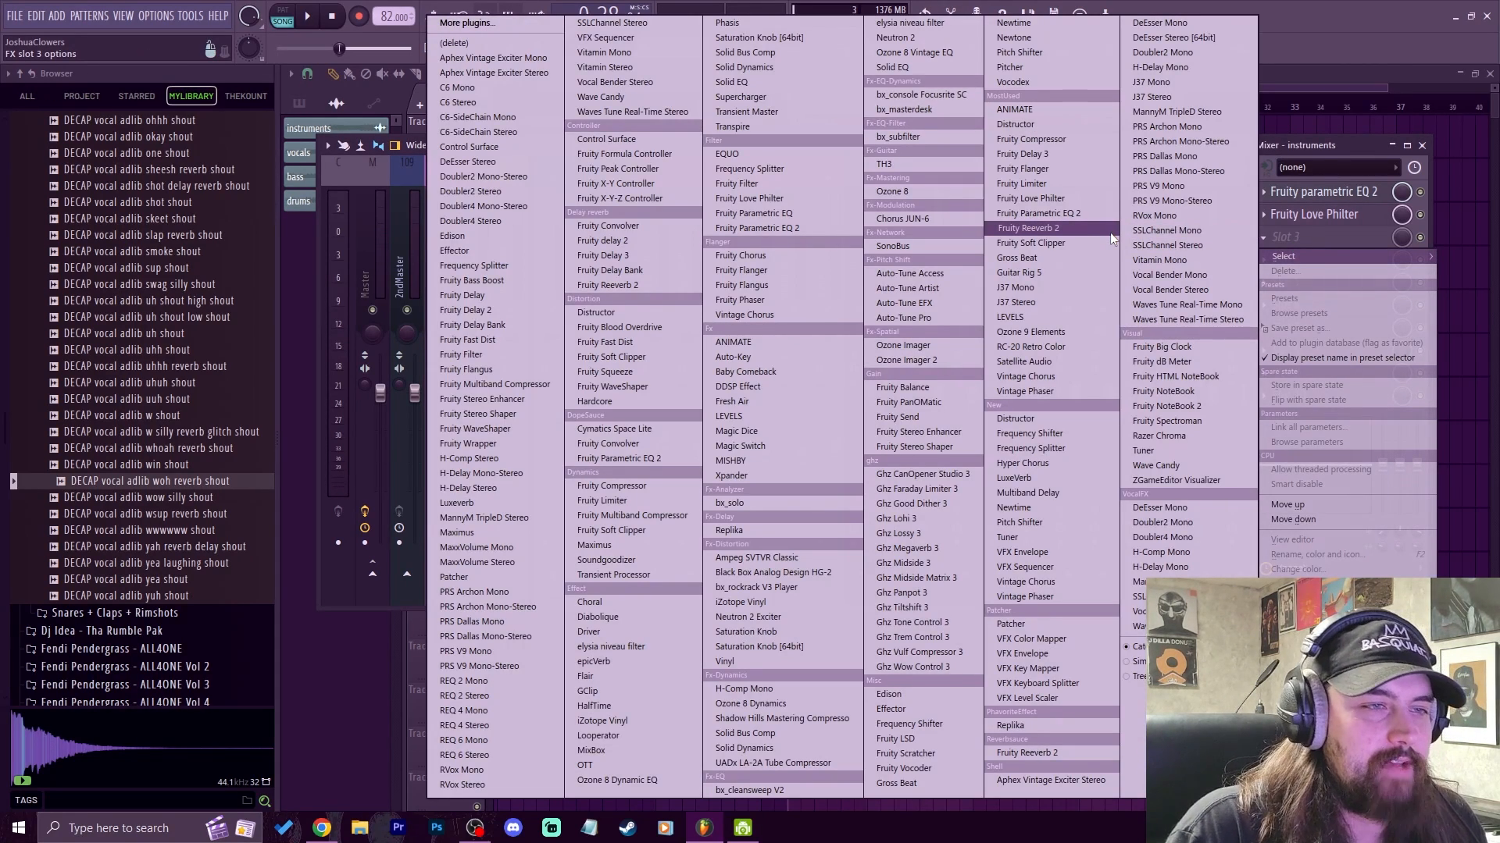
pyautogui.click(1074, 214)
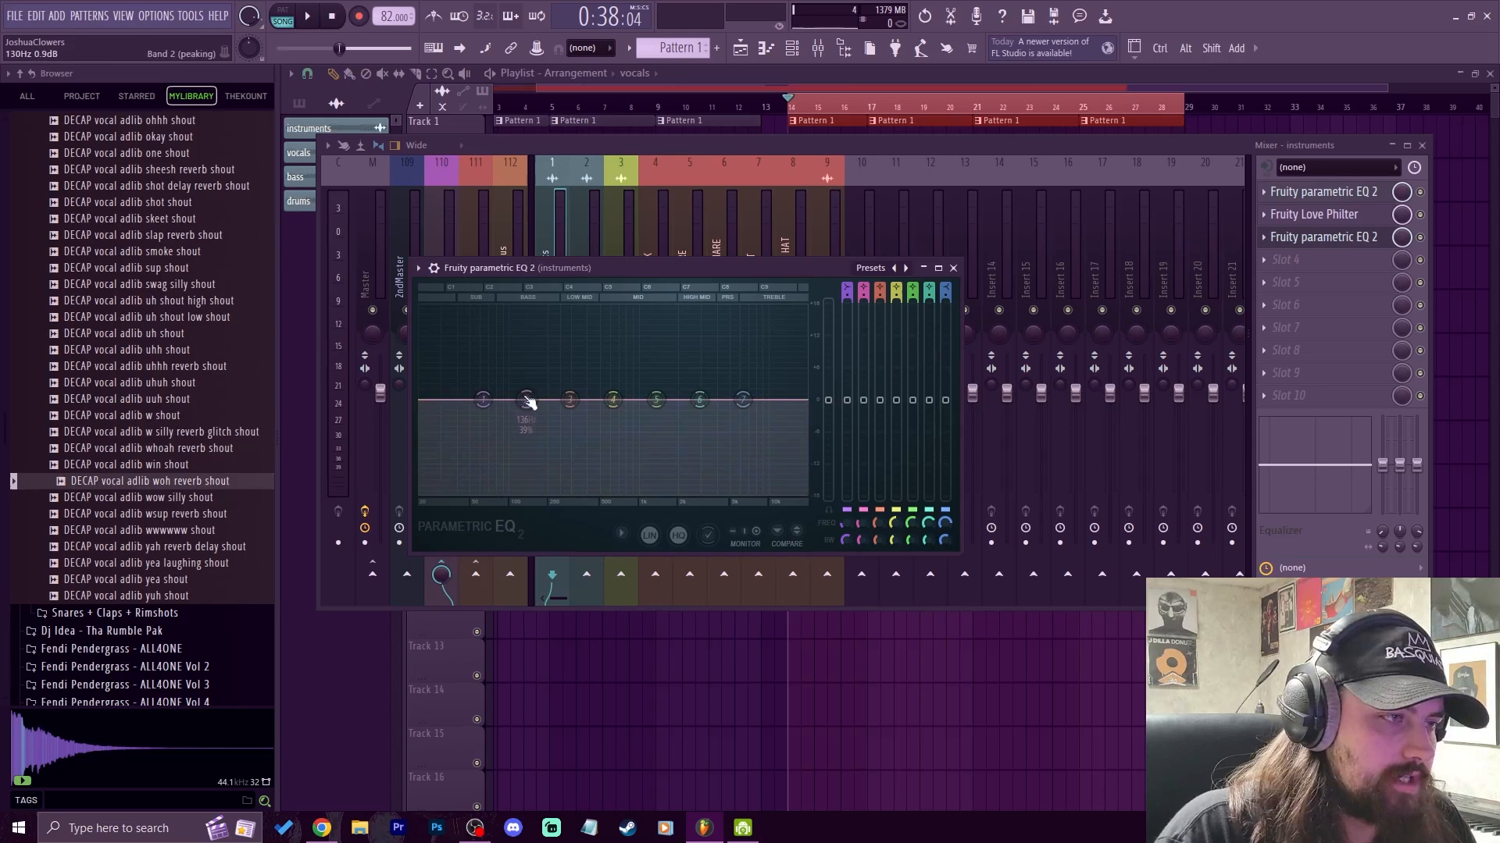
pyautogui.press('space')
pyautogui.moveTo(656, 400)
pyautogui.mouseDown()
pyautogui.moveTo(700, 407)
pyautogui.moveTo(620, 403)
pyautogui.moveTo(693, 406)
pyautogui.moveTo(763, 493)
pyautogui.moveTo(669, 403)
pyautogui.mouseUp()
pyautogui.scroll(-5, 701, 407)
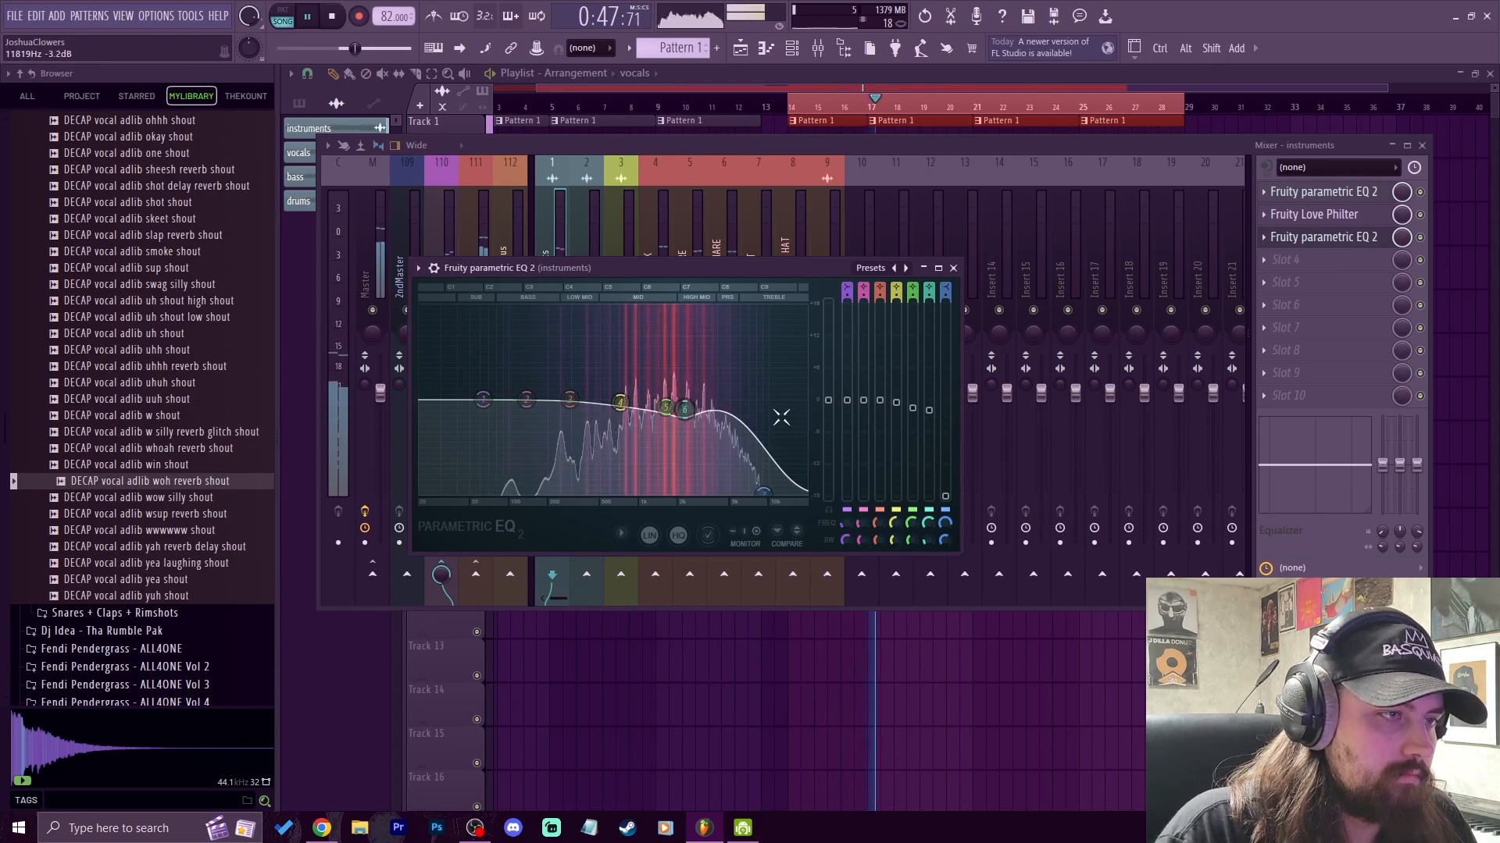
# Step: In the slot 3 EQ, boost band 3 to about 2 dB at 300 Hz, roll off the lows and deepen the mid cuts
pyautogui.moveTo(569, 399); pyautogui.dragTo(563, 355)
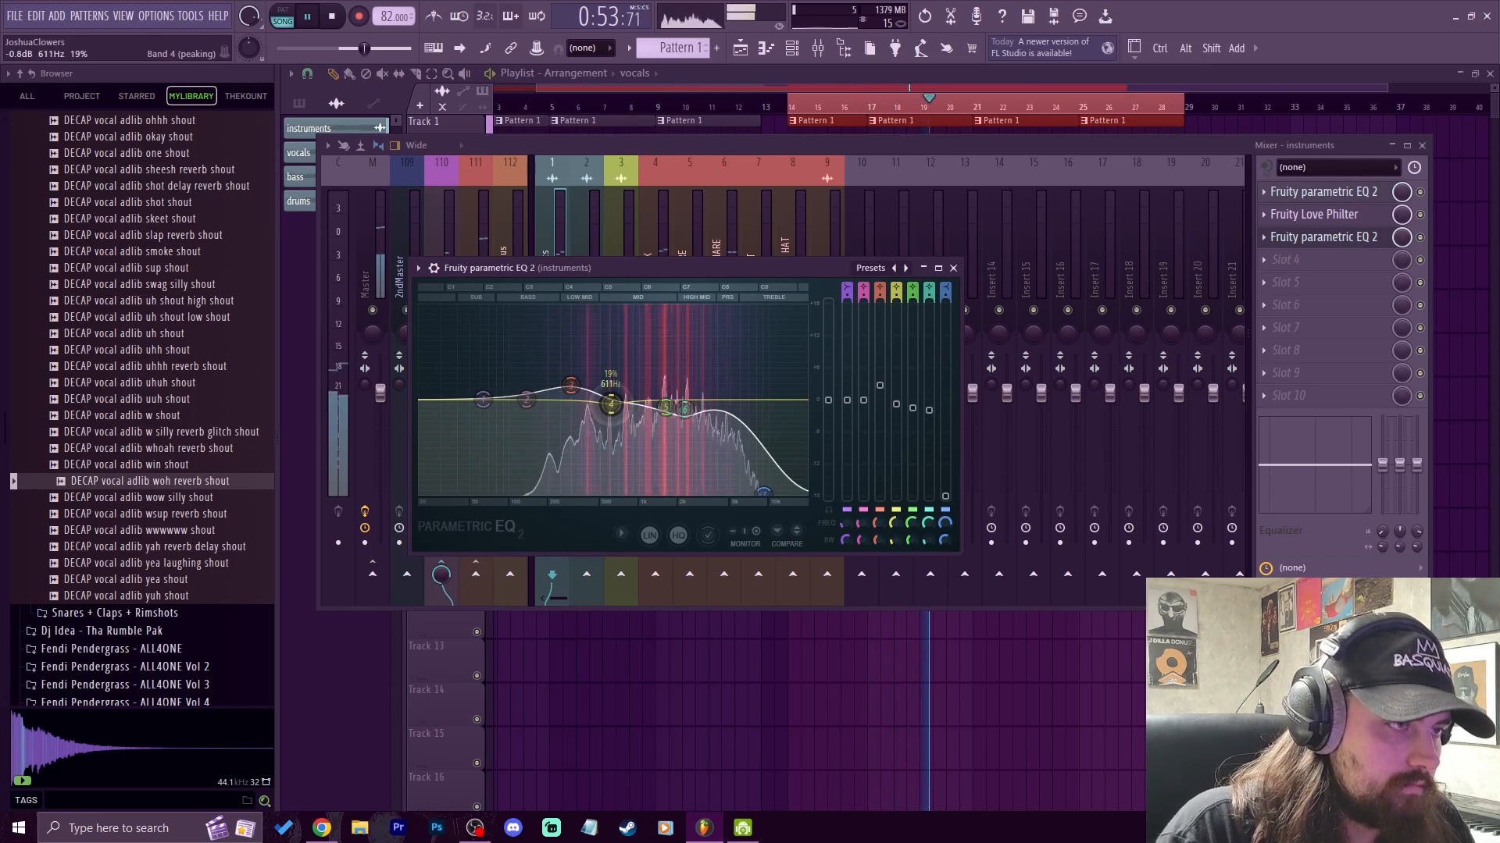
pyautogui.moveTo(483, 400); pyautogui.dragTo(531, 492)
pyautogui.moveTo(665, 407); pyautogui.dragTo(666, 414)
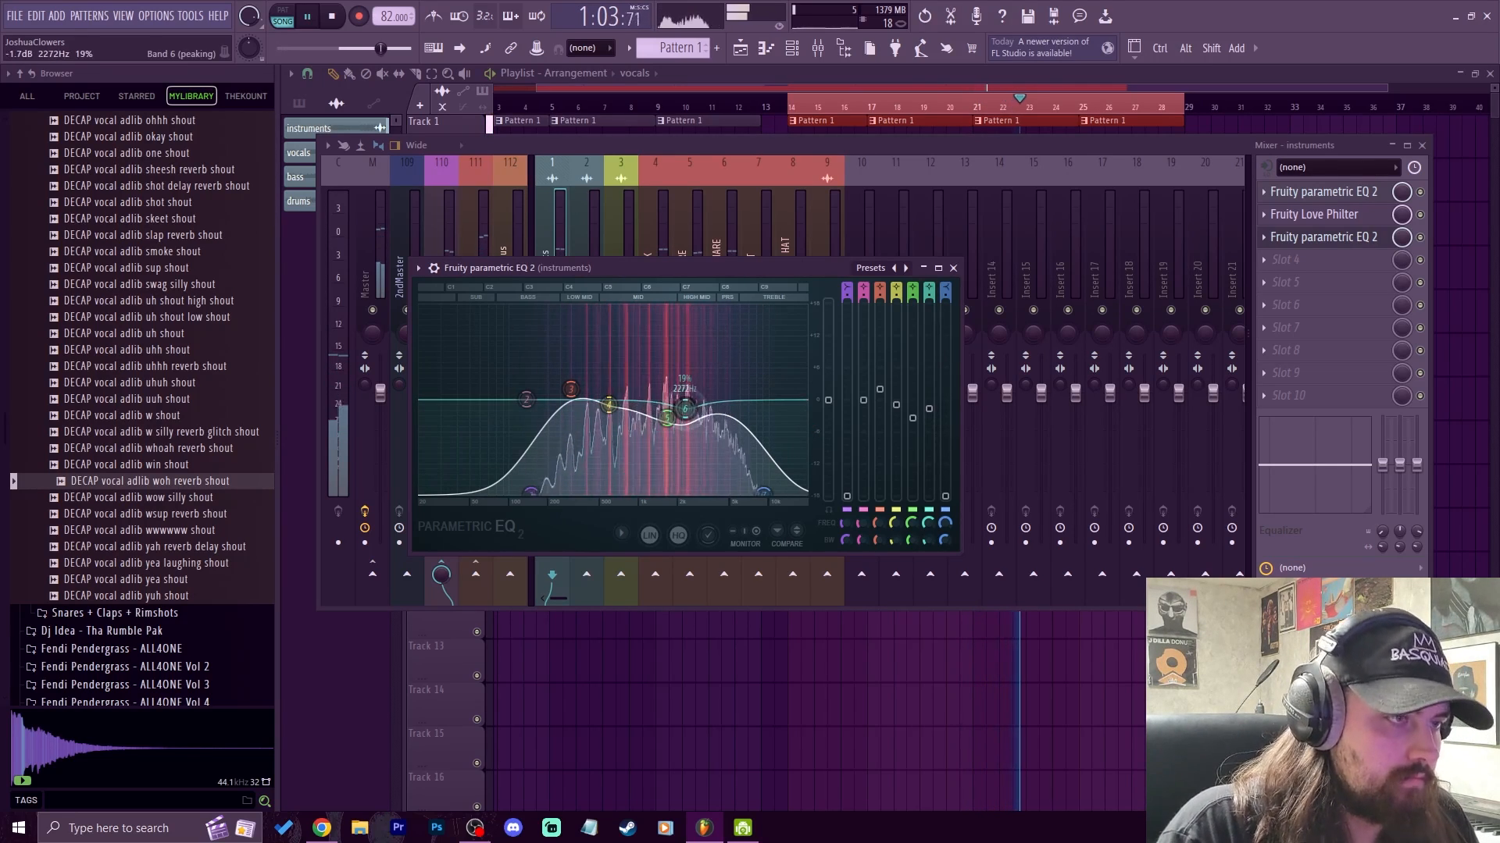
pyautogui.moveTo(609, 404); pyautogui.dragTo(692, 404)
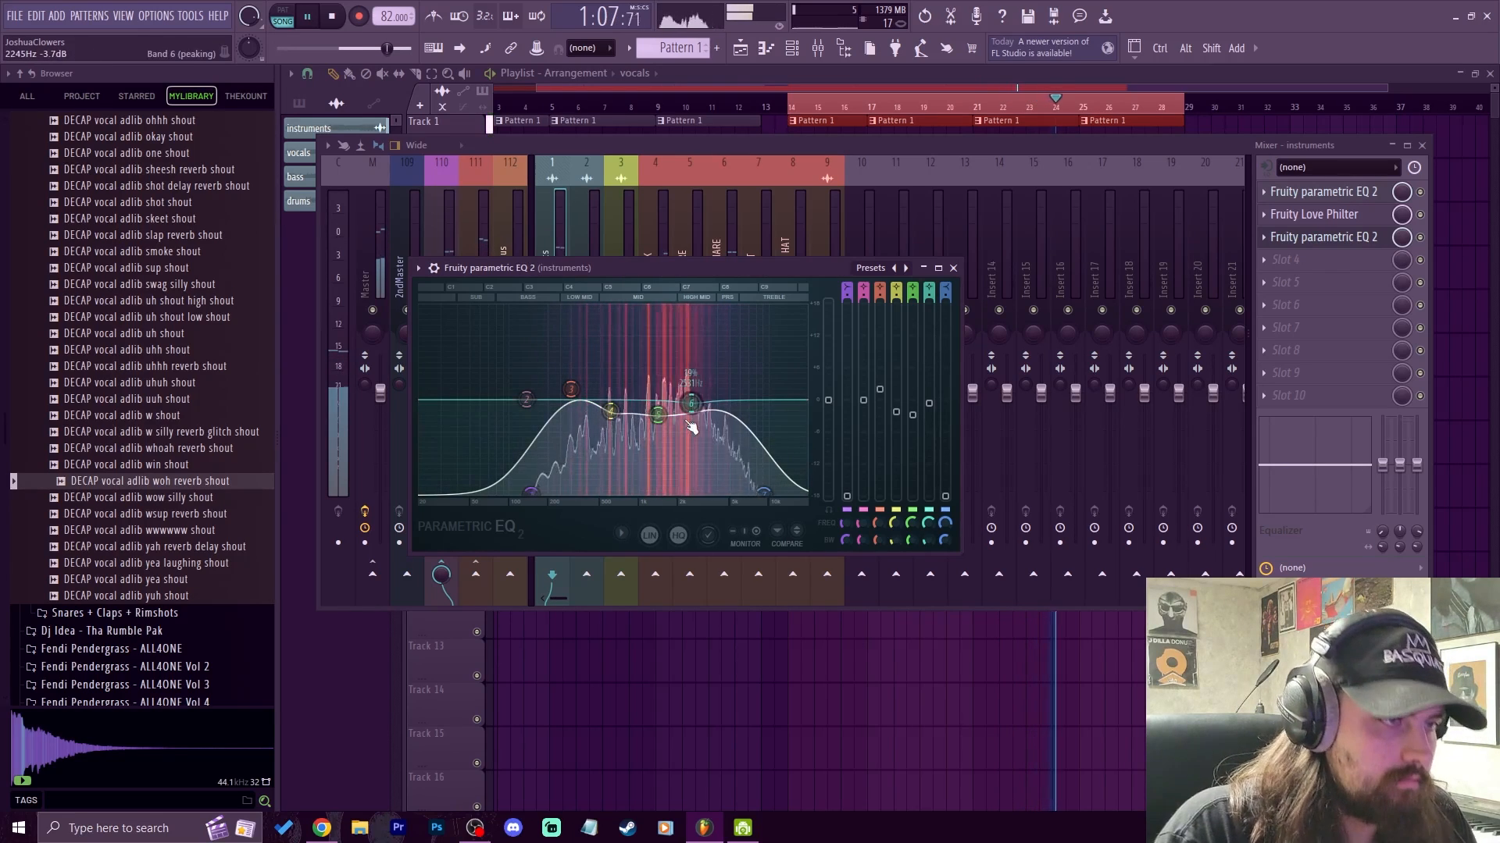
pyautogui.moveTo(691, 405); pyautogui.dragTo(694, 412)
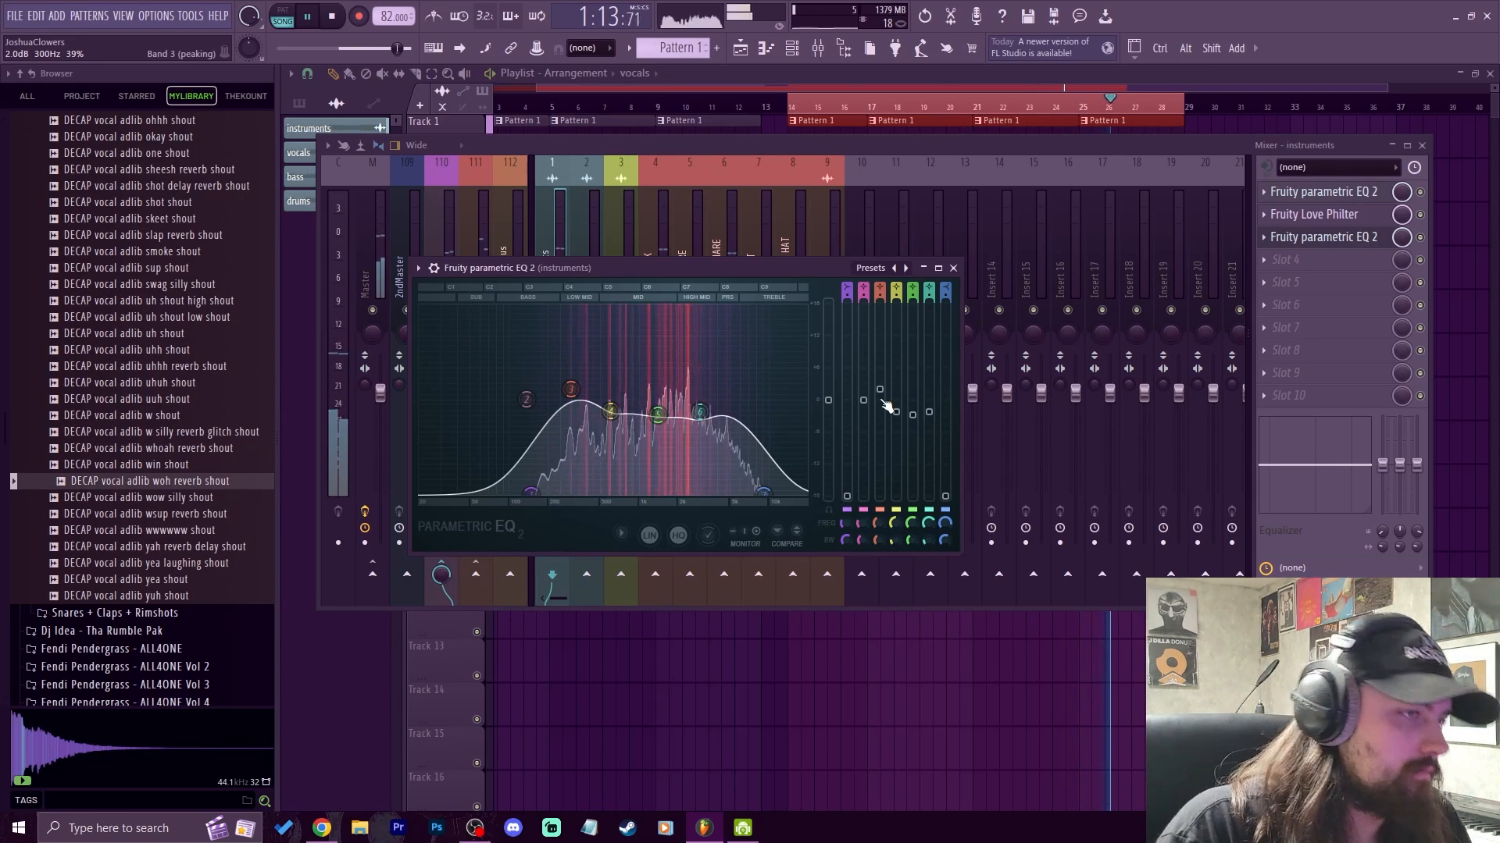
pyautogui.click(954, 268)
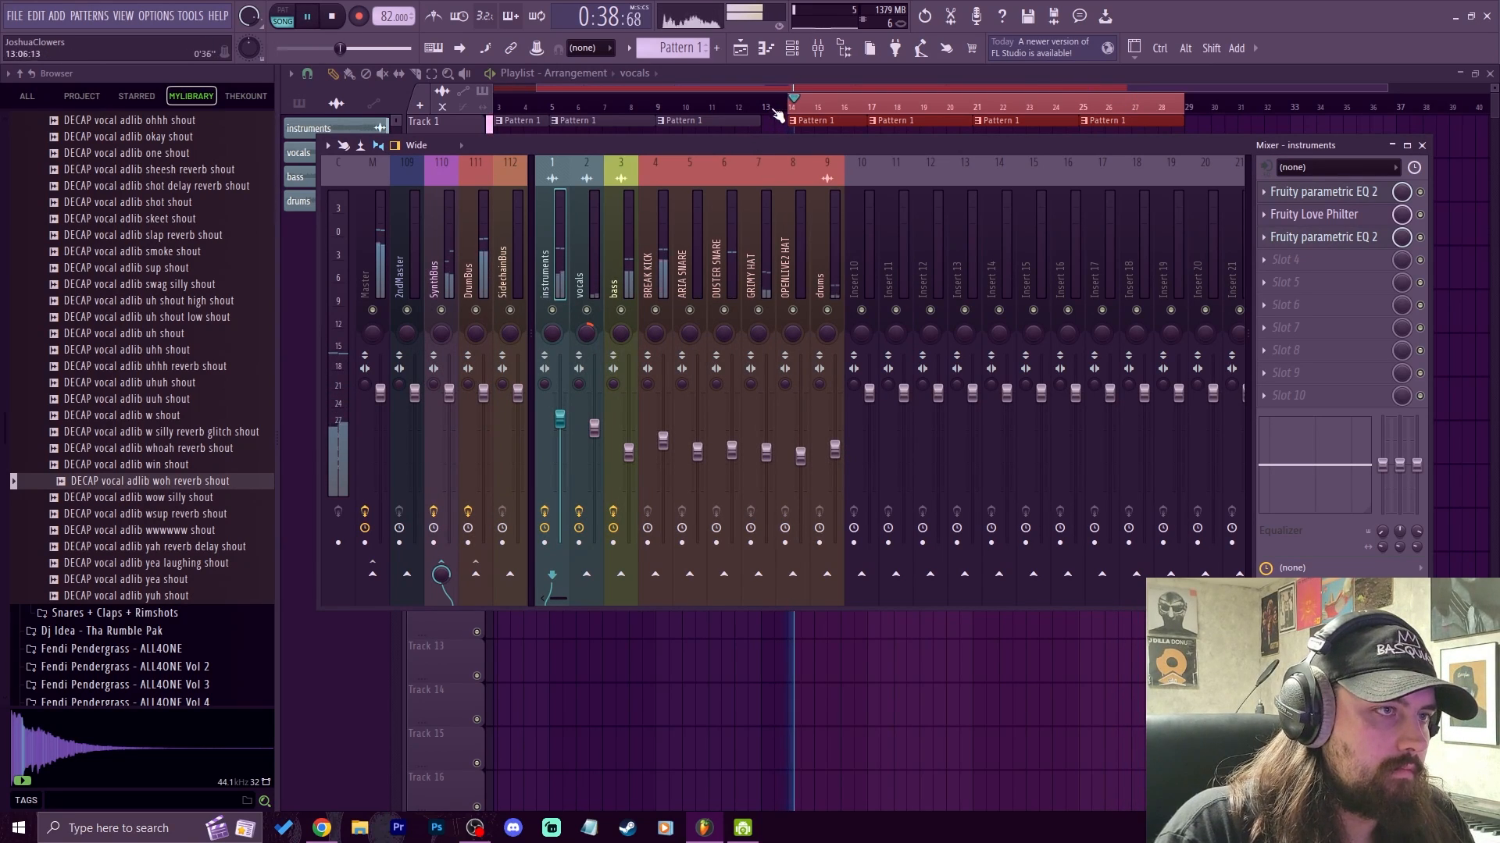
# Step: Set the slot 3 EQ's mix level to 0% on the instruments track and create an automation clip for it over the selected range
pyautogui.moveTo(1405, 241); pyautogui.dragTo(1405, 328)
pyautogui.rightClick(1406, 240)
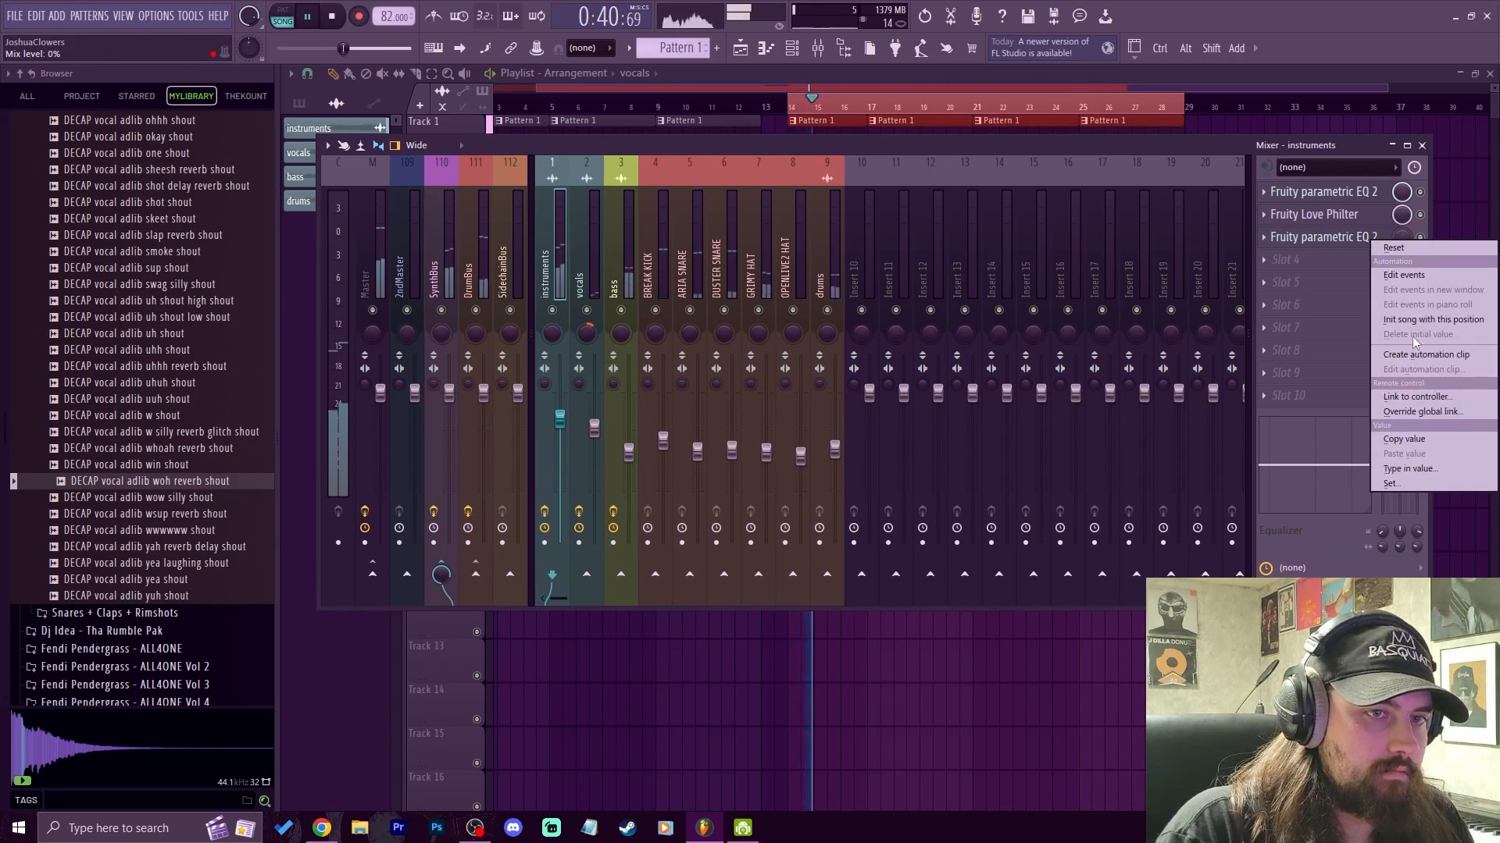
pyautogui.click(1365, 148)
pyautogui.click(1372, 164)
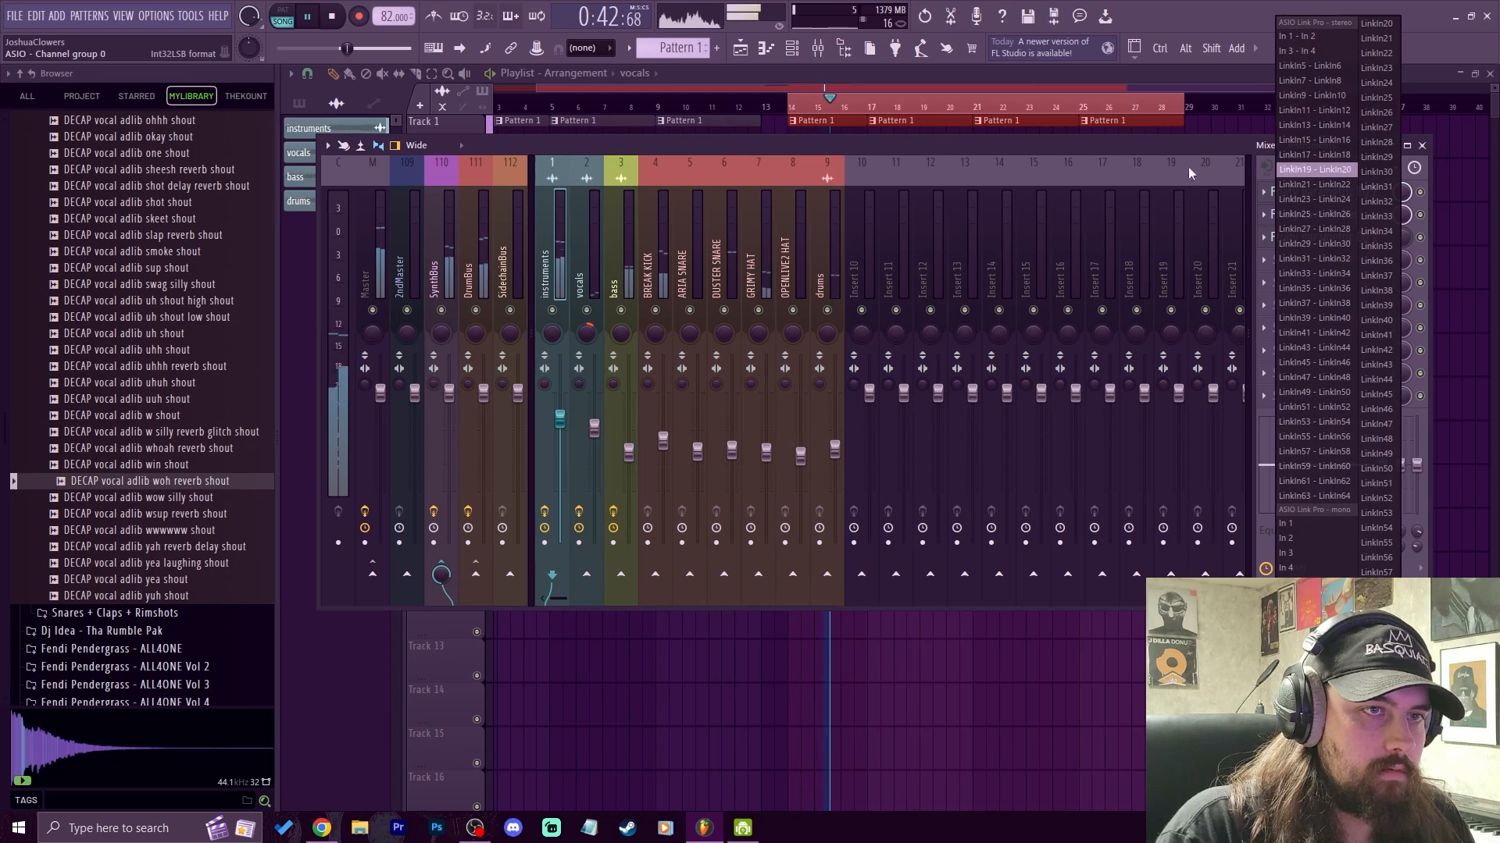
pyautogui.click(1127, 141)
pyautogui.doubleClick(1127, 140)
pyautogui.doubleClick(1262, 79)
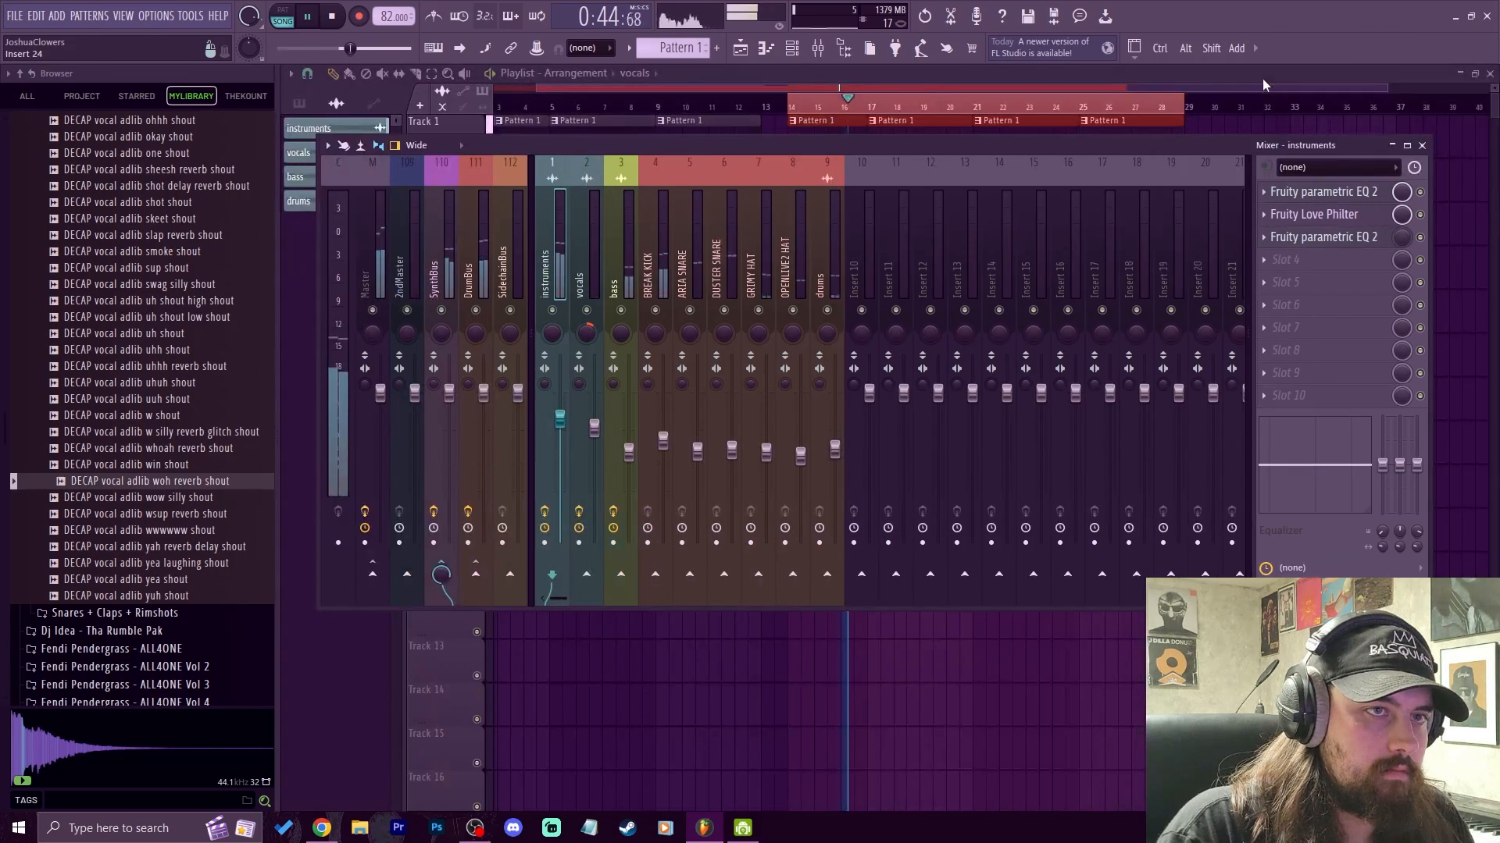
pyautogui.press('space')
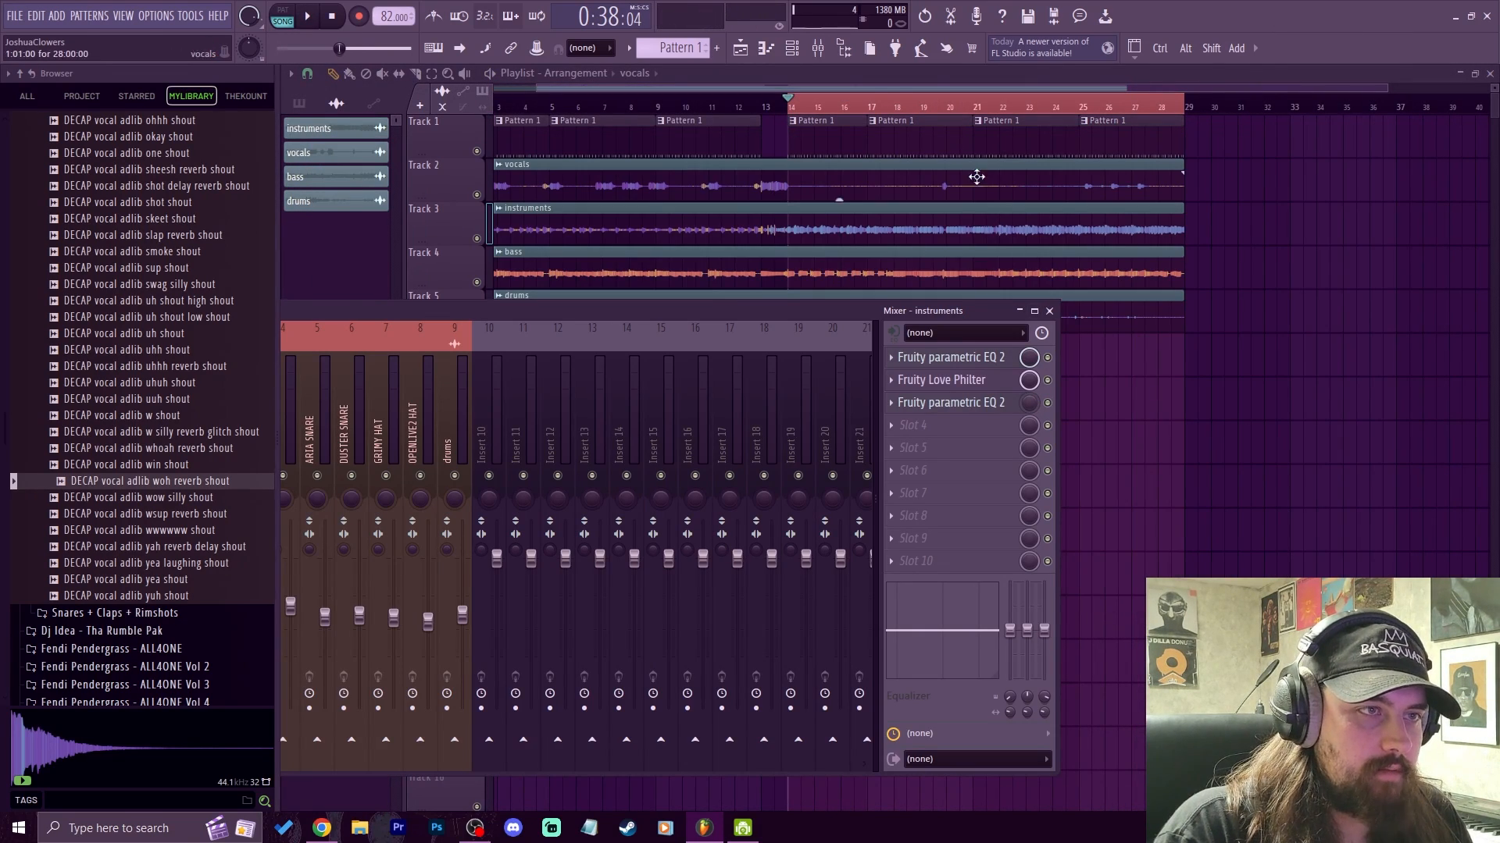
pyautogui.rightClick(1027, 407)
pyautogui.click(1078, 519)
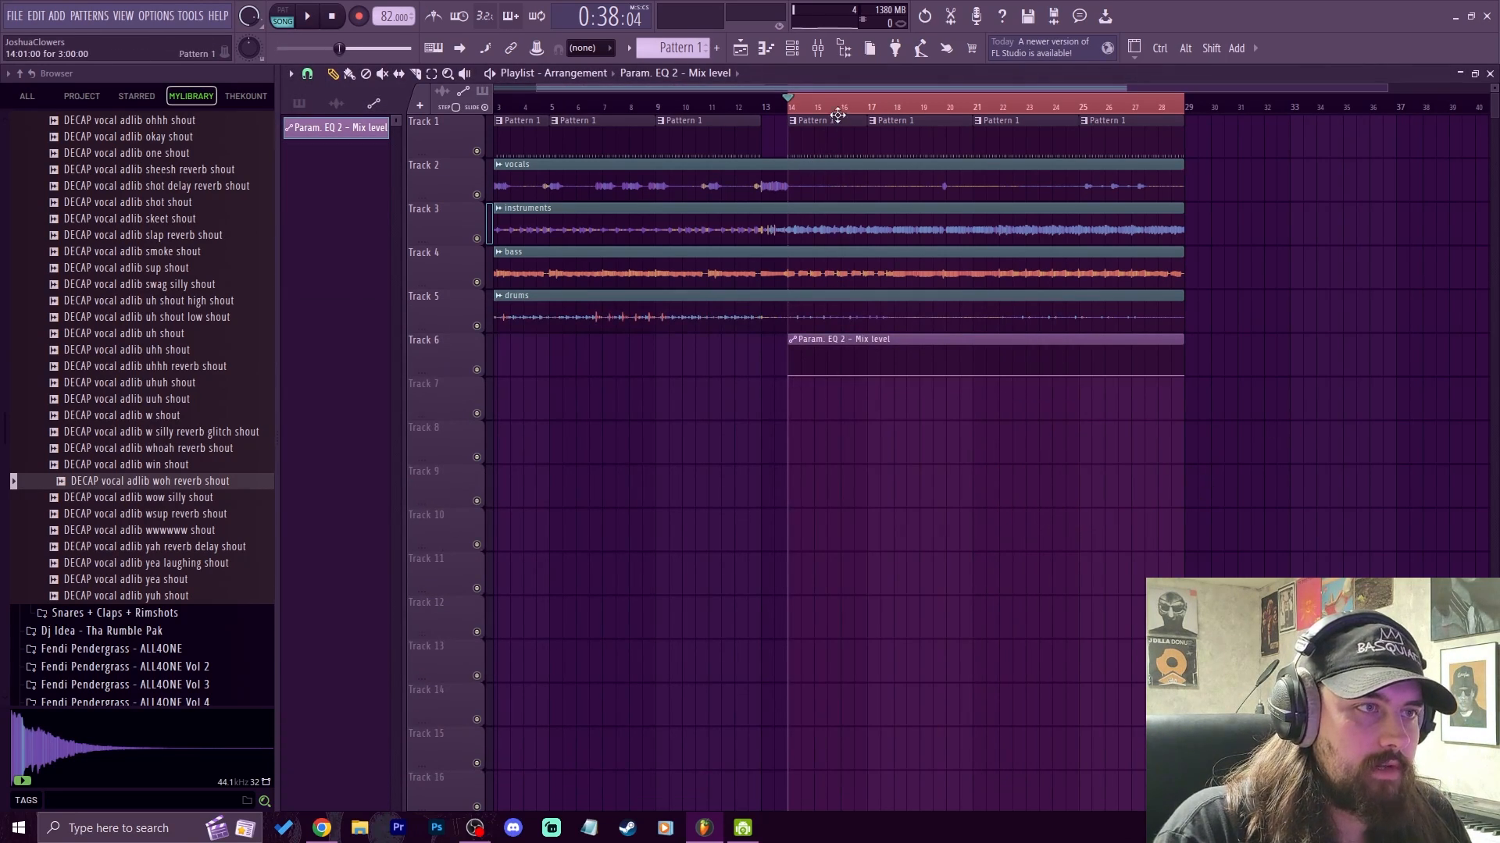
# Step: Shape the EQ mix level clip to rise to 100% at 14:02, stay flat and fall sharply at its end
pyautogui.scroll(5, 838, 367)
pyautogui.moveTo(641, 366); pyautogui.dragTo(636, 329)
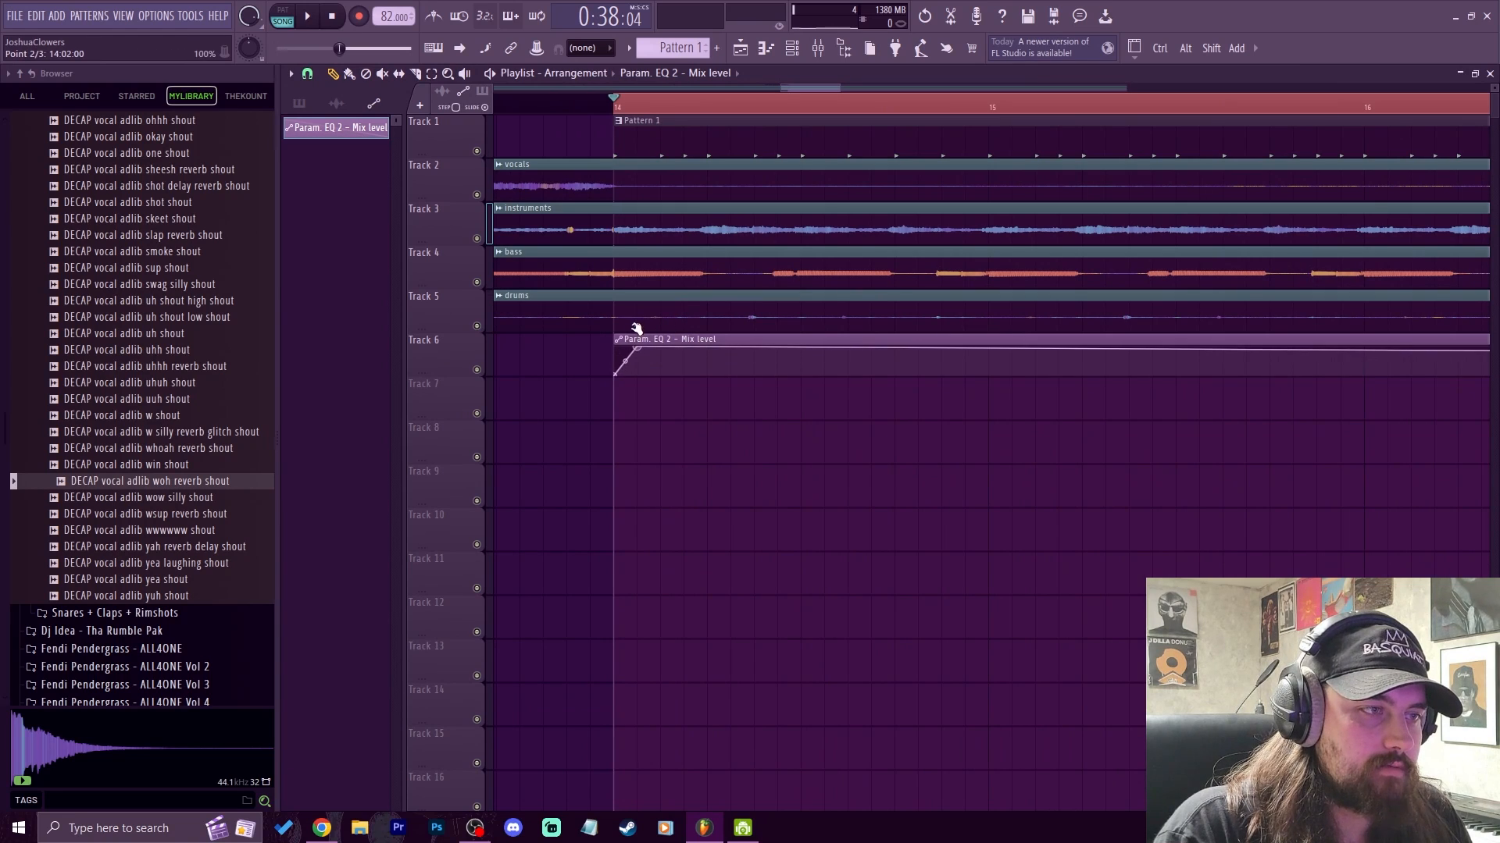
pyautogui.scroll(-4, 653, 103)
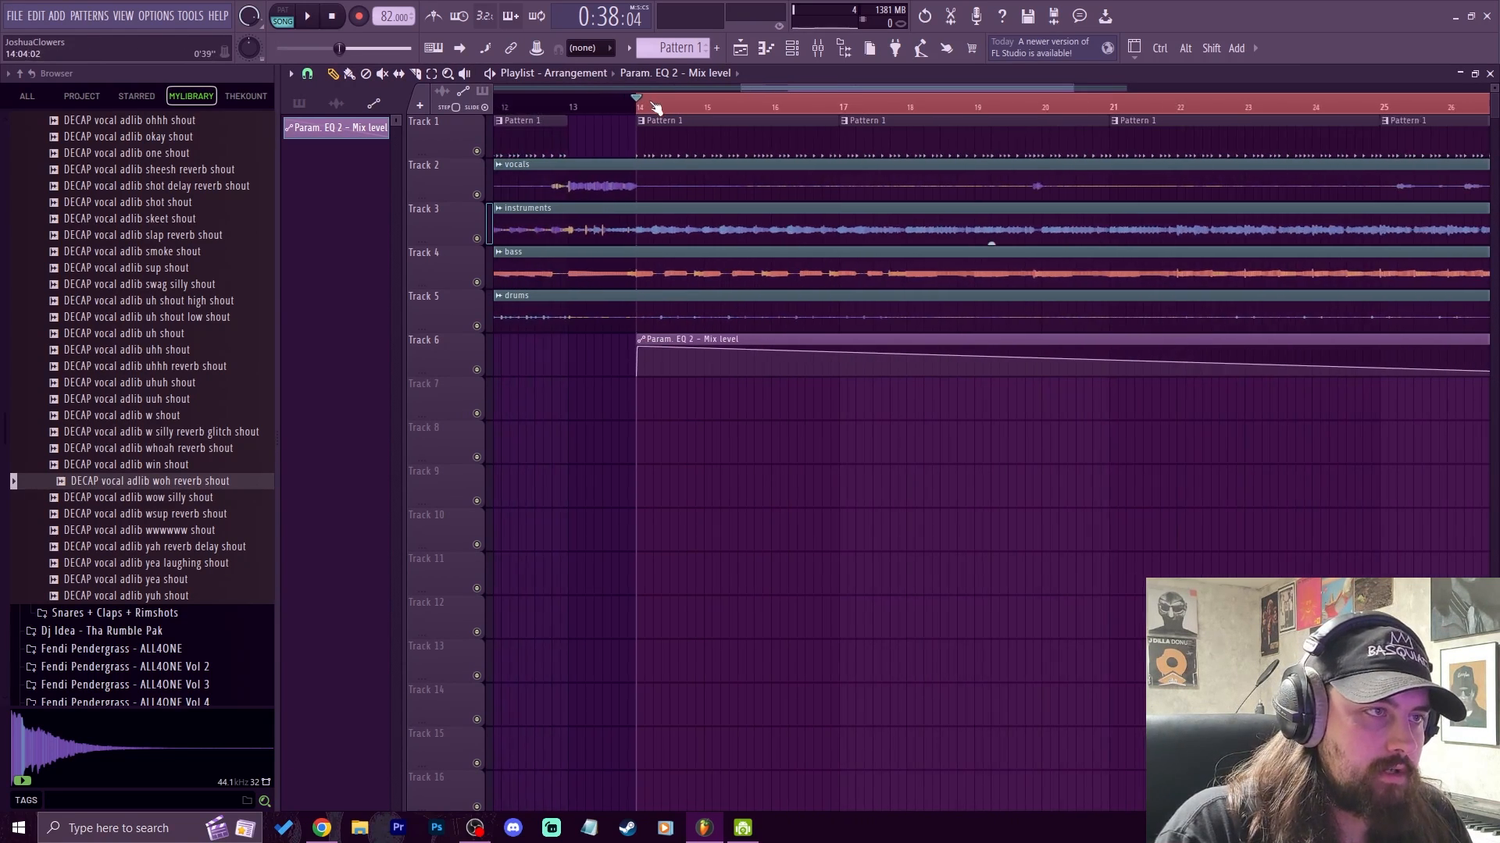
pyautogui.scroll(-3, 1031, 110)
pyautogui.scroll(5, 1125, 101)
pyautogui.moveTo(1119, 93); pyautogui.dragTo(1297, 320)
pyautogui.scroll(-5, 1107, 106)
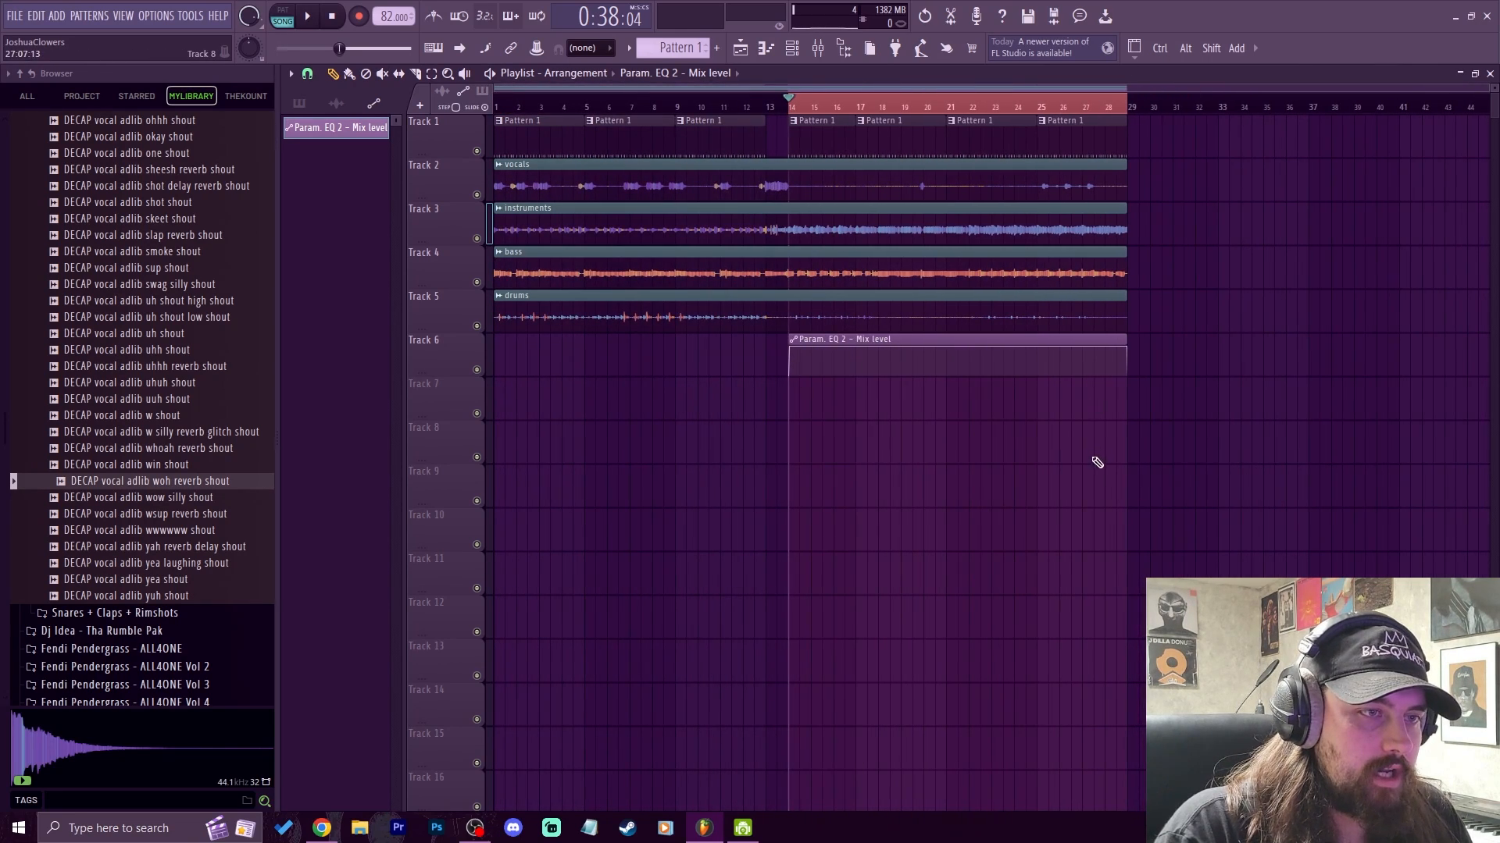
# Step: Create an automation clip for the instruments track's Fruity Love Philter mix level, starting from 0%, over bars 14 to 28
pyautogui.doubleClick(772, 106)
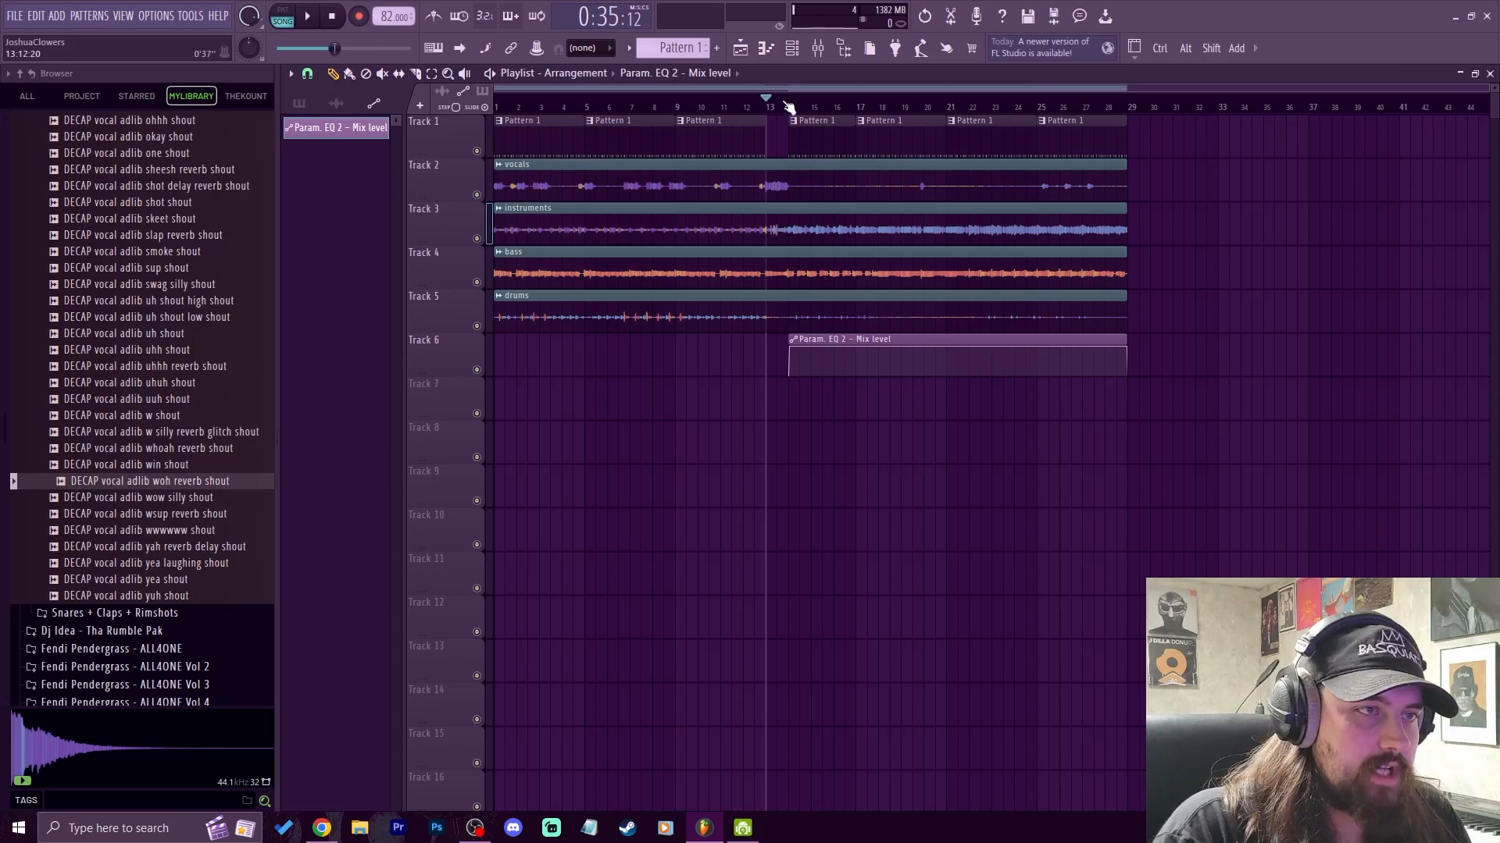
pyautogui.moveTo(794, 109); pyautogui.dragTo(1116, 122)
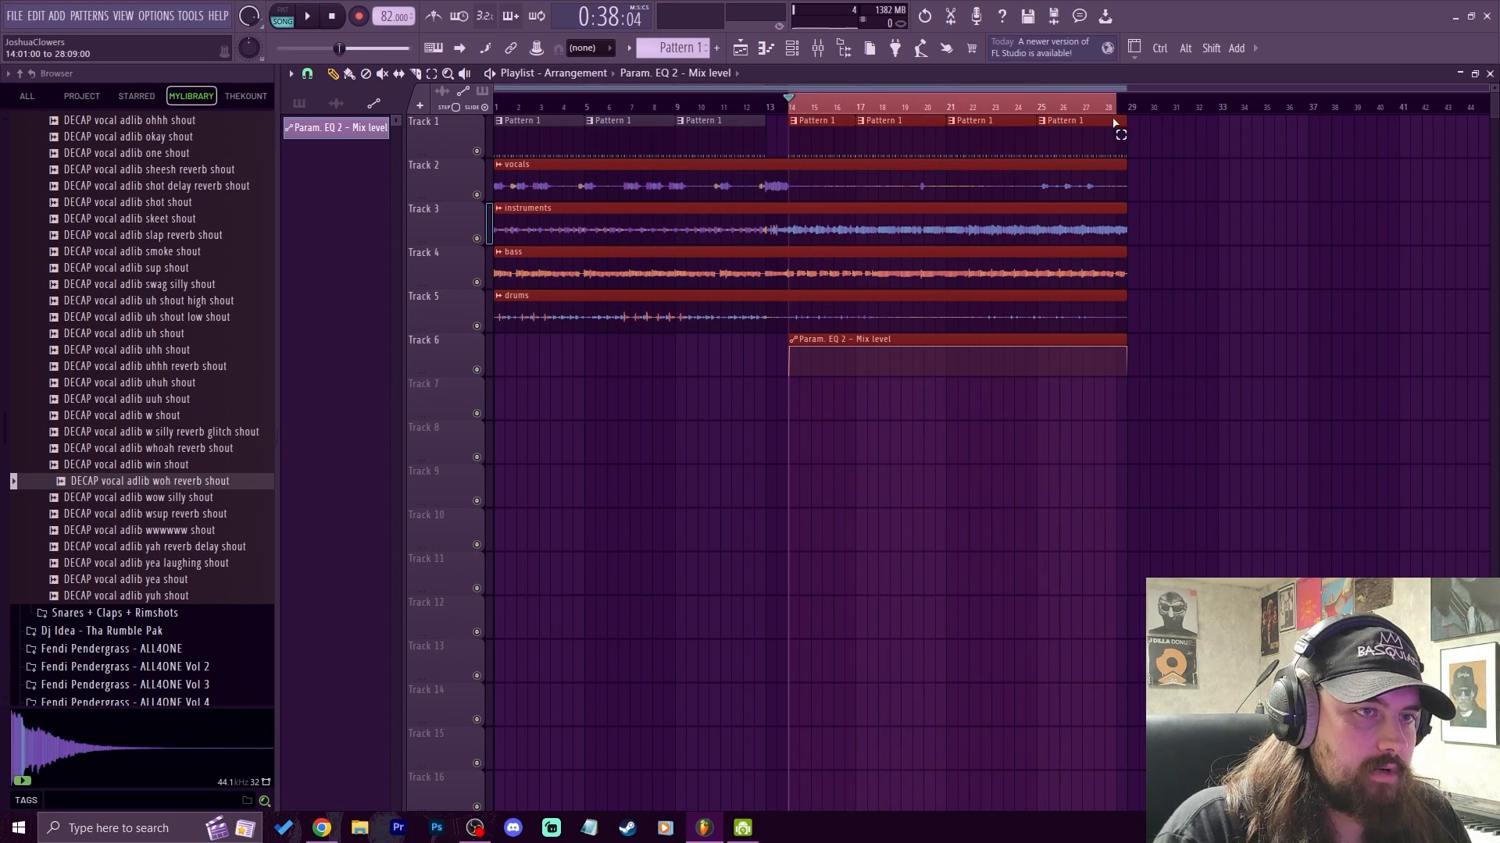
pyautogui.click(818, 48)
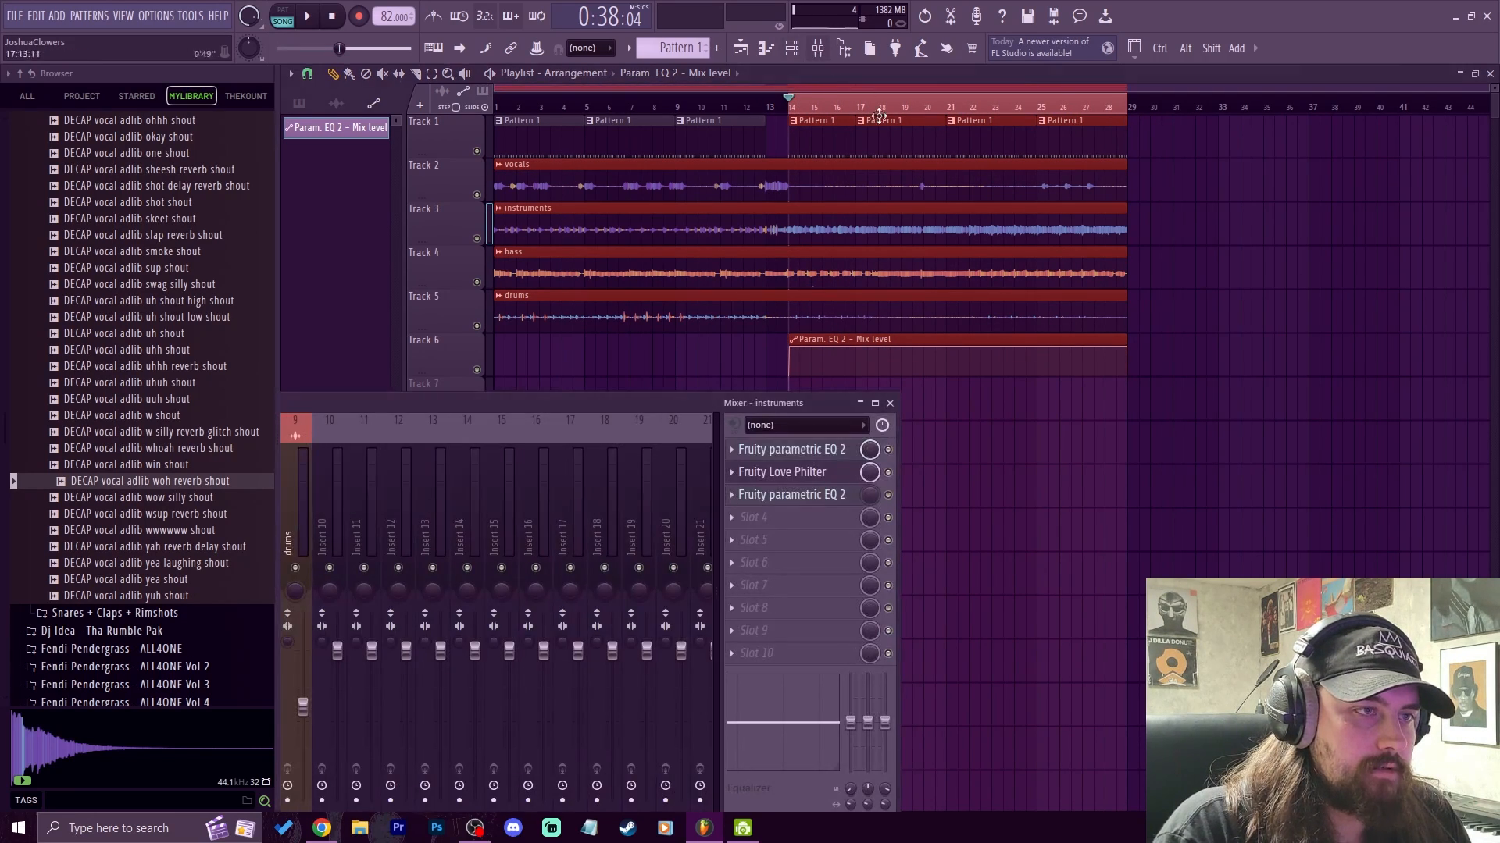
pyautogui.rightClick(869, 472)
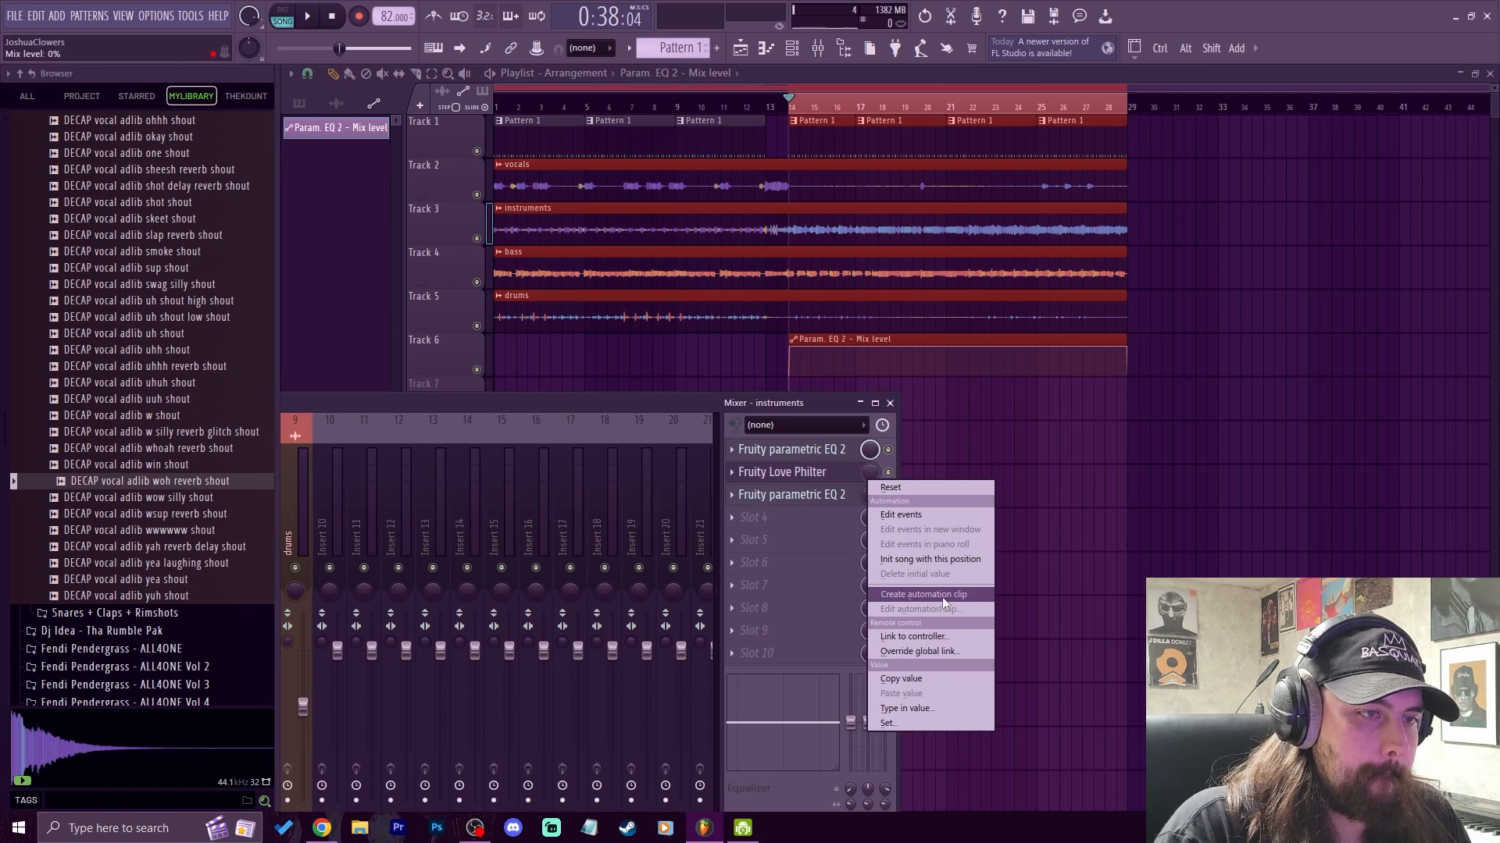
pyautogui.click(930, 598)
# Step: Shape the Love Philter mix level clip with a quick rise at bar 14, a flat high section and a drop from about 28:09
pyautogui.rightClick(802, 401)
pyautogui.moveTo(801, 401); pyautogui.dragTo(795, 424)
pyautogui.rightClick(1118, 403)
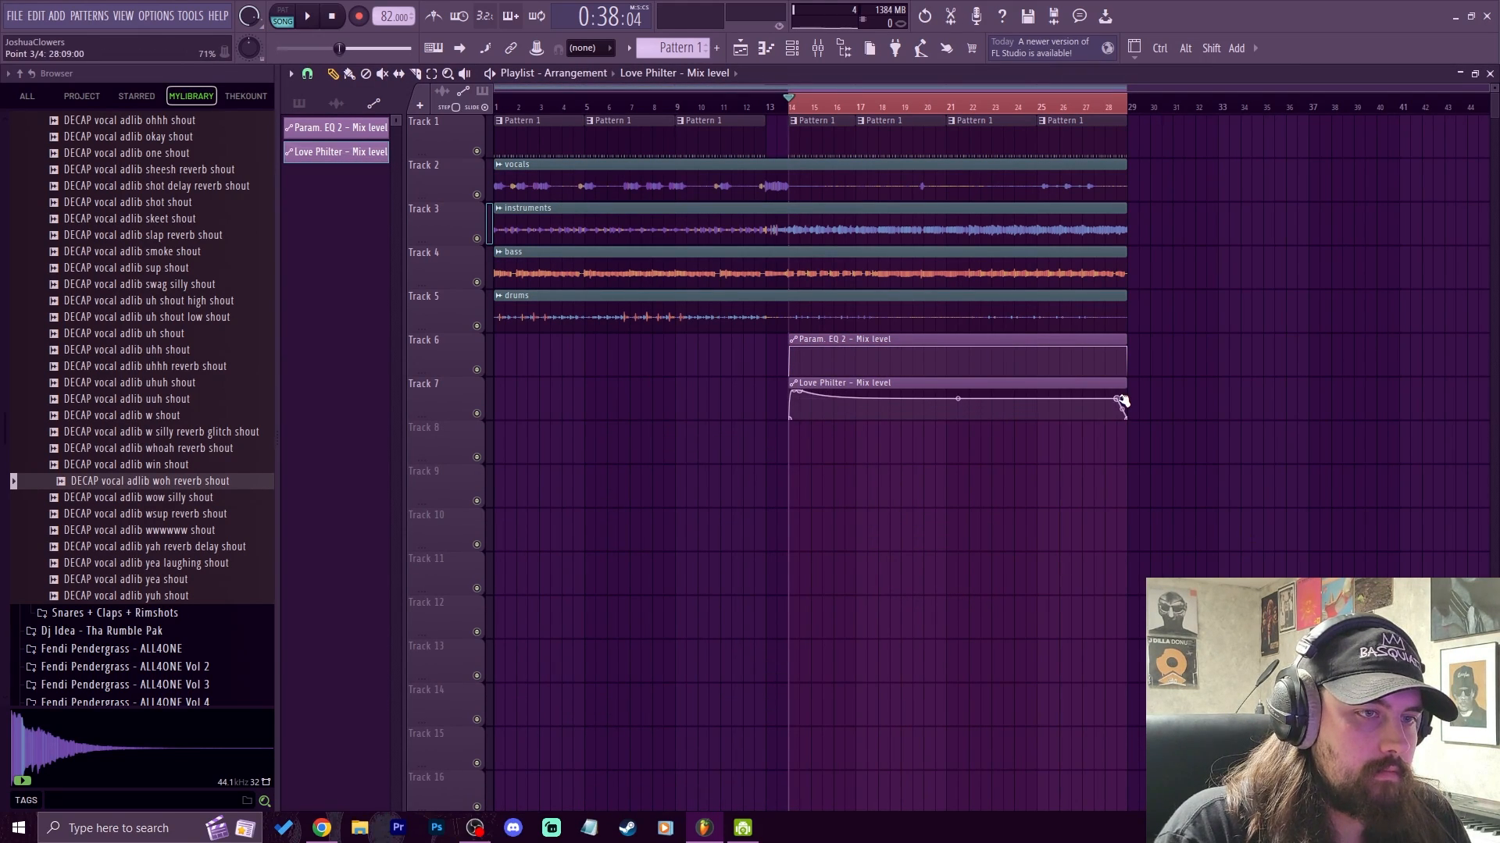
pyautogui.moveTo(1119, 403); pyautogui.dragTo(1121, 382)
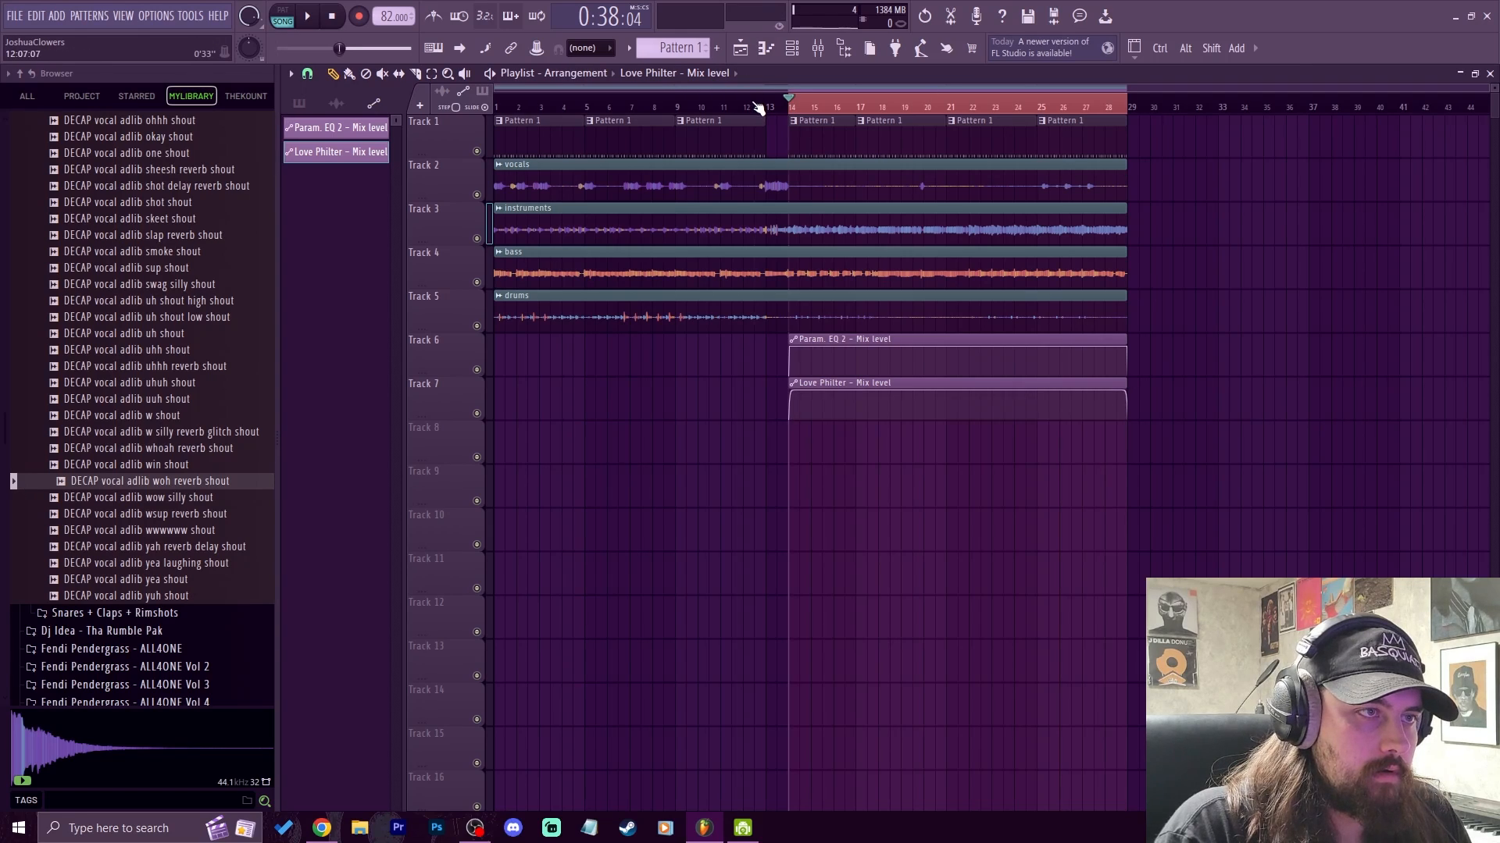
# Step: Play the song from bar 12 to hear the transition into the automated section
pyautogui.click(754, 103)
pyautogui.click(744, 103)
pyautogui.press('space')
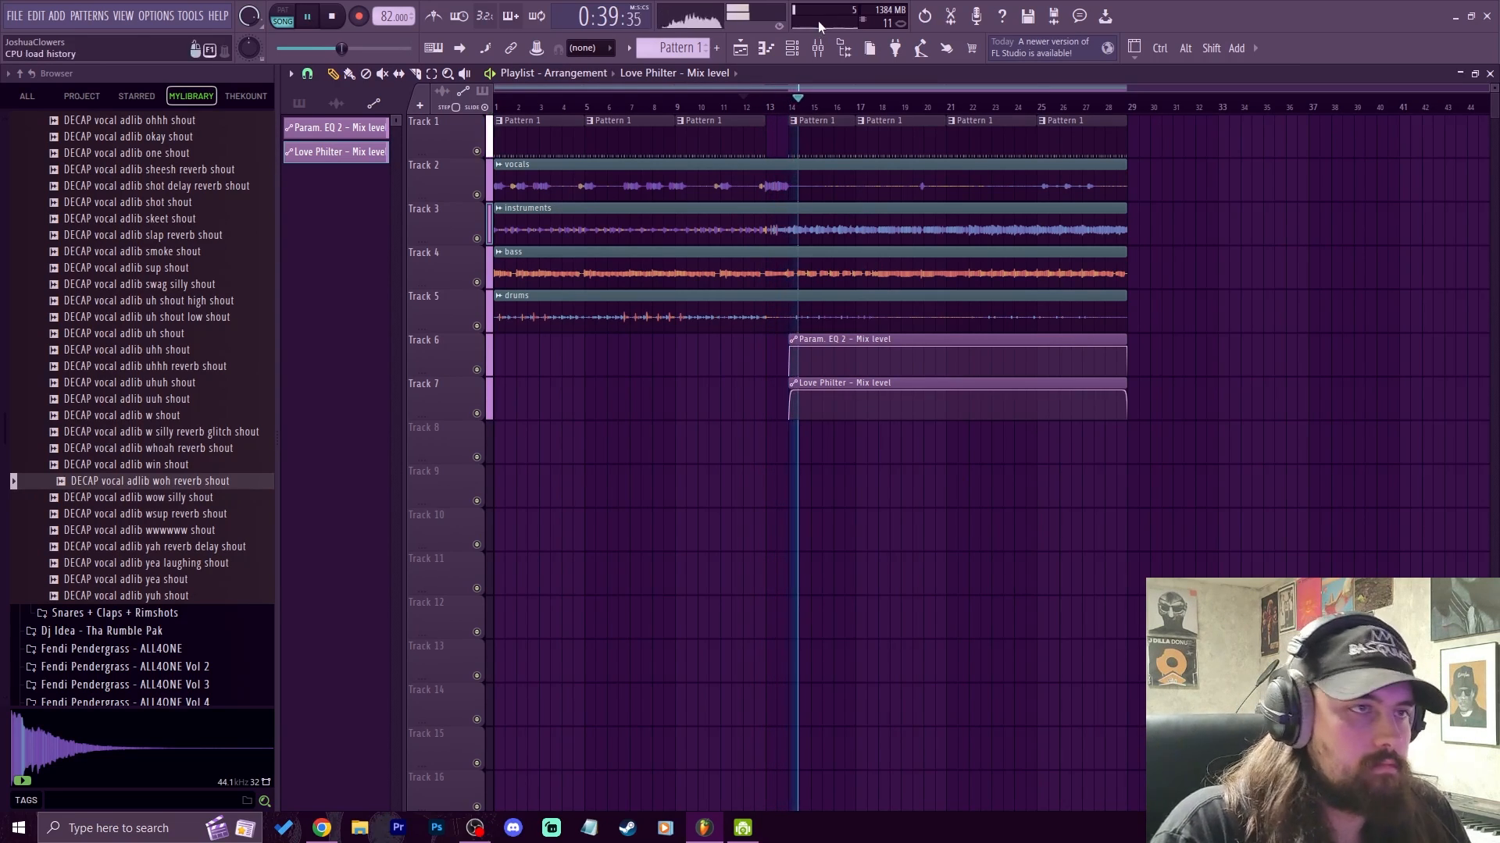
# Step: Try a lower X/Y modulation position in the instruments track's Love Philter, undo it and close the plugin
pyautogui.click(818, 48)
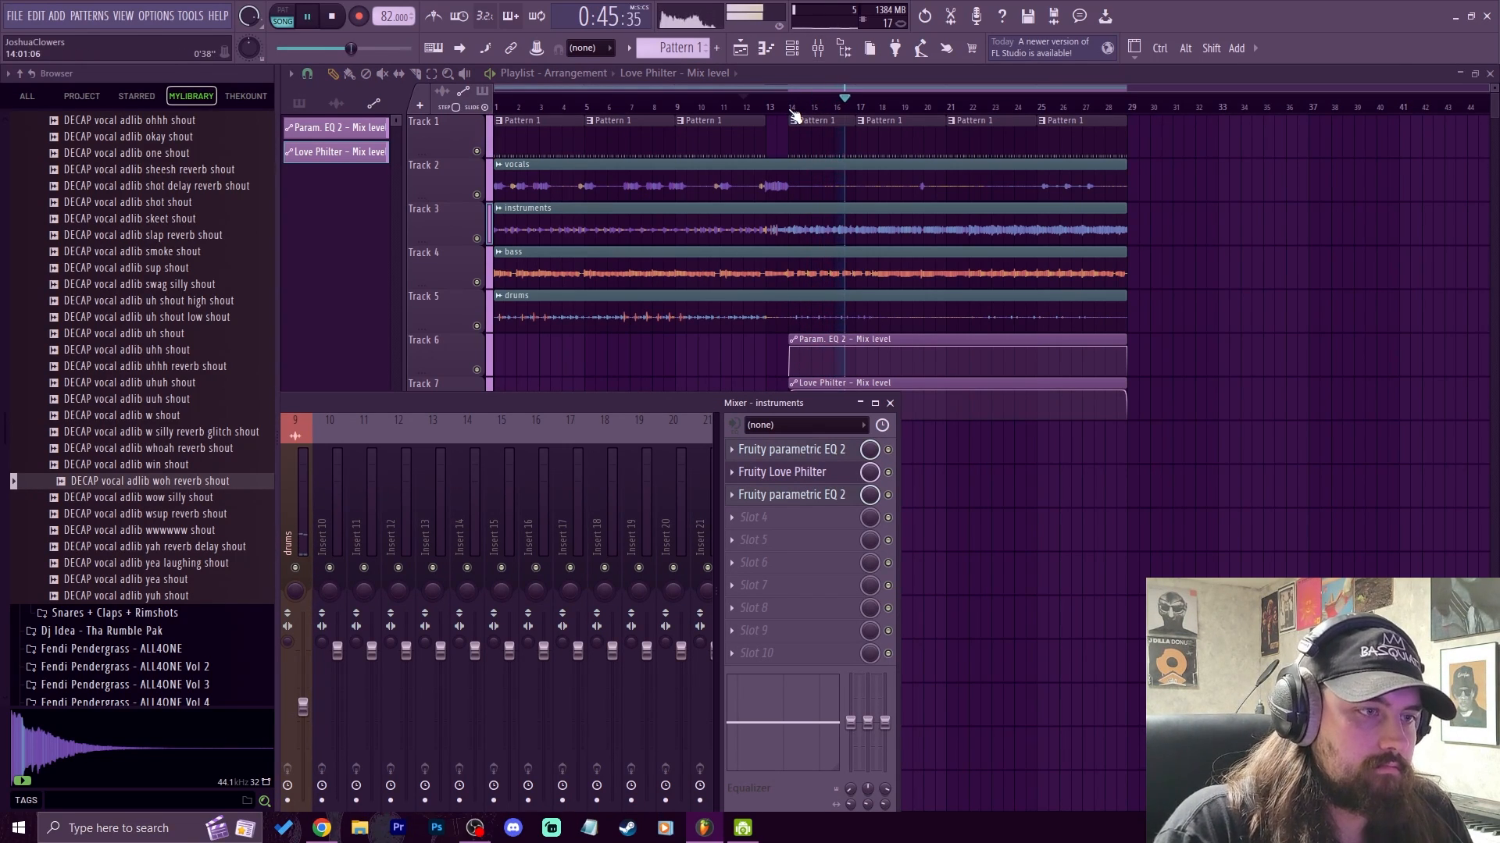
pyautogui.click(796, 472)
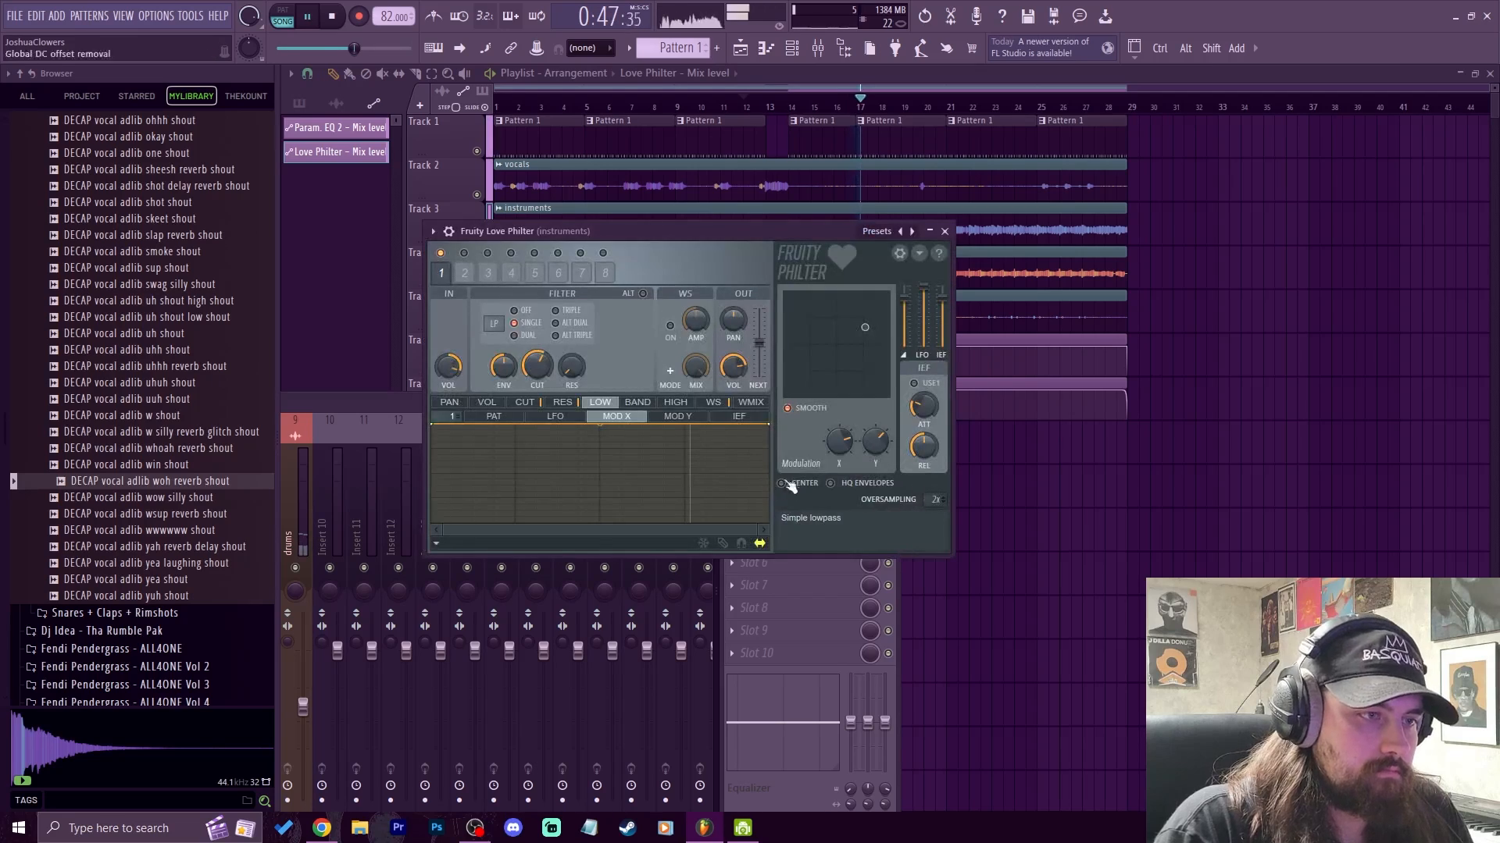
pyautogui.moveTo(864, 334)
pyautogui.mouseDown()
pyautogui.moveTo(809, 371)
pyautogui.moveTo(867, 323)
pyautogui.moveTo(841, 341)
pyautogui.moveTo(867, 335)
pyautogui.moveTo(852, 349)
pyautogui.mouseUp()
pyautogui.hotkey('ctrl', 'z')
pyautogui.click(945, 231)
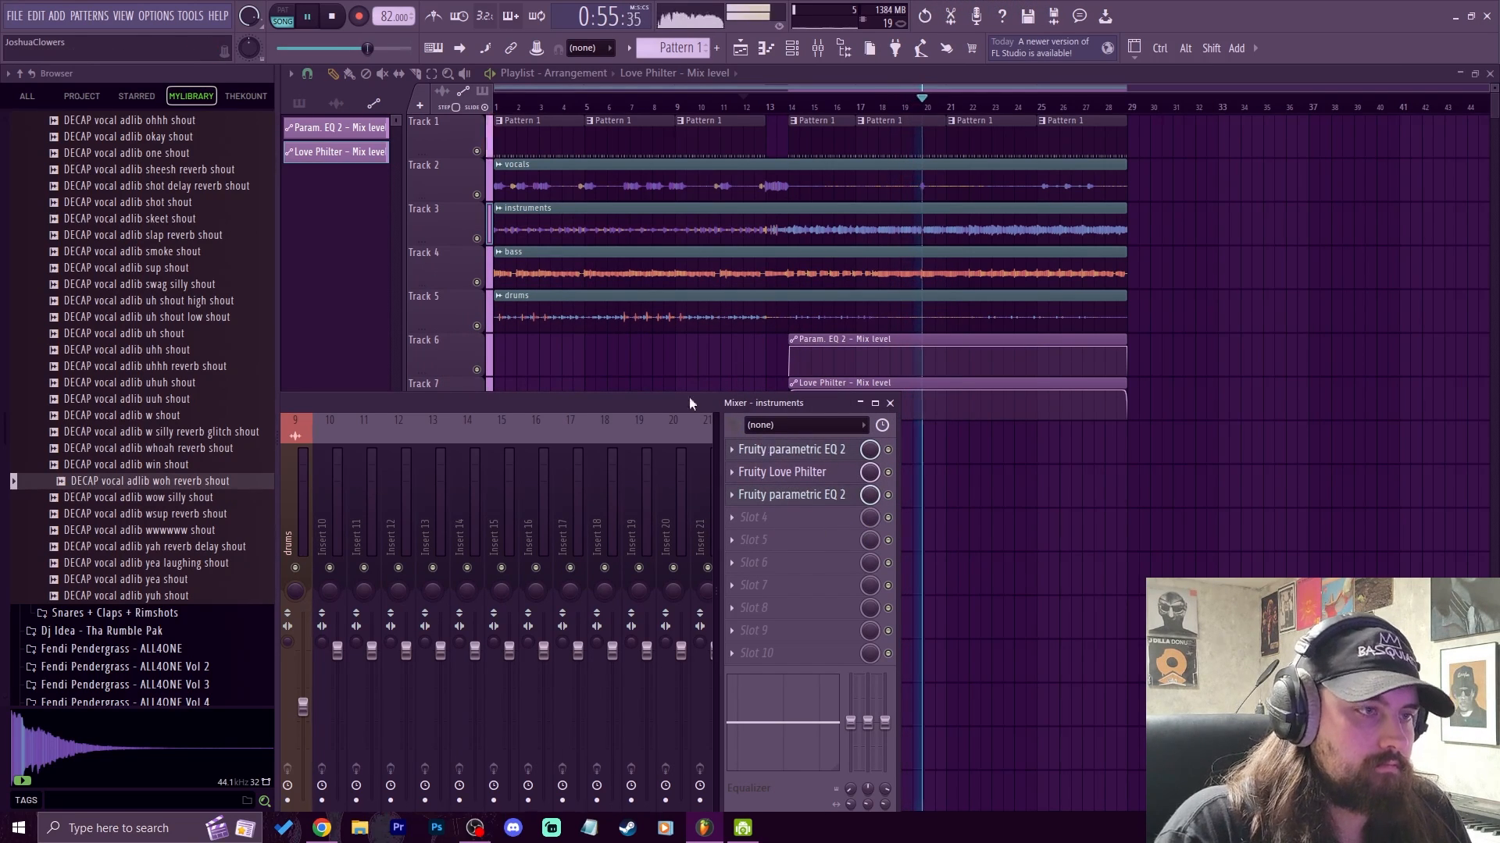
# Step: Select the Master mixer track, mark bars 14 to 28 in the playlist and inspect the Master's Fruity Love Philter
pyautogui.moveTo(689, 399); pyautogui.dragTo(1171, 282)
pyautogui.click(333, 415)
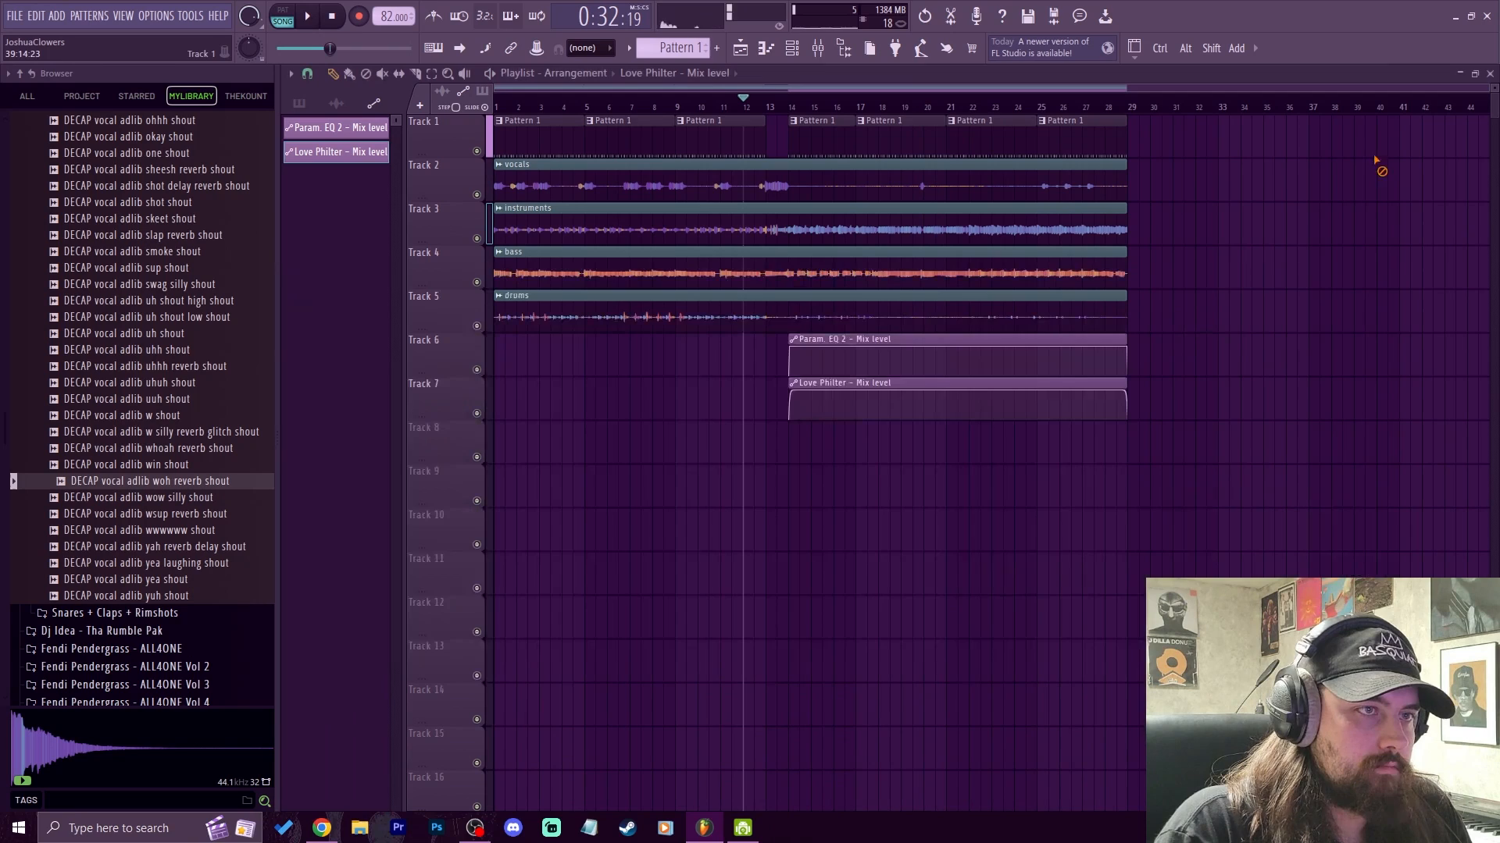
pyautogui.moveTo(791, 101); pyautogui.dragTo(1121, 131)
pyautogui.click(818, 49)
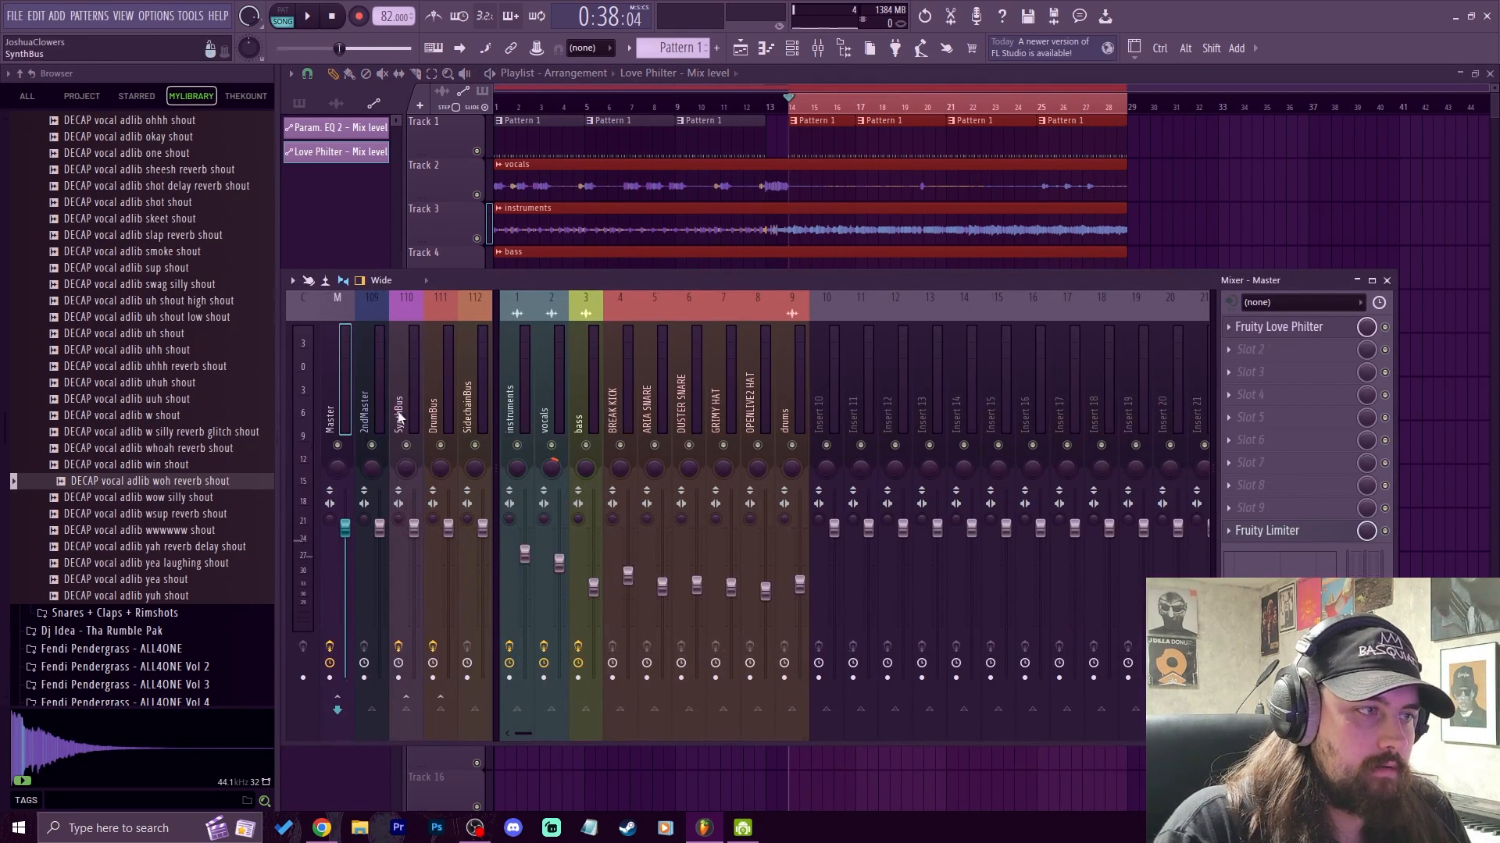
pyautogui.click(1300, 332)
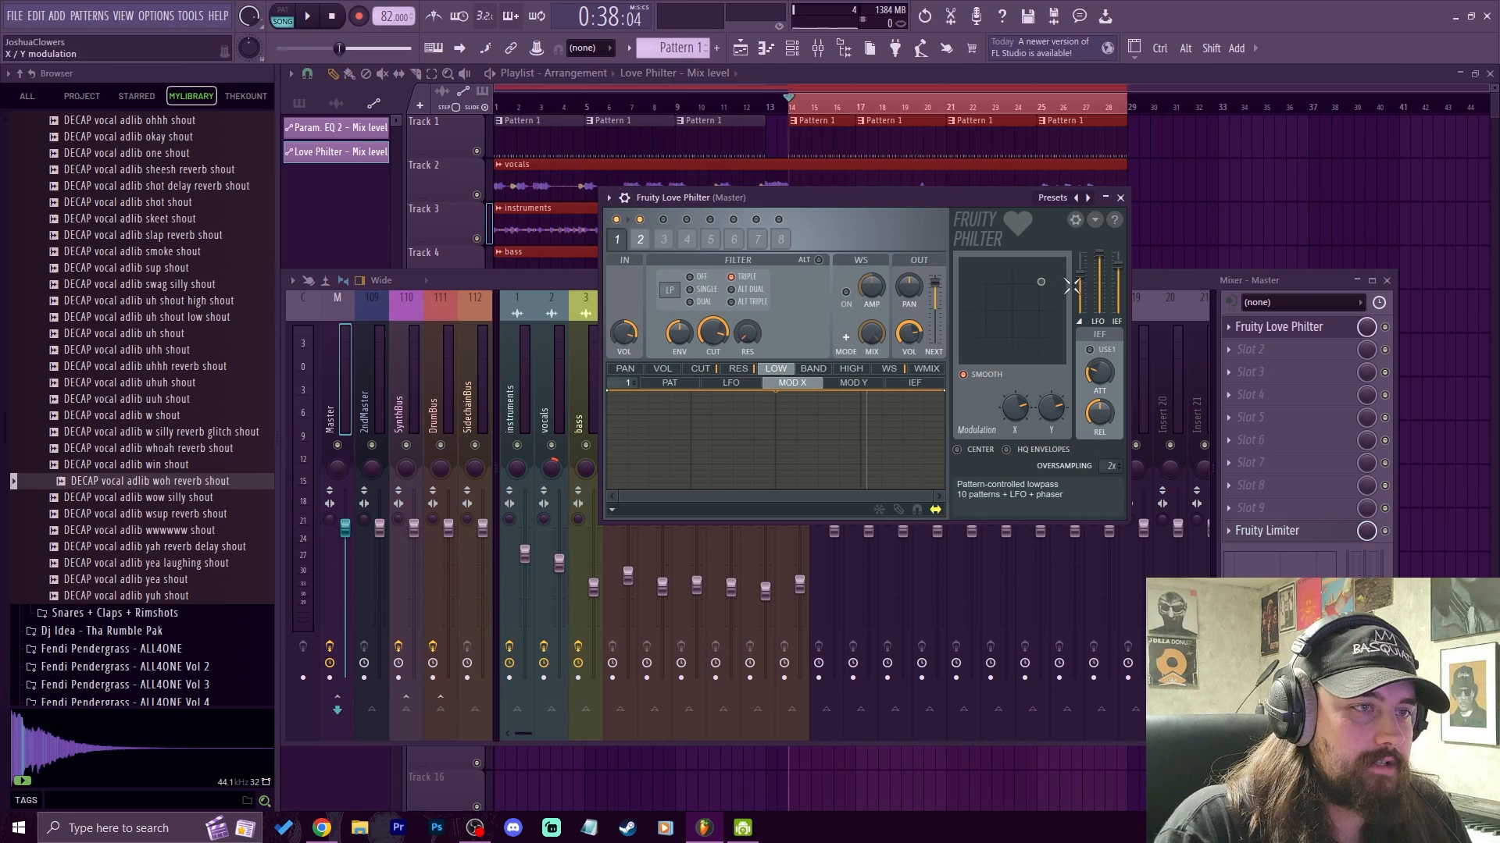
pyautogui.click(849, 74)
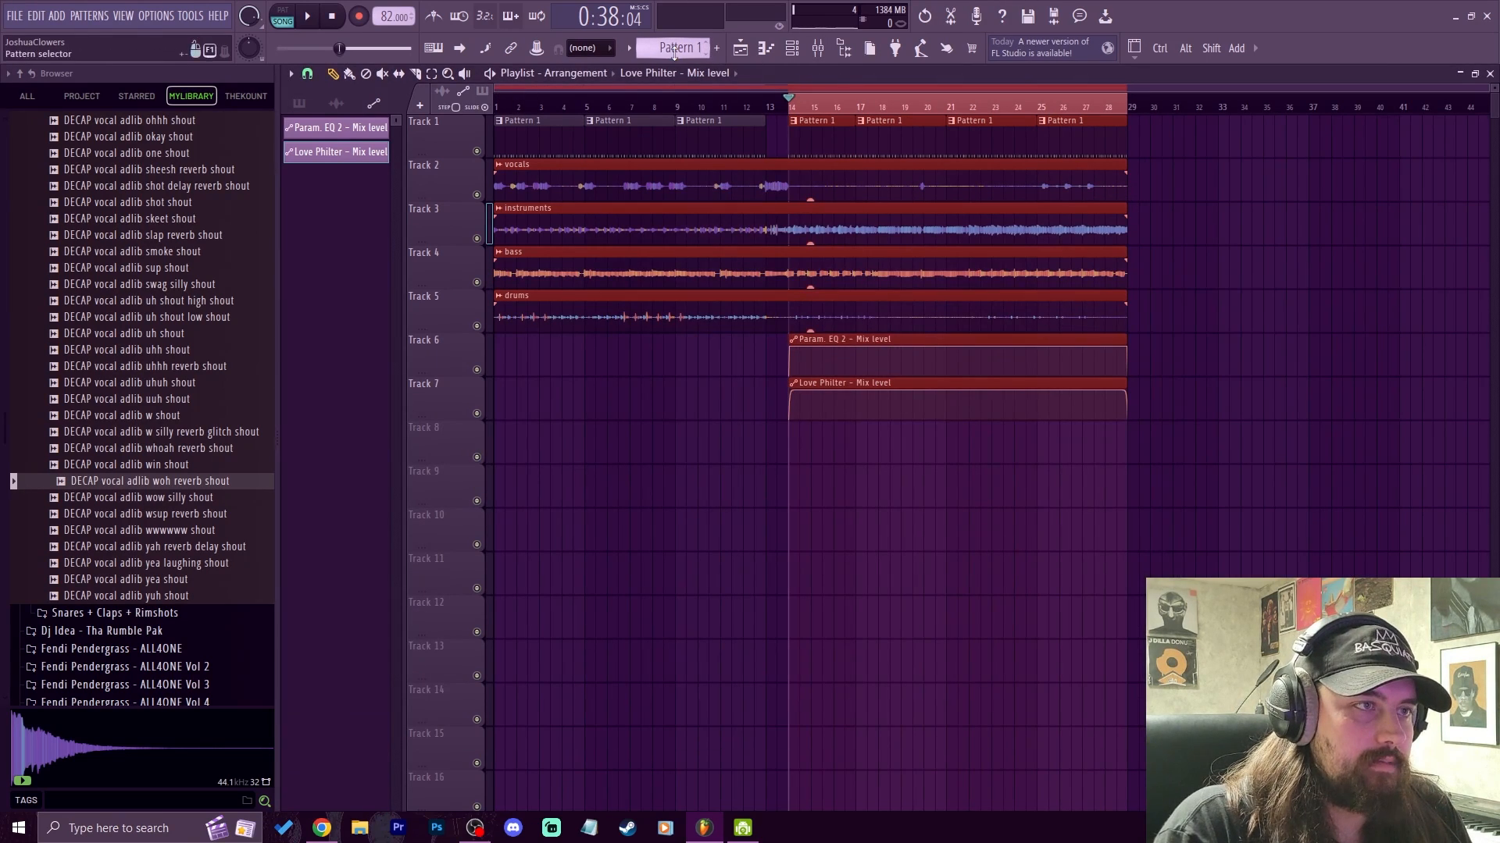
# Step: Create a new empty pattern and place it on Track 8, extended over bars 14 to 28
pyautogui.press('F4')
pyautogui.press('F4')
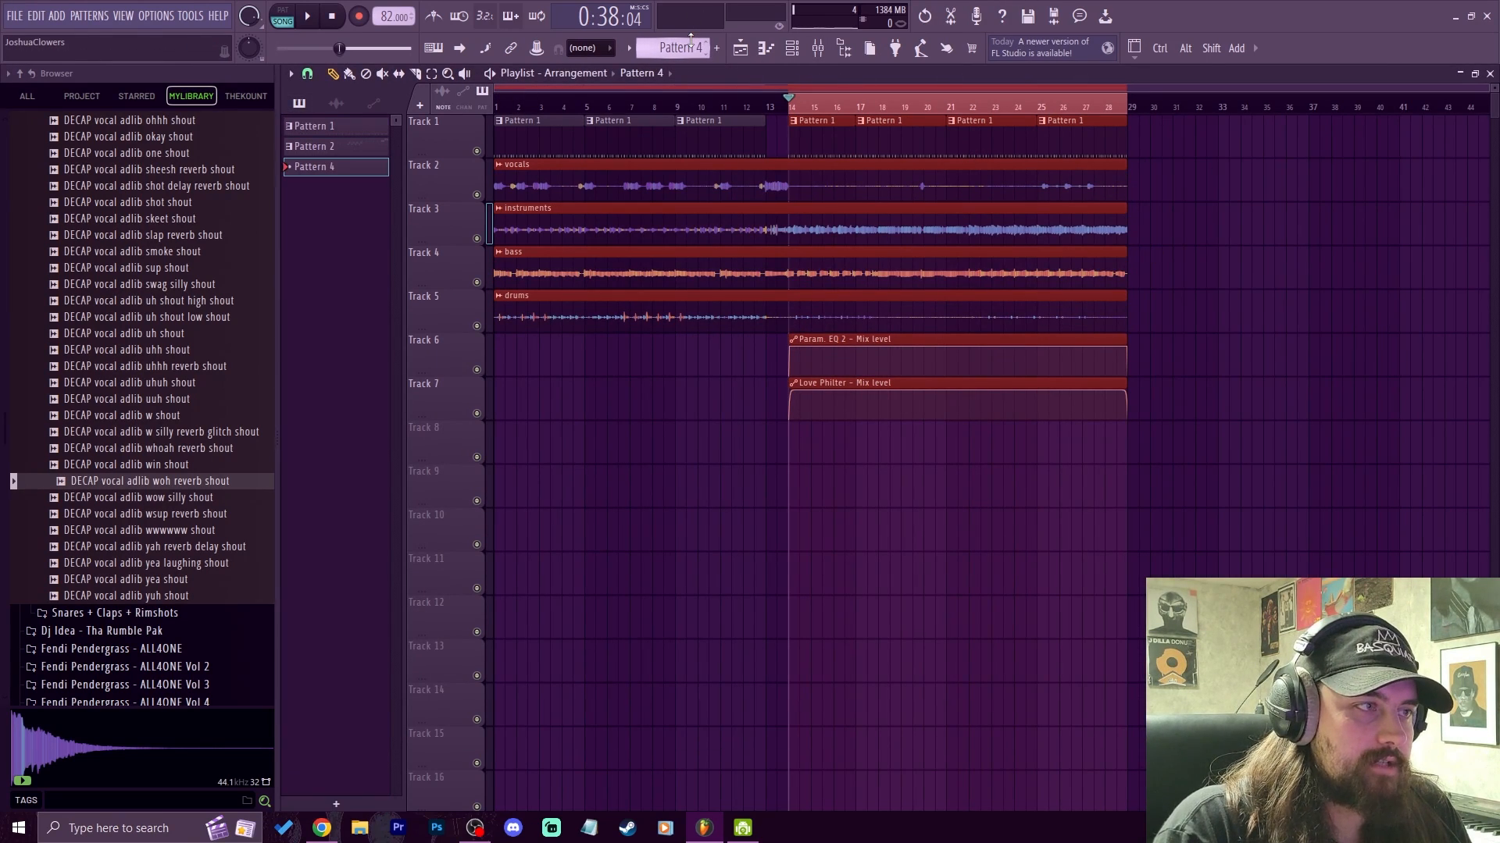
pyautogui.click(792, 441)
pyautogui.moveTo(809, 449); pyautogui.dragTo(1125, 467)
# Step: Open the Master's Fruity Love Philter, check the recording filter options and arm recording
pyautogui.click(819, 50)
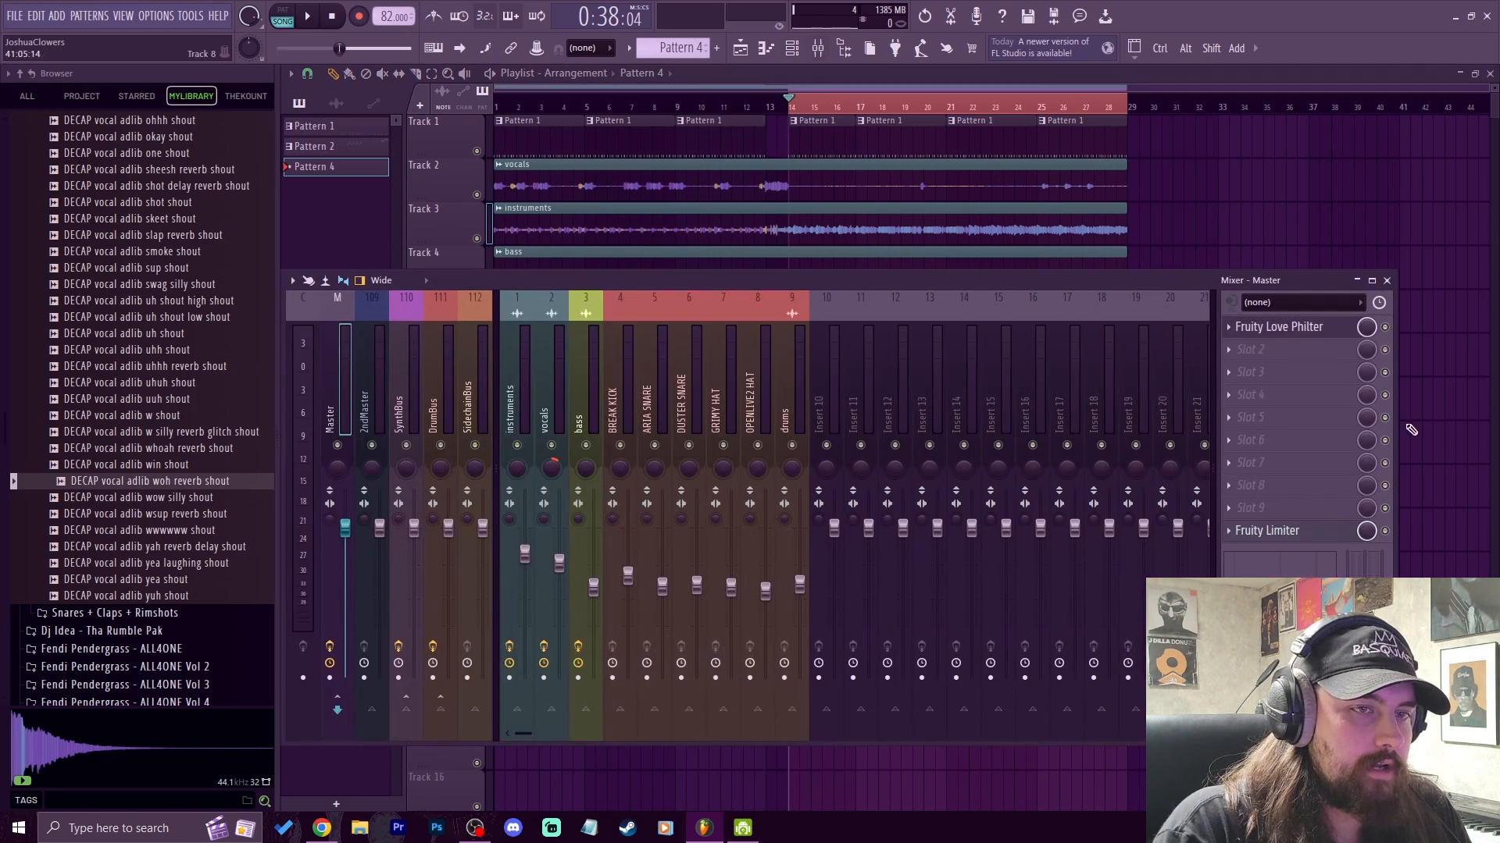
pyautogui.click(1302, 331)
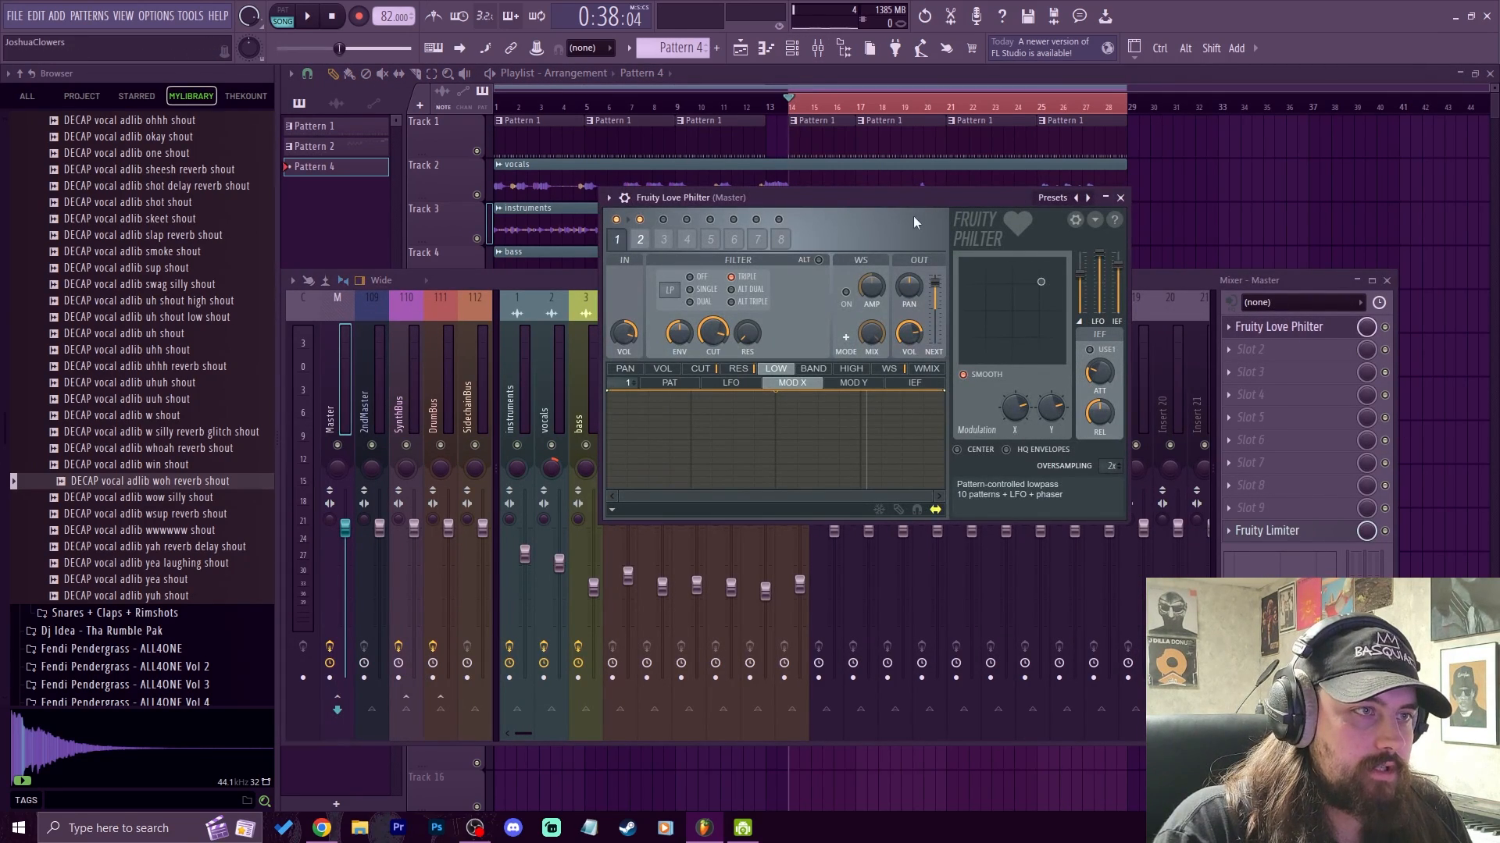
pyautogui.moveTo(867, 198); pyautogui.dragTo(872, 243)
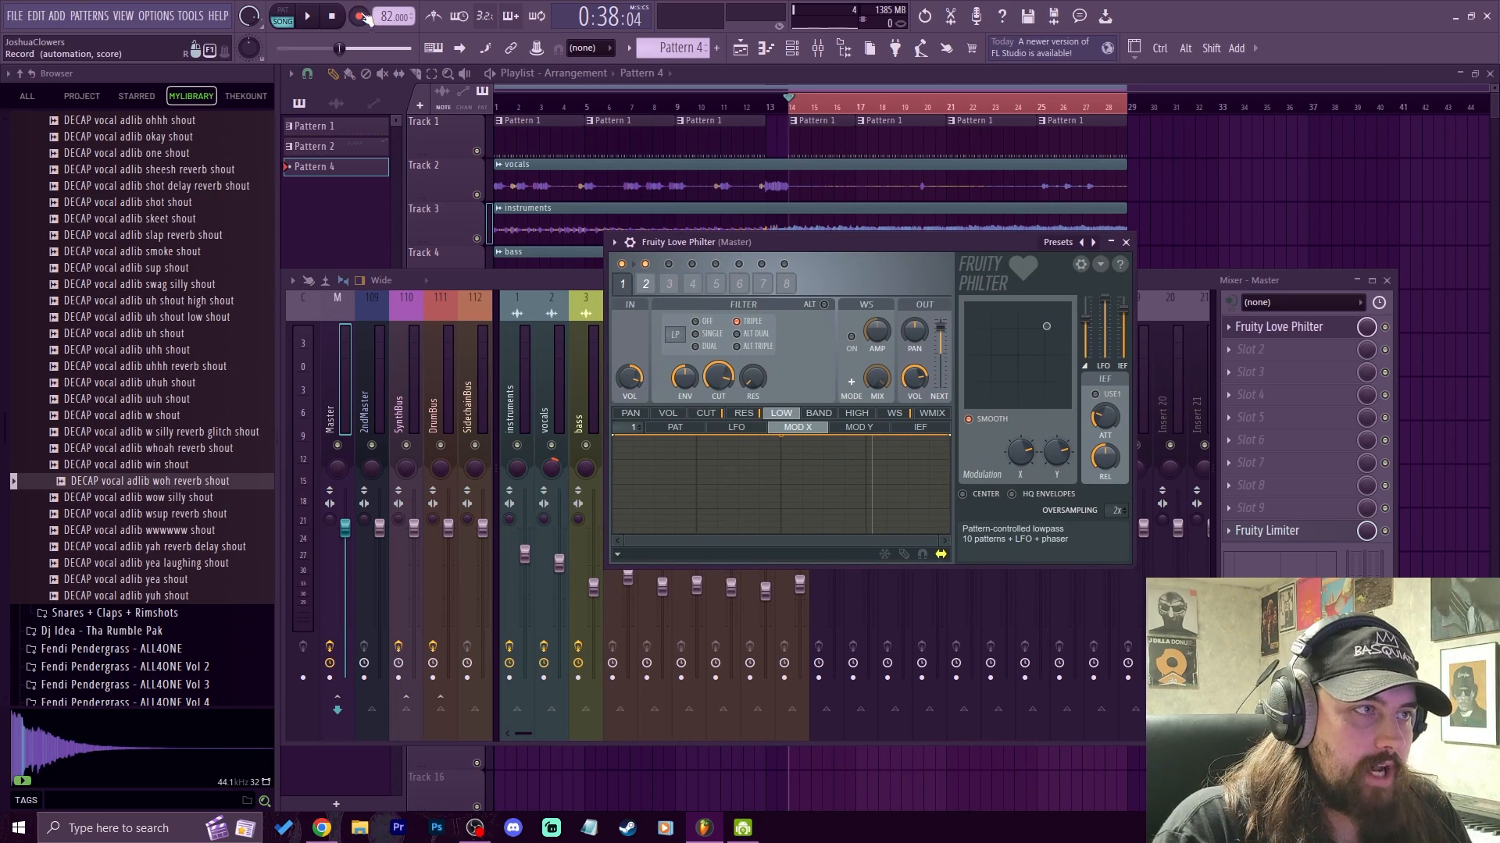
pyautogui.rightClick(361, 19)
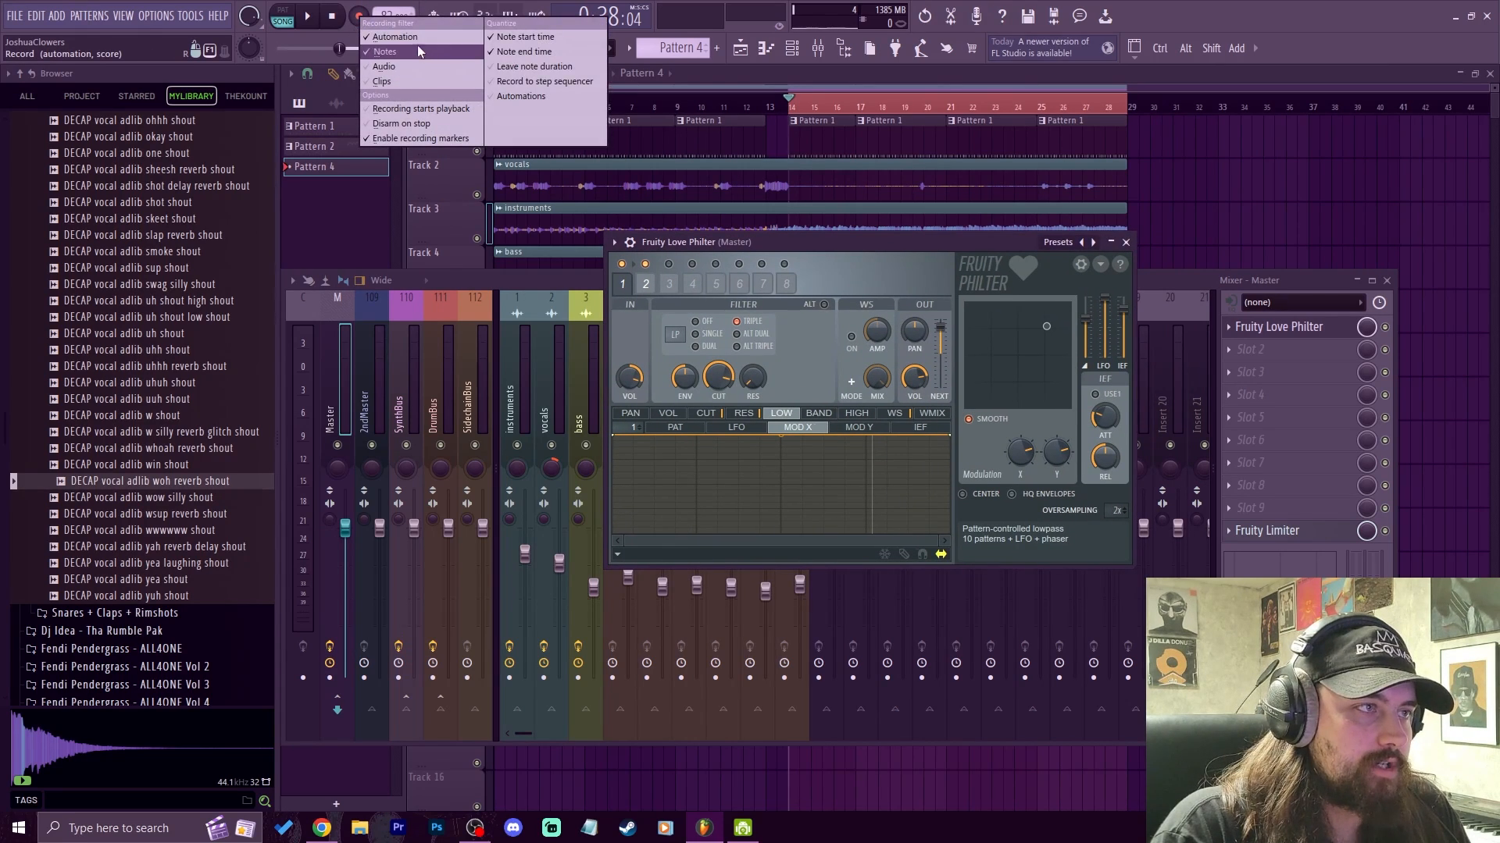
pyautogui.click(360, 15)
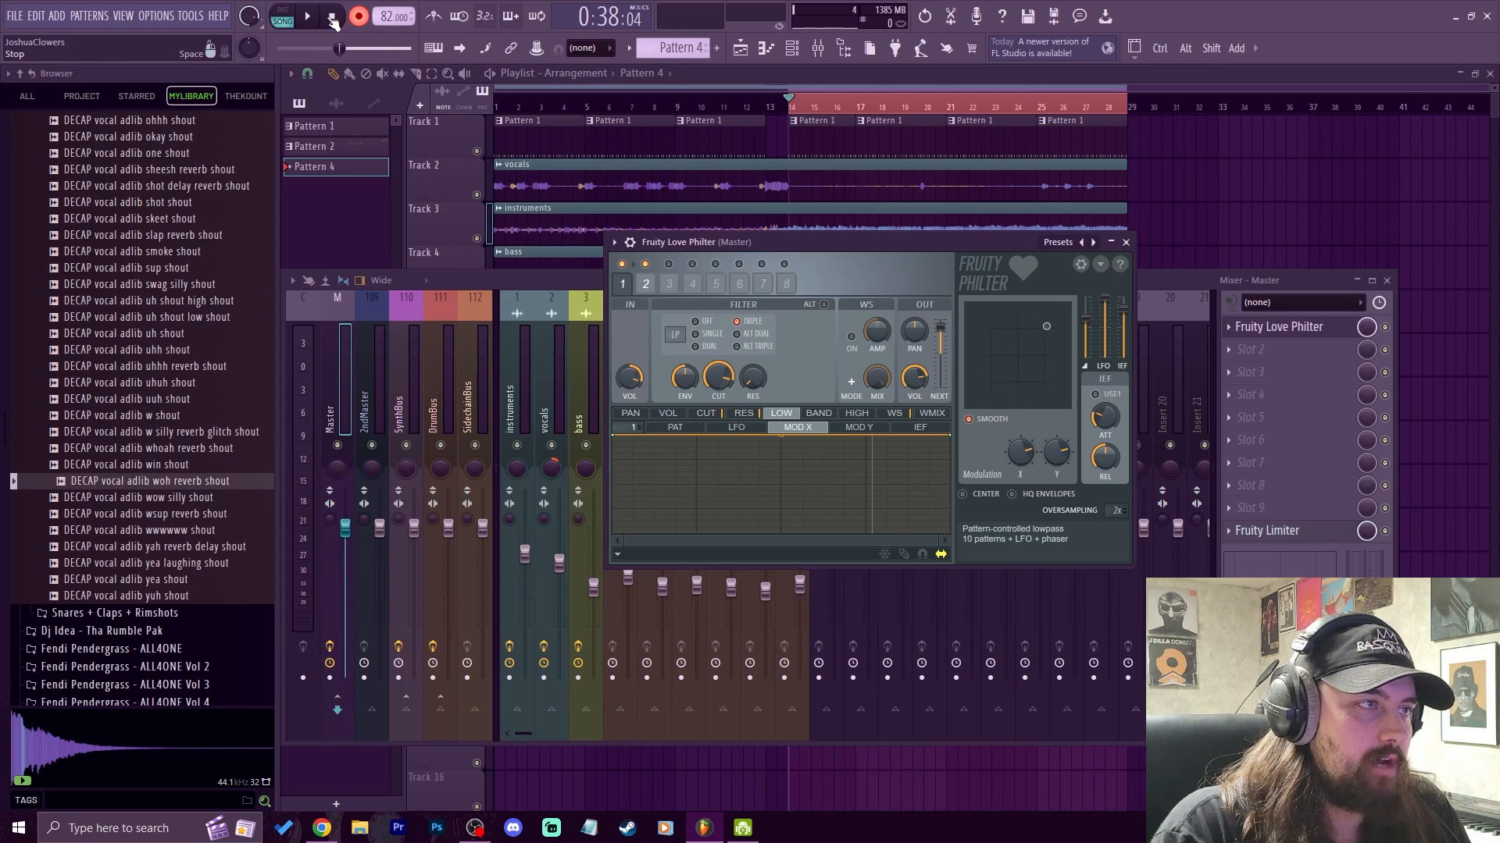
pyautogui.moveTo(985, 247); pyautogui.dragTo(969, 239)
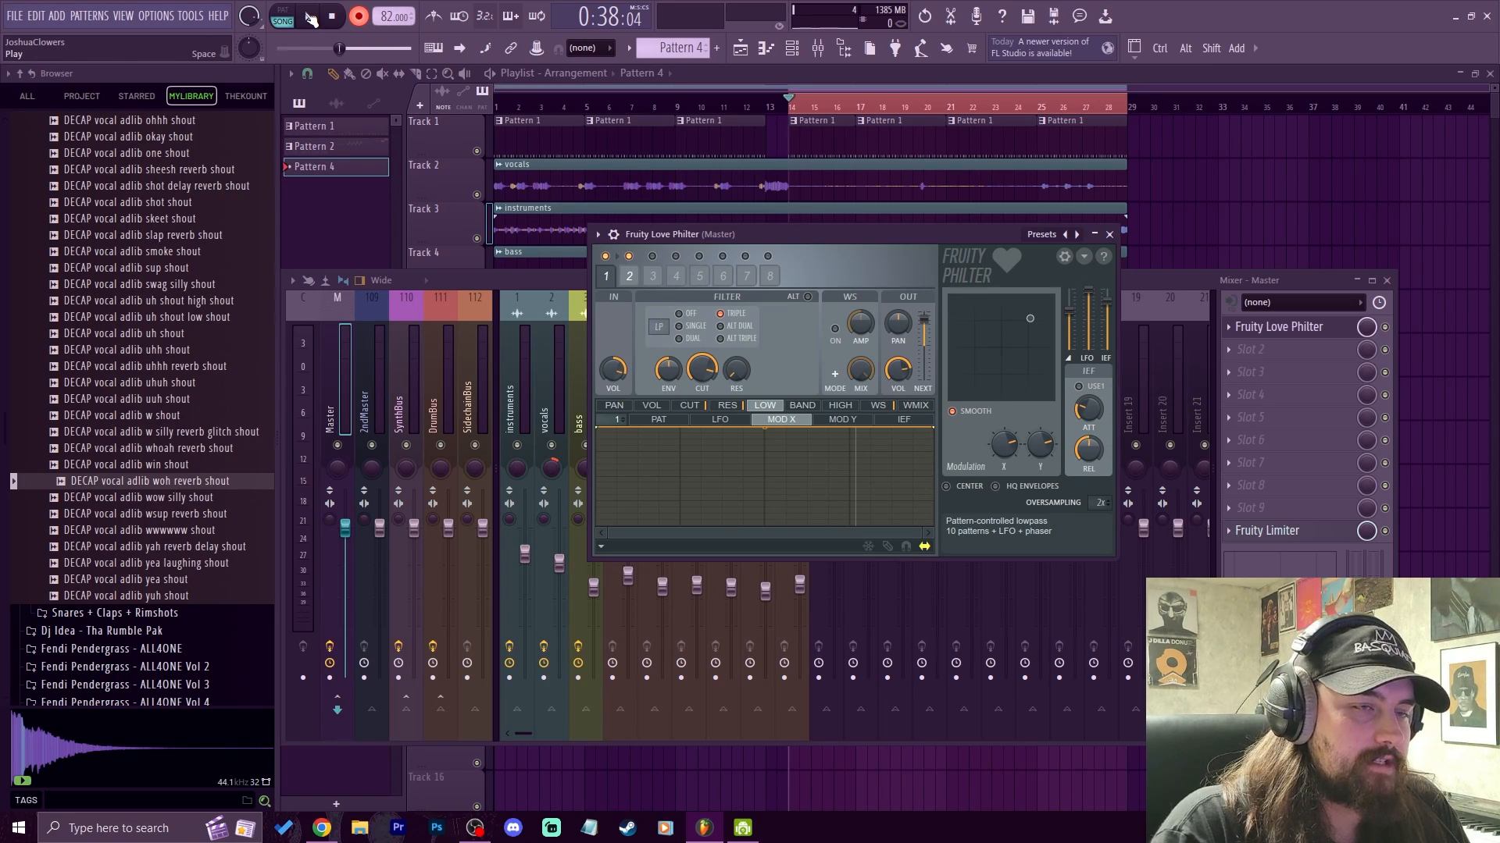
# Step: Record live X/Y modulation moves of the Master's Love Philter into Pattern 4 while bars 14 to 28 play
pyautogui.click(311, 18)
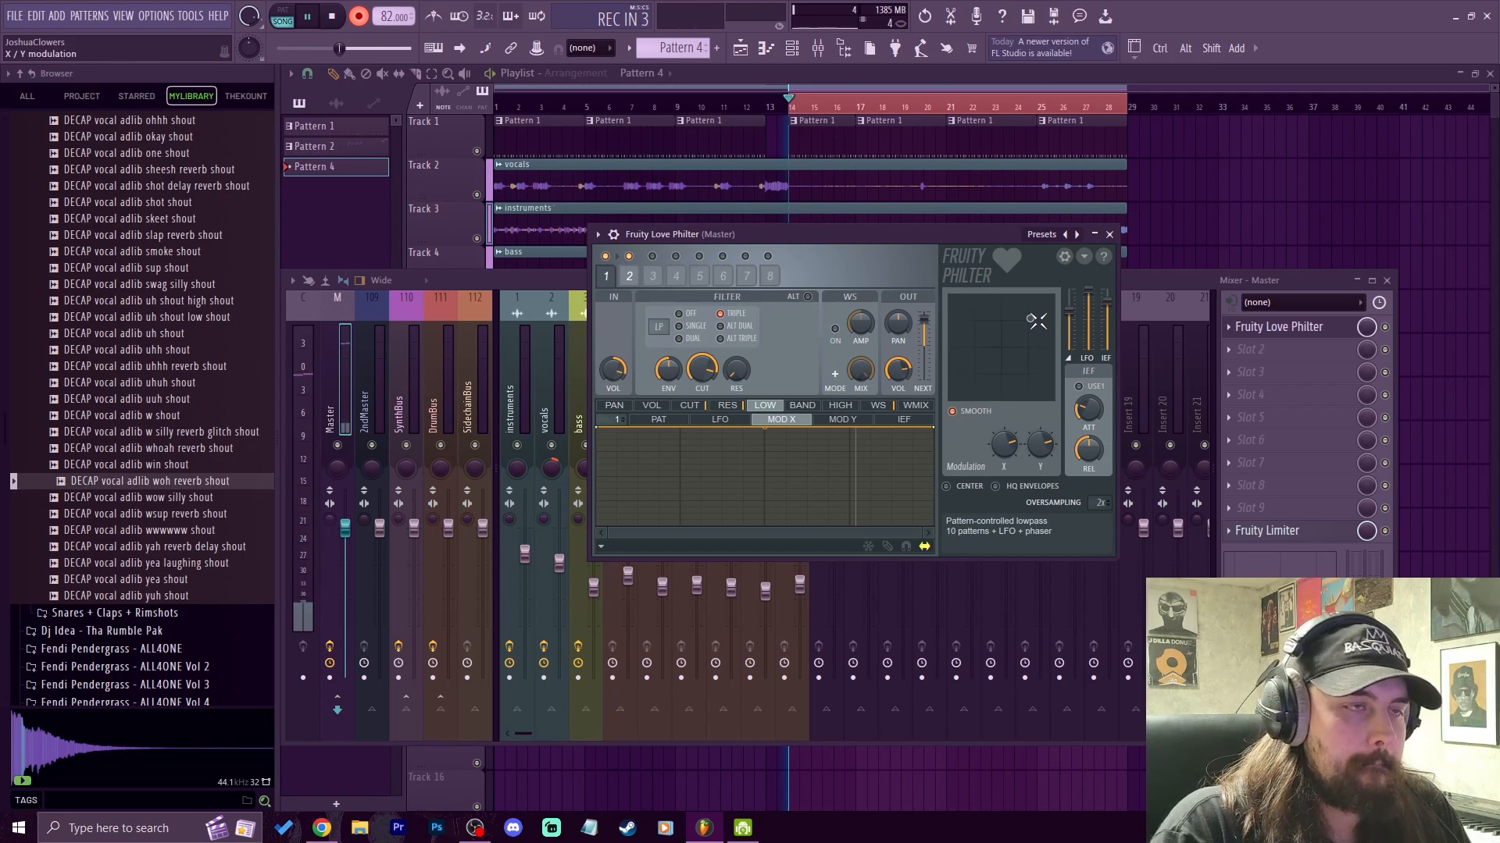
pyautogui.moveTo(1039, 320)
pyautogui.mouseDown()
pyautogui.moveTo(967, 364)
pyautogui.moveTo(1015, 332)
pyautogui.moveTo(965, 391)
pyautogui.moveTo(1015, 330)
pyautogui.moveTo(1029, 333)
pyautogui.moveTo(982, 361)
pyautogui.moveTo(985, 344)
pyautogui.moveTo(1018, 325)
pyautogui.moveTo(955, 394)
pyautogui.moveTo(1006, 340)
pyautogui.moveTo(954, 390)
pyautogui.moveTo(1043, 370)
pyautogui.moveTo(1032, 392)
pyautogui.moveTo(959, 390)
pyautogui.moveTo(1045, 310)
pyautogui.moveTo(989, 314)
pyautogui.moveTo(957, 387)
pyautogui.moveTo(1012, 331)
pyautogui.mouseUp()
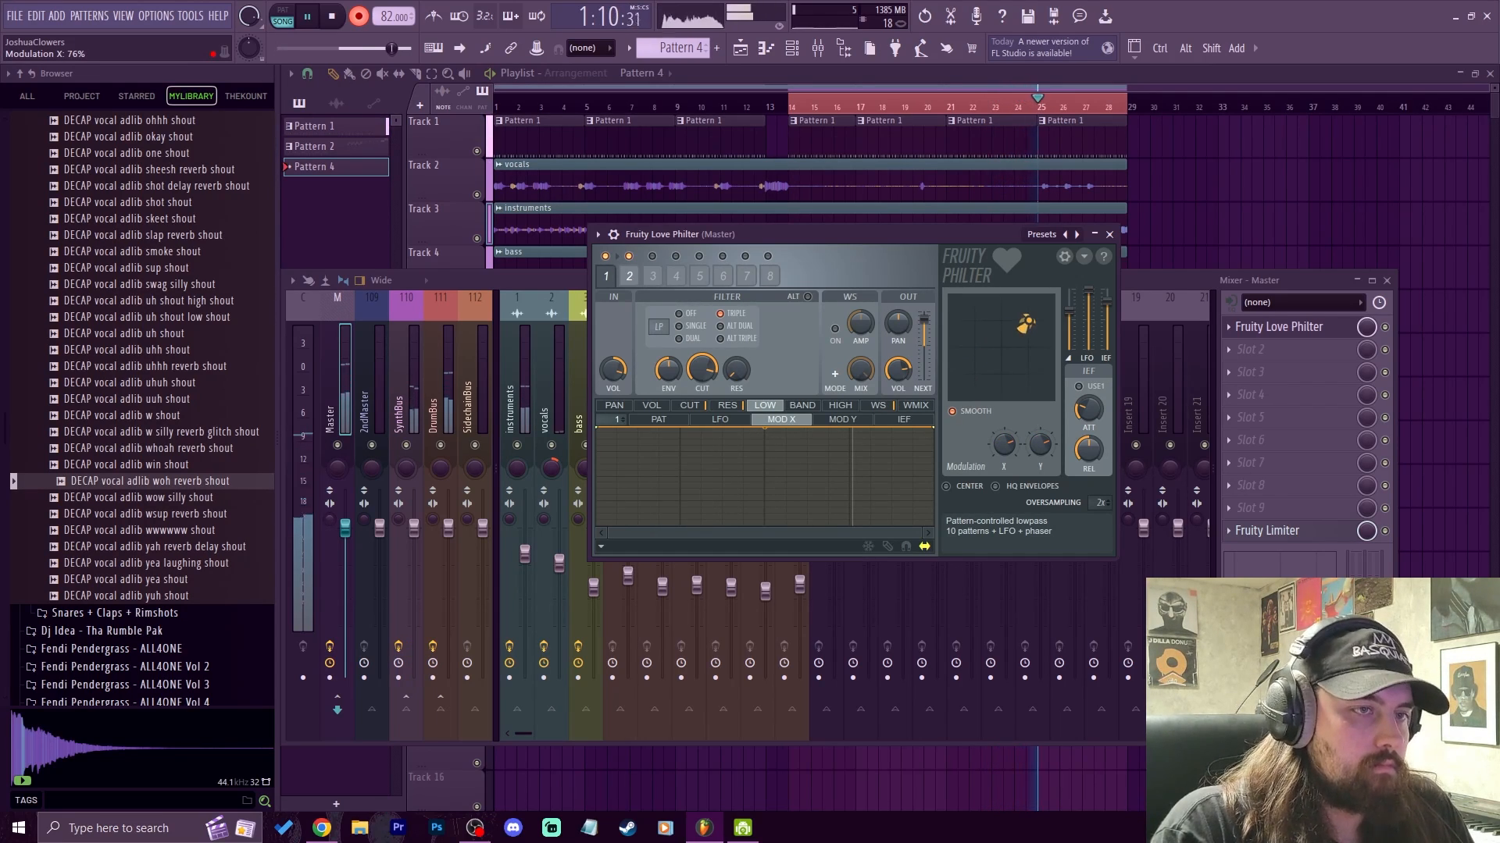
pyautogui.moveTo(1025, 324)
pyautogui.mouseDown()
pyautogui.moveTo(960, 383)
pyautogui.moveTo(1036, 325)
pyautogui.moveTo(970, 380)
pyautogui.moveTo(1017, 335)
pyautogui.mouseUp()
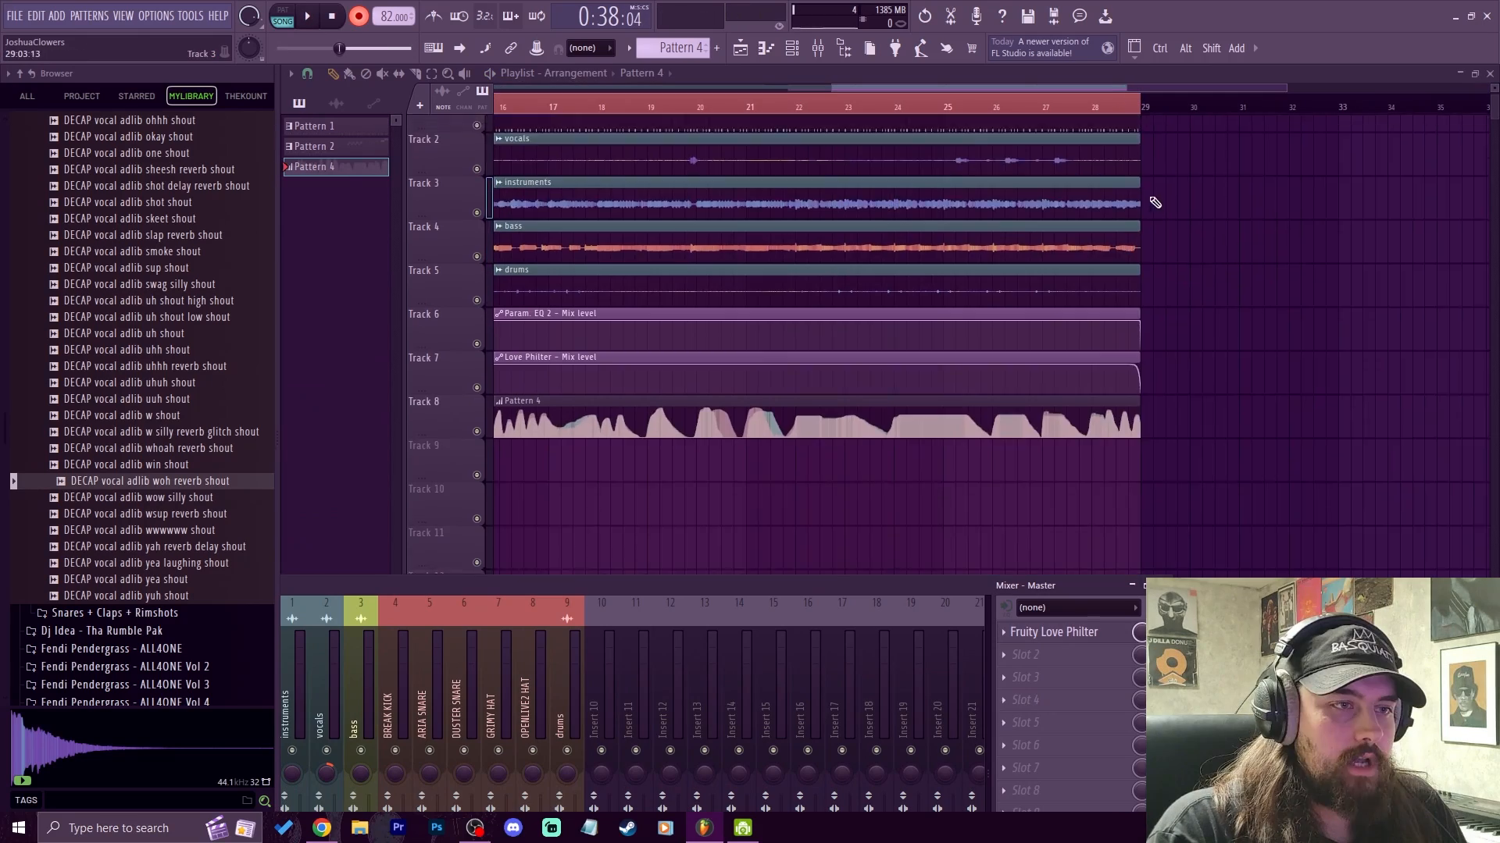
# Step: Clear the time selection and place the playhead just before bar 12 for reviewing the recorded automation
pyautogui.moveTo(892, 89); pyautogui.dragTo(844, 100)
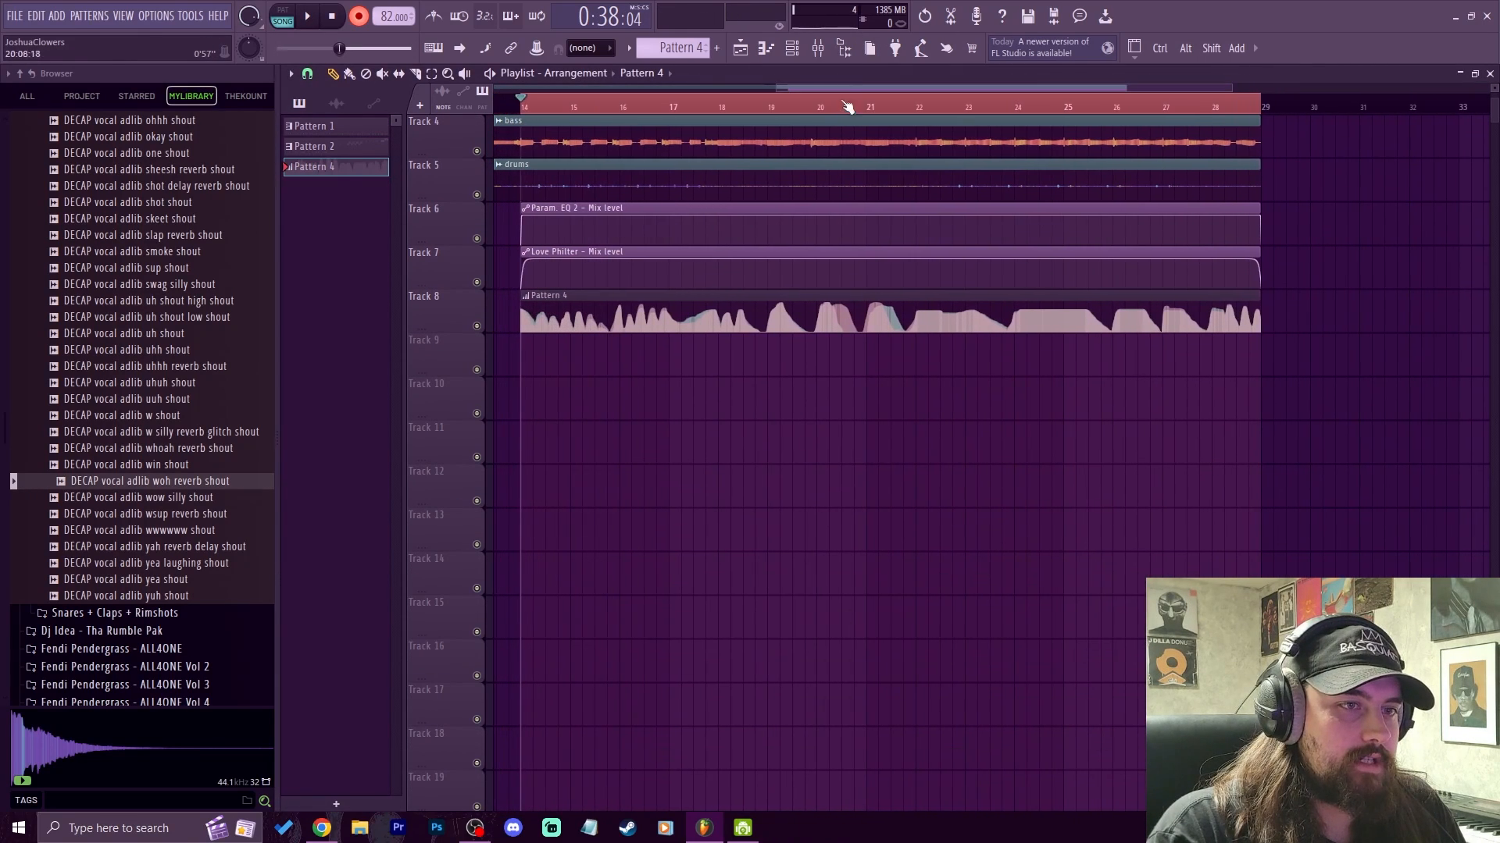
pyautogui.click(817, 48)
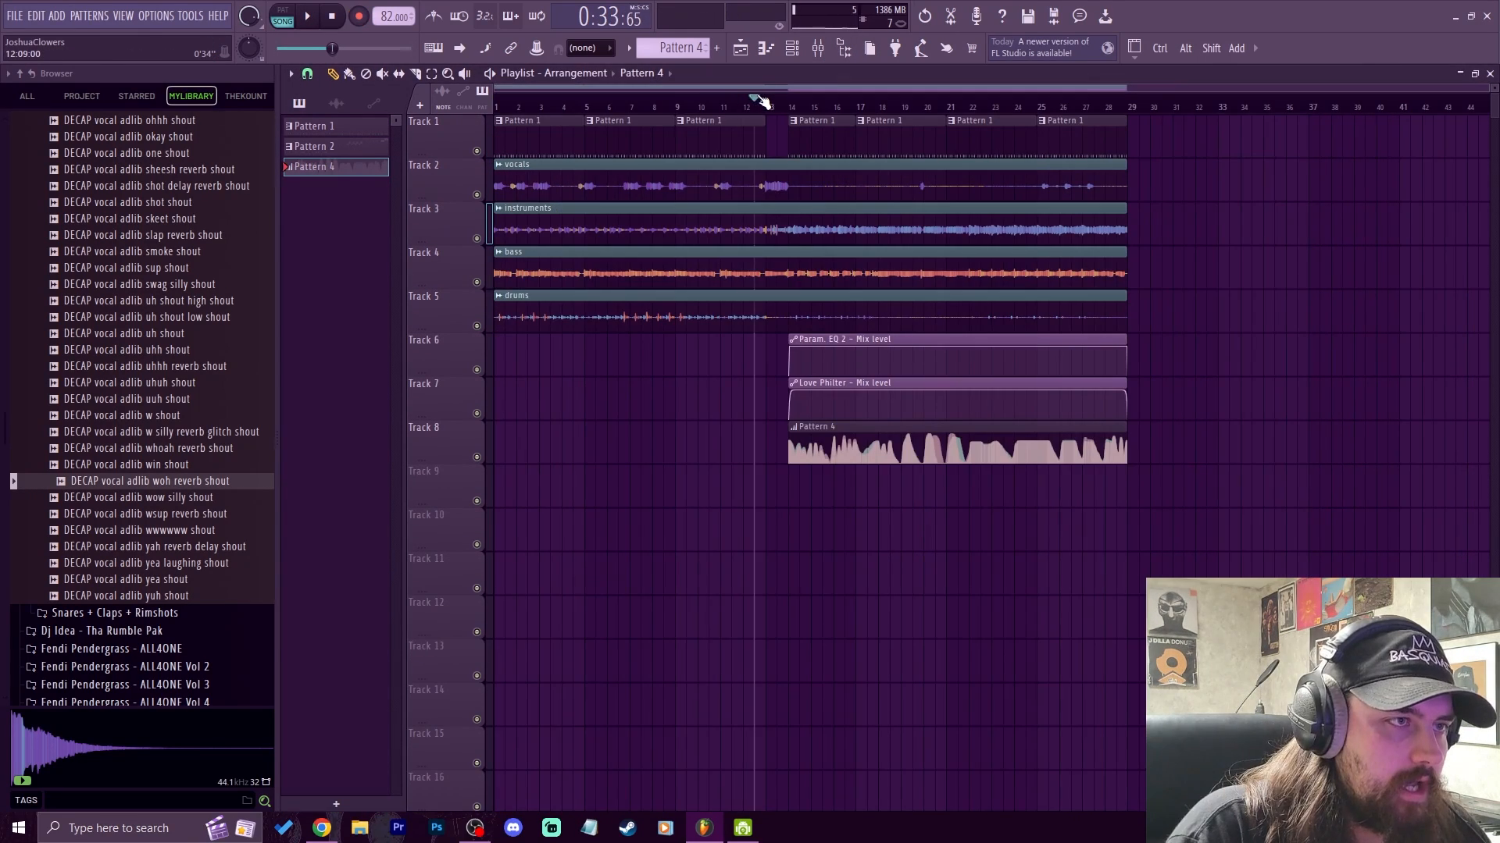
pyautogui.click(748, 107)
pyautogui.scroll(4, 766, 107)
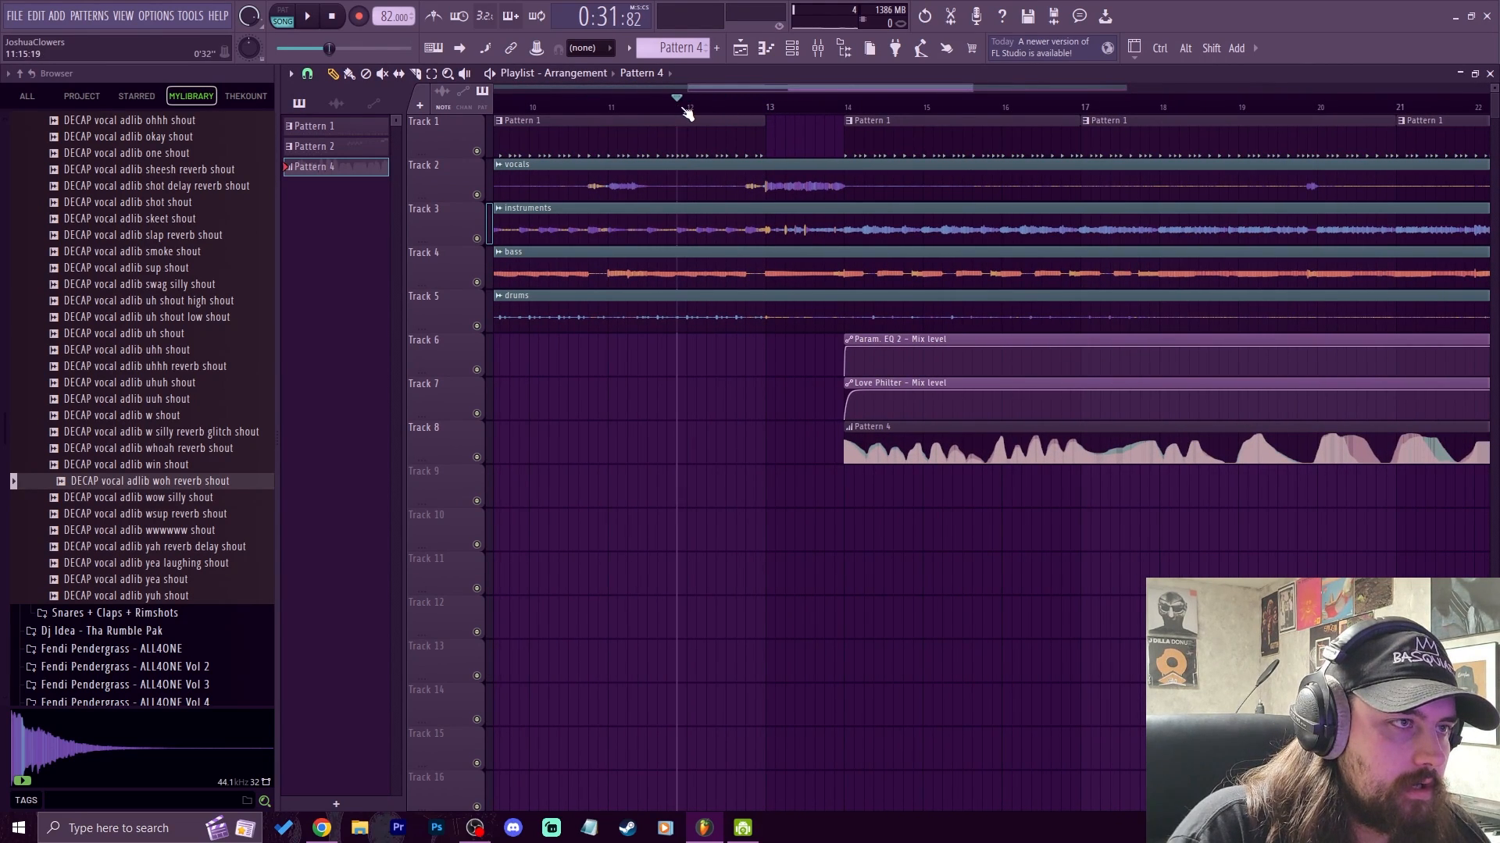
# Step: Select bar 12 in the timeline and load Gross Beat with the Momentary preset into the Master's second effect slot
pyautogui.moveTo(688, 107); pyautogui.dragTo(772, 107)
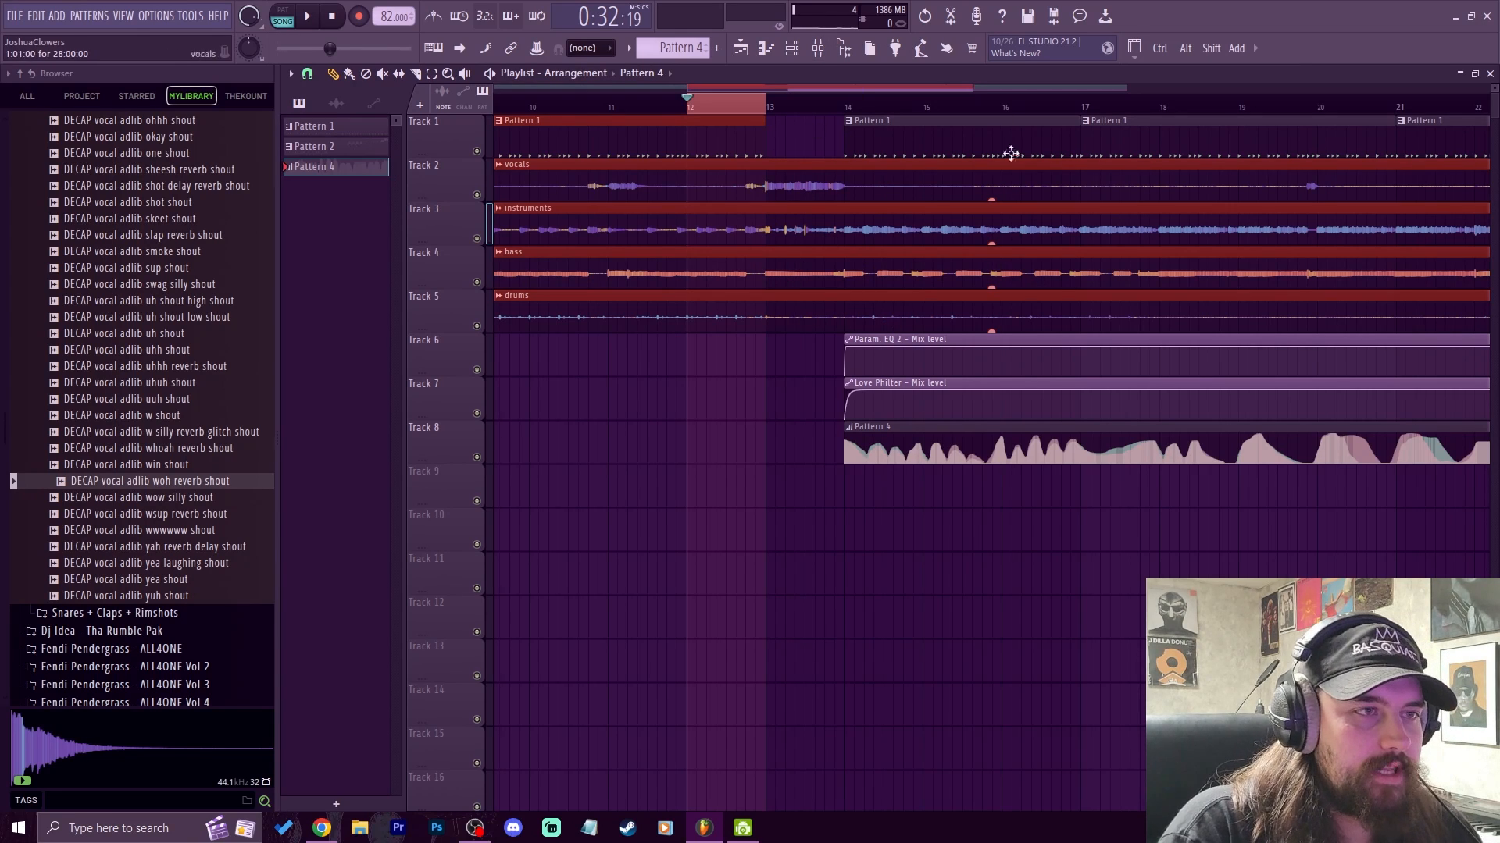
pyautogui.click(818, 47)
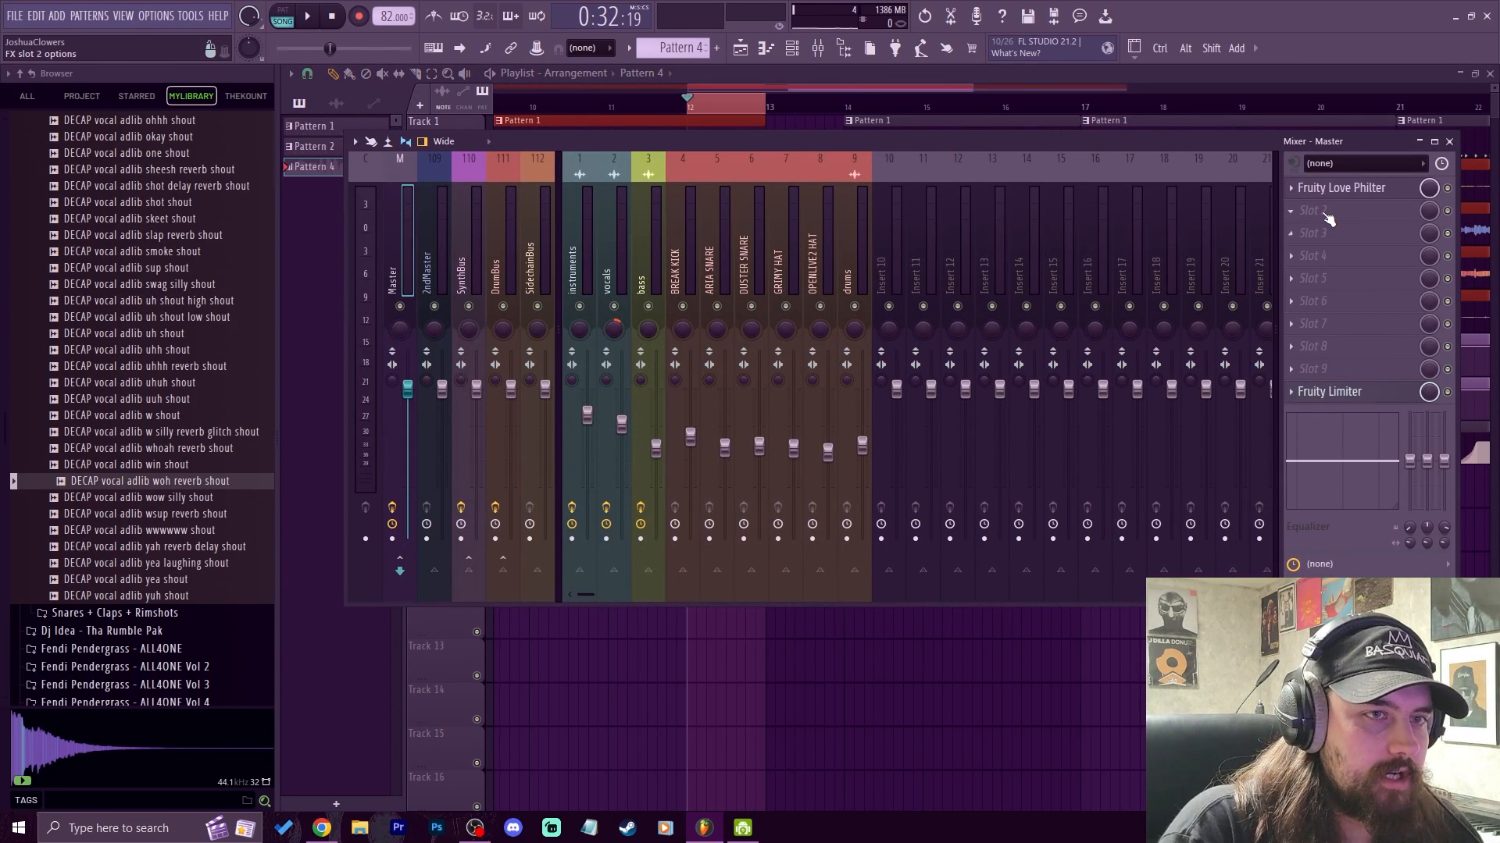
pyautogui.click(1326, 215)
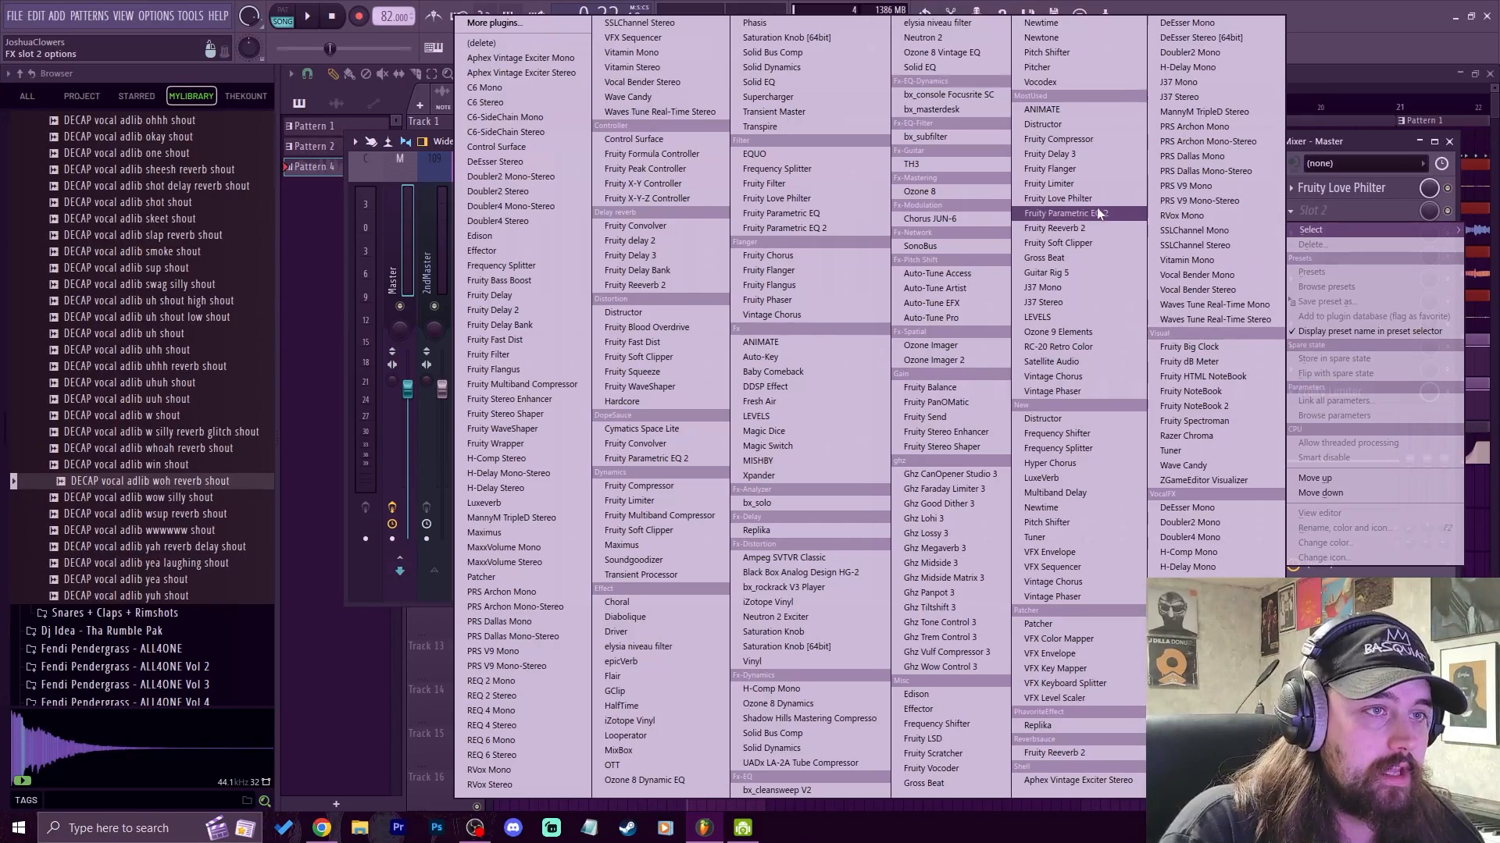
pyautogui.click(1071, 260)
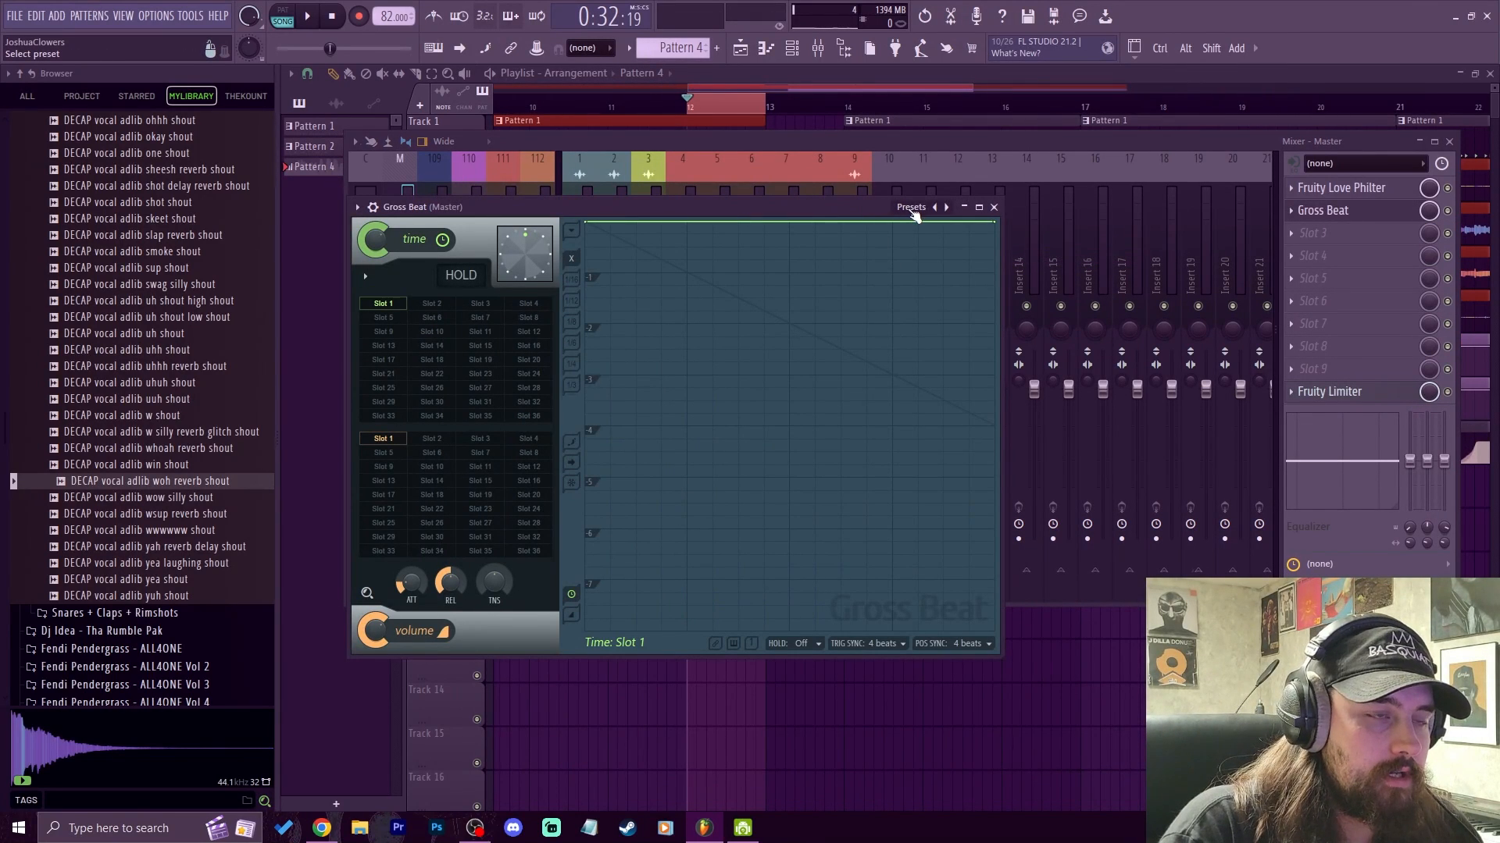
pyautogui.click(914, 215)
pyautogui.click(910, 258)
pyautogui.moveTo(765, 213); pyautogui.dragTo(965, 146)
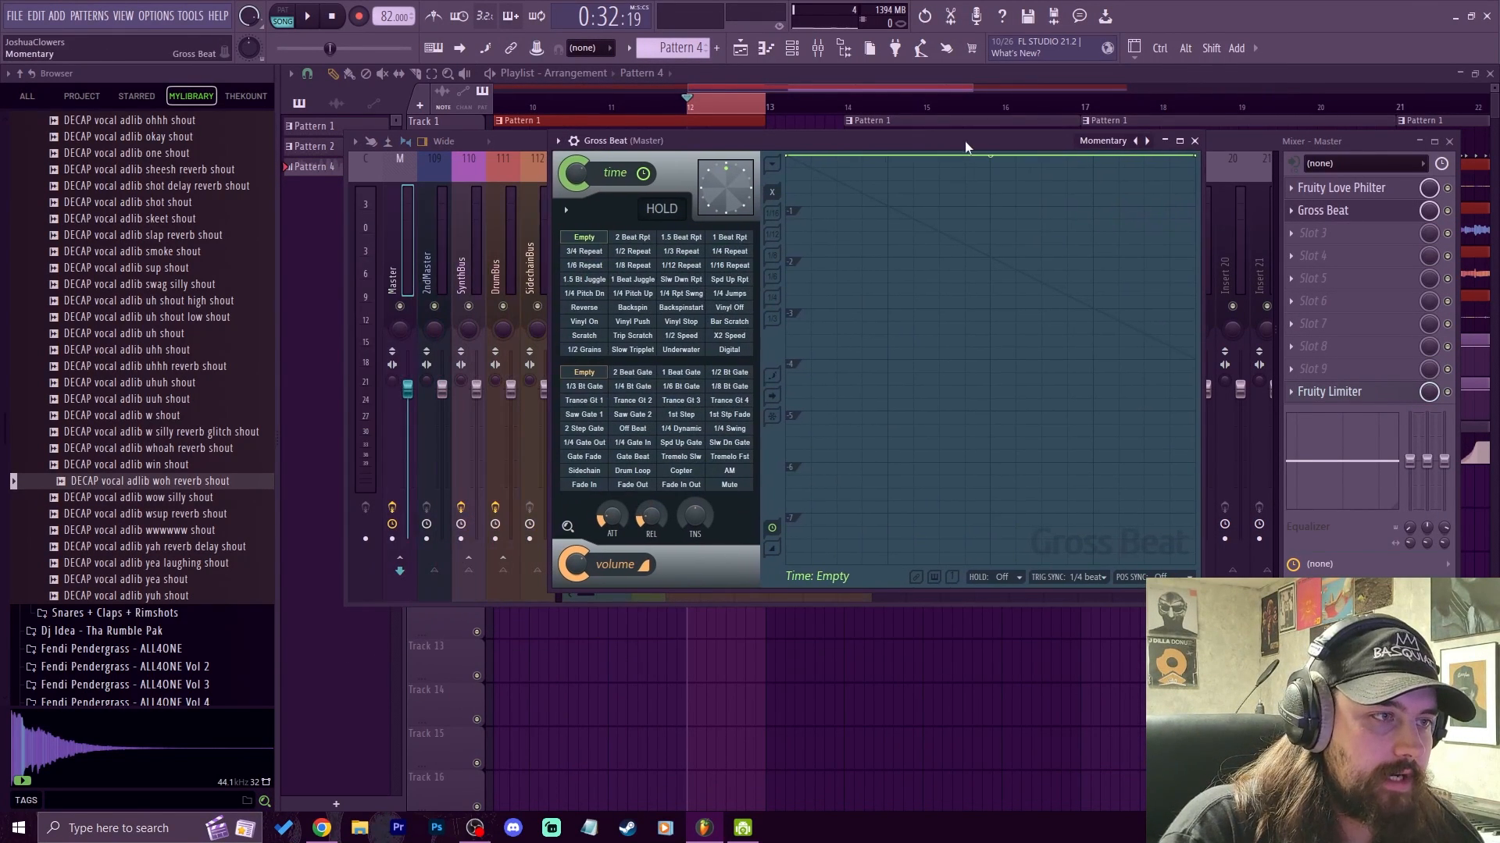
# Step: Set Gross Beat's time effect to Vinyl Off and audition it over the selected bar
pyautogui.click(730, 308)
pyautogui.press('space')
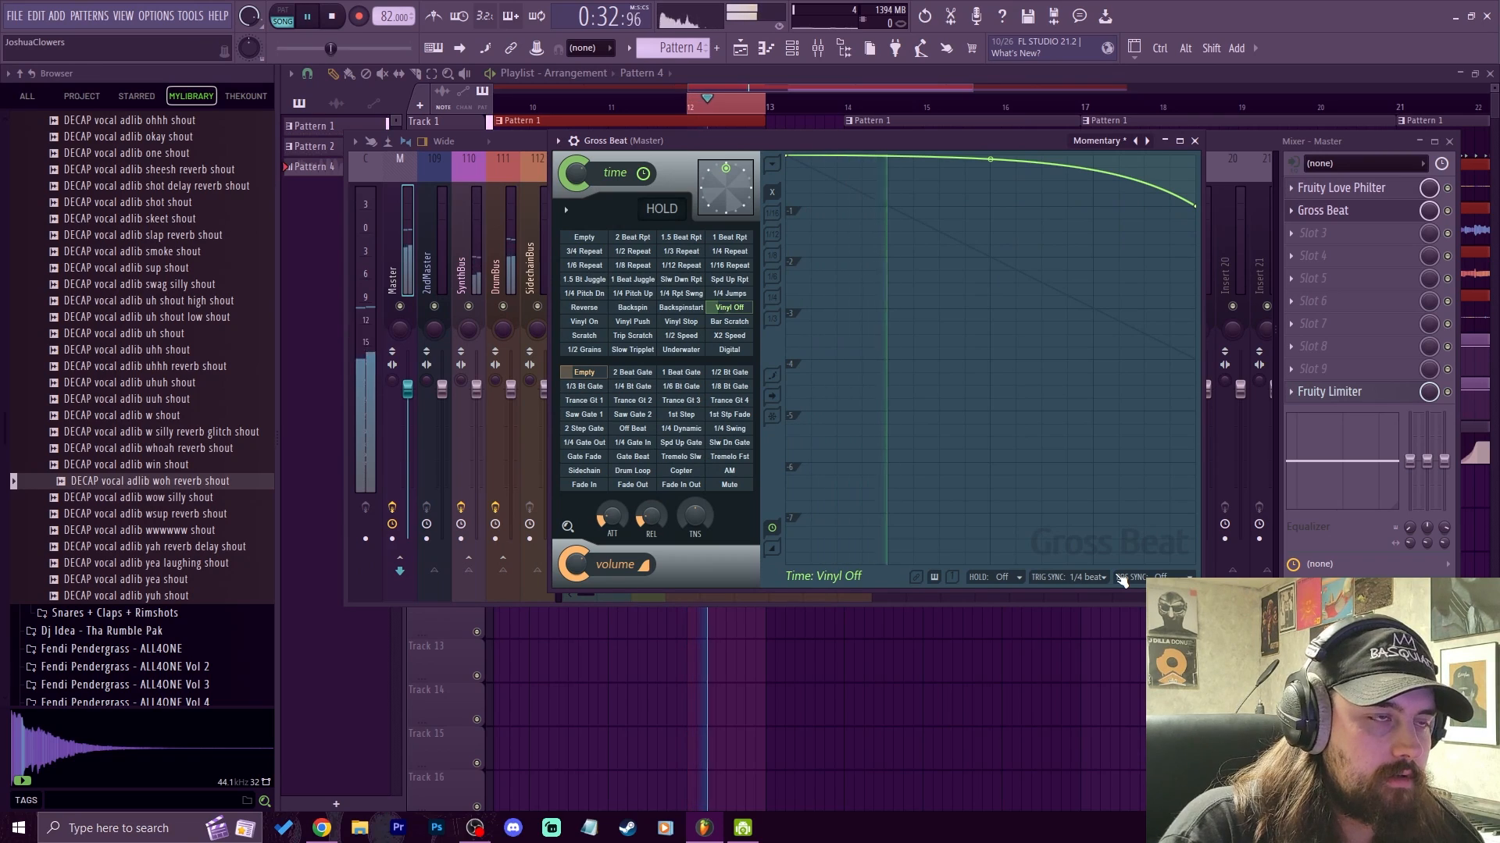
pyautogui.press('space')
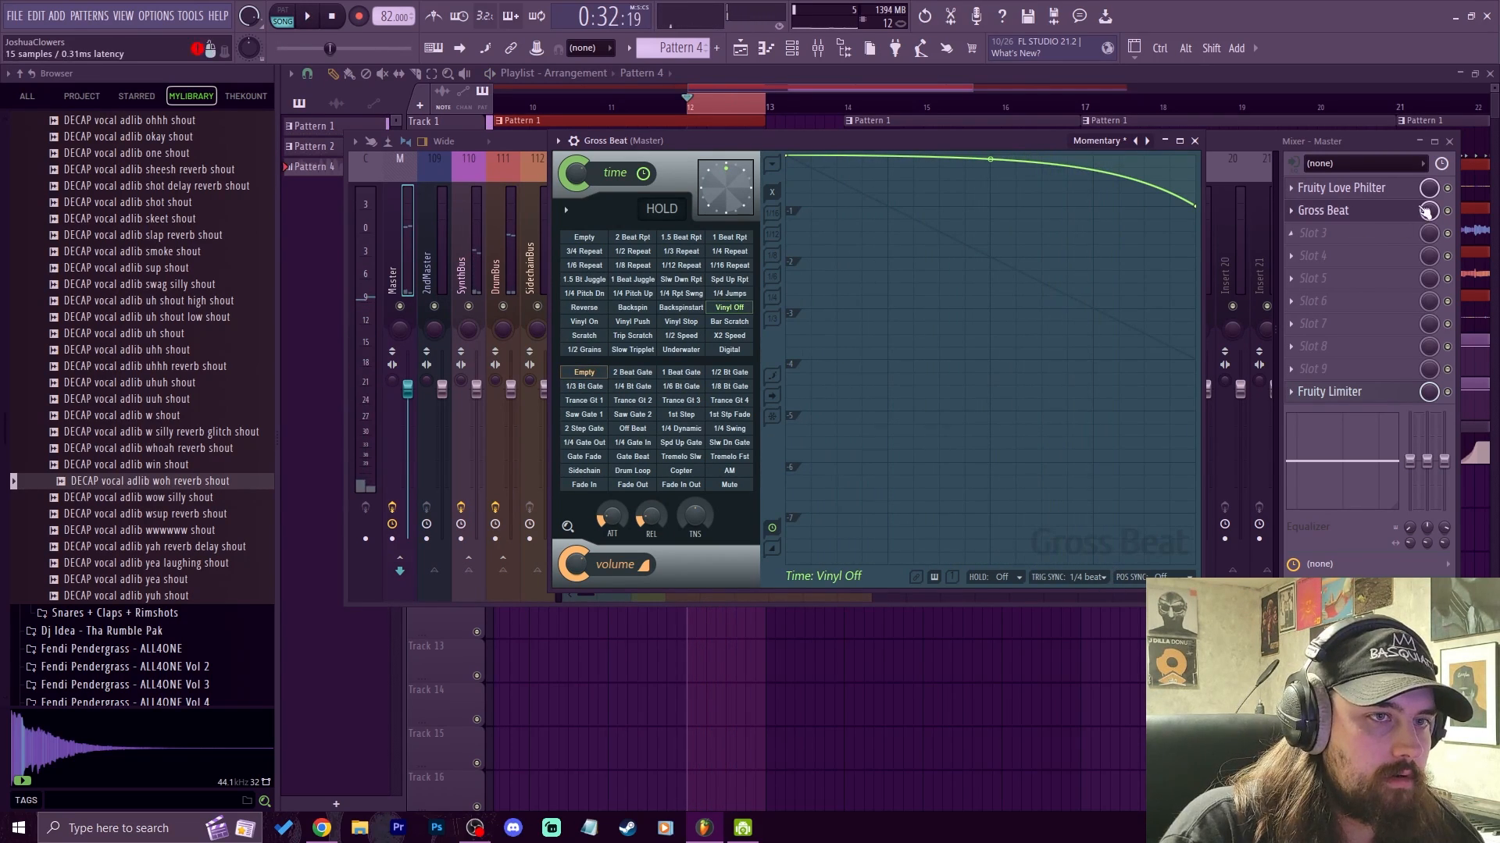
# Step: Lower the Master's Gross Beat mix level to 0% and create an automation clip for it over bar 12
pyautogui.moveTo(1422, 219); pyautogui.dragTo(1423, 258)
pyautogui.rightClick(1435, 215)
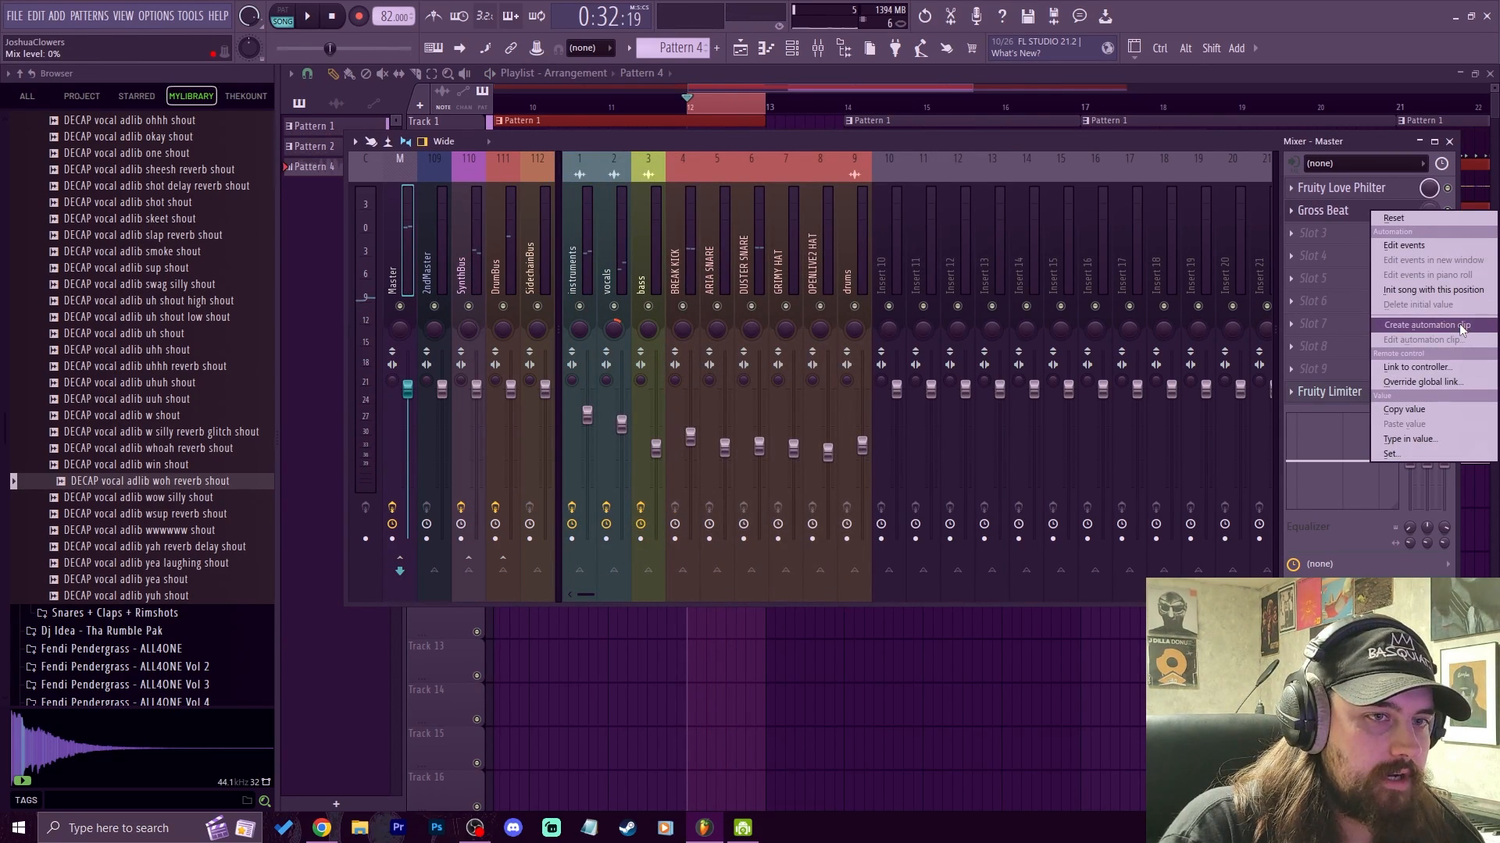
pyautogui.click(1453, 328)
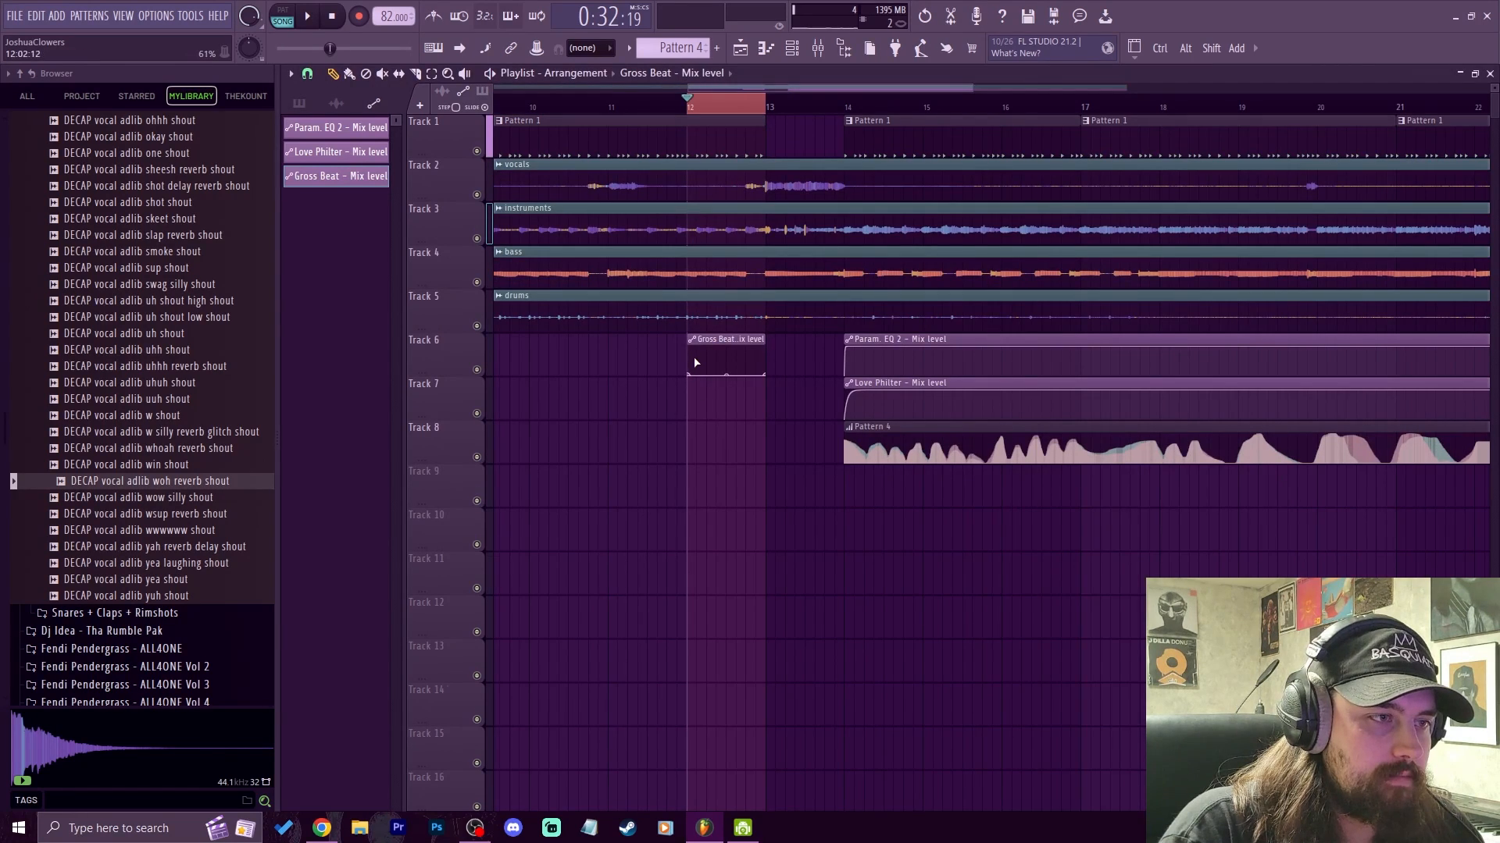
# Step: Shape the Gross Beat mix level clip to rise at the start, hold high and fall at the end, and audition the transition
pyautogui.moveTo(696, 362); pyautogui.dragTo(695, 347)
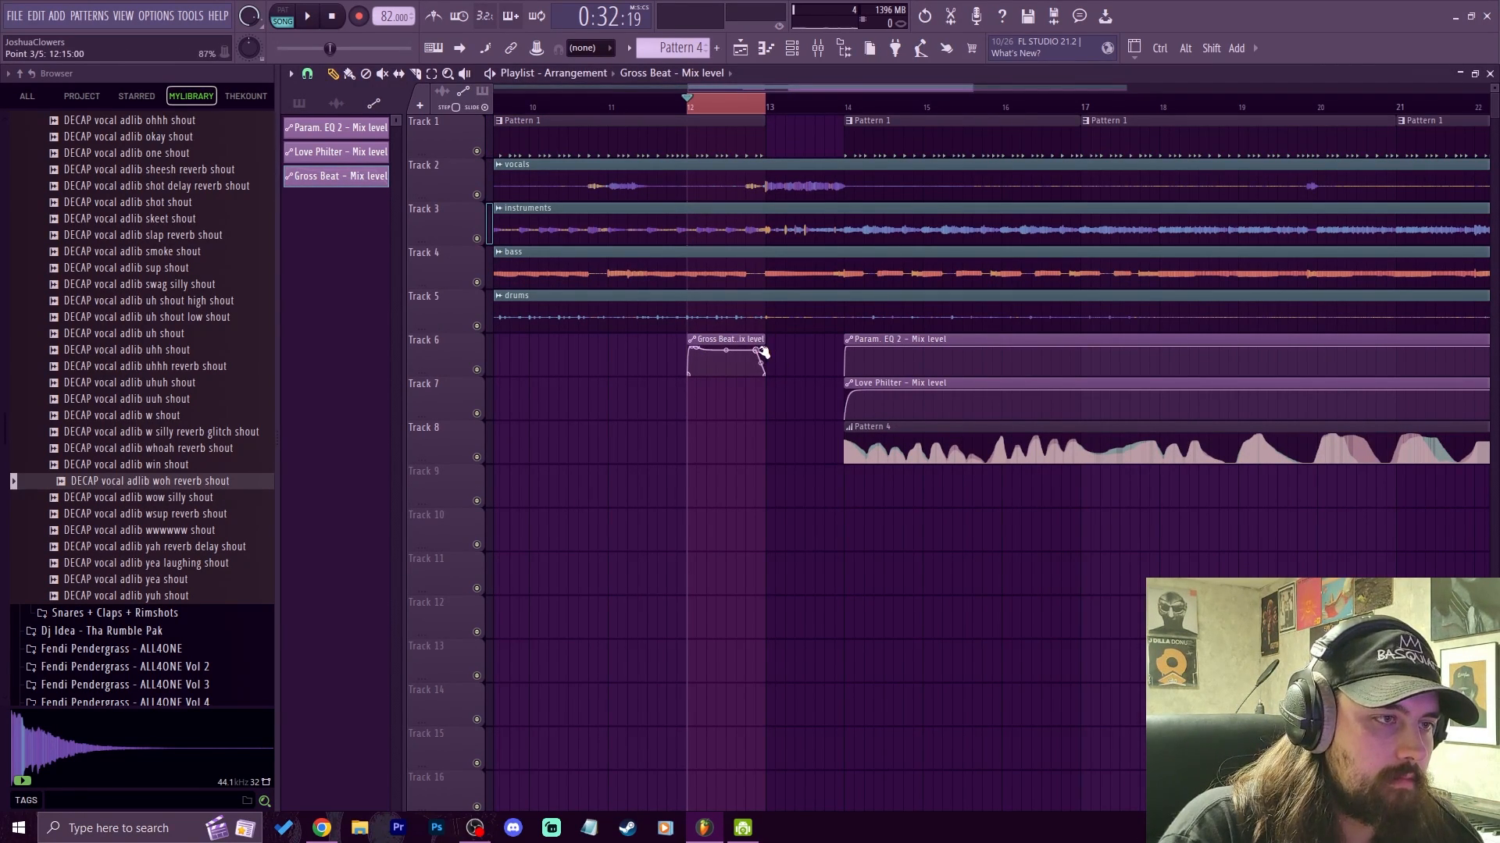
pyautogui.rightClick(762, 352)
pyautogui.click(791, 369)
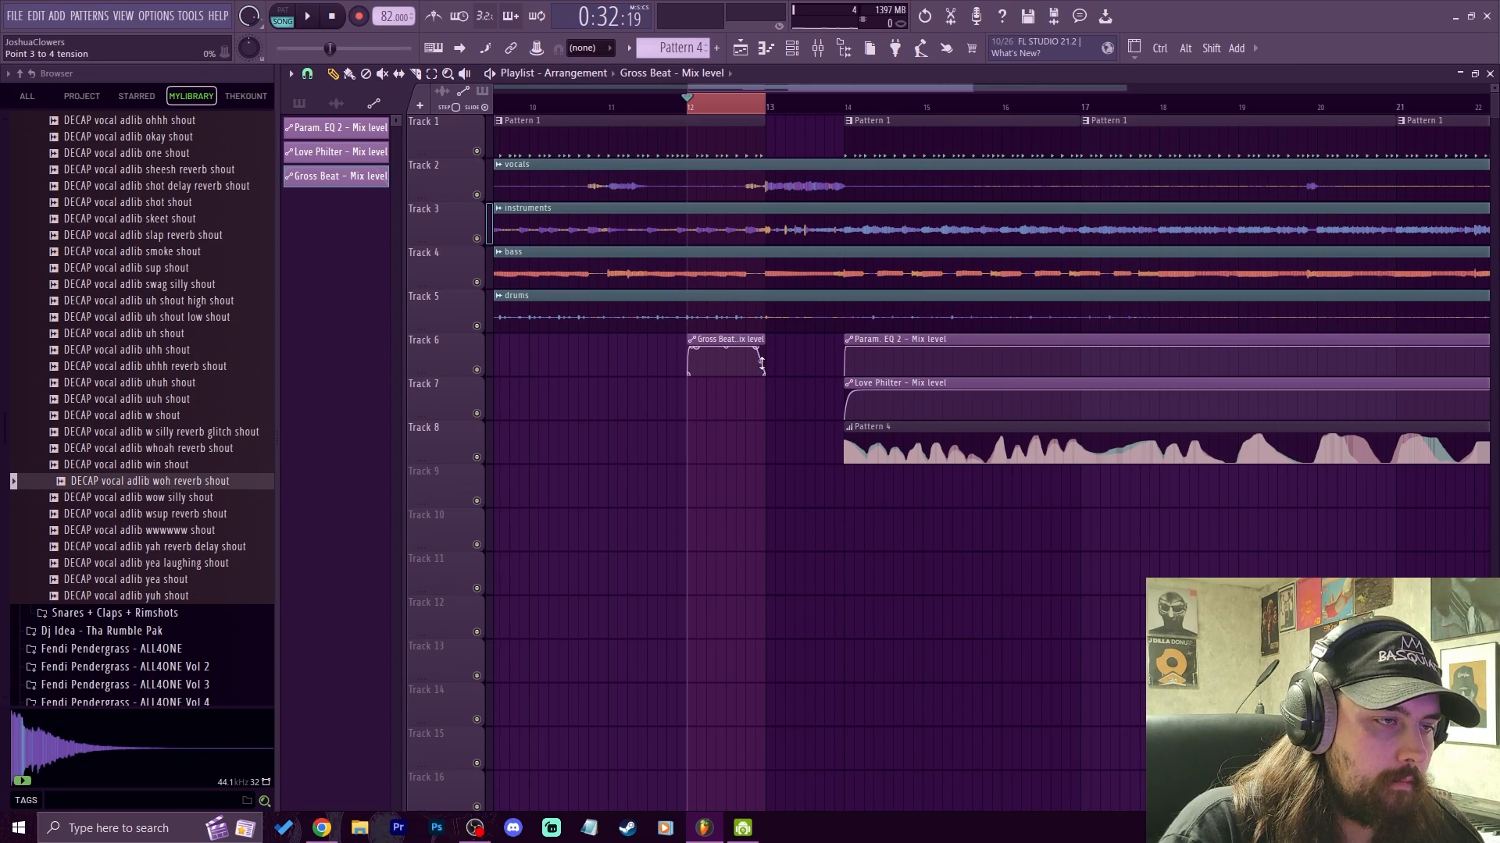
pyautogui.click(656, 111)
pyautogui.press('space')
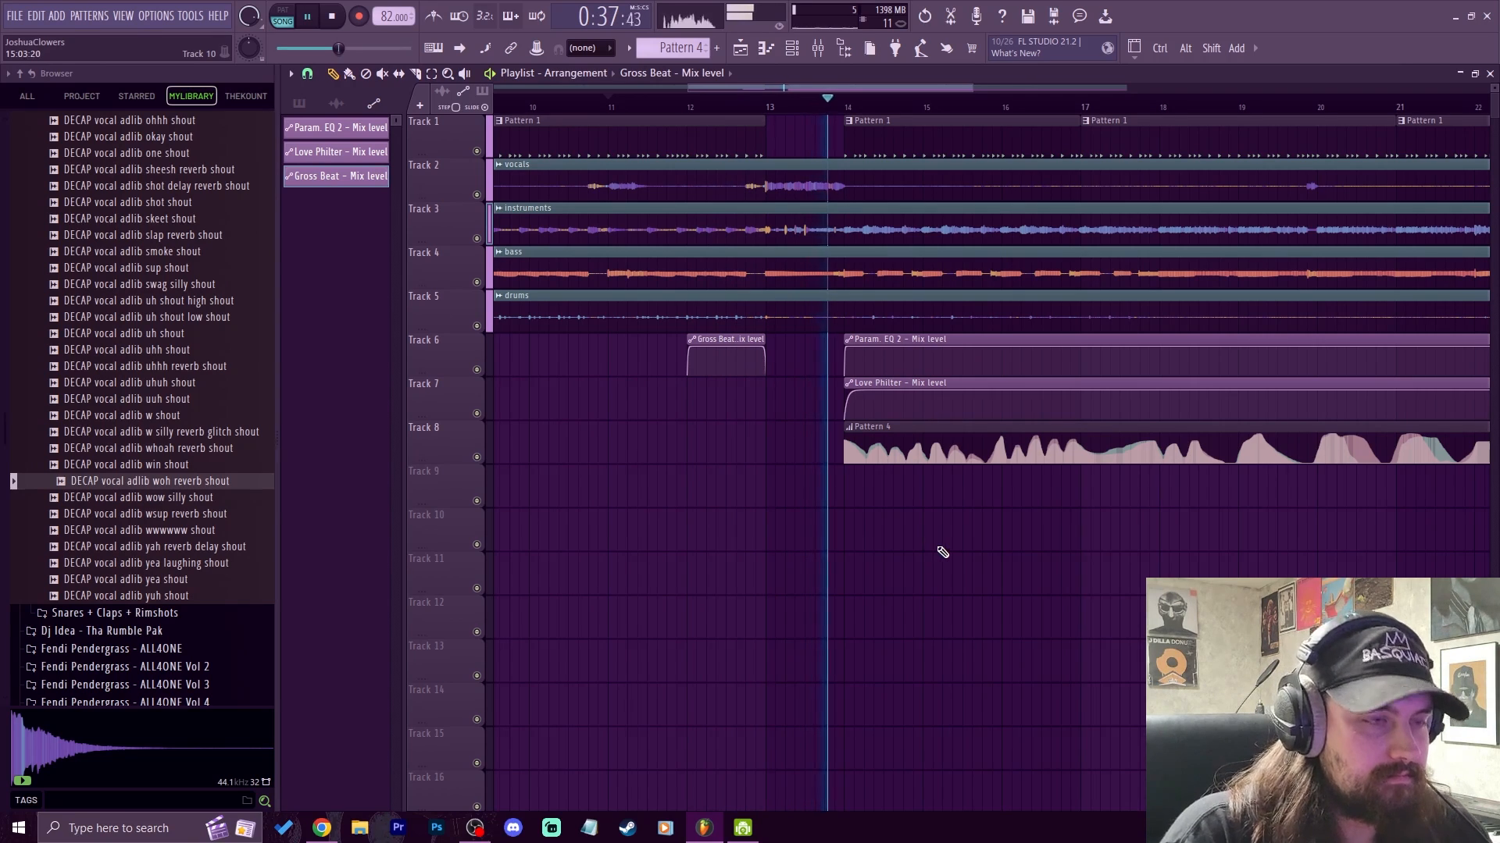
# Step: Move the Gross Beat mix level clip at bar 12 to Track 9, trying and removing a copy at bar 27
pyautogui.scroll(-4, 917, 107)
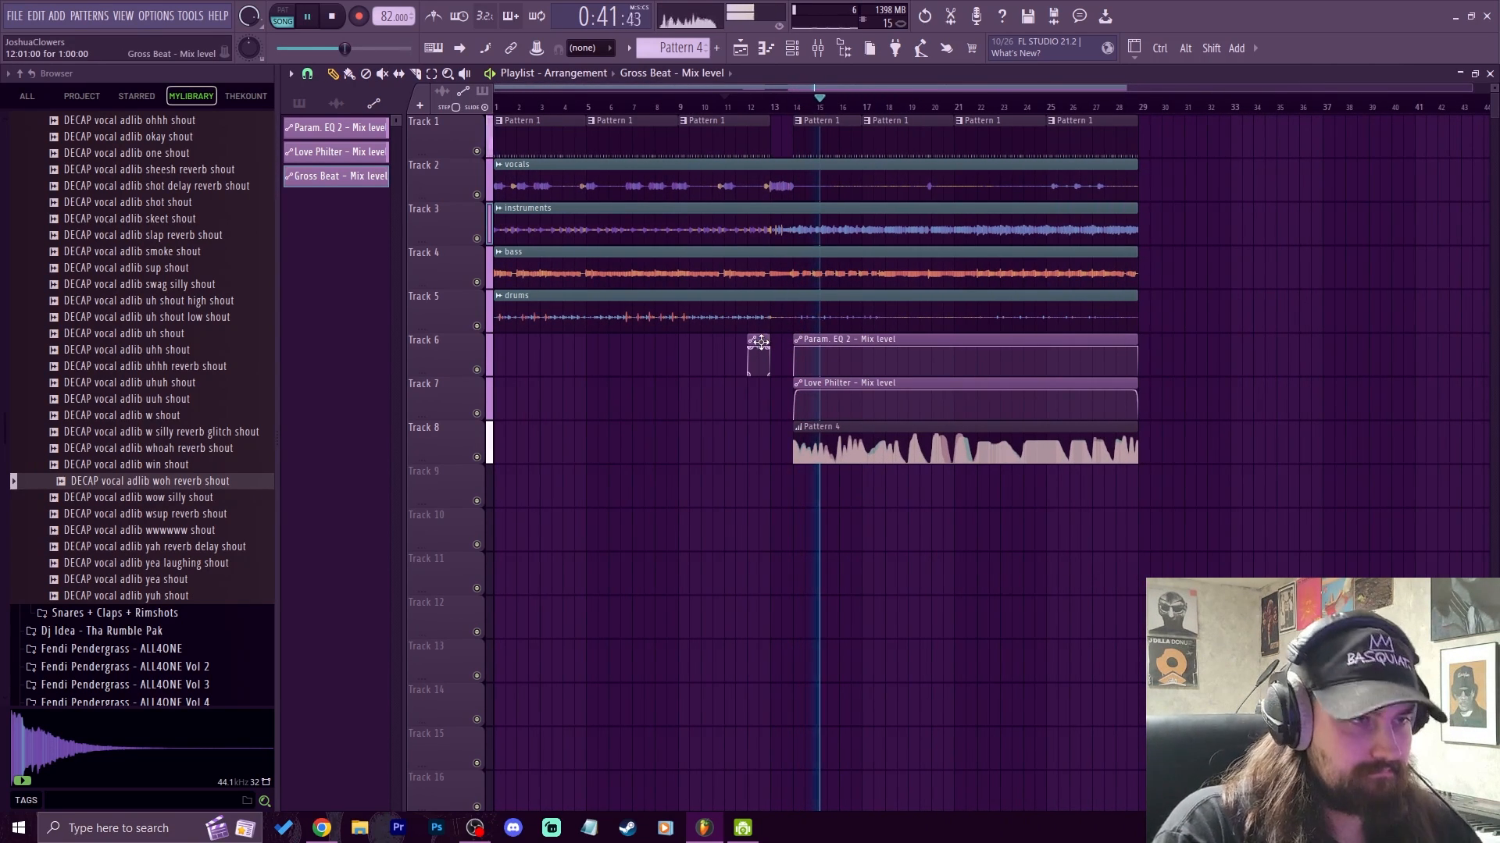
pyautogui.moveTo(768, 339); pyautogui.dragTo(1109, 474)
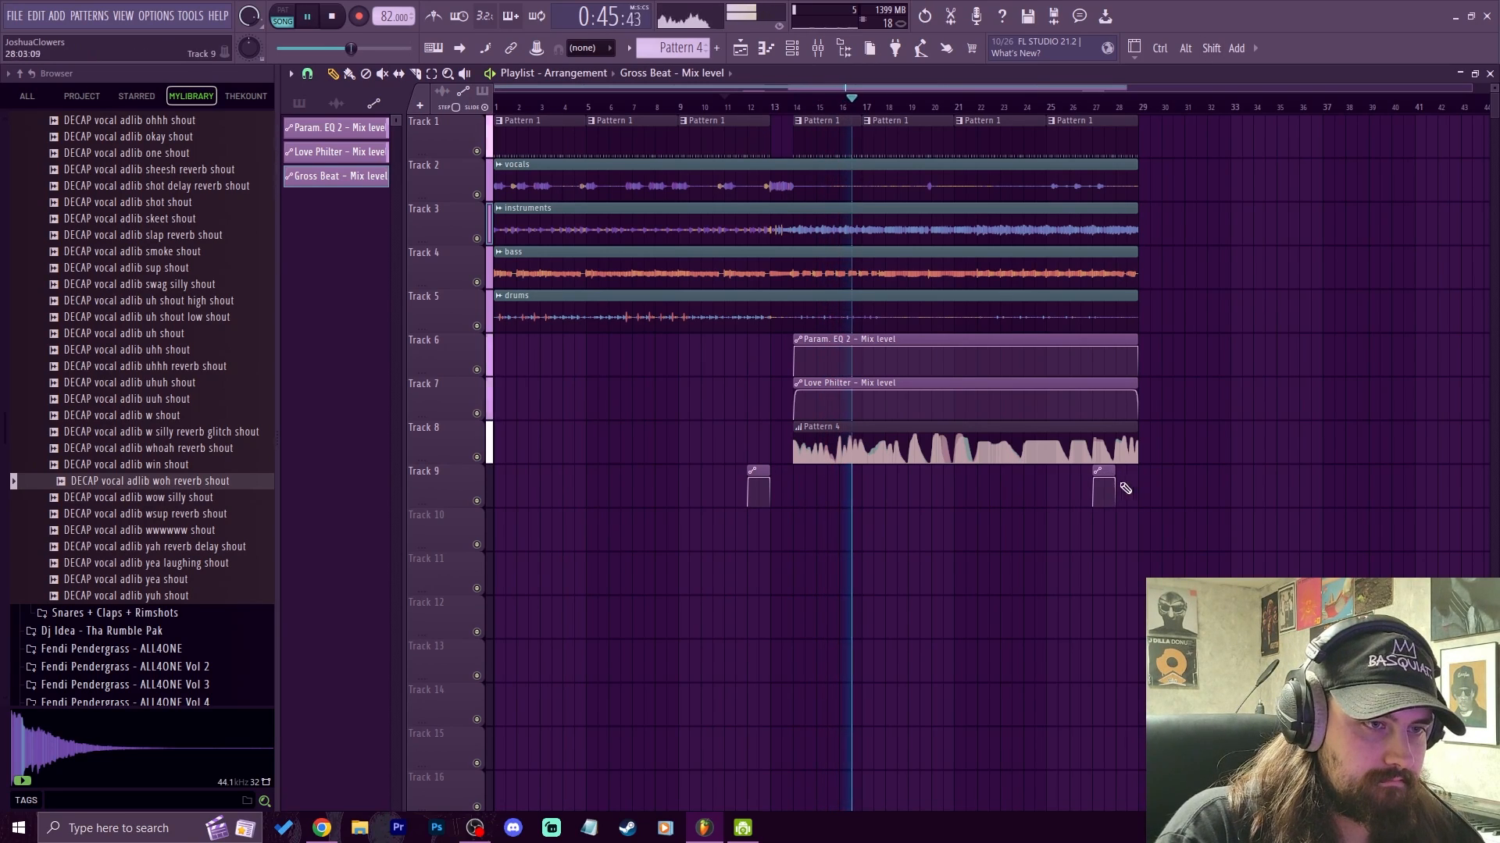
pyautogui.rightClick(1111, 482)
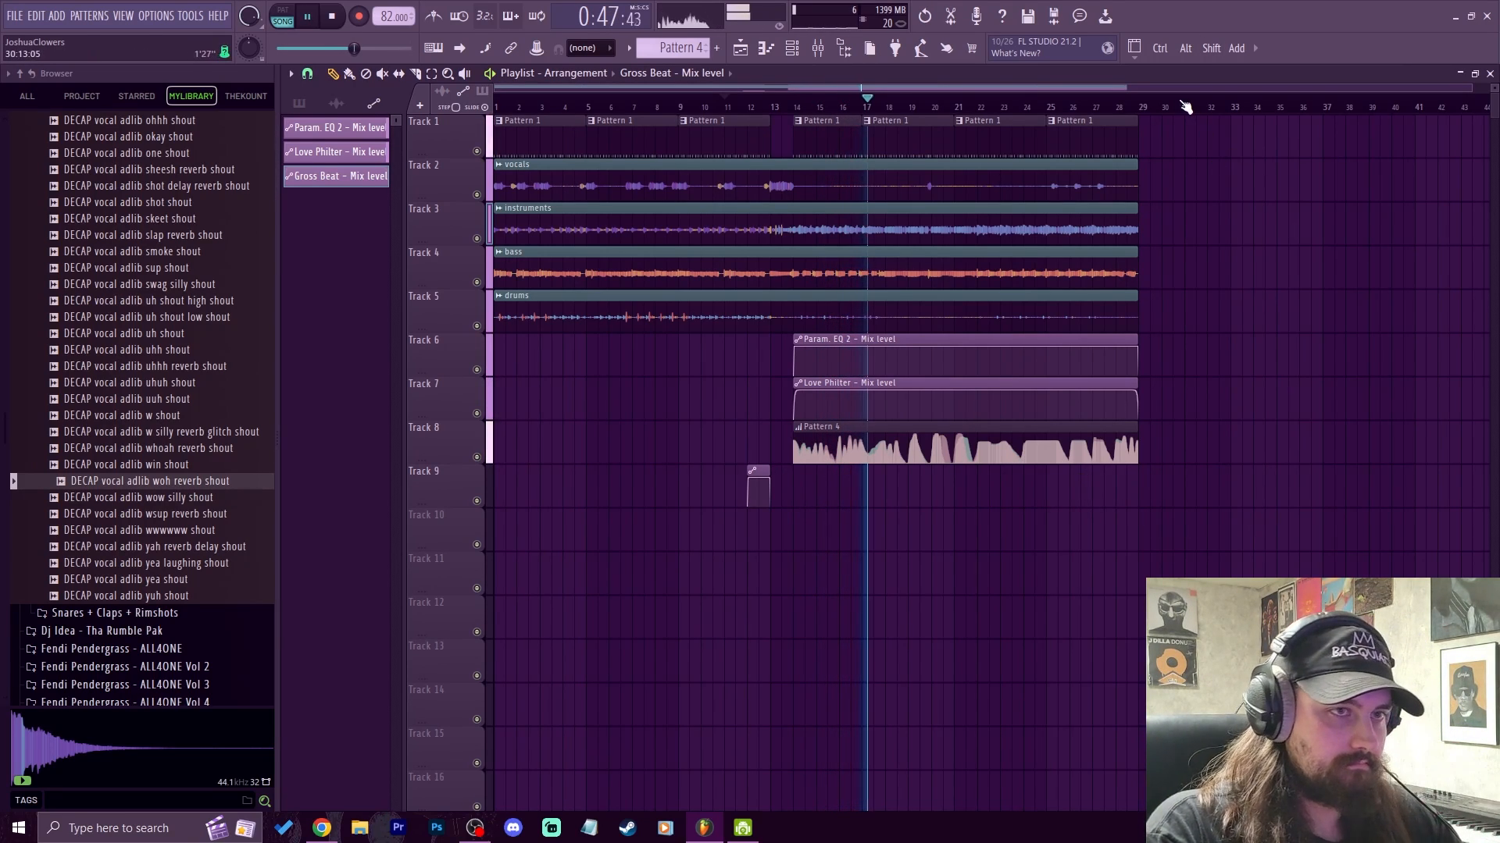
# Step: Audition the end of the arrangement and place another Gross Beat mix level clip on Track 9 over bar 28
pyautogui.scroll(-2, 1186, 104)
pyautogui.click(818, 48)
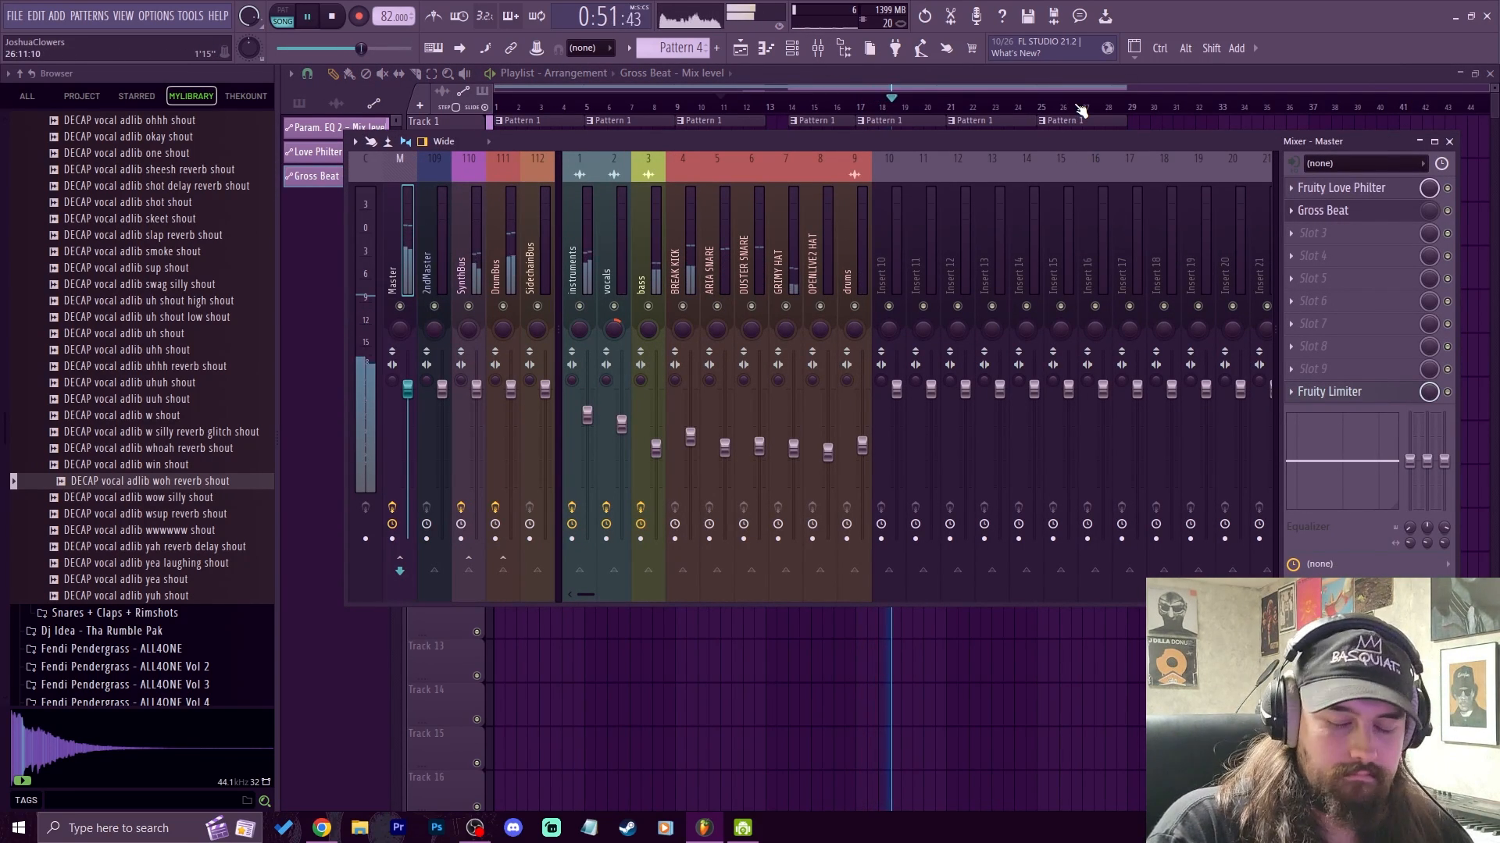
pyautogui.click(1103, 107)
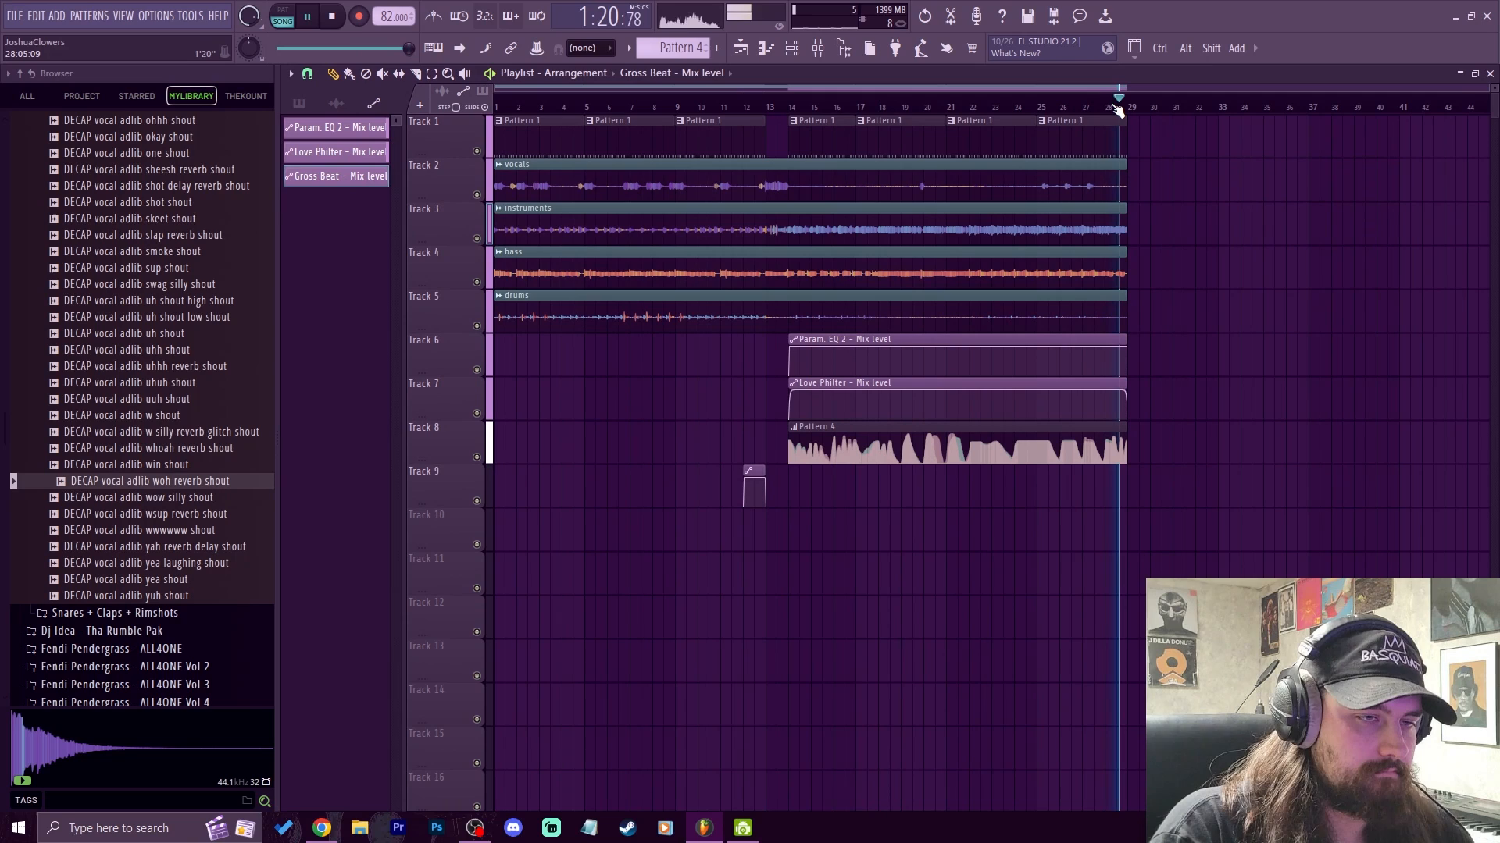
pyautogui.click(840, 49)
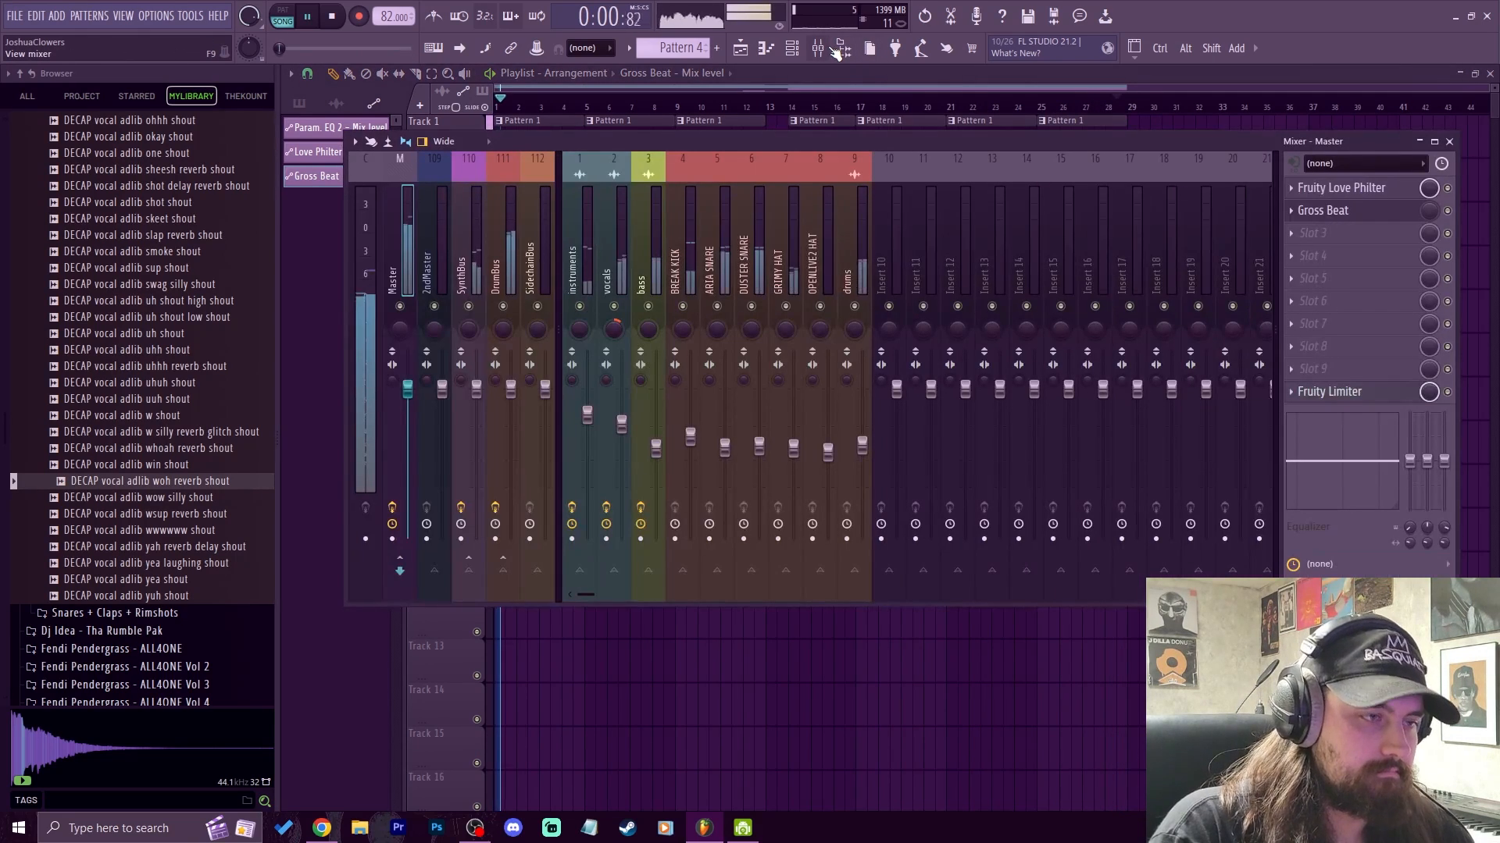
pyautogui.click(828, 49)
pyautogui.click(1103, 107)
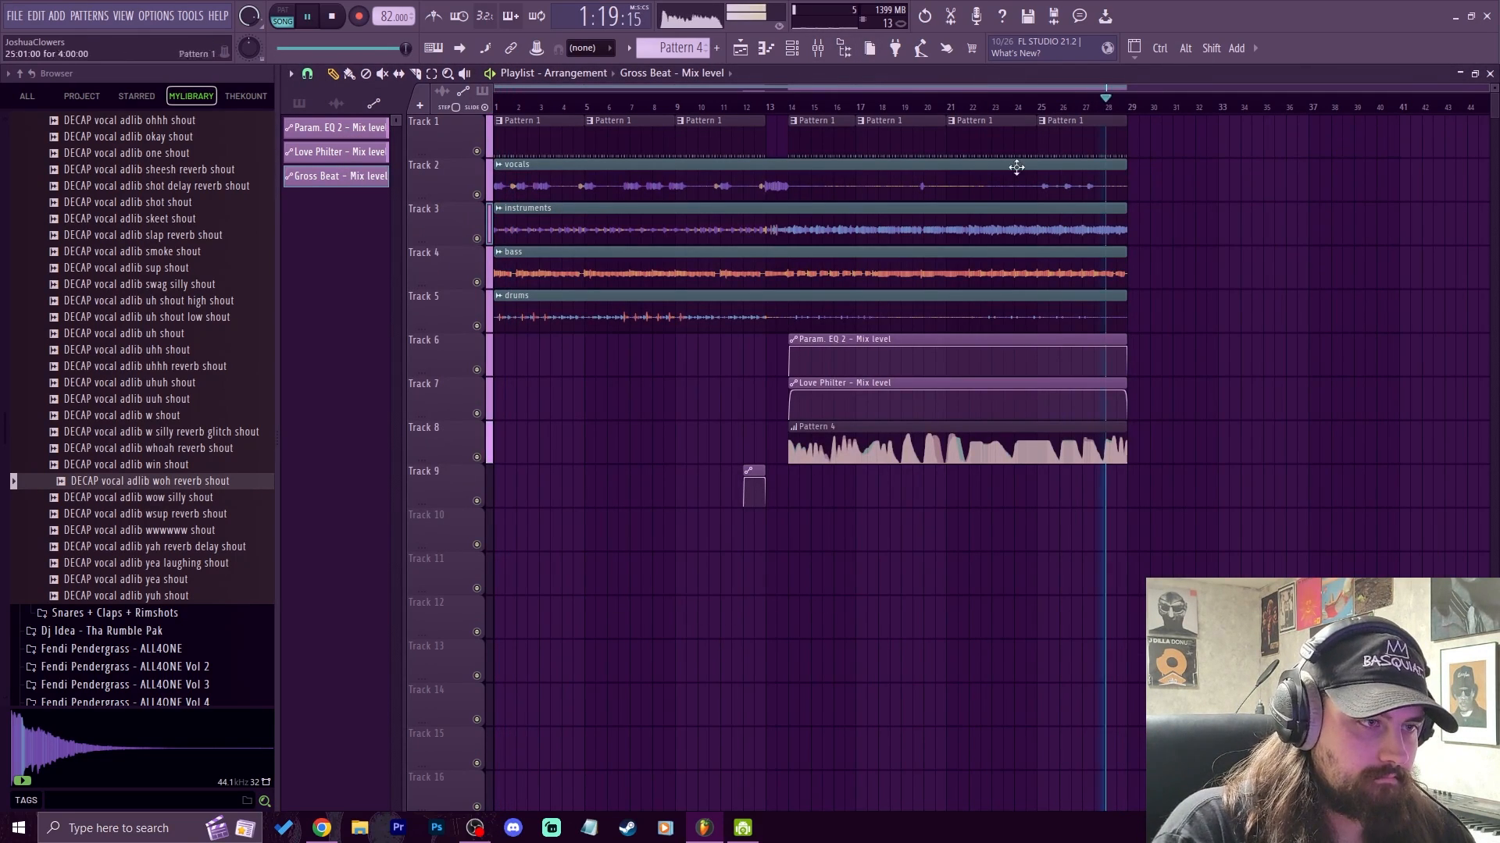
pyautogui.press('space')
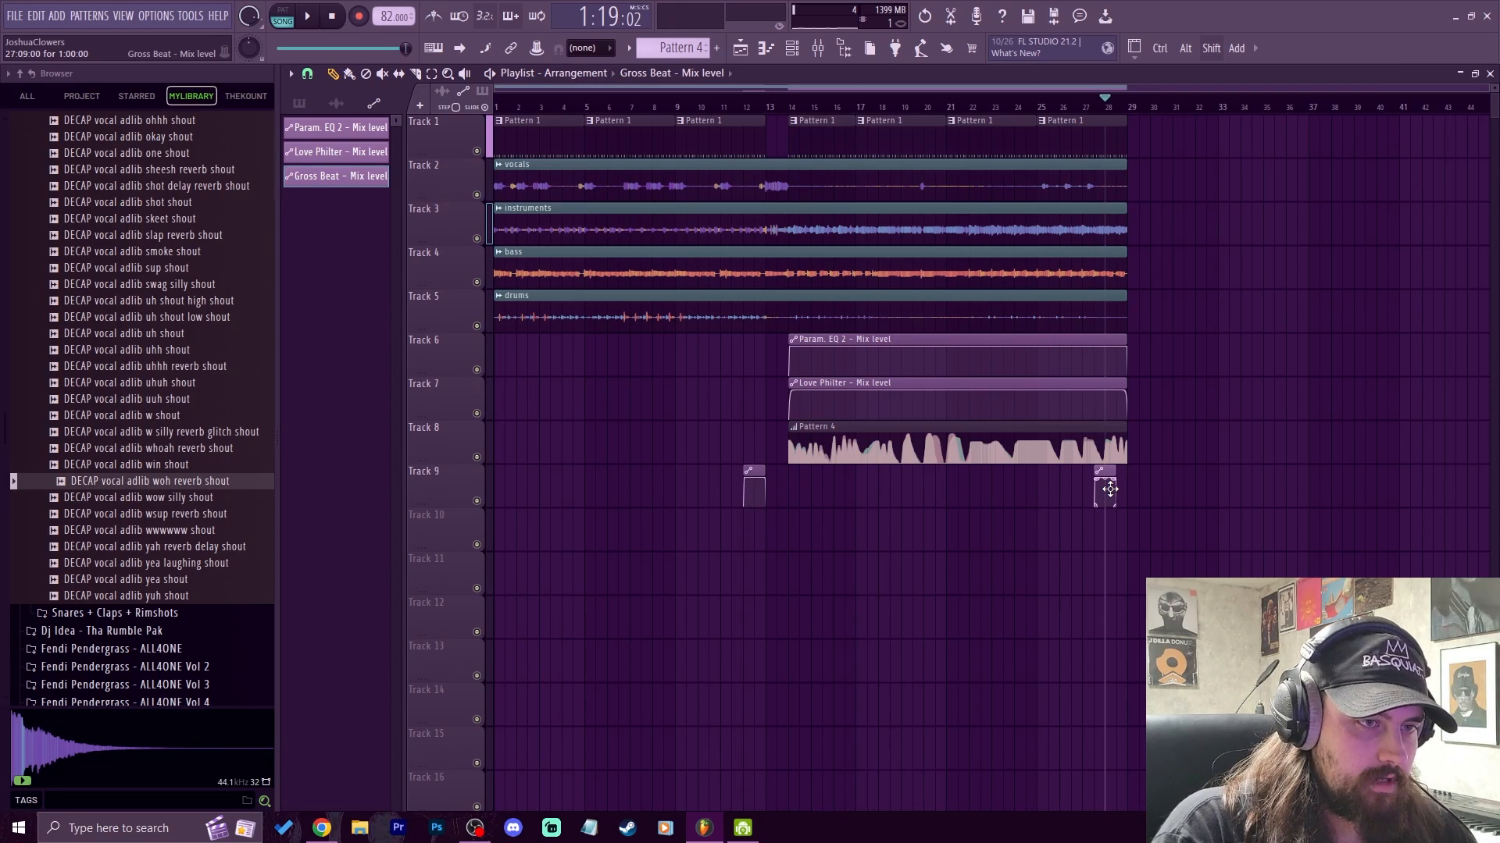
# Step: Try to duplicate all clips of the arrangement after bar 28, and undo the duplication
pyautogui.moveTo(1162, 531); pyautogui.dragTo(500, 129)
pyautogui.hotkey('ctrl', 'b')
pyautogui.keyDown('ctrl'); pyautogui.click(961, 564); pyautogui.keyUp('ctrl')
pyautogui.keyDown('ctrl'); pyautogui.rightClick(833, 113); pyautogui.keyUp('ctrl')
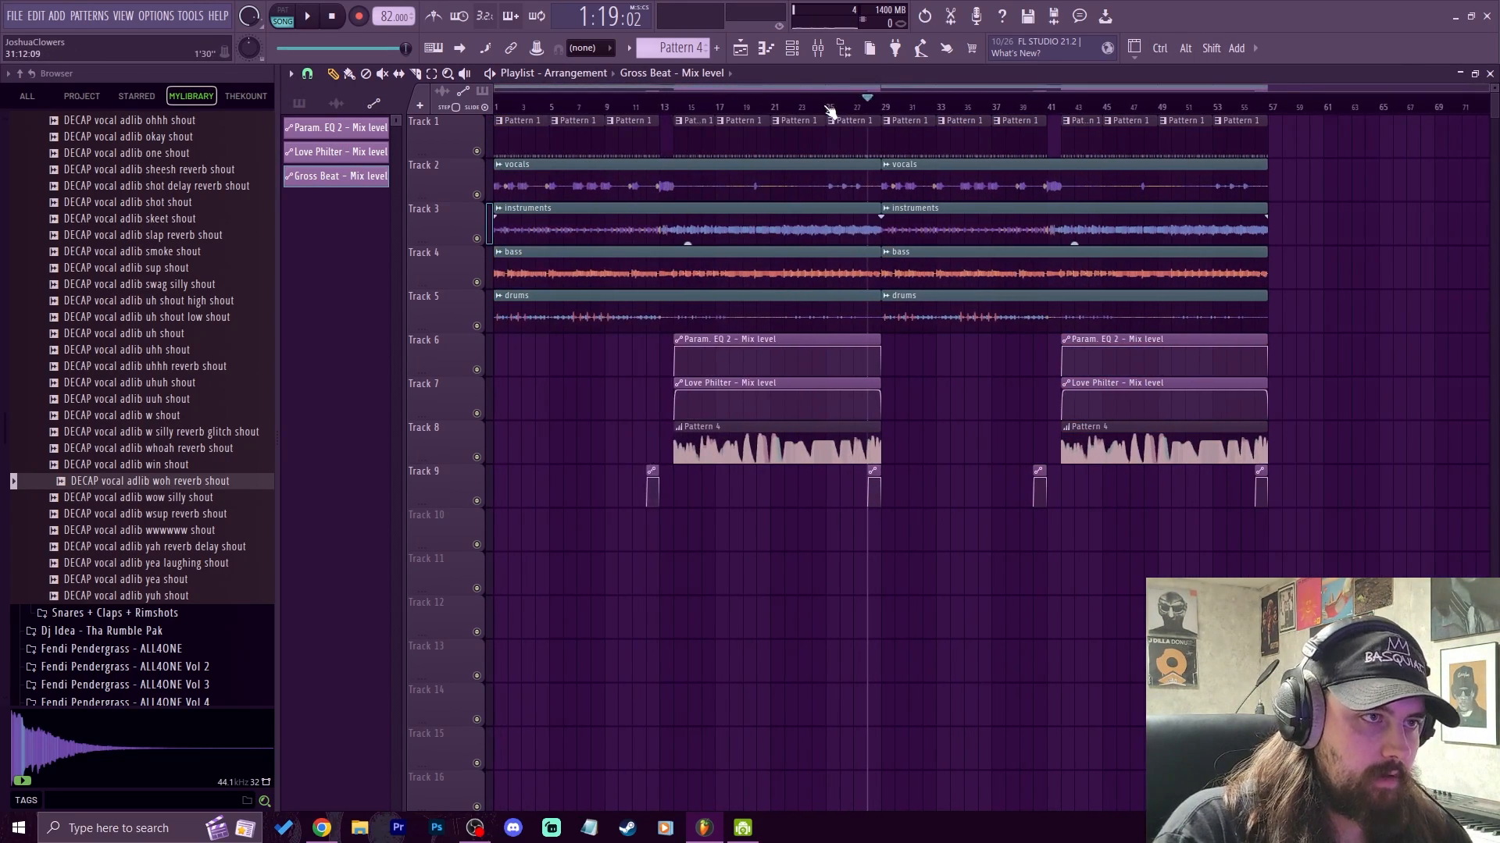
pyautogui.hotkey('ctrl', 'z')
pyautogui.hotkey('ctrl', 'z')
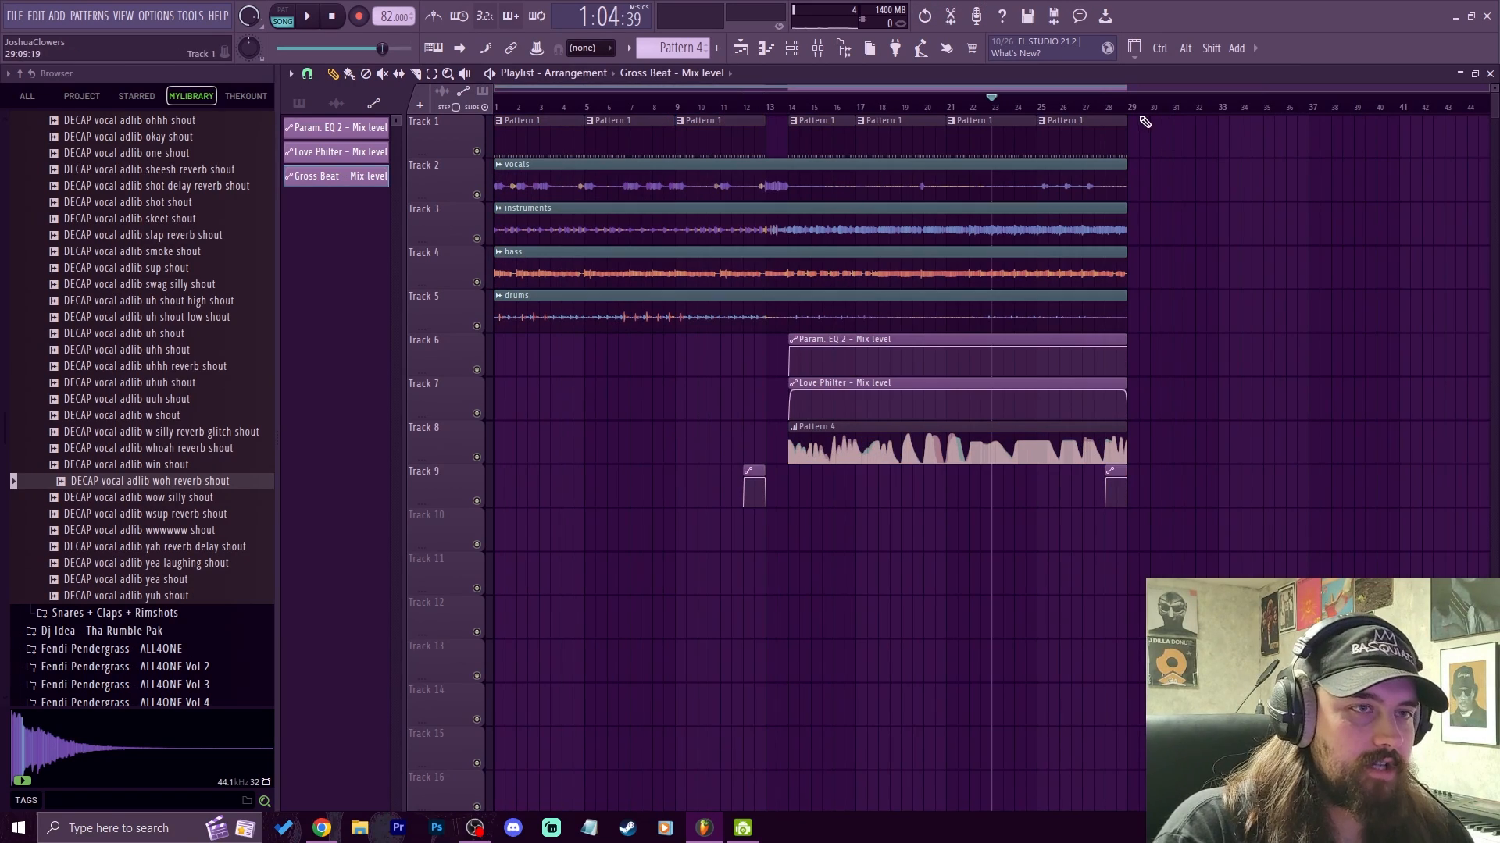
# Step: Select all clips across bars 1 to 28 and duplicate them to start at bar 29
pyautogui.moveTo(1136, 106); pyautogui.dragTo(451, 112)
pyautogui.click(945, 110)
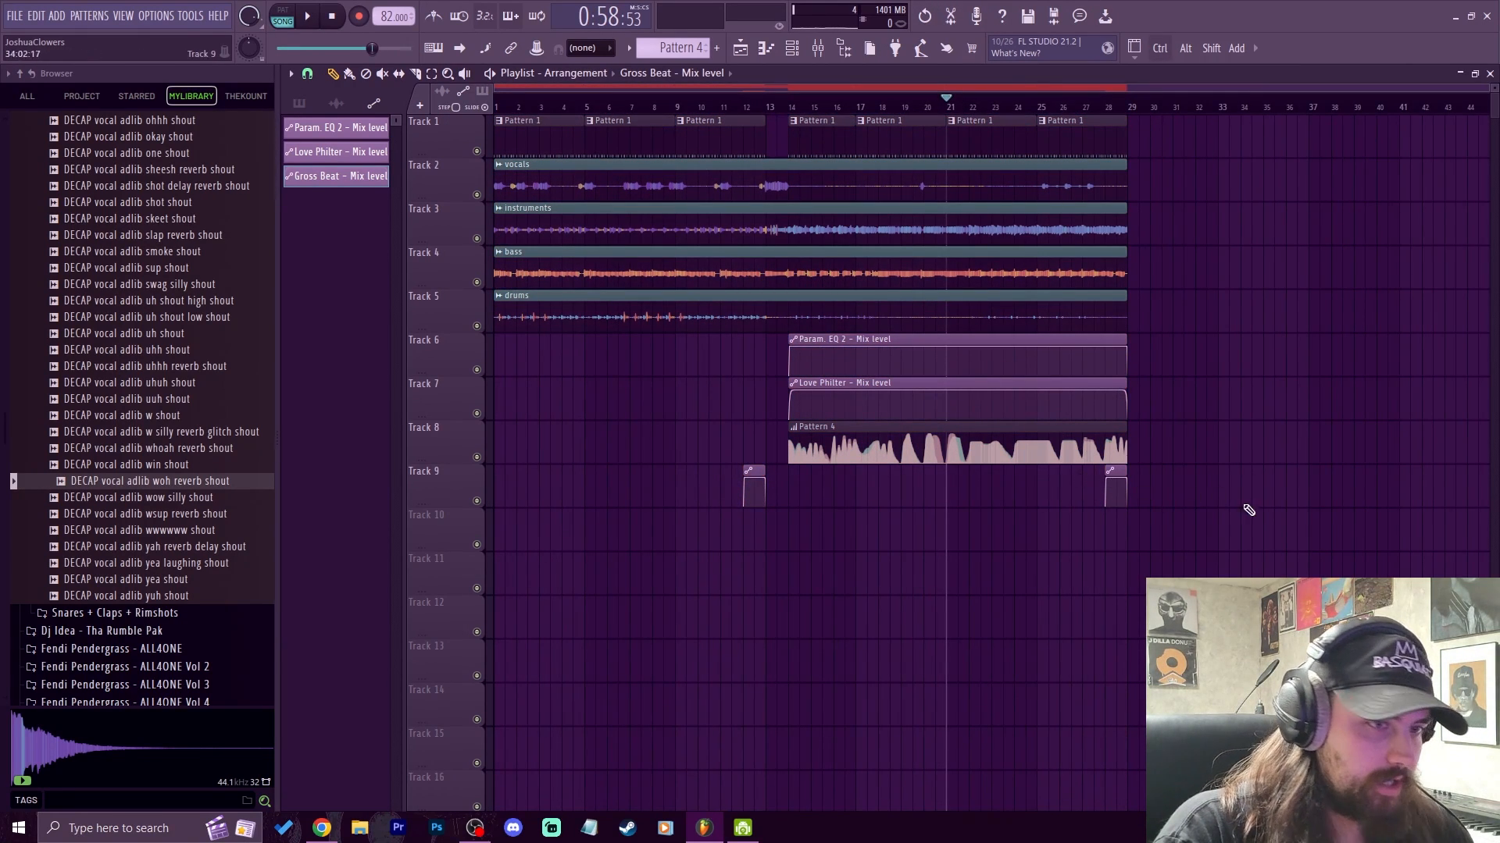
pyautogui.moveTo(1232, 550); pyautogui.dragTo(495, 117)
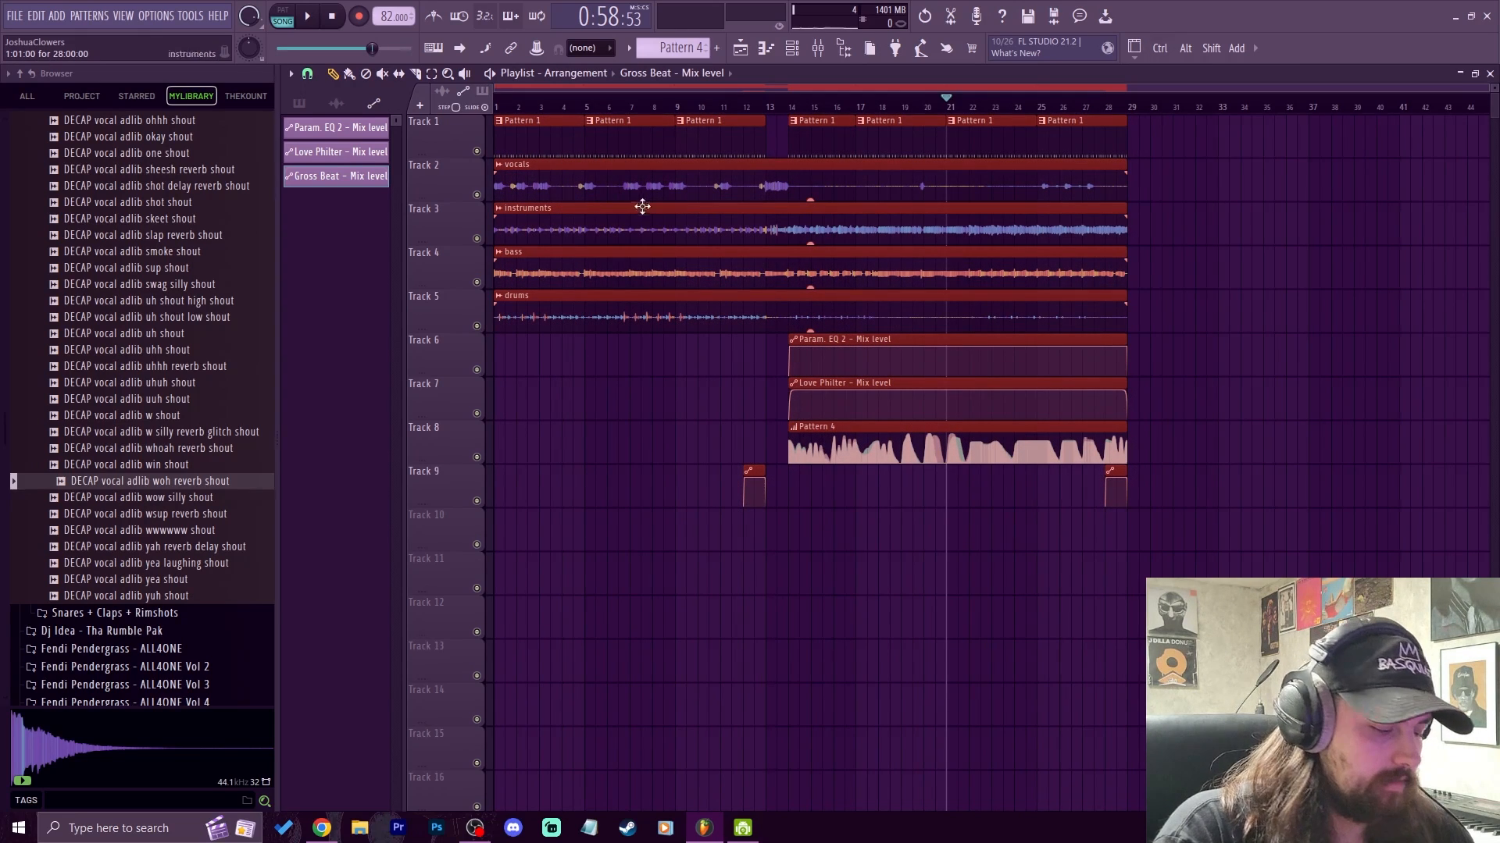
pyautogui.hotkey('ctrl', 'b')
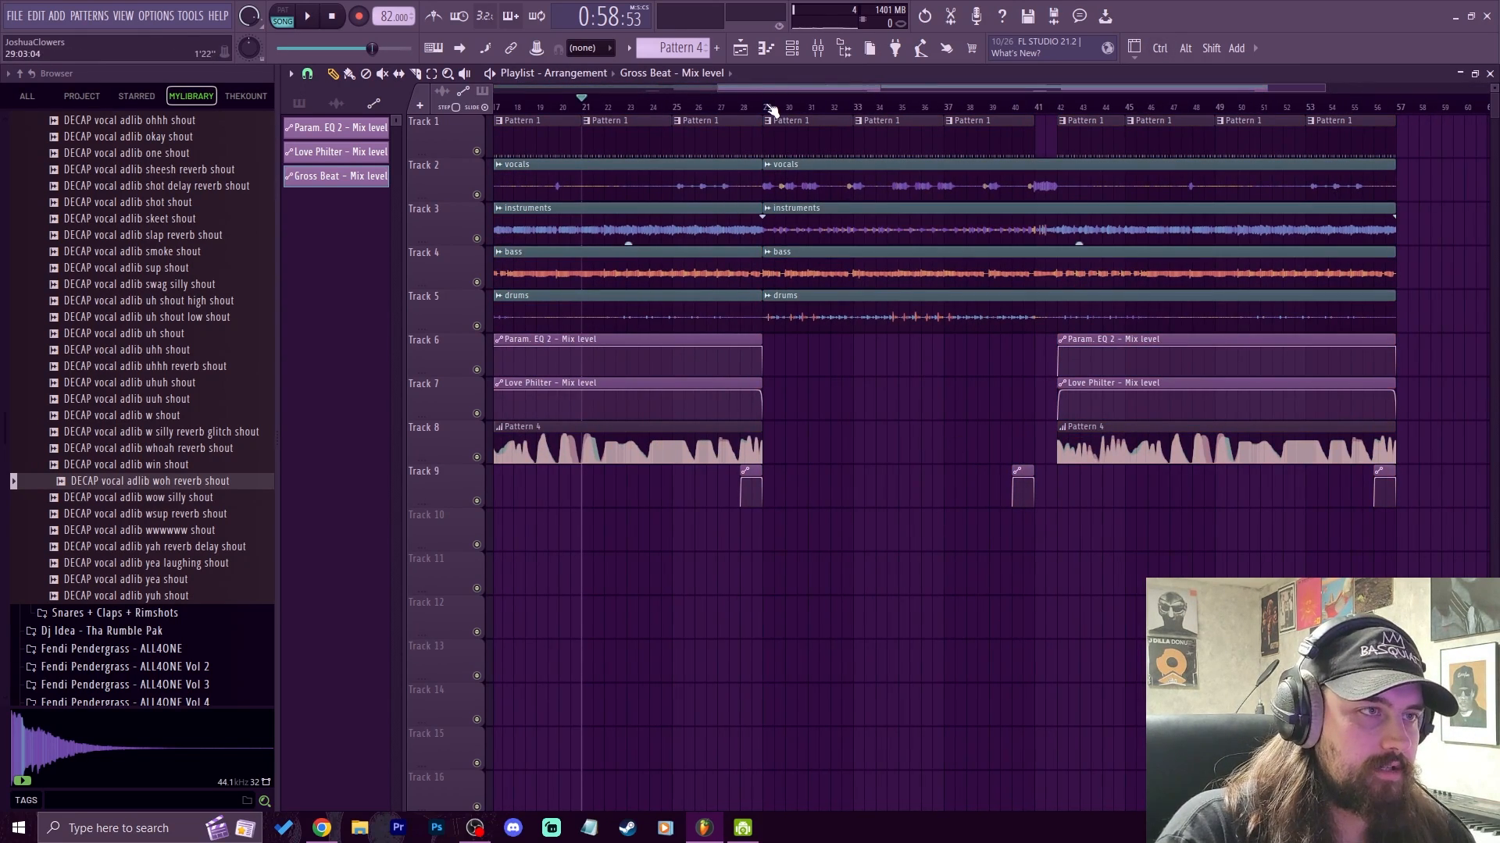
pyautogui.scroll(-2, 769, 107)
pyautogui.scroll(2, 768, 114)
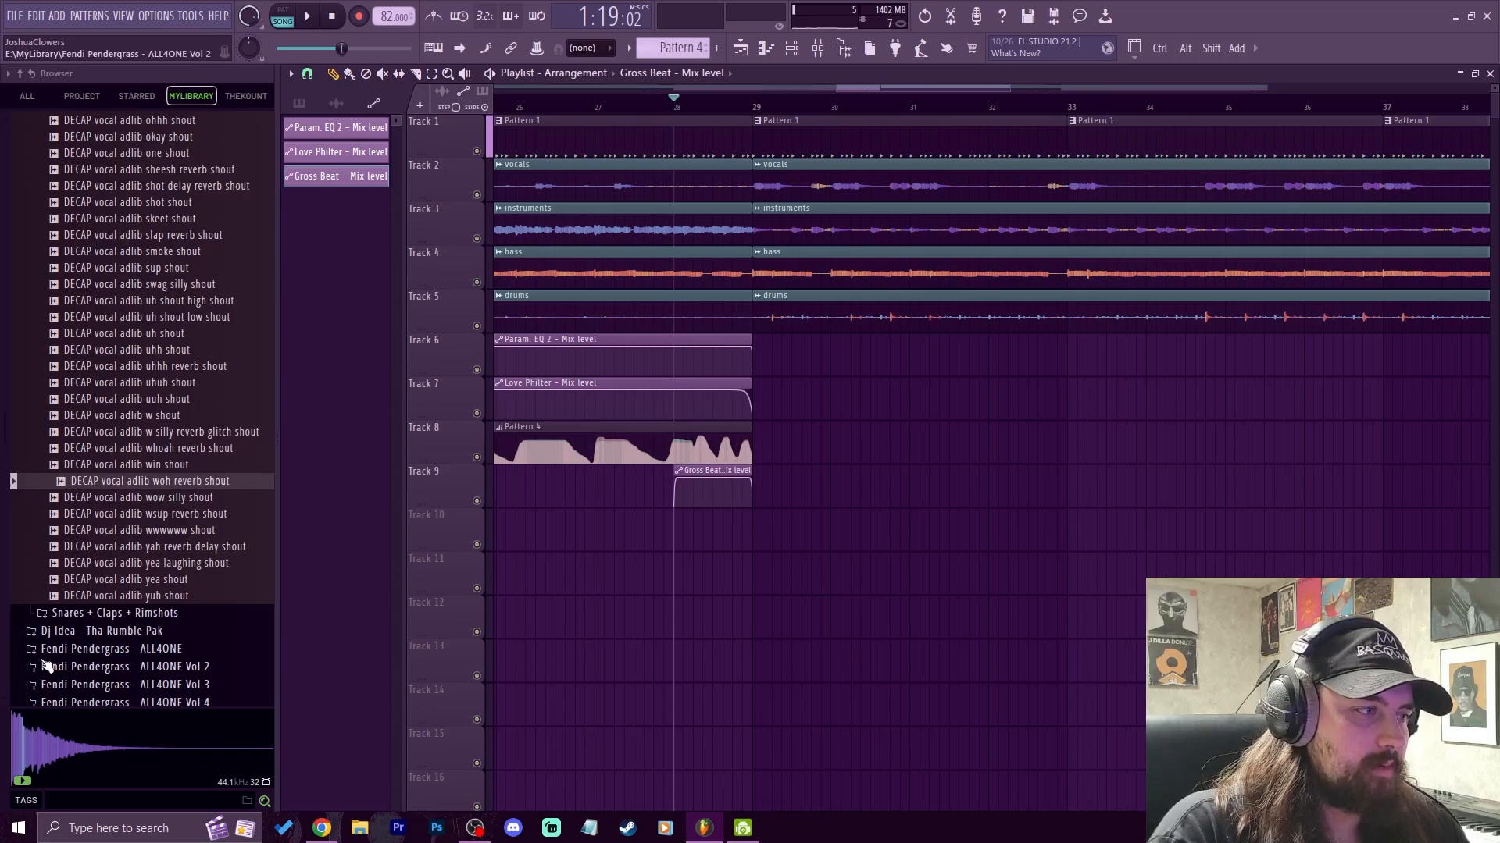
# Step: Add Spacey Boi SFX from the Fendi Pendergrass - ALL4ONE SFX folder to Track 10 at bar 29 and audition the transition
pyautogui.scroll(15, 125, 578)
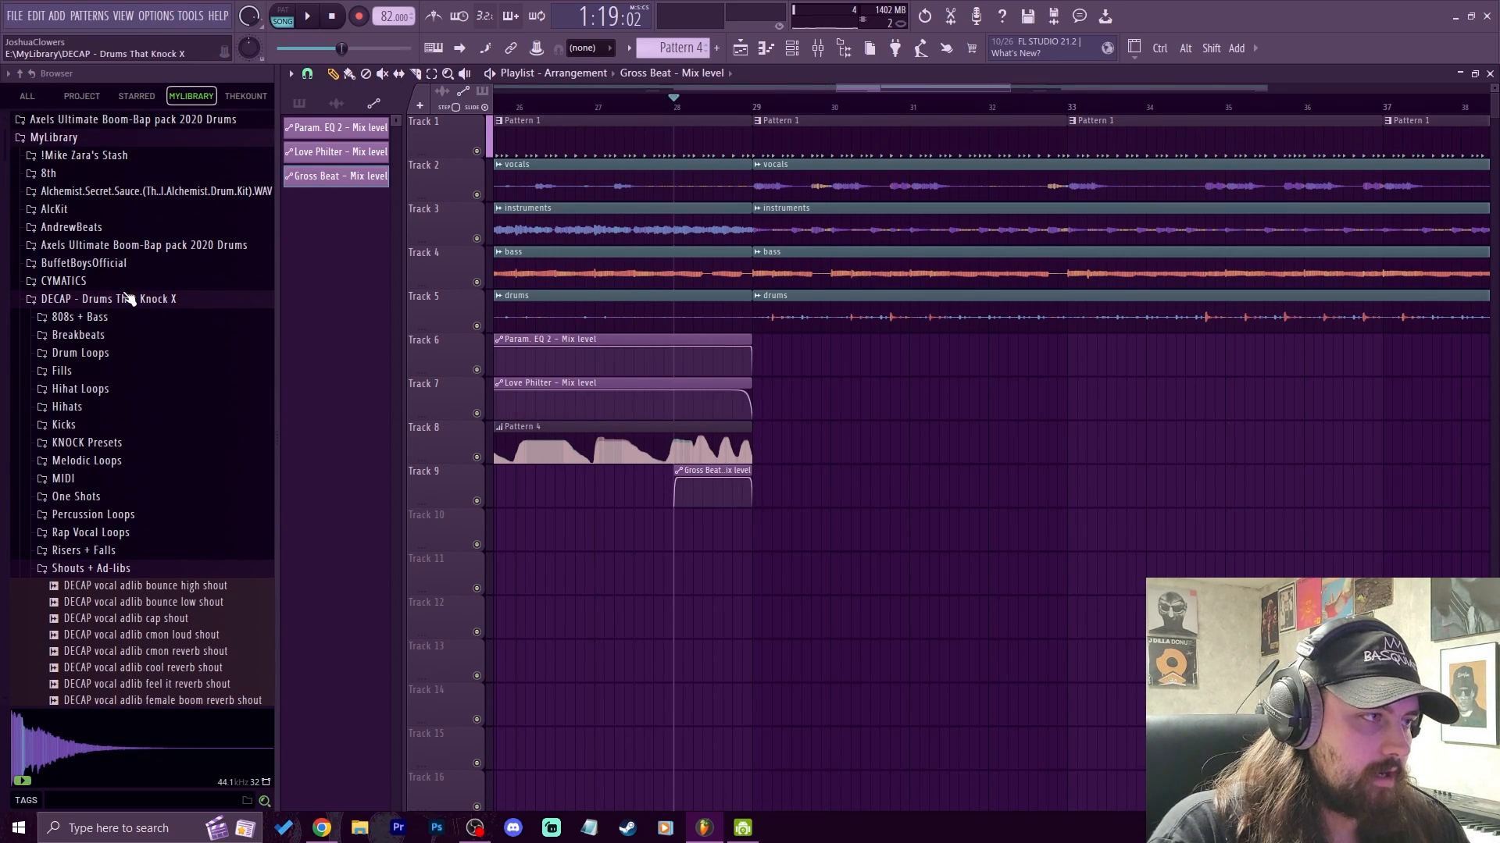
pyautogui.click(127, 298)
pyautogui.click(156, 390)
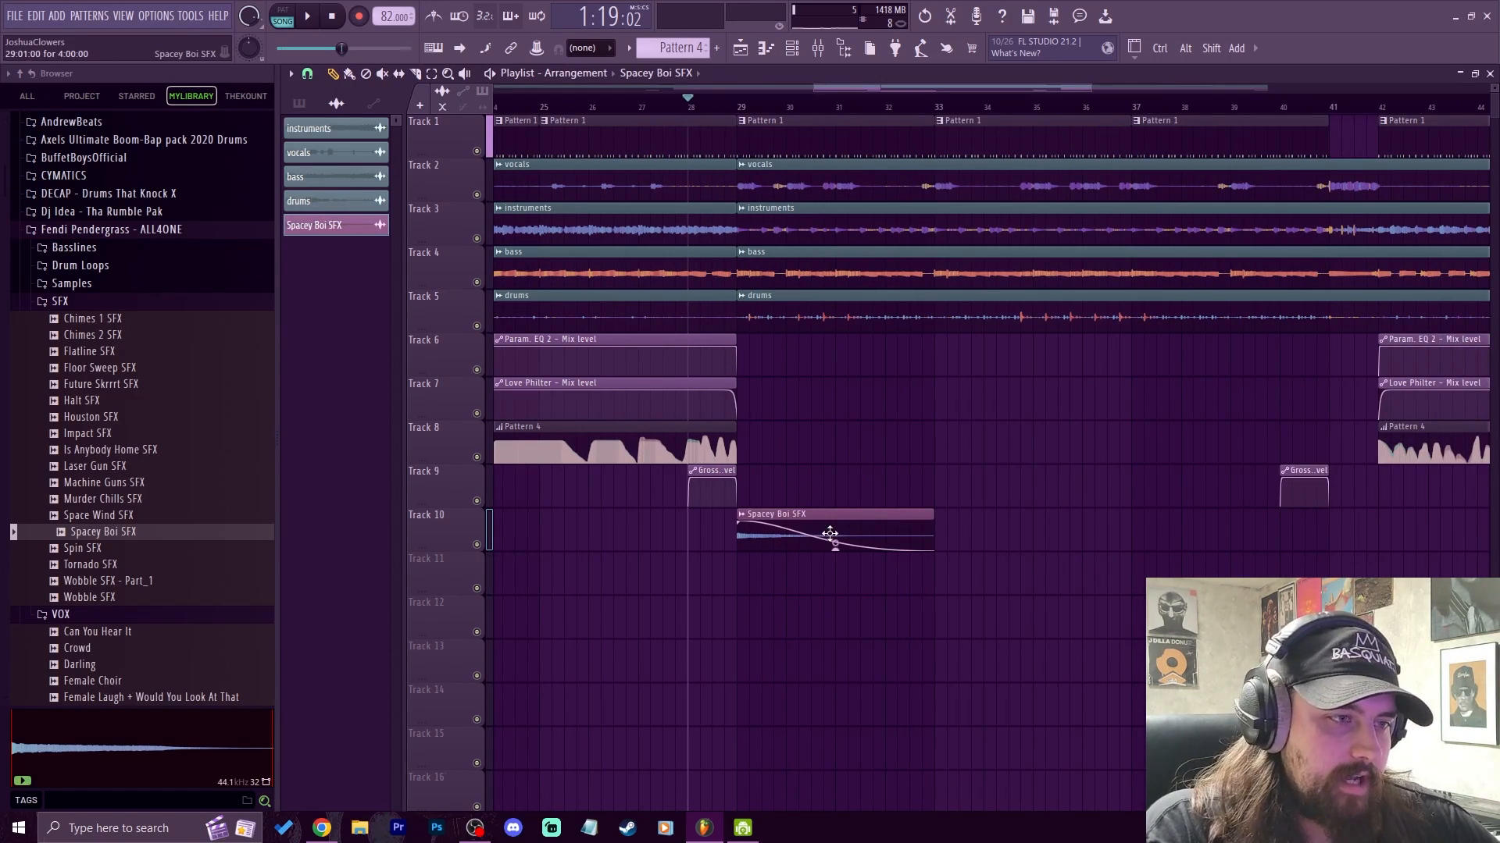
pyautogui.press('space')
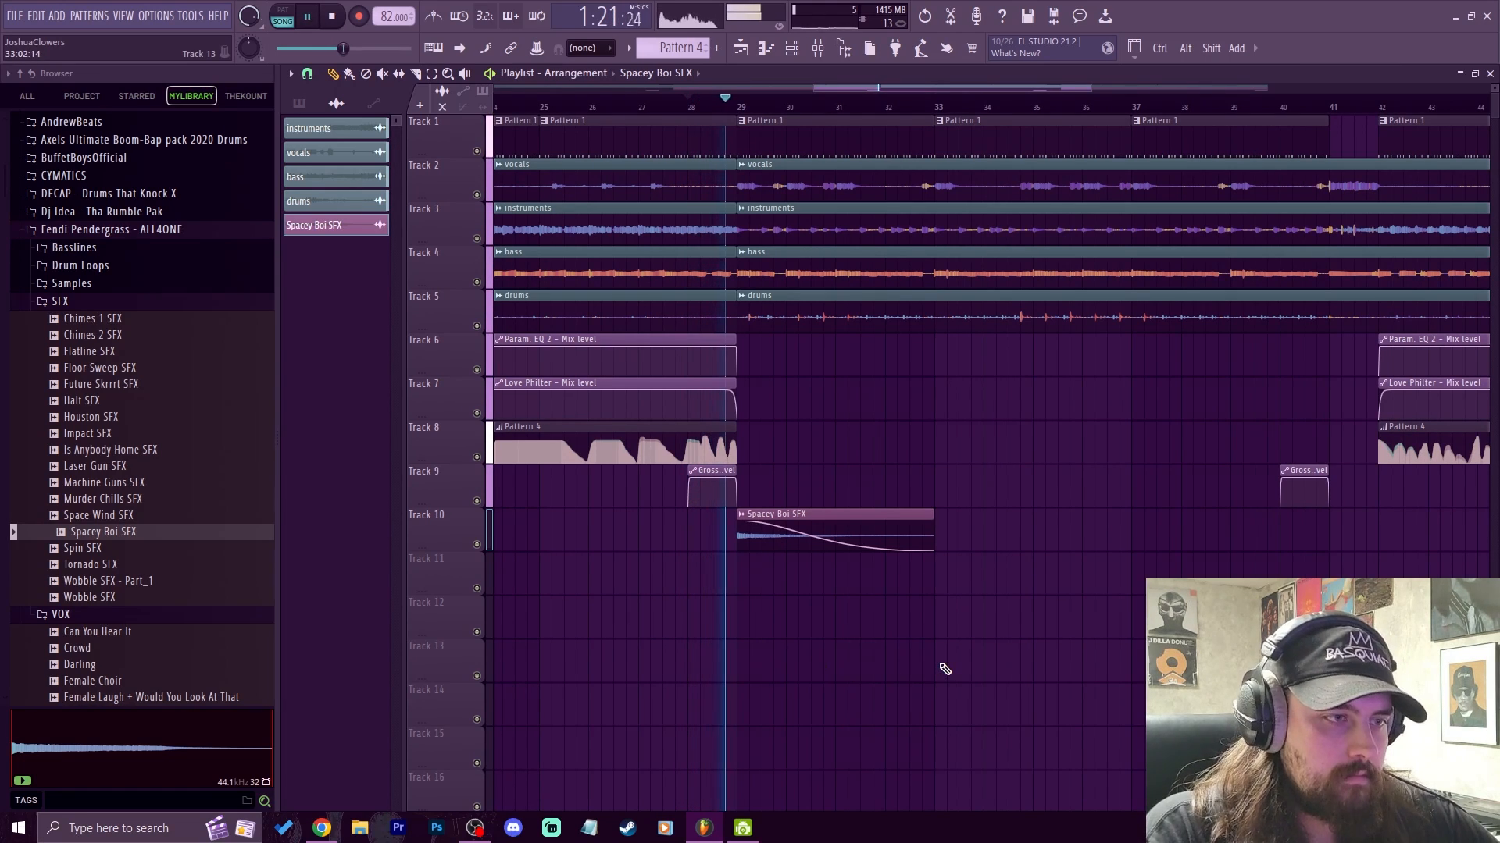
# Step: Insert Fruity Parametric EQ 2 on the GRIMY HAT track, lowering the highs by about 2.7 dB and cutting the low end
pyautogui.scroll(-3, 812, 109)
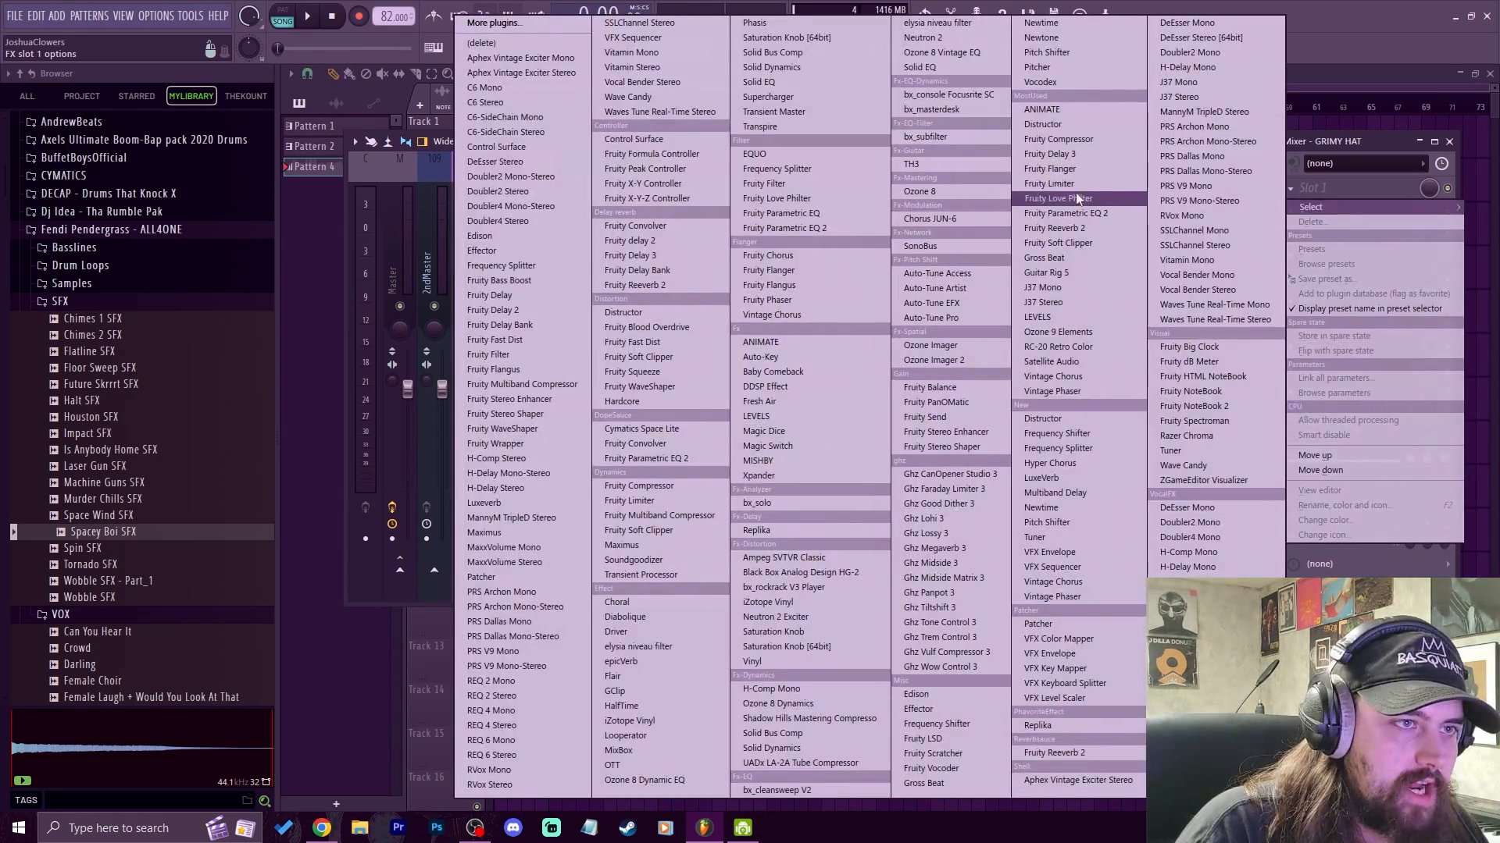
pyautogui.click(1074, 214)
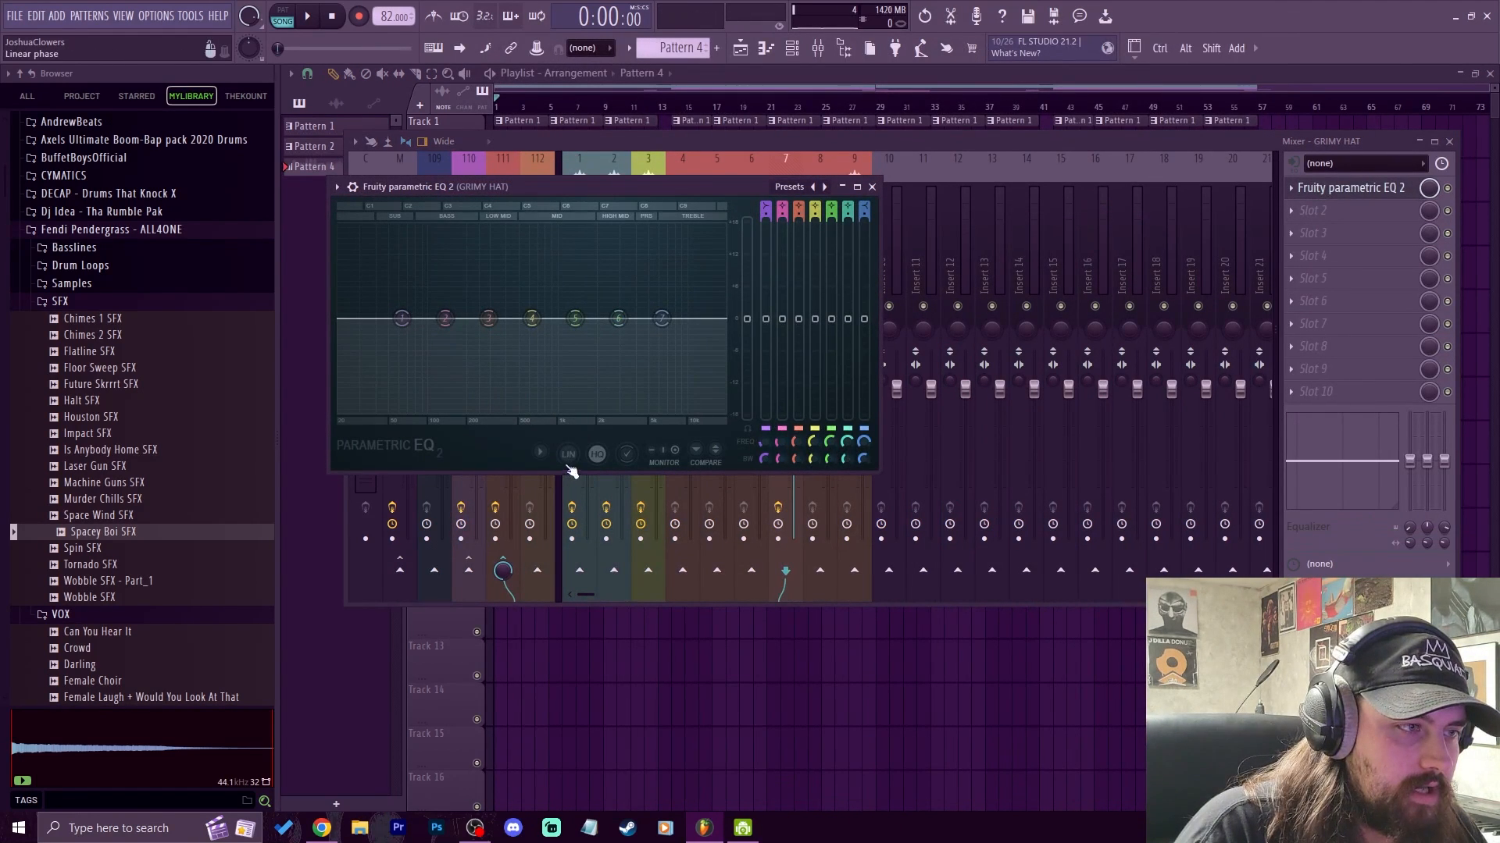
pyautogui.moveTo(617, 318); pyautogui.dragTo(684, 334)
pyautogui.press('space')
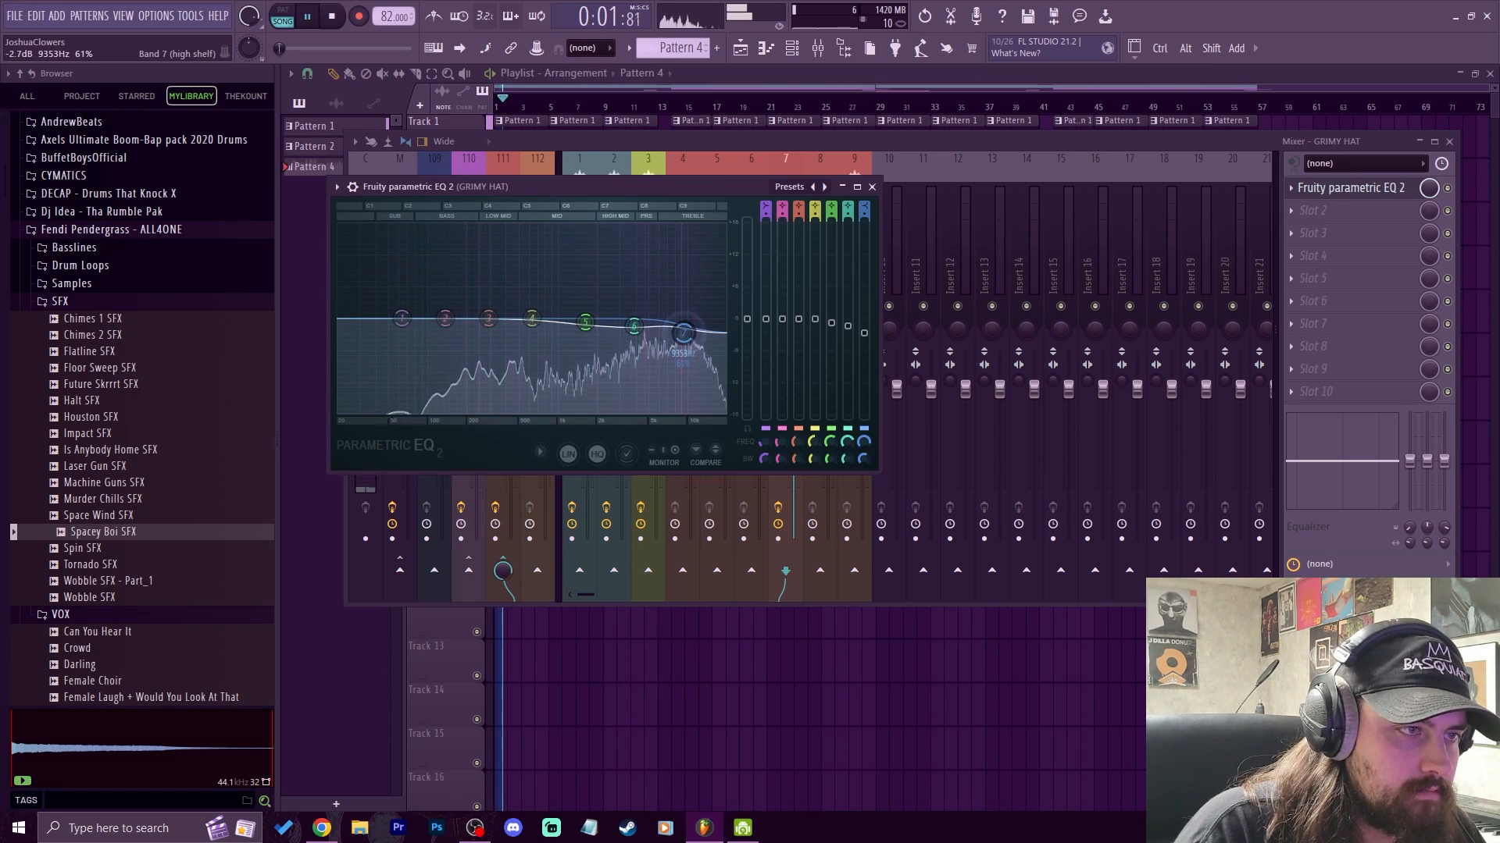
pyautogui.moveTo(402, 318); pyautogui.dragTo(445, 411)
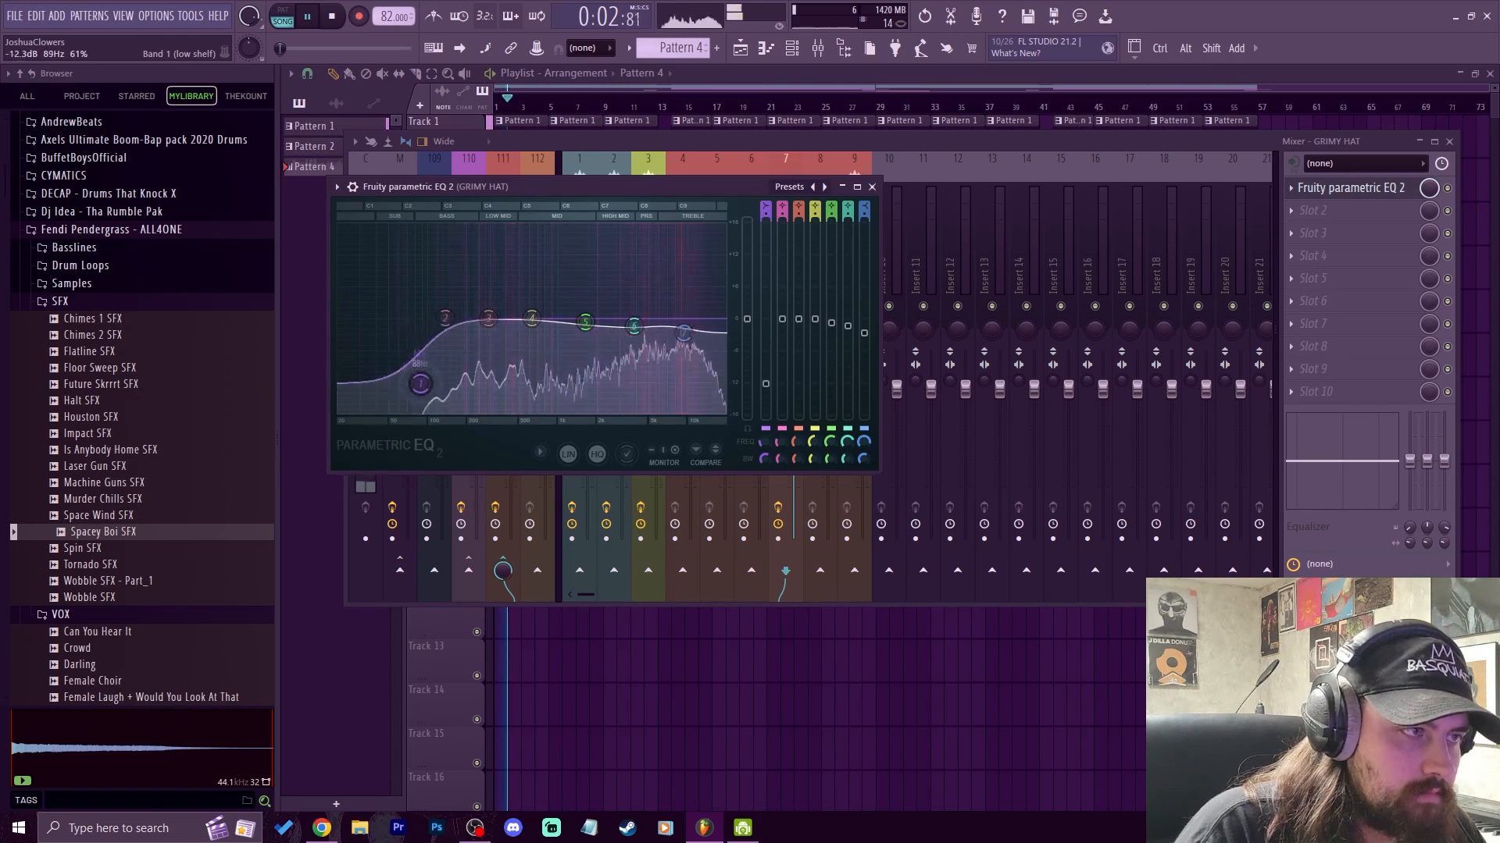
pyautogui.click(871, 188)
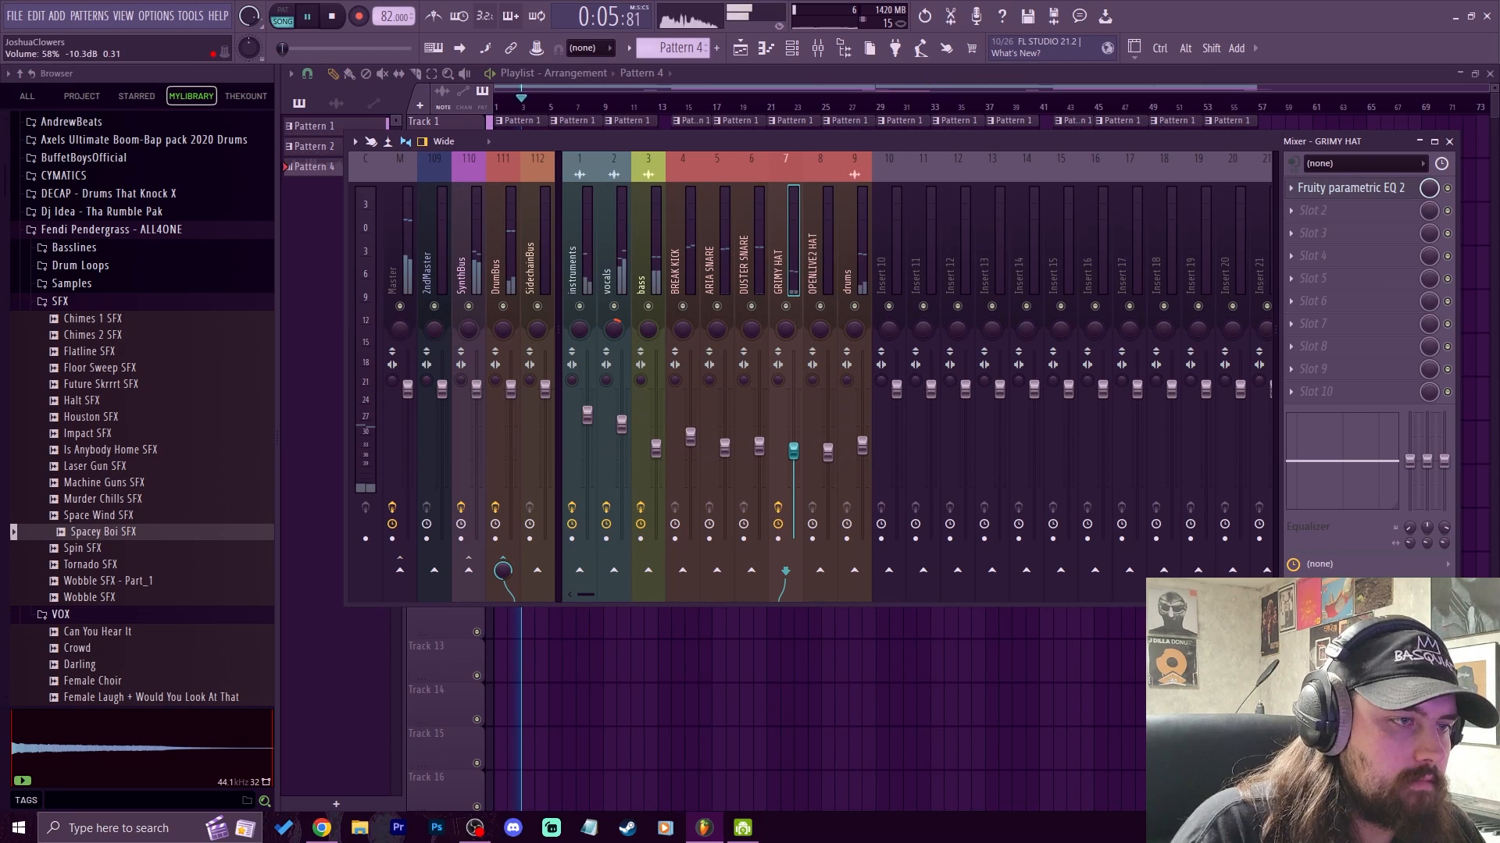
# Step: Adjust the ARIA SNARE track's volume to about 63% (-9.1 dB) during playback
pyautogui.click(759, 449)
pyautogui.moveTo(724, 448); pyautogui.dragTo(724, 445)
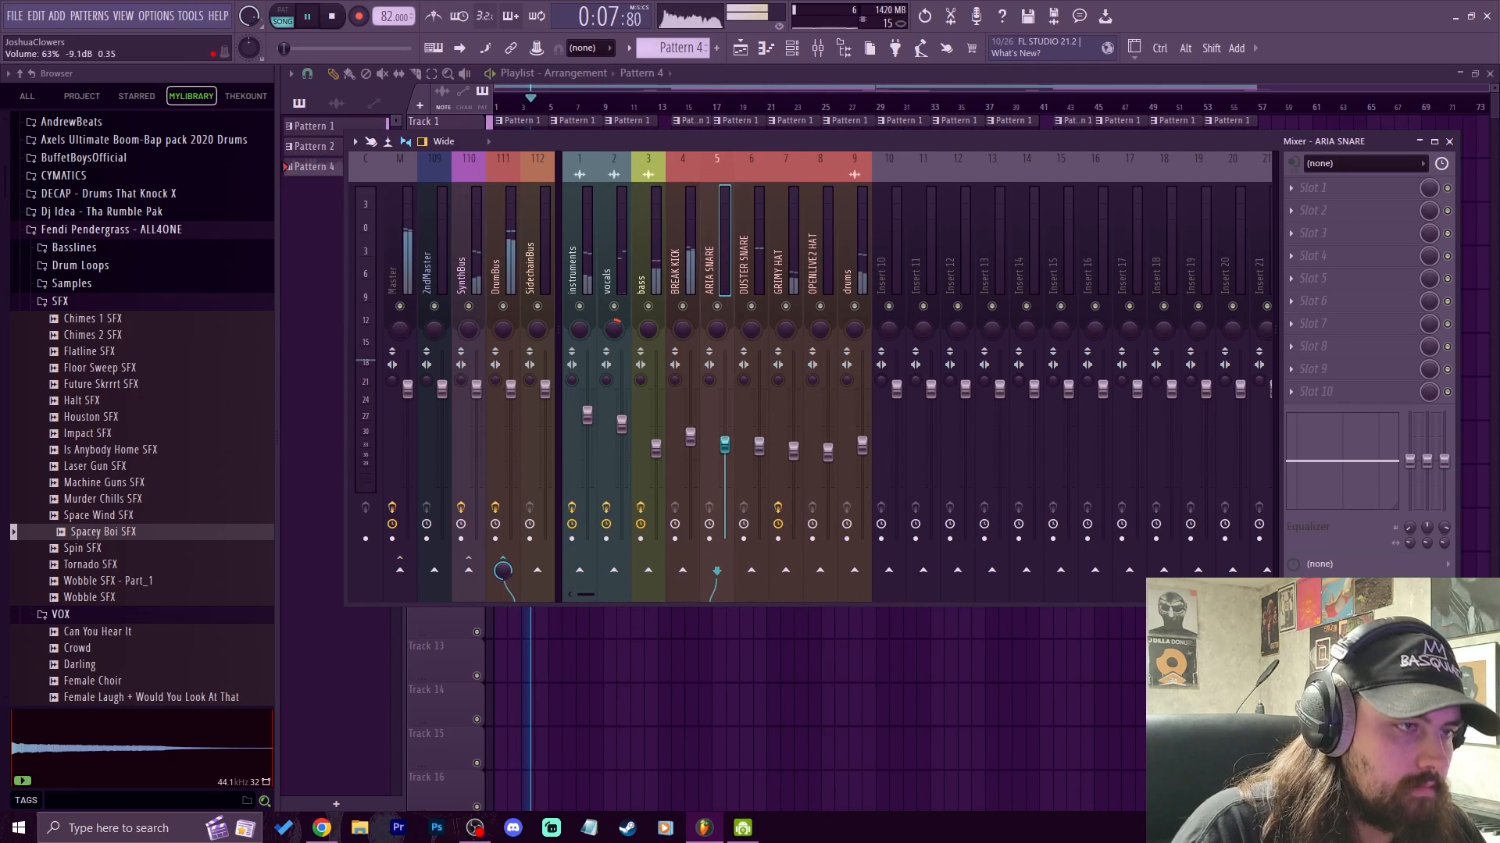
# Step: Fine-tune the bass track's volume to about 63% (-9.0 dB) and stop playback
pyautogui.click(656, 445)
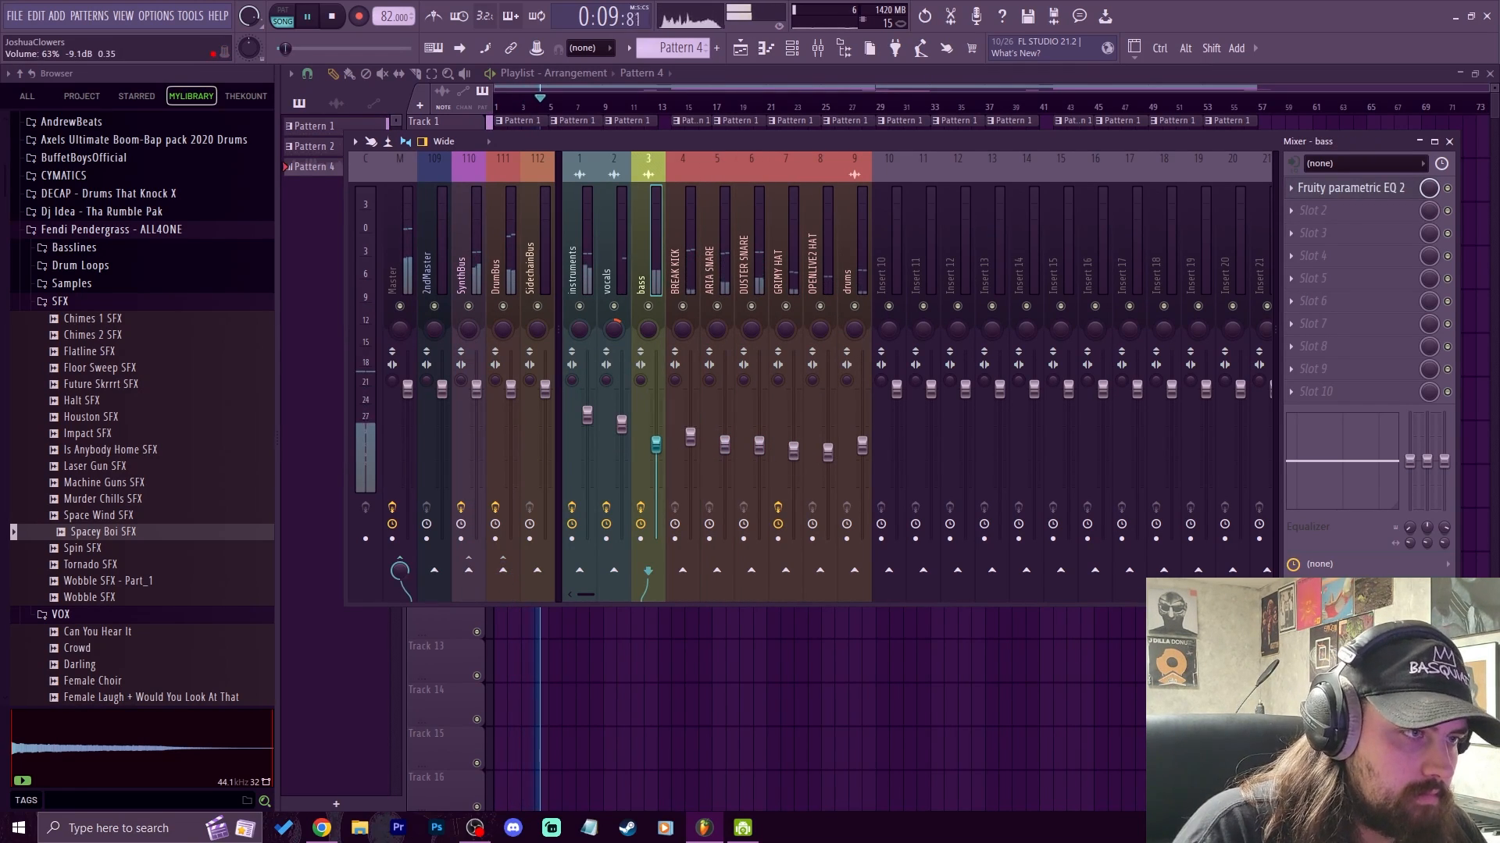
pyautogui.moveTo(656, 445); pyautogui.dragTo(656, 444)
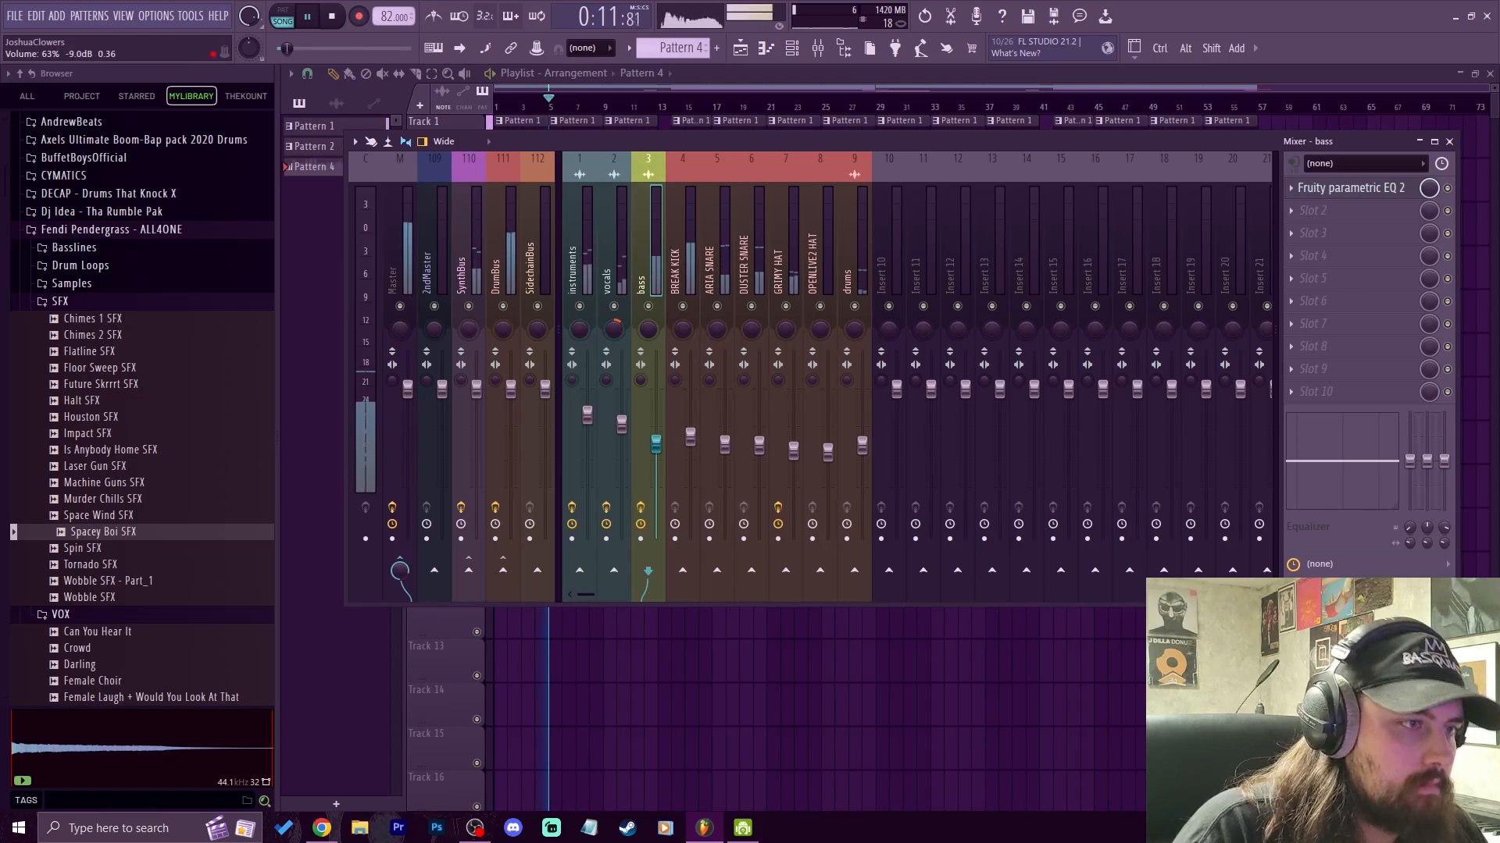
pyautogui.click(499, 253)
pyautogui.press('space')
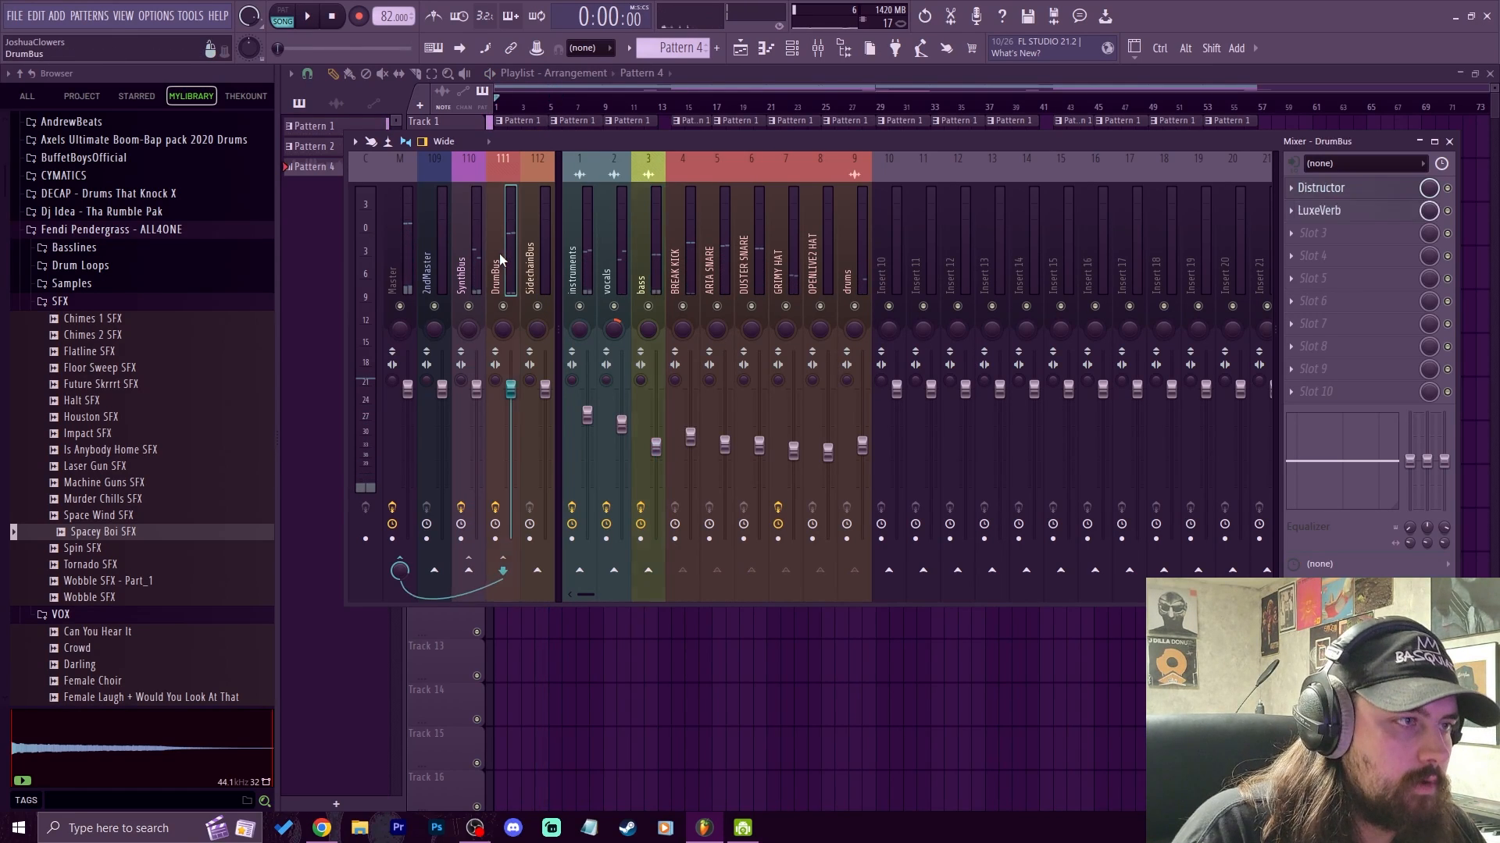
# Step: Sidechain the DrumBus to the SidechainBus, keeping its send to the Master
pyautogui.click(539, 256)
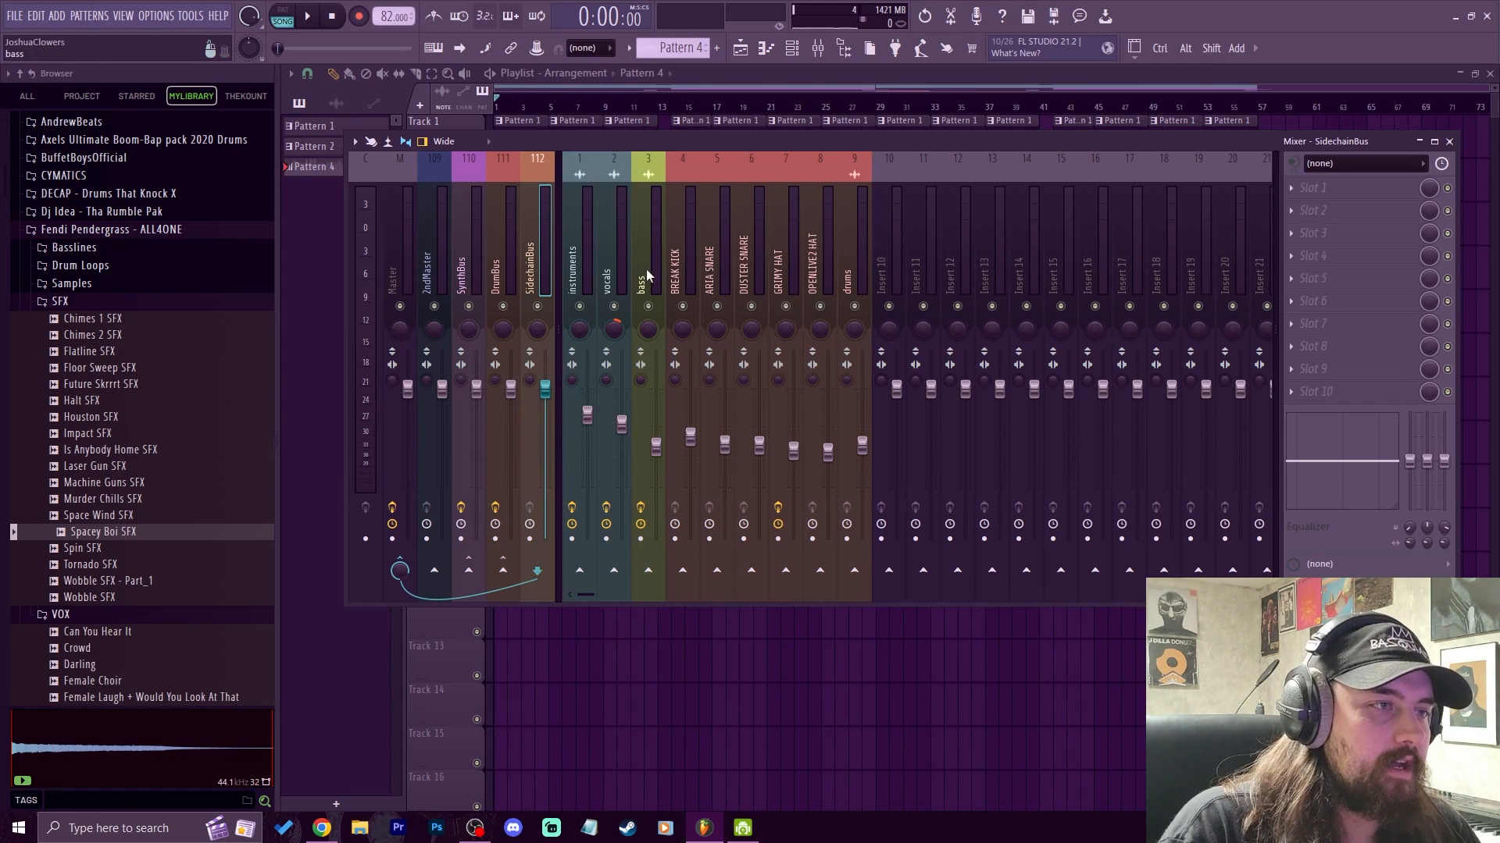
pyautogui.click(679, 268)
pyautogui.click(500, 264)
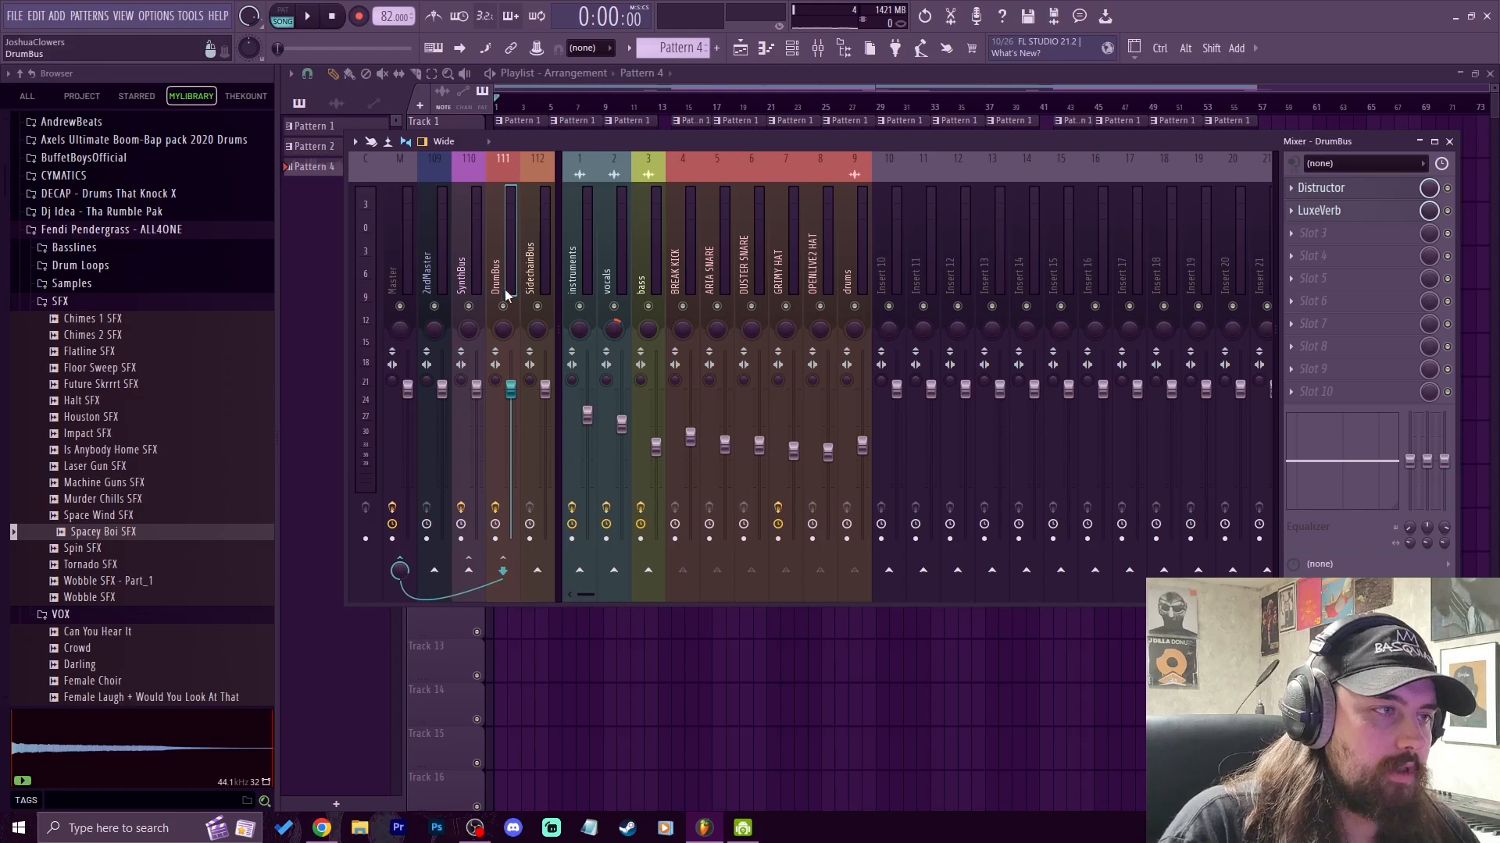
pyautogui.rightClick(537, 571)
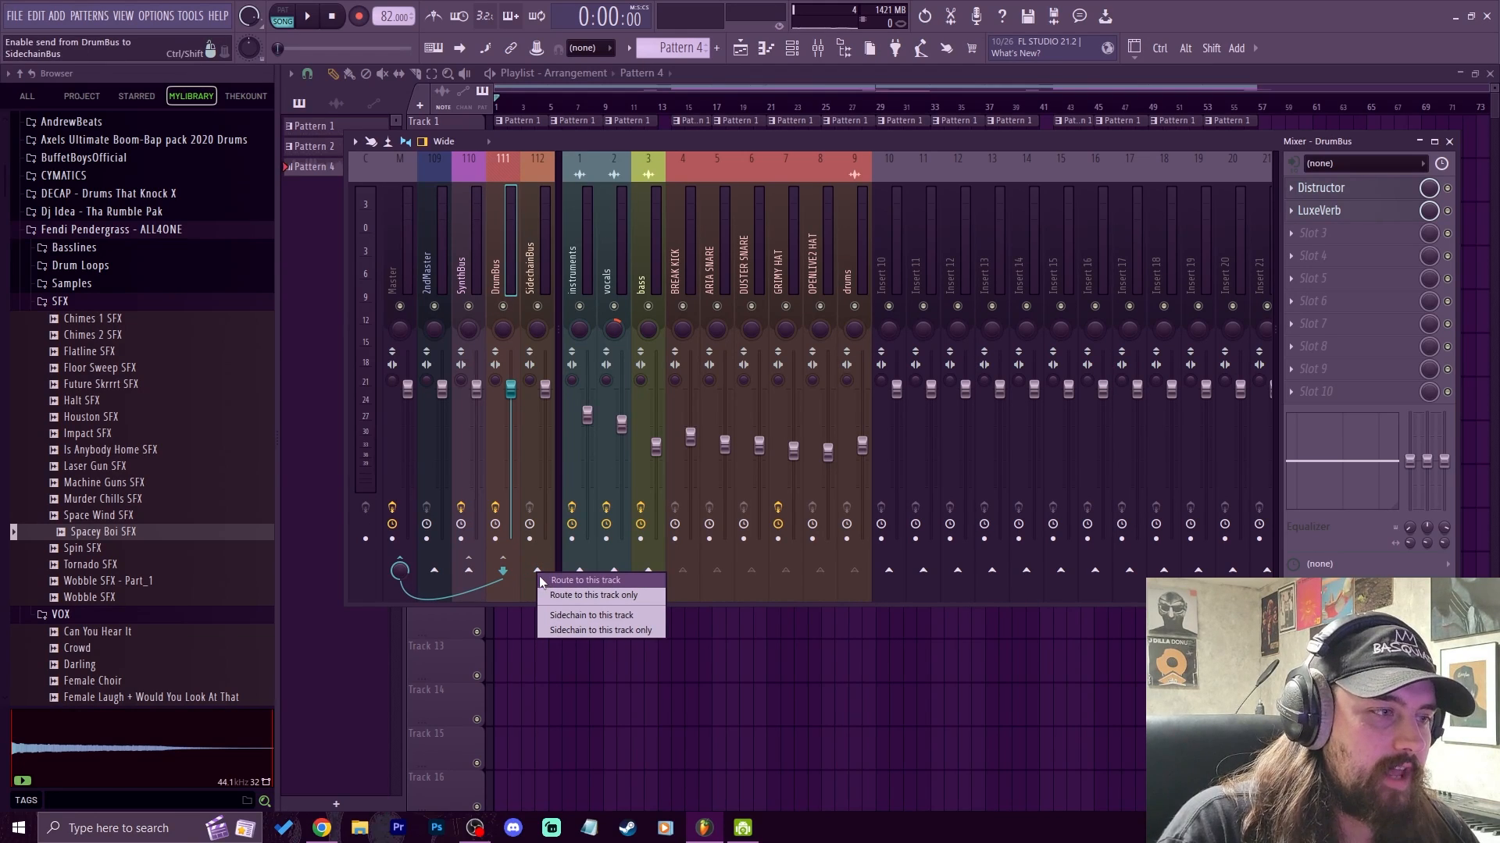
pyautogui.click(612, 621)
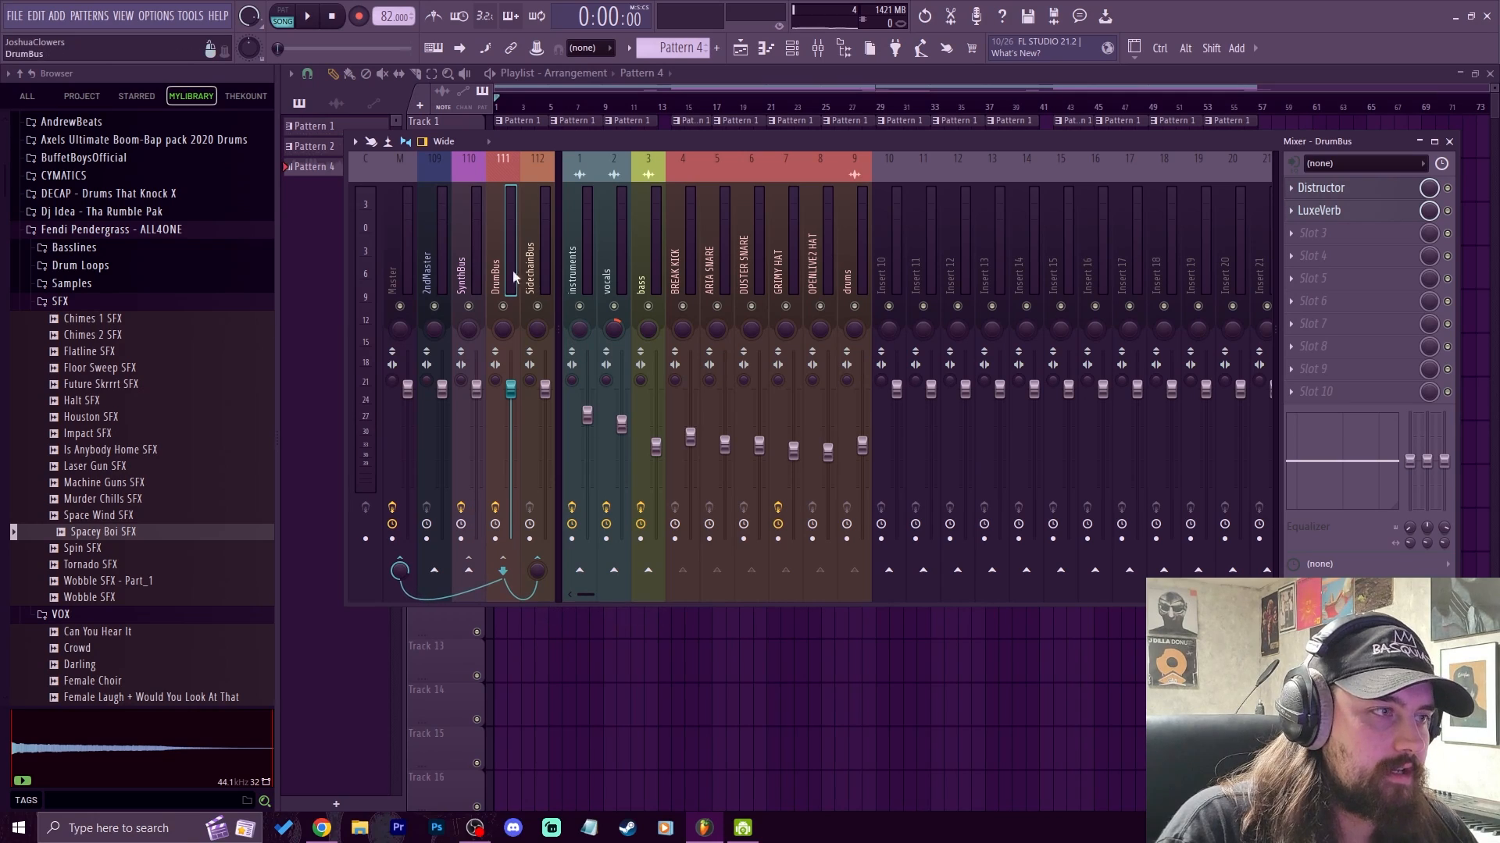
# Step: Route the SynthBus and the bass track only to the SidechainBus, and check the sends of all three sources
pyautogui.press('Left')
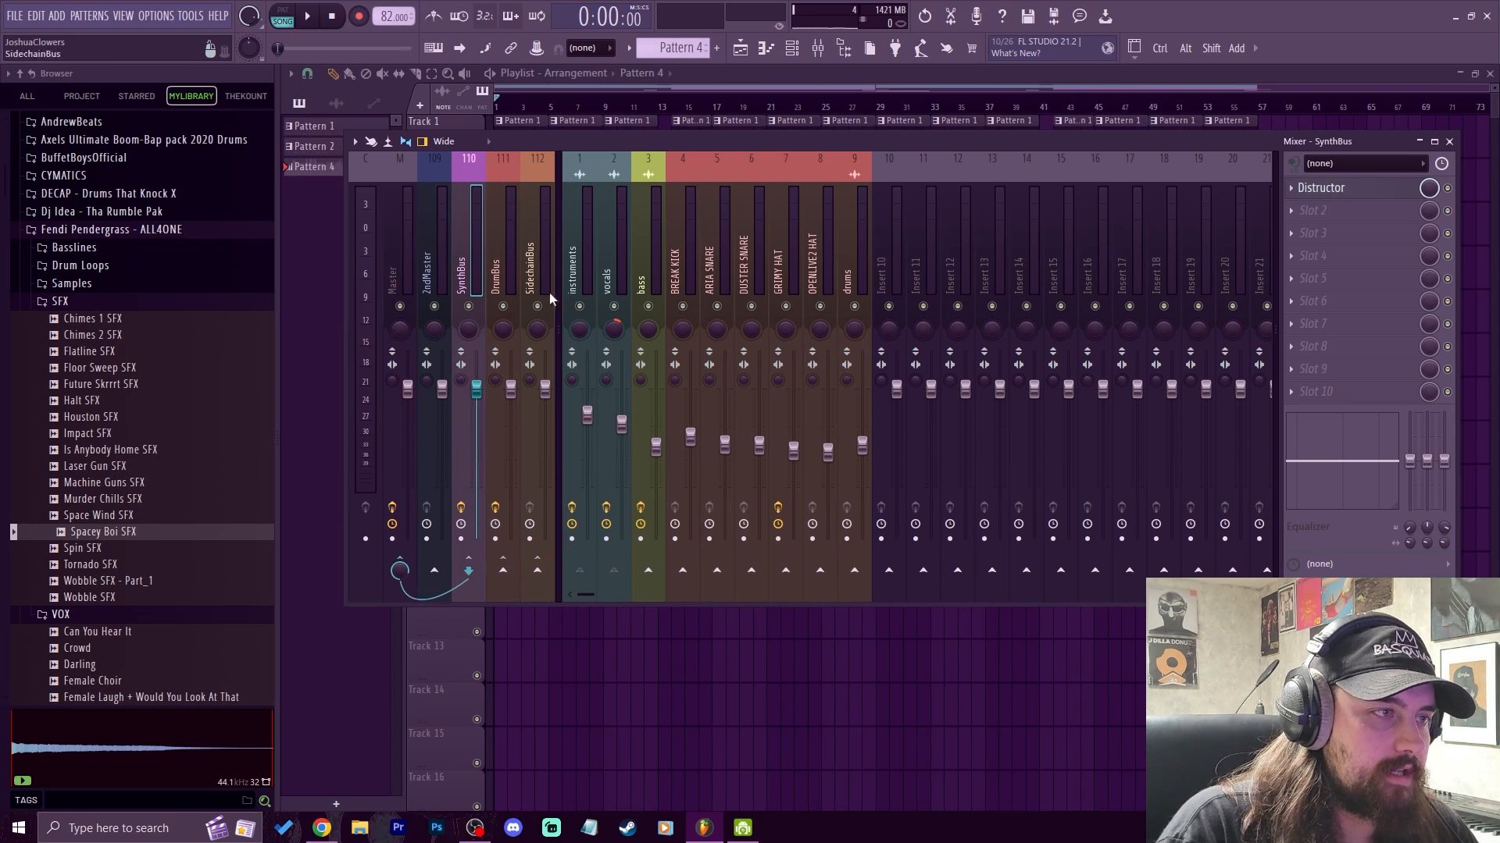
pyautogui.rightClick(543, 574)
pyautogui.click(598, 591)
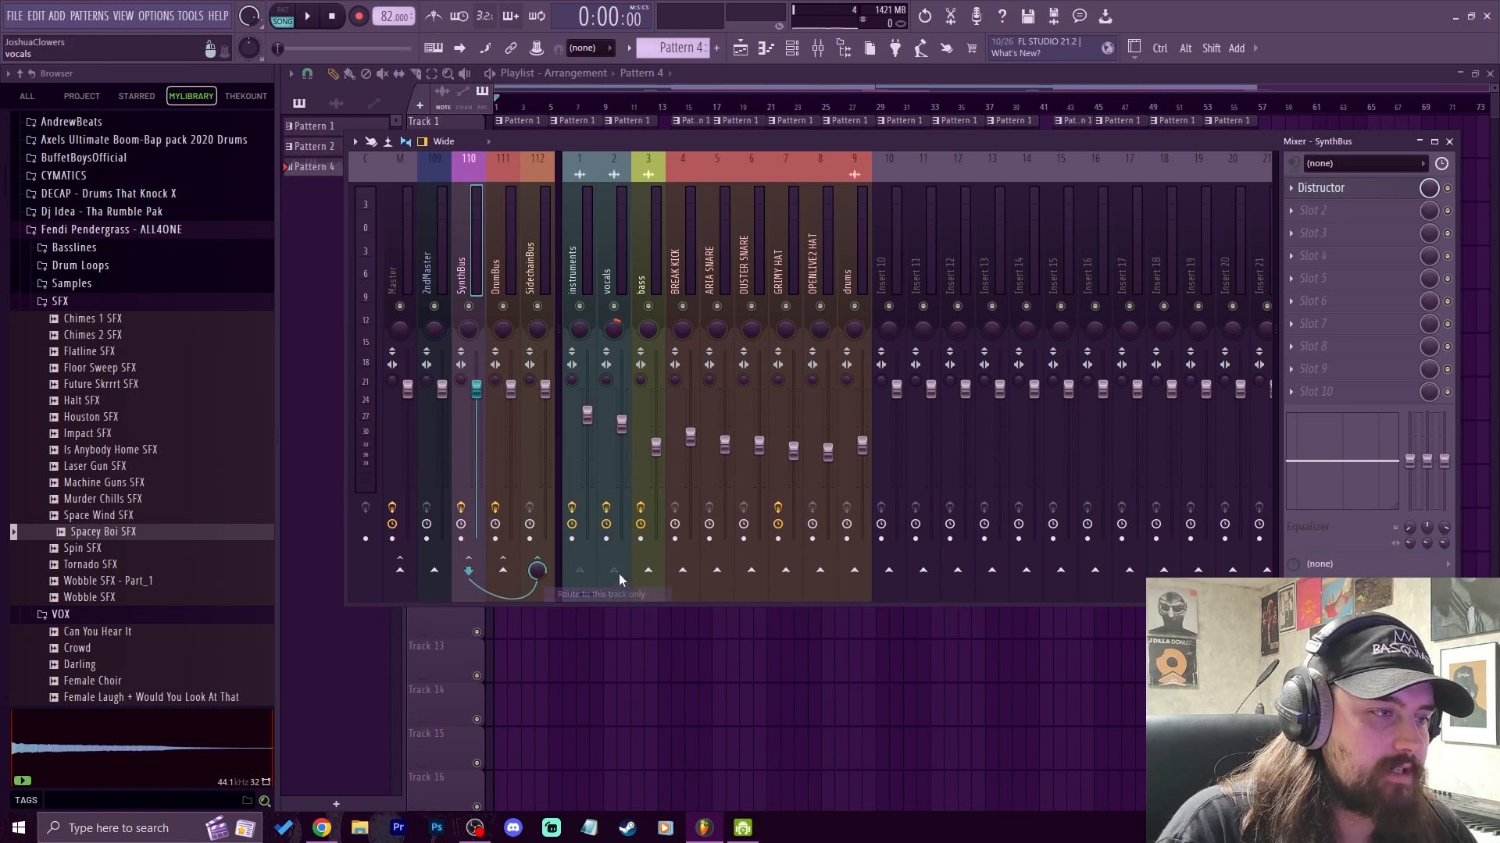
pyautogui.click(645, 289)
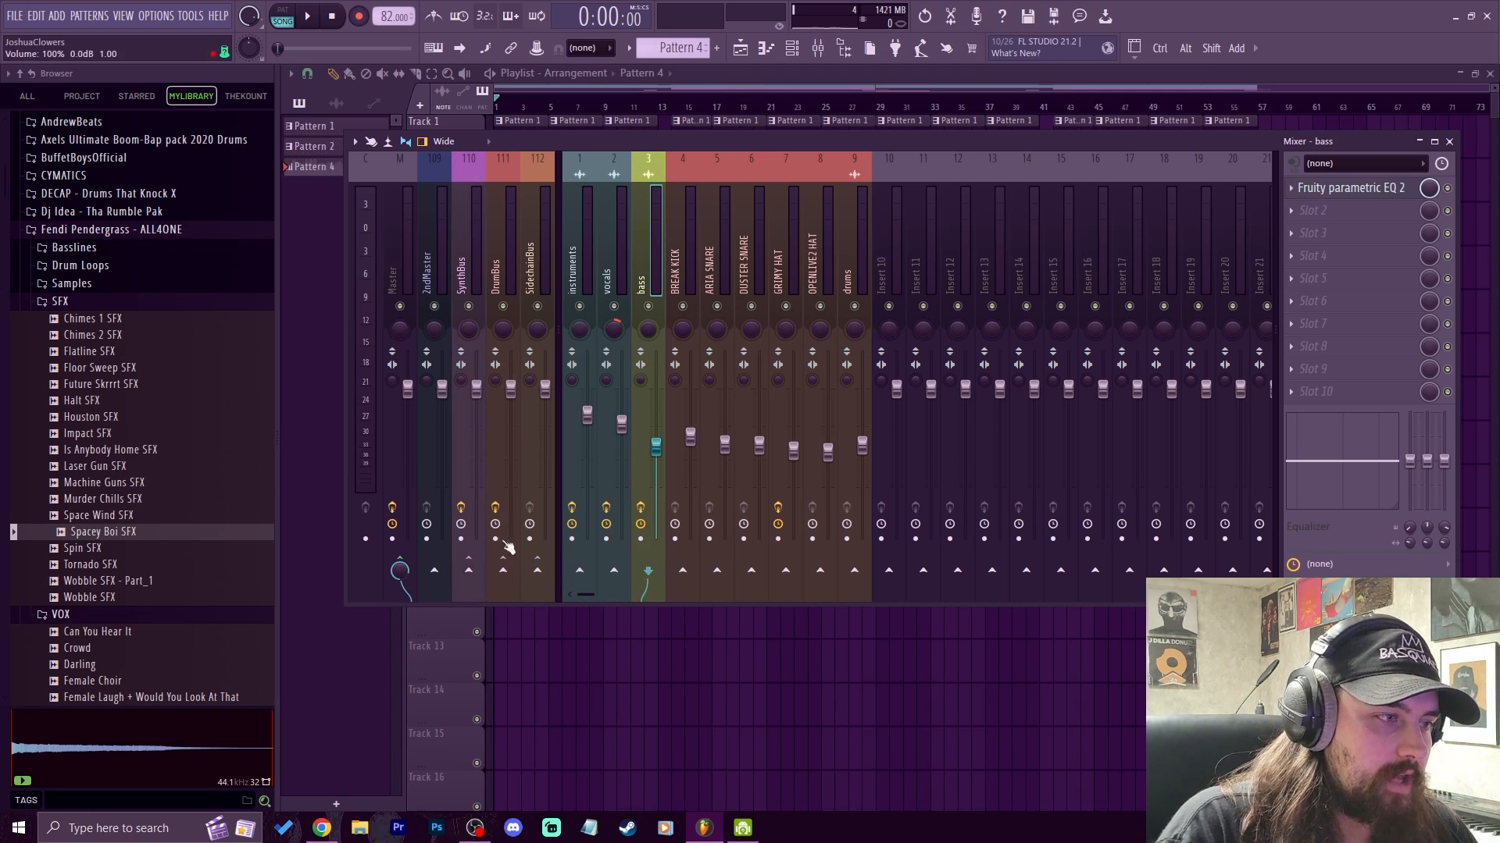
pyautogui.rightClick(545, 582)
pyautogui.click(597, 600)
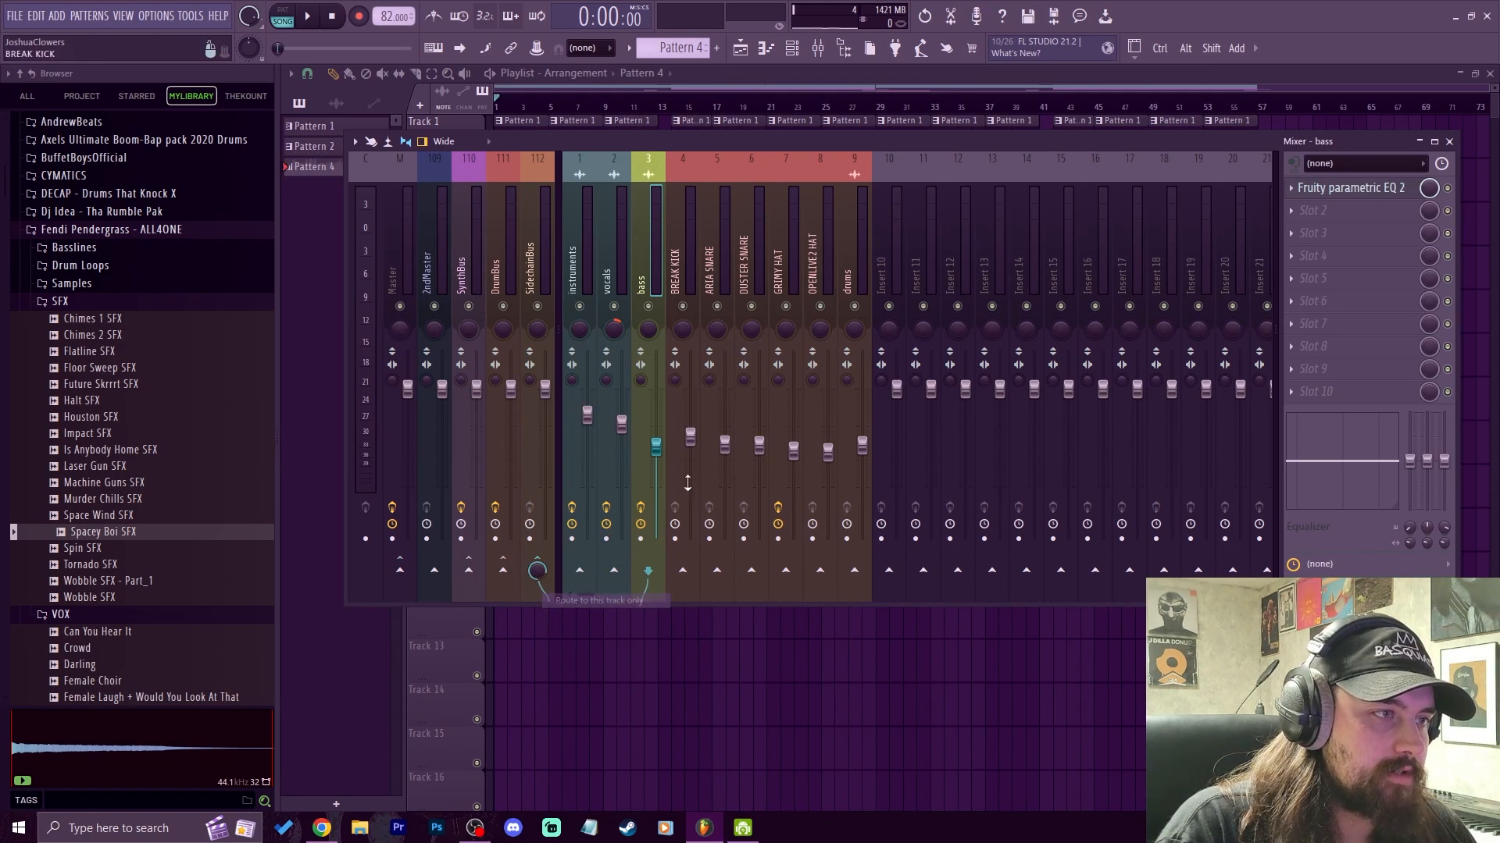
pyautogui.click(506, 266)
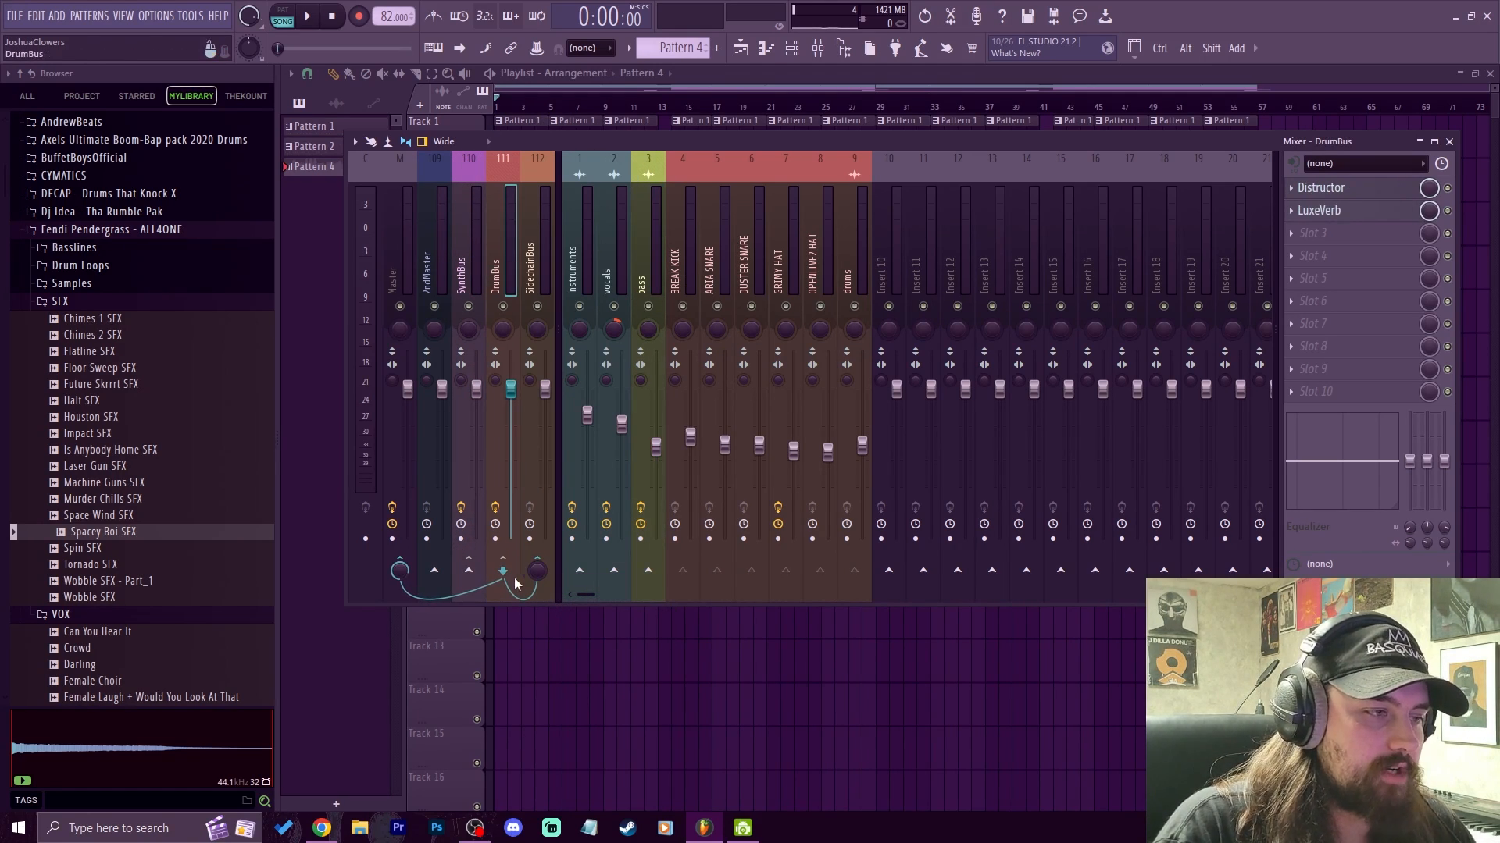
pyautogui.click(465, 256)
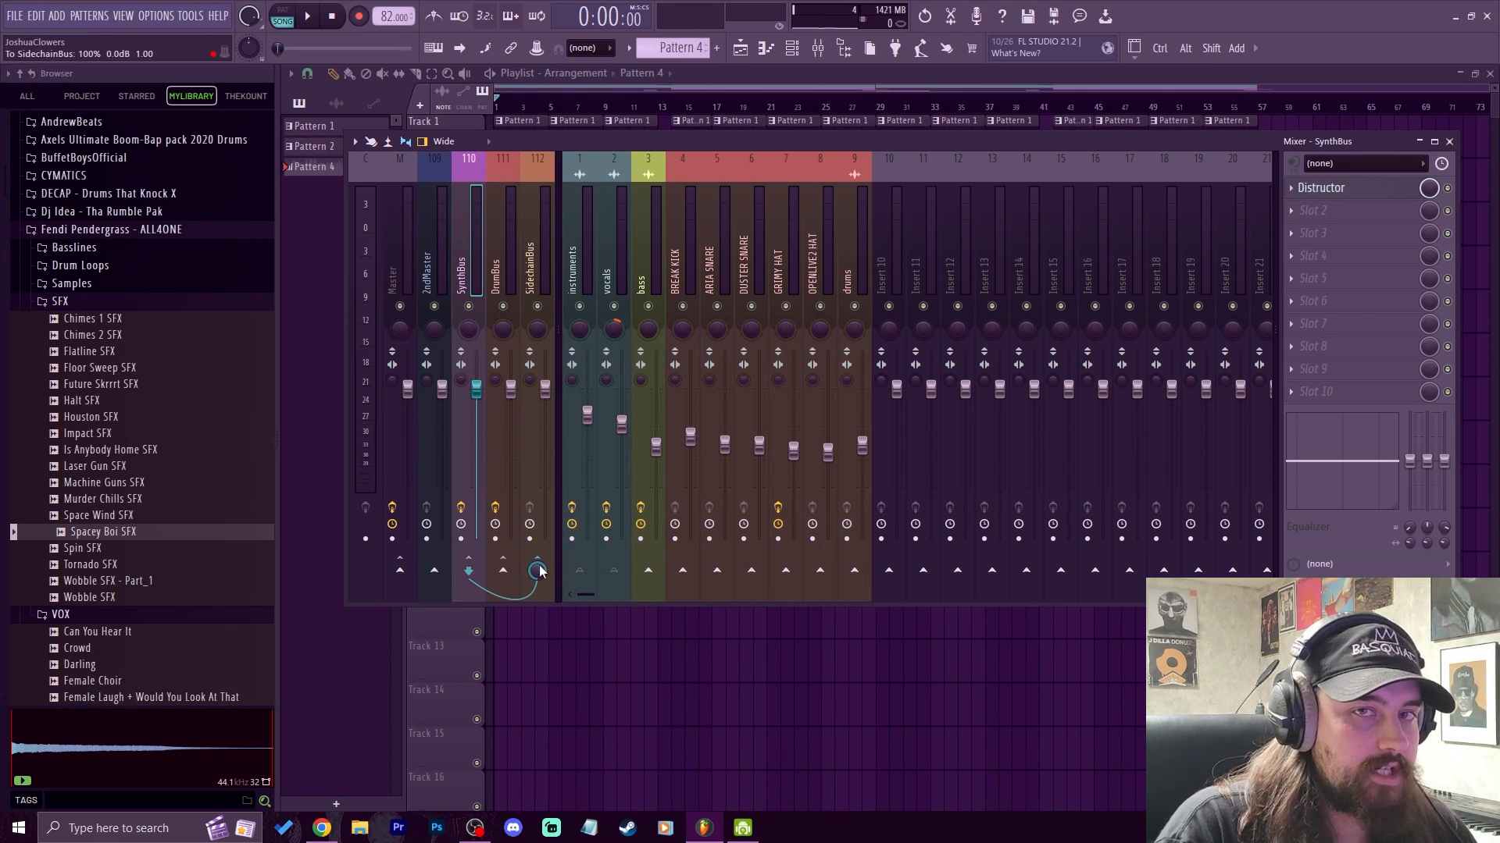
pyautogui.click(653, 275)
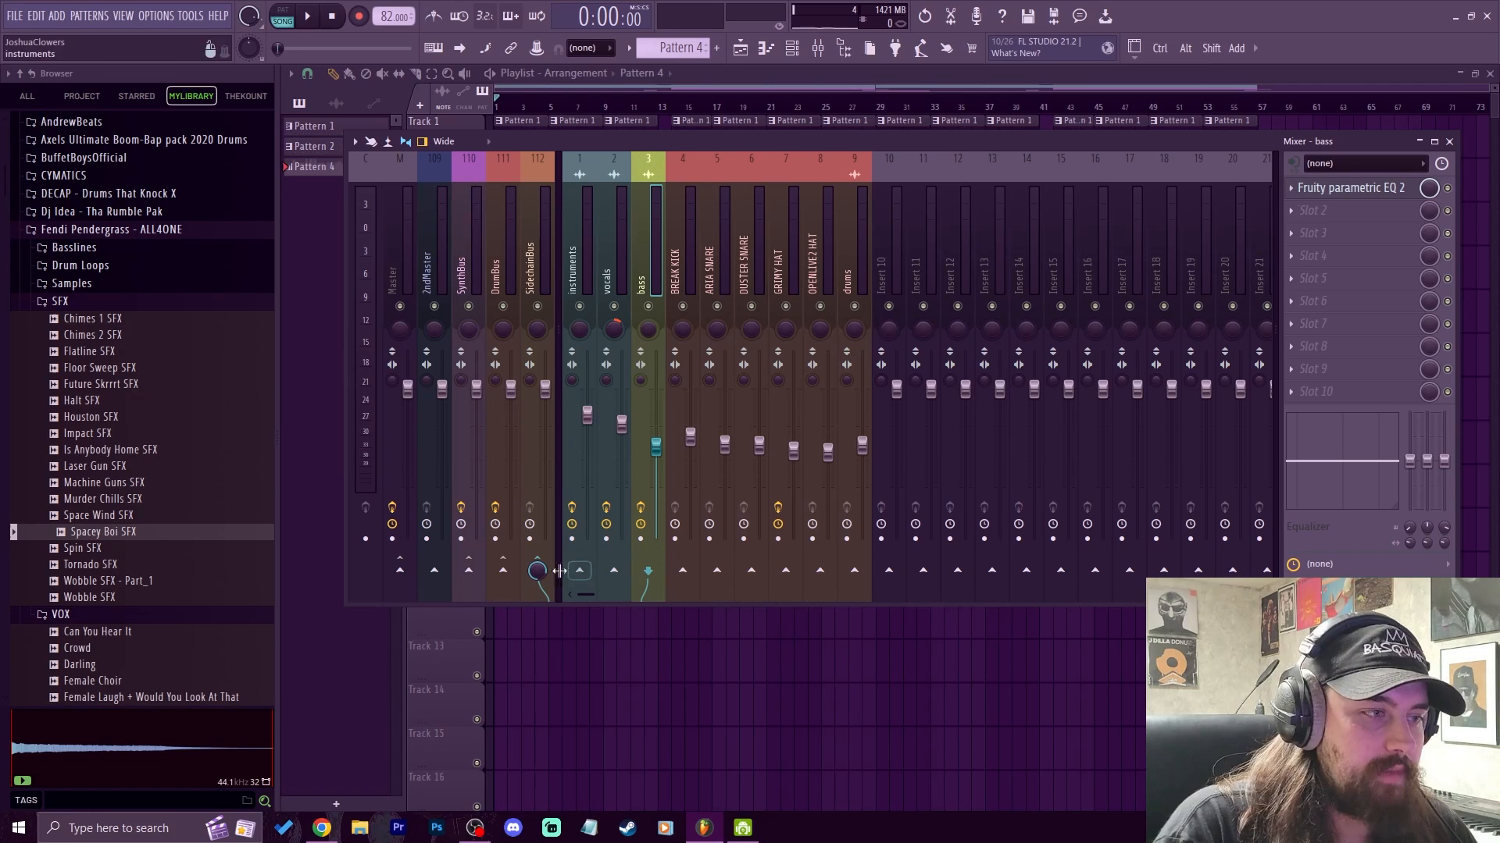
# Step: Insert Fruity Limiter on the SidechainBus in compressor mode with its sidechain input set to 3
pyautogui.click(544, 264)
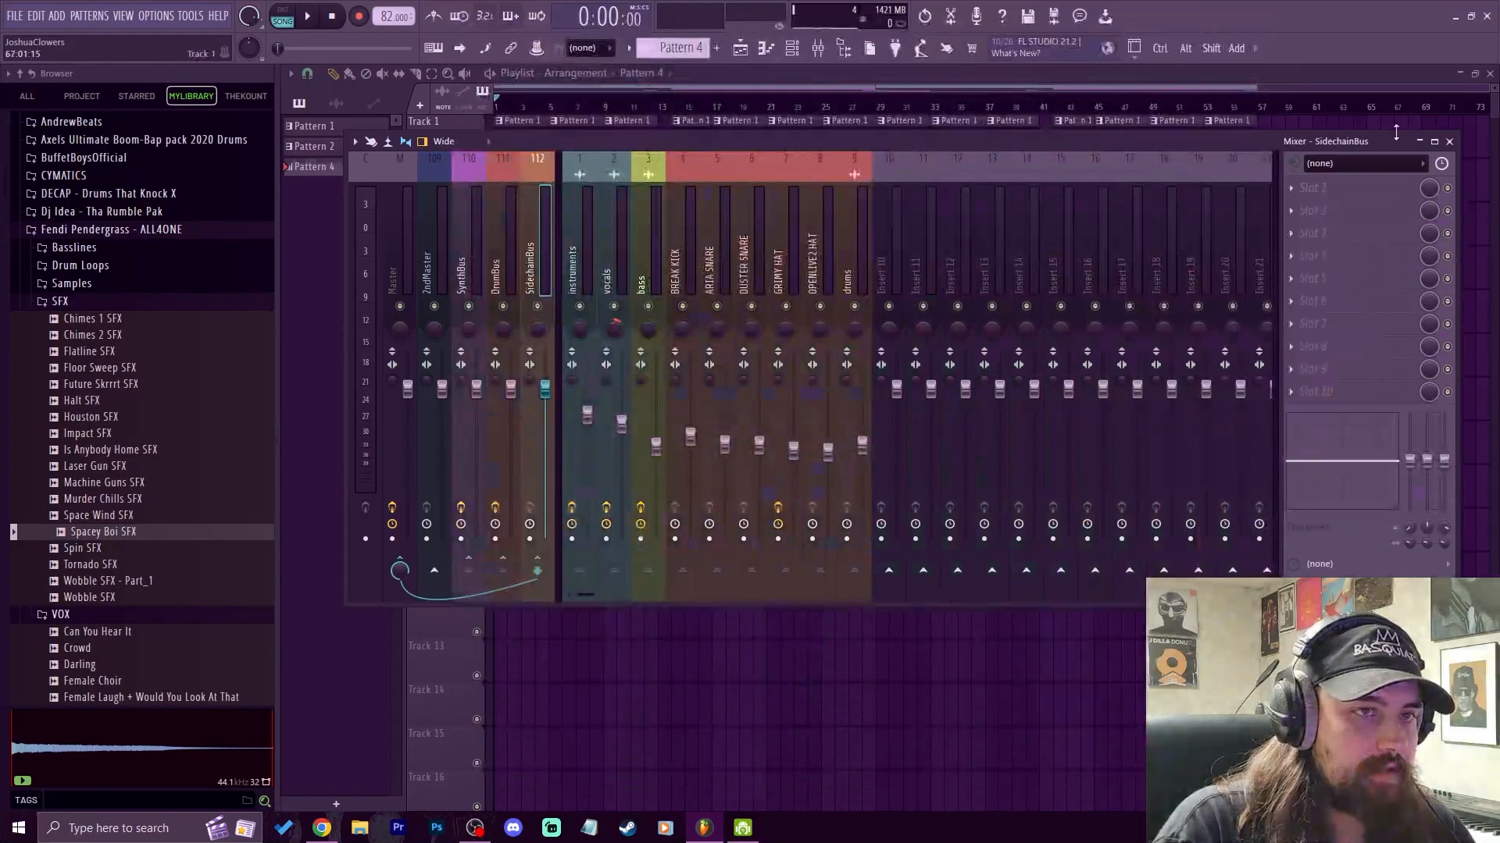
pyautogui.moveTo(1383, 142); pyautogui.dragTo(746, 318)
pyautogui.click(754, 367)
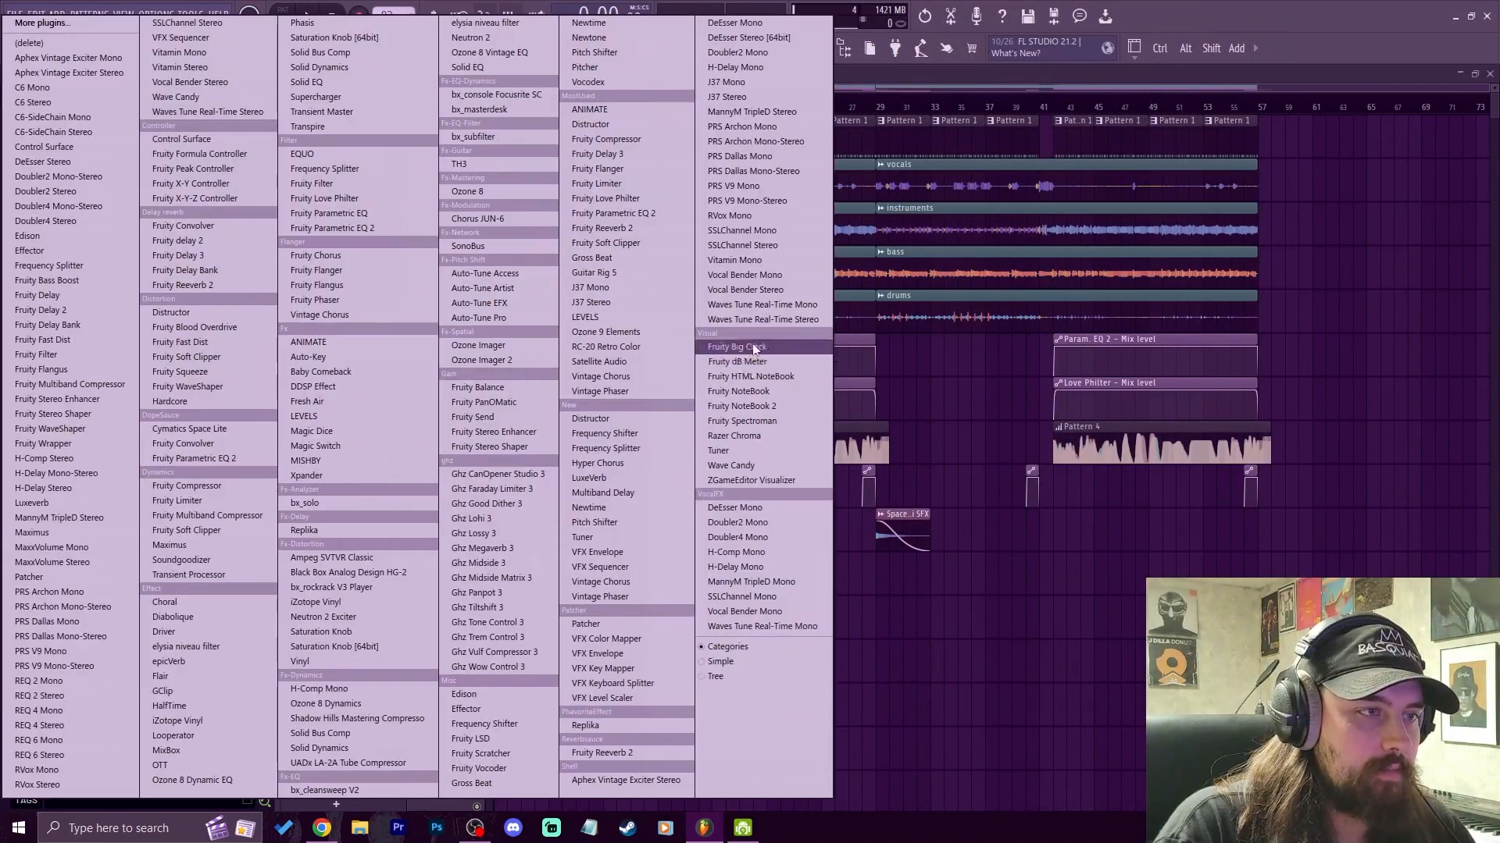
pyautogui.click(621, 181)
pyautogui.moveTo(650, 189); pyautogui.dragTo(817, 204)
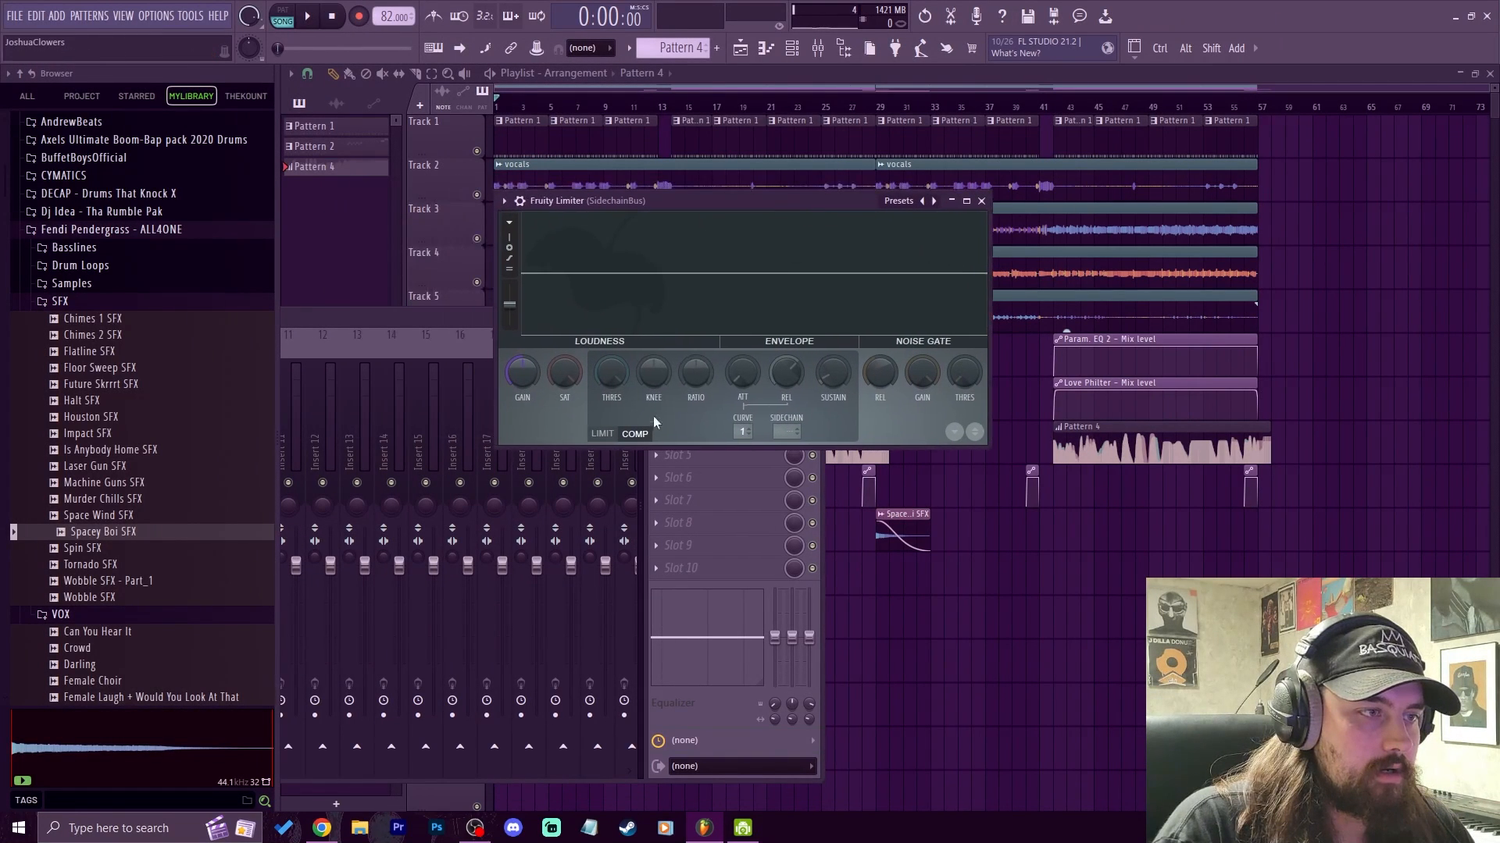
pyautogui.click(772, 432)
pyautogui.click(834, 485)
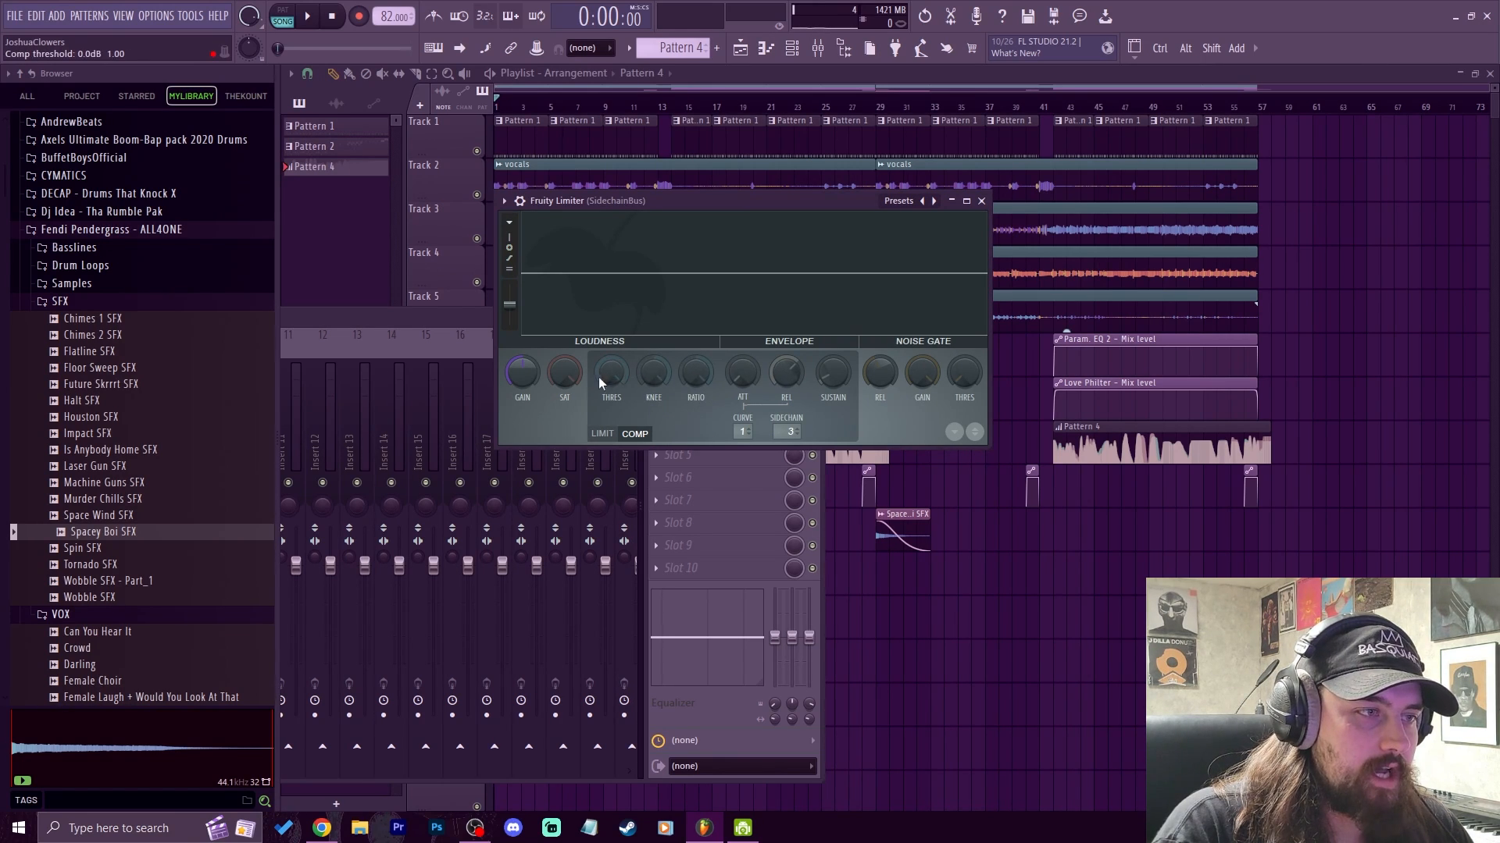
# Step: Lower the compressor threshold and raise its knee and ratio during playback so the drums duck the synths and bass
pyautogui.press('space')
pyautogui.moveTo(608, 375); pyautogui.dragTo(608, 468)
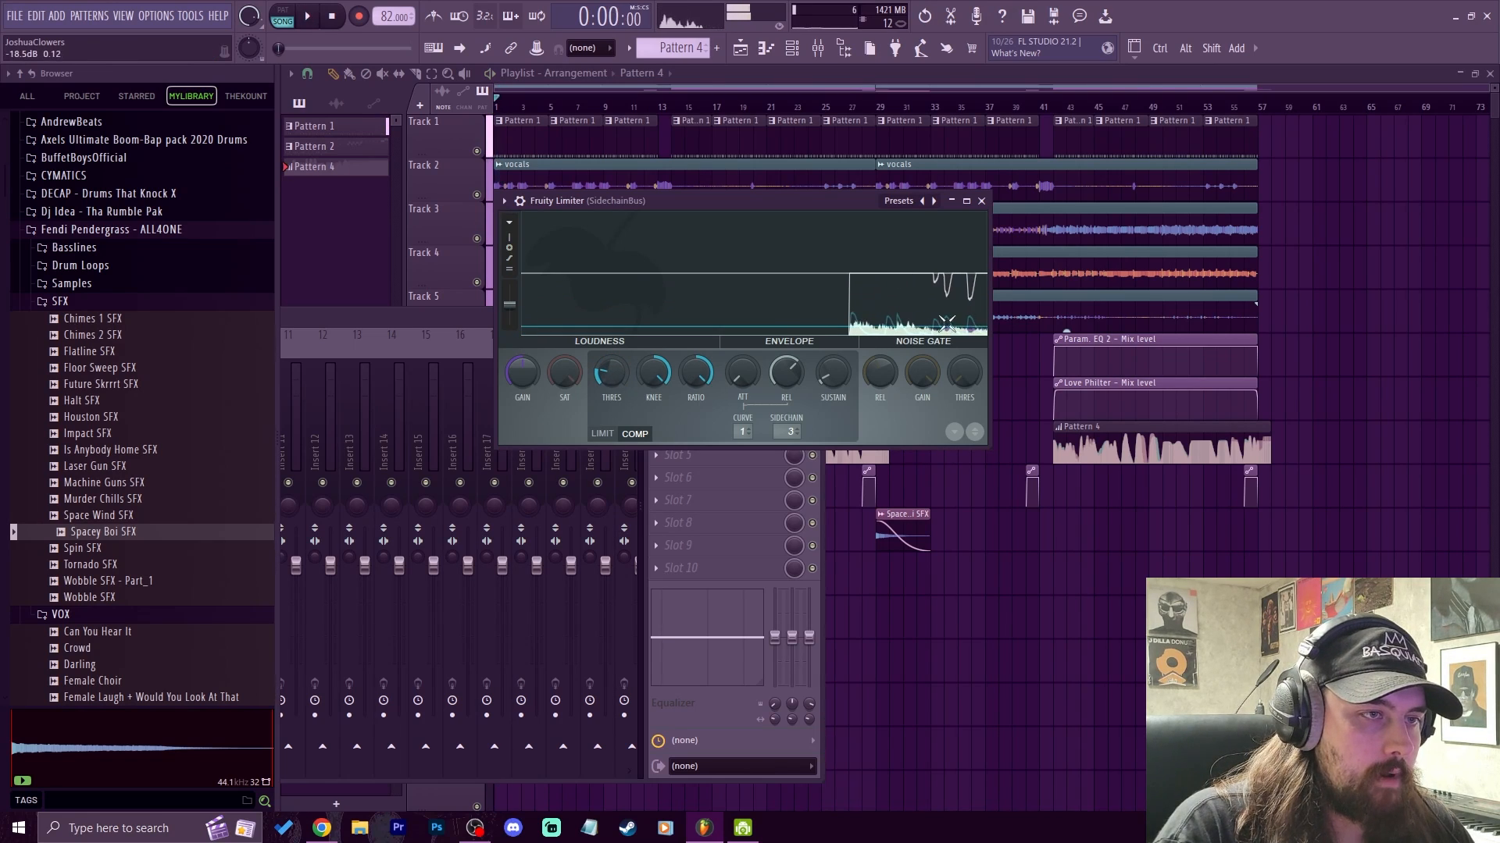
pyautogui.press('space')
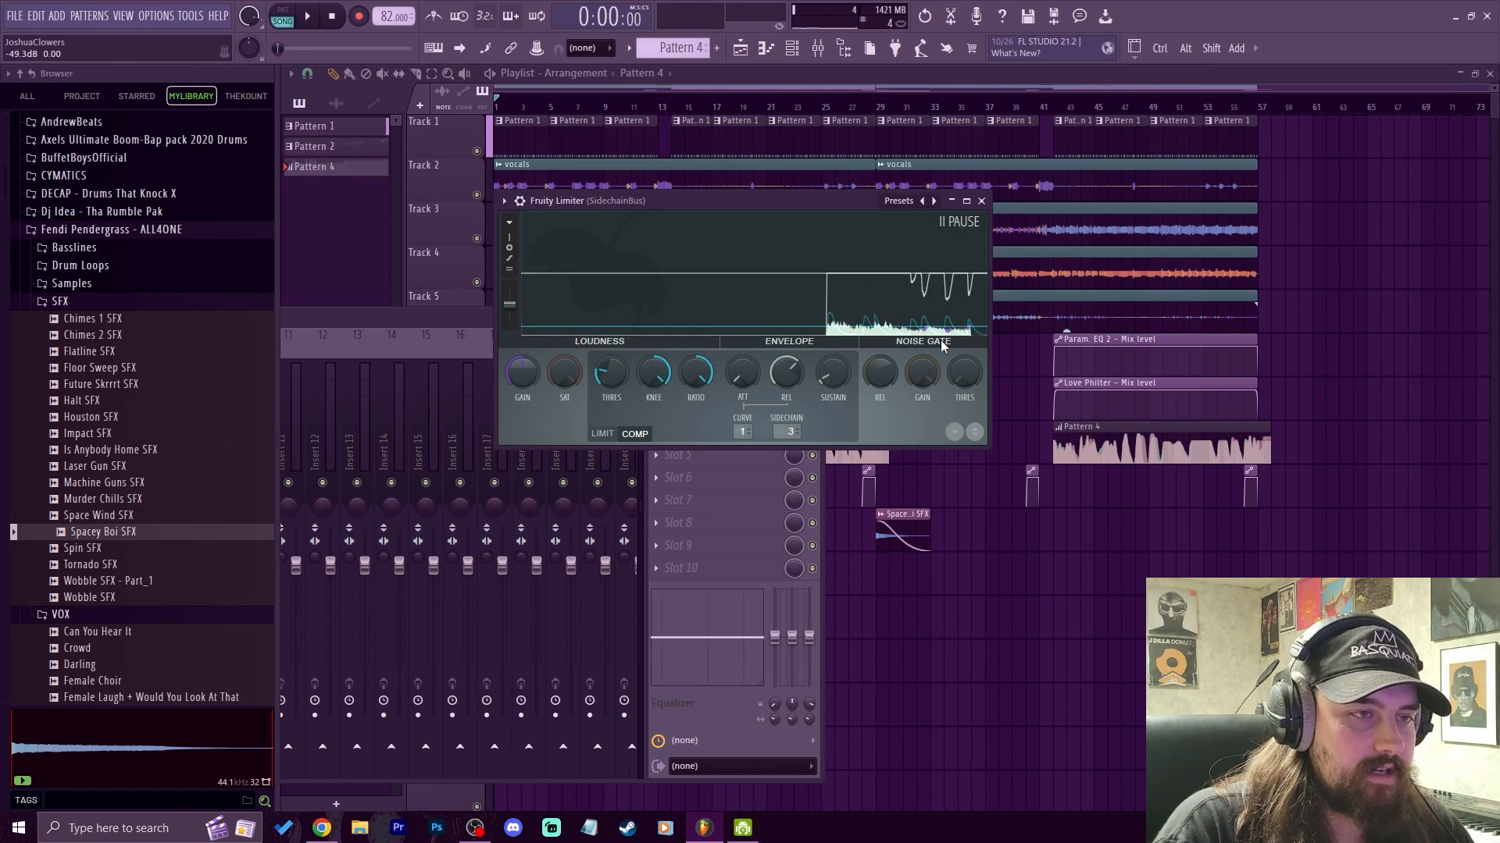
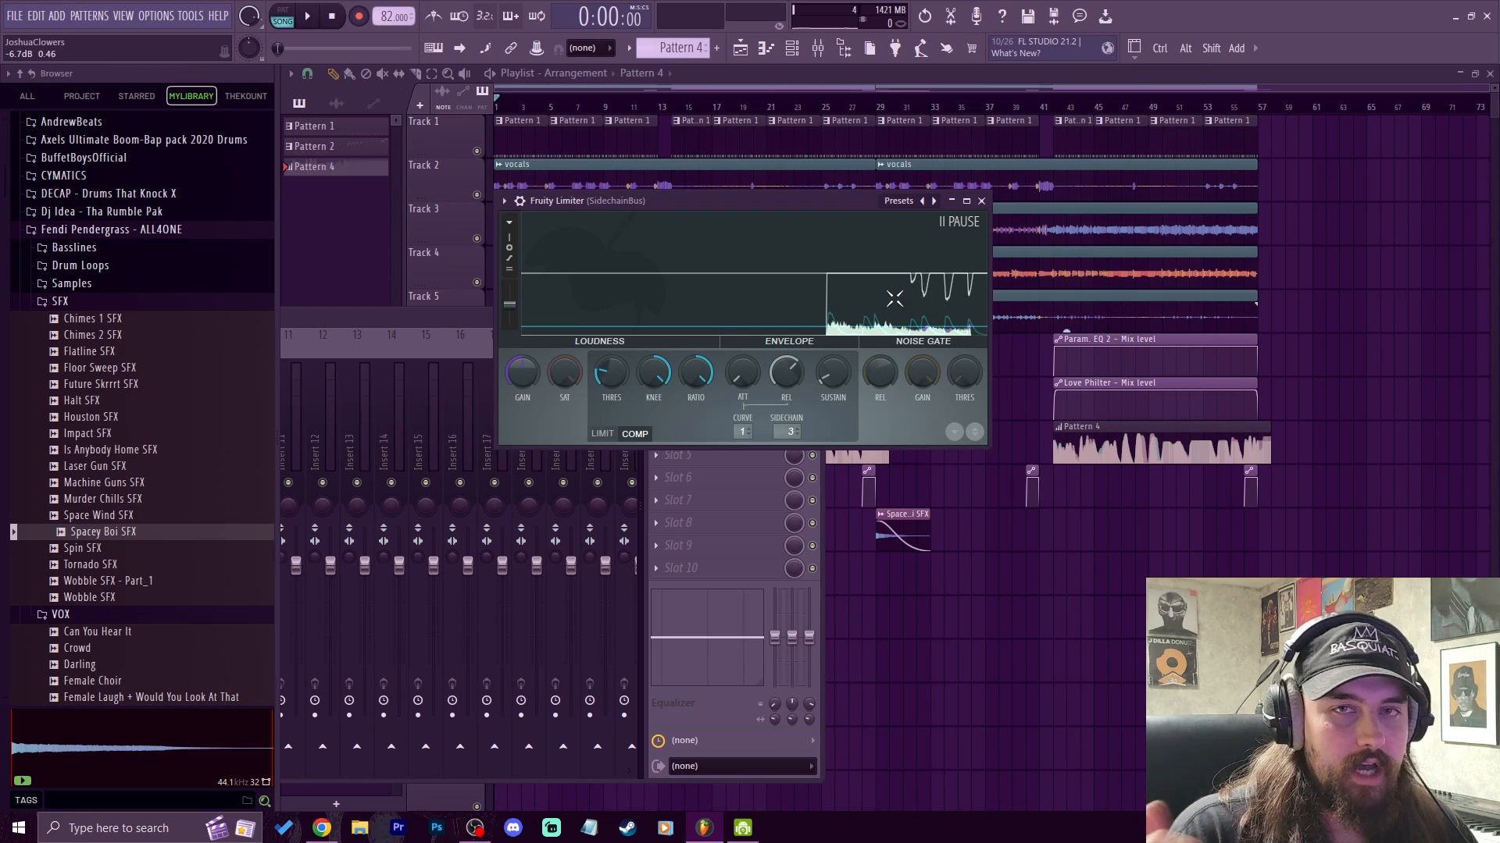
pyautogui.press('space')
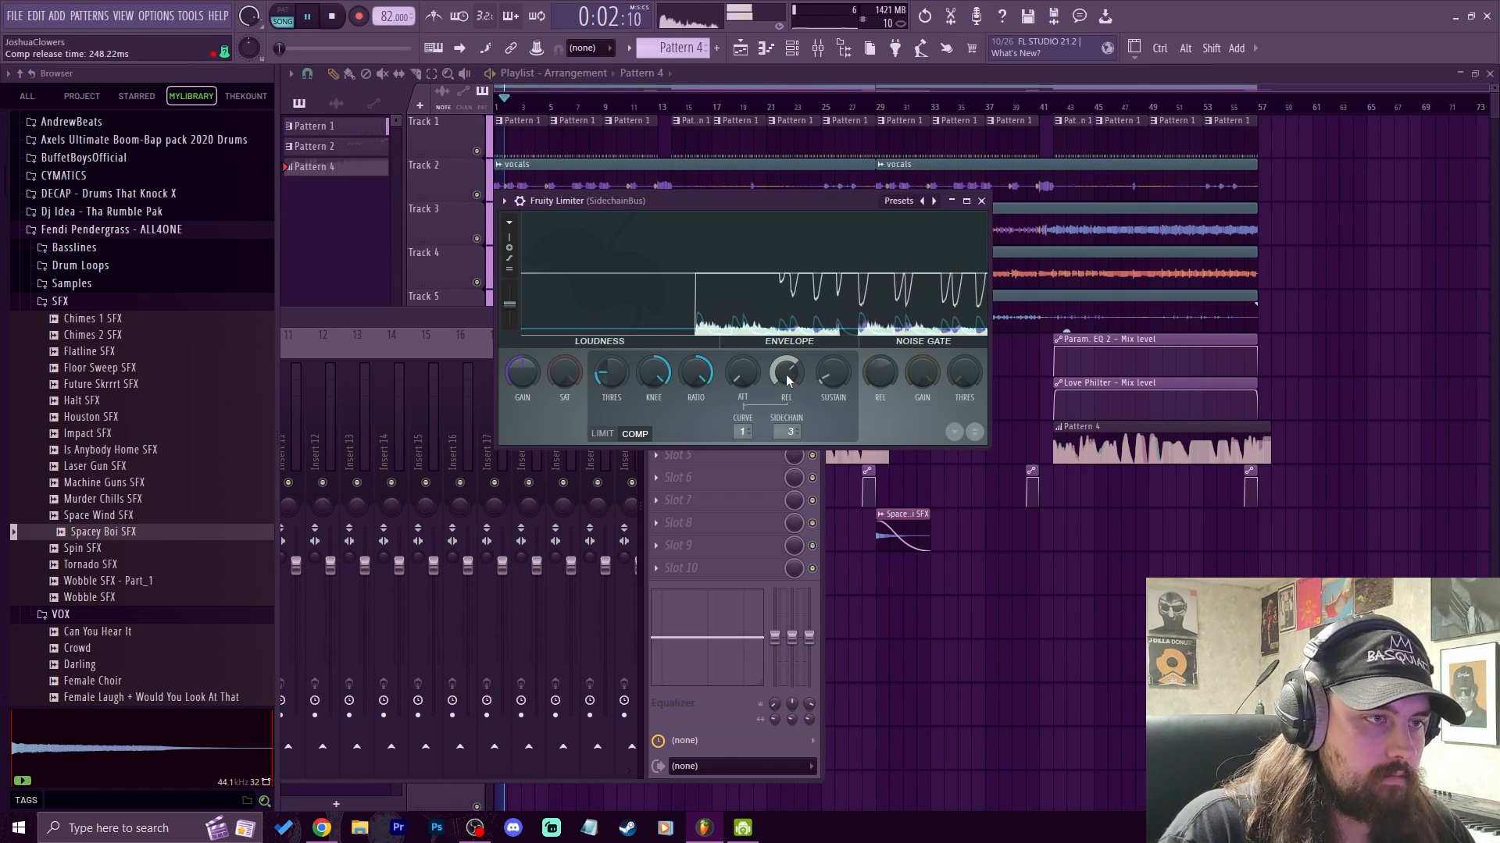
pyautogui.moveTo(615, 378); pyautogui.dragTo(616, 371)
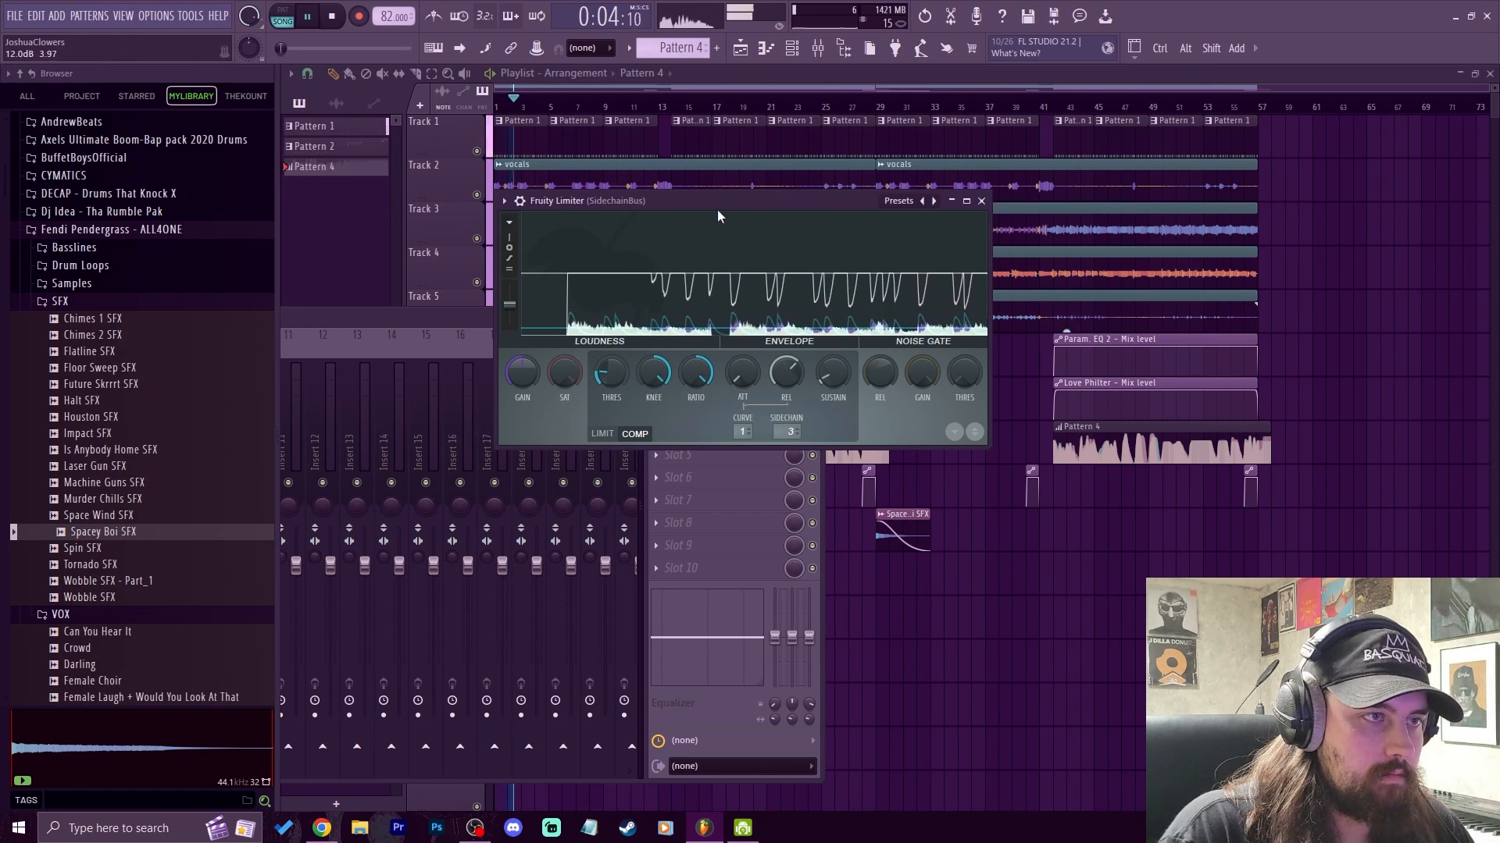
# Step: Enlarge the Fruity Limiter window, fine-tune the compressor threshold around -20 dB and shorten its release during playback
pyautogui.moveTo(717, 205); pyautogui.dragTo(691, 173)
pyautogui.moveTo(971, 421); pyautogui.dragTo(1217, 661)
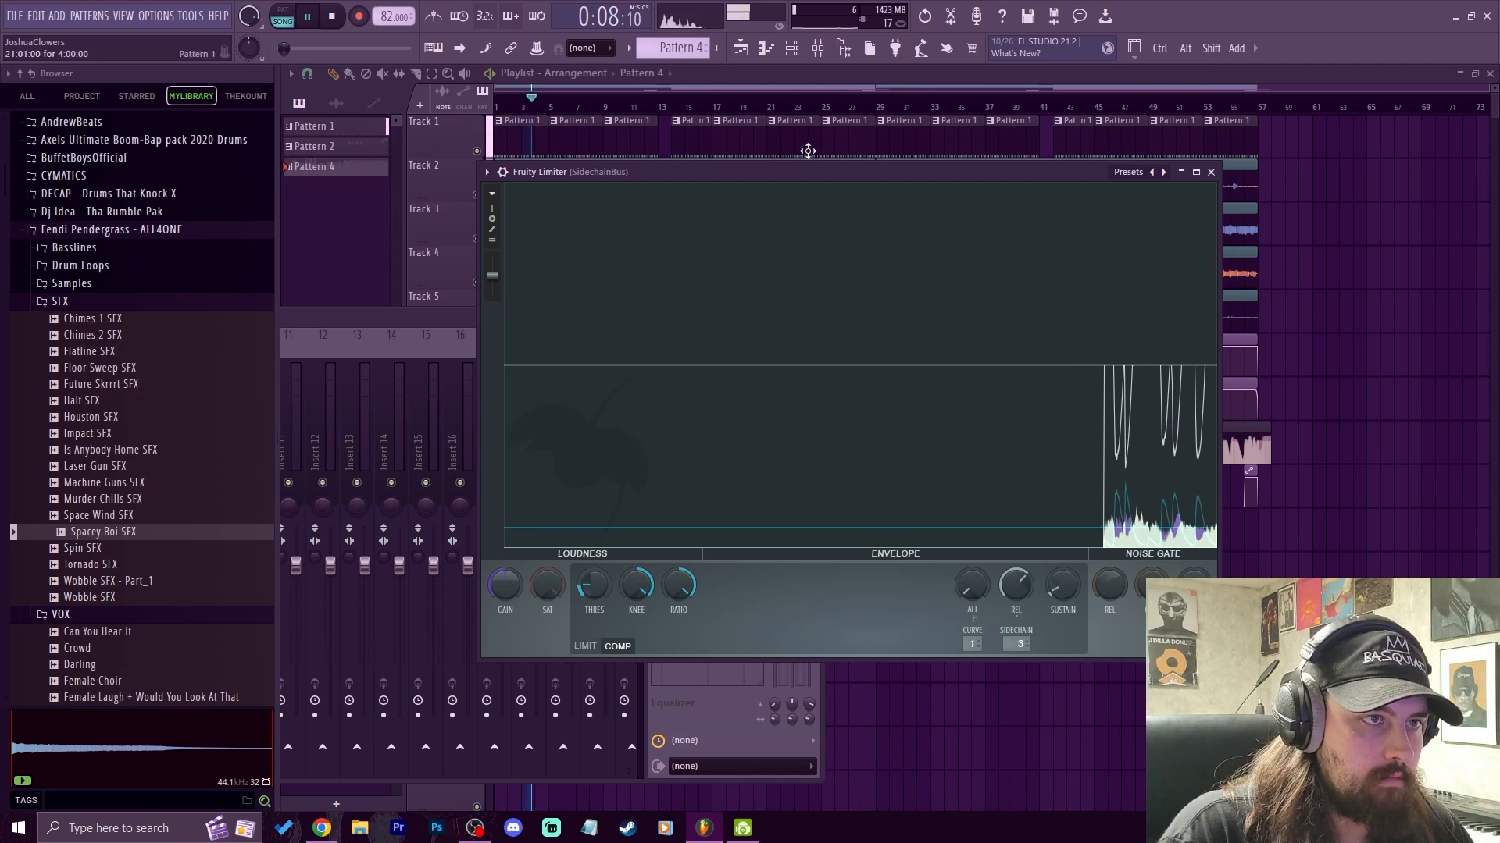
pyautogui.moveTo(780, 171); pyautogui.dragTo(608, 59)
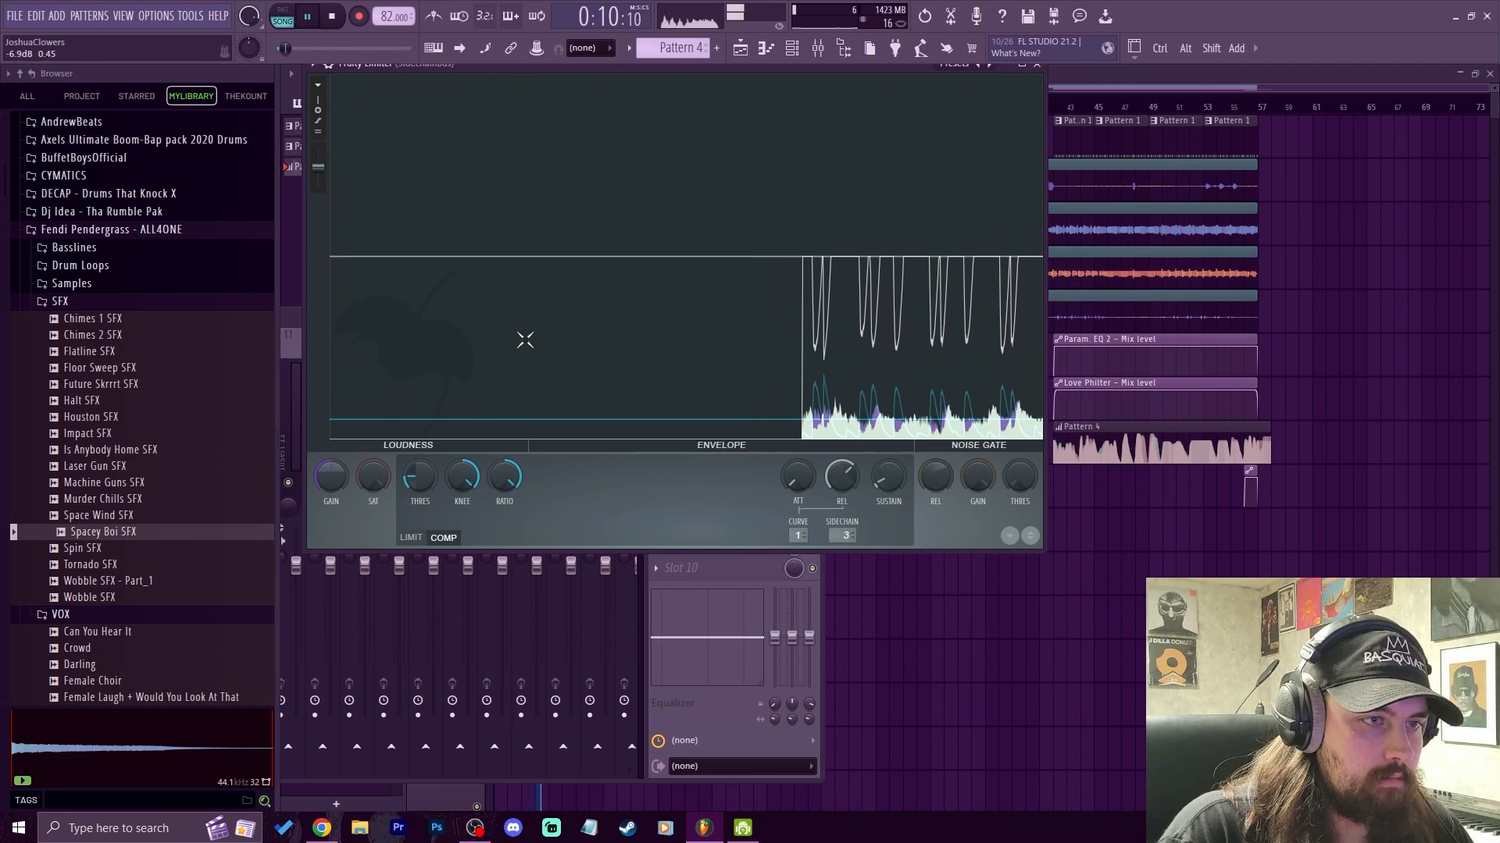
pyautogui.moveTo(425, 484); pyautogui.dragTo(425, 467)
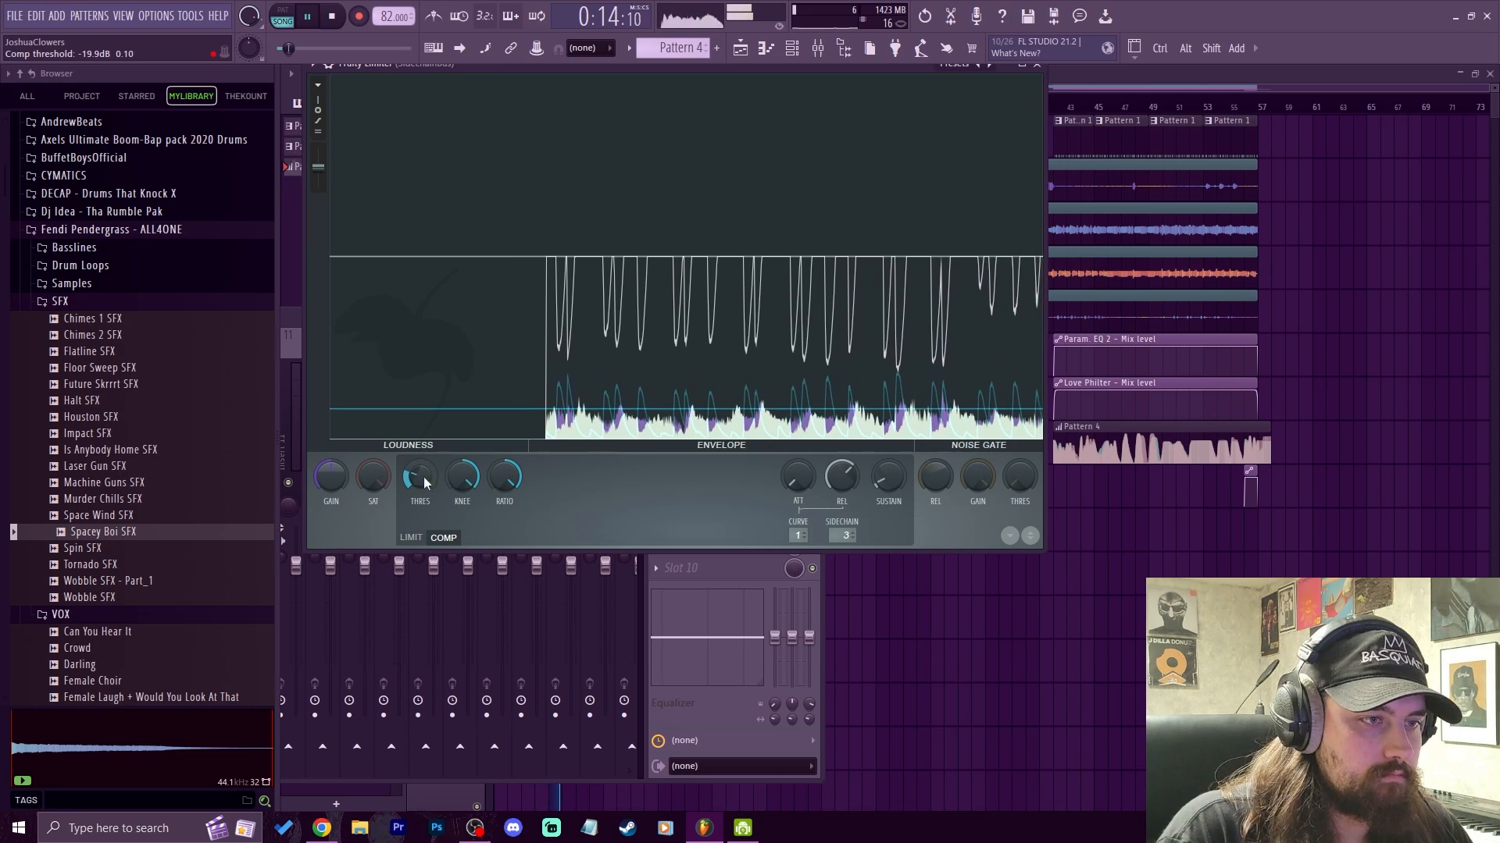
pyautogui.moveTo(841, 478); pyautogui.dragTo(841, 515)
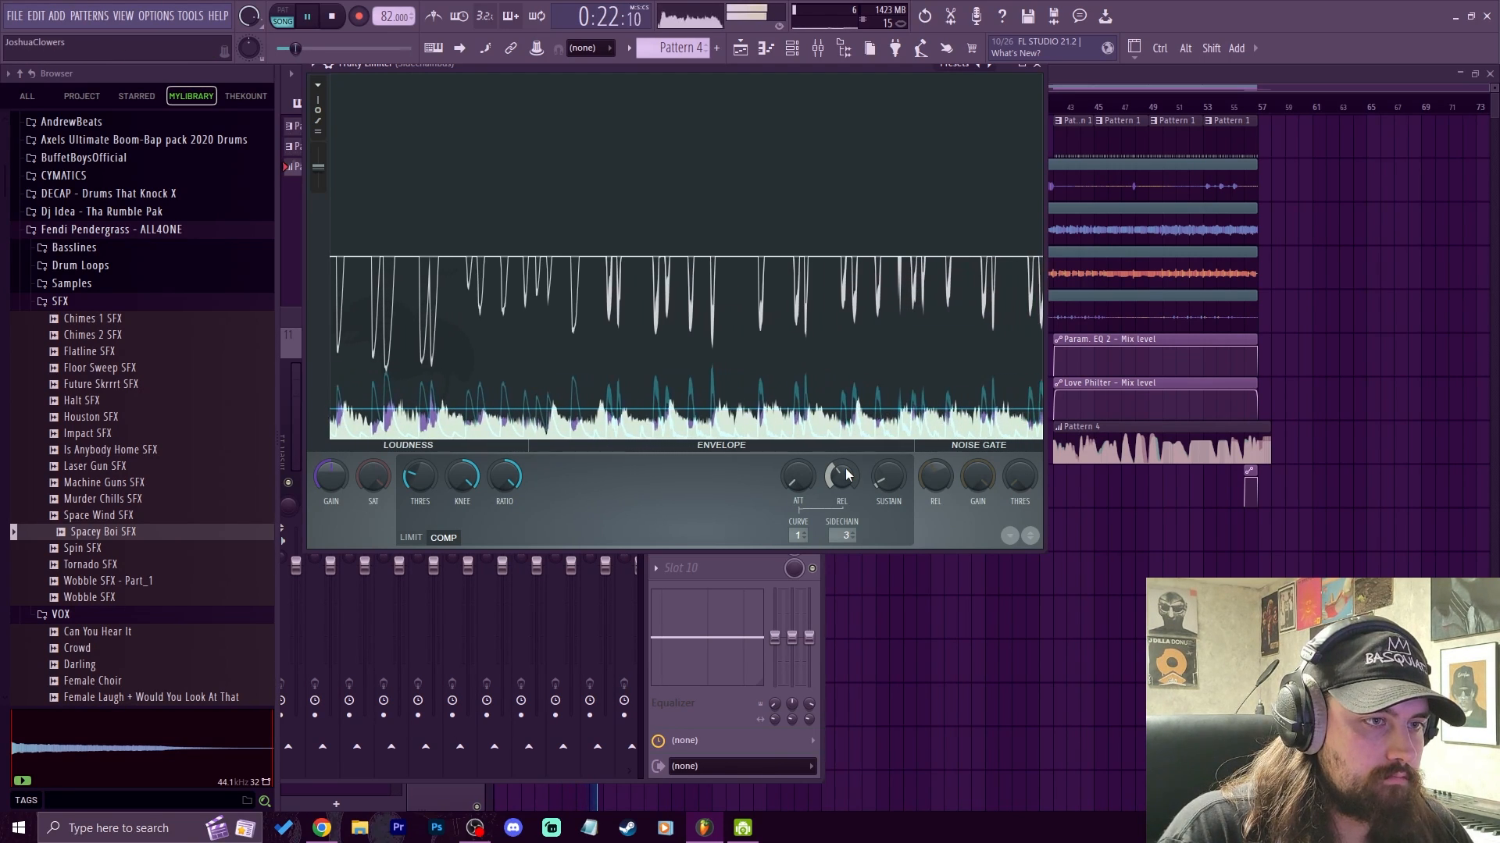
pyautogui.moveTo(419, 476); pyautogui.dragTo(419, 482)
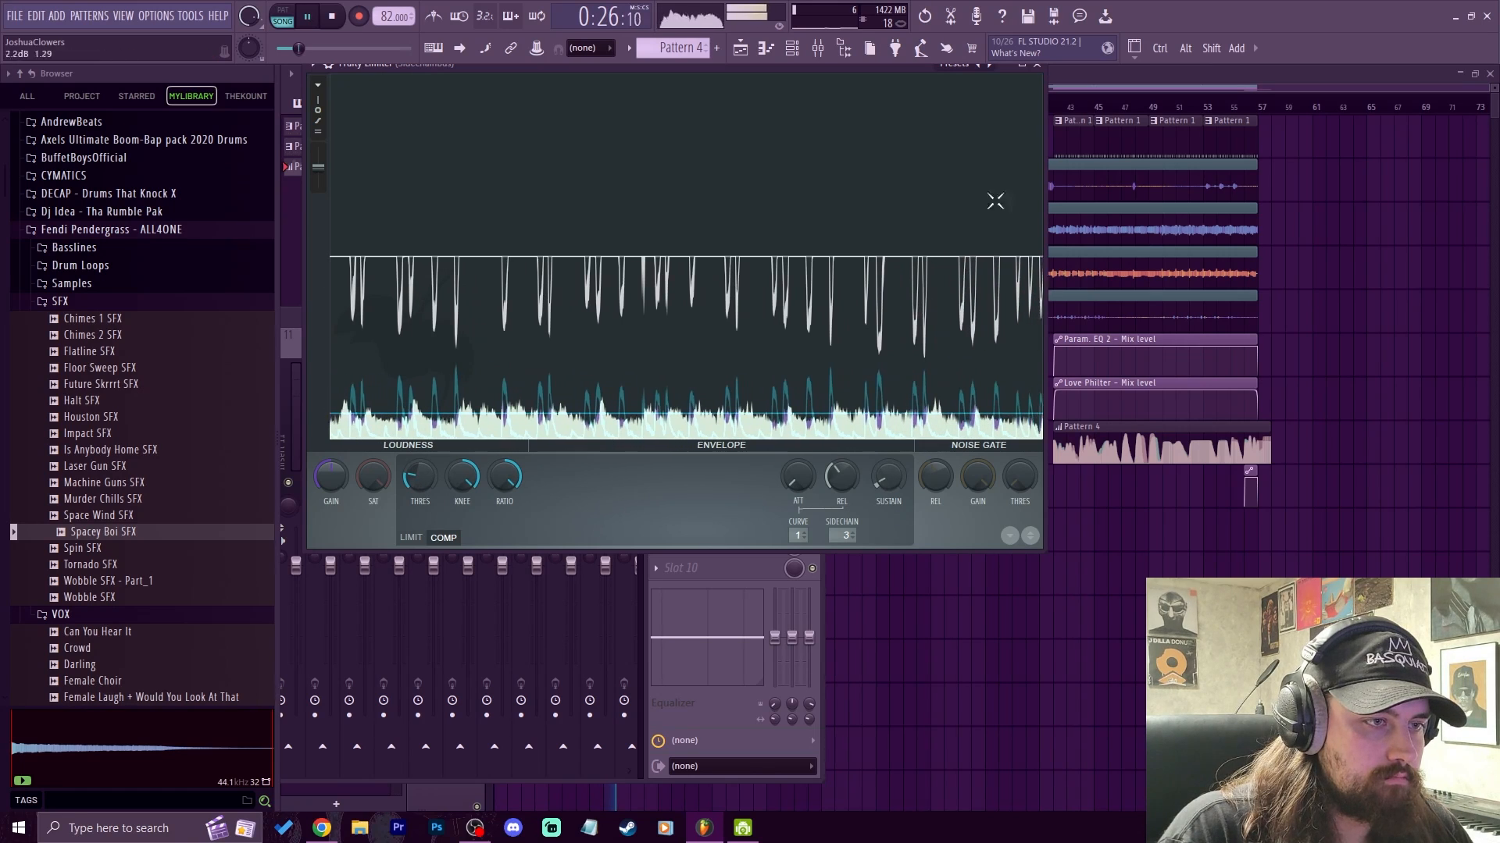
# Step: Rebalance the drum levels during playback: lower drums, raise BREAK KICK and set DUSTER SNARE to about 59% (-10.3 dB)
pyautogui.click(817, 48)
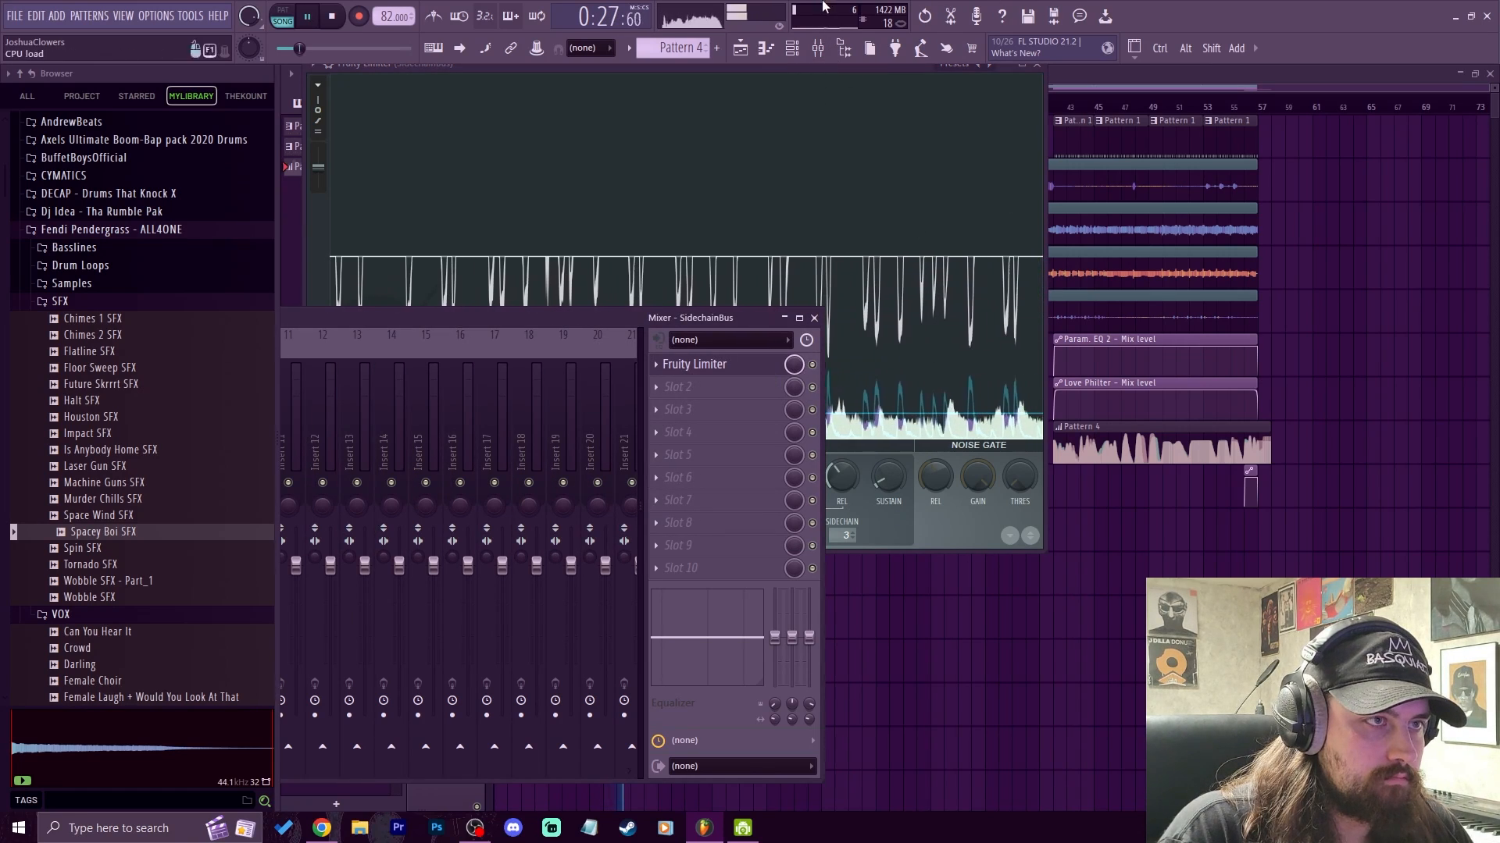
pyautogui.click(792, 49)
pyautogui.click(819, 48)
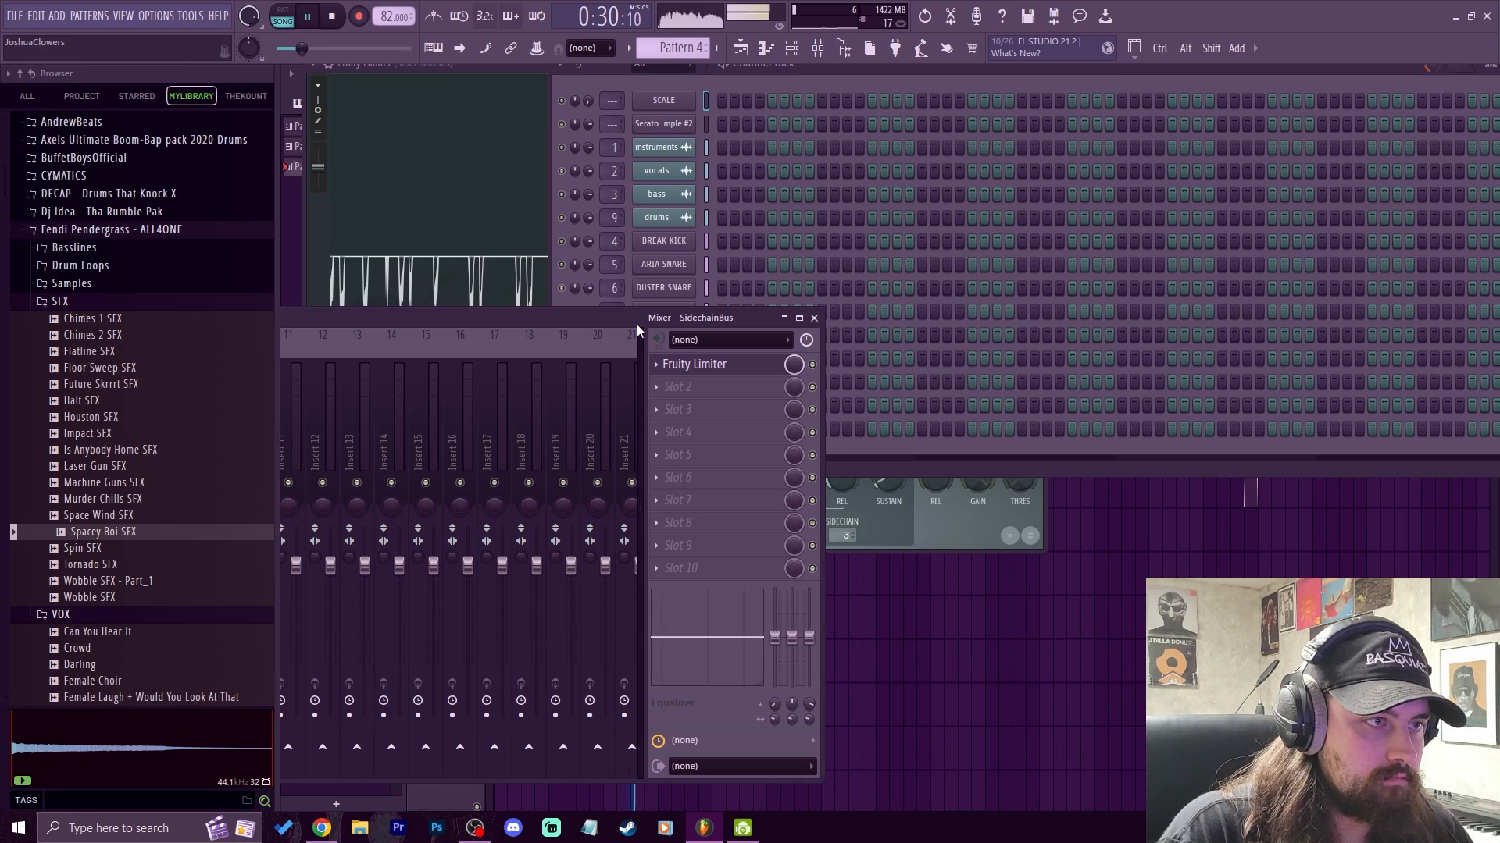
pyautogui.moveTo(610, 313); pyautogui.dragTo(1113, 268)
pyautogui.moveTo(734, 578); pyautogui.dragTo(732, 587)
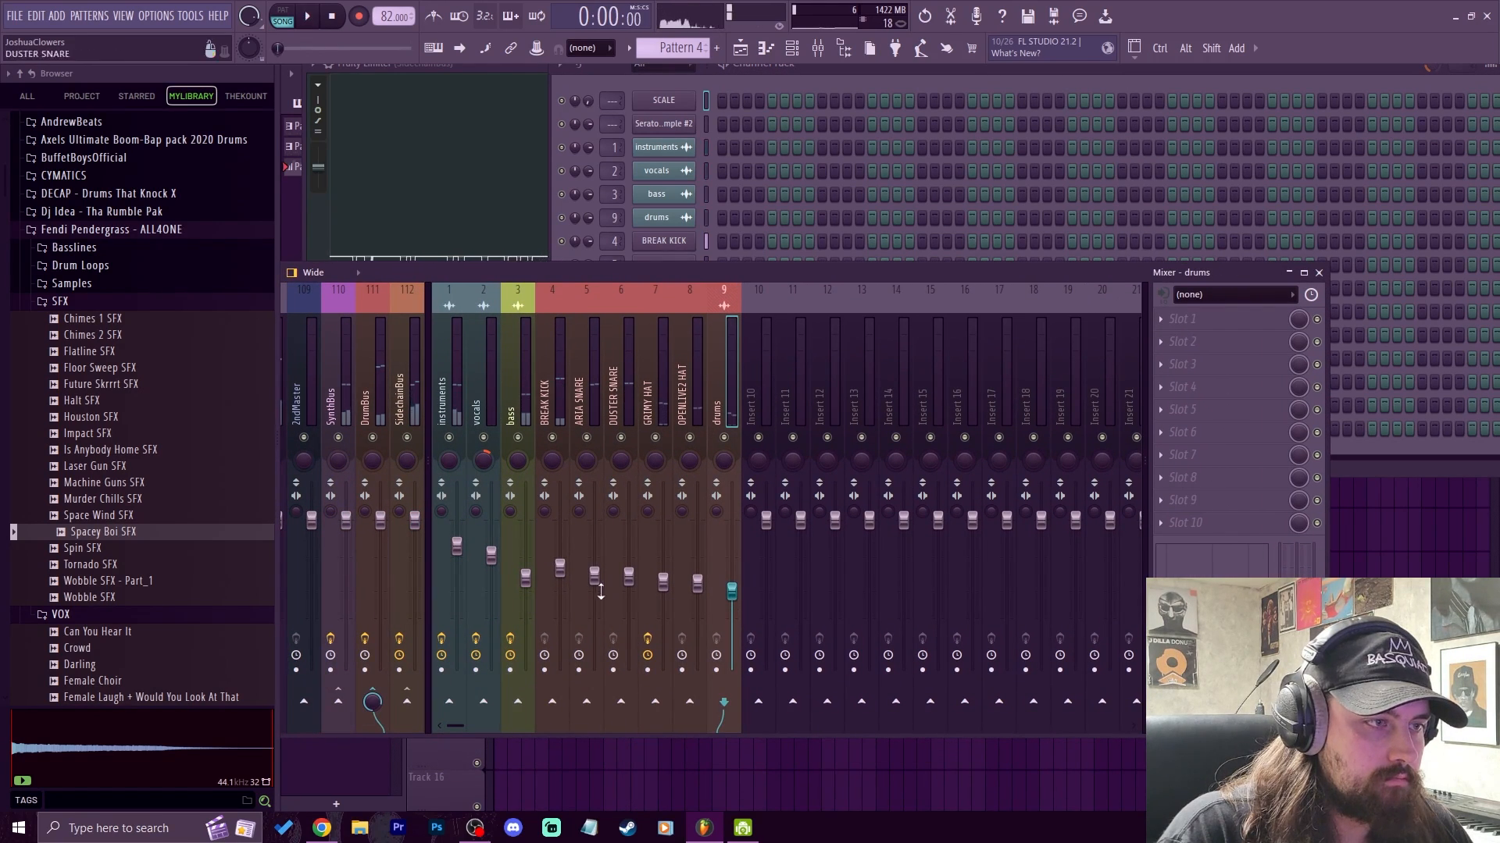
pyautogui.moveTo(560, 568); pyautogui.dragTo(560, 563)
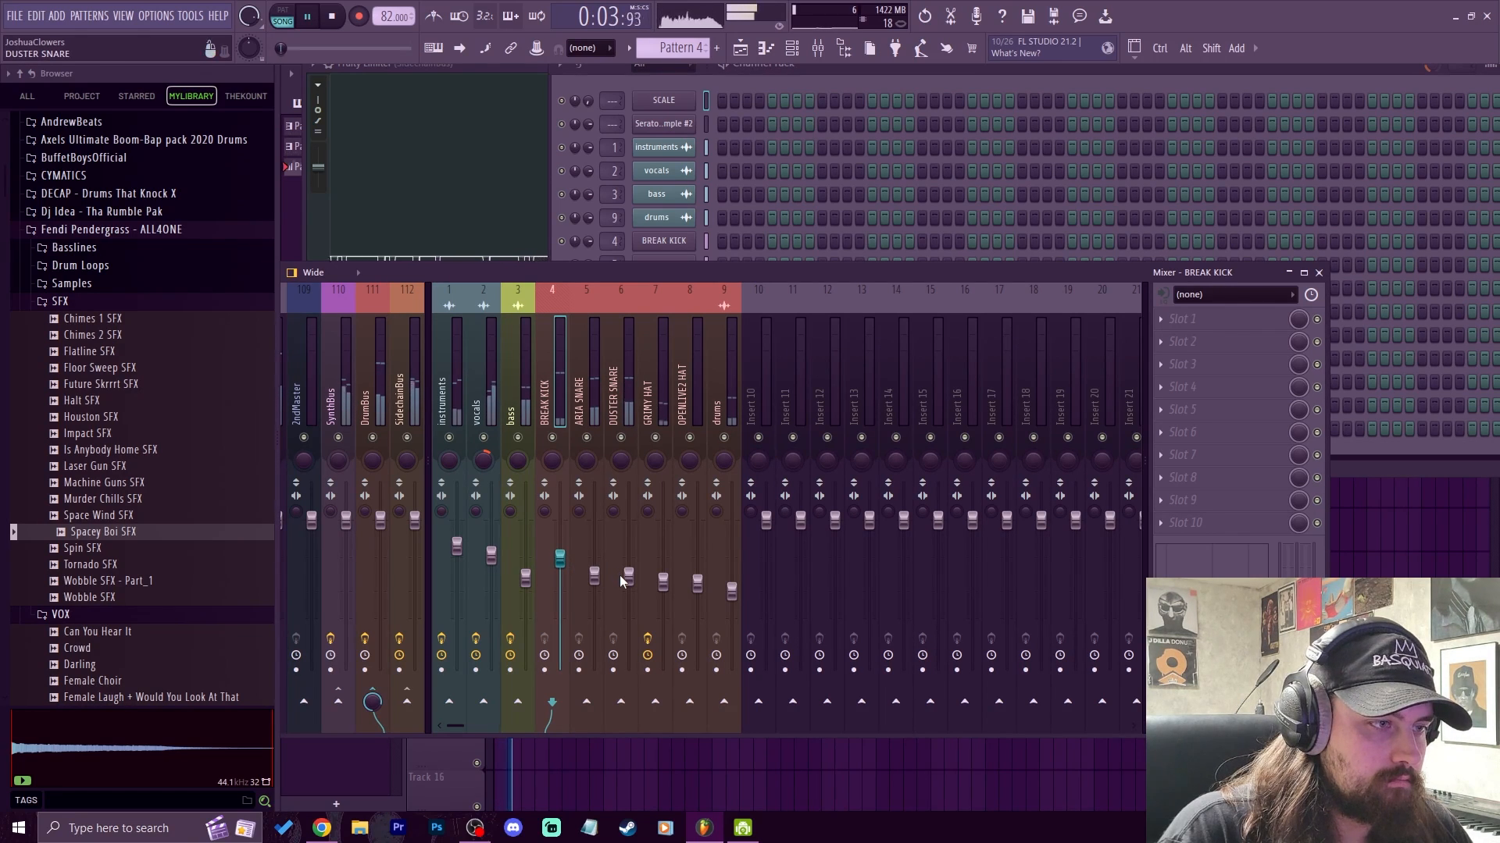
pyautogui.moveTo(628, 576); pyautogui.dragTo(629, 583)
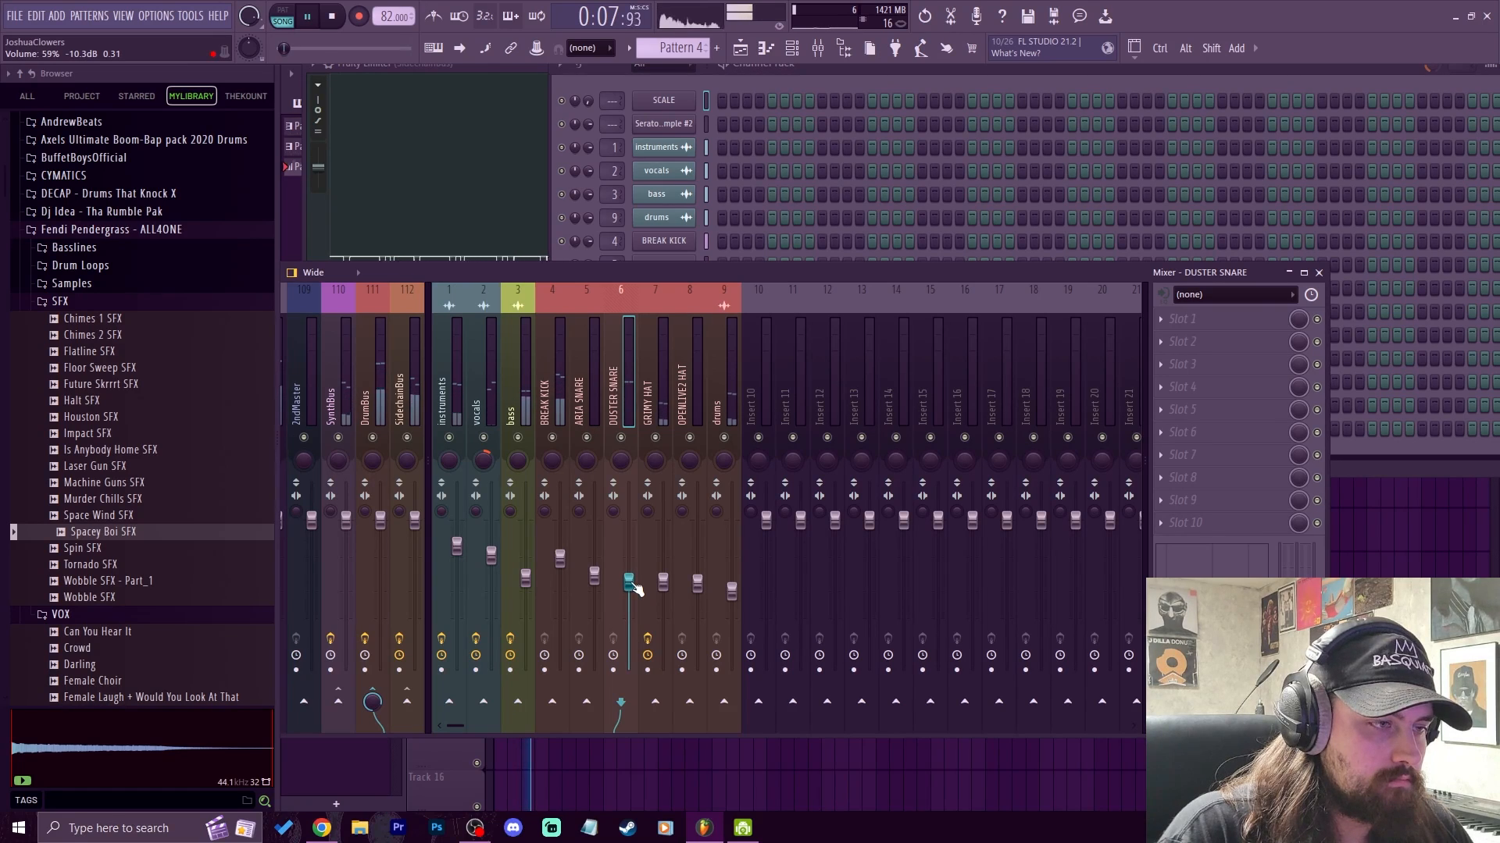
pyautogui.click(517, 139)
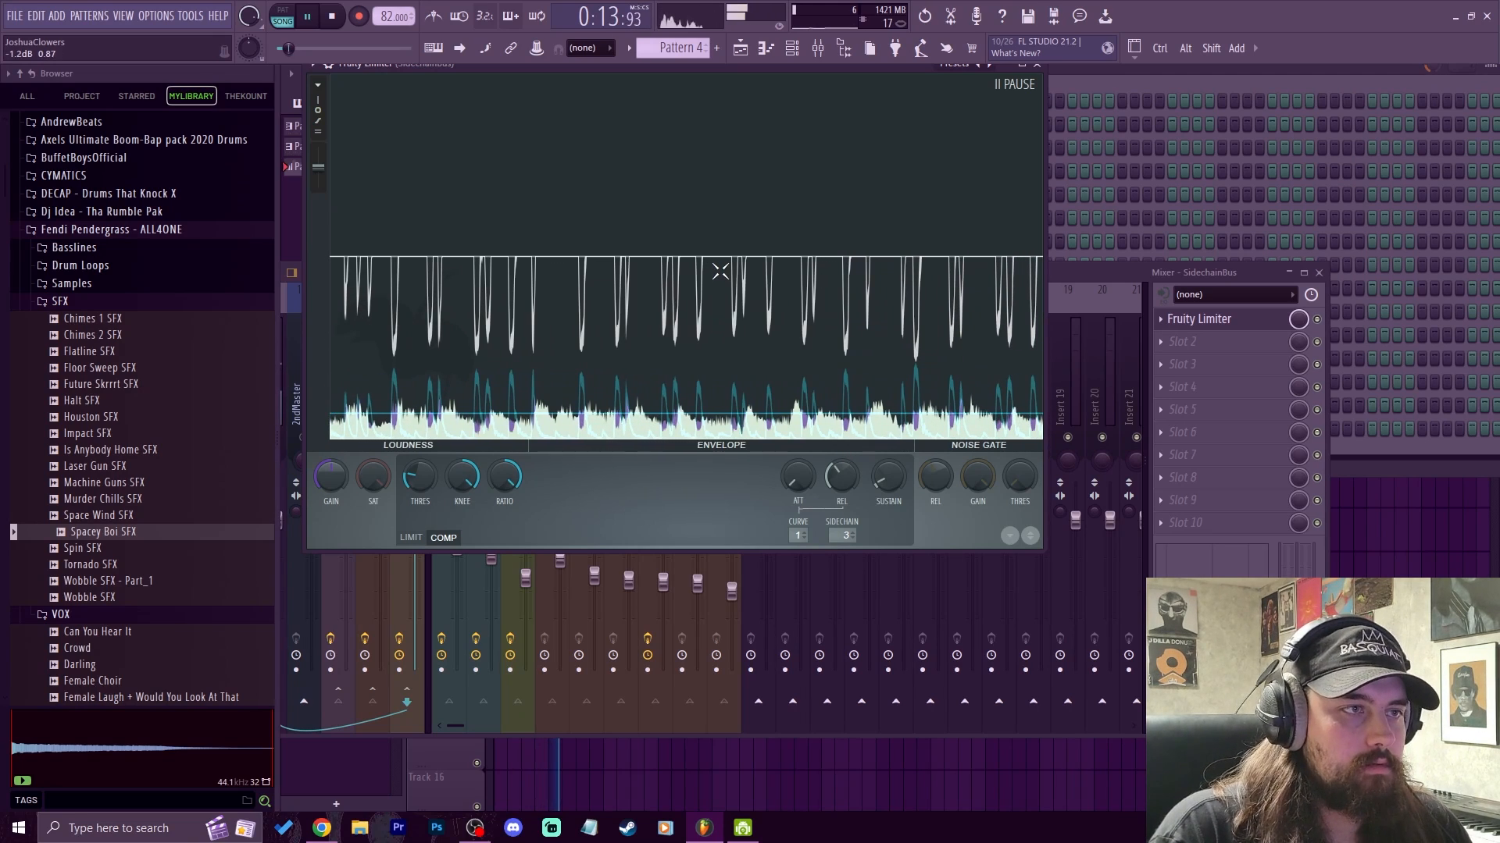
pyautogui.press('space')
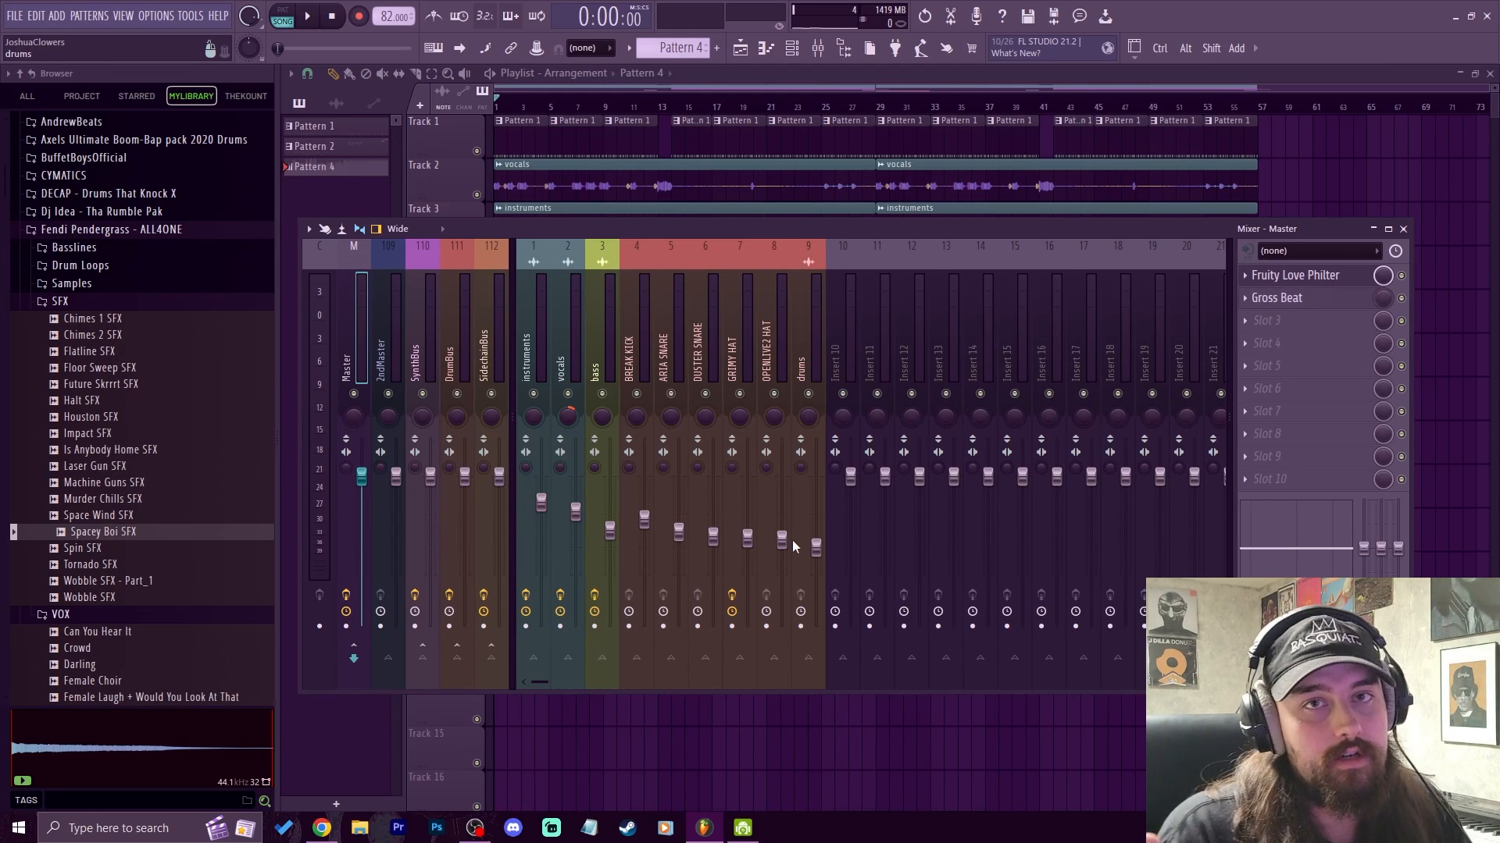
# Step: Insert Fruity Compressor in effect slot 8 of the Master track and move its window over the mixer
pyautogui.click(1308, 400)
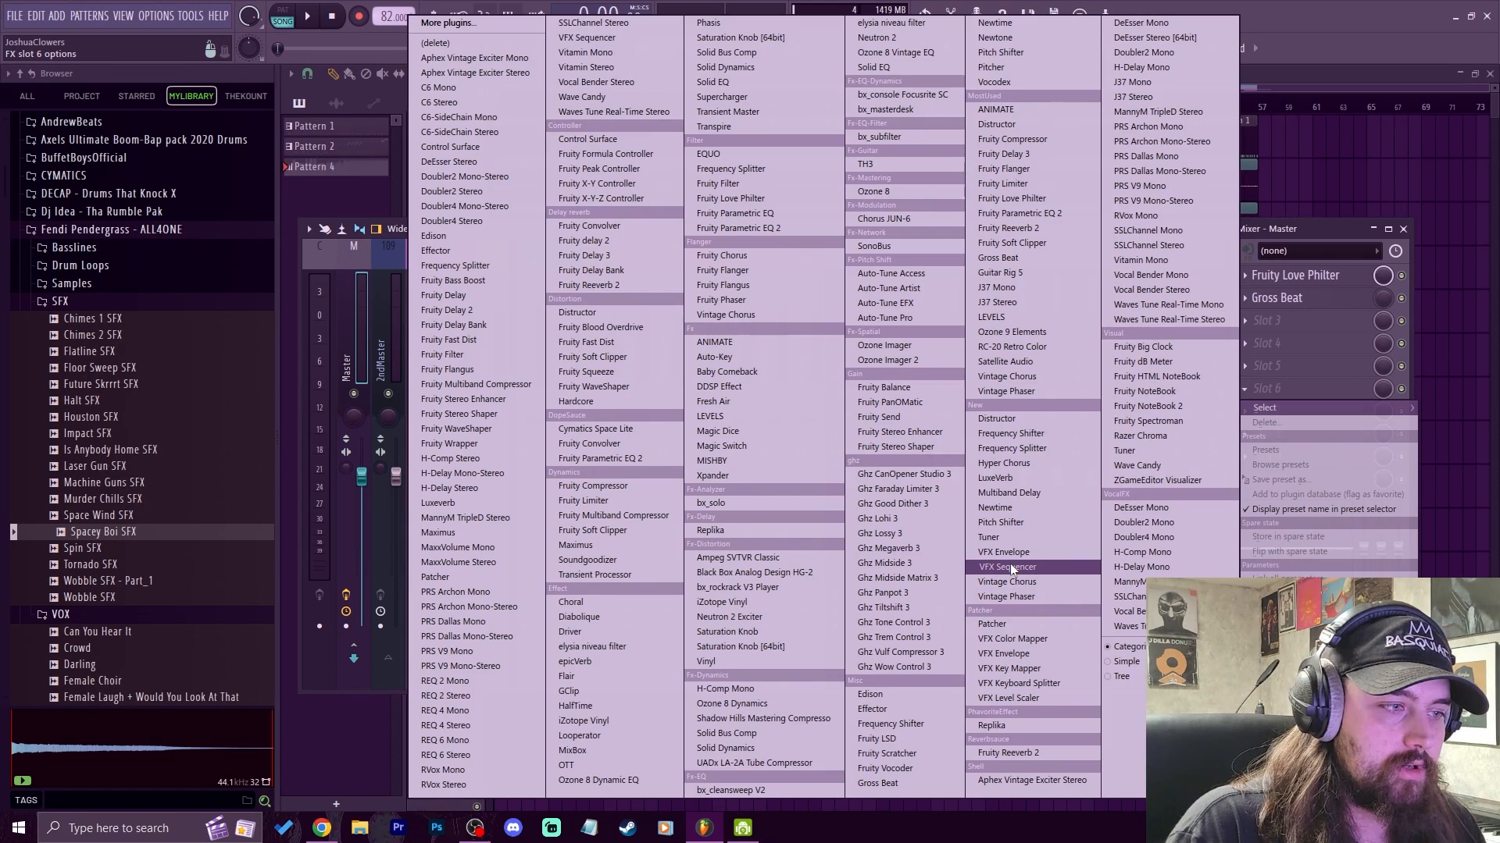
pyautogui.click(1353, 380)
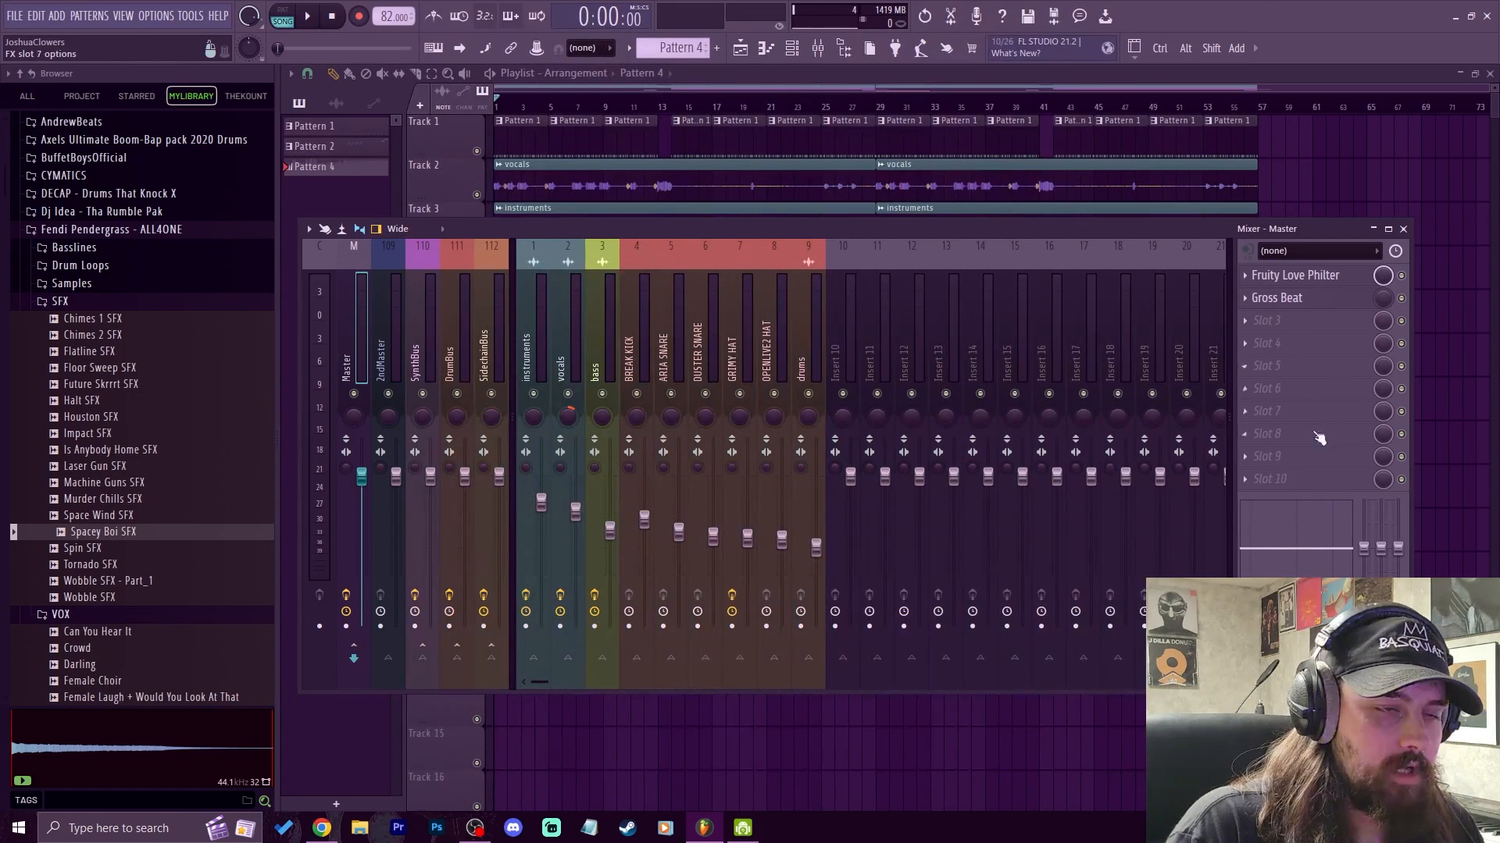
pyautogui.click(1320, 438)
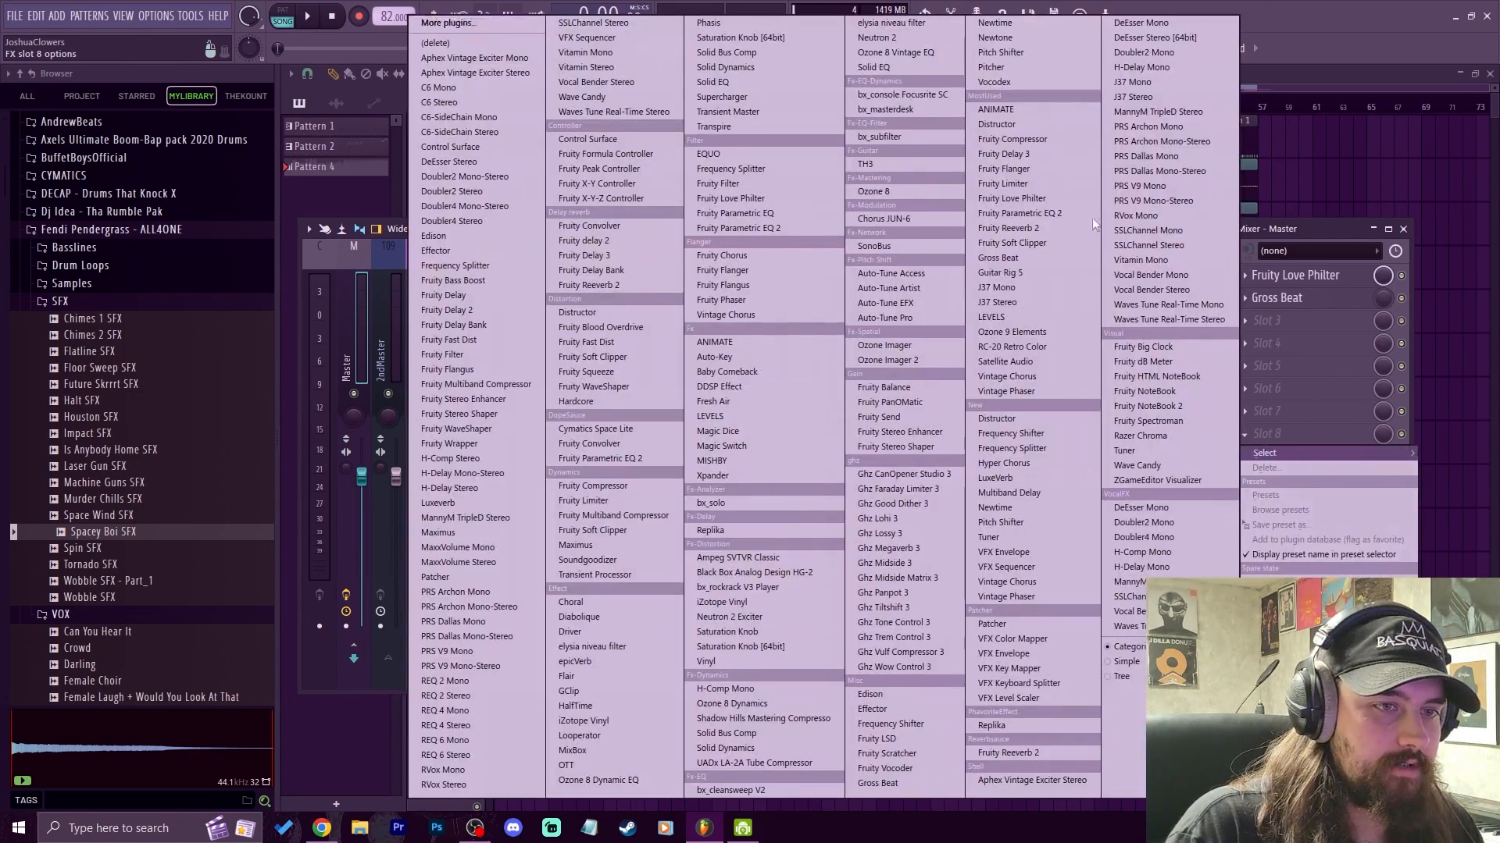
pyautogui.click(1012, 139)
pyautogui.moveTo(570, 173); pyautogui.dragTo(885, 289)
# Step: Set the Master compressor to 47.8 ms attack, 3.4:1 ratio, 175 ms release and -25.3 dB threshold
pyautogui.moveTo(646, 356); pyautogui.dragTo(646, 331)
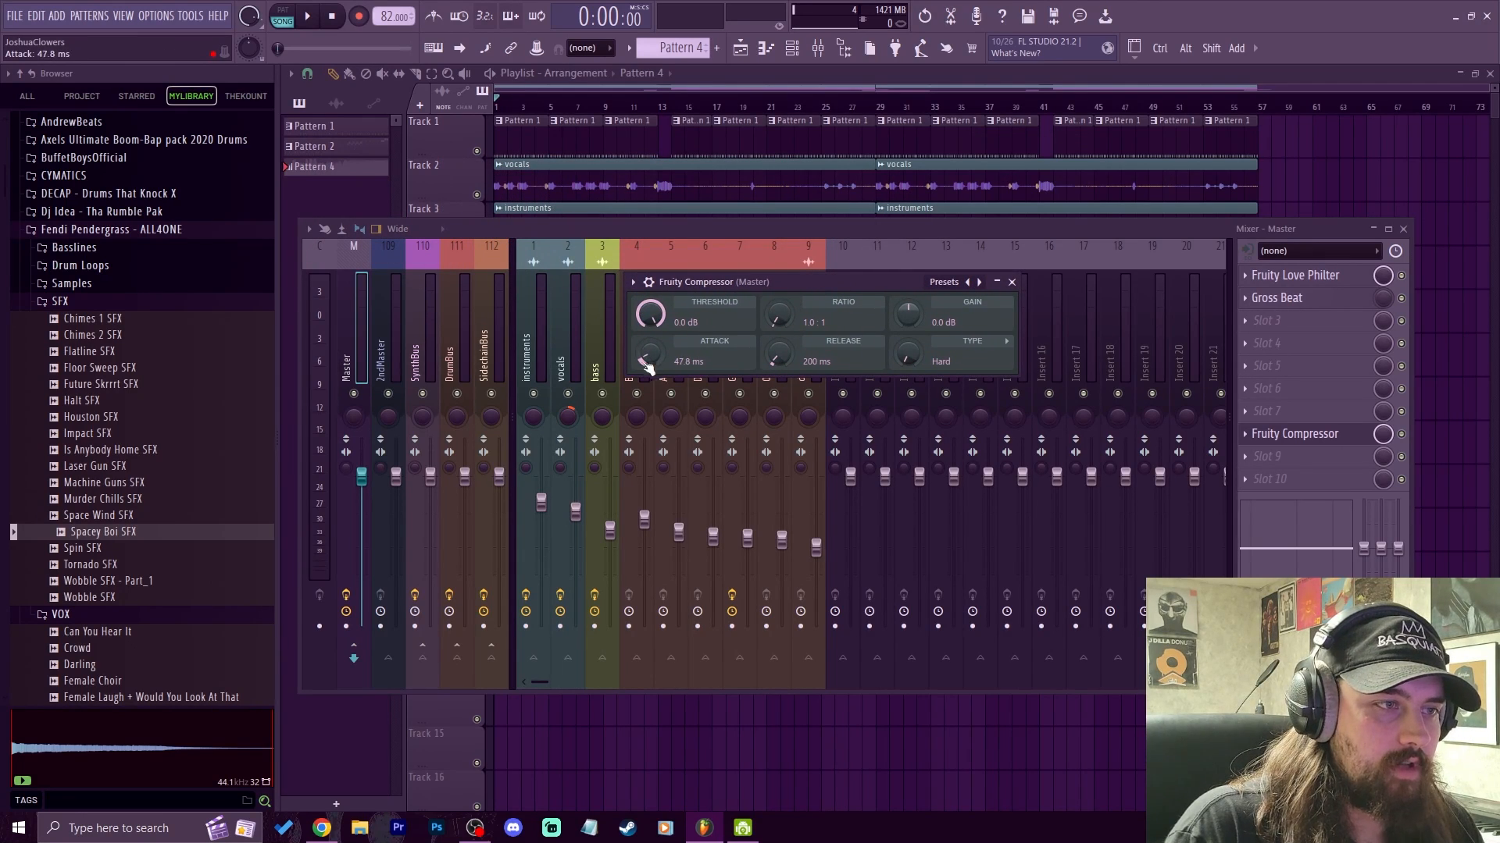
pyautogui.moveTo(779, 355); pyautogui.dragTo(774, 322)
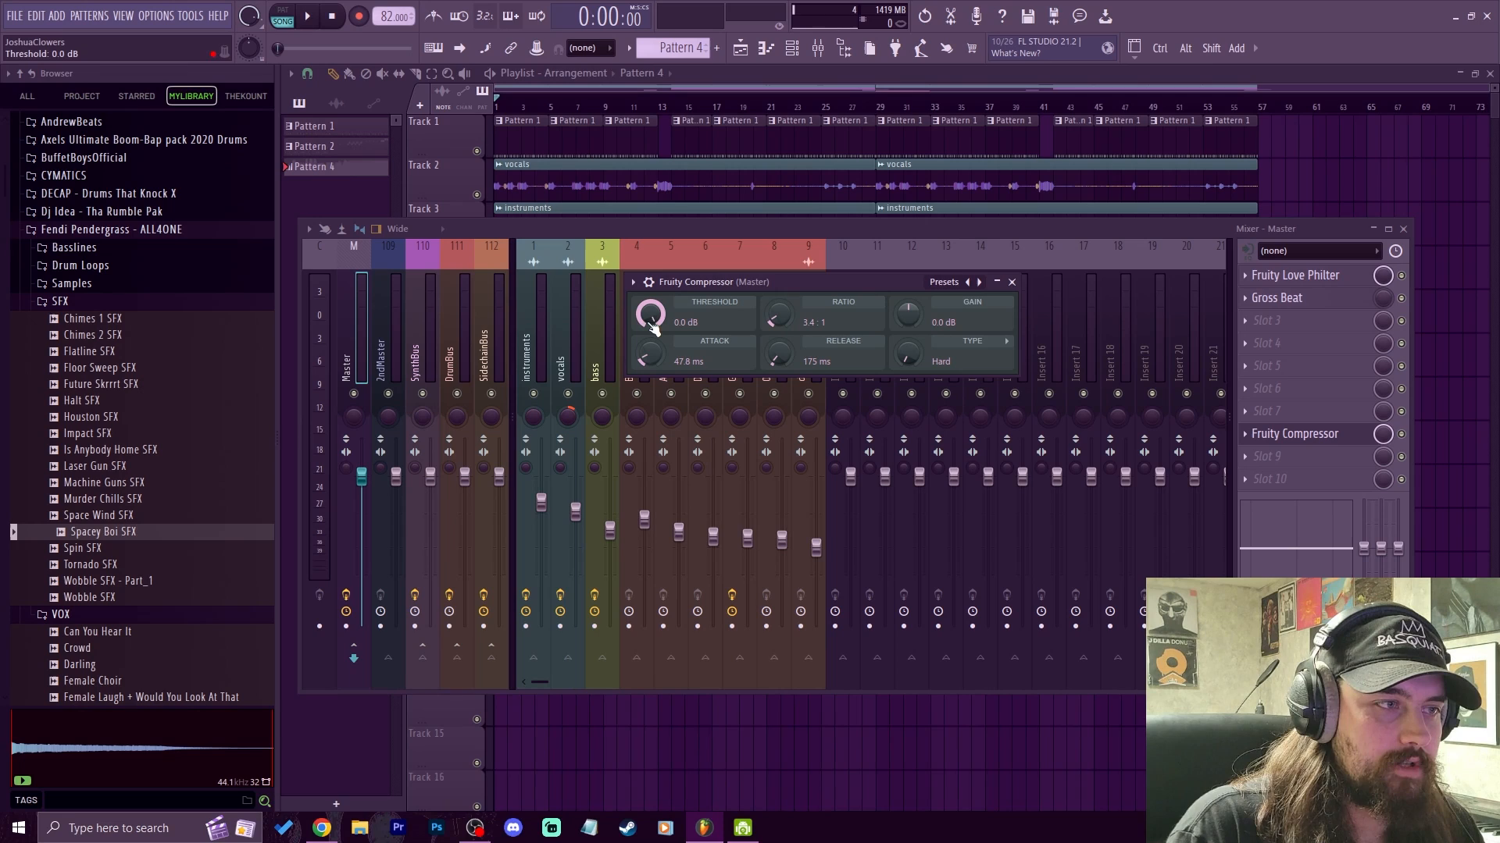
pyautogui.moveTo(650, 314); pyautogui.dragTo(661, 346)
pyautogui.press('space')
pyautogui.press('space')
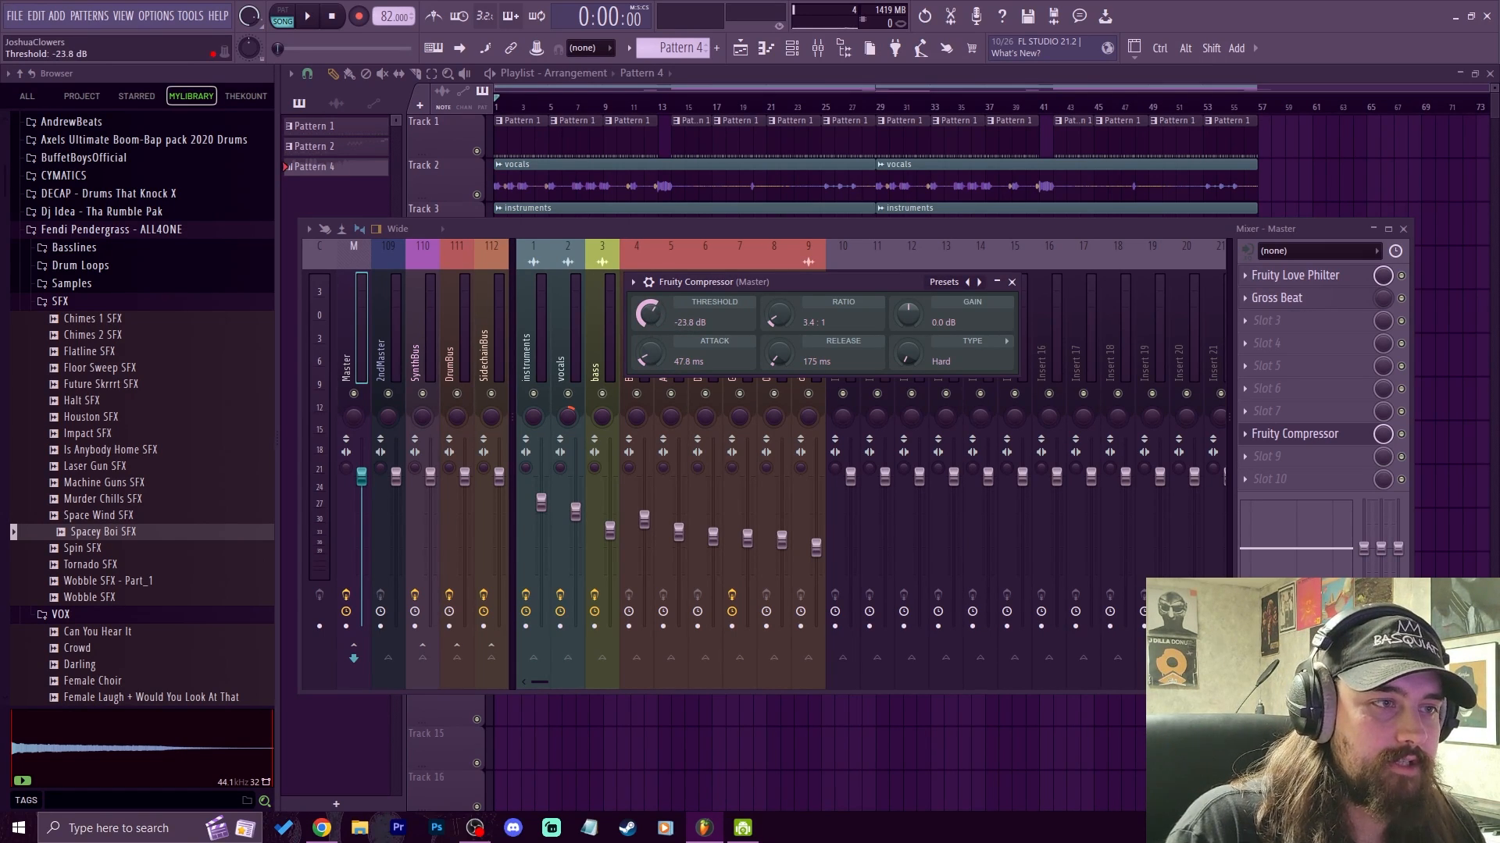
pyautogui.moveTo(660, 324); pyautogui.dragTo(661, 325)
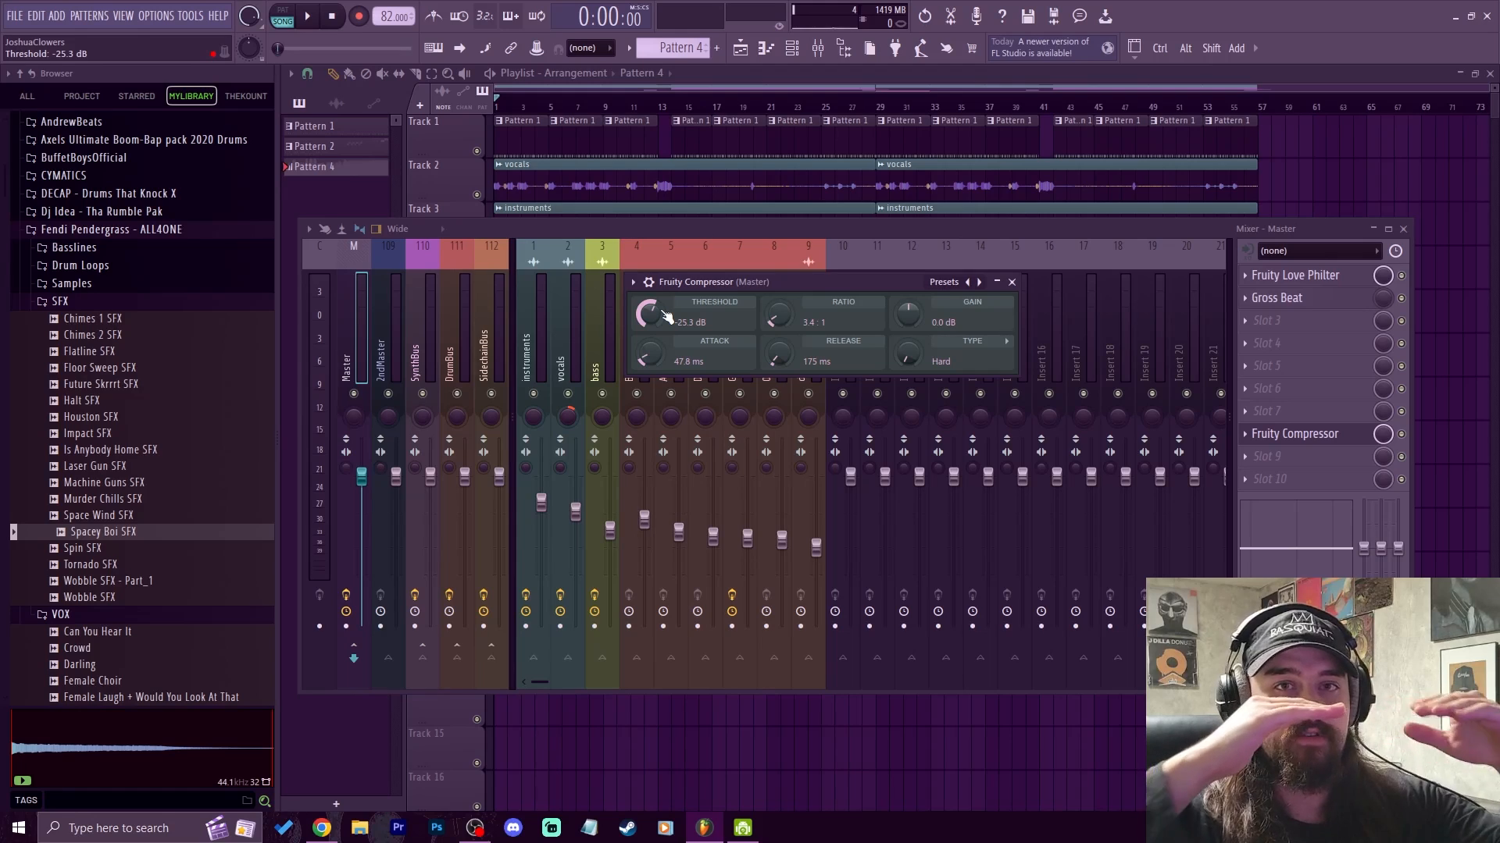
# Step: Fine-tune the Master compressor during playback to a 3.3:1 ratio and 4.4 dB gain
pyautogui.press('space')
pyautogui.moveTo(662, 312); pyautogui.dragTo(662, 311)
pyautogui.moveTo(780, 315); pyautogui.dragTo(779, 317)
pyautogui.moveTo(907, 315); pyautogui.dragTo(907, 311)
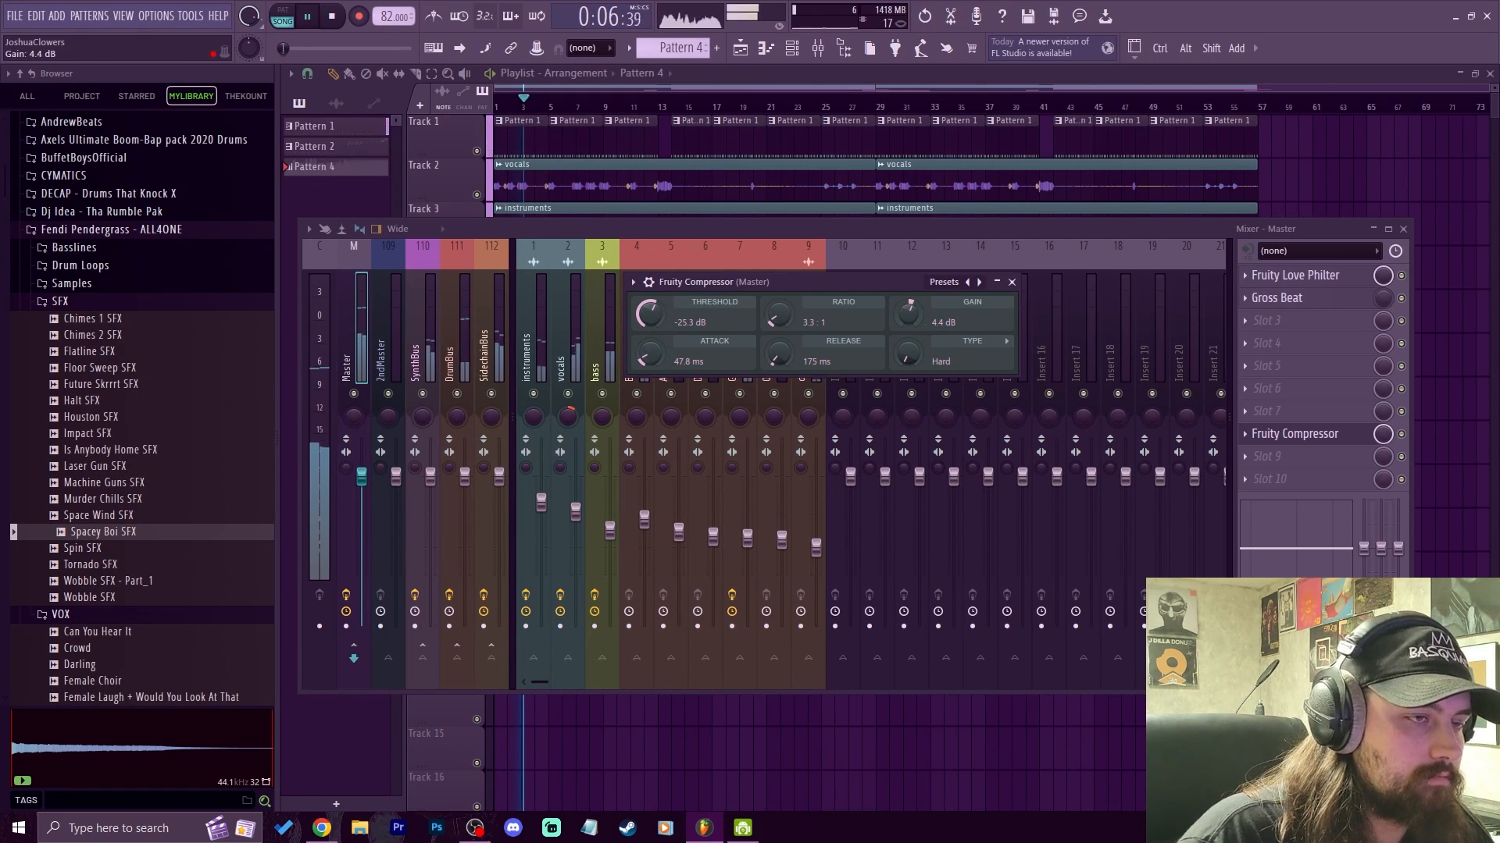
pyautogui.press('space')
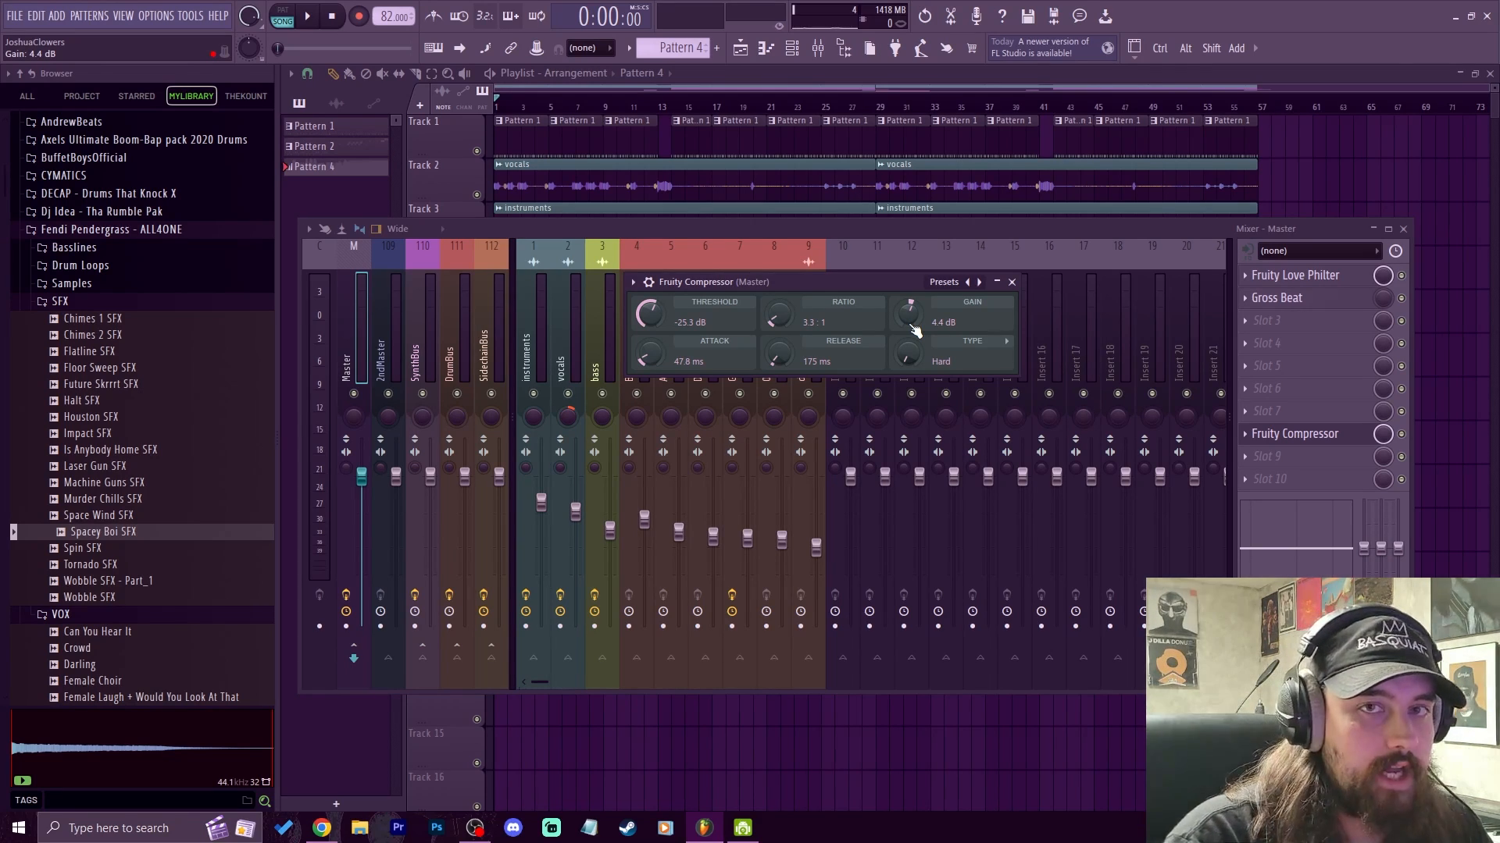
# Step: Soften the Master compression during playback with about -20 dB threshold, 2.6:1 ratio, 187 ms release and 4.0 dB gain
pyautogui.press('space')
pyautogui.moveTo(913, 331)
pyautogui.mouseDown()
pyautogui.moveTo(914, 344)
pyautogui.moveTo(914, 331)
pyautogui.mouseUp()
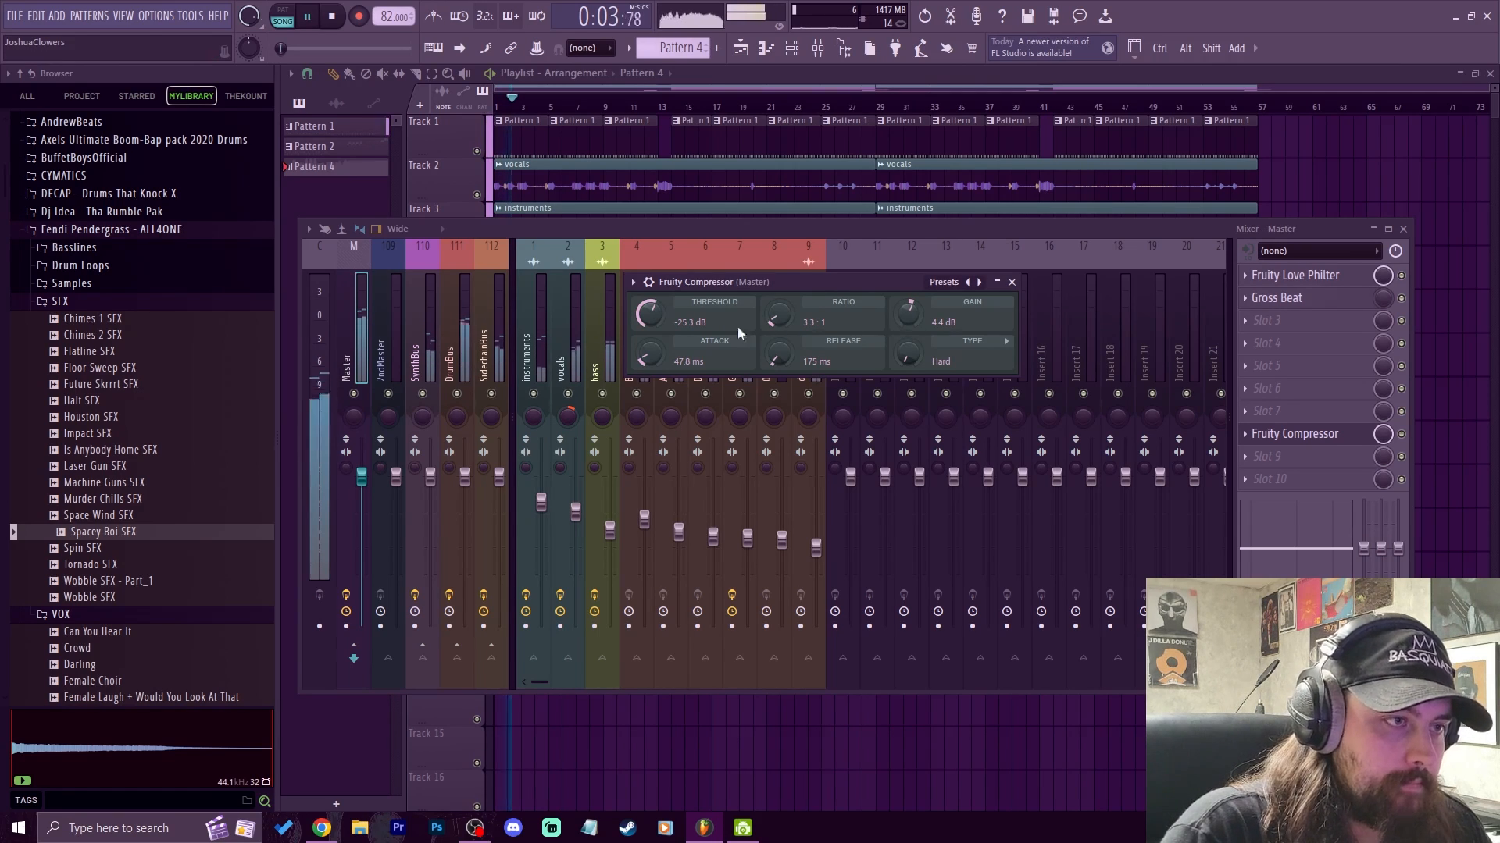
pyautogui.moveTo(651, 316); pyautogui.dragTo(651, 287)
pyautogui.moveTo(915, 317); pyautogui.dragTo(915, 320)
pyautogui.moveTo(782, 317); pyautogui.dragTo(780, 355)
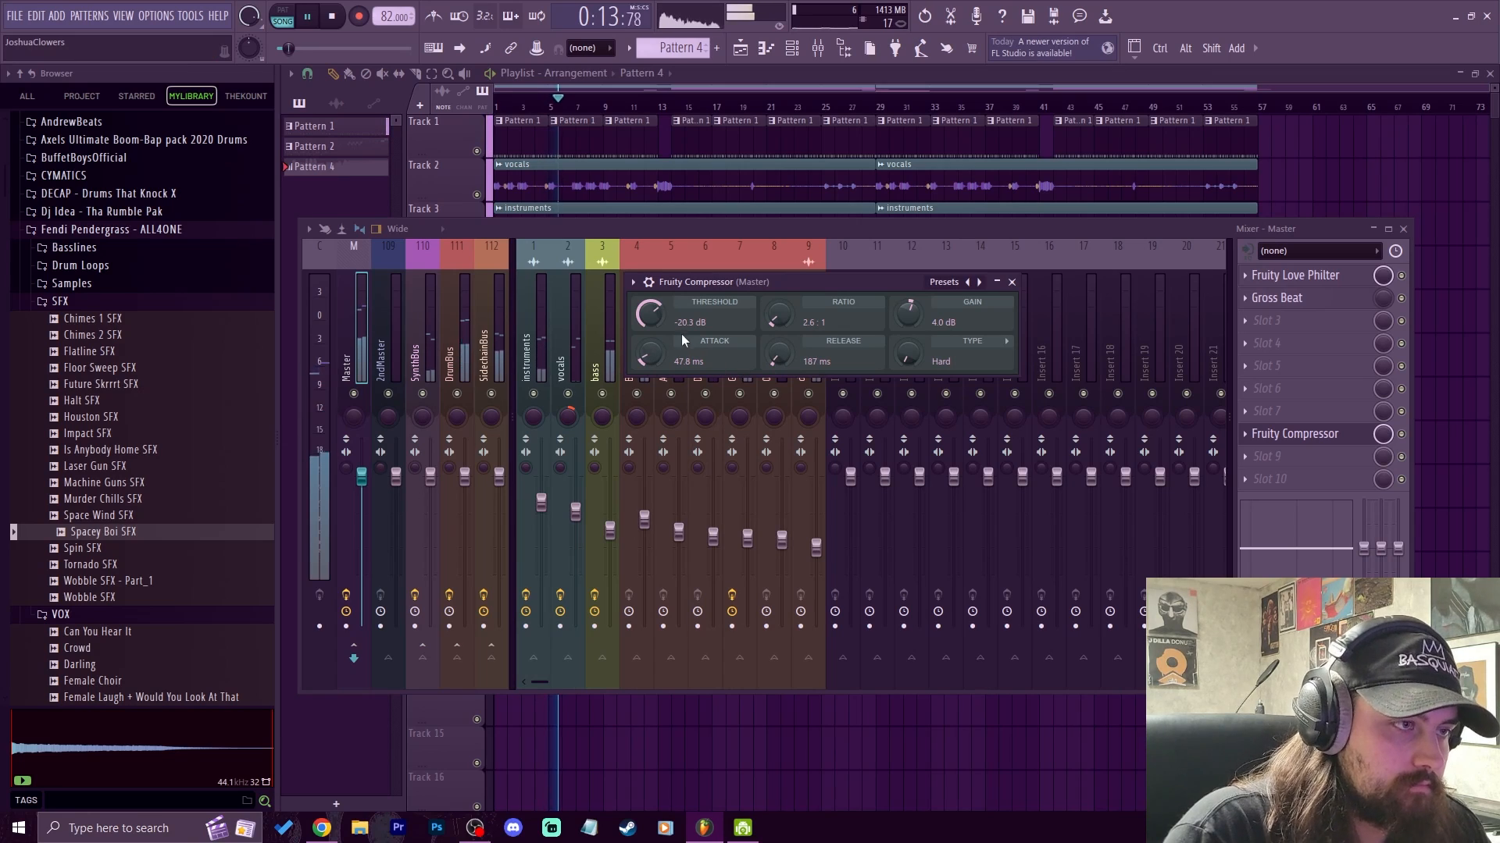
pyautogui.moveTo(649, 314); pyautogui.dragTo(677, 322)
pyautogui.press('space')
# Step: Insert Fruity Soft Clipper in slot 9 and Fruity Limiter in slot 10 of the Master track, with the limiter in limit mode
pyautogui.click(1289, 456)
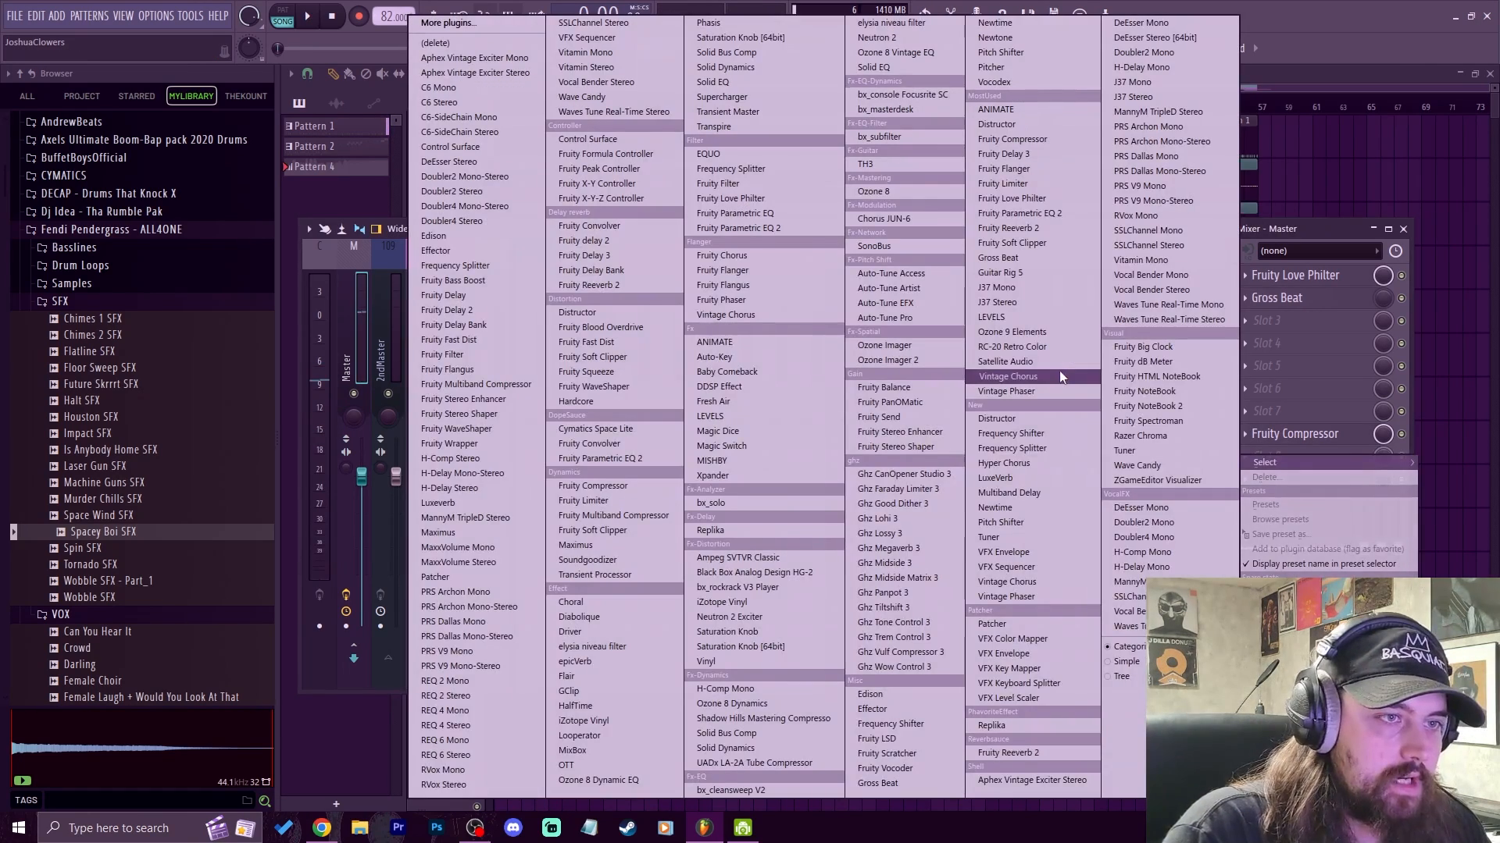
pyautogui.click(1015, 242)
pyautogui.click(1253, 473)
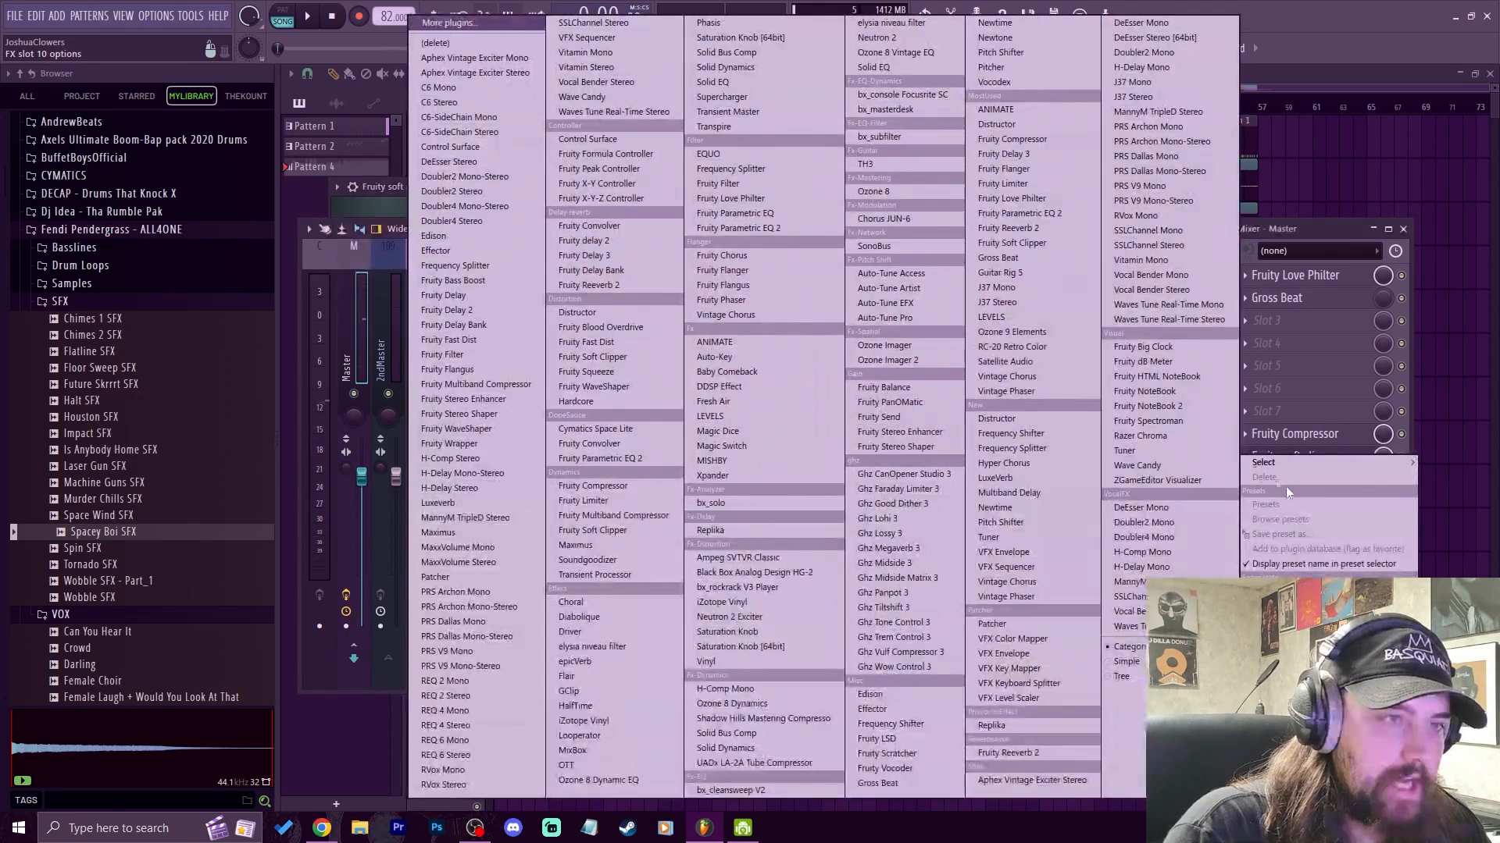
pyautogui.click(714, 179)
pyautogui.moveTo(713, 185); pyautogui.dragTo(788, 230)
pyautogui.click(730, 466)
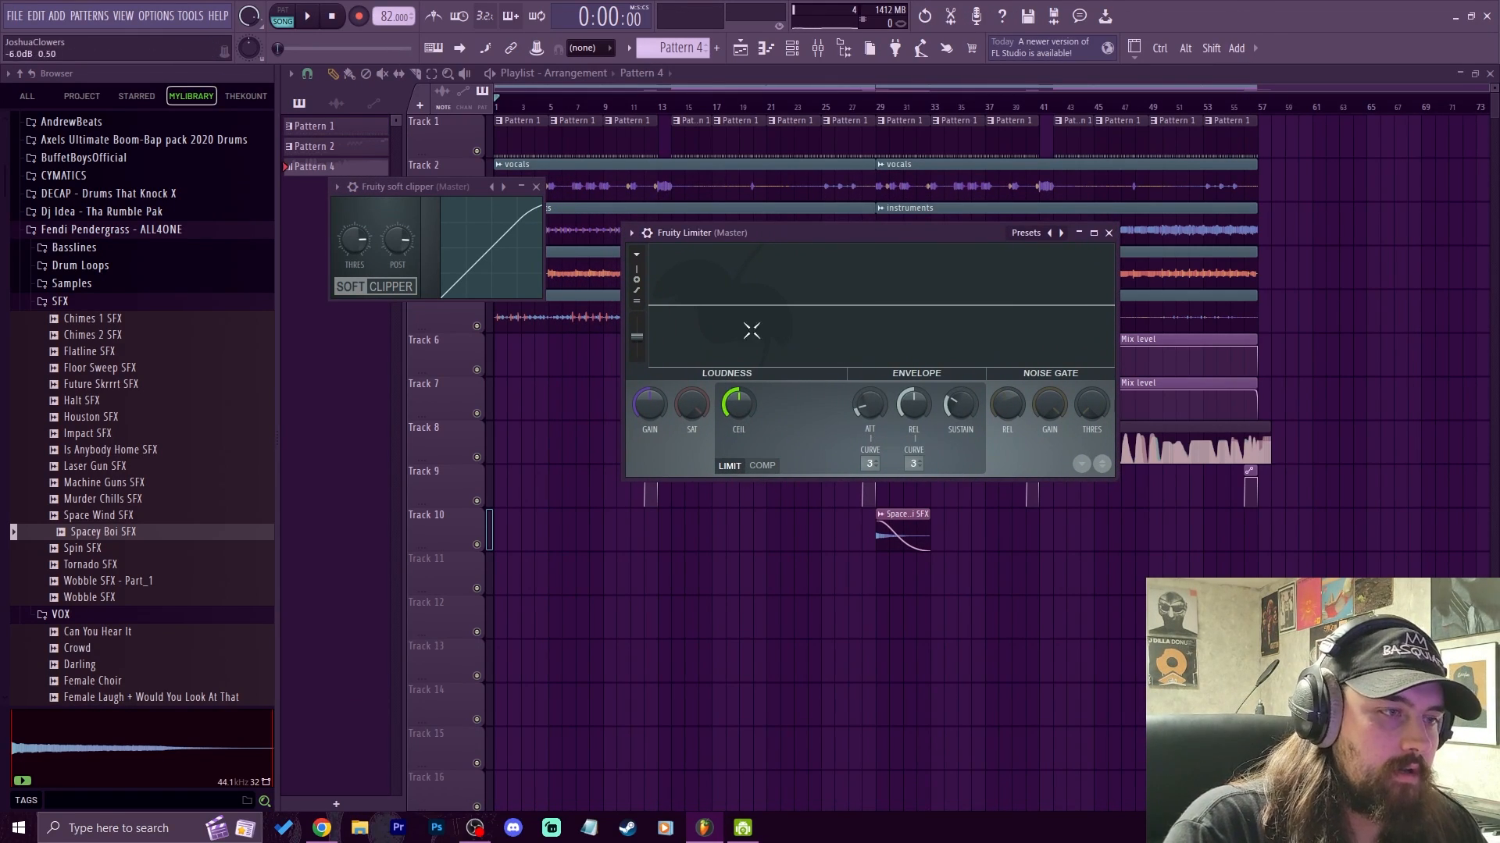
# Step: Try lower ceilings on the Master limiter, first -1.8 dB and then about -9.2 dB
pyautogui.moveTo(738, 404); pyautogui.dragTo(731, 420)
pyautogui.press('space')
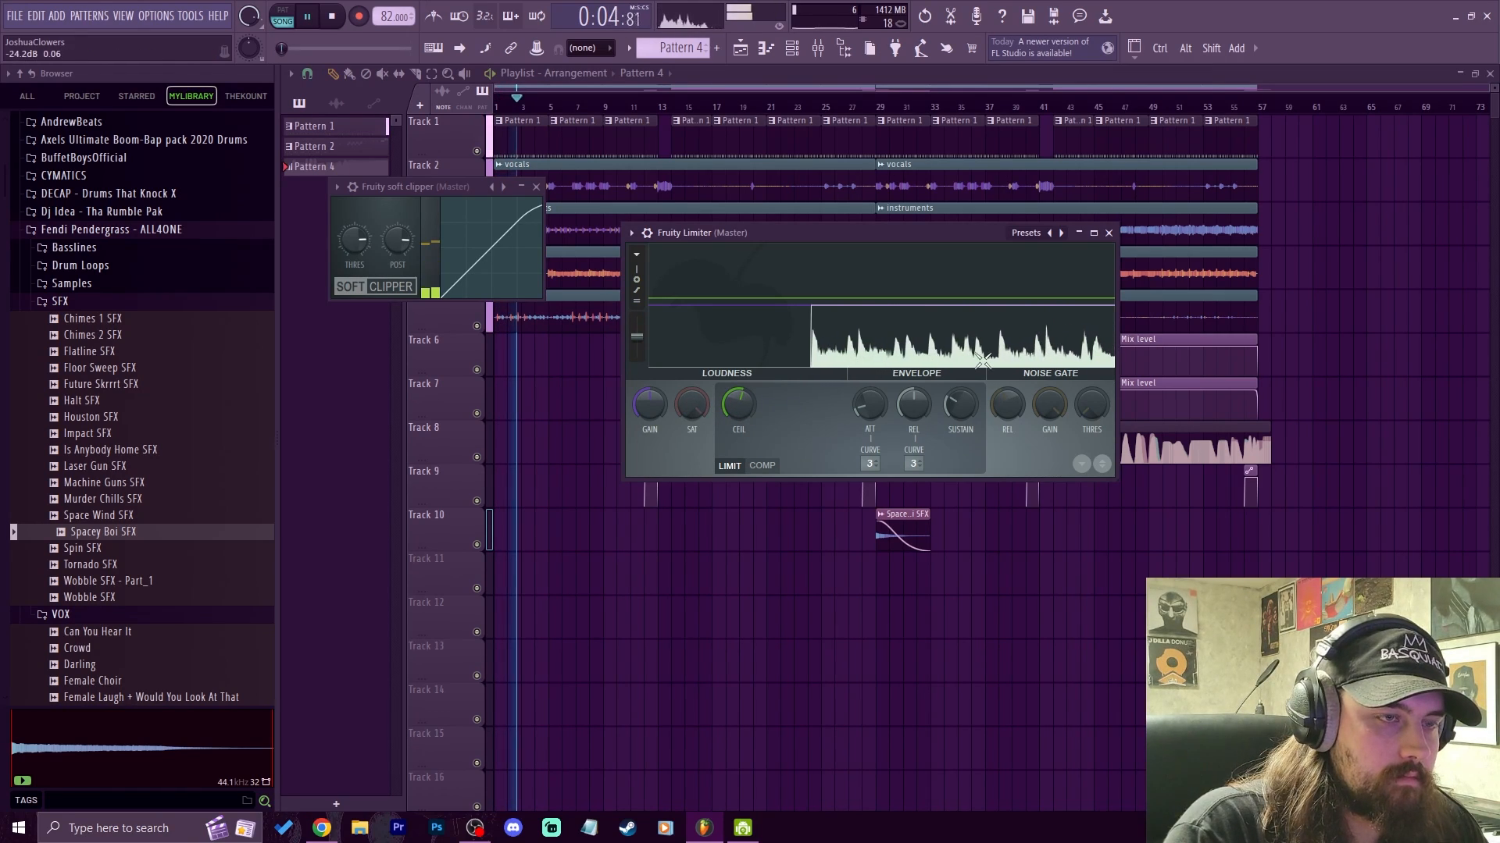
pyautogui.press('space')
pyautogui.moveTo(738, 405); pyautogui.dragTo(738, 425)
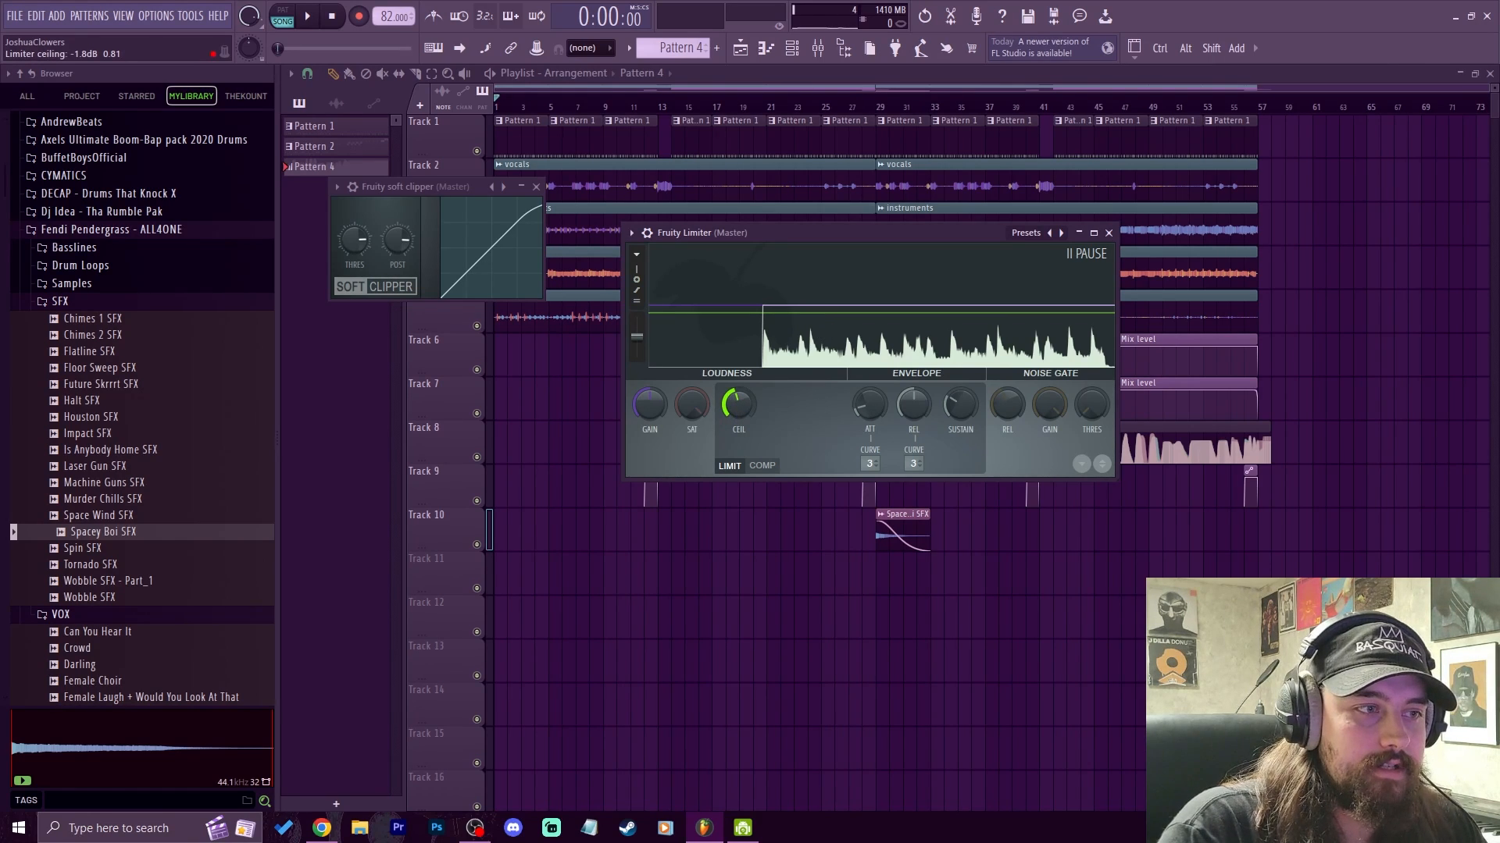
pyautogui.moveTo(738, 405); pyautogui.dragTo(738, 403)
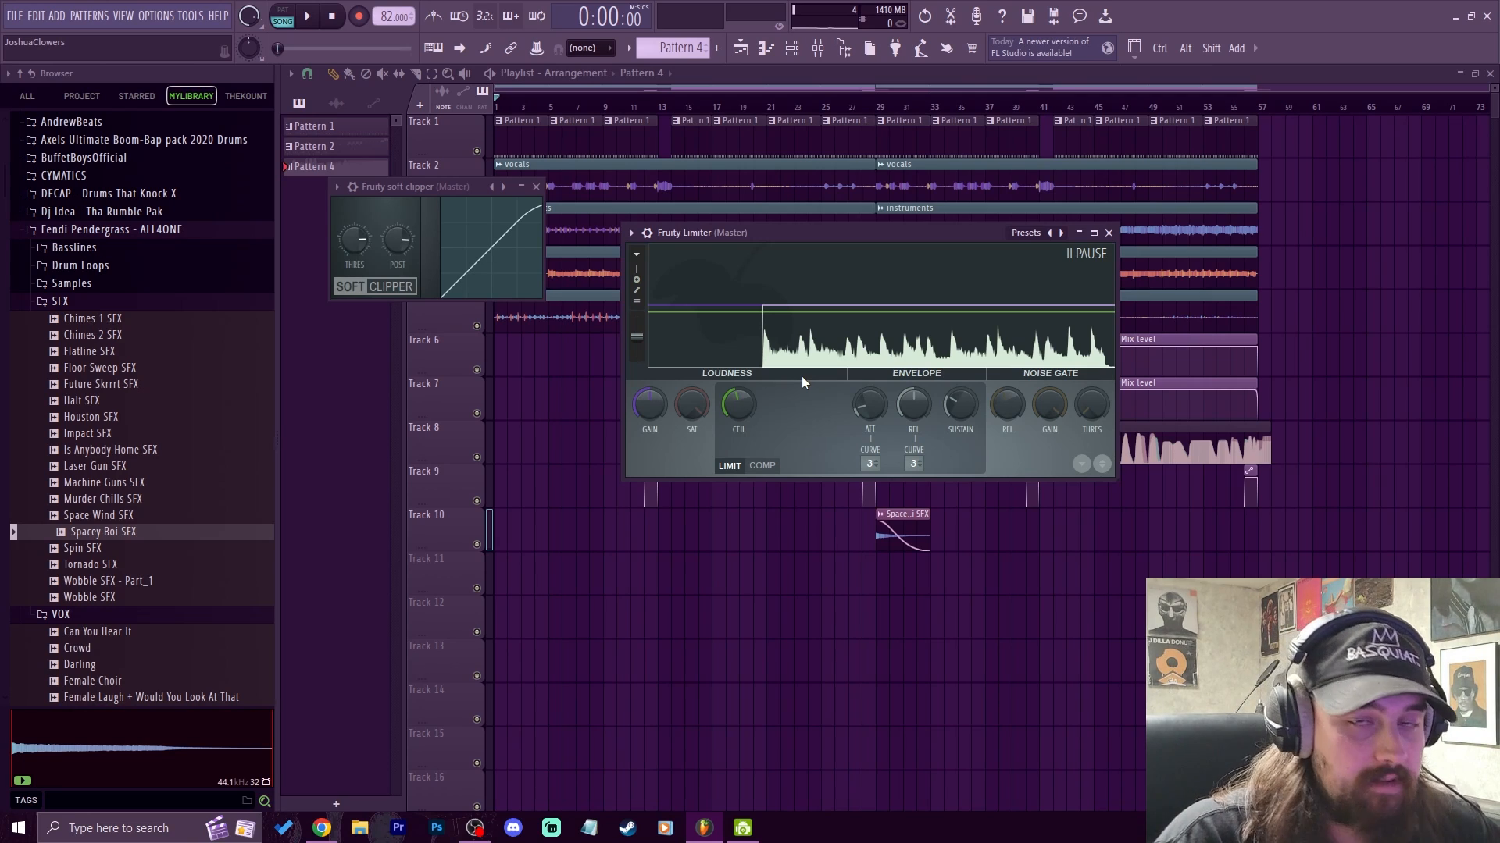
pyautogui.moveTo(748, 403)
pyautogui.mouseDown()
pyautogui.moveTo(748, 450)
pyautogui.moveTo(752, 397)
pyautogui.mouseUp()
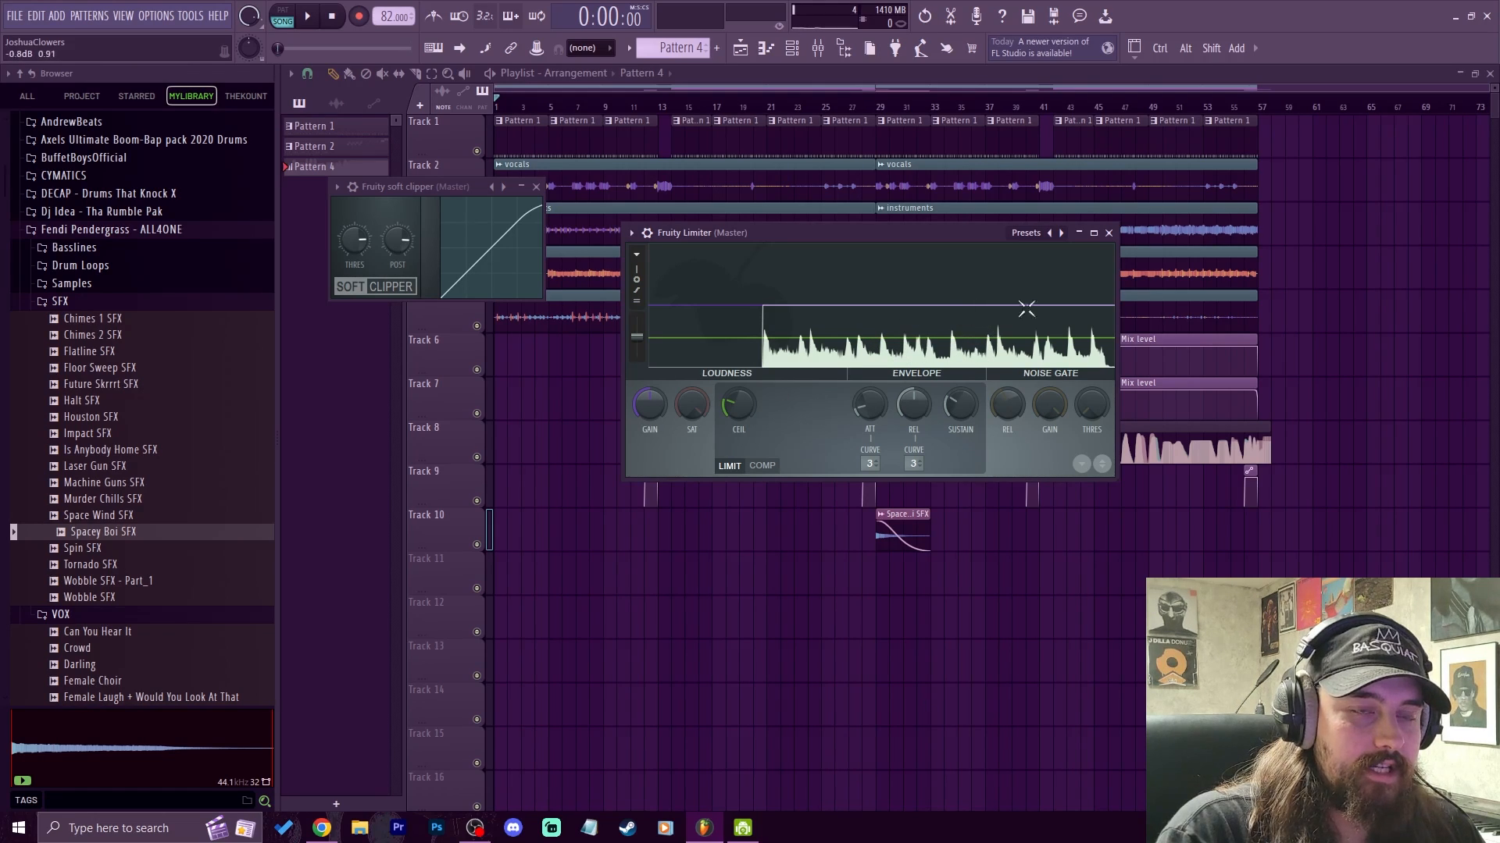
# Step: Enlarge the limiter window, play the beat through it, and raise the ceiling to its maximum
pyautogui.press('space')
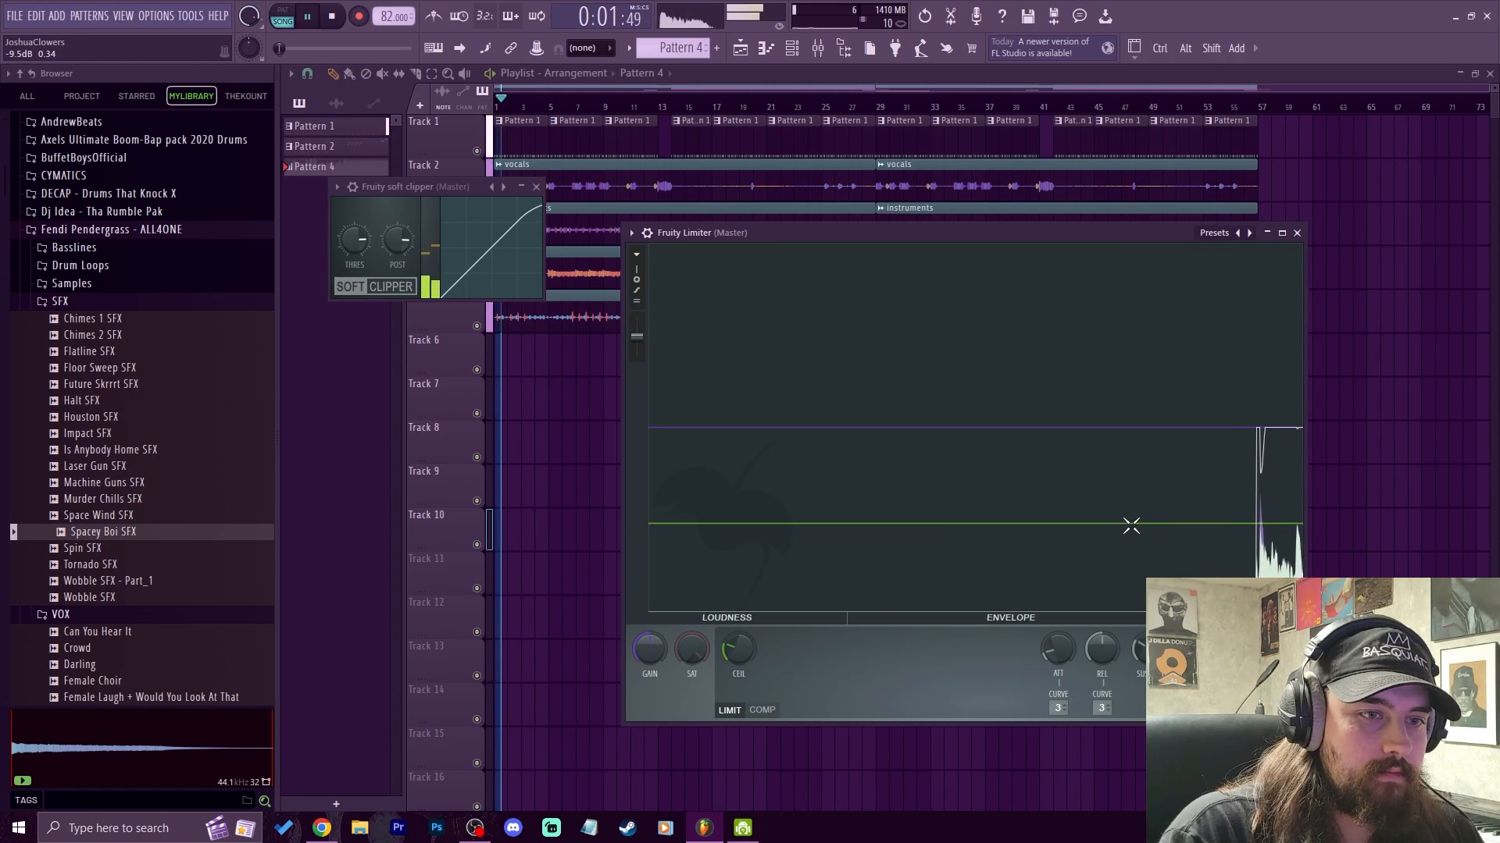
pyautogui.moveTo(899, 234); pyautogui.dragTo(601, 65)
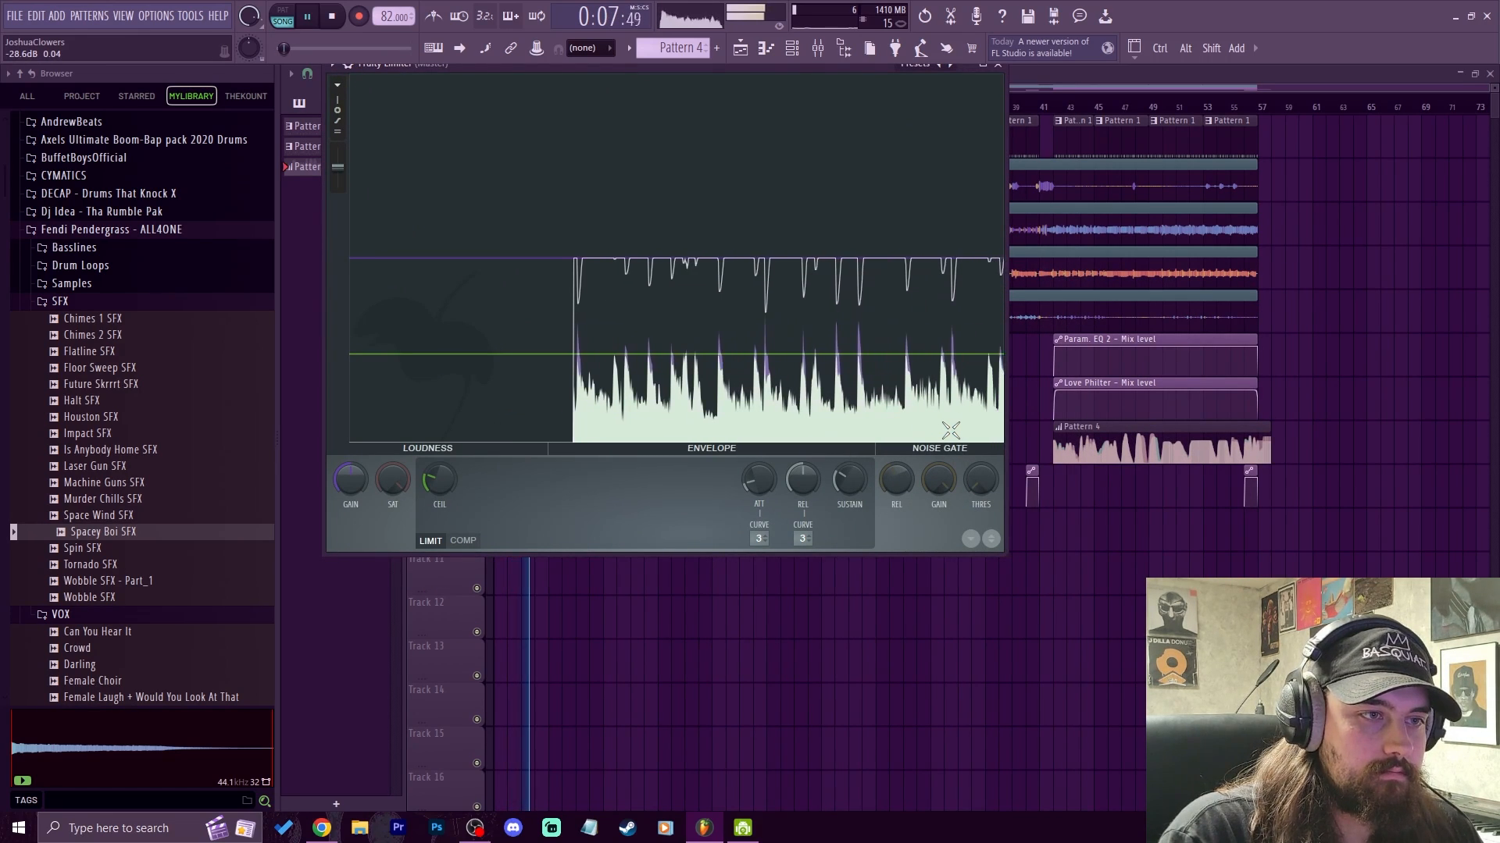
pyautogui.press('space')
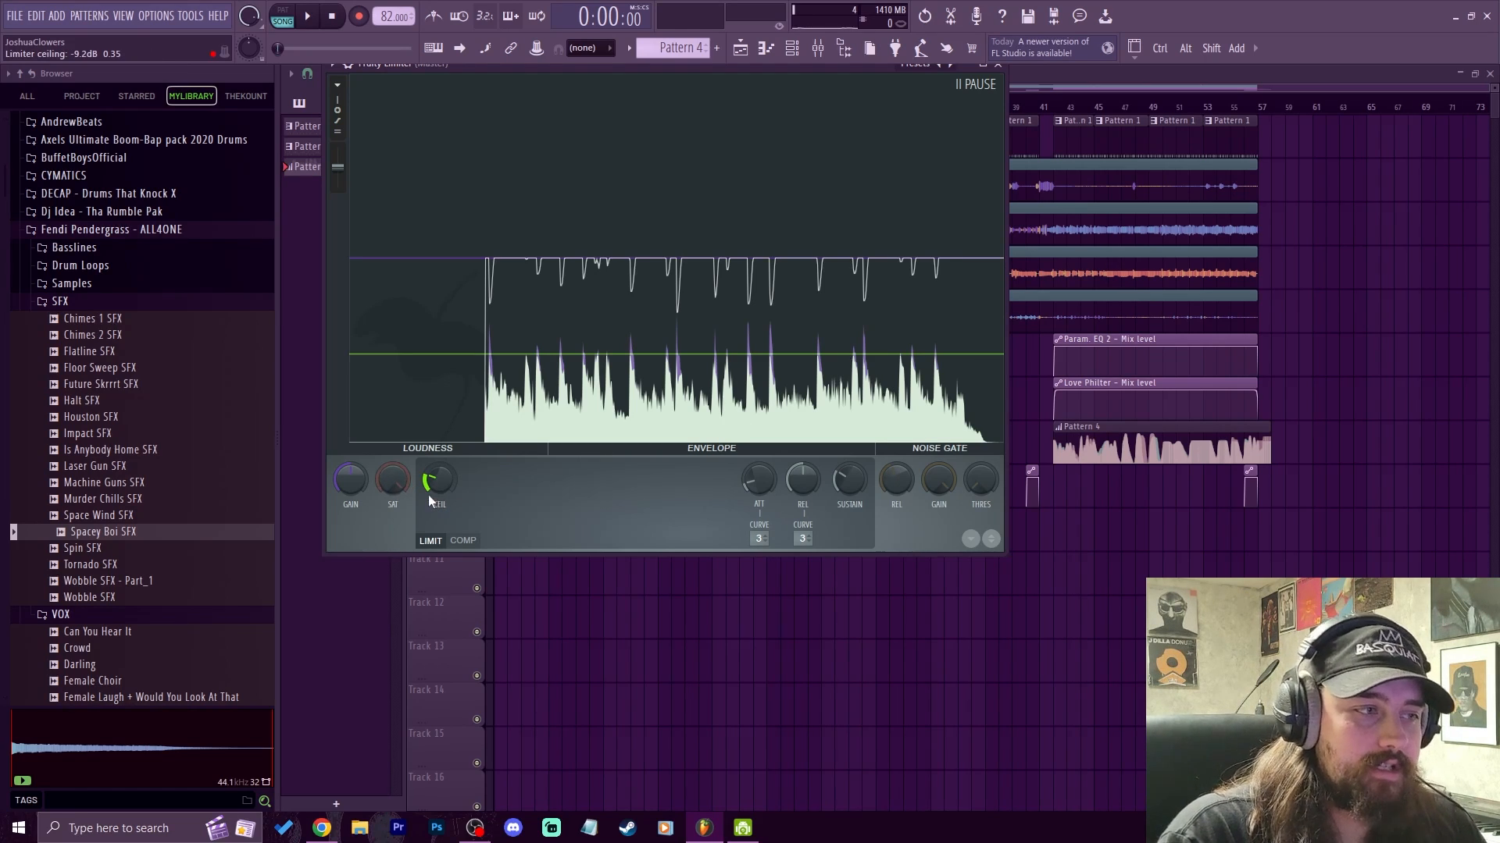
pyautogui.moveTo(430, 501); pyautogui.dragTo(430, 437)
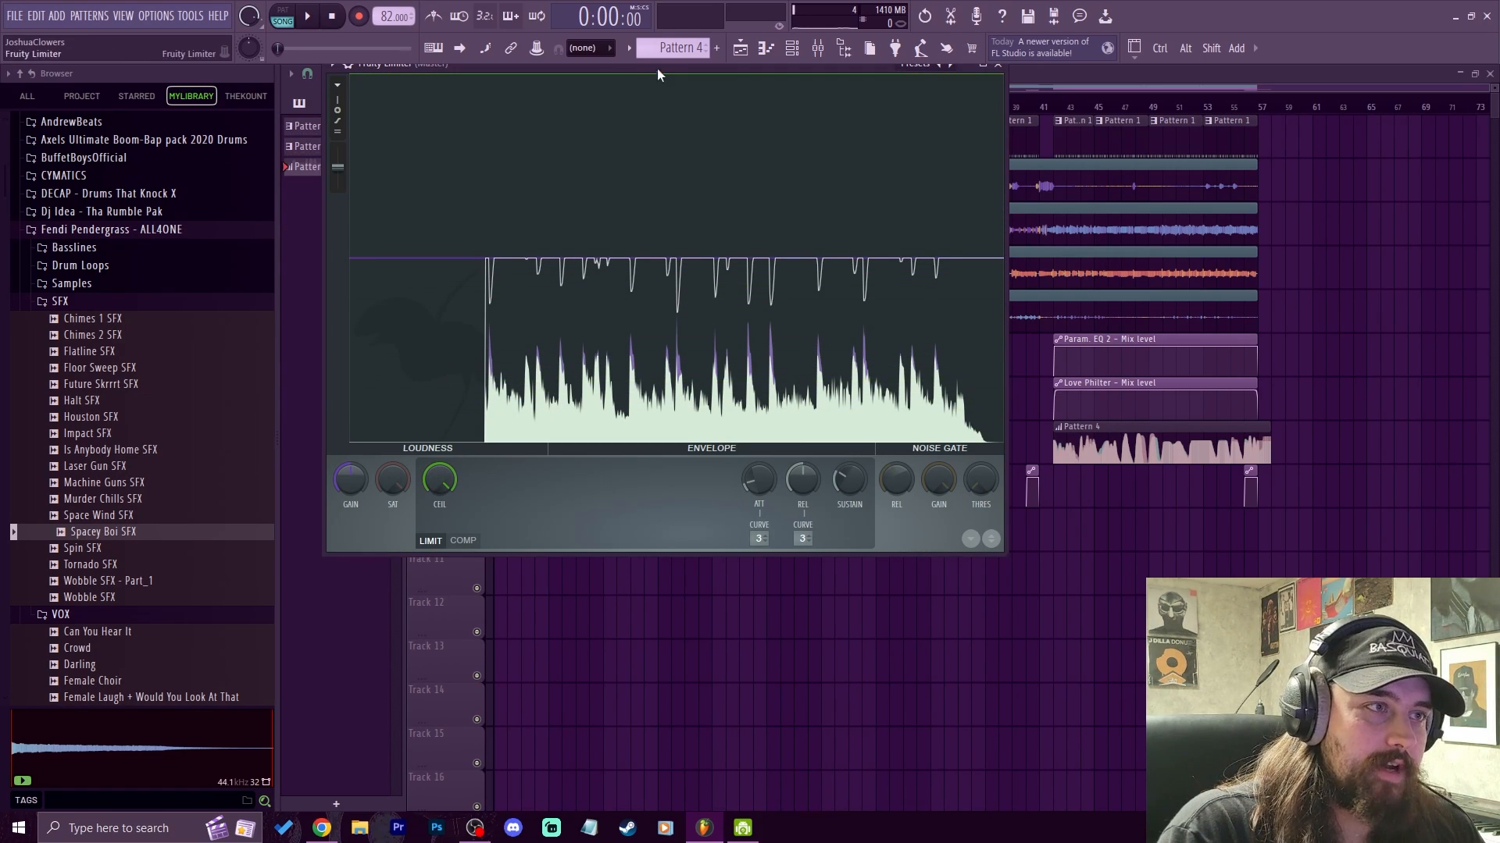
pyautogui.moveTo(658, 70); pyautogui.dragTo(734, 82)
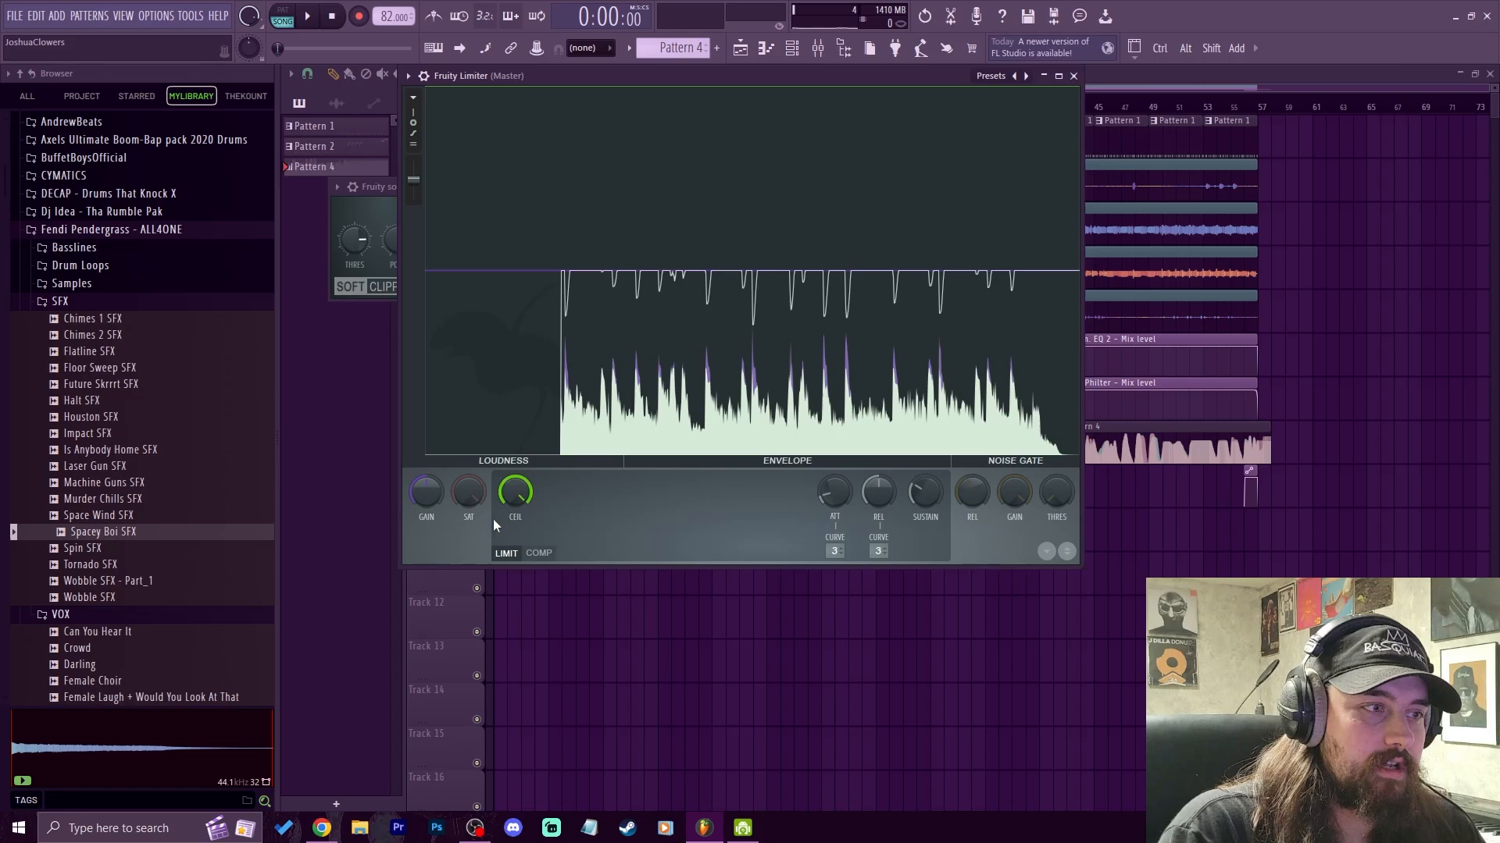
# Step: Audition low soft saturation thresholds on the limiter, including -26.3 dB during playback, and settle on -2.5 dB
pyautogui.moveTo(469, 499)
pyautogui.mouseDown()
pyautogui.moveTo(469, 477)
pyautogui.moveTo(469, 523)
pyautogui.mouseUp()
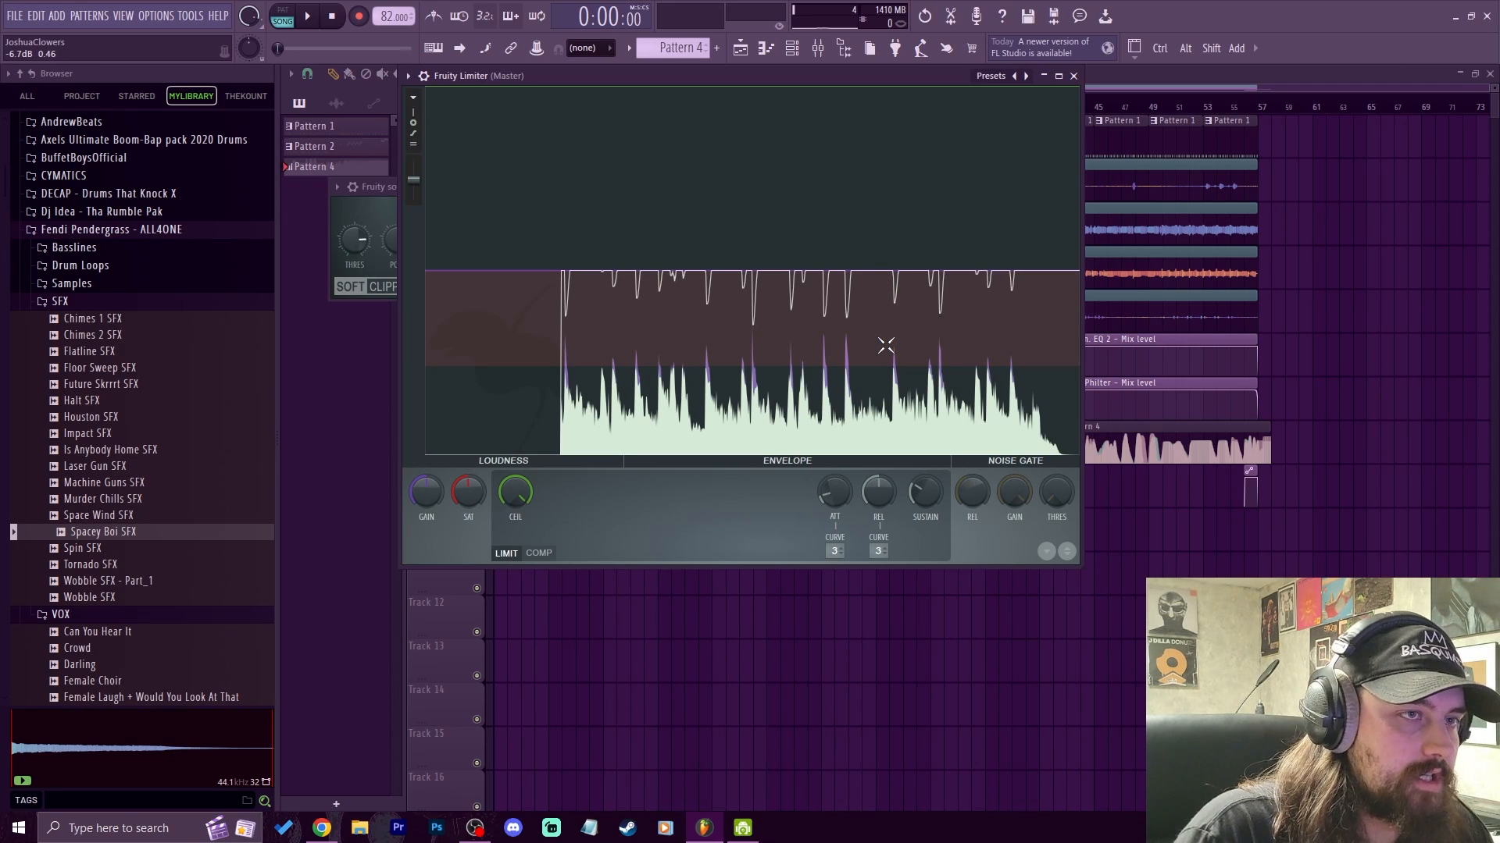
pyautogui.press('space')
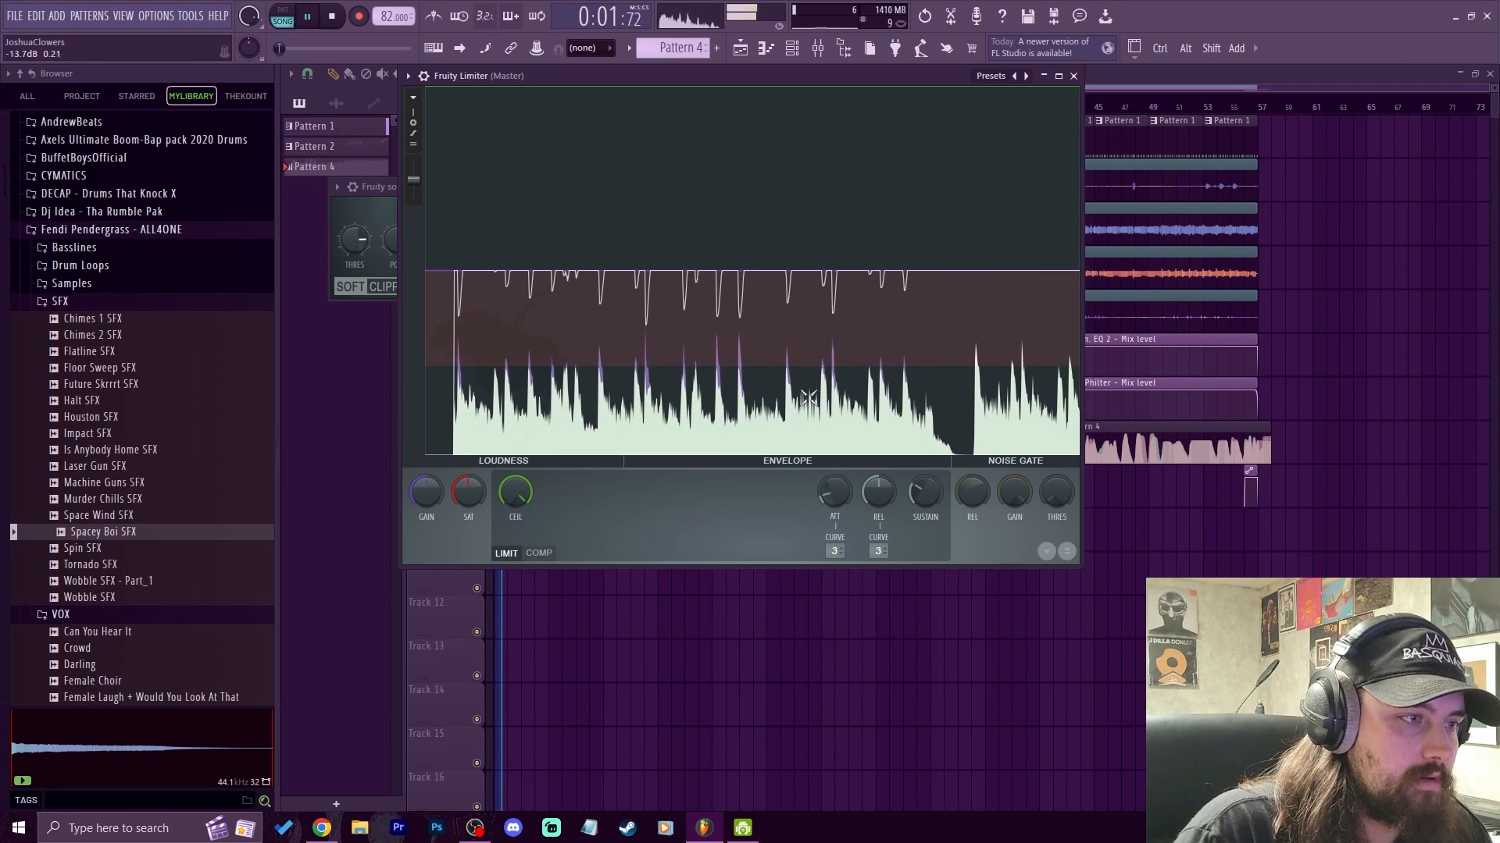
pyautogui.moveTo(475, 493); pyautogui.dragTo(475, 562)
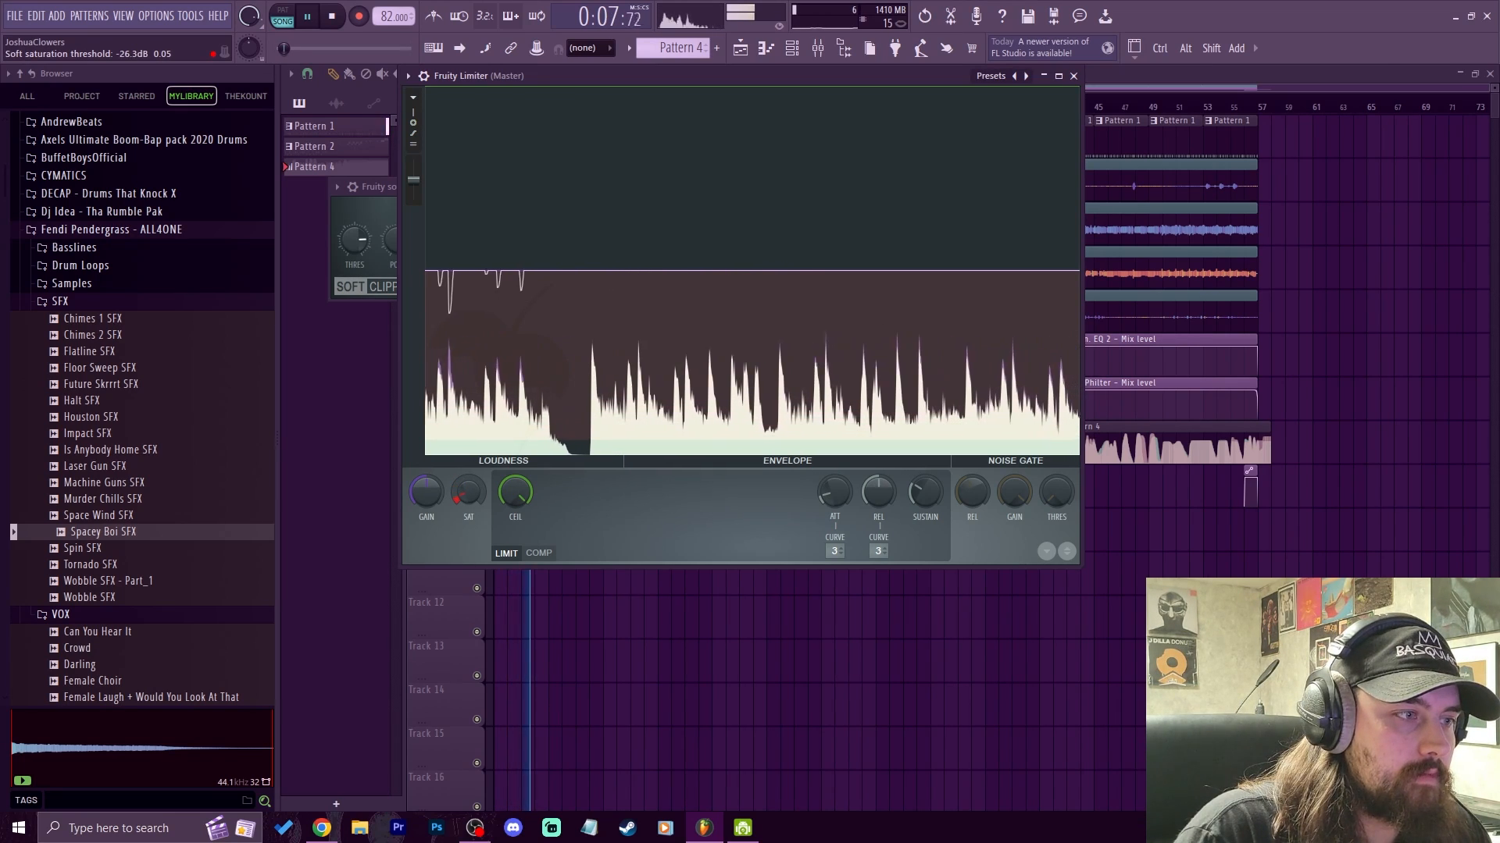
pyautogui.press('space')
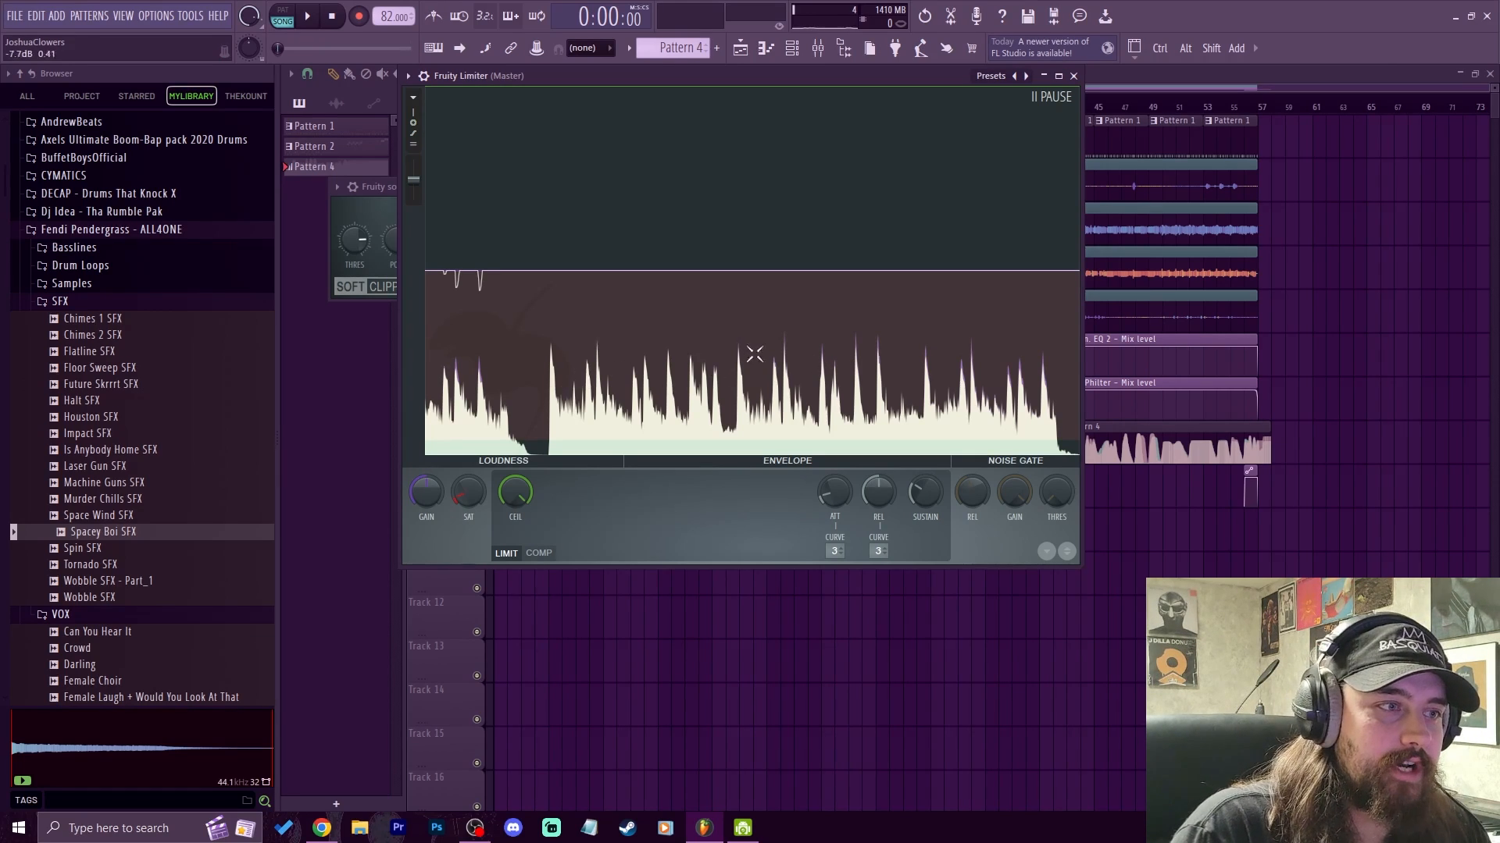
pyautogui.moveTo(468, 492); pyautogui.dragTo(468, 498)
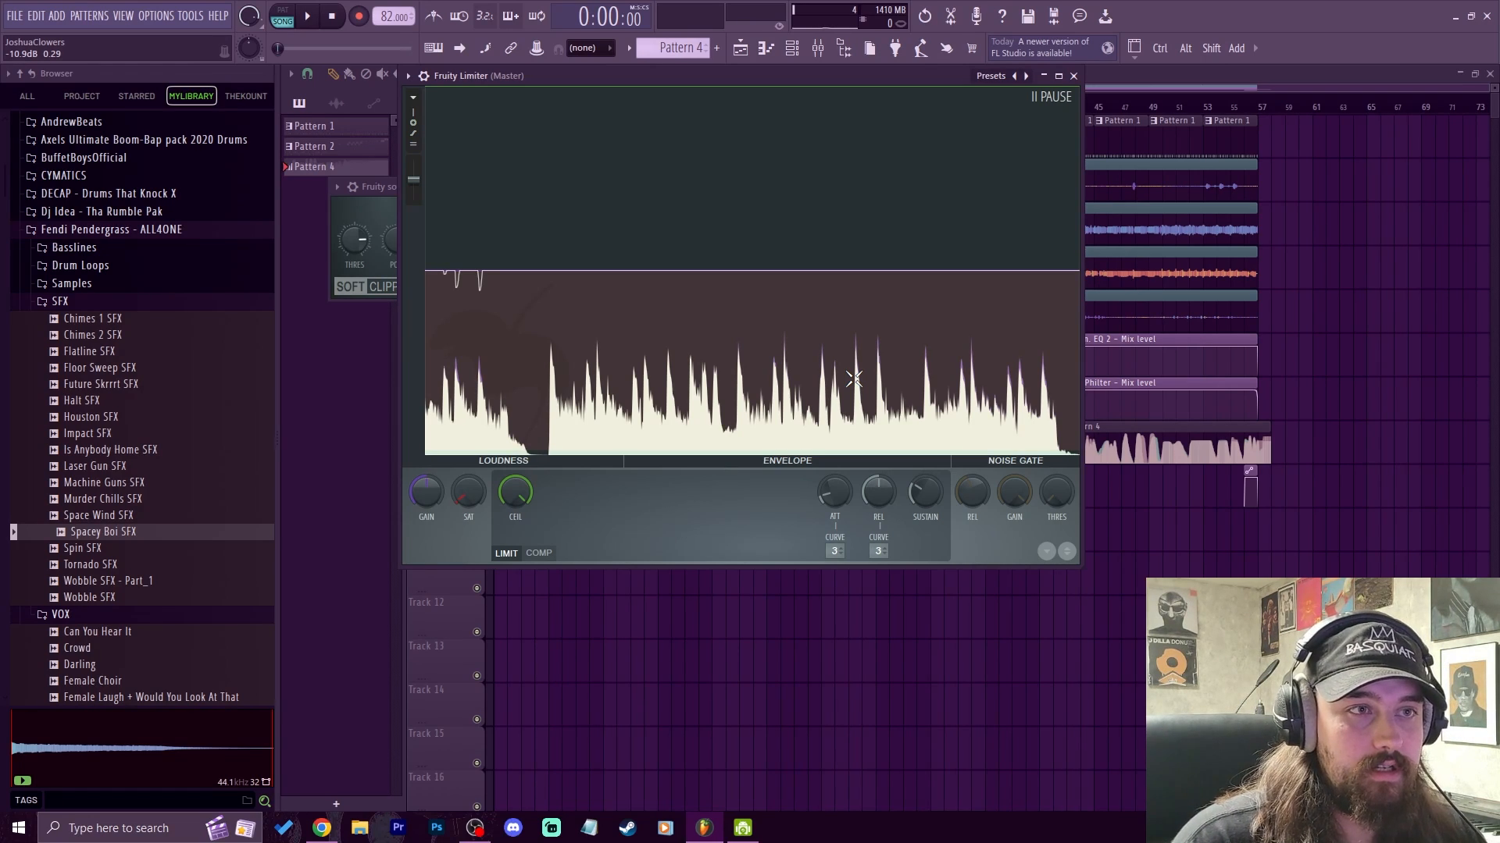
pyautogui.moveTo(517, 517)
pyautogui.mouseDown()
pyautogui.moveTo(517, 493)
pyautogui.moveTo(517, 521)
pyautogui.mouseUp()
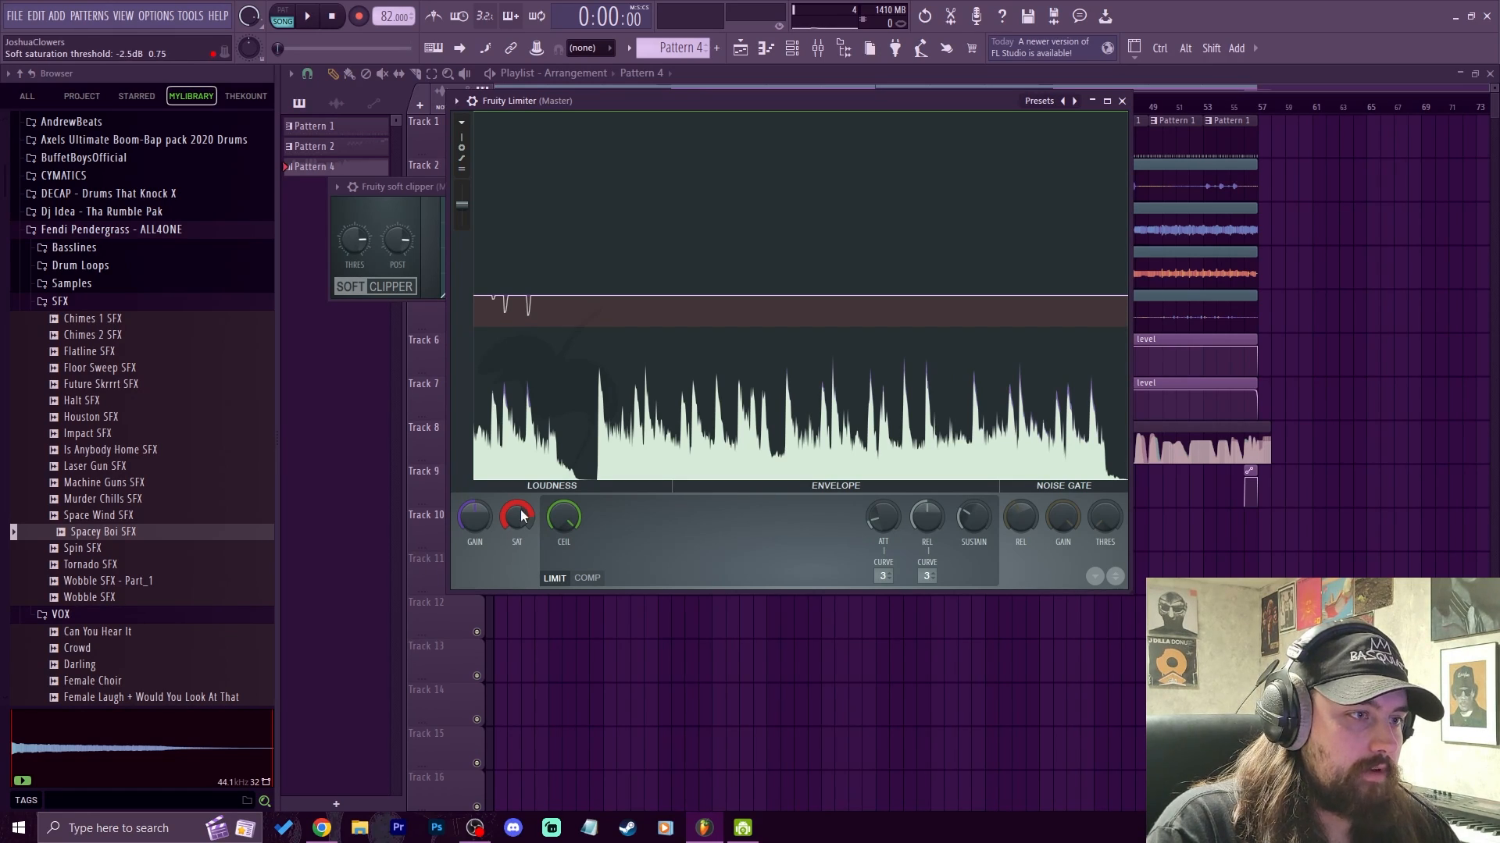
# Step: Open the Master's Fruity Soft Clipper, lower its threshold, and arrange its window beside the limiter
pyautogui.click(818, 48)
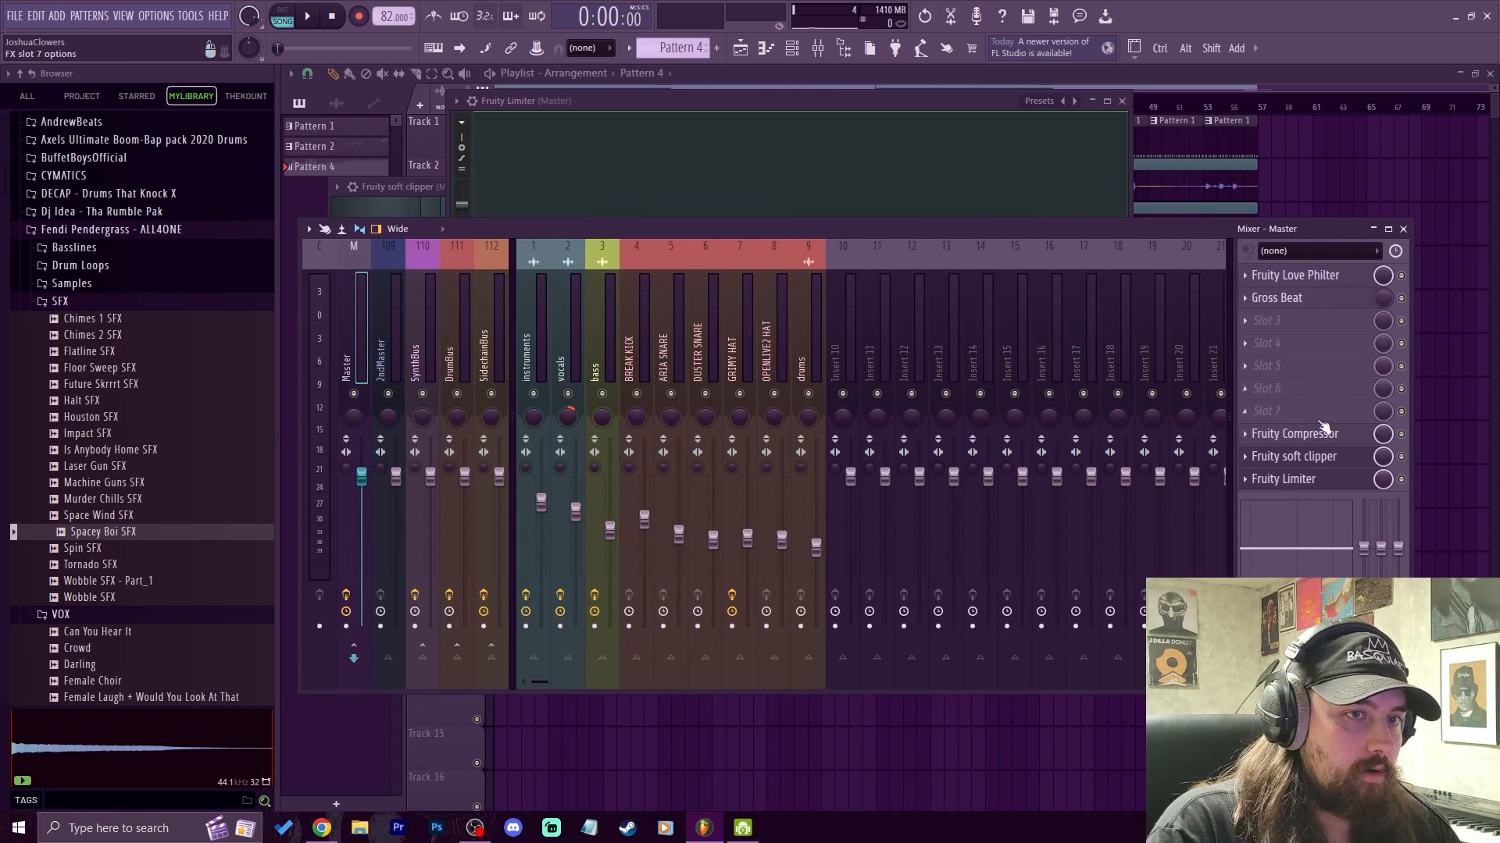
pyautogui.click(1293, 456)
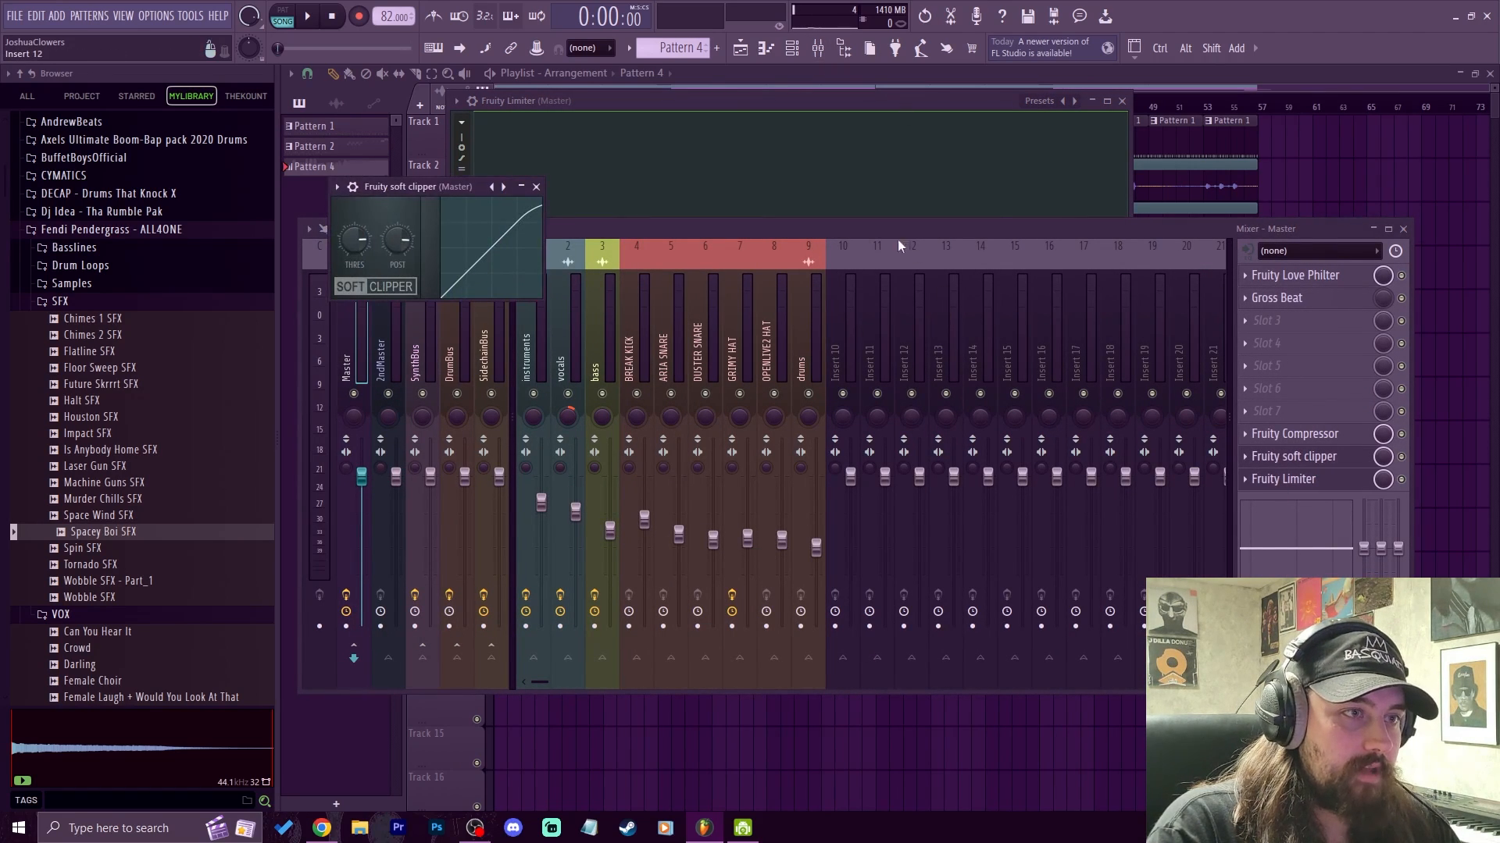
pyautogui.moveTo(841, 221); pyautogui.dragTo(822, 667)
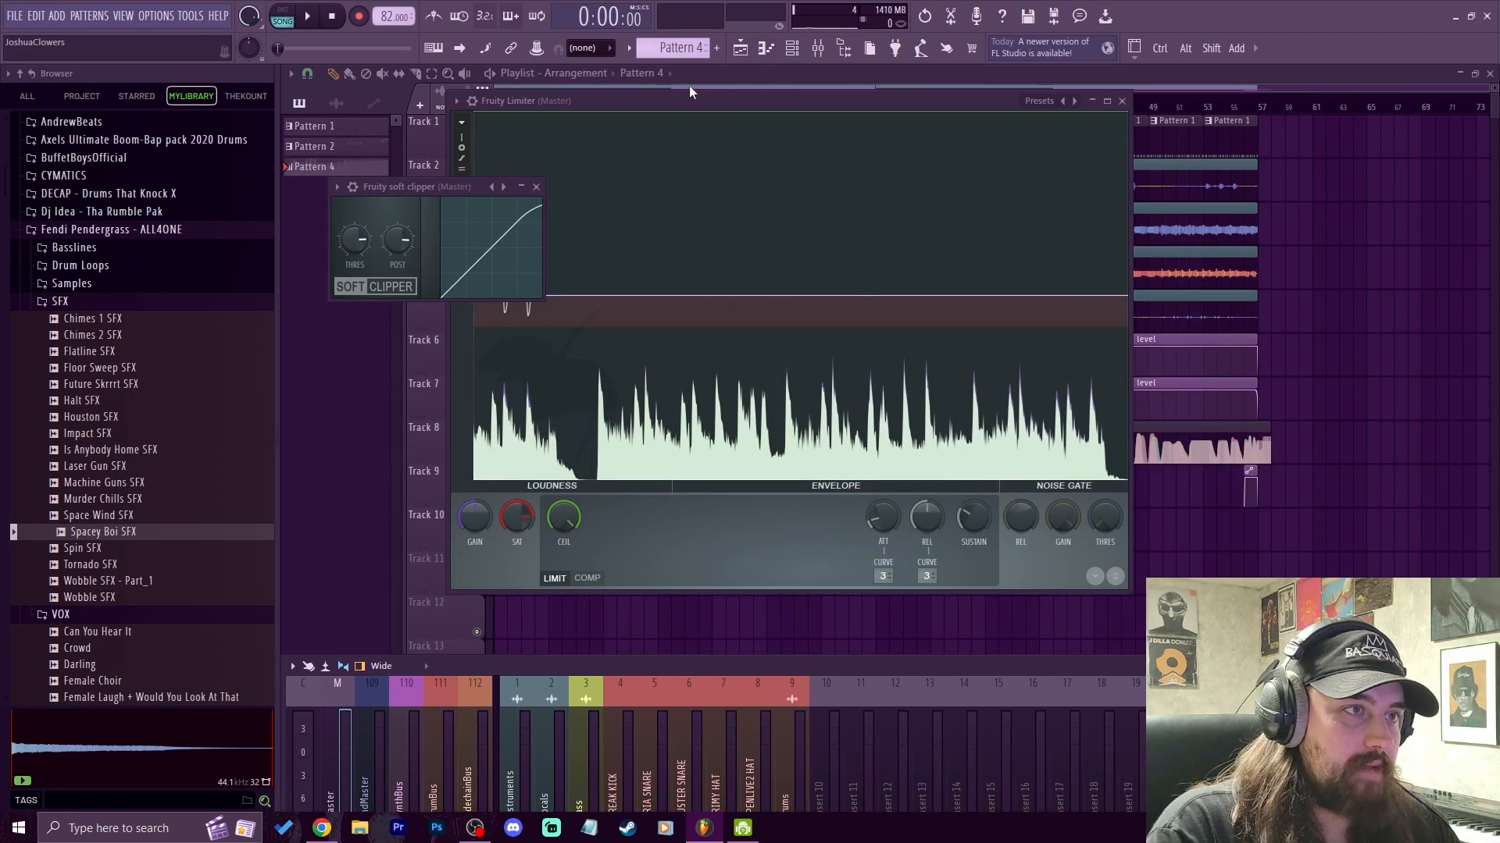
pyautogui.moveTo(691, 98); pyautogui.dragTo(918, 147)
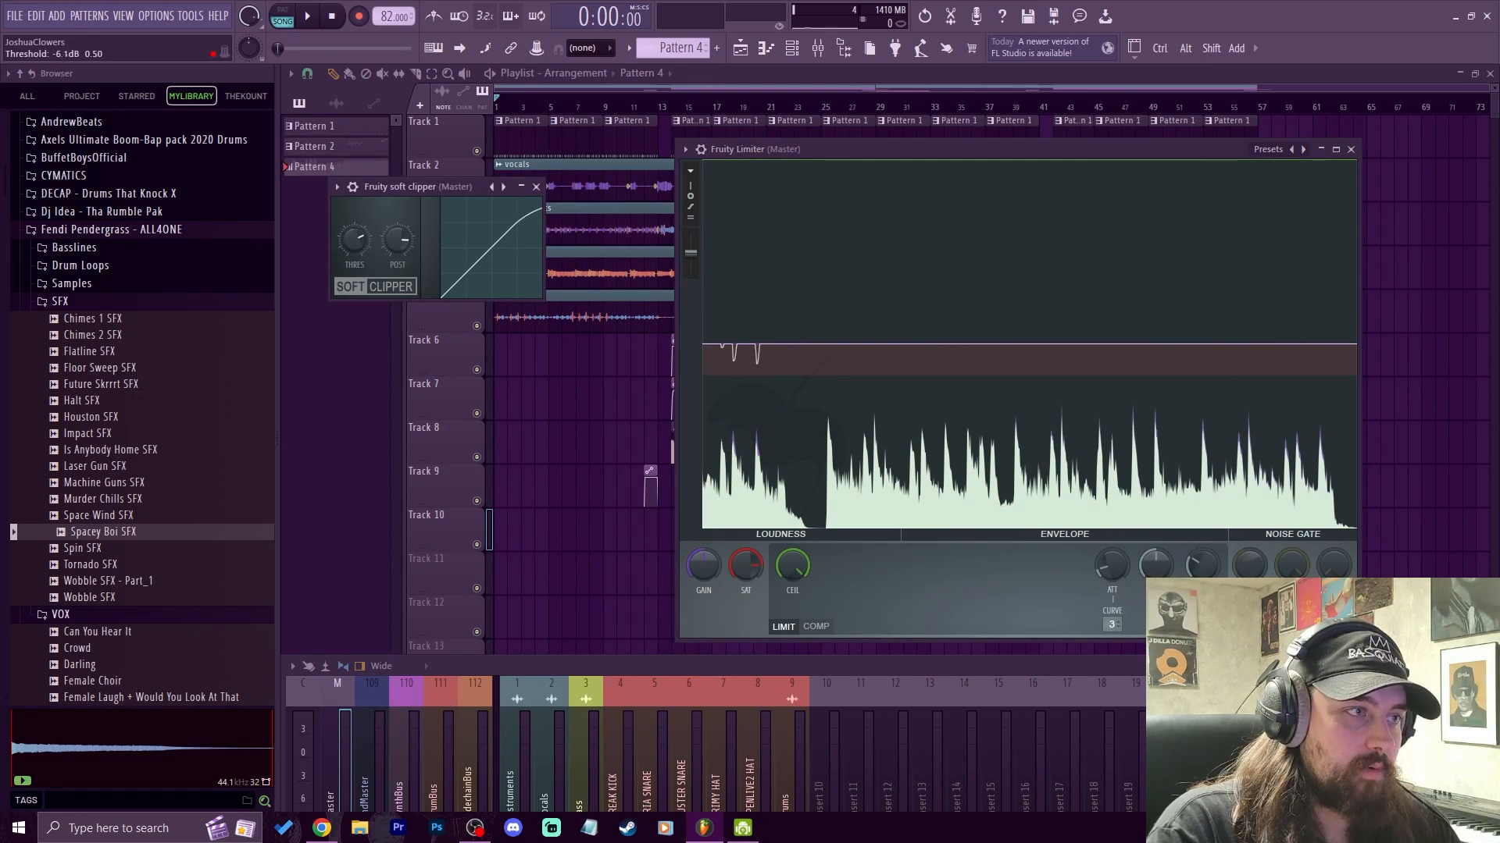
pyautogui.moveTo(396, 188); pyautogui.dragTo(860, 283)
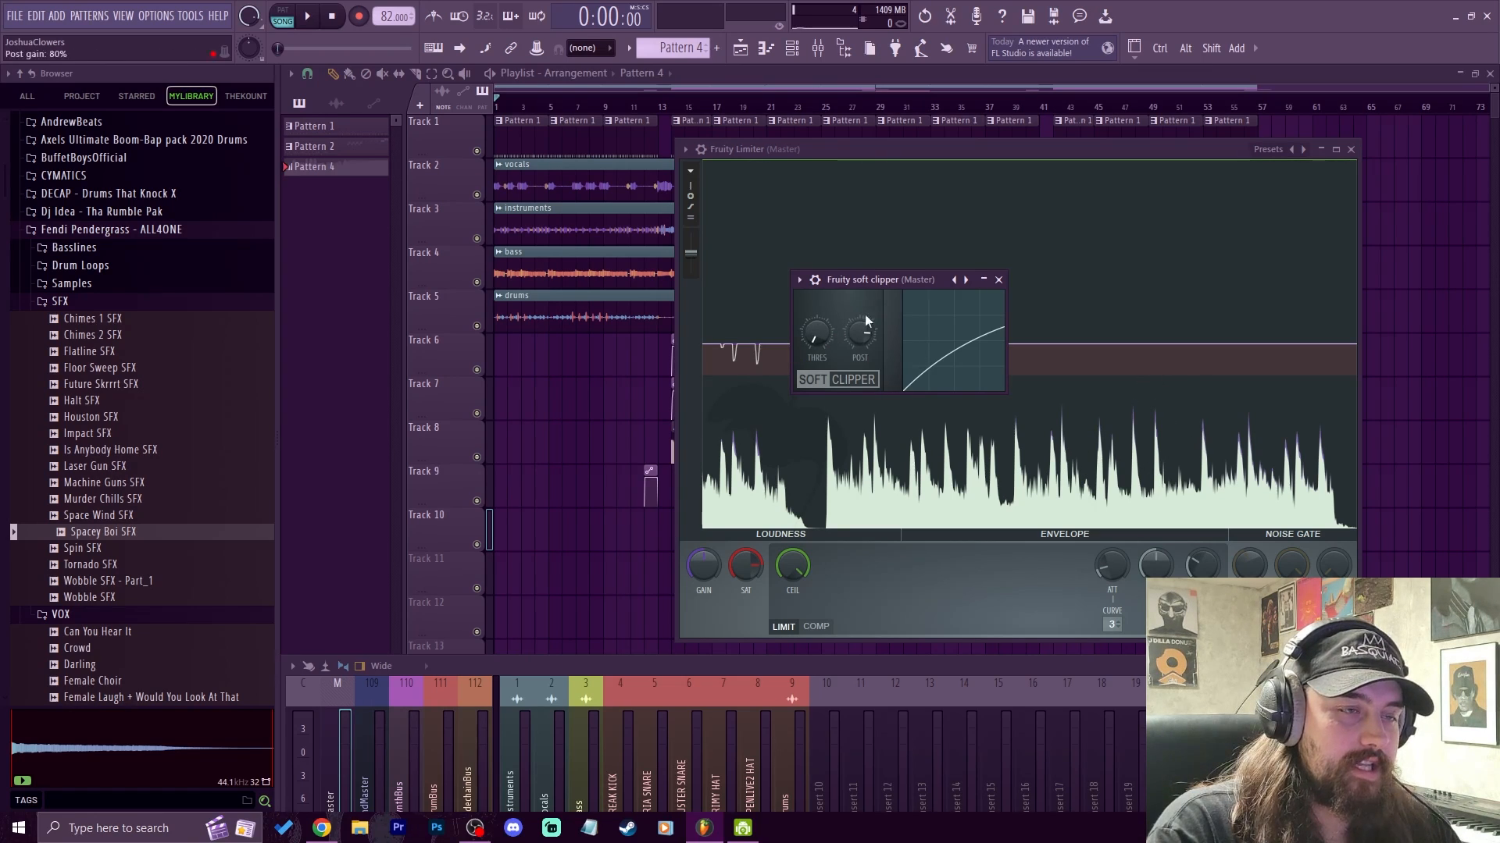
pyautogui.moveTo(884, 282); pyautogui.dragTo(598, 334)
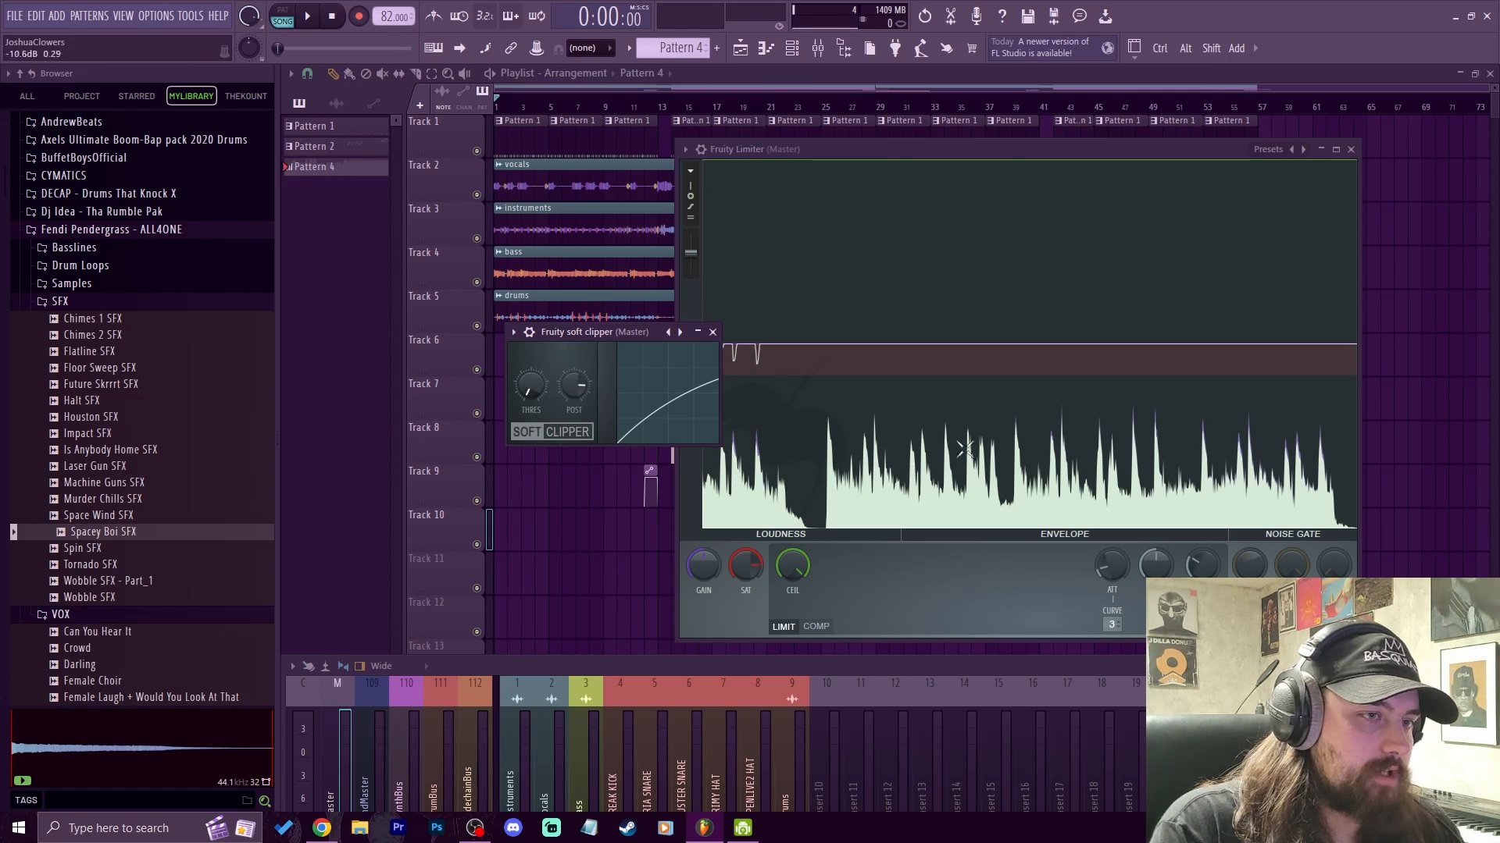
# Step: Play the beat and raise the post gain on the Master's soft clipper
pyautogui.press('space')
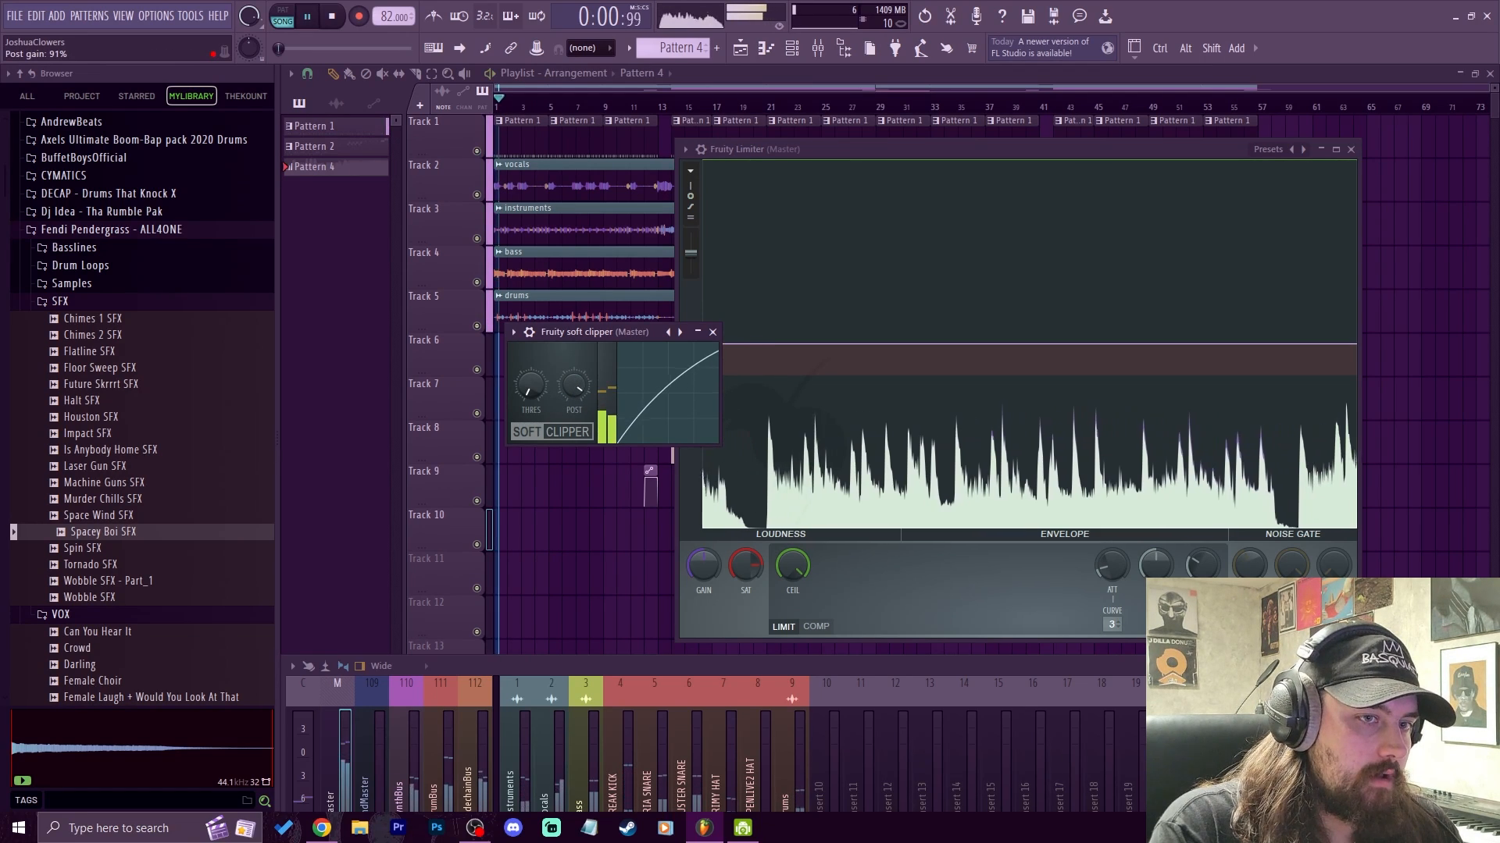
pyautogui.moveTo(574, 385); pyautogui.dragTo(574, 381)
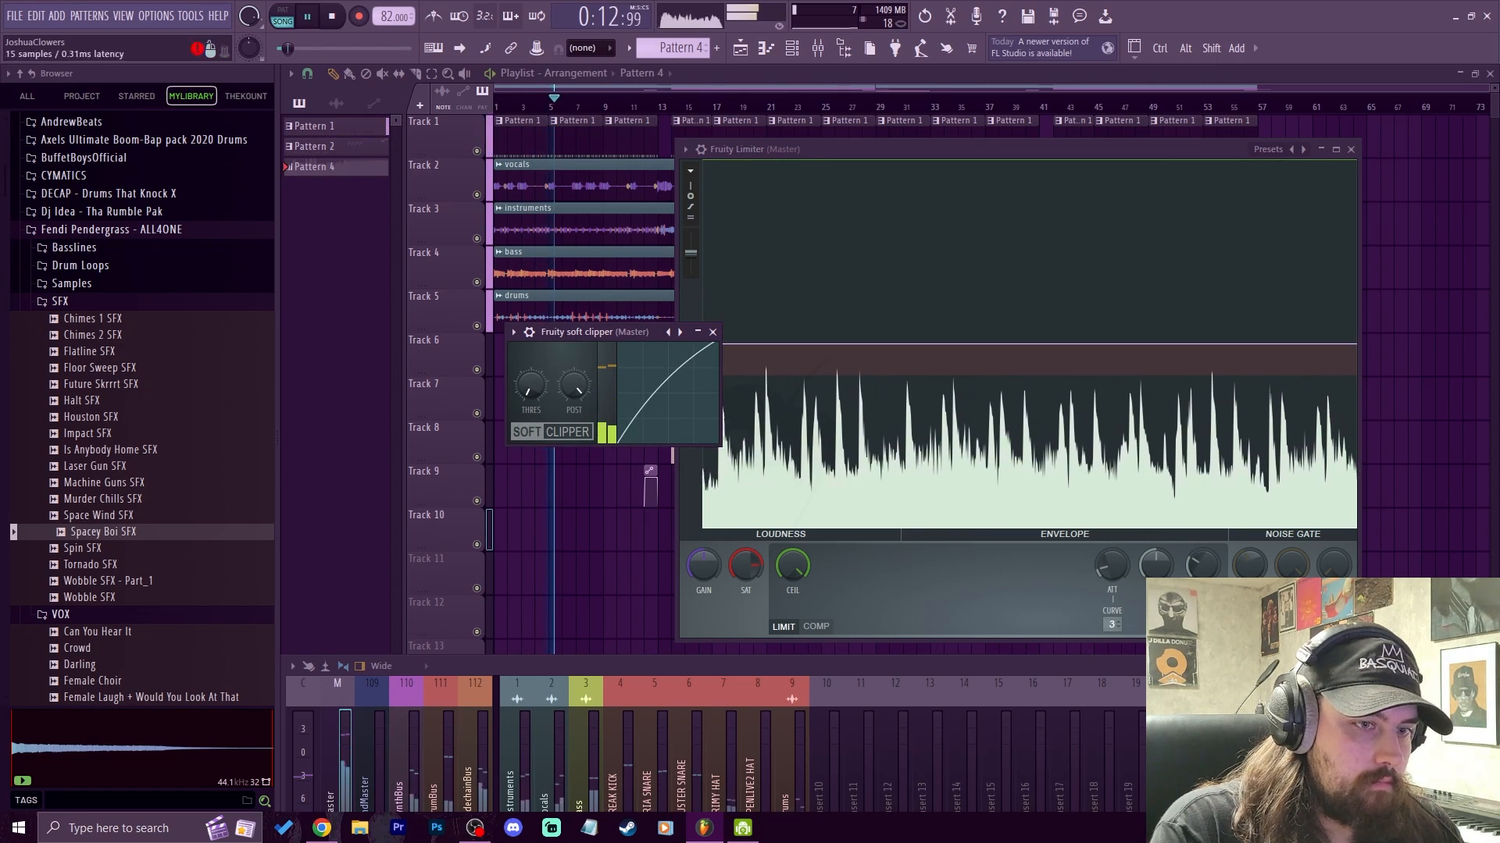
# Step: Open the Master's Fruity Compressor and set its threshold to -18.7 dB and gain to 5.2 dB during playback
pyautogui.moveTo(1108, 673); pyautogui.dragTo(1137, 482)
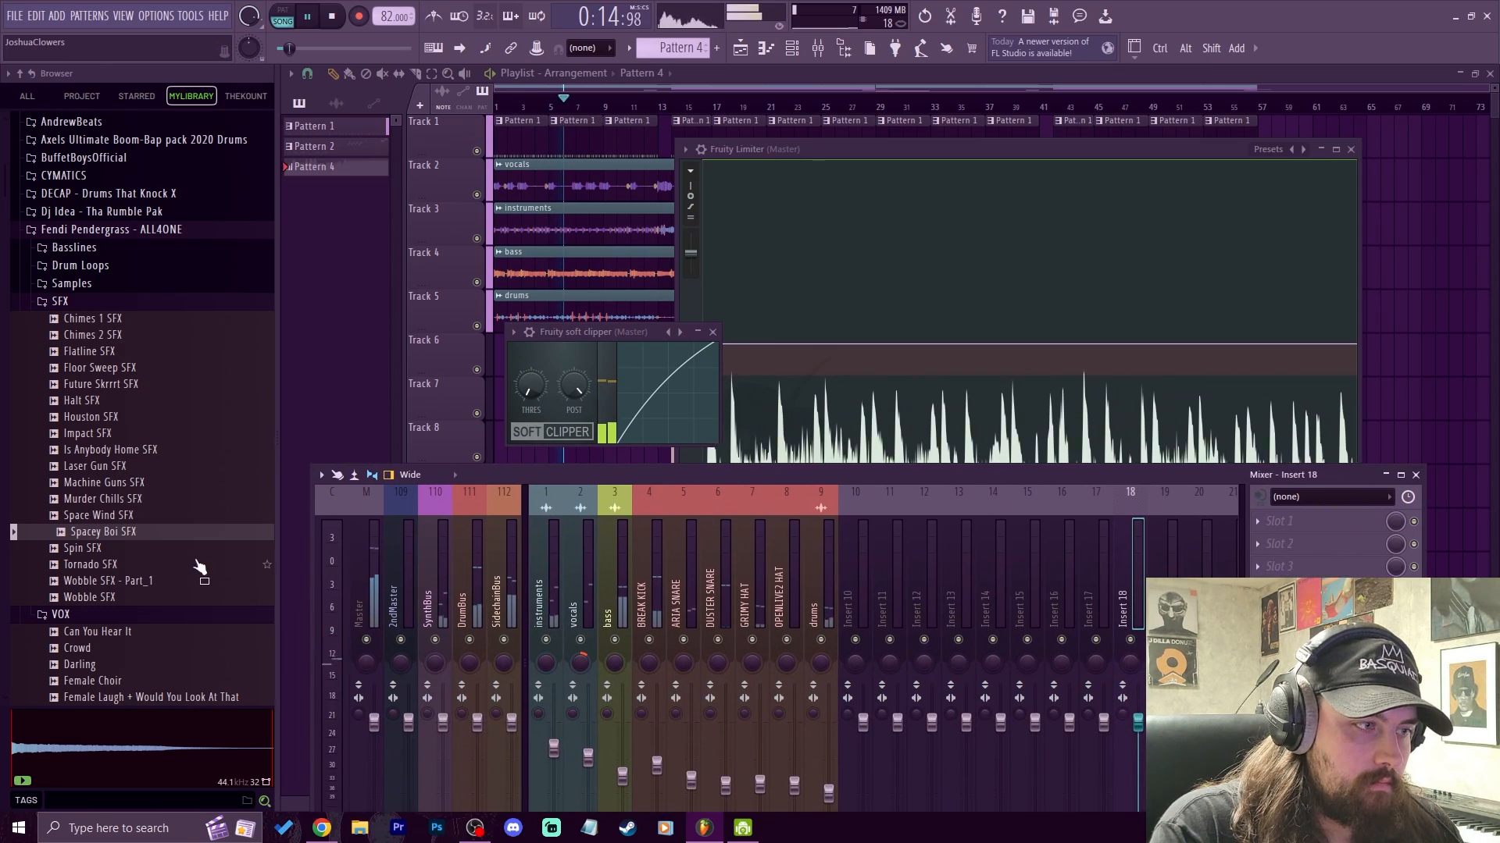
pyautogui.click(361, 598)
pyautogui.click(1309, 679)
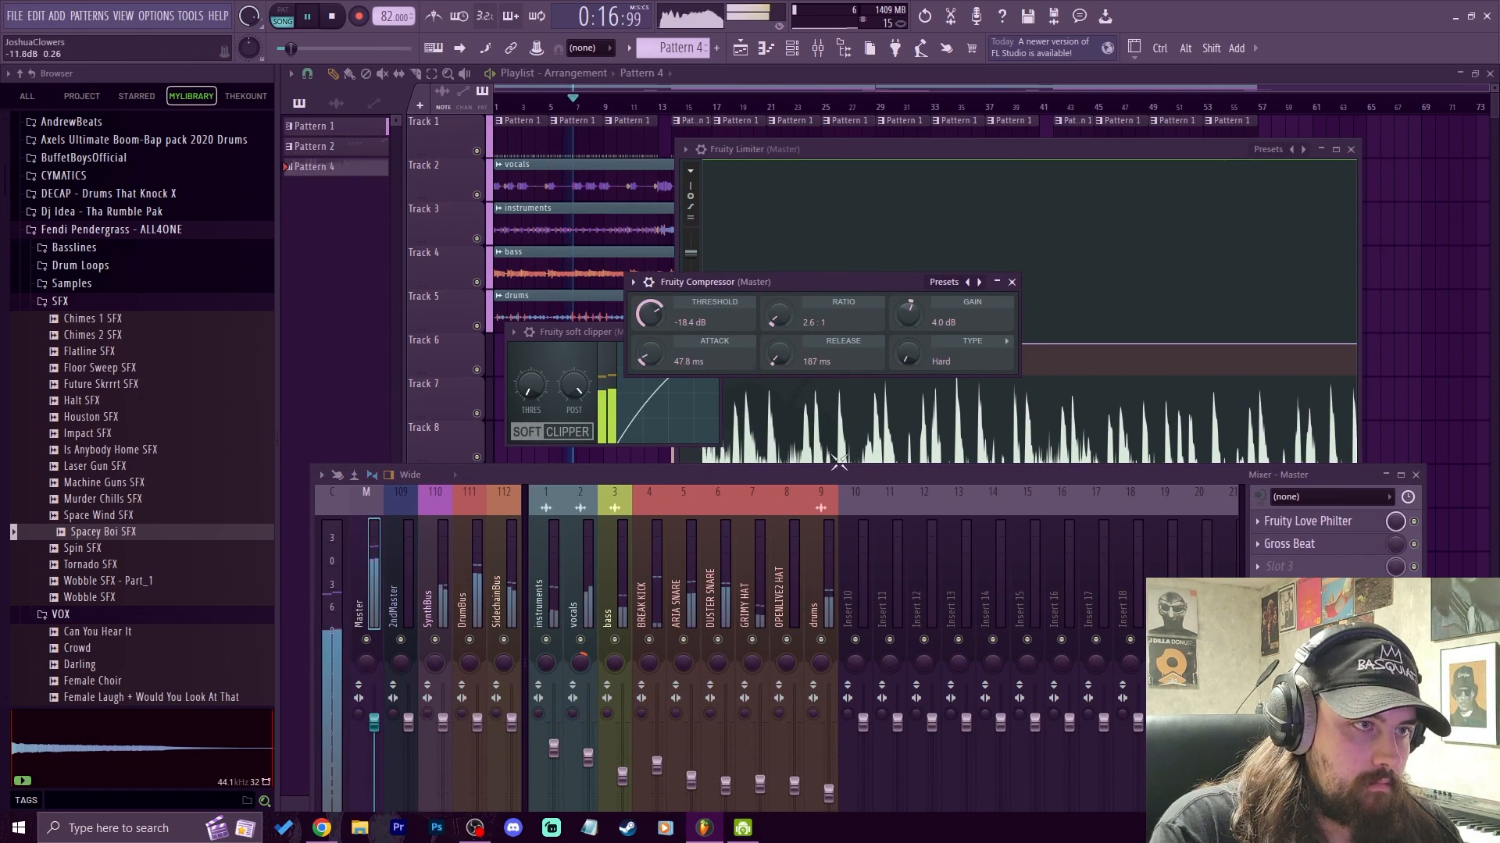
pyautogui.moveTo(831, 476); pyautogui.dragTo(811, 599)
pyautogui.moveTo(653, 315)
pyautogui.mouseDown()
pyautogui.moveTo(653, 298)
pyautogui.moveTo(652, 314)
pyautogui.mouseUp()
pyautogui.moveTo(908, 312); pyautogui.dragTo(908, 310)
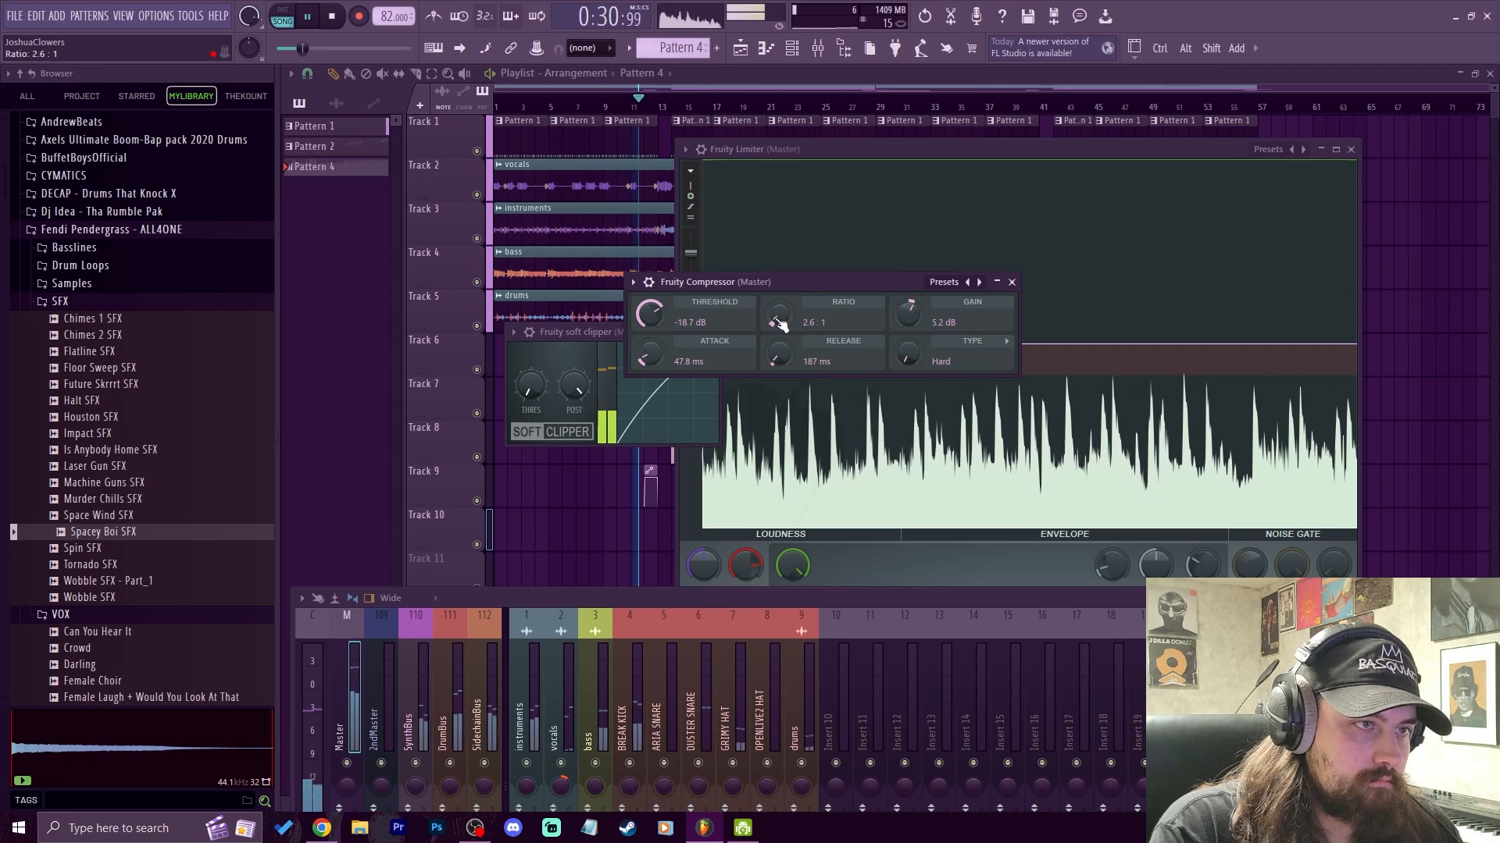
# Step: Set the Master compressor to a 3.7:1 ratio, 85.3 ms attack, 206 ms release and -14.3 dB threshold, restarting playback to listen
pyautogui.moveTo(779, 319); pyautogui.dragTo(780, 313)
pyautogui.moveTo(653, 356); pyautogui.dragTo(652, 341)
pyautogui.press('space')
pyautogui.press('space')
pyautogui.moveTo(780, 357); pyautogui.dragTo(779, 354)
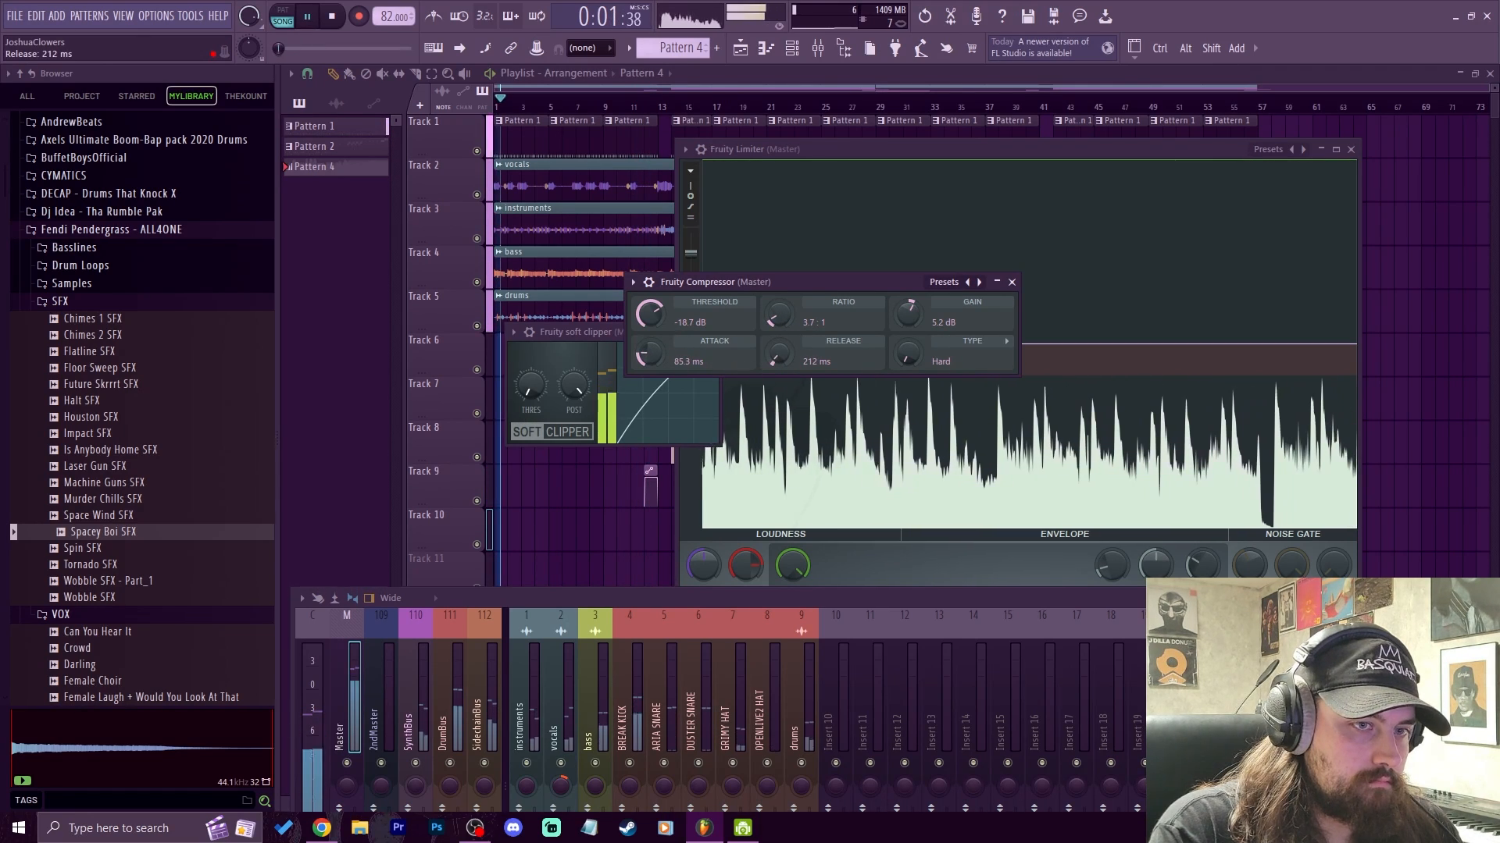
pyautogui.moveTo(657, 326); pyautogui.dragTo(657, 319)
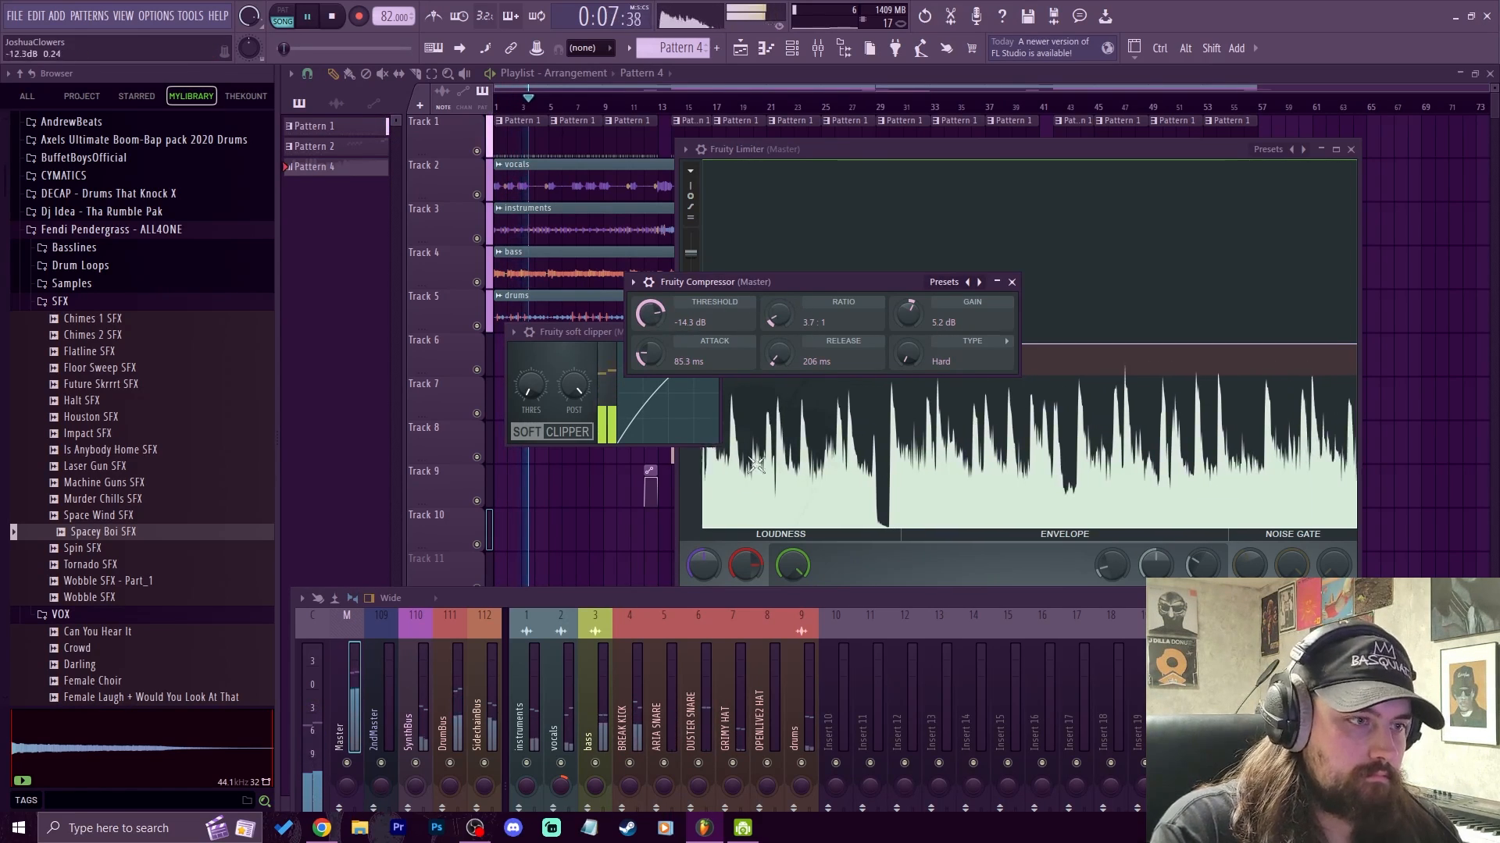
# Step: Rebalance the bass, BREAK KICK and DUSTER SNARE levels in the mixer, setting the kick to 60%, and stop playback
pyautogui.moveTo(617, 600); pyautogui.dragTo(648, 414)
pyautogui.moveTo(668, 701); pyautogui.dragTo(634, 719)
pyautogui.moveTo(732, 719); pyautogui.dragTo(668, 703)
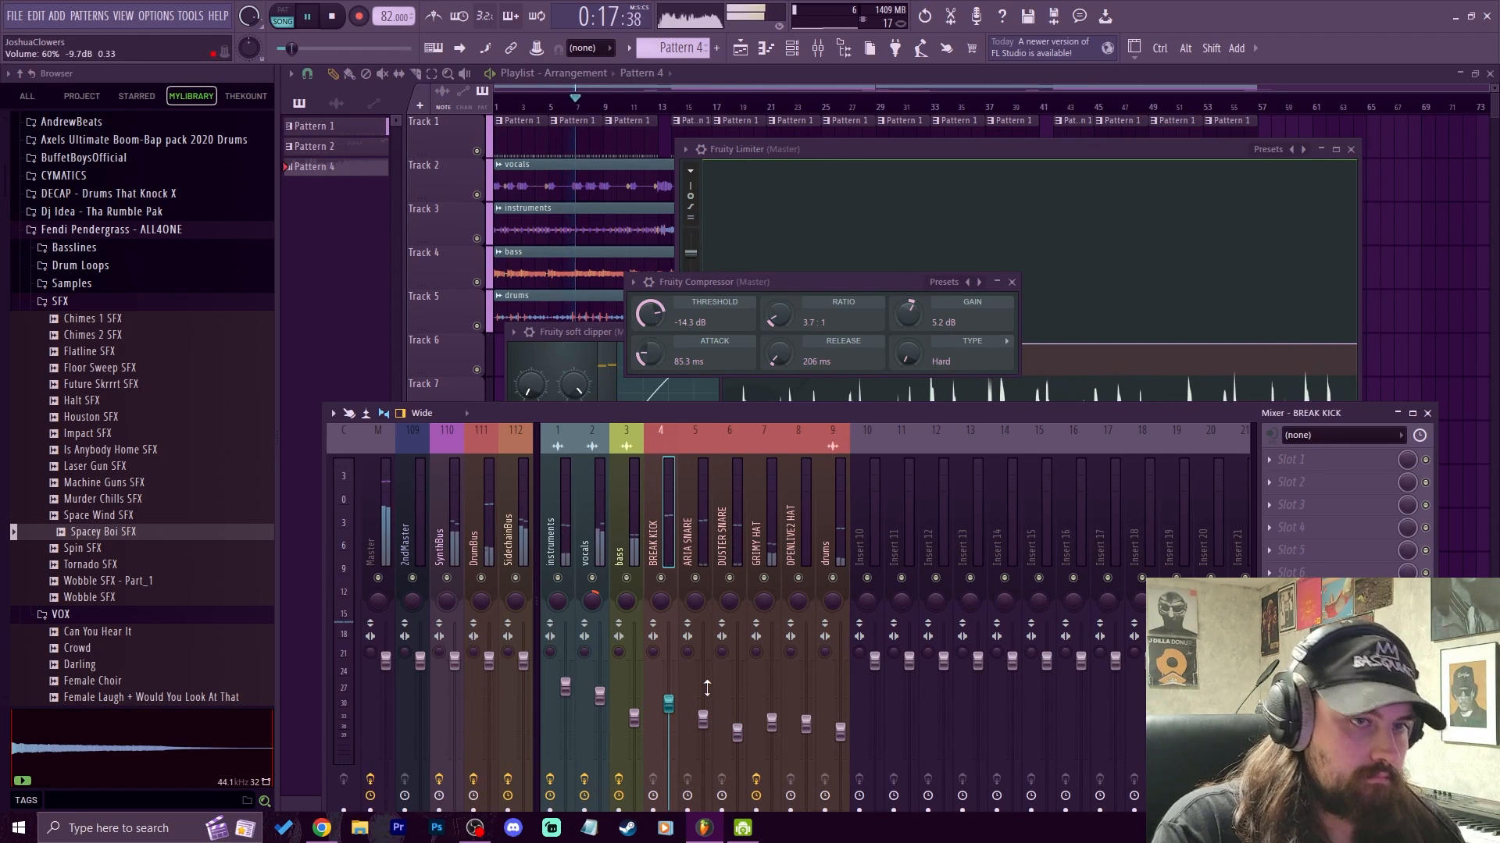
pyautogui.click(864, 285)
pyautogui.press('space')
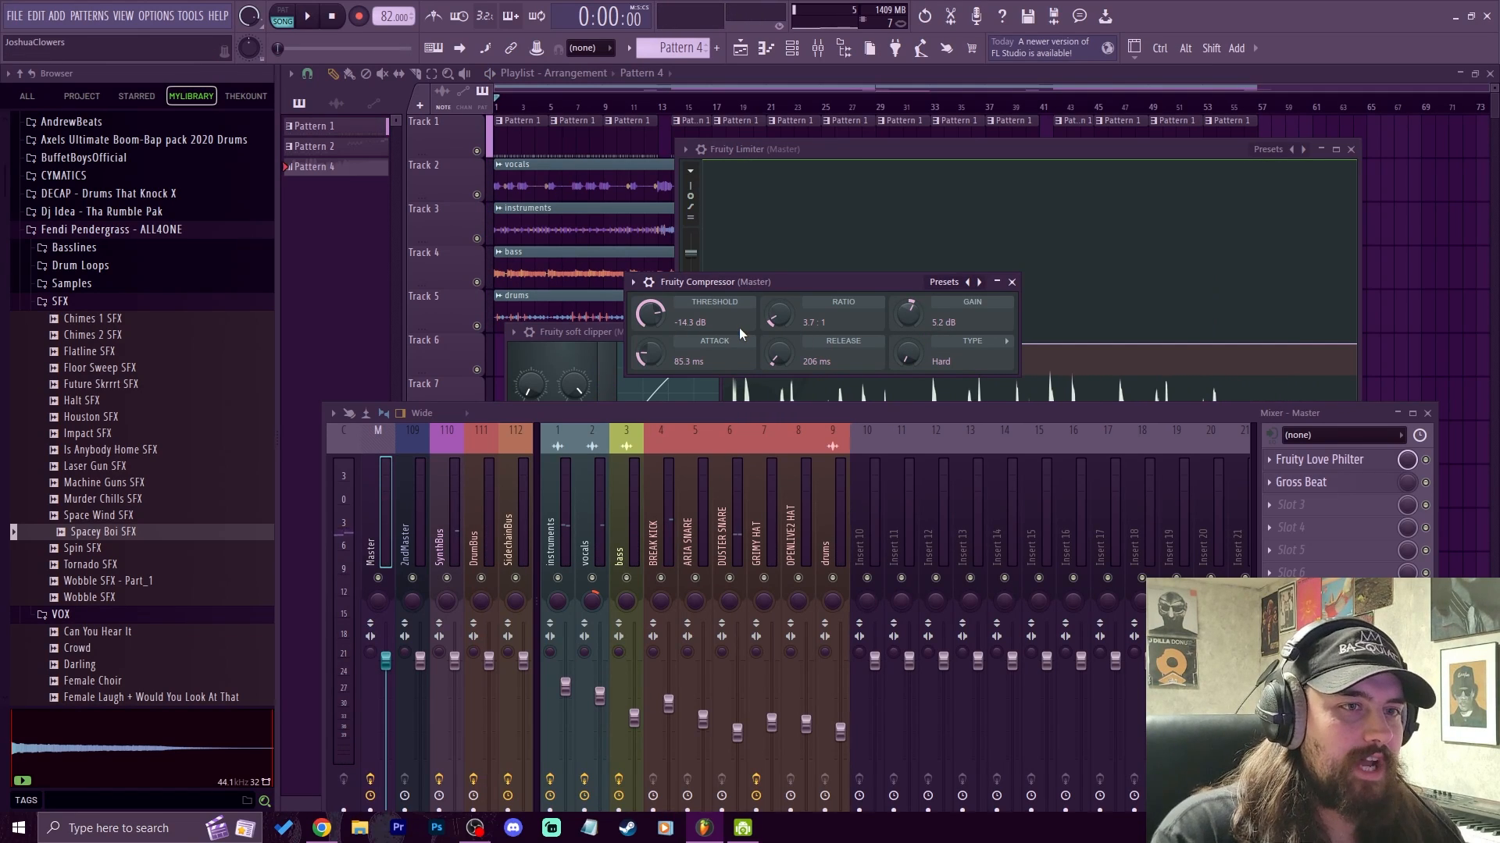
# Step: Close the Master's compressor, limiter and soft clipper windows, leaving the mixer open over the playlist
pyautogui.click(1115, 207)
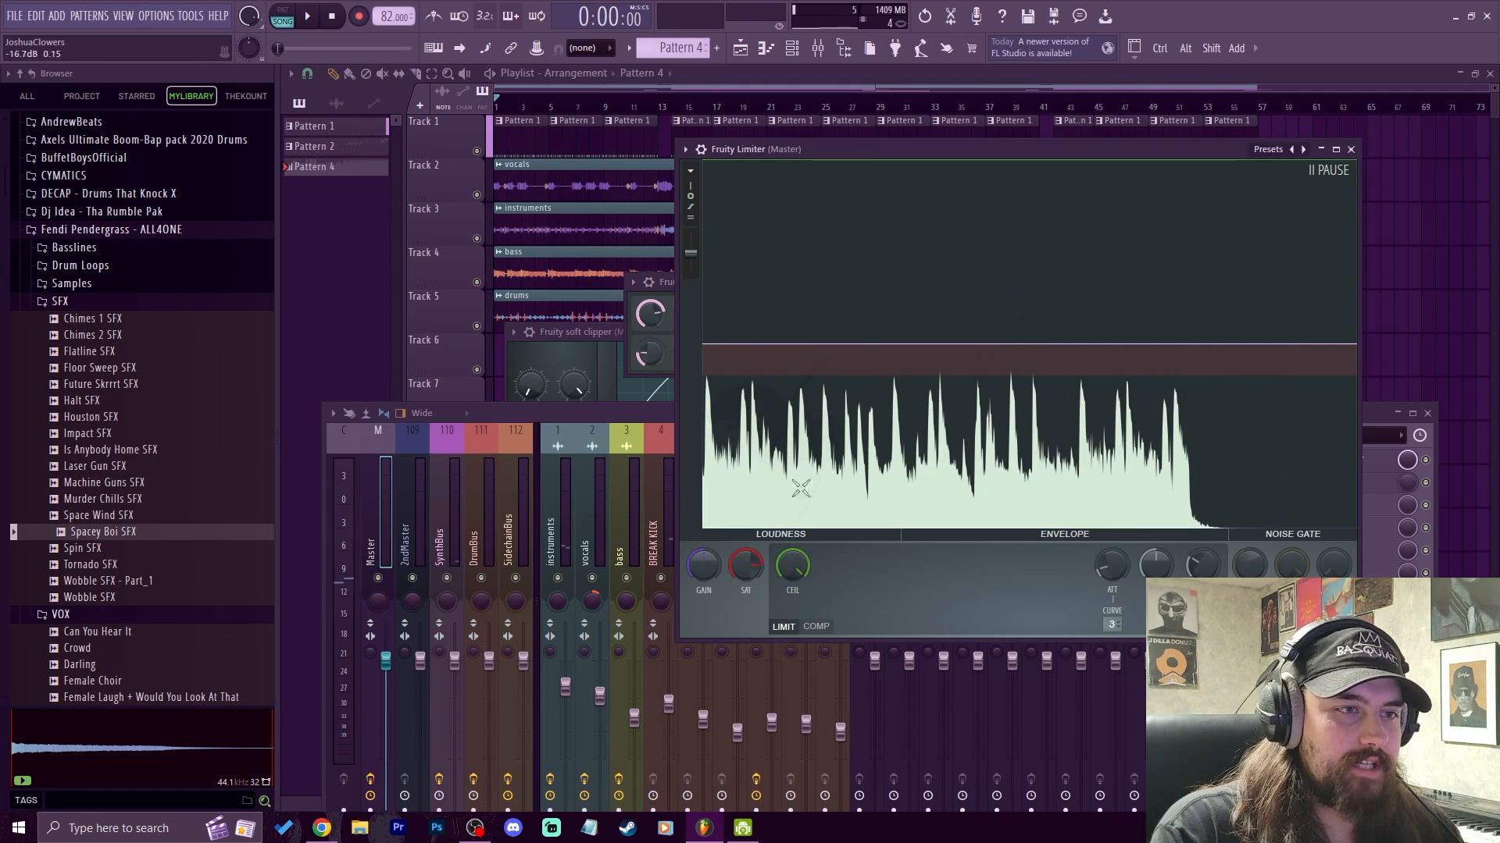
pyautogui.click(667, 283)
pyautogui.click(1011, 282)
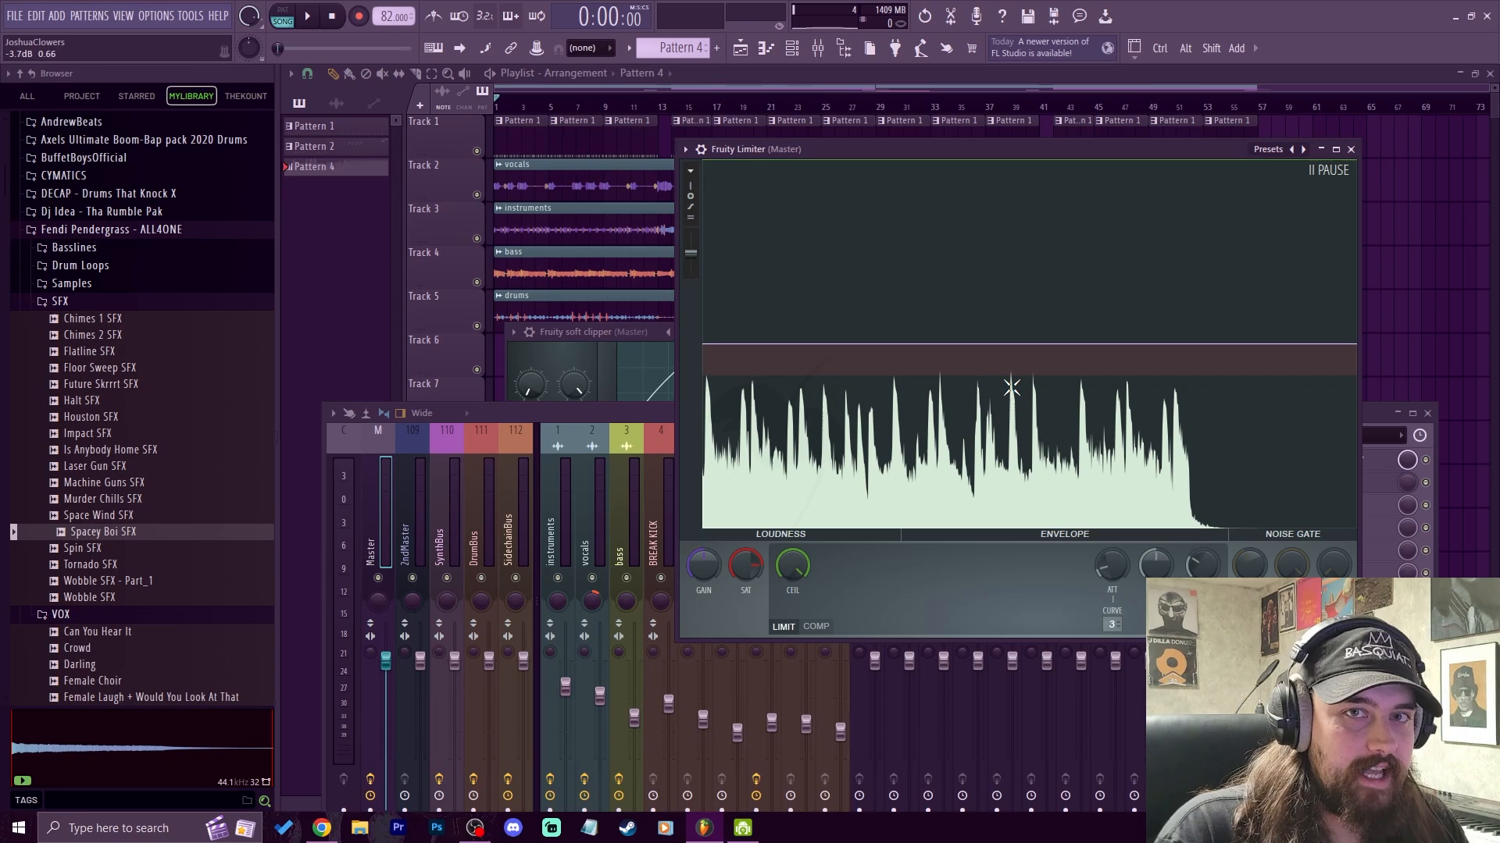
pyautogui.moveTo(1042, 151); pyautogui.dragTo(1003, 92)
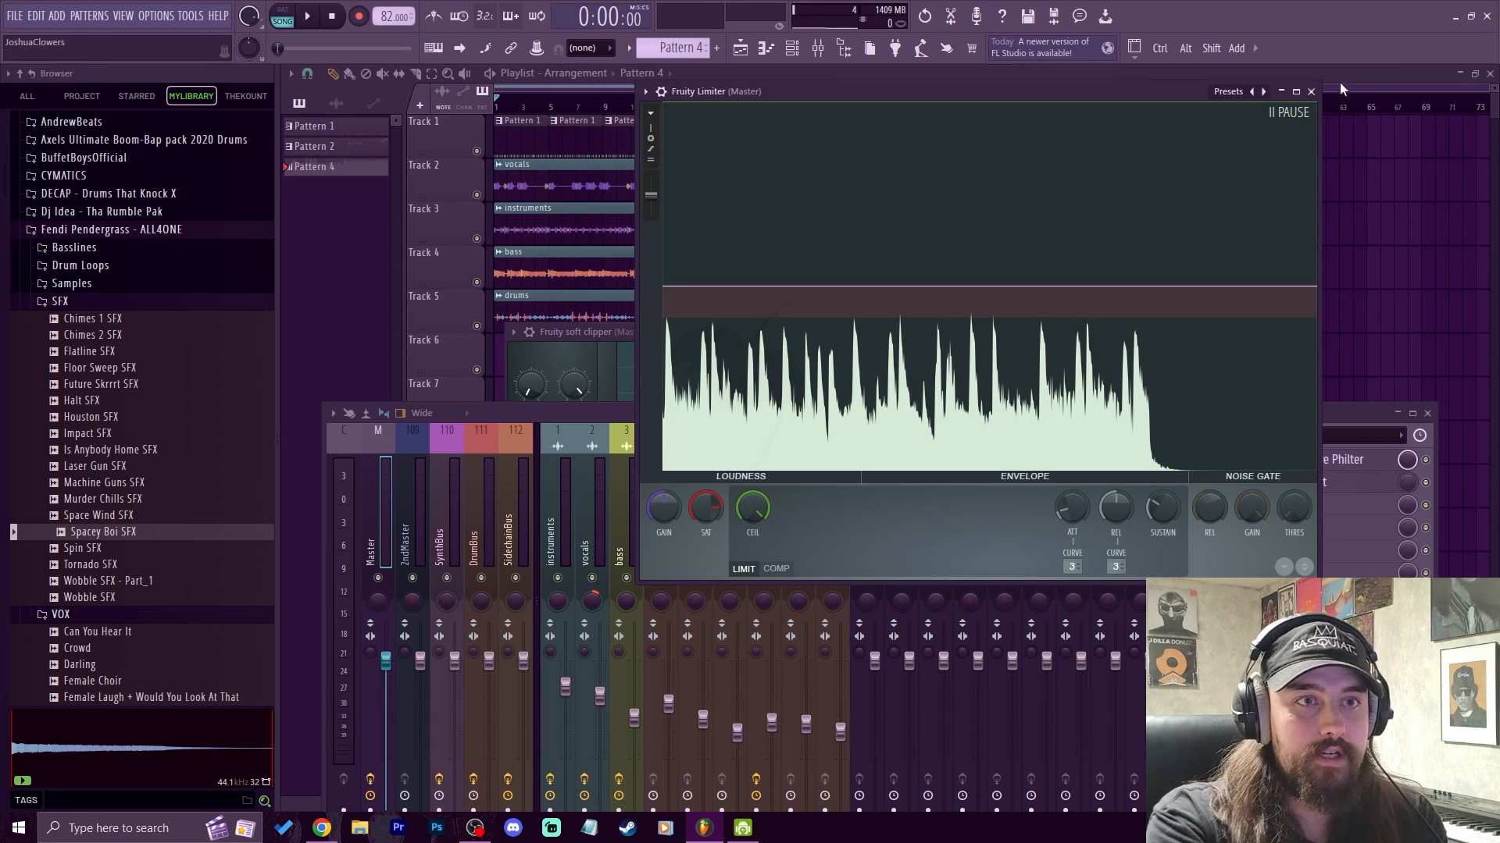
pyautogui.click(1310, 92)
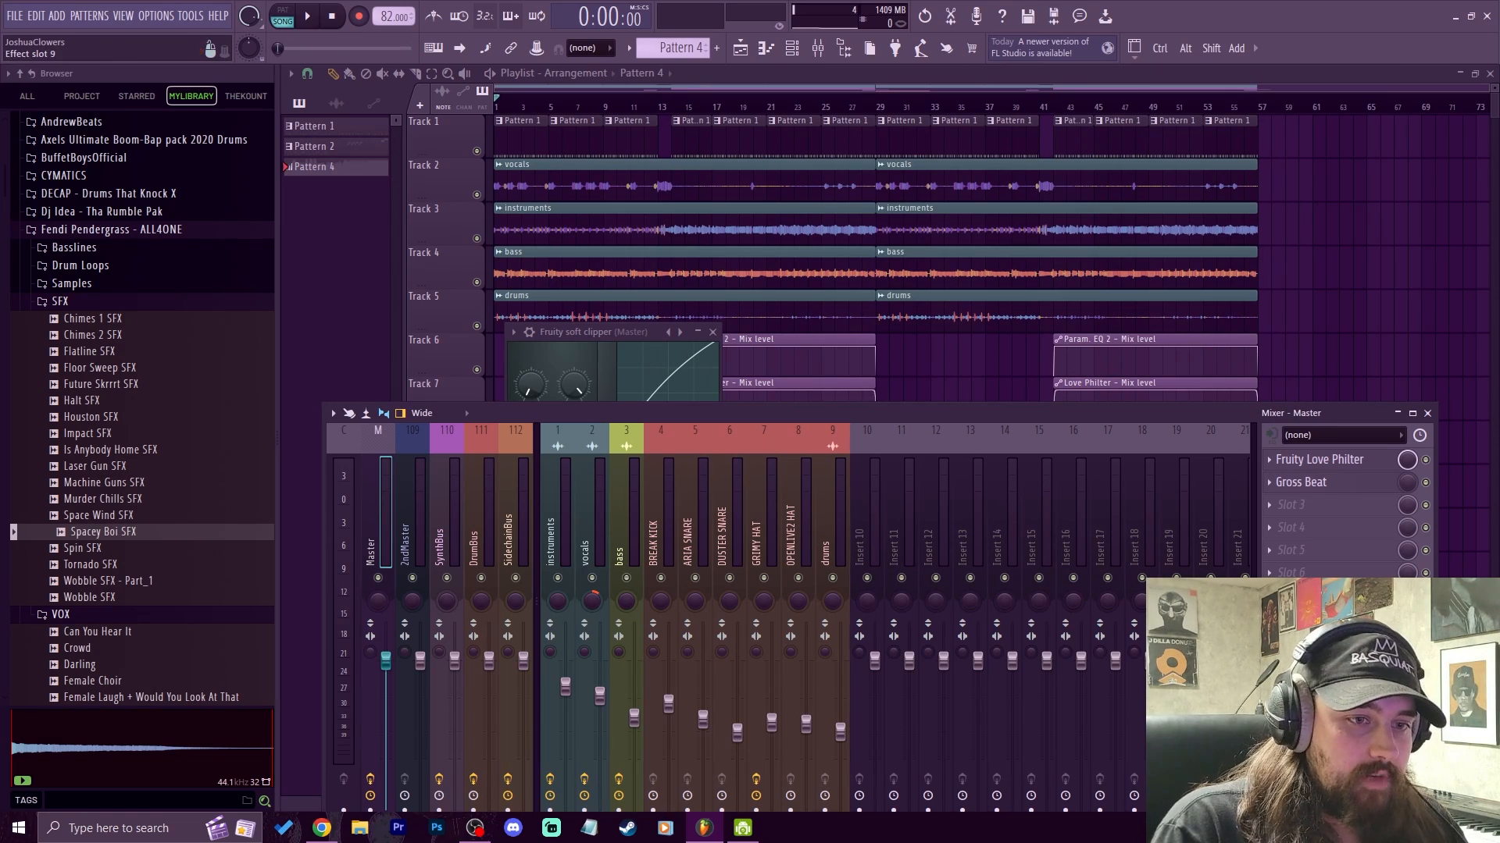
pyautogui.click(1320, 640)
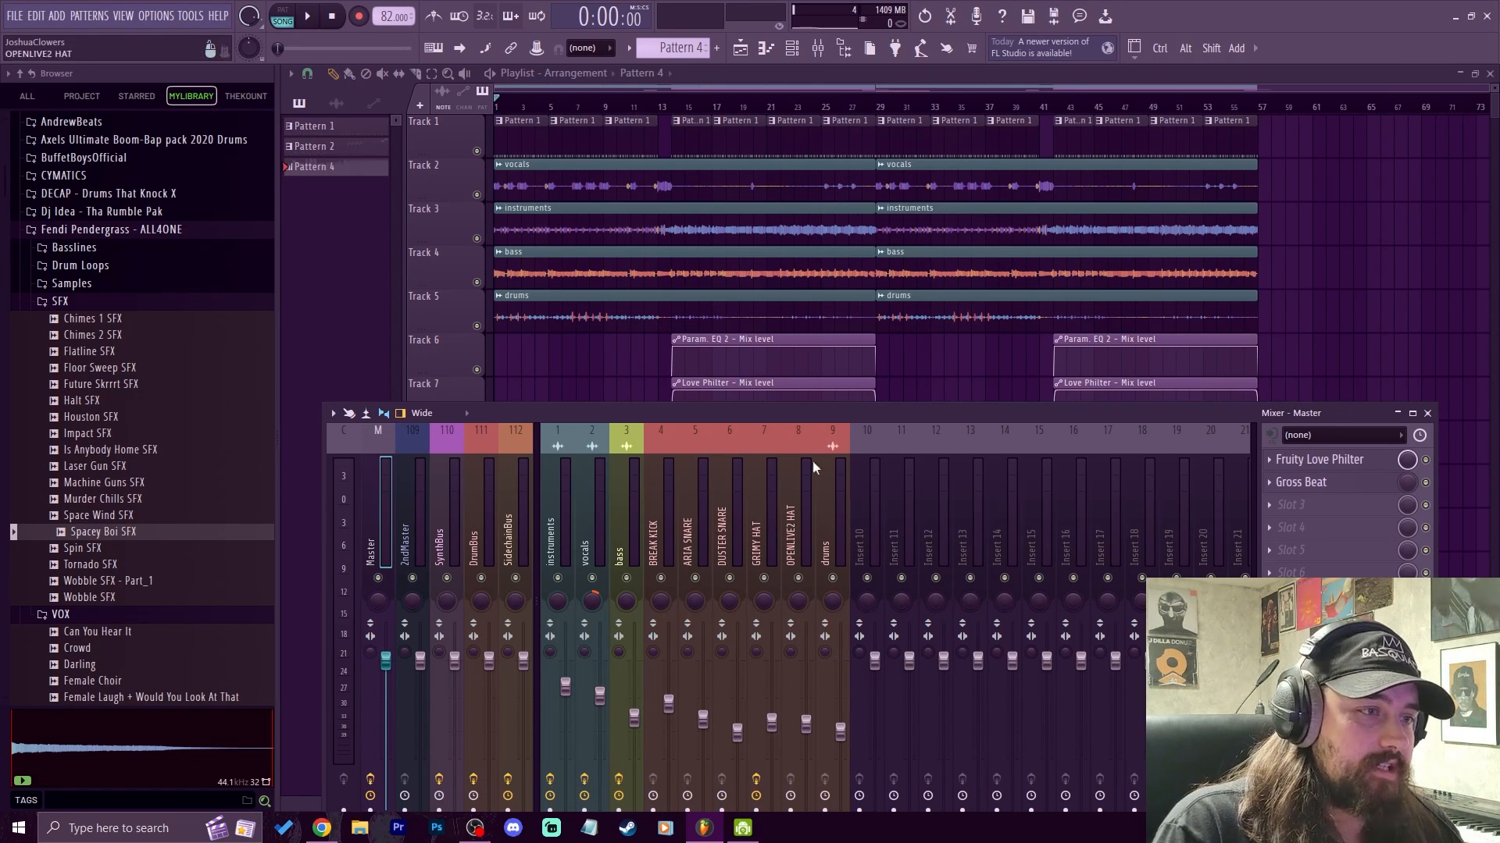